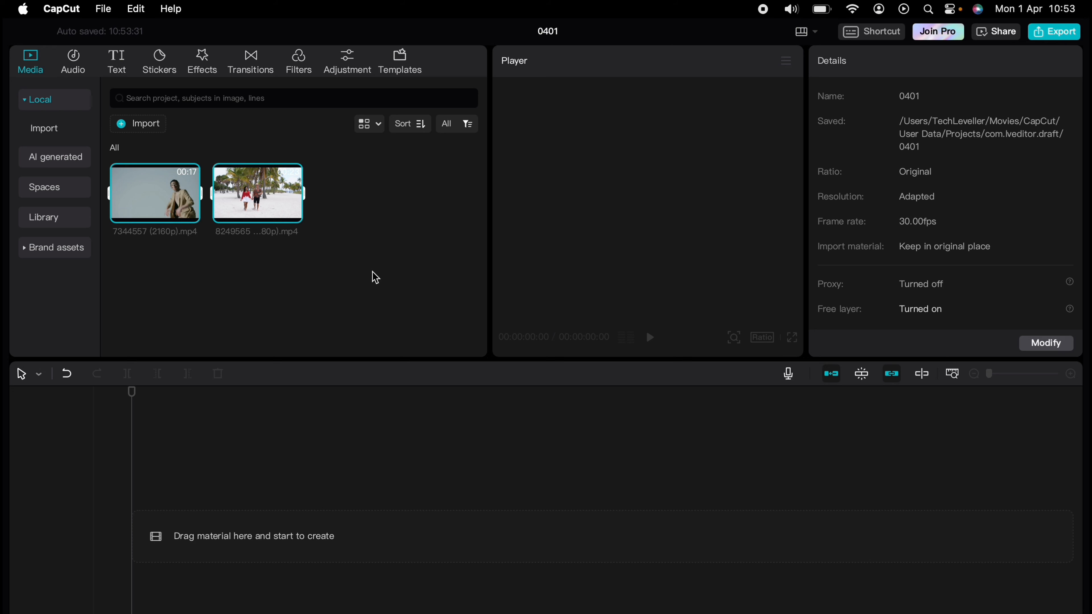
{"action": "left_click", "coordinate": [146, 124]}
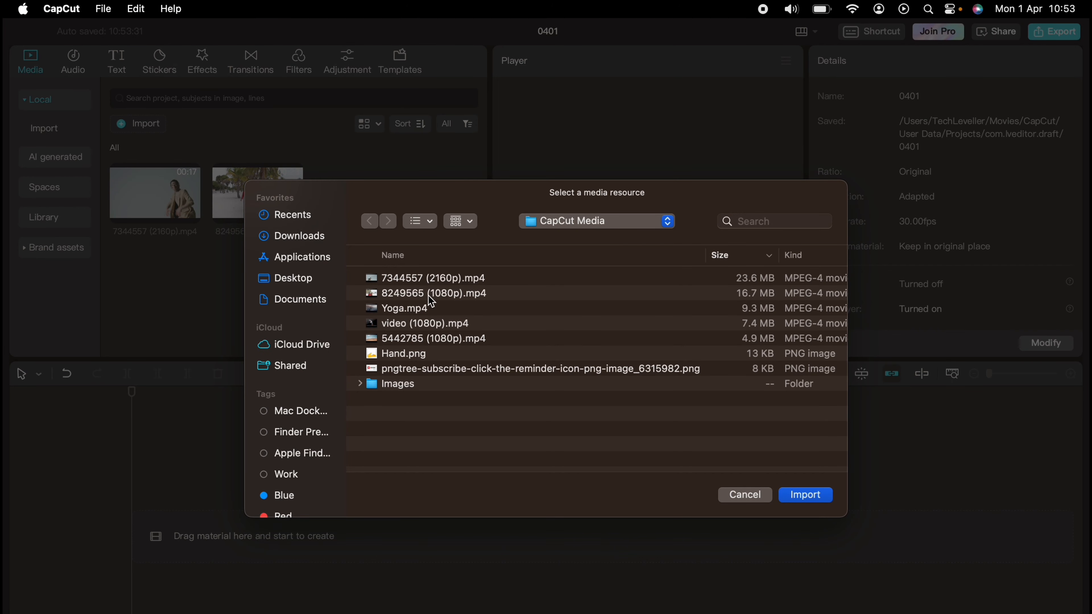
{"action": "left_click", "coordinate": [415, 327]}
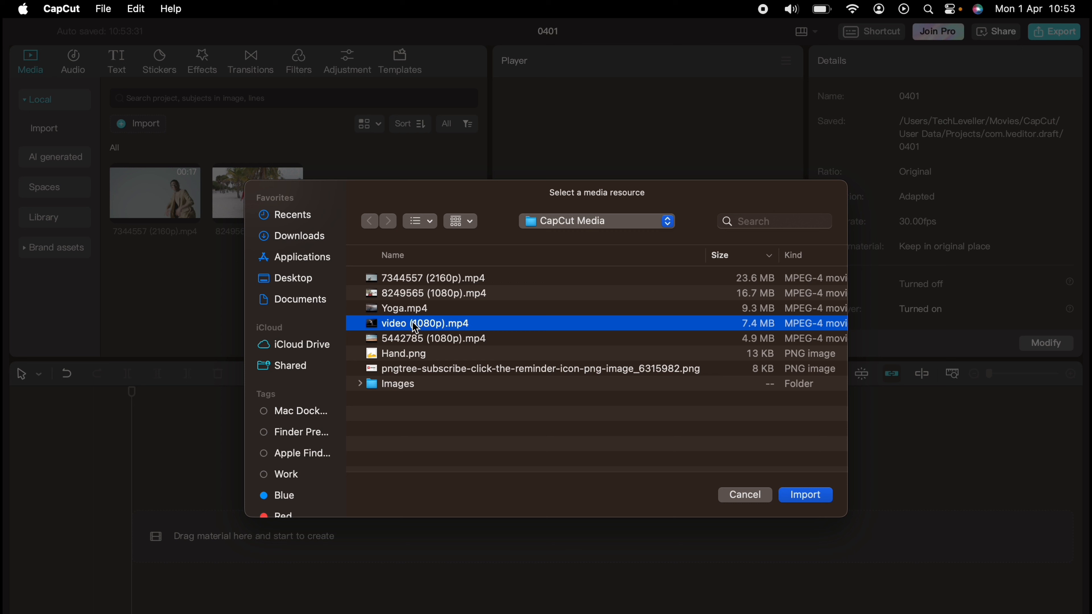
{"action": "left_click", "coordinate": [408, 341], "text": "shift"}
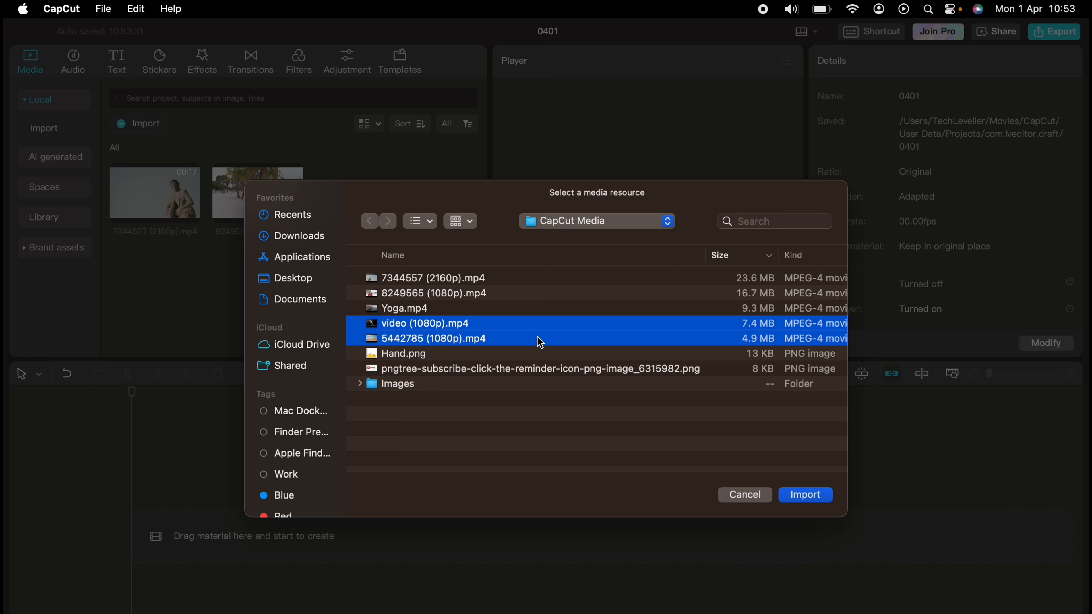
{"action": "left_click", "coordinate": [803, 495]}
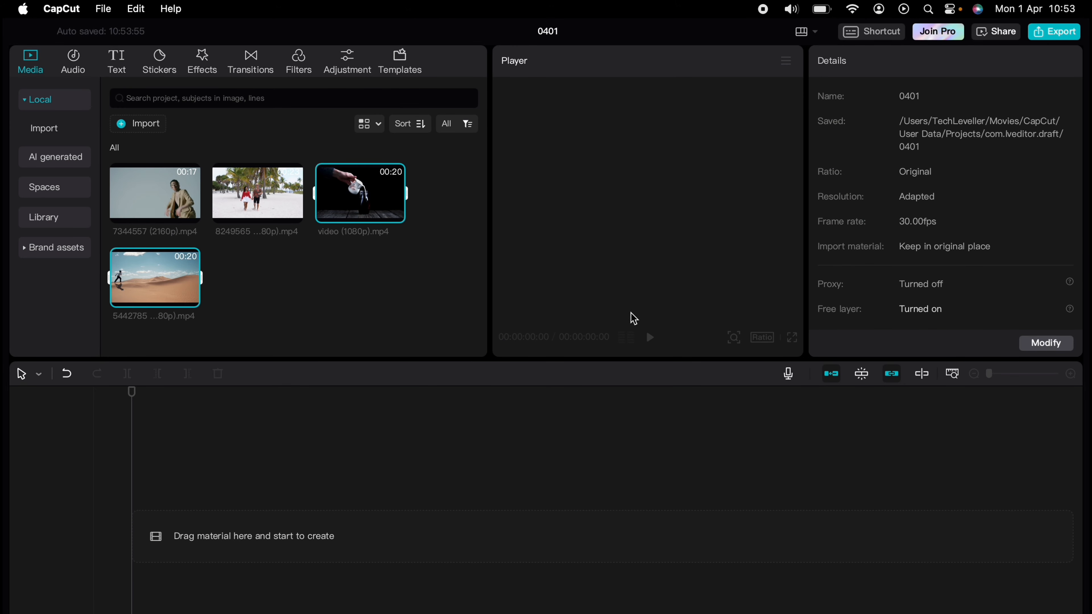
Leave full screen, add pngtree-subscribe-click-the-reminder-icon-png-image_6315982.png to the media library from the desktop's CapCut Media folder, and return to full screen
{"action": "mouse_move", "coordinate": [46, 30]}
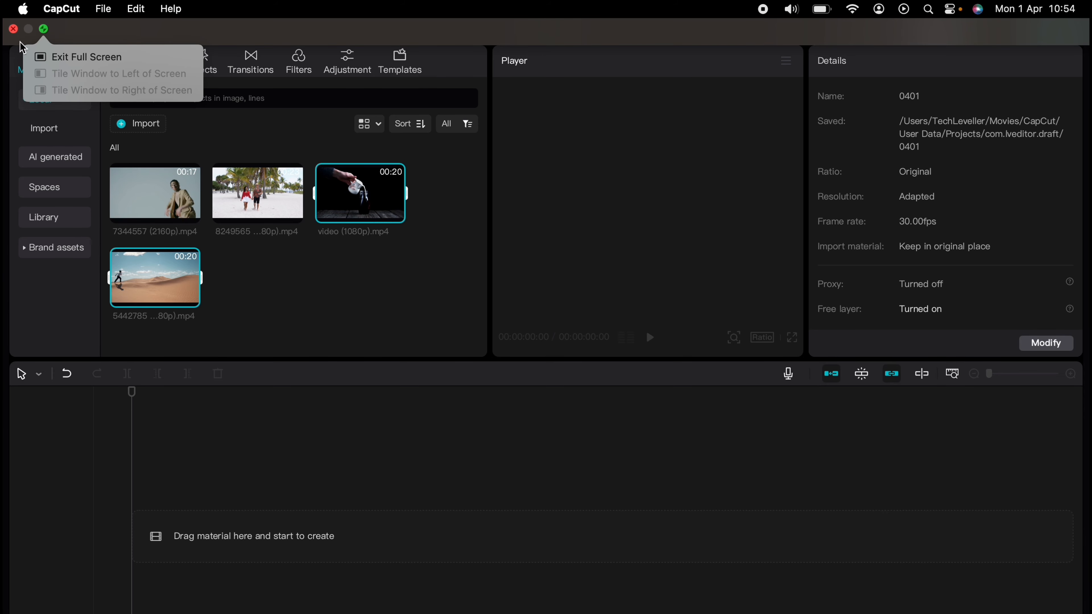
{"action": "left_click", "coordinate": [43, 30]}
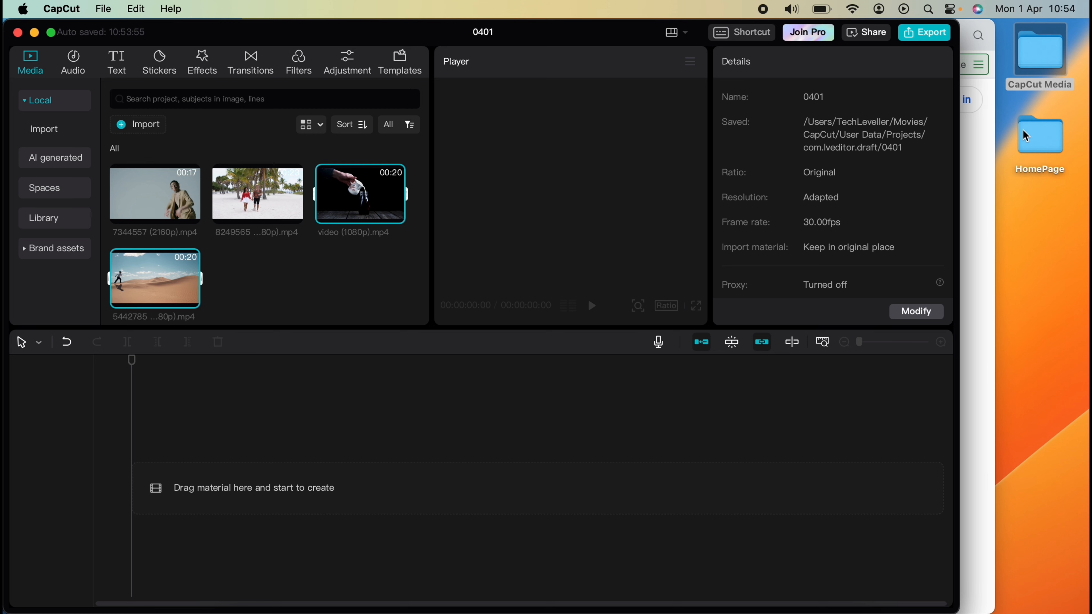
{"action": "double_click", "coordinate": [1036, 95]}
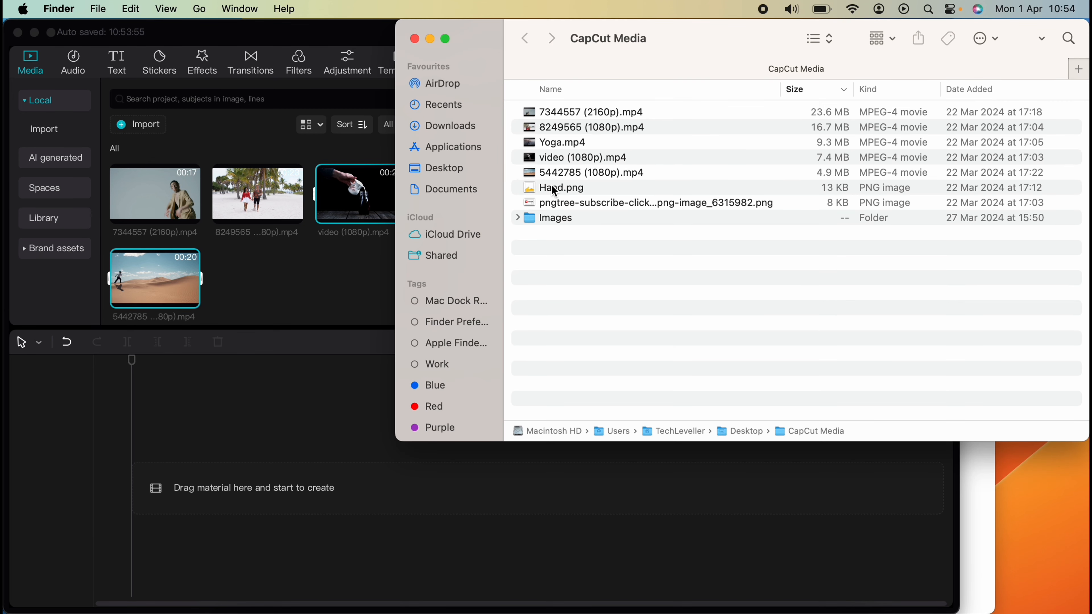
{"action": "left_click", "coordinate": [546, 203]}
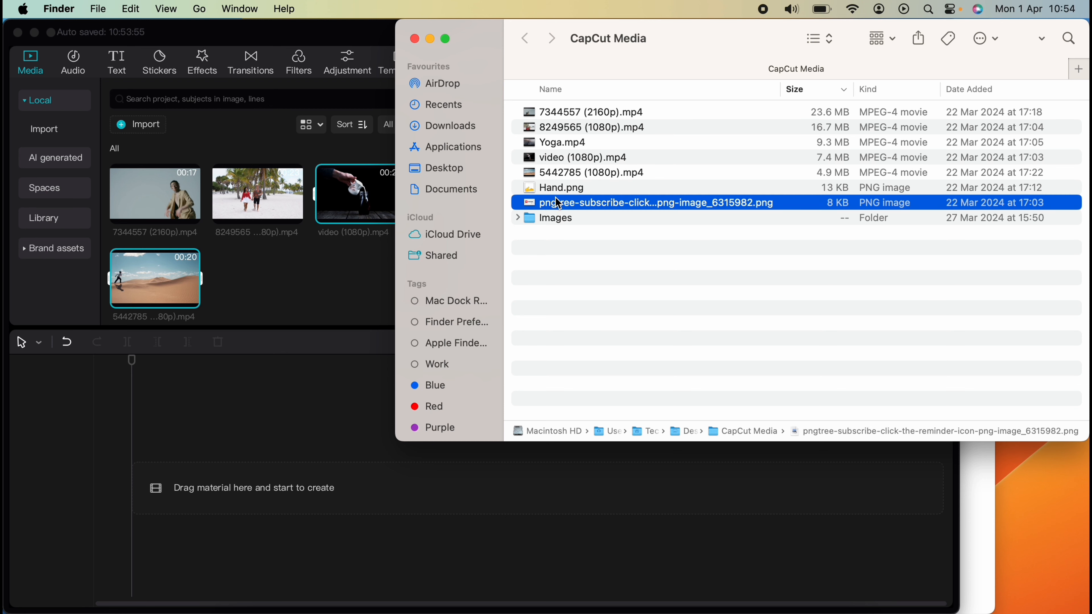
{"action": "left_click", "coordinate": [558, 206]}
{"action": "left_click_drag", "start_coordinate": [558, 206], "coordinate": [306, 272]}
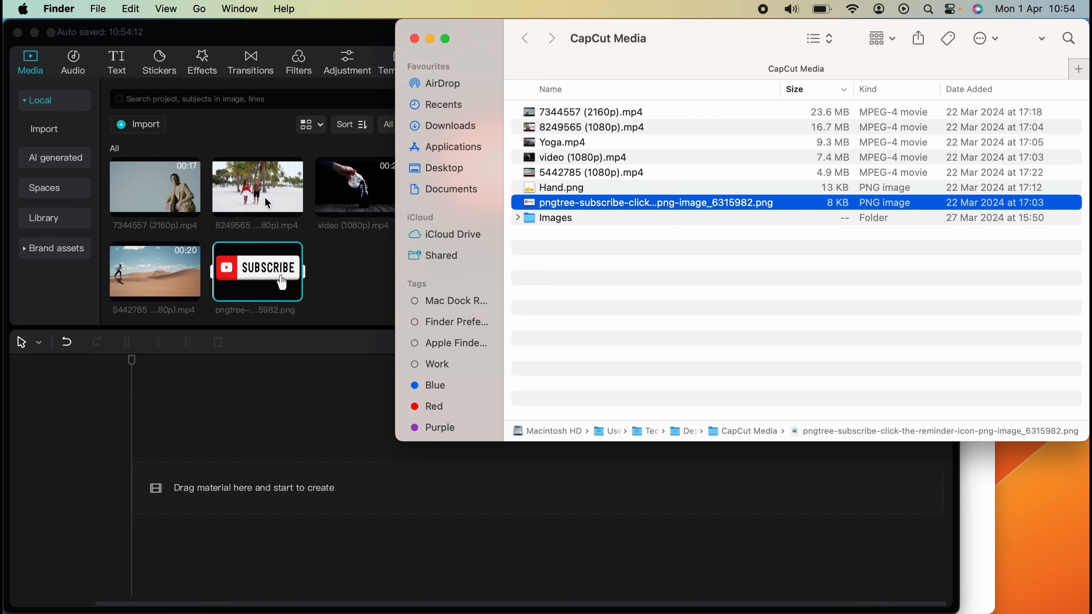
{"action": "left_click", "coordinate": [51, 33]}
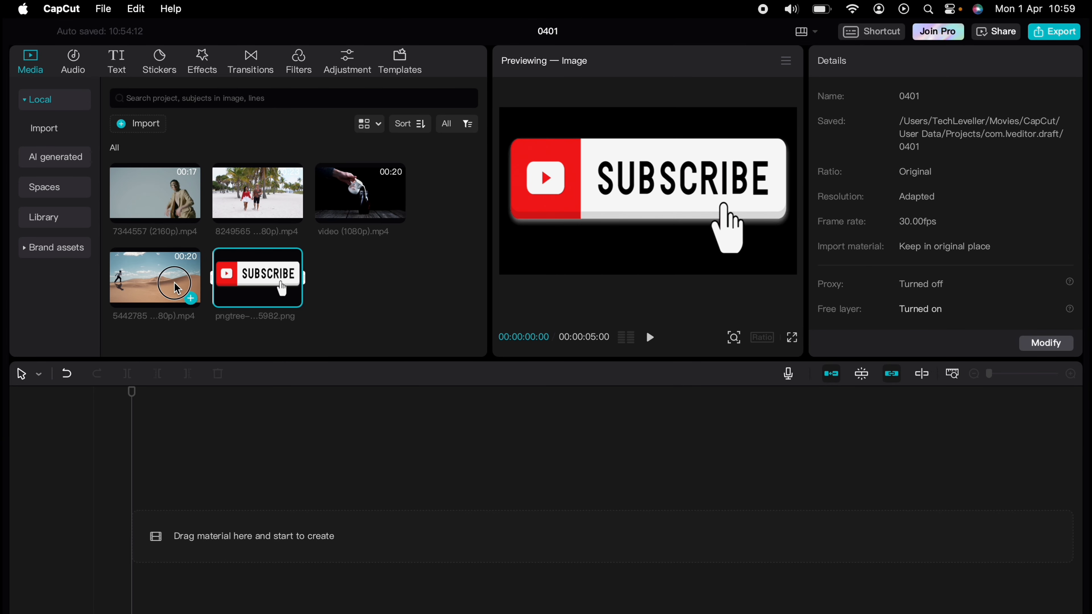
{"action": "left_click_drag", "start_coordinate": [182, 292], "coordinate": [203, 508]}
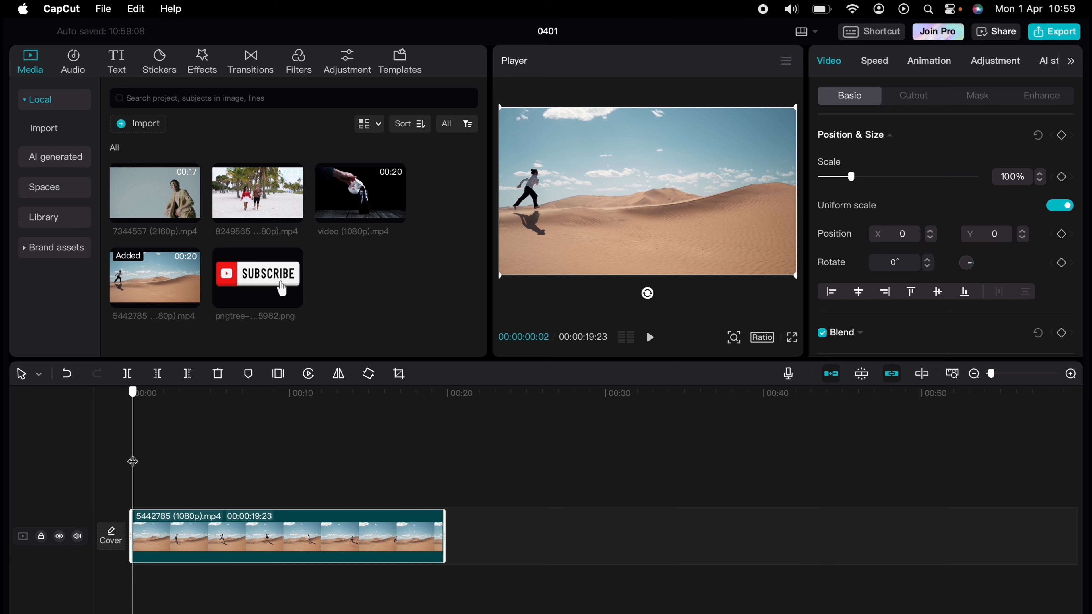
{"action": "left_click_drag", "start_coordinate": [132, 458], "coordinate": [186, 459]}
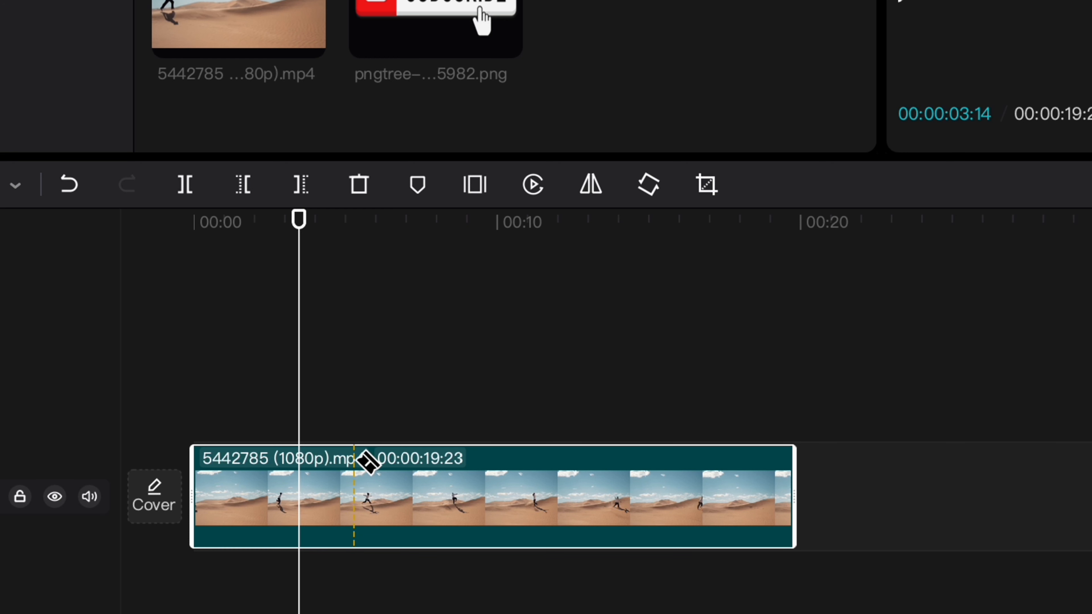
Split the desert clip at about 5 and 9 seconds with the Split tool and delete the middle segment
{"action": "left_click", "coordinate": [355, 460]}
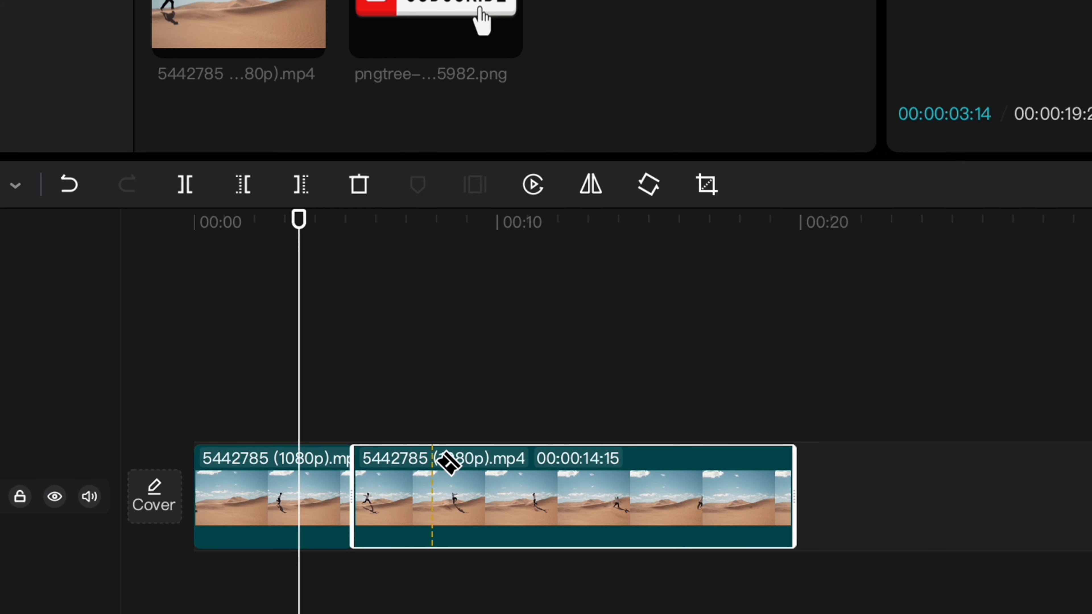
{"action": "left_click", "coordinate": [461, 460]}
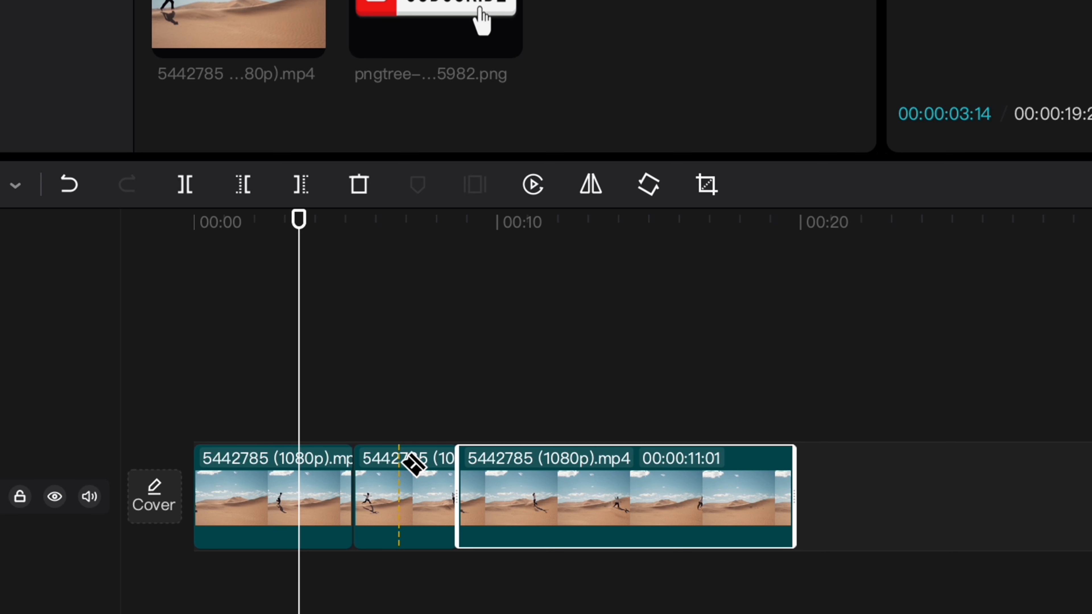
{"action": "key", "text": "a"}
{"action": "left_click", "coordinate": [404, 468]}
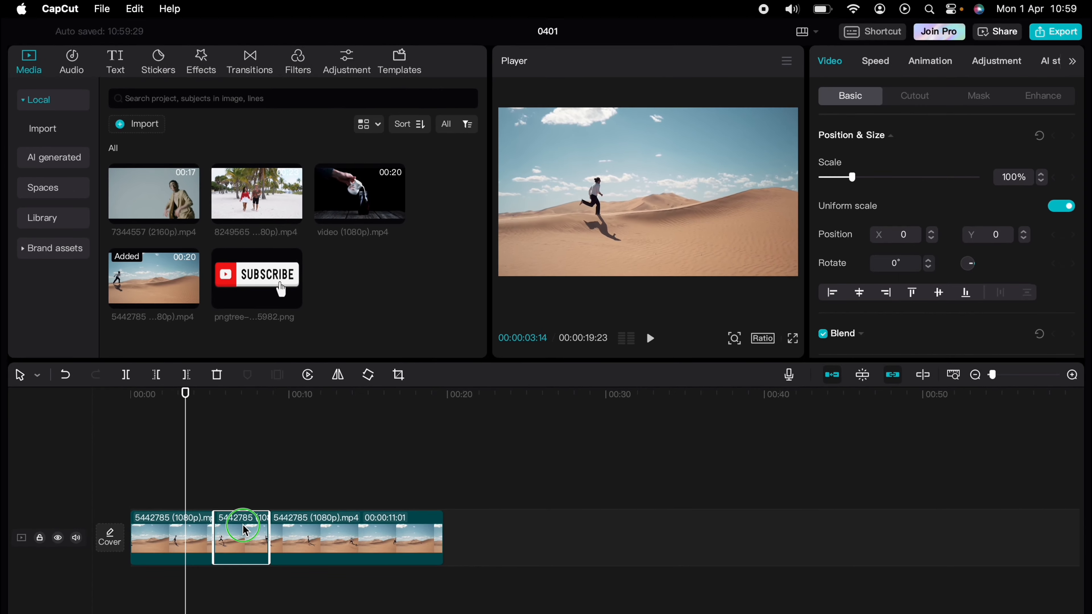
{"action": "right_click", "coordinate": [318, 510]}
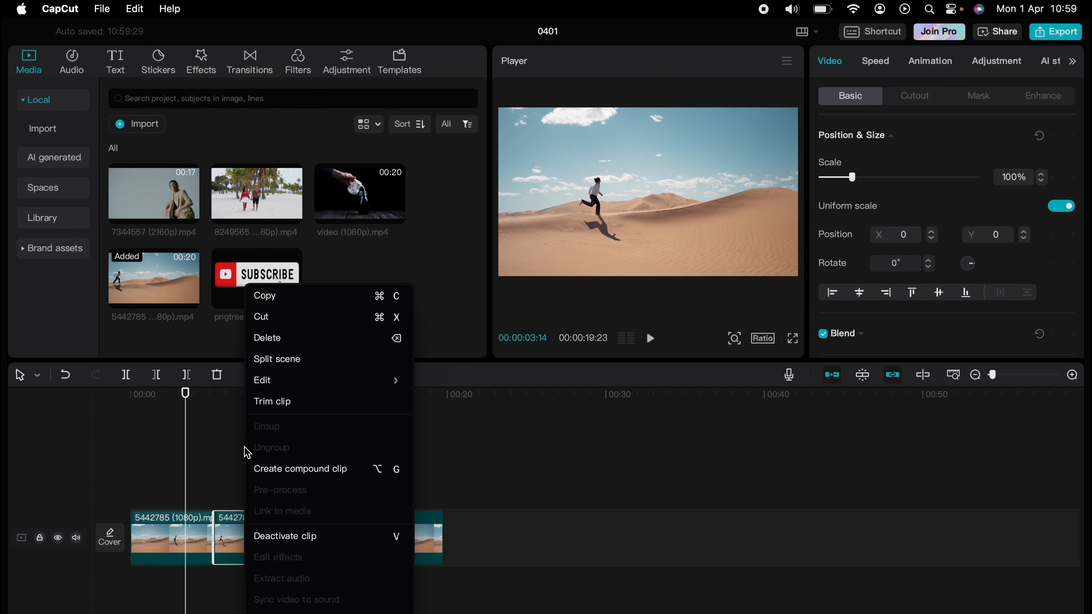
{"action": "left_click", "coordinate": [220, 542]}
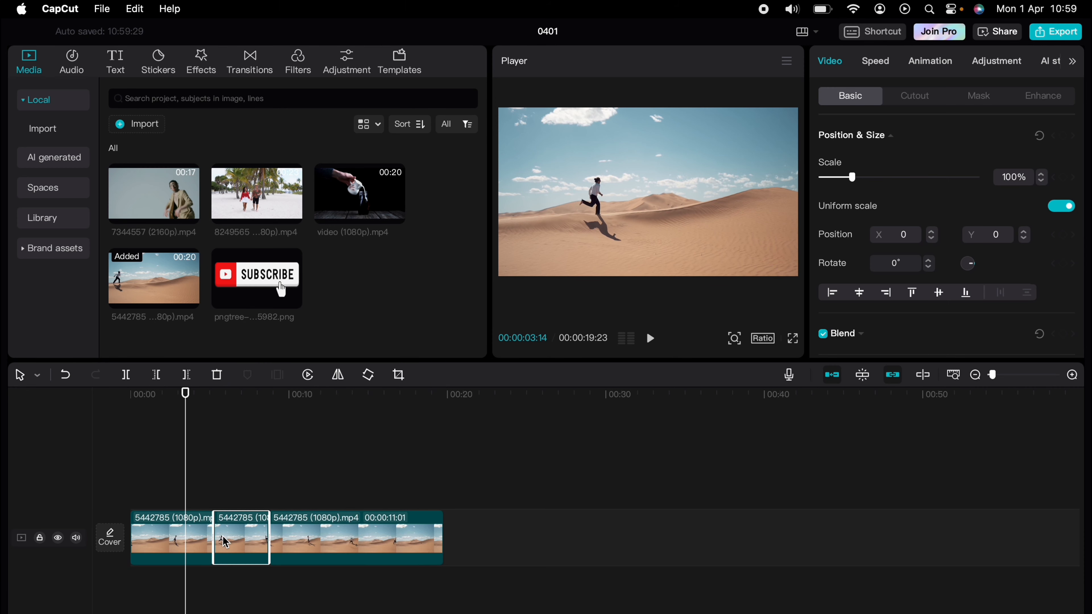
{"action": "key", "text": "BackSpace"}
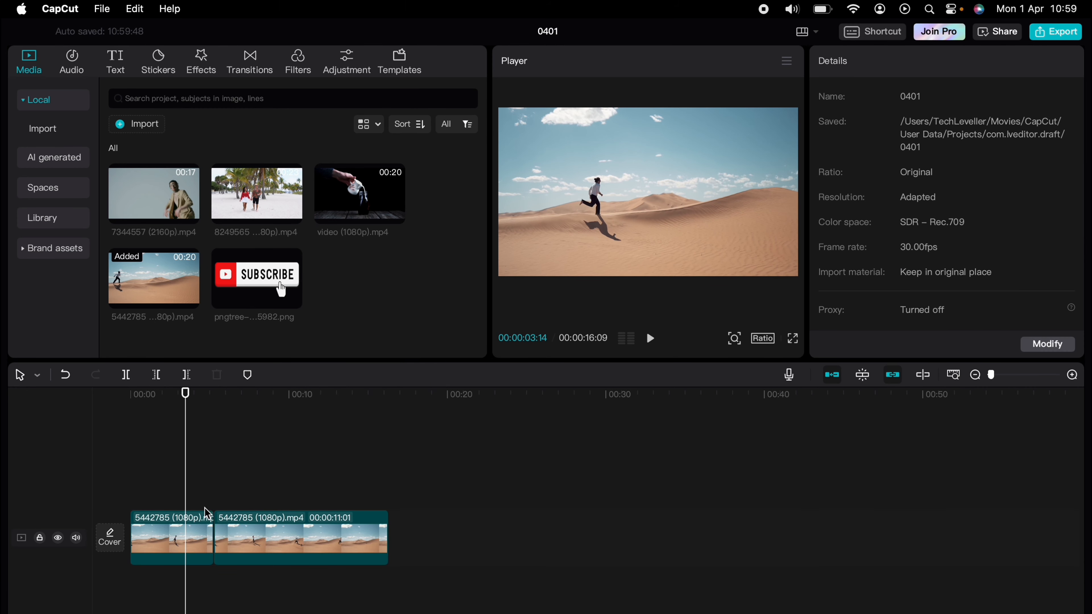
Play the timeline across the cut, and undo the segment deletion and both splits
{"action": "key", "text": "space"}
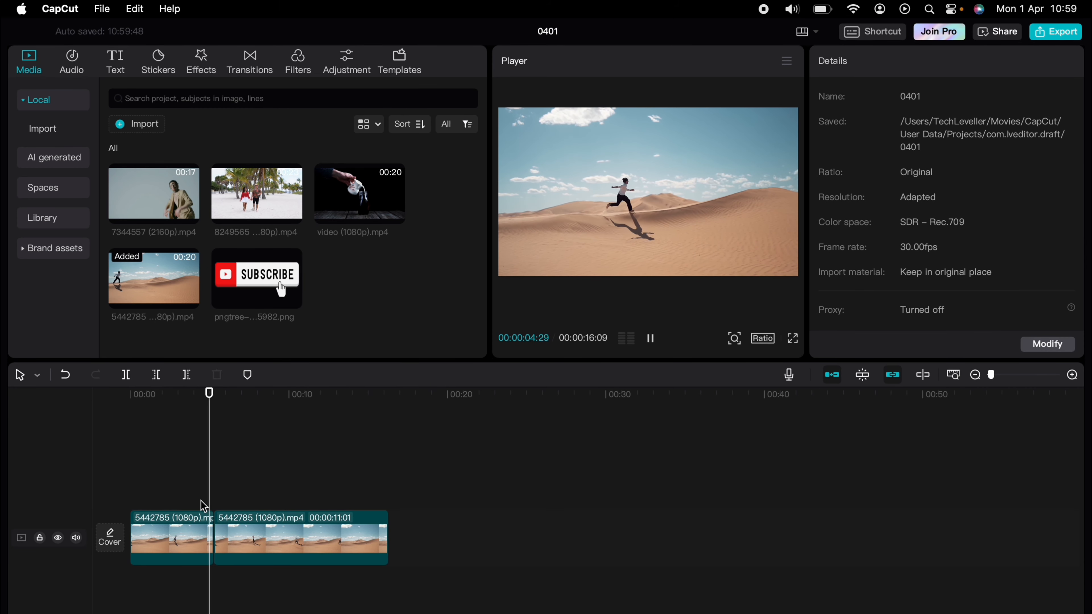
{"action": "key", "text": "space"}
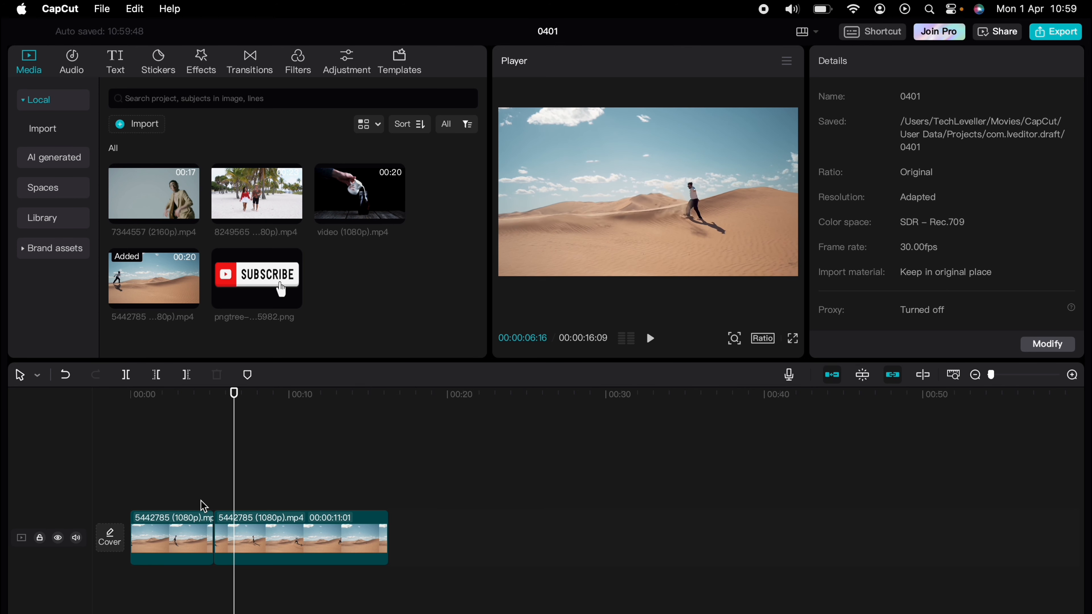
{"action": "key", "text": "super+z"}
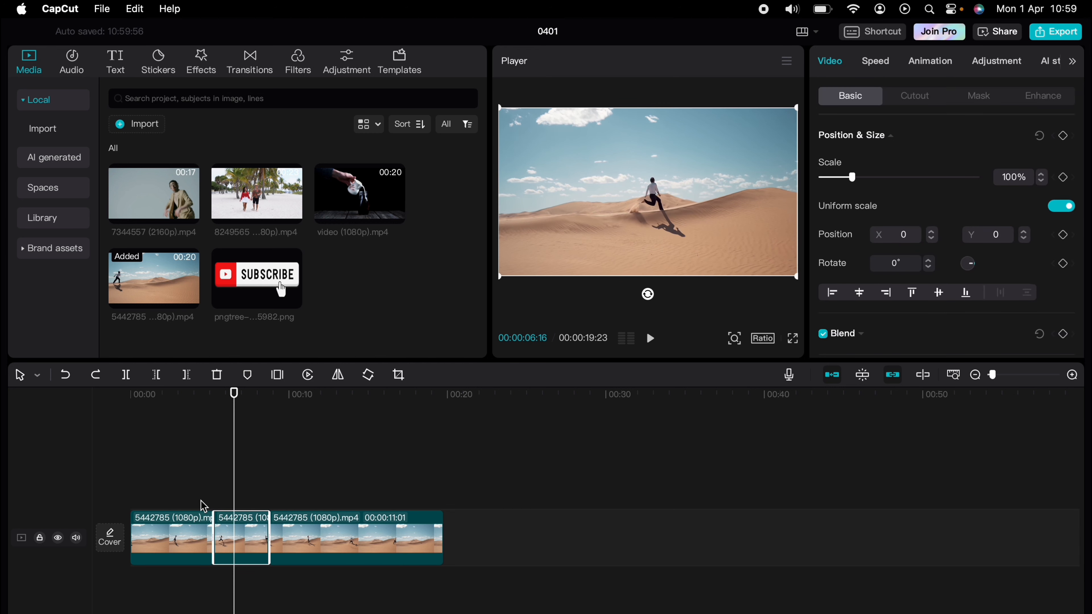
{"action": "key", "text": "super+z"}
{"action": "key", "text": "super+z"}
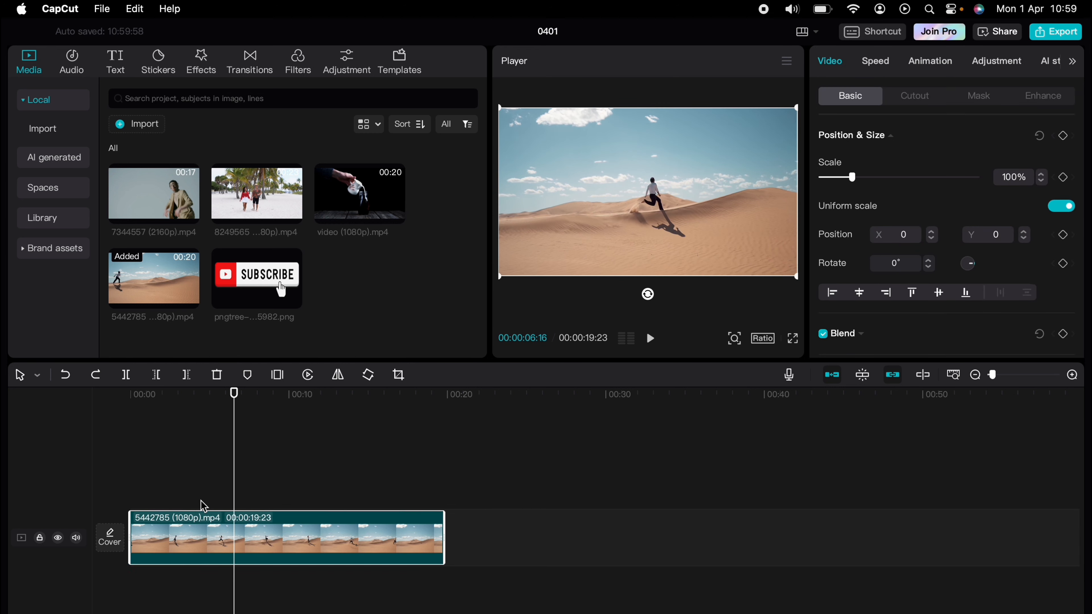
Split the desert clip at the playhead at about 3 seconds and again at about 6.5 seconds
{"action": "left_click", "coordinate": [230, 471]}
{"action": "left_click_drag", "start_coordinate": [230, 470], "coordinate": [182, 469]}
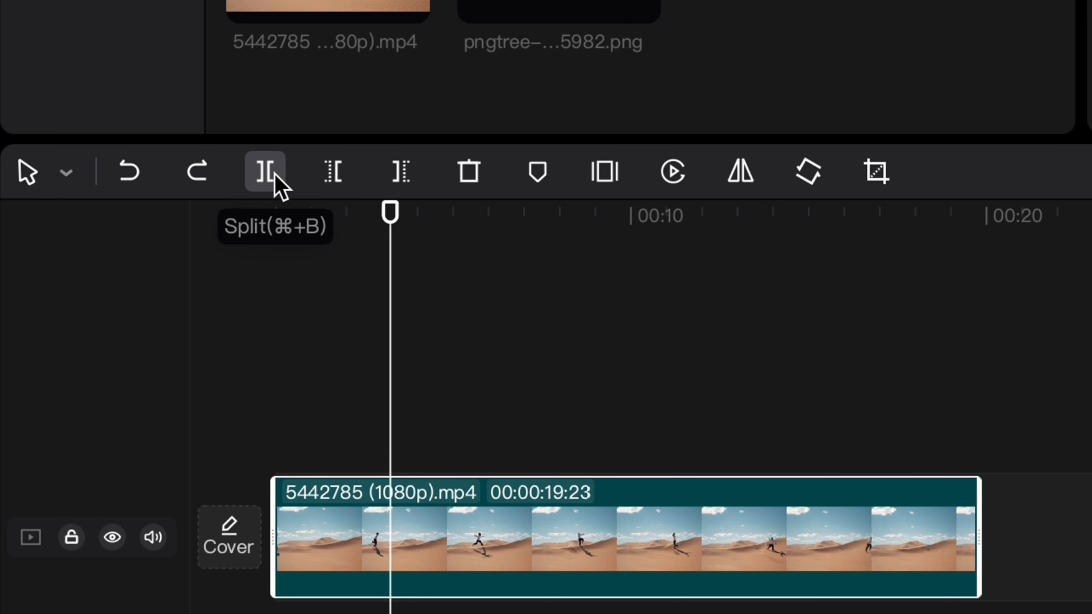
{"action": "left_click", "coordinate": [275, 174]}
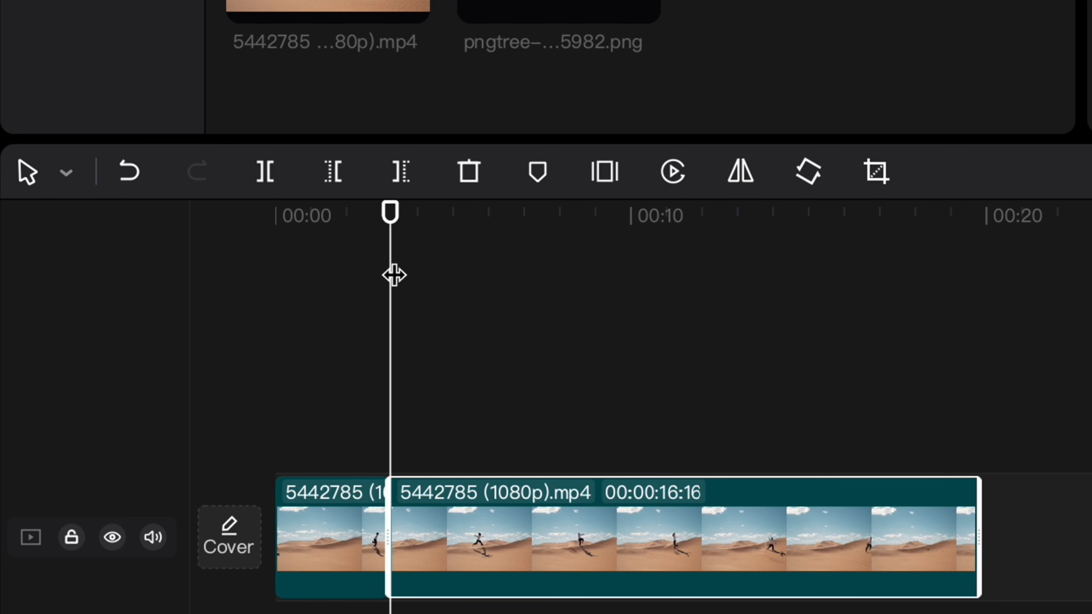
{"action": "left_click_drag", "start_coordinate": [389, 282], "coordinate": [504, 271]}
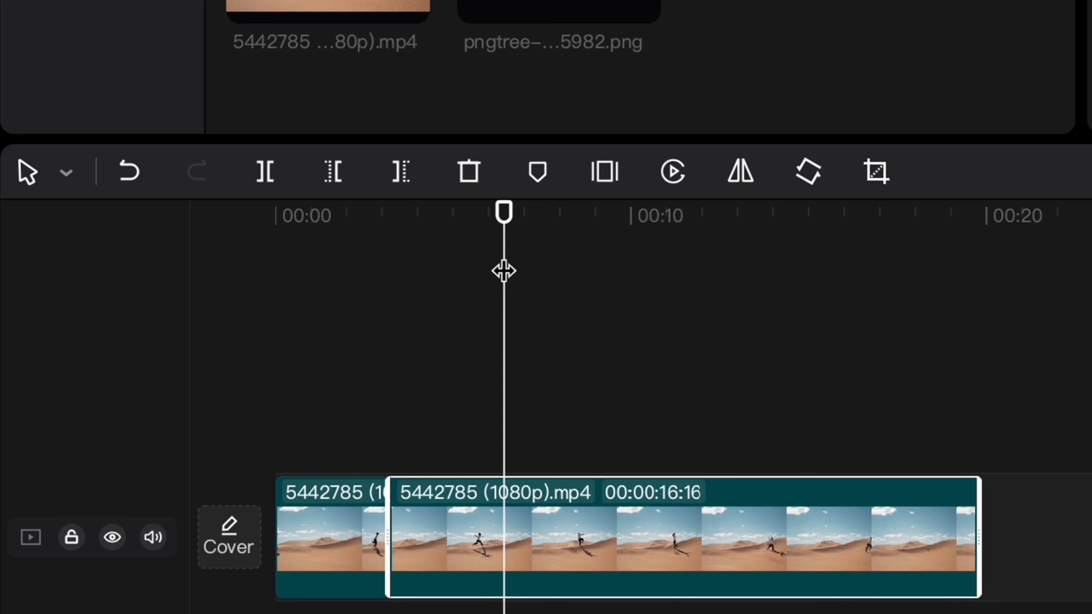
{"action": "key", "text": "ctrl+b"}
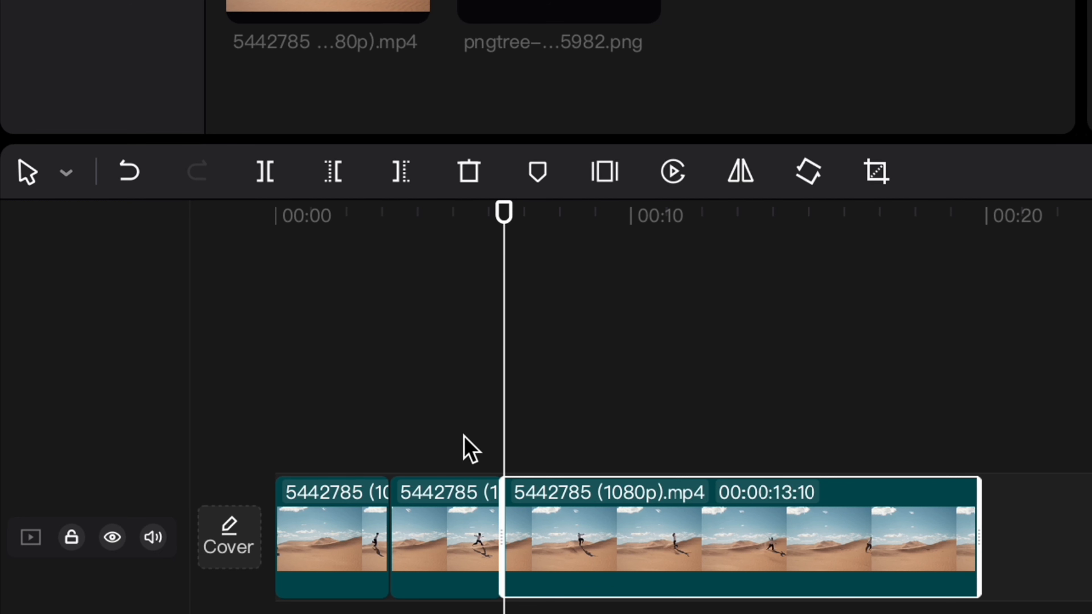
Delete the middle segment of the desert clip and play the timeline from just before the cut
{"action": "left_click", "coordinate": [445, 530]}
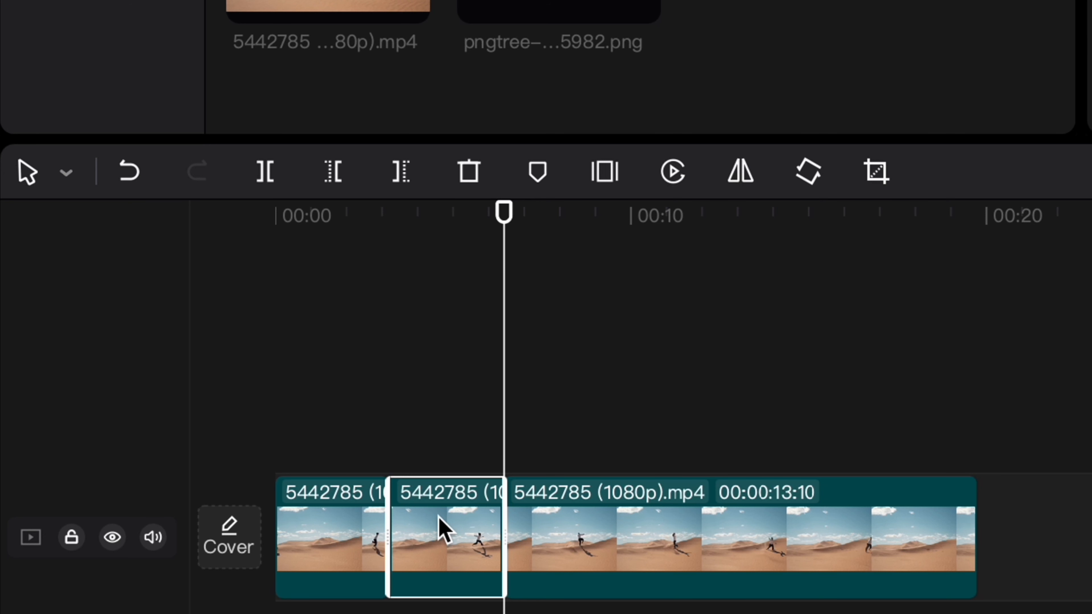
{"action": "key", "text": "Delete"}
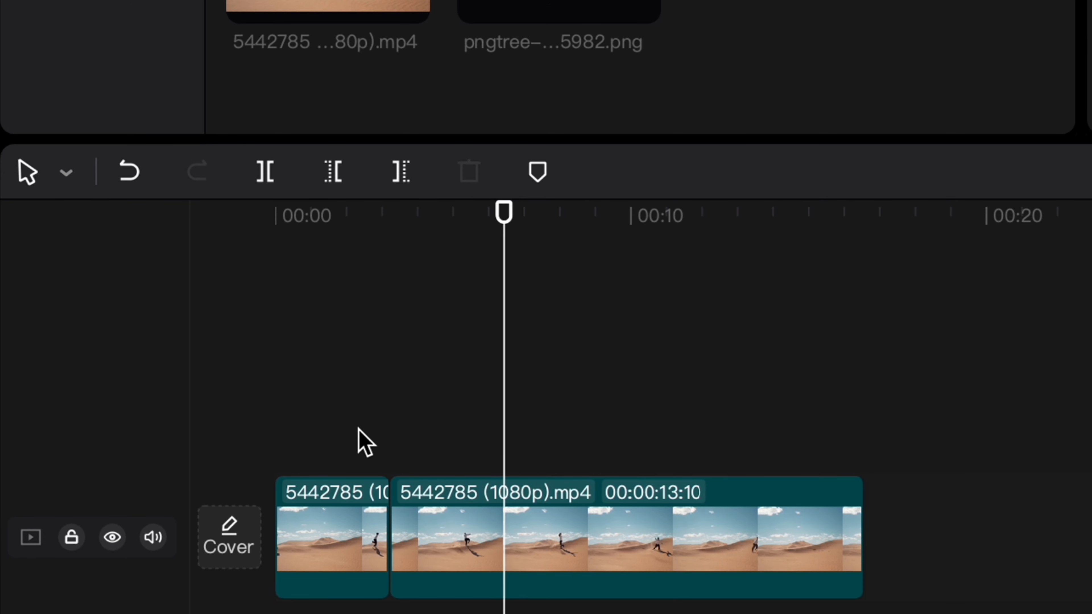
{"action": "left_click", "coordinate": [359, 447]}
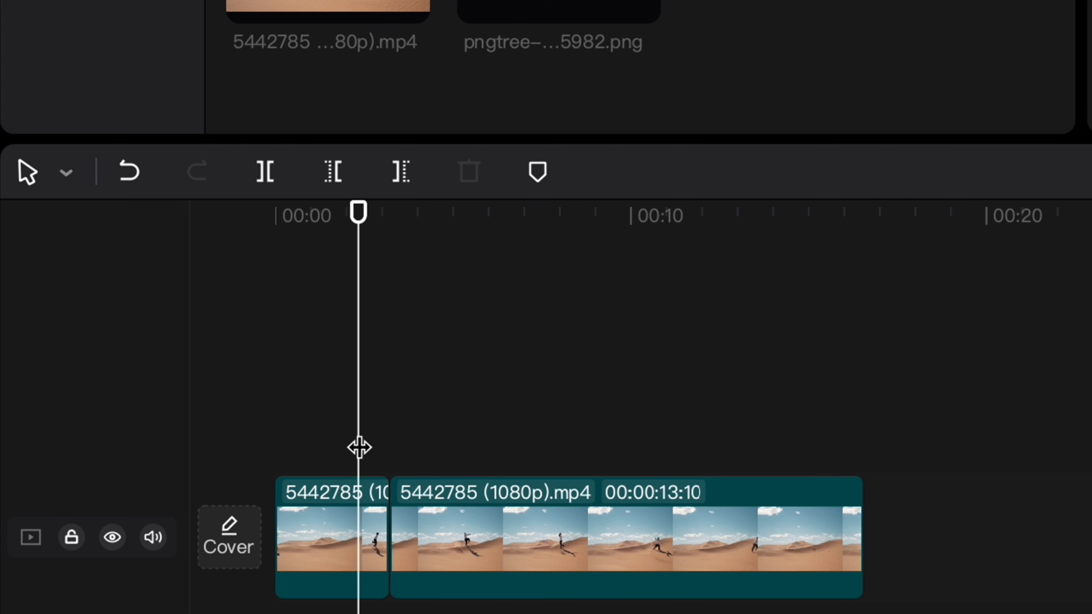
{"action": "key", "text": "space"}
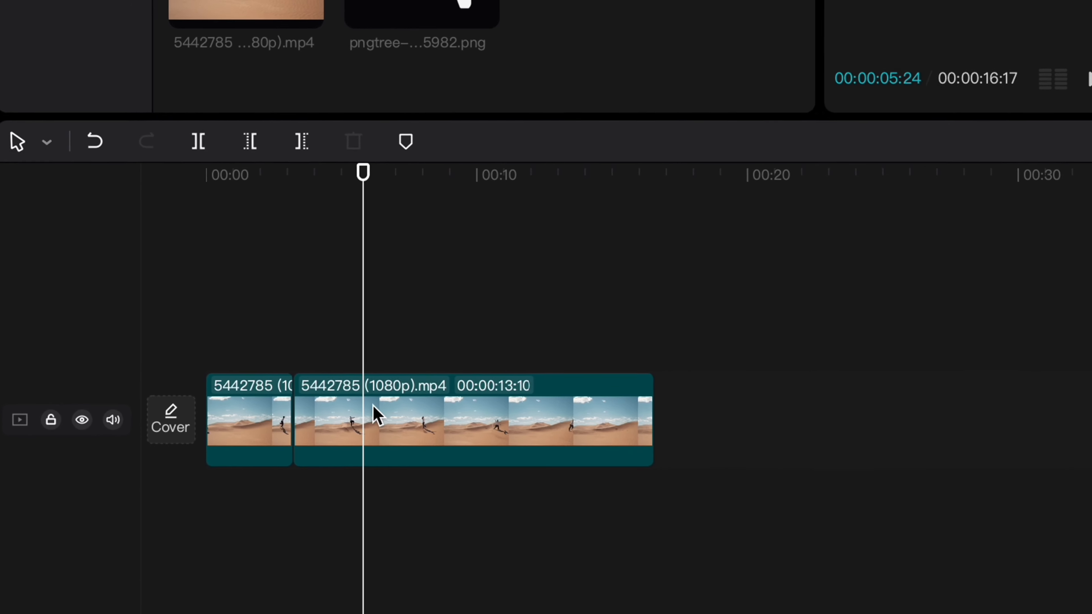
{"action": "left_click", "coordinate": [377, 415]}
{"action": "right_click", "coordinate": [377, 415]}
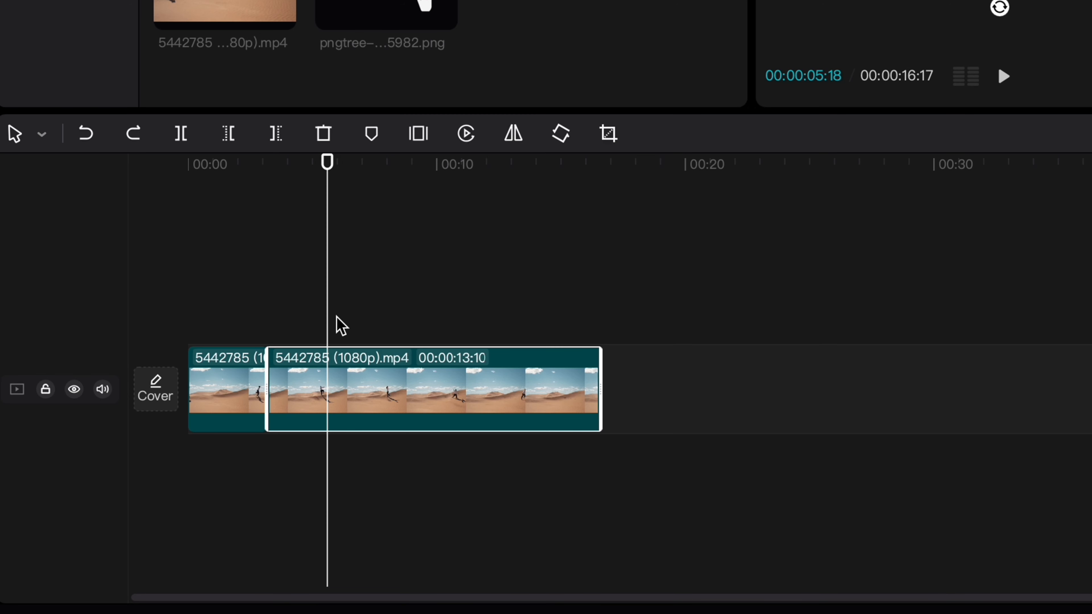
{"action": "left_click", "coordinate": [336, 318]}
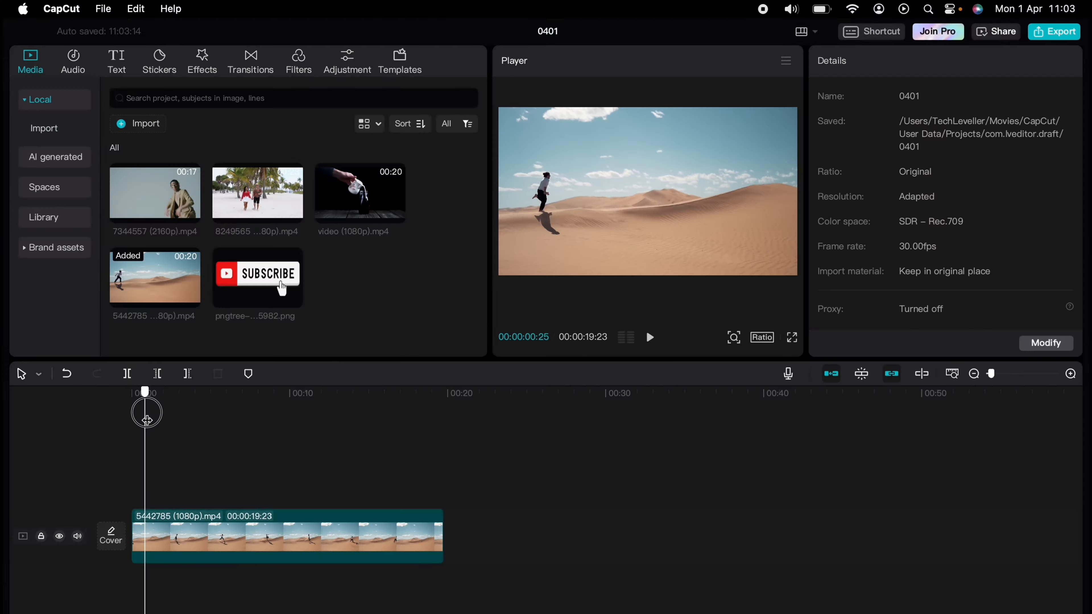
Overlay the Subscribe image on a track above the desert clip, starting at 00:00:04:10, and preview the result
{"action": "left_click_drag", "start_coordinate": [144, 412], "coordinate": [200, 418]}
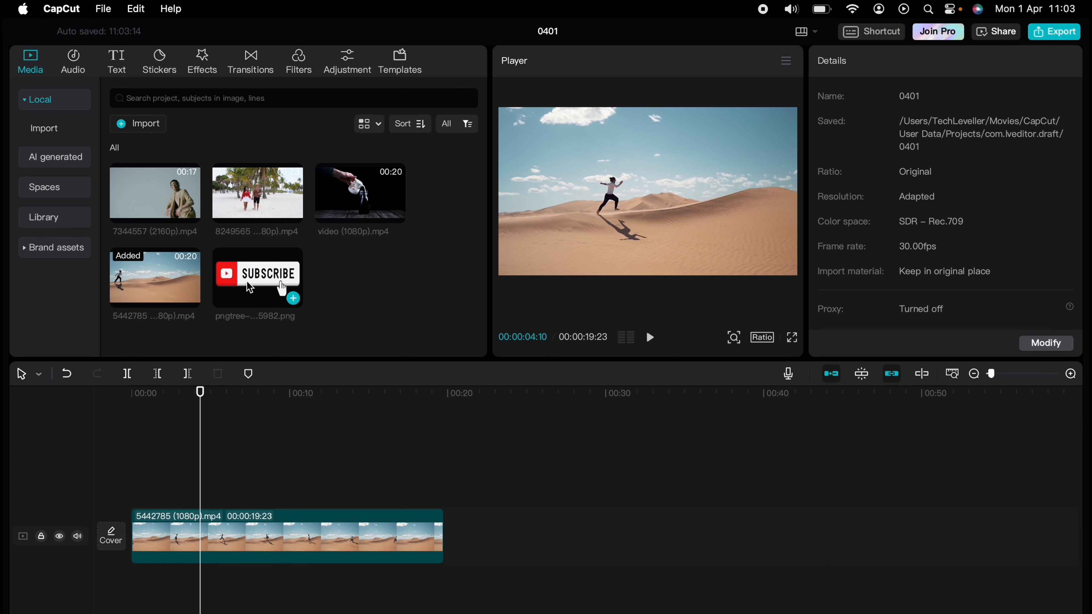
{"action": "left_click_drag", "start_coordinate": [250, 287], "coordinate": [203, 488]}
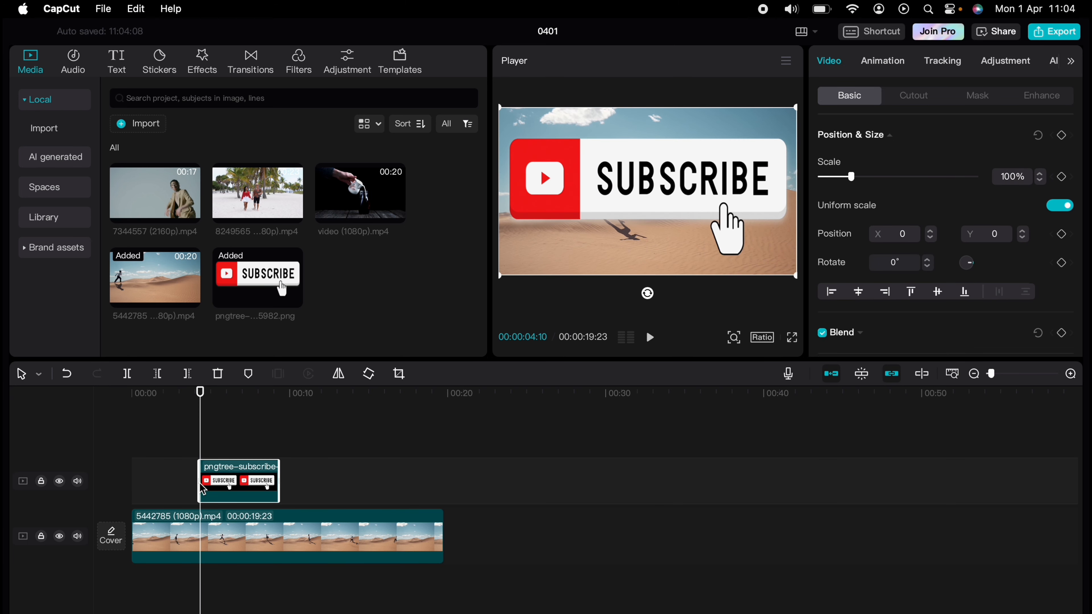
{"action": "left_click", "coordinate": [190, 443]}
{"action": "key", "text": "space"}
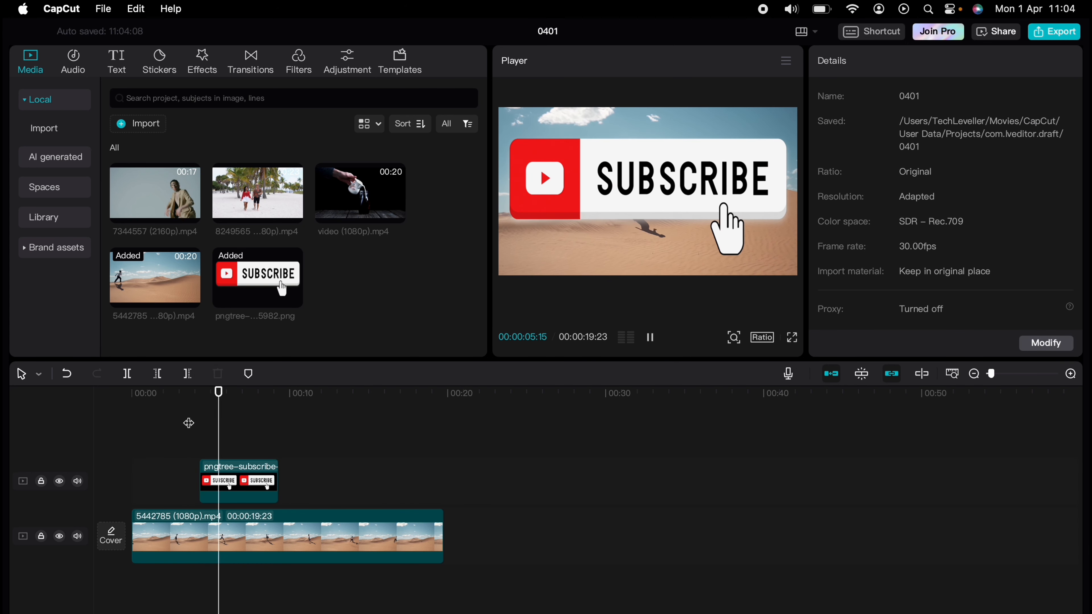
Scale the Subscribe image to 39%, move it to X -1038, Y -770 near the frame's lower-left corner, and play briefly to check it
{"action": "key", "text": "space"}
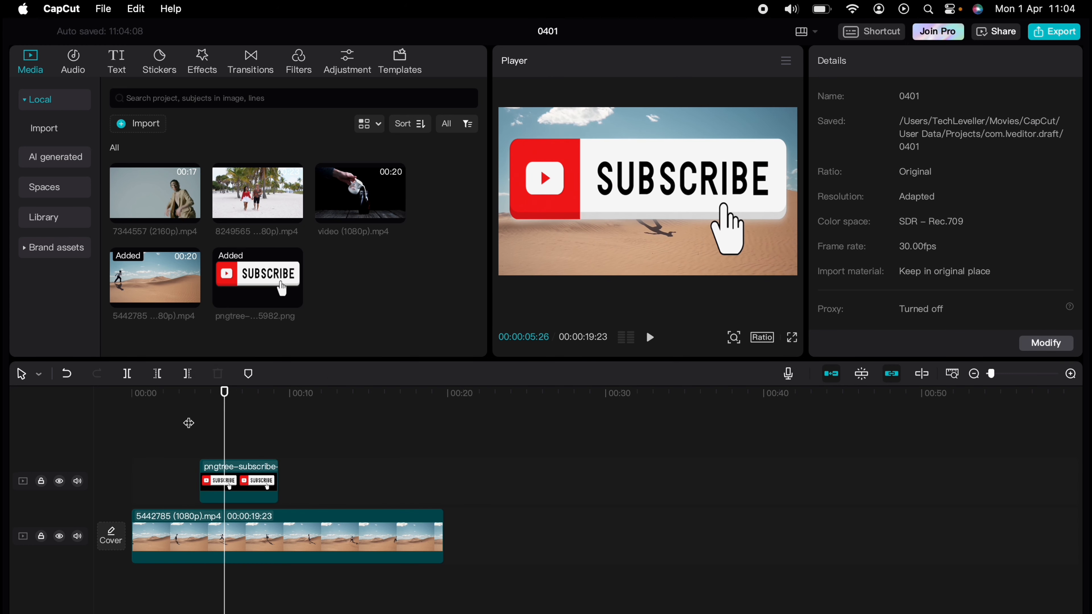
{"action": "left_click", "coordinate": [245, 480]}
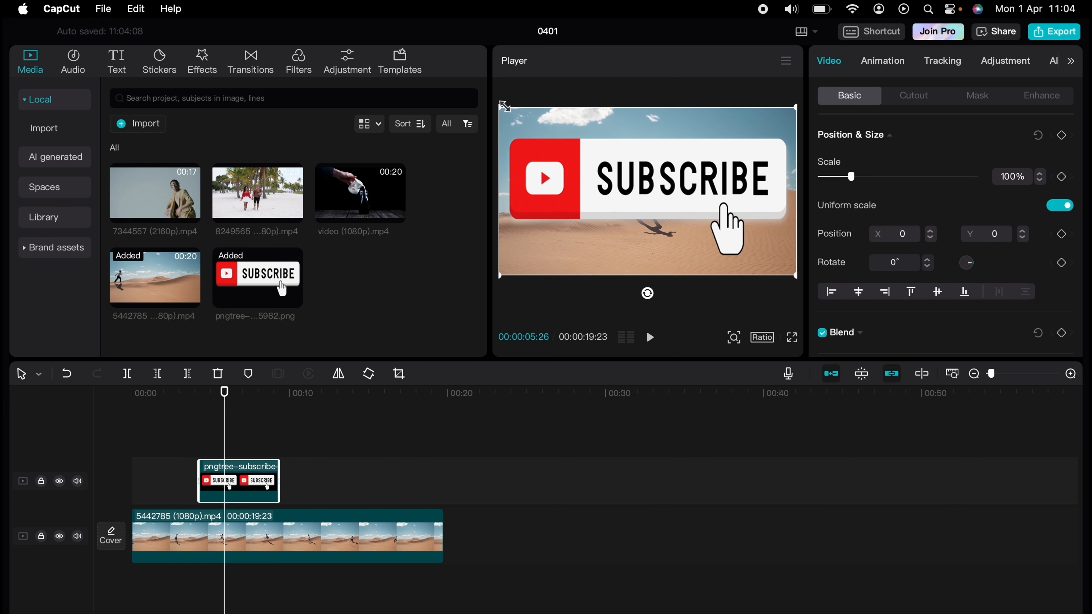
{"action": "mouse_move", "coordinate": [501, 104]}
{"action": "left_mouse_down"}
{"action": "mouse_move", "coordinate": [625, 186]}
{"action": "mouse_move", "coordinate": [576, 245]}
{"action": "mouse_move", "coordinate": [555, 250]}
{"action": "left_mouse_up"}
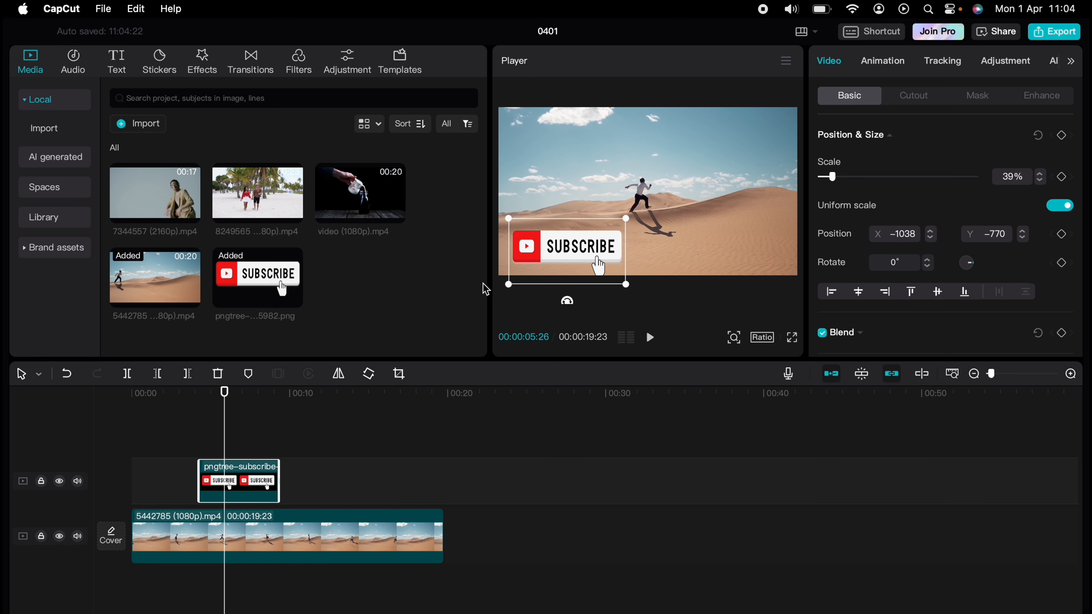
{"action": "left_click", "coordinate": [187, 434]}
{"action": "key", "text": "space"}
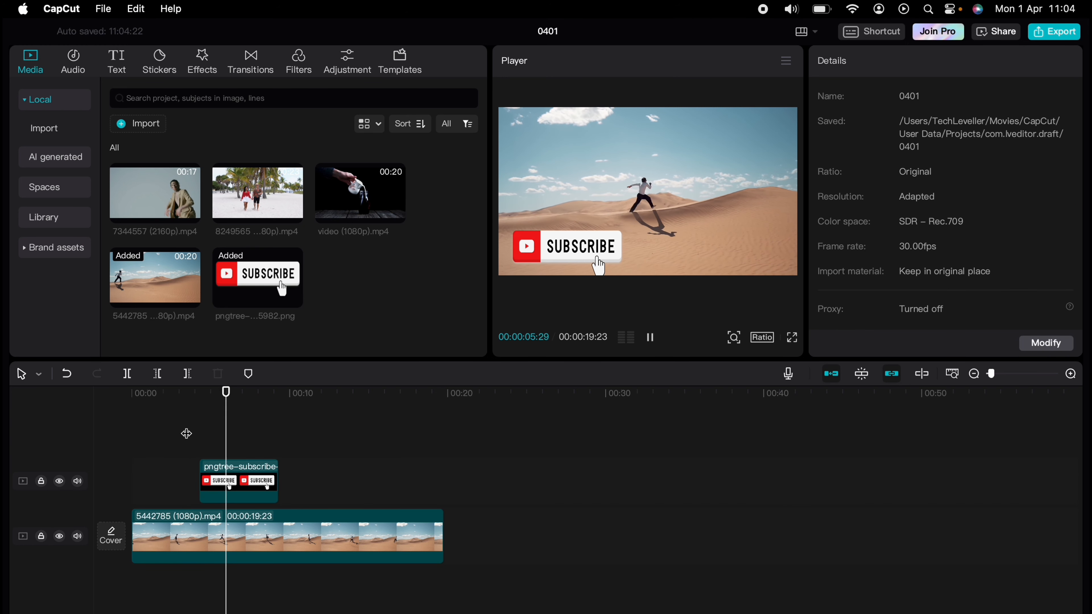
{"action": "key", "text": "space"}
Move the Subscribe image up inside the video frame to X -1047, Y -656 and preview the result
{"action": "left_click", "coordinate": [549, 252]}
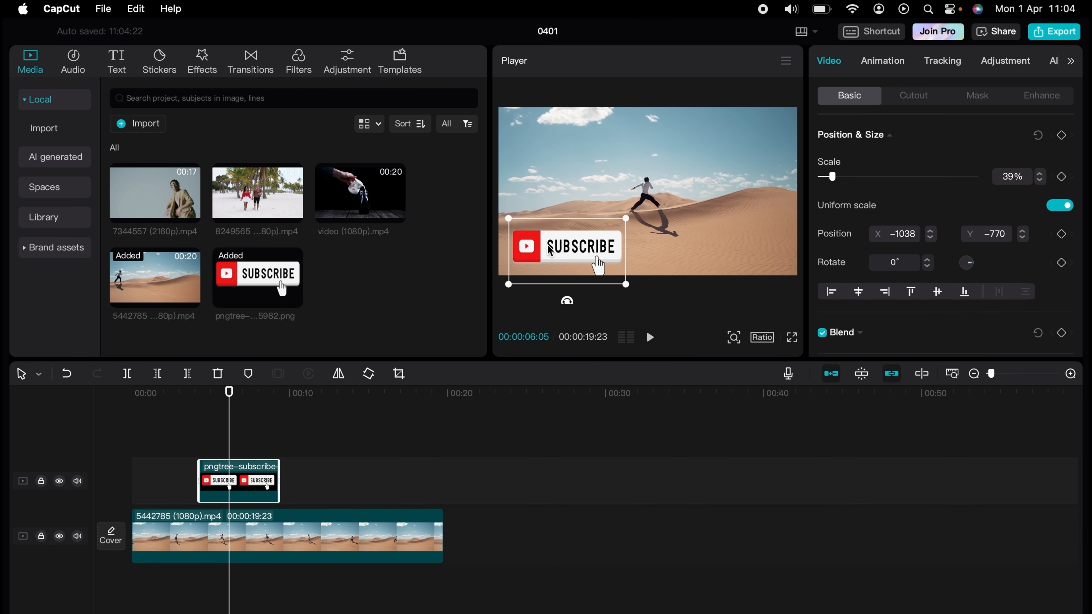
{"action": "left_click_drag", "start_coordinate": [549, 251], "coordinate": [549, 243]}
{"action": "key", "text": "space"}
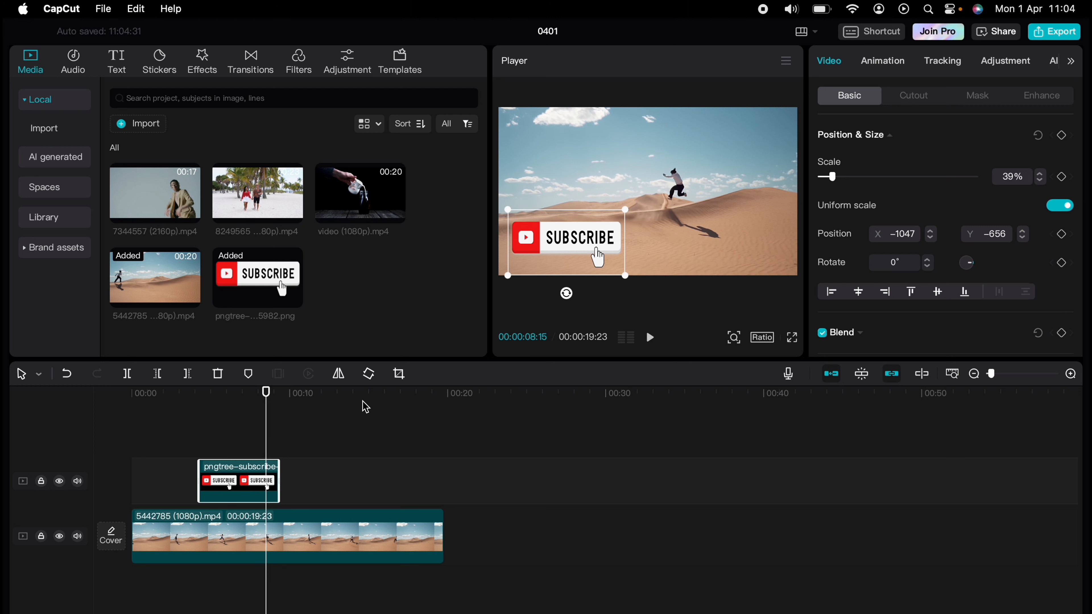
{"action": "key", "text": "space"}
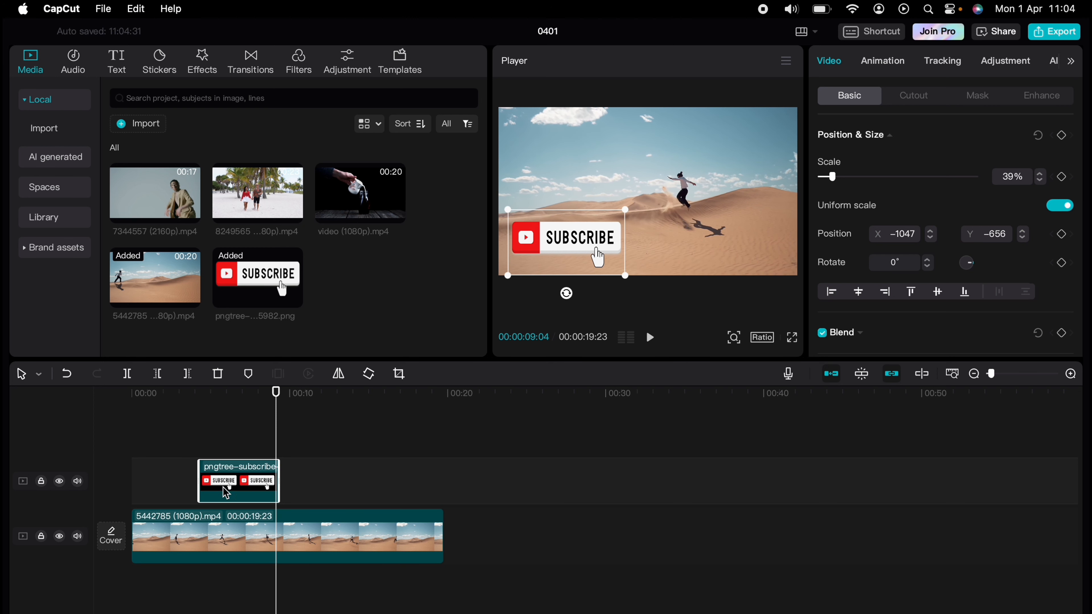
{"action": "key", "text": "Delete"}
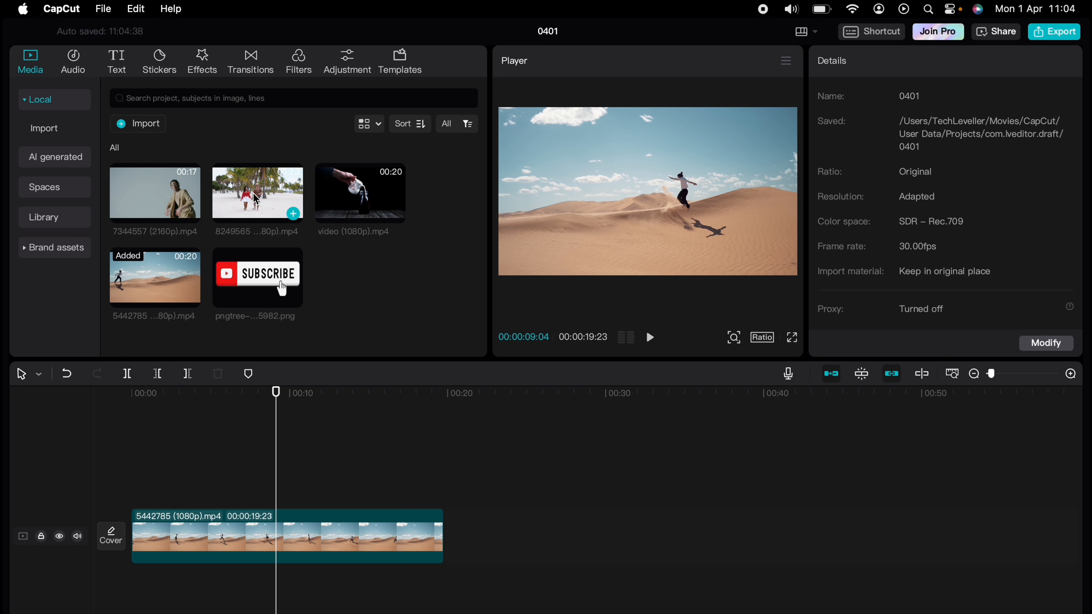
{"action": "left_click_drag", "start_coordinate": [256, 199], "coordinate": [127, 480]}
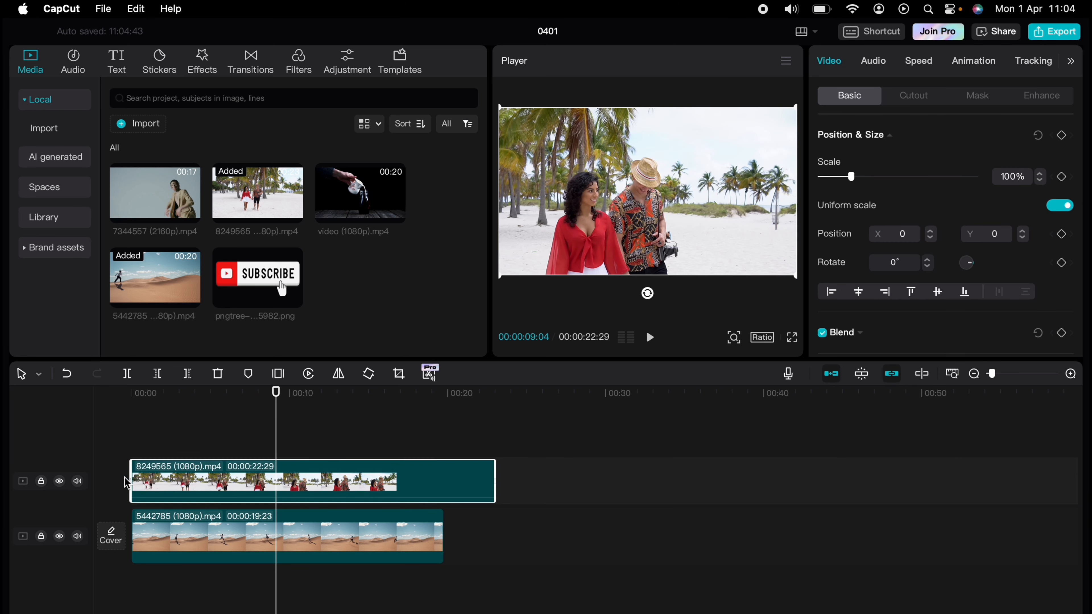
{"action": "left_click", "coordinate": [141, 428]}
{"action": "left_click_drag", "start_coordinate": [142, 427], "coordinate": [128, 426]}
{"action": "key", "text": "space"}
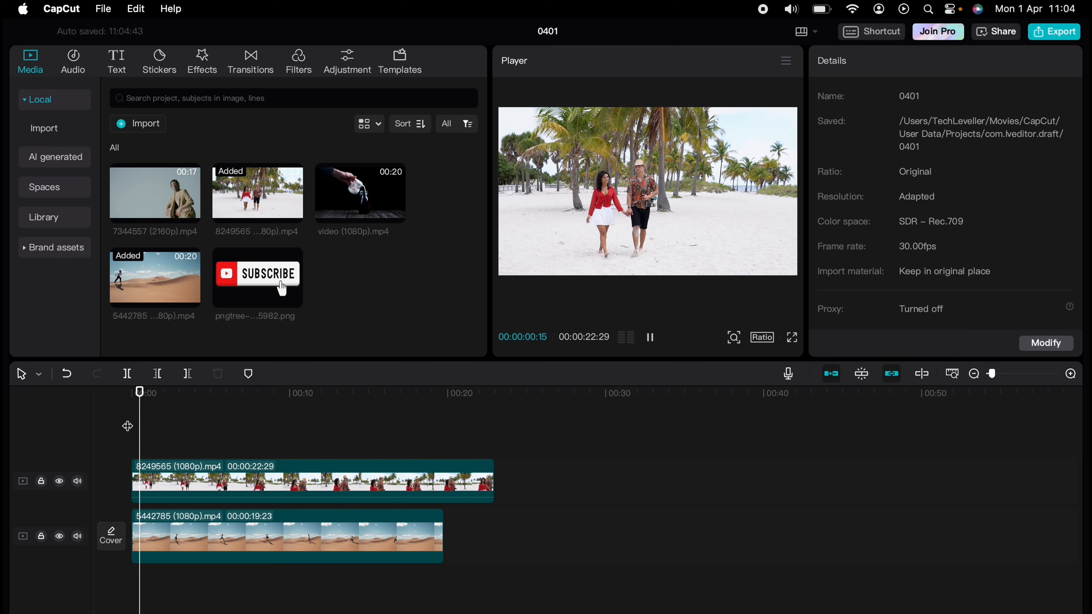
{"action": "key", "text": "space"}
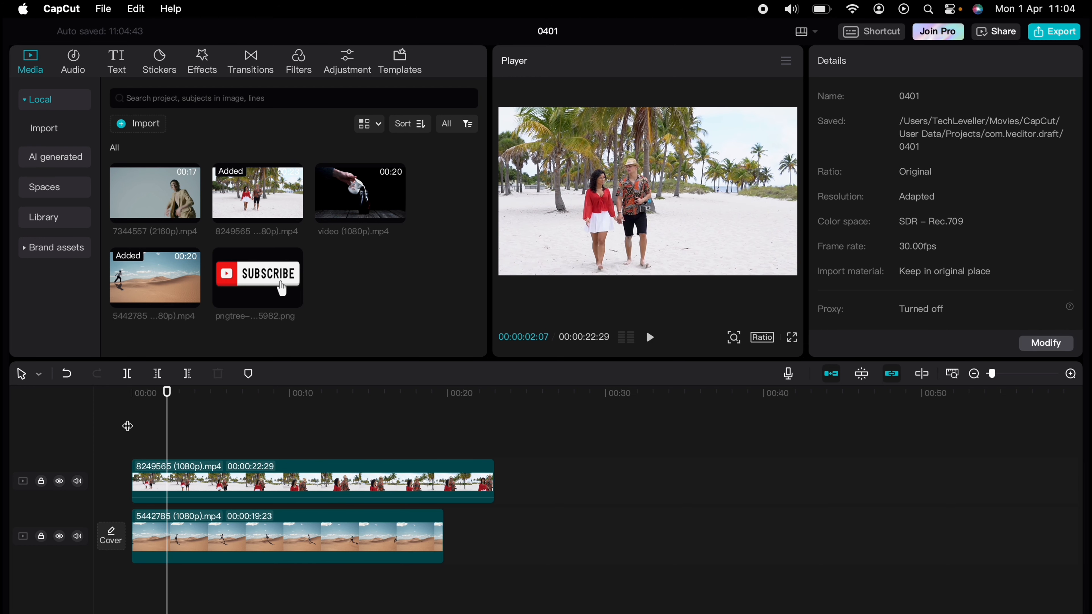
Scale the beach clip to 44%, place it in the frame's lower-right corner at X 1479, Y -606, and play from the start
{"action": "left_click", "coordinate": [192, 475]}
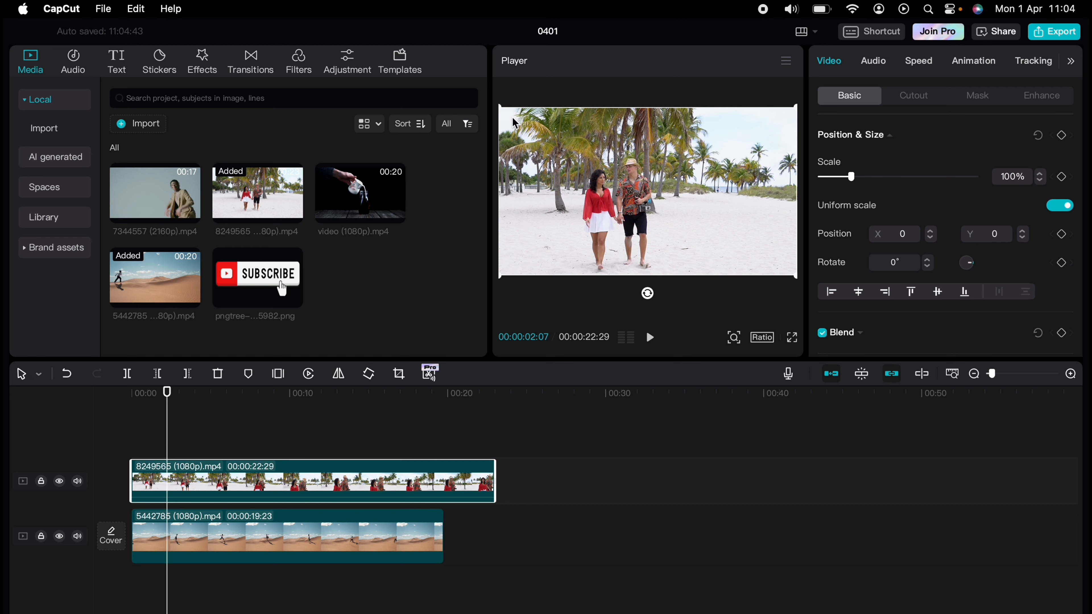
{"action": "left_click_drag", "start_coordinate": [501, 106], "coordinate": [582, 154]}
{"action": "left_click_drag", "start_coordinate": [633, 187], "coordinate": [754, 247]}
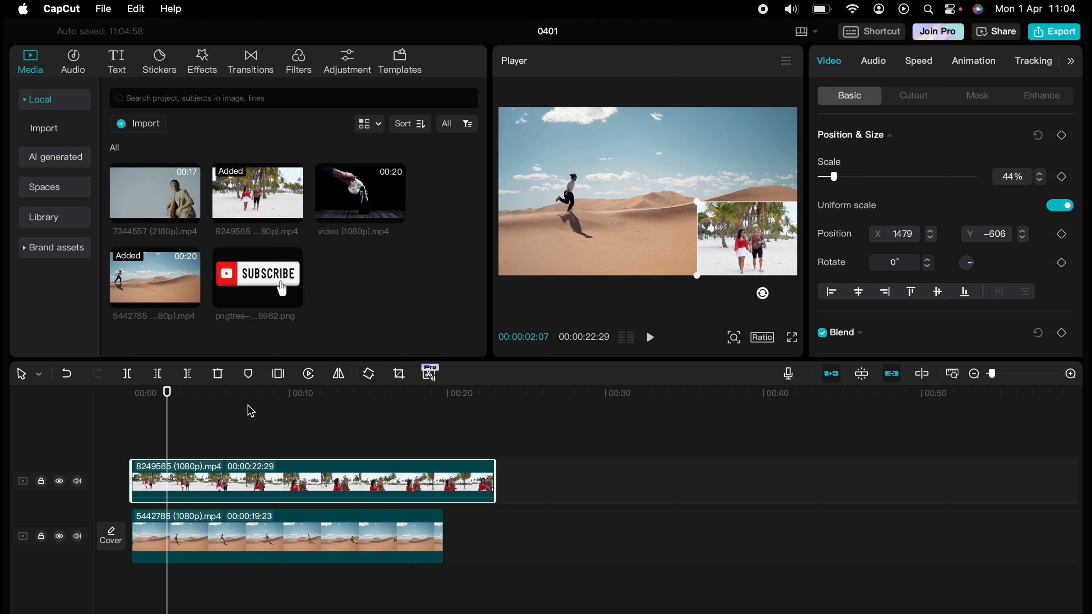
{"action": "left_click_drag", "start_coordinate": [177, 419], "coordinate": [130, 419]}
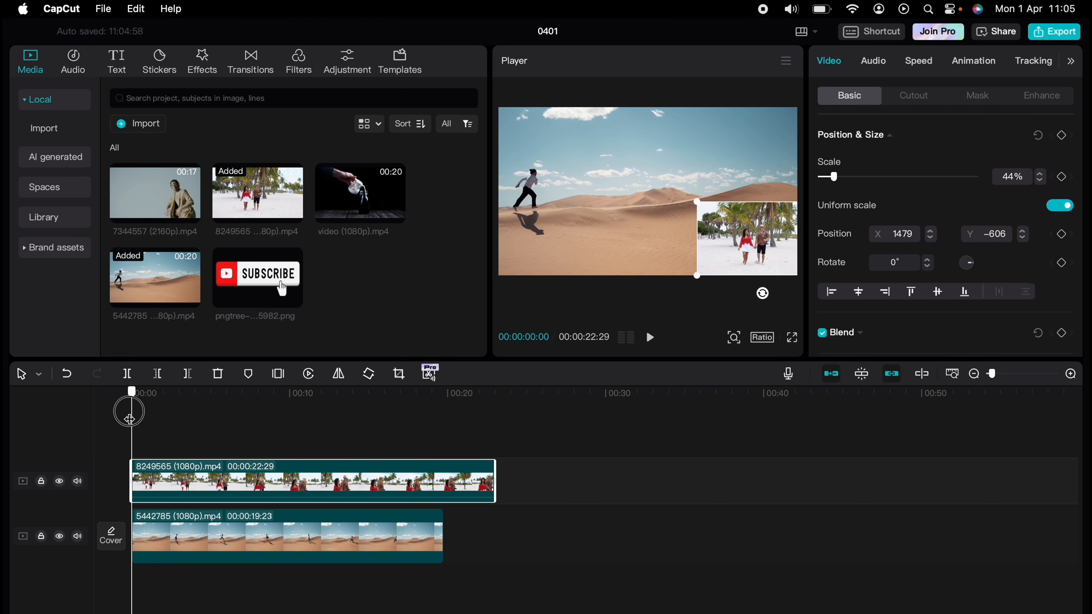
{"action": "key", "text": "space"}
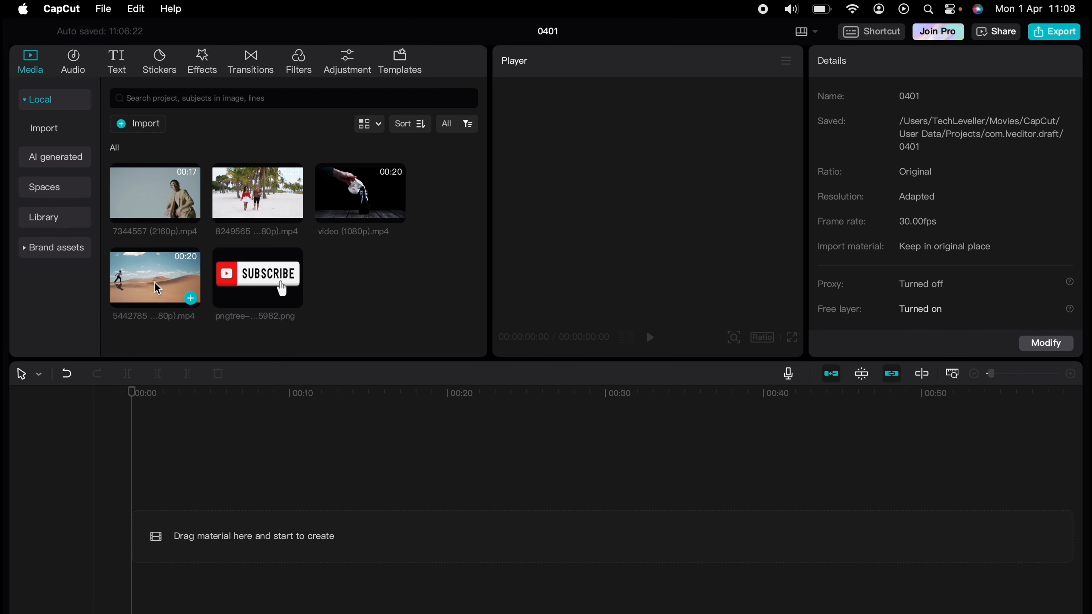
{"action": "left_click_drag", "start_coordinate": [157, 288], "coordinate": [193, 511]}
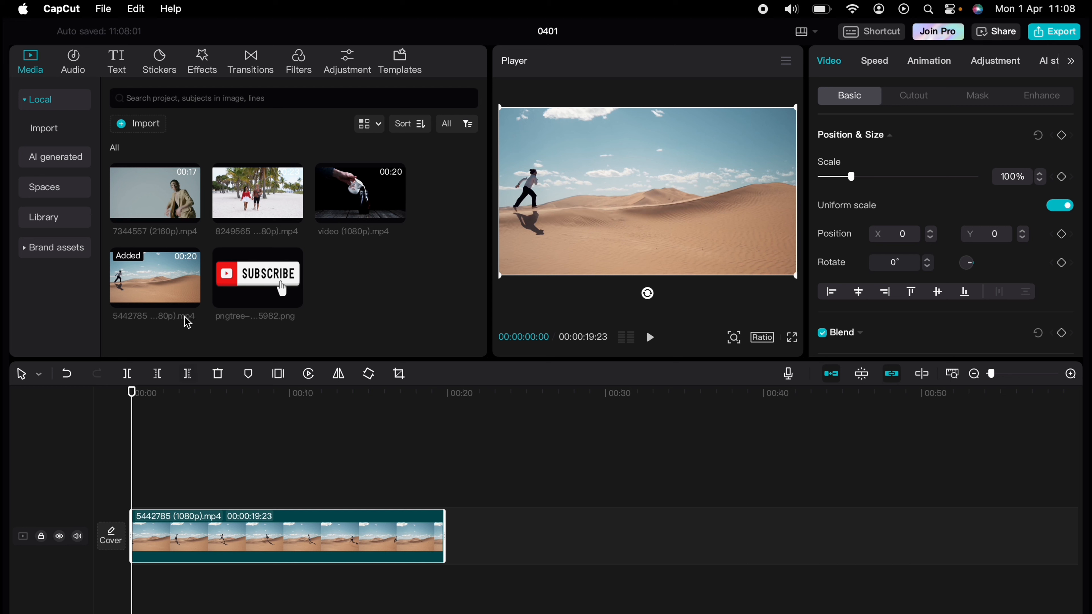
Browse the text templates in the Trending, Effect, Basic, Title and Notation categories
{"action": "left_click", "coordinate": [124, 63]}
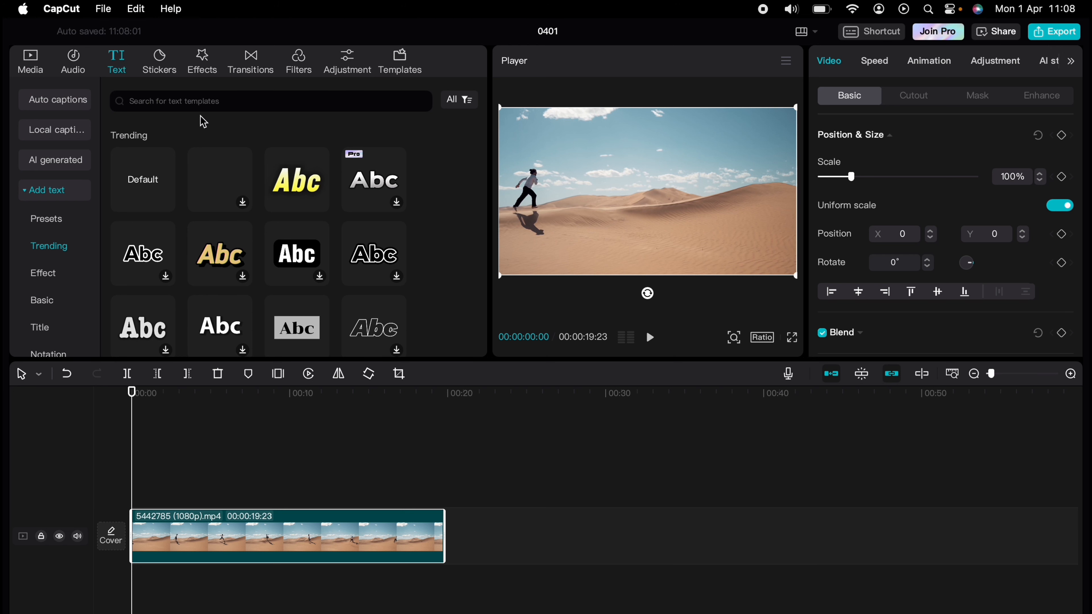
{"action": "scroll", "coordinate": [216, 172], "scroll_direction": "down", "scroll_amount": 5}
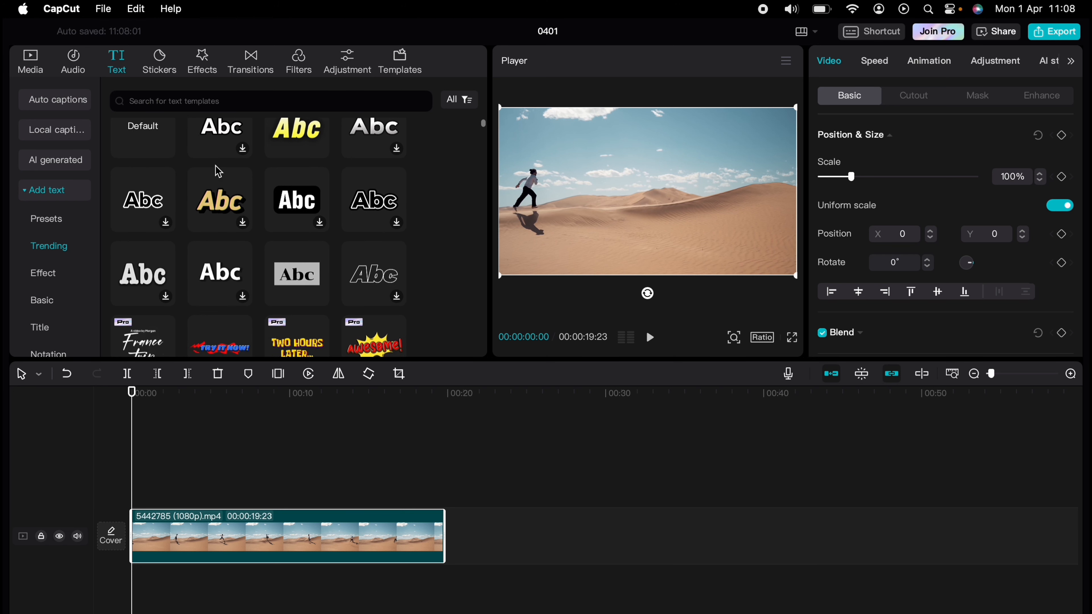
{"action": "scroll", "coordinate": [213, 238], "scroll_direction": "up", "scroll_amount": 5}
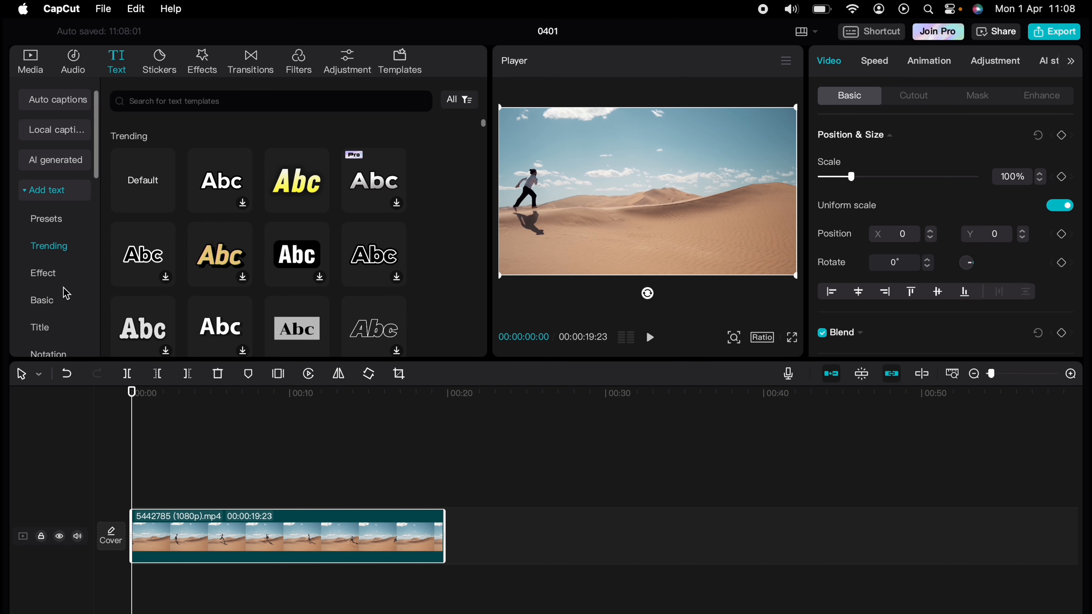
{"action": "scroll", "coordinate": [64, 295], "scroll_direction": "down", "scroll_amount": 3}
{"action": "scroll", "coordinate": [66, 296], "scroll_direction": "up", "scroll_amount": 2}
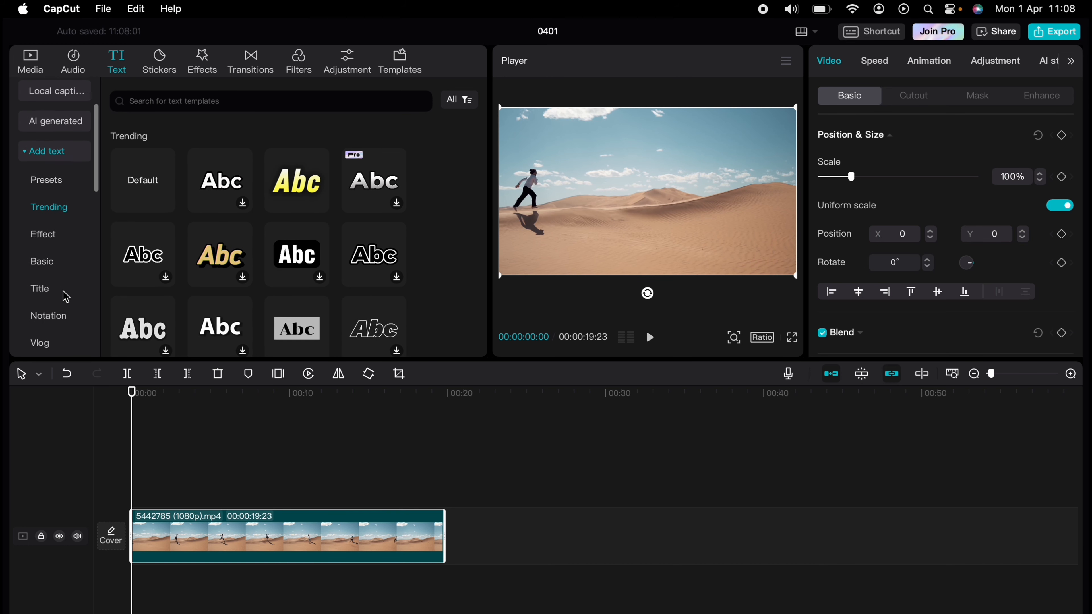
{"action": "scroll", "coordinate": [66, 296], "scroll_direction": "down", "scroll_amount": 3}
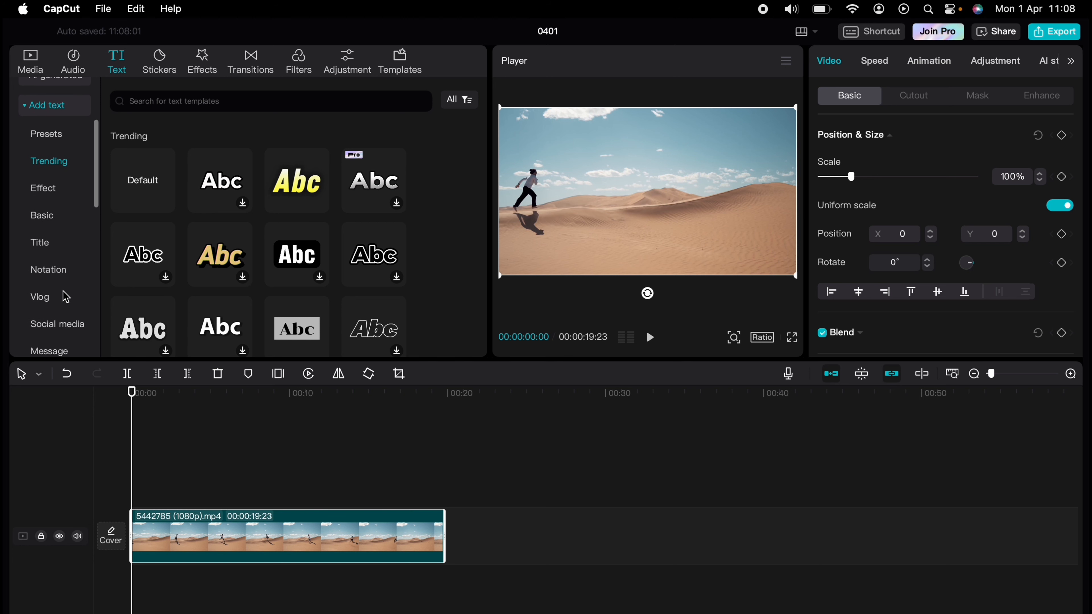
{"action": "left_click", "coordinate": [43, 188]}
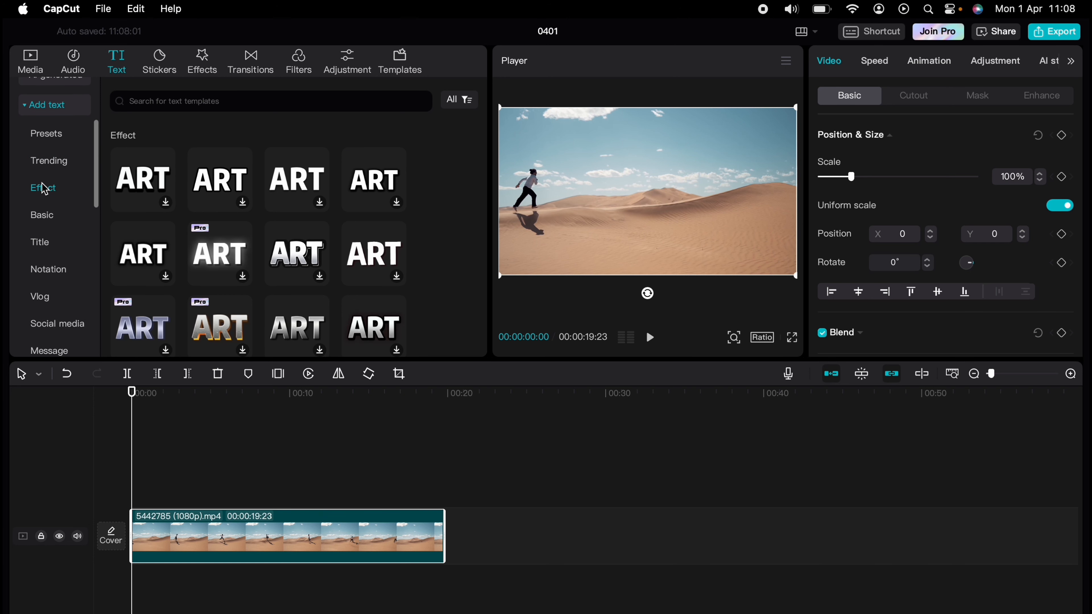
{"action": "left_click", "coordinate": [51, 219]}
{"action": "left_click", "coordinate": [49, 244]}
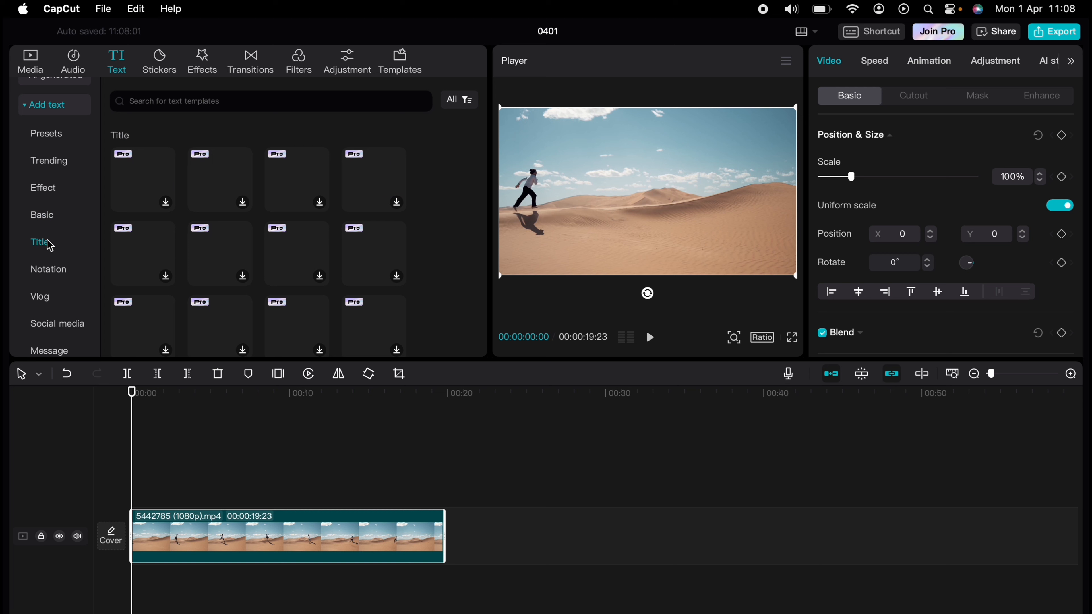
{"action": "scroll", "coordinate": [190, 269], "scroll_direction": "down", "scroll_amount": 3}
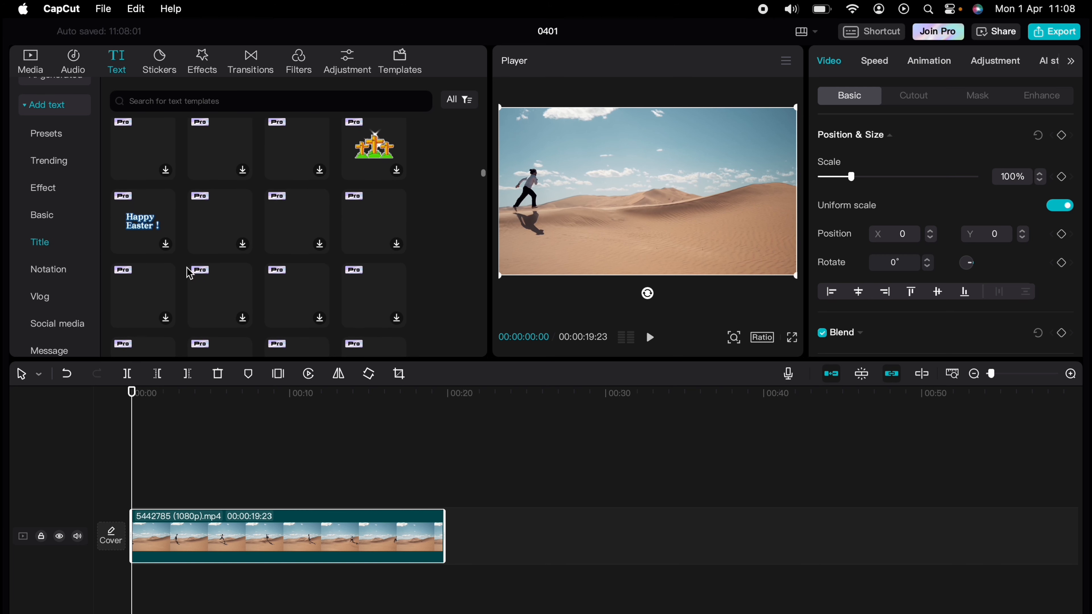
{"action": "scroll", "coordinate": [190, 273], "scroll_direction": "down", "scroll_amount": 1}
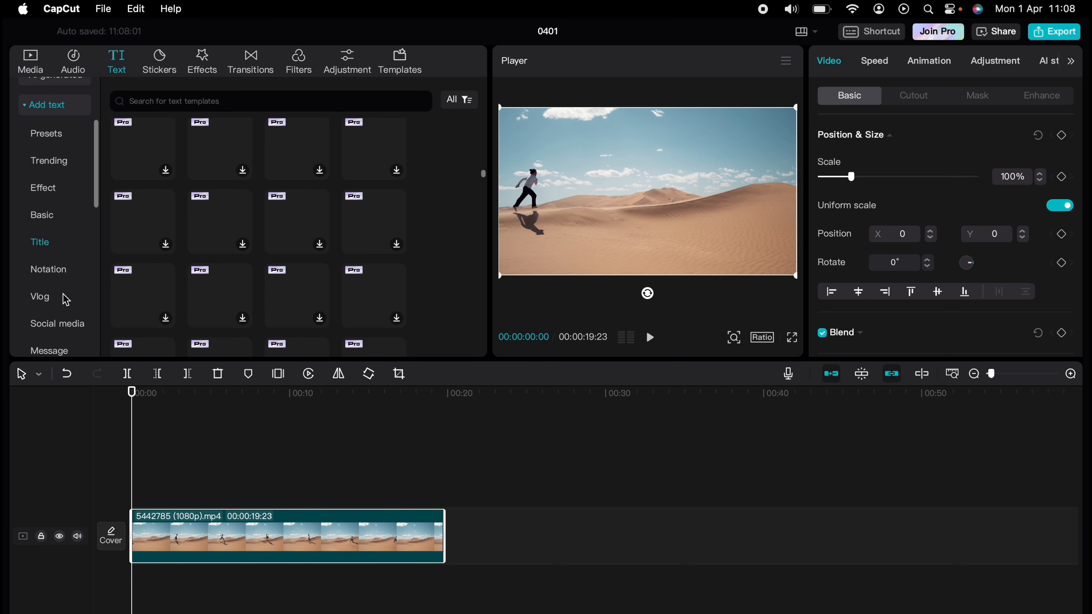
{"action": "left_click", "coordinate": [51, 271]}
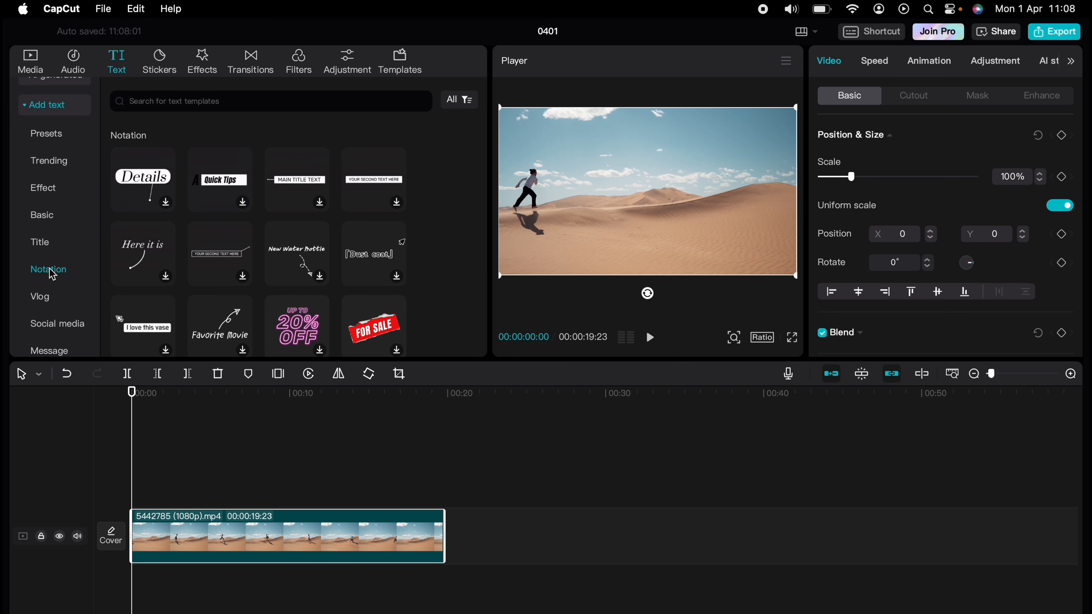
{"action": "scroll", "coordinate": [52, 274], "scroll_direction": "down", "scroll_amount": 3}
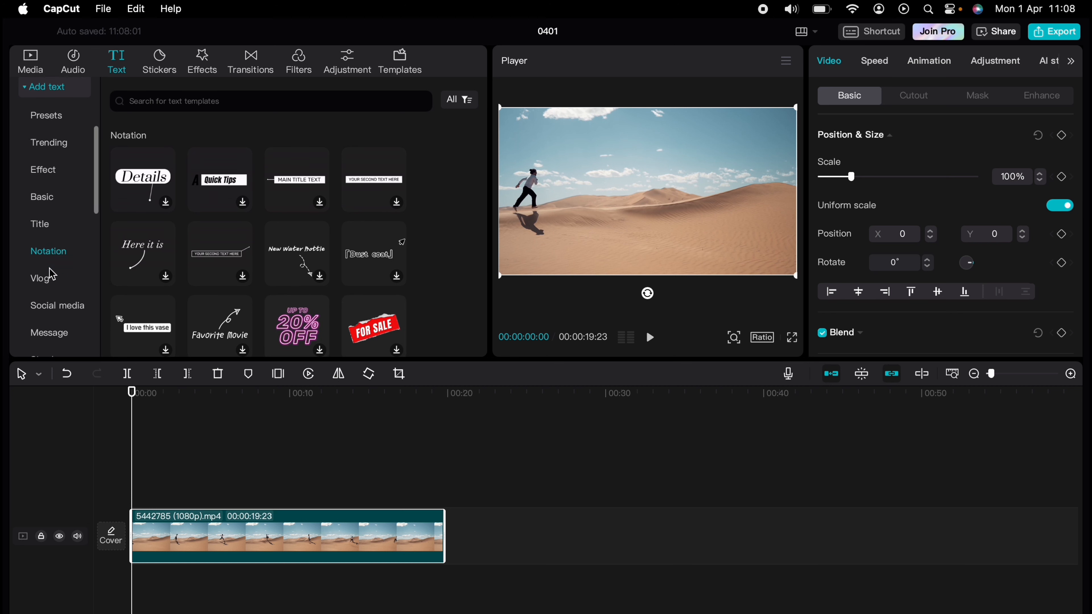
{"action": "scroll", "coordinate": [52, 273], "scroll_direction": "down", "scroll_amount": 3}
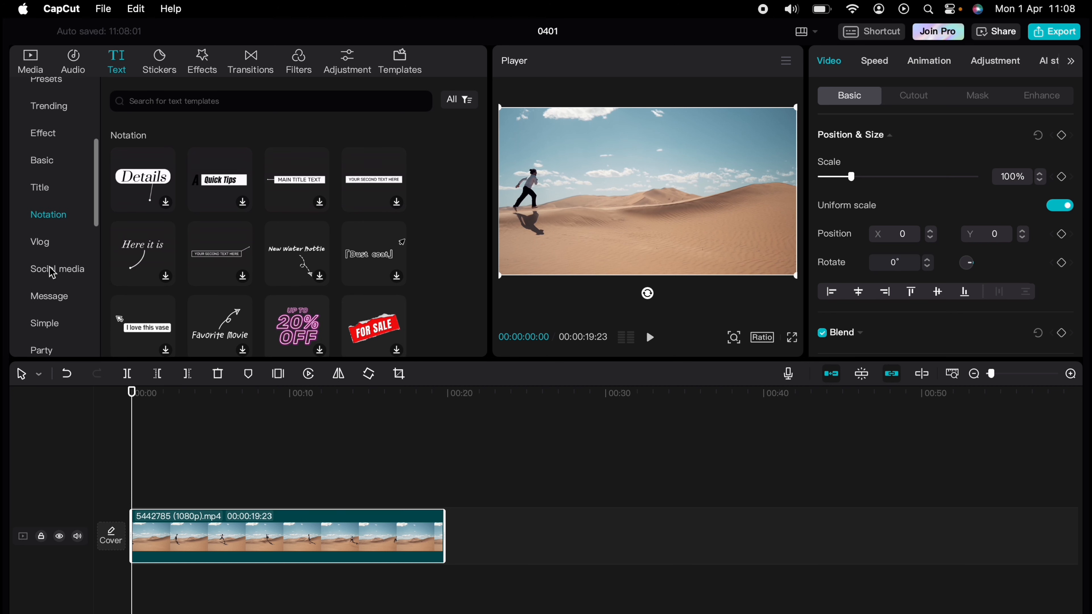
{"action": "scroll", "coordinate": [51, 273], "scroll_direction": "up", "scroll_amount": 5}
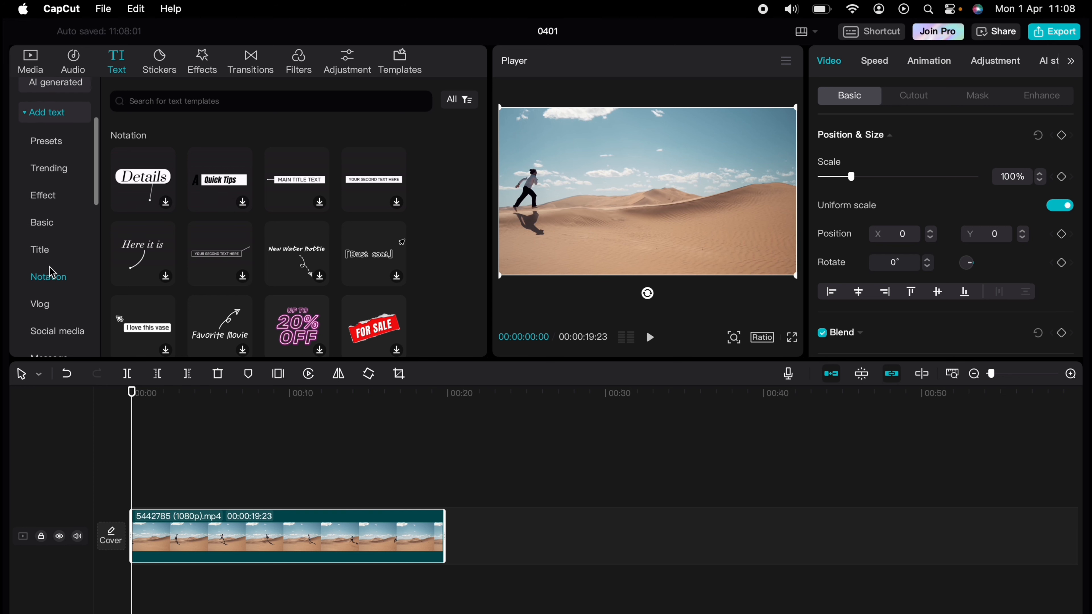
Add the Trending TypewriterITC text template above the desert clip at about 2 seconds and show the frame at 00:00:02:25
{"action": "left_click", "coordinate": [65, 174]}
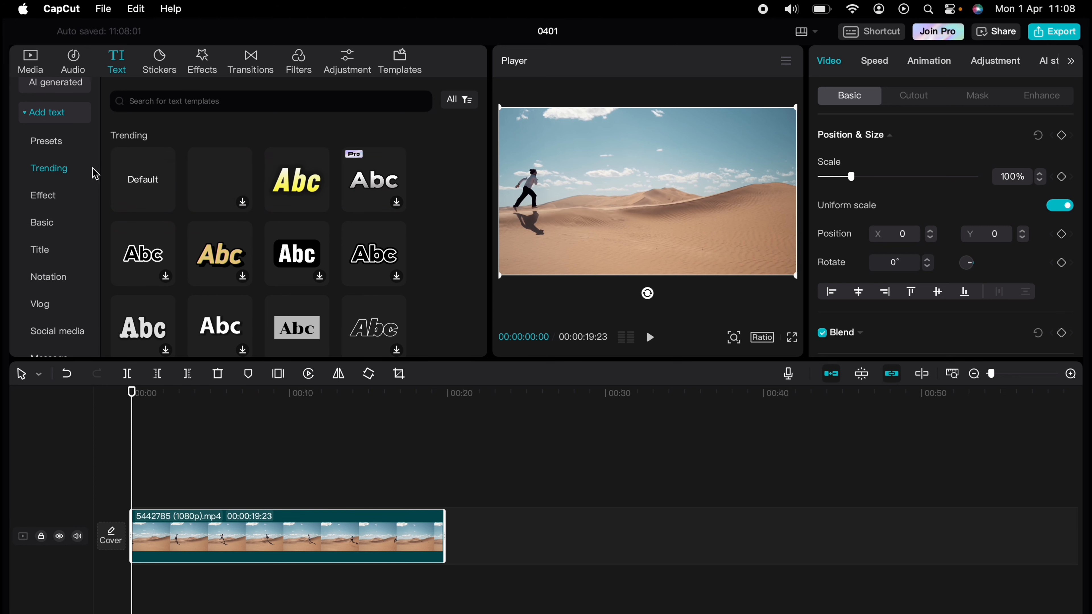
{"action": "scroll", "coordinate": [142, 247], "scroll_direction": "down", "scroll_amount": 2}
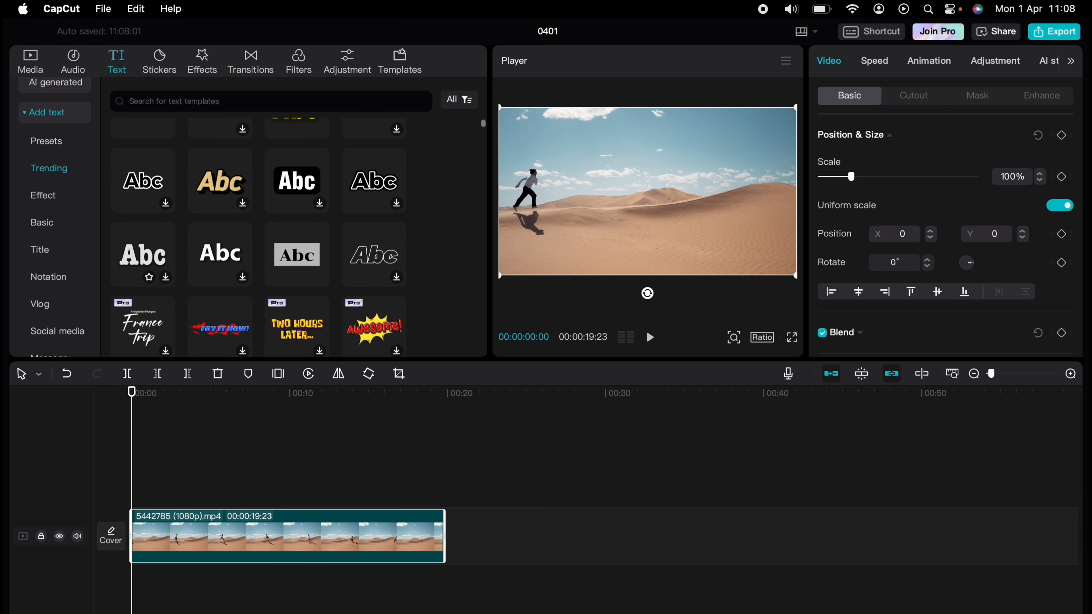
{"action": "scroll", "coordinate": [142, 249], "scroll_direction": "up", "scroll_amount": 1}
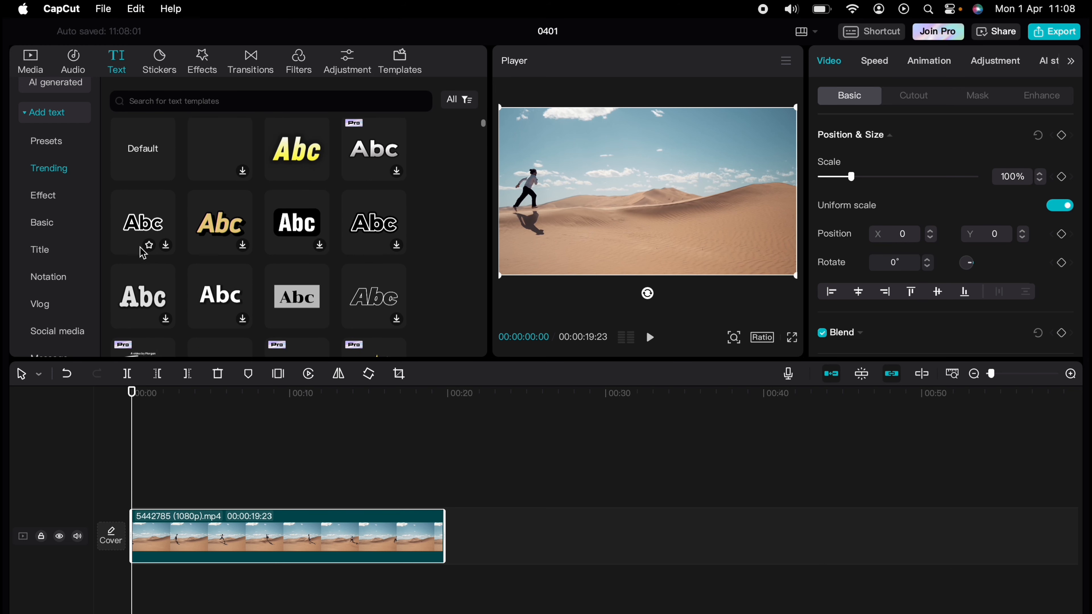
{"action": "left_click", "coordinate": [143, 294]}
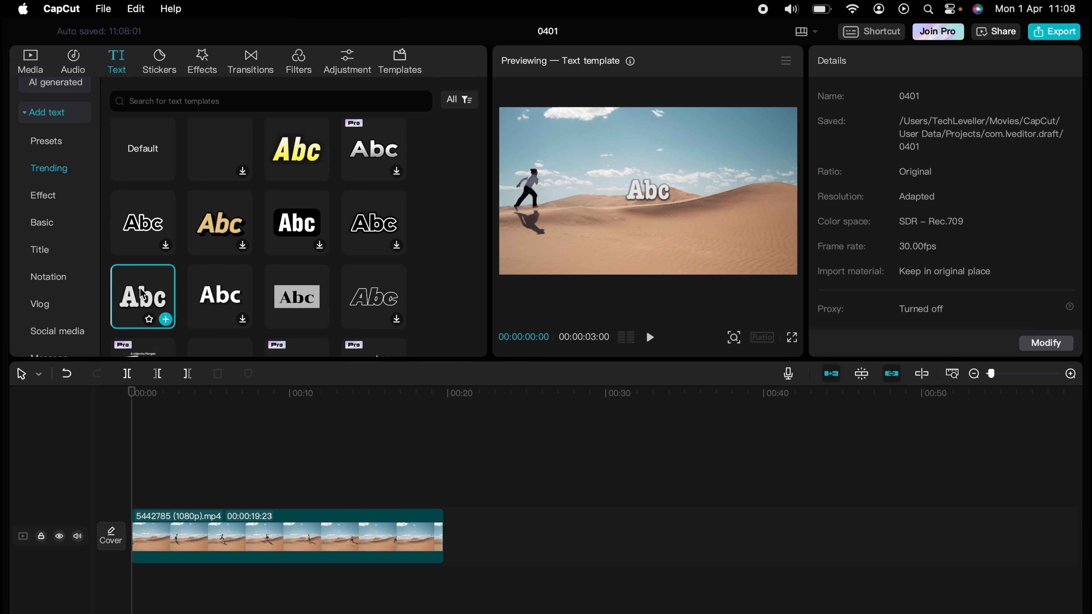
{"action": "left_click_drag", "start_coordinate": [143, 294], "coordinate": [167, 497]}
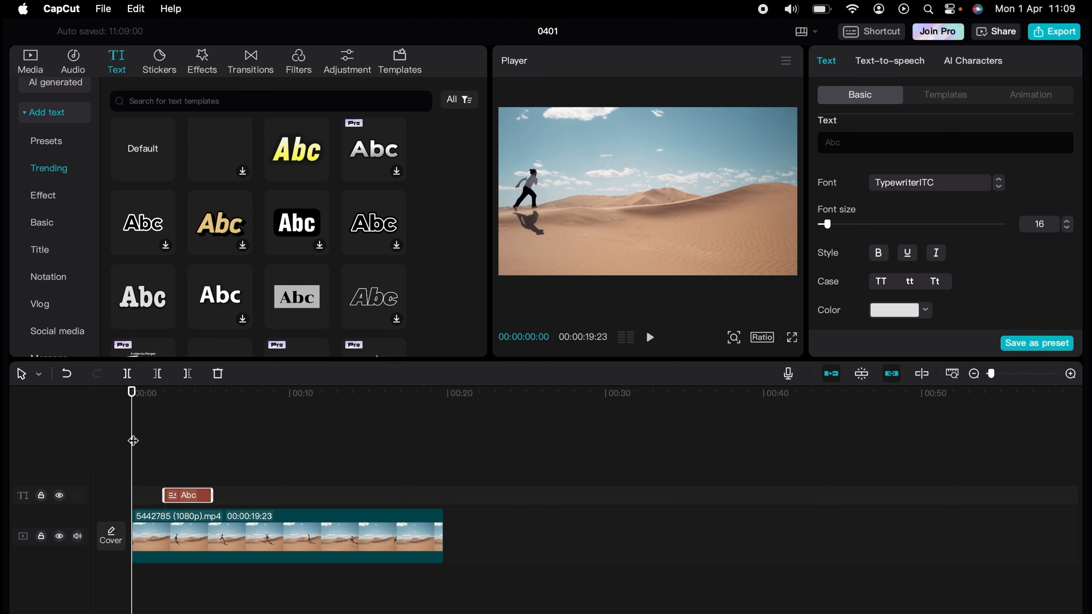
{"action": "left_click_drag", "start_coordinate": [134, 440], "coordinate": [176, 434]}
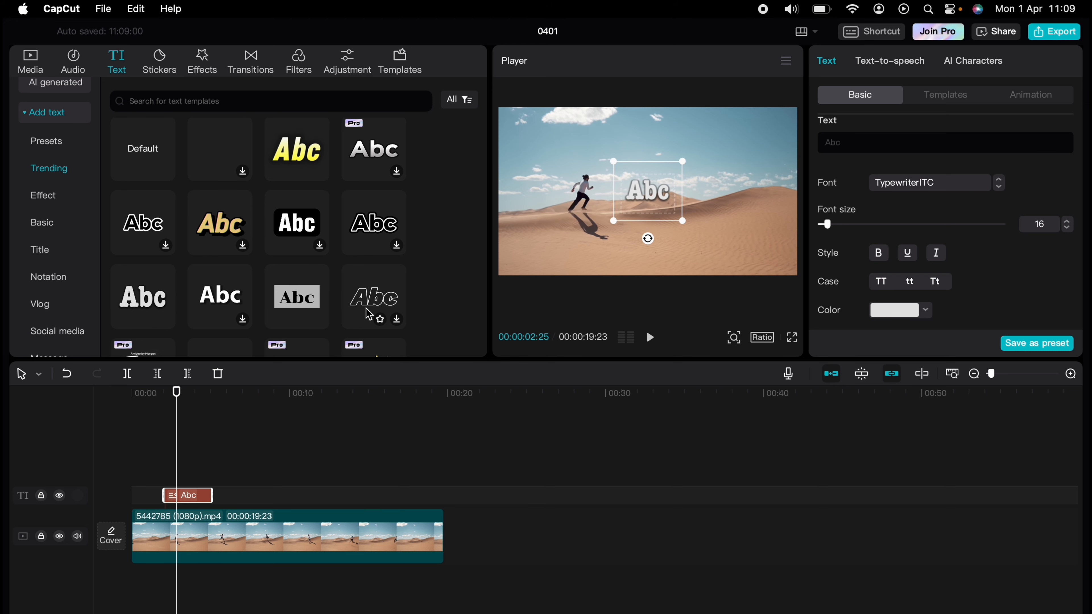
Move the text to the lower part of the frame at a scale of 141% and change its wording to "Happyness"
{"action": "left_click_drag", "start_coordinate": [635, 198], "coordinate": [609, 250]}
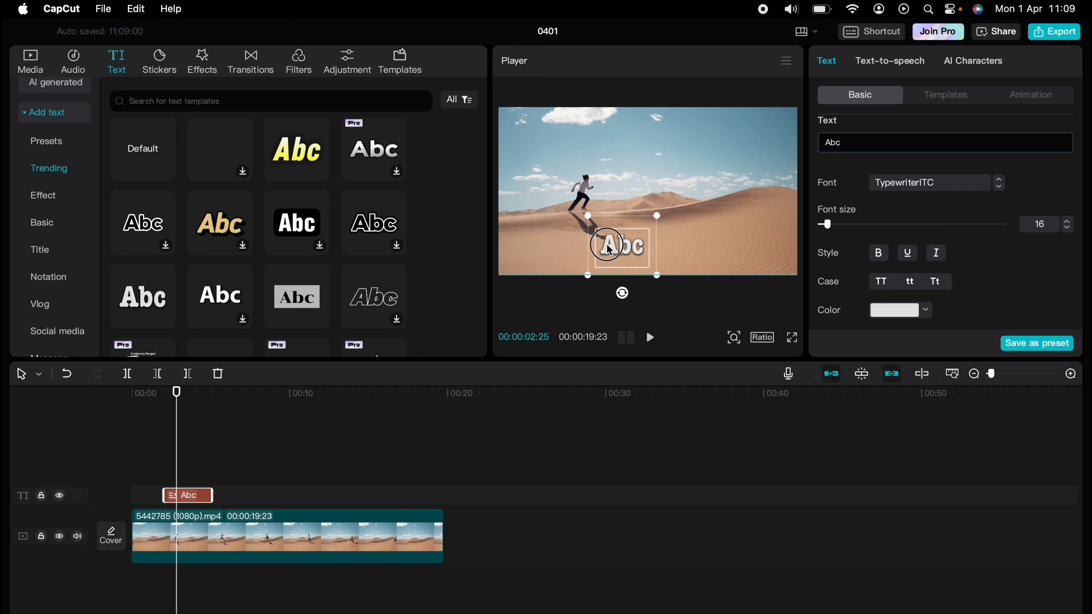
{"action": "left_click_drag", "start_coordinate": [656, 217], "coordinate": [677, 205]}
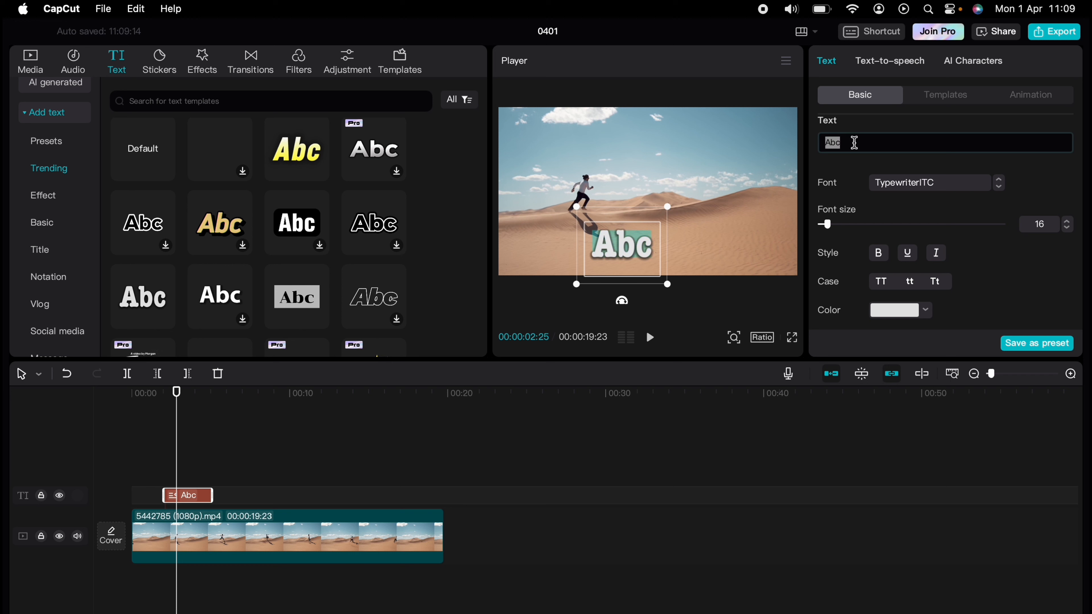
{"action": "type", "text": "Happyness"}
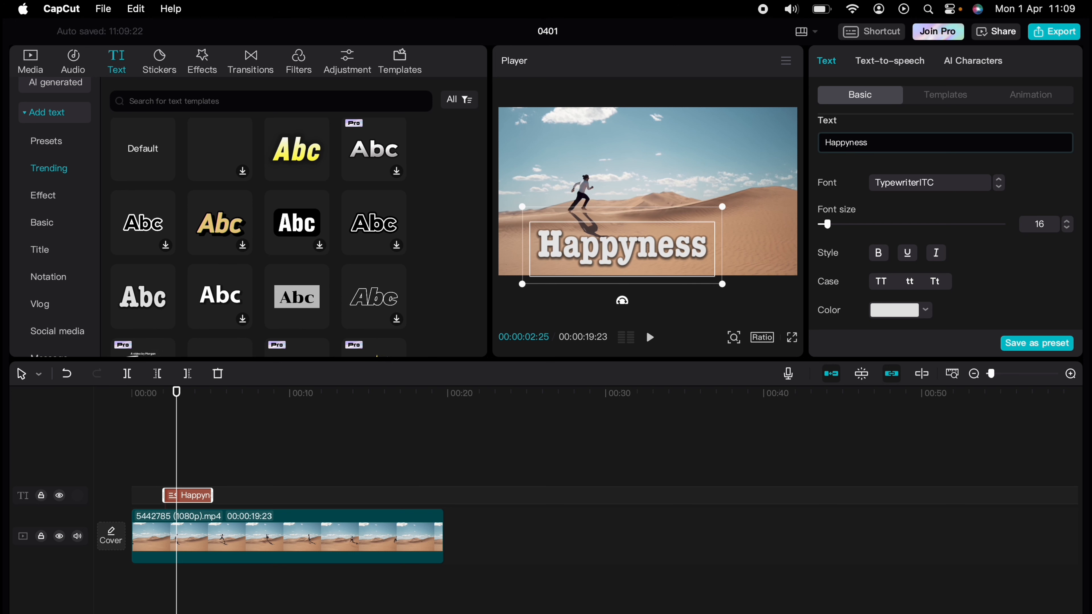
Try the bold, underline and italic styles and the lowercase, uppercase and title case options on the Happyness text
{"action": "left_click", "coordinate": [880, 254]}
{"action": "left_click", "coordinate": [881, 254]}
{"action": "left_click", "coordinate": [908, 255]}
{"action": "left_click", "coordinate": [908, 254]}
{"action": "left_click", "coordinate": [932, 256]}
{"action": "left_click", "coordinate": [932, 257]}
{"action": "left_click", "coordinate": [909, 282]}
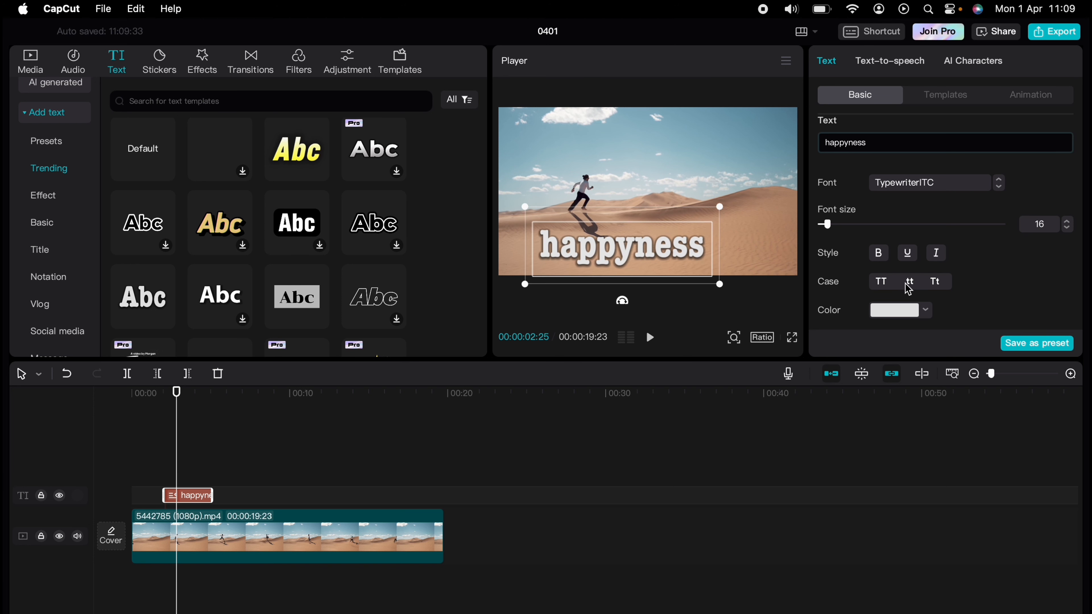
{"action": "left_click", "coordinate": [881, 282]}
{"action": "left_click", "coordinate": [933, 282]}
Try dark red BC1010 on the Happyness text, settling on the bright yellow preset color
{"action": "scroll", "coordinate": [949, 280], "scroll_direction": "down", "scroll_amount": 2}
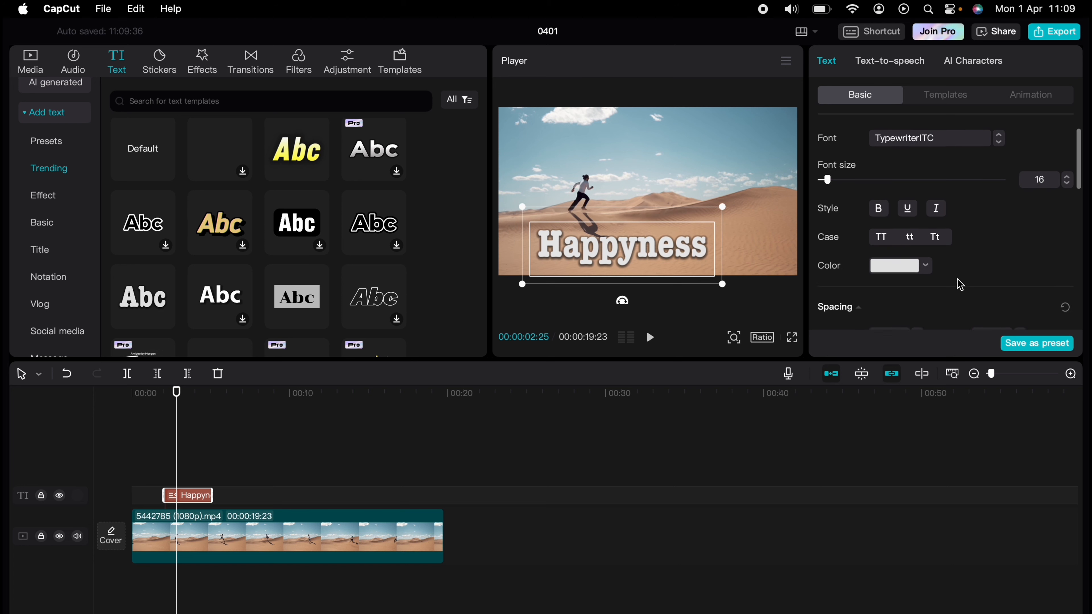
{"action": "left_click", "coordinate": [926, 263]}
{"action": "left_click_drag", "start_coordinate": [945, 288], "coordinate": [991, 306]}
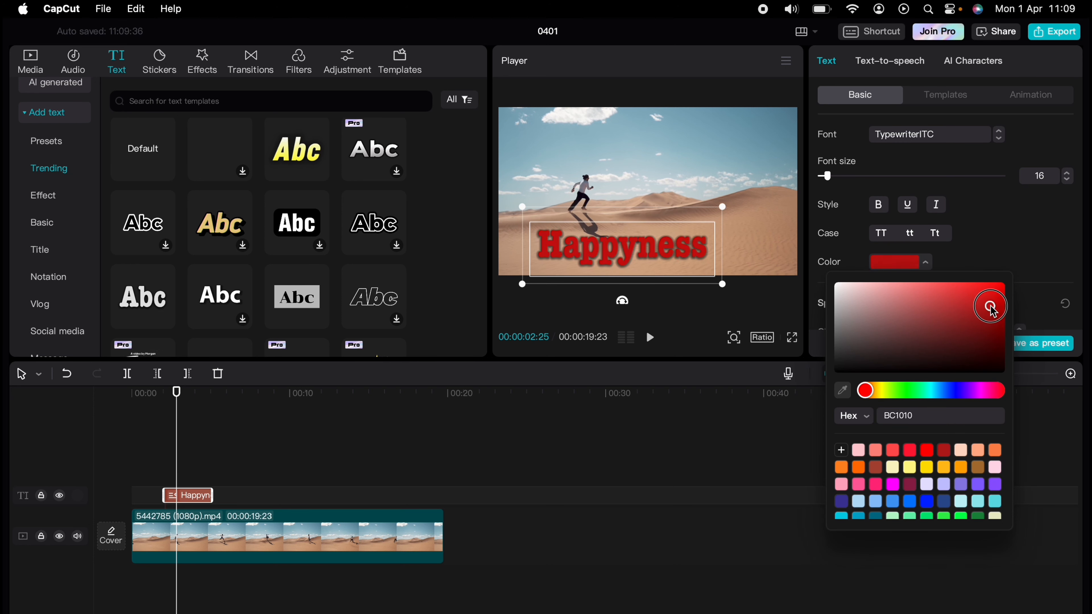
{"action": "left_click", "coordinate": [926, 467]}
{"action": "left_click", "coordinate": [980, 258]}
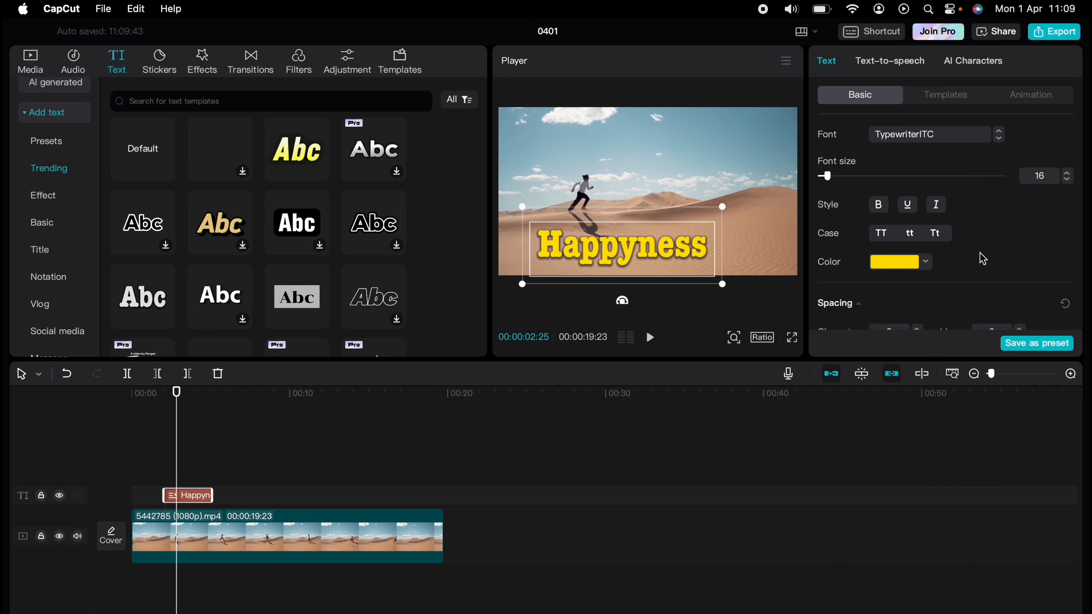
Scale the Happyness text to 159% and center it near the bottom of the frame at X 0, Y -722
{"action": "scroll", "coordinate": [962, 279], "scroll_direction": "down", "scroll_amount": 5}
{"action": "scroll", "coordinate": [921, 264], "scroll_direction": "down", "scroll_amount": 2}
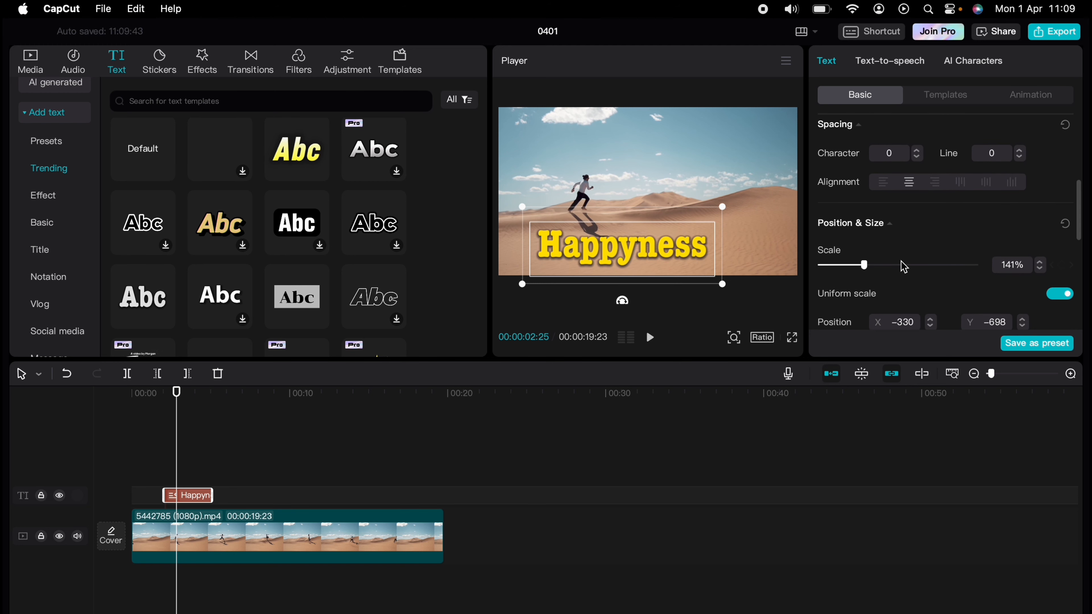
{"action": "mouse_move", "coordinate": [867, 268]}
{"action": "left_mouse_down"}
{"action": "mouse_move", "coordinate": [888, 269]}
{"action": "mouse_move", "coordinate": [873, 269]}
{"action": "left_mouse_up"}
{"action": "scroll", "coordinate": [924, 292], "scroll_direction": "down", "scroll_amount": 2}
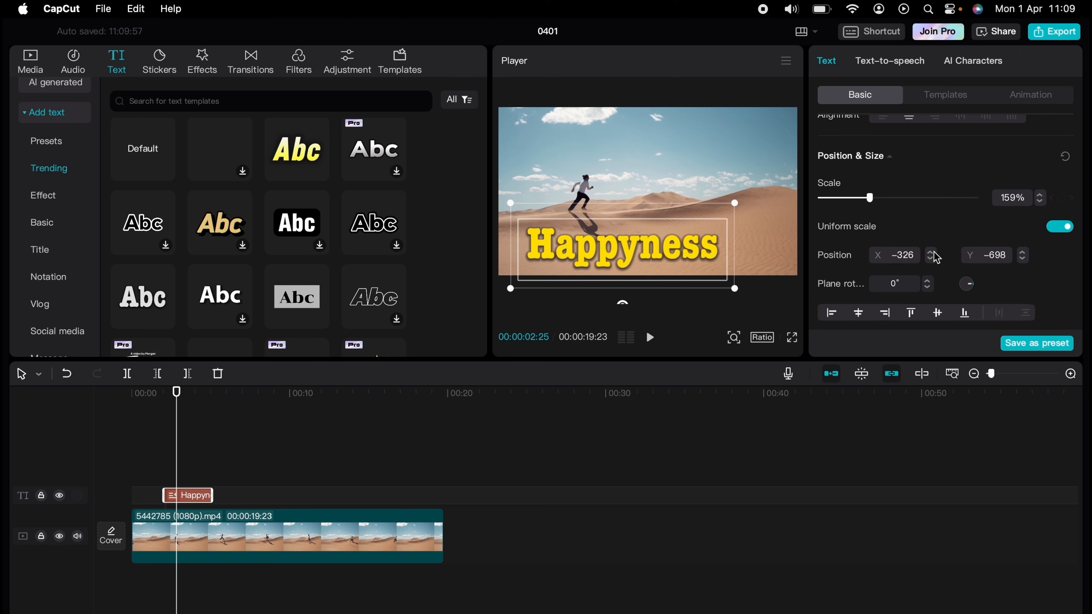
{"action": "left_click_drag", "start_coordinate": [632, 243], "coordinate": [654, 248]}
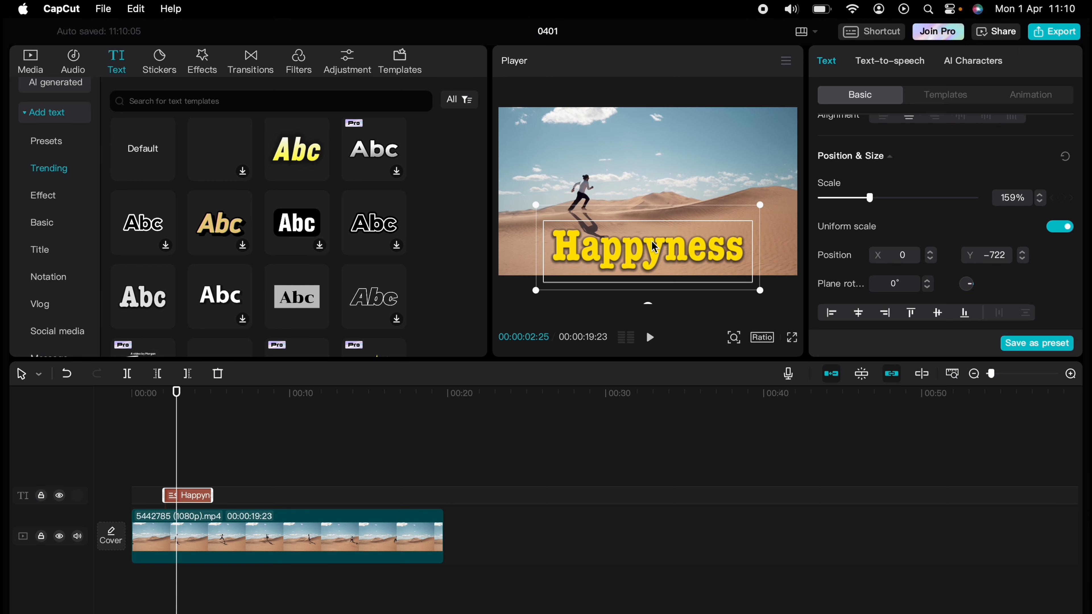
Try the opacity adjustment on the Happyness text, leaving it at 100%
{"action": "scroll", "coordinate": [912, 238], "scroll_direction": "down", "scroll_amount": 4}
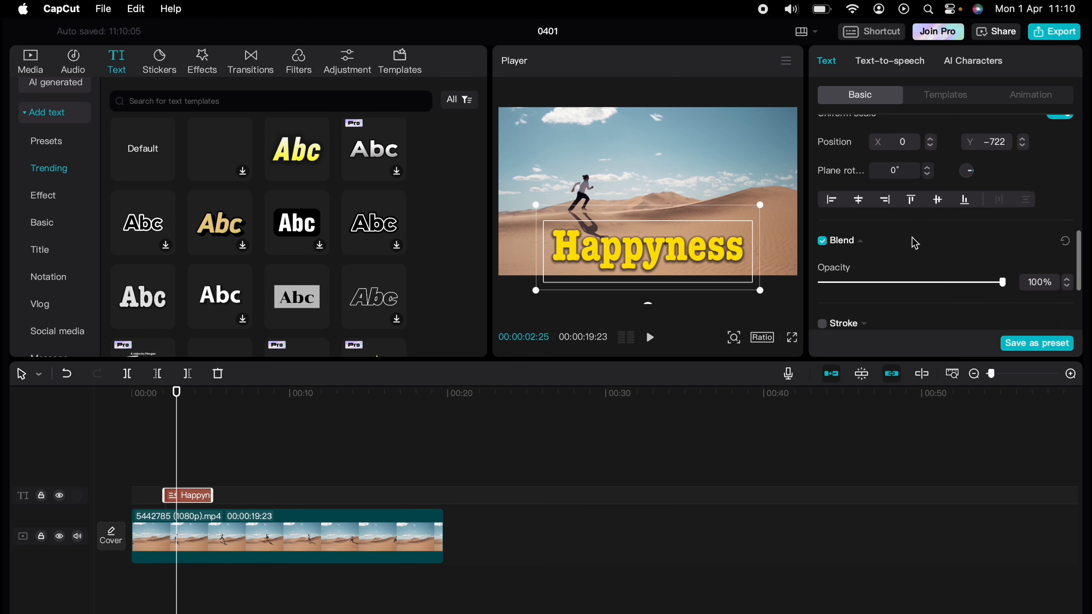
{"action": "mouse_move", "coordinate": [1001, 263]}
{"action": "left_mouse_down"}
{"action": "mouse_move", "coordinate": [908, 263]}
{"action": "mouse_move", "coordinate": [1005, 263]}
{"action": "left_mouse_up"}
{"action": "scroll", "coordinate": [946, 286], "scroll_direction": "down", "scroll_amount": 3}
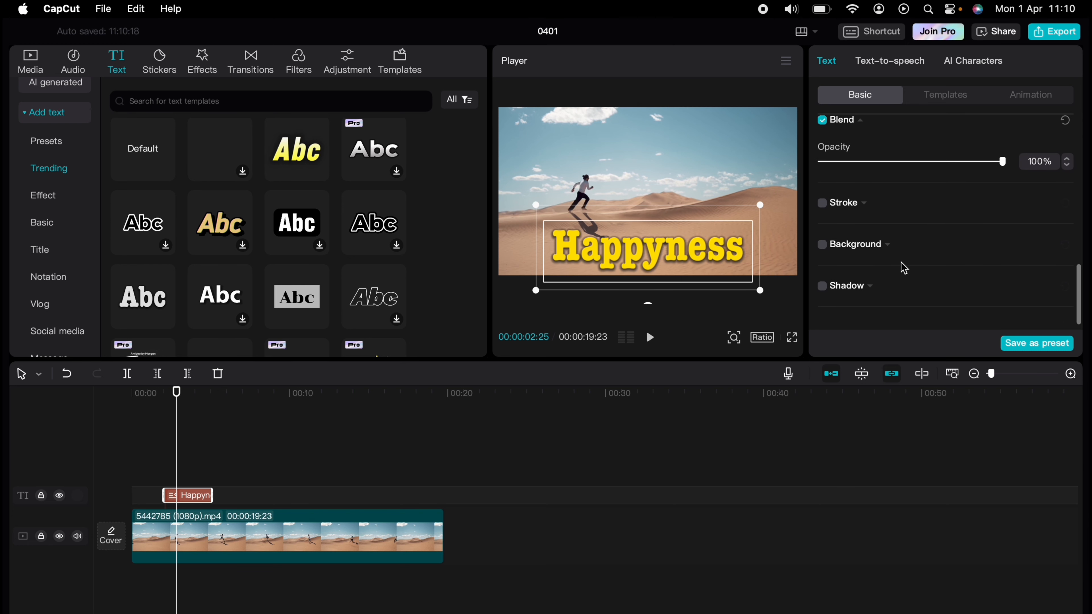
Try a background, a stroke and a shadow on the Happyness text, leaving the background turned off
{"action": "left_click", "coordinate": [888, 245]}
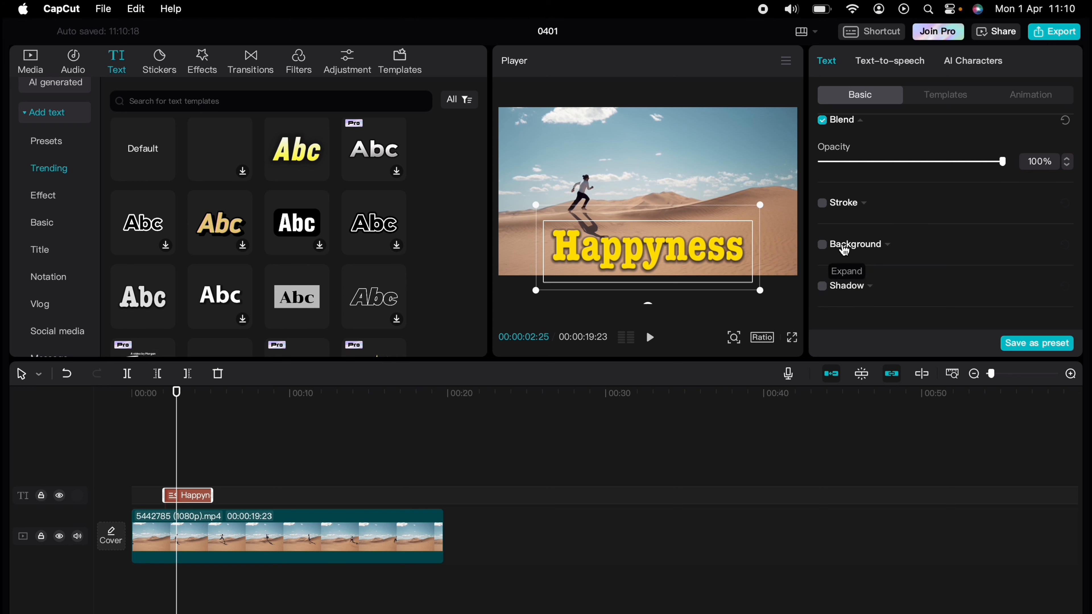
{"action": "left_click", "coordinate": [821, 244]}
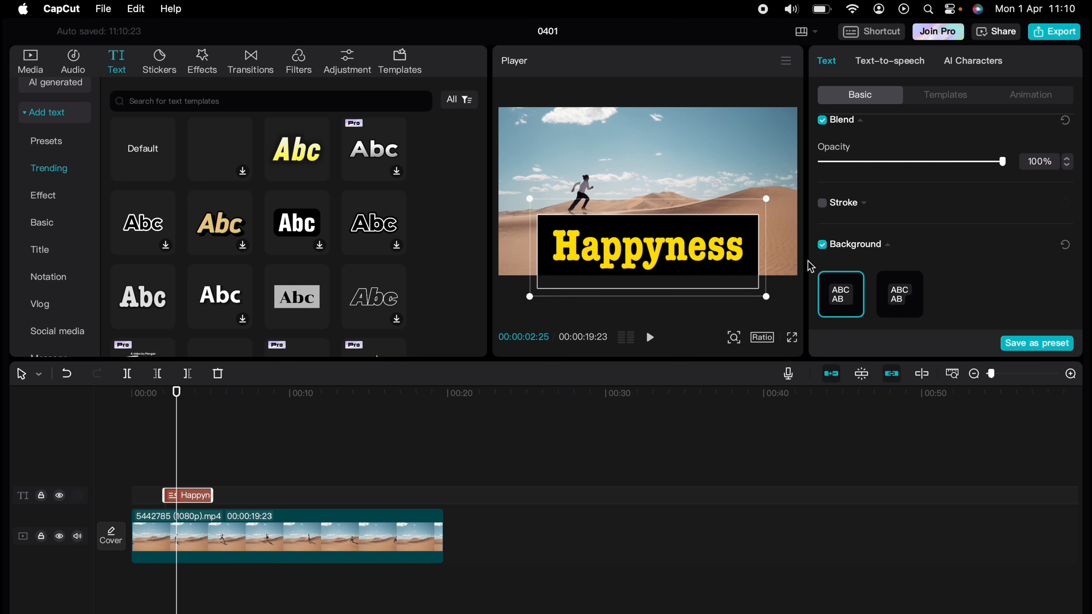
{"action": "left_click", "coordinate": [822, 245]}
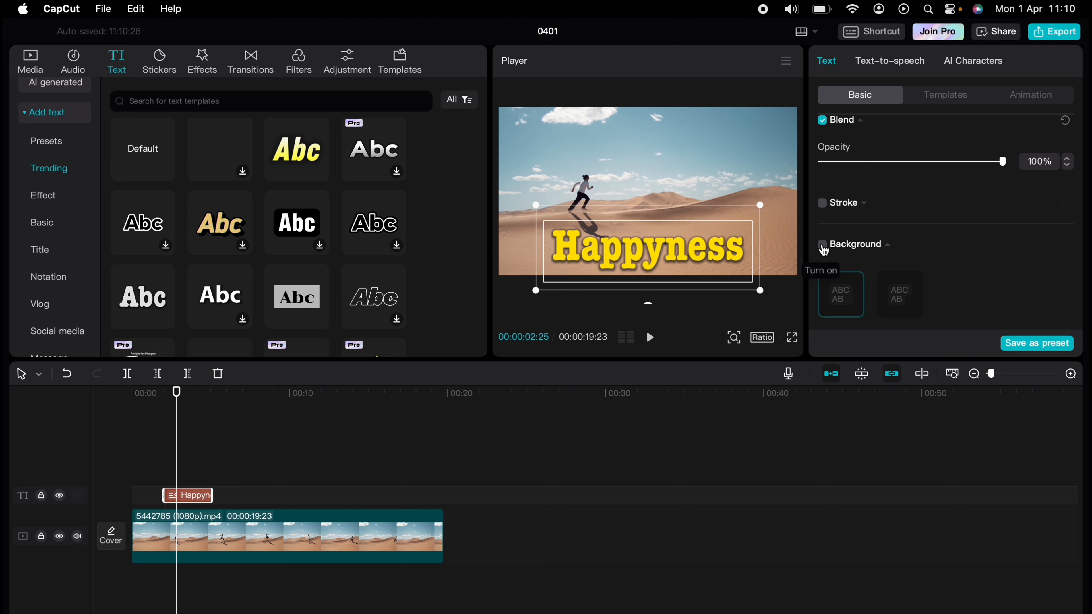
{"action": "left_click", "coordinate": [822, 204]}
{"action": "scroll", "coordinate": [845, 235], "scroll_direction": "down", "scroll_amount": 3}
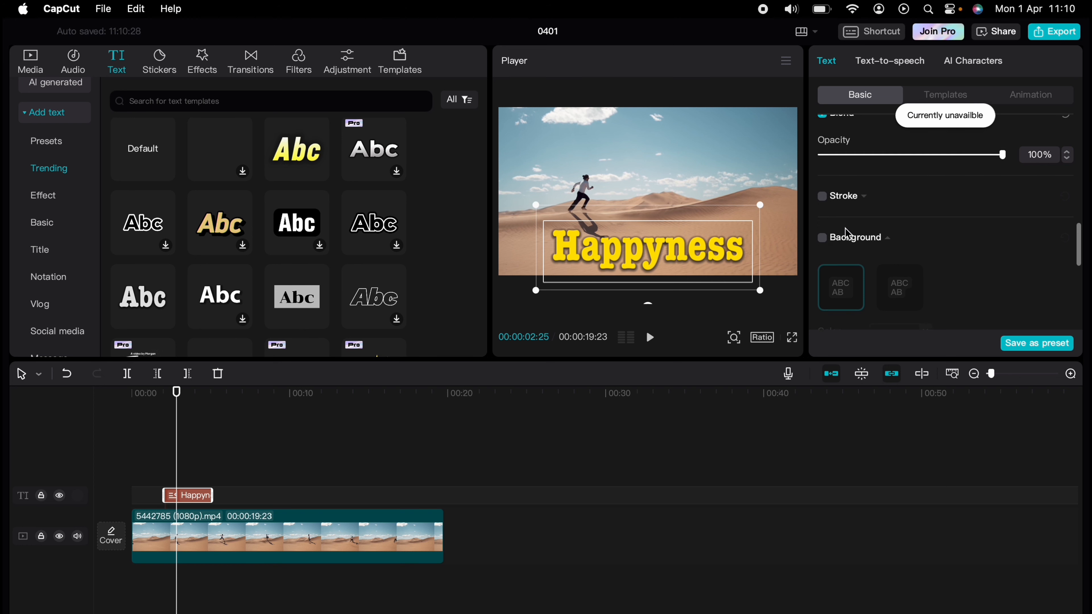
{"action": "left_click", "coordinate": [887, 175]}
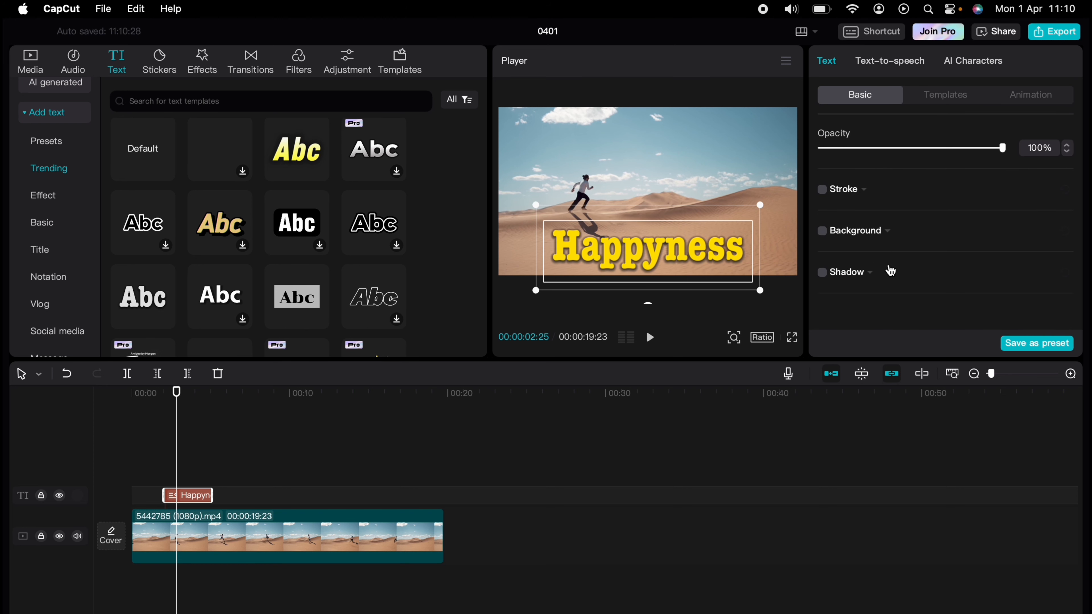
{"action": "left_click", "coordinate": [822, 272]}
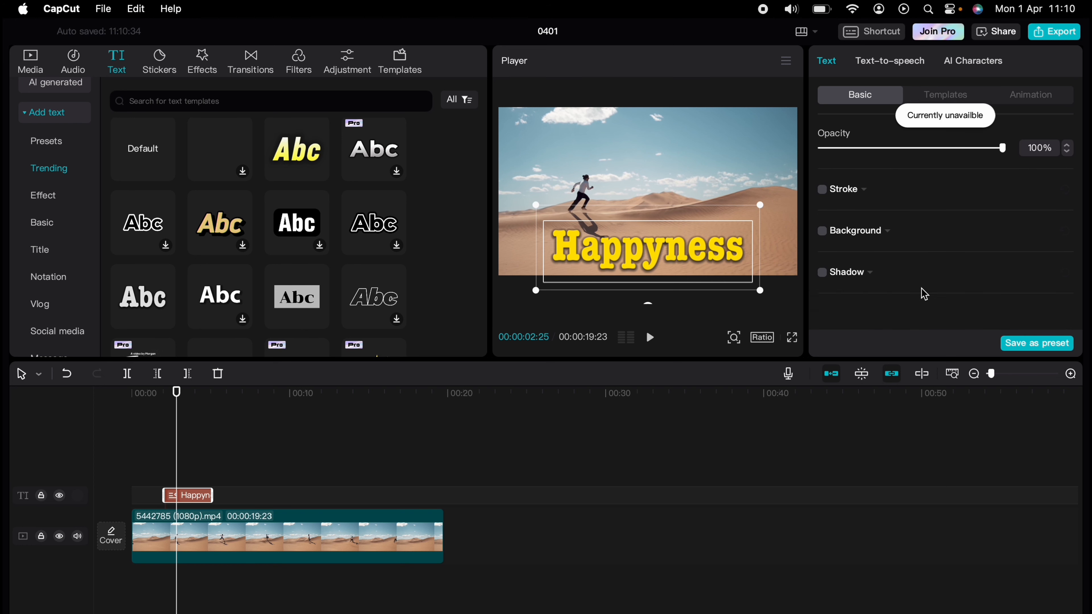
{"action": "scroll", "coordinate": [912, 280], "scroll_direction": "up", "scroll_amount": 2}
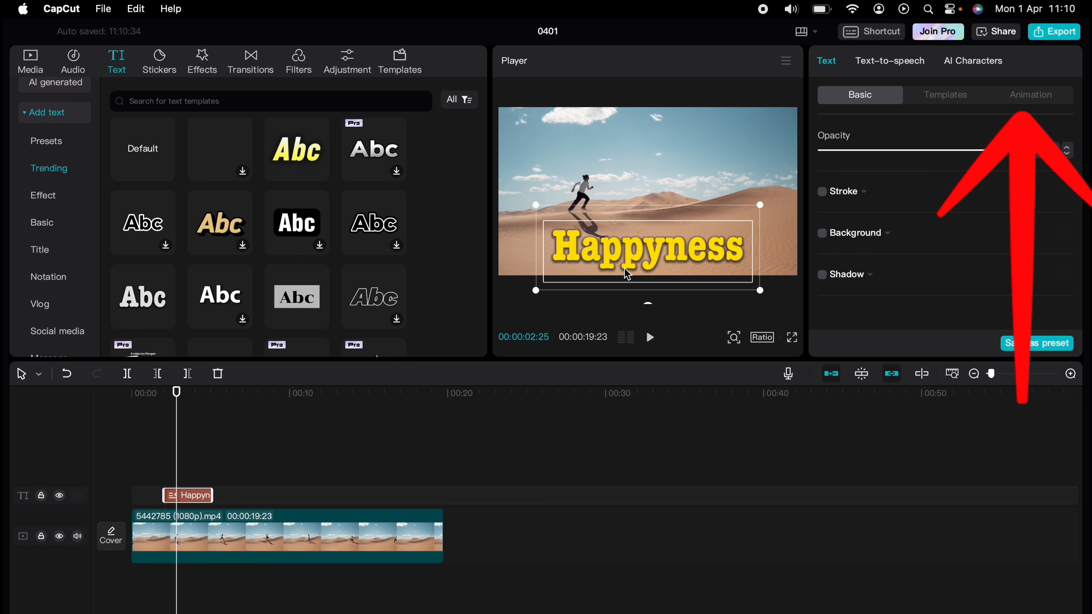
Play the video from just before the Happyness text to preview it over the desert clip
{"action": "left_click", "coordinate": [153, 466]}
{"action": "key", "text": "space"}
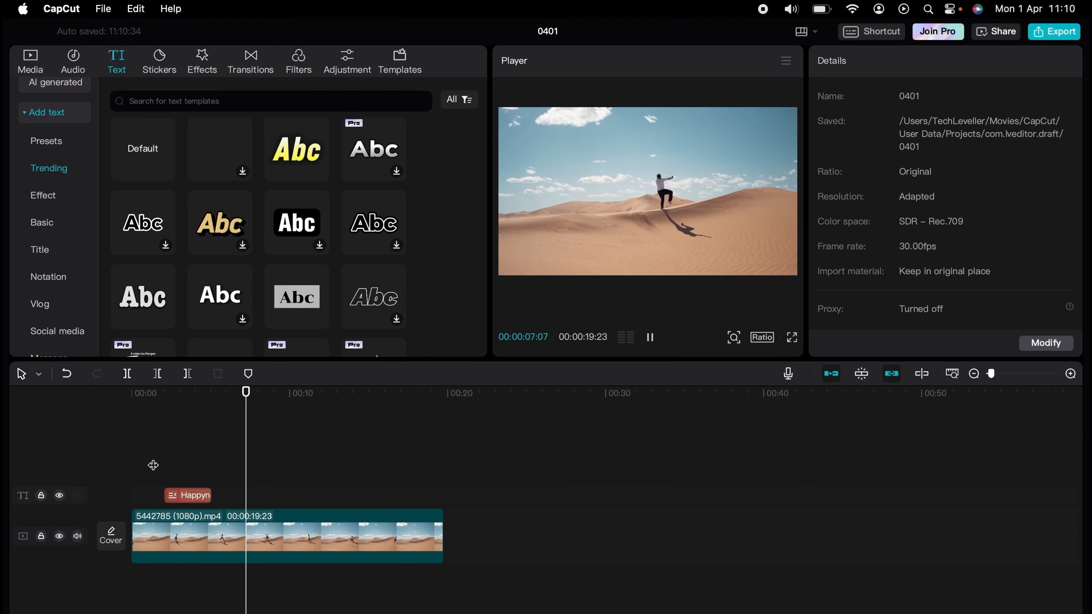
{"action": "key", "text": "space"}
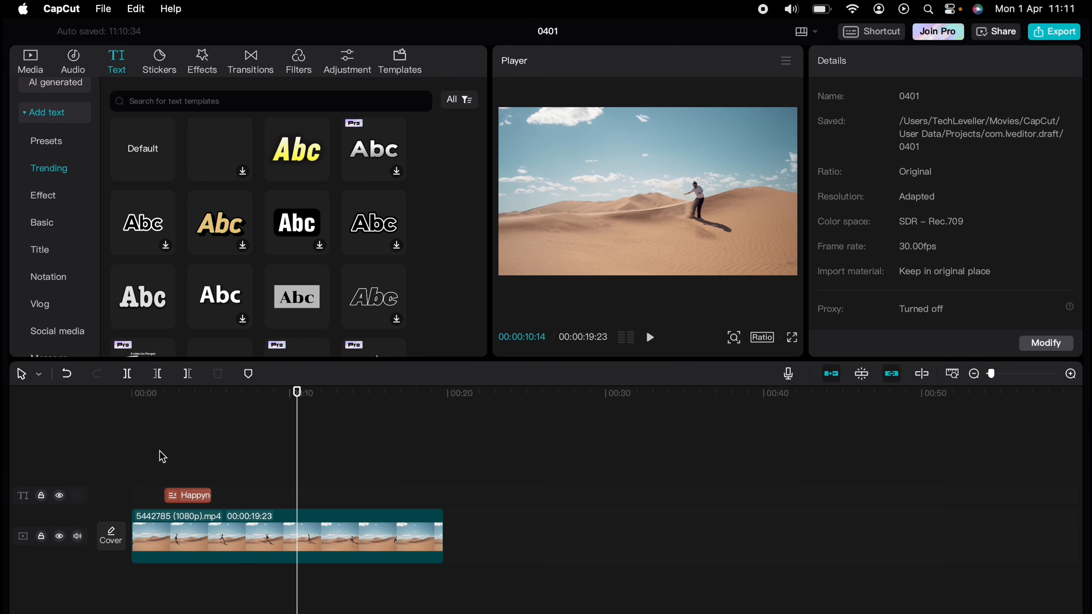
{"action": "left_click", "coordinate": [162, 457]}
{"action": "key", "text": "space"}
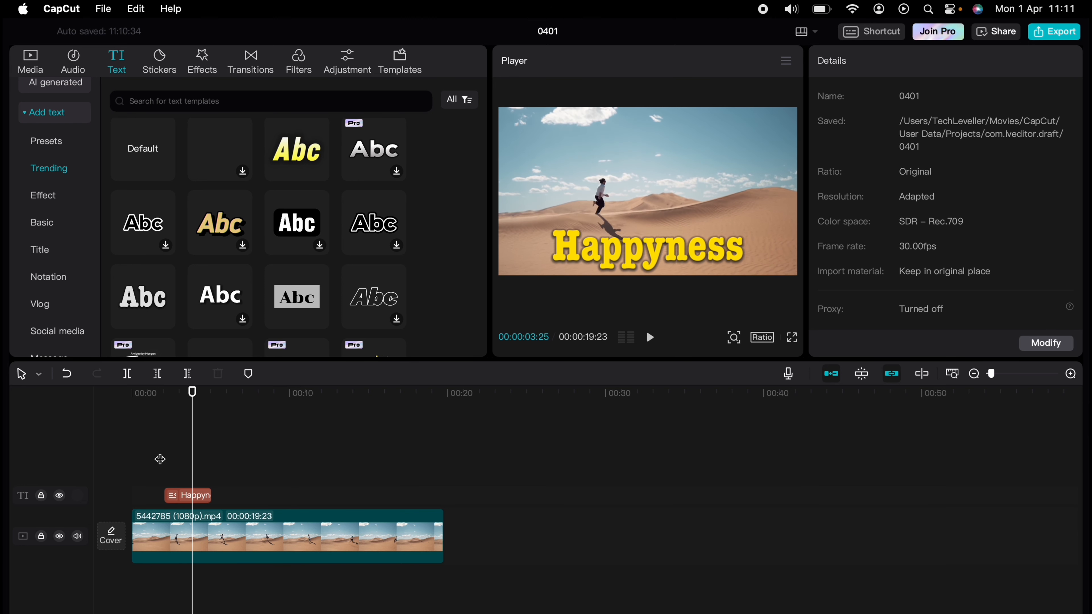
{"action": "left_click", "coordinate": [181, 497]}
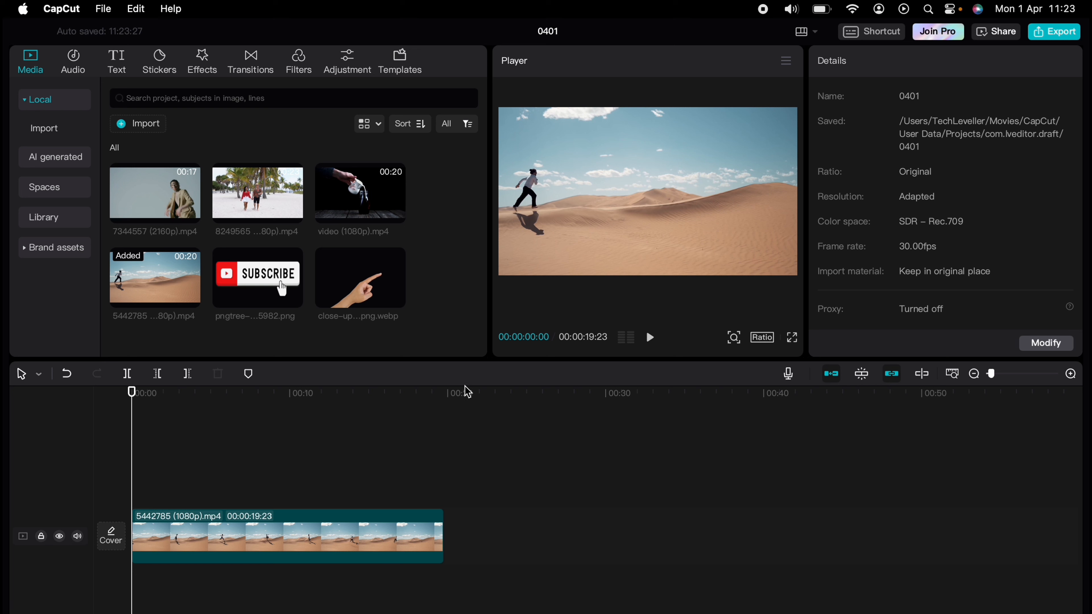
Overlay the pointing-hand image above the desert clip from the start and extend it to the desert clip's end
{"action": "mouse_move", "coordinate": [378, 297]}
{"action": "left_click_drag", "start_coordinate": [378, 296], "coordinate": [116, 481]}
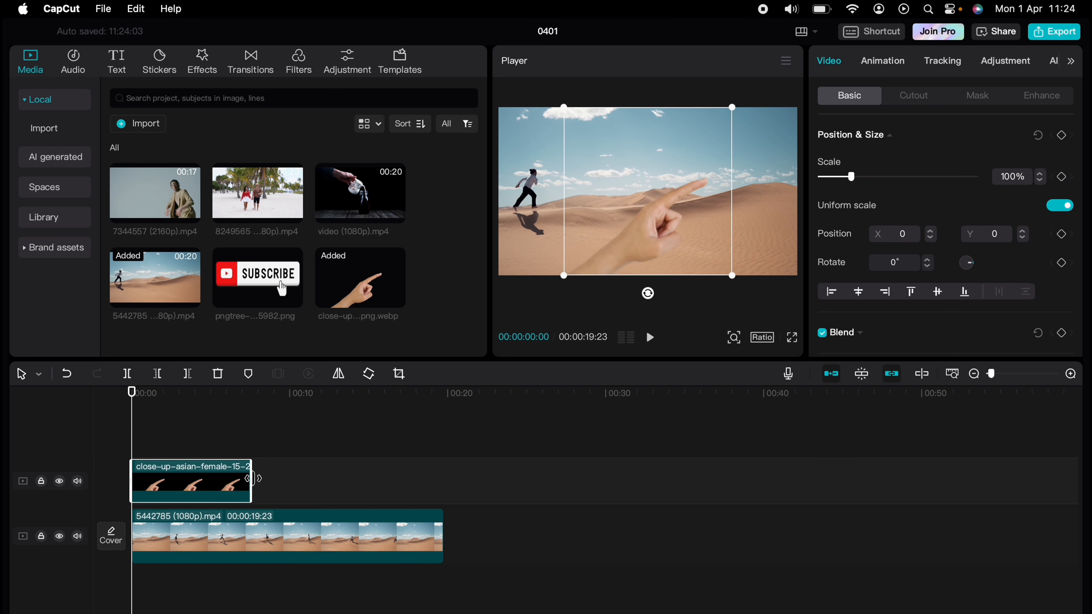
{"action": "left_click_drag", "start_coordinate": [252, 481], "coordinate": [441, 481]}
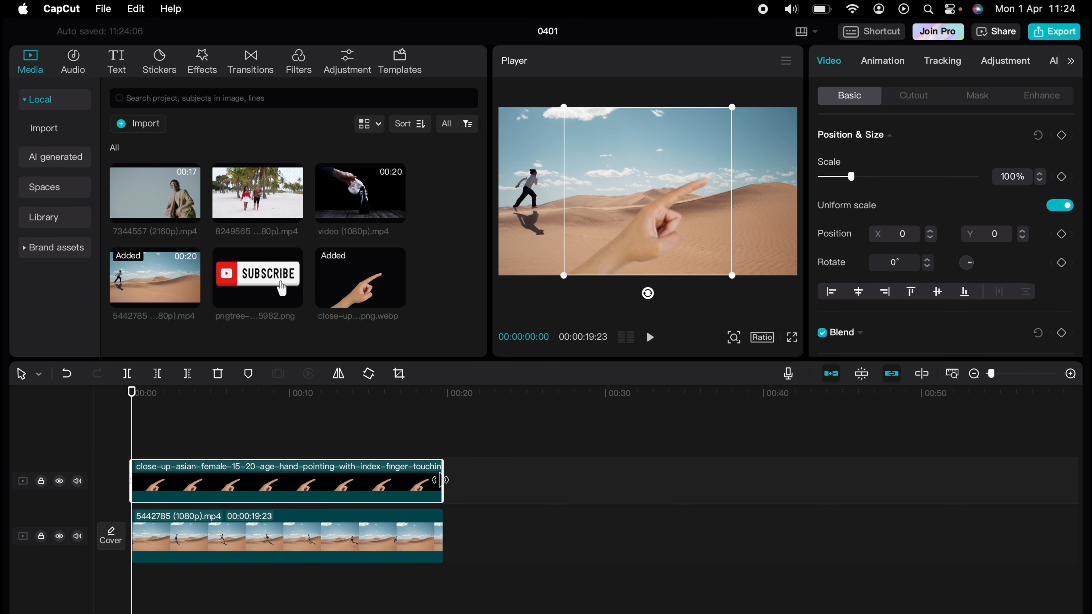
Rotate the hand overlay to -191°, scale it to 69% and place it above the runner's head at X -824, Y 441
{"action": "mouse_move", "coordinate": [614, 251]}
{"action": "left_mouse_down"}
{"action": "mouse_move", "coordinate": [627, 236]}
{"action": "mouse_move", "coordinate": [618, 236]}
{"action": "left_mouse_up"}
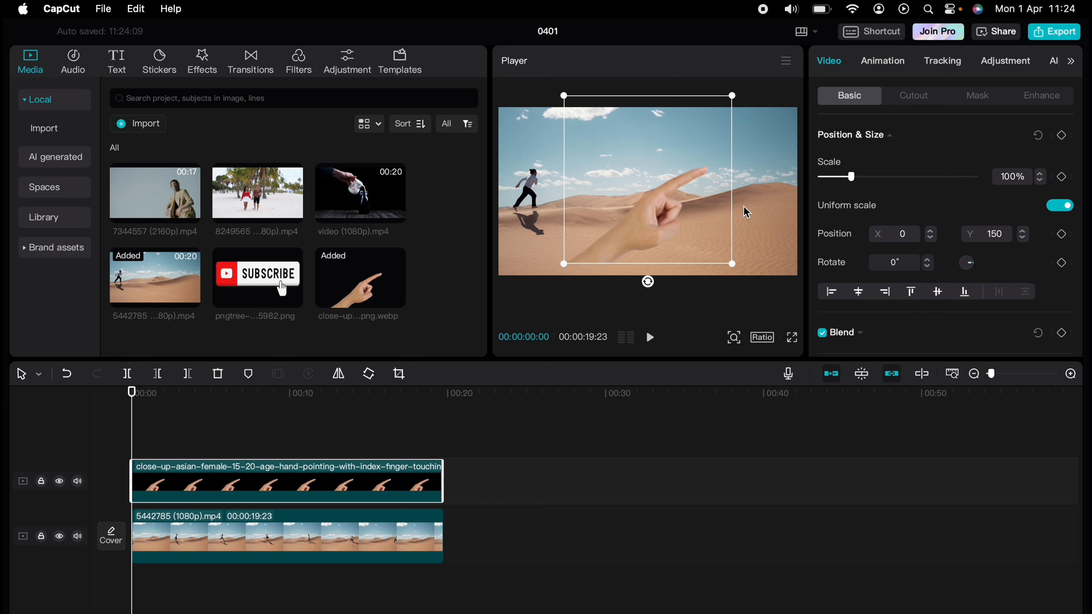
{"action": "left_click_drag", "start_coordinate": [649, 282], "coordinate": [615, 117]}
{"action": "left_click_drag", "start_coordinate": [552, 274], "coordinate": [581, 215]}
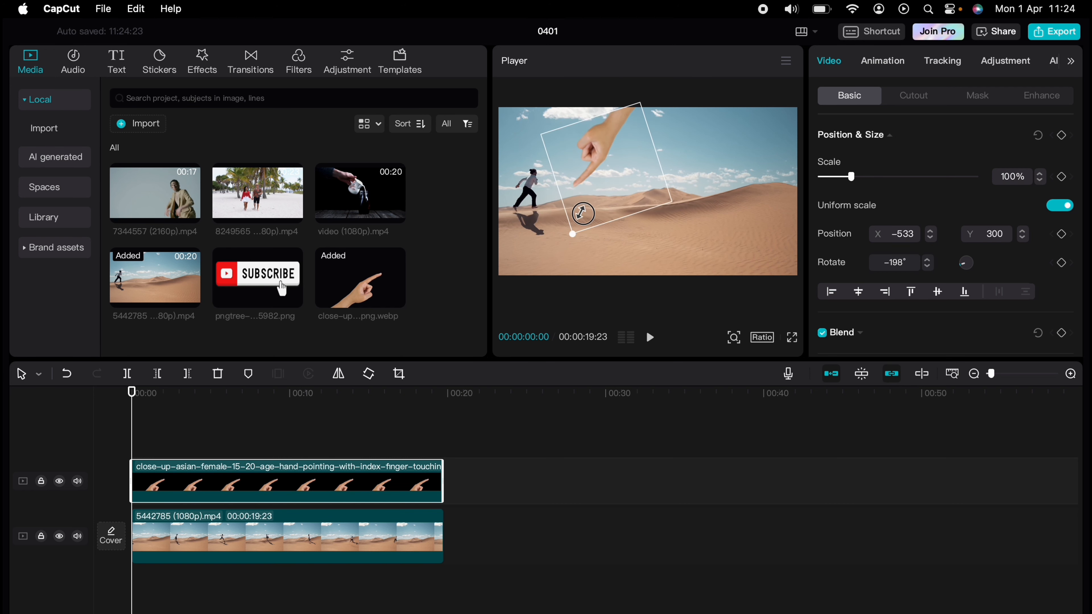
{"action": "left_click_drag", "start_coordinate": [598, 162], "coordinate": [568, 162]}
{"action": "left_click_drag", "start_coordinate": [559, 98], "coordinate": [568, 97]}
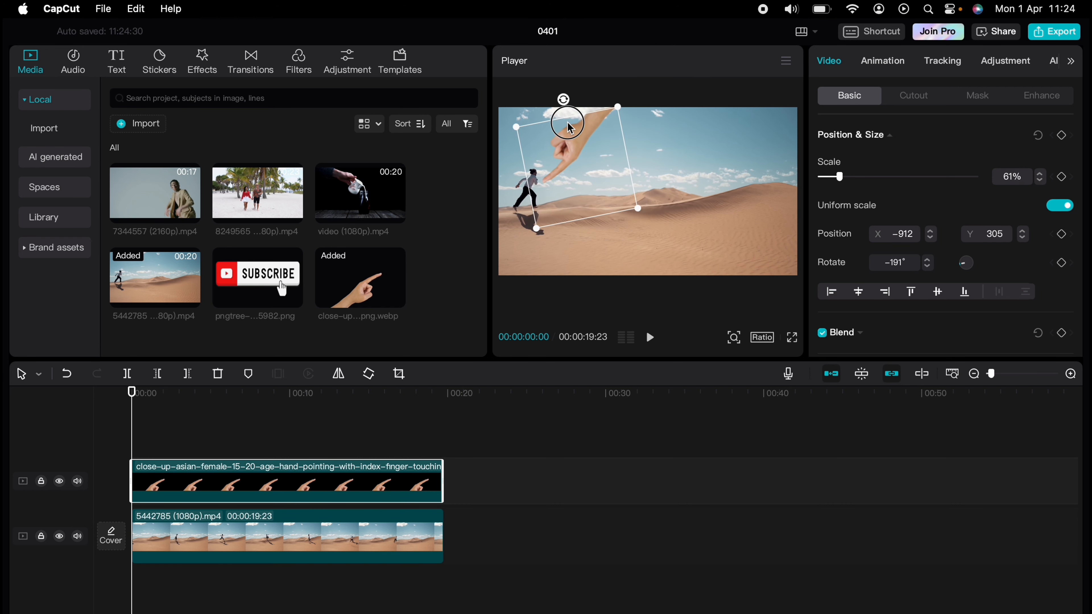
{"action": "left_click_drag", "start_coordinate": [570, 148], "coordinate": [570, 137]}
{"action": "left_click_drag", "start_coordinate": [611, 107], "coordinate": [628, 90]}
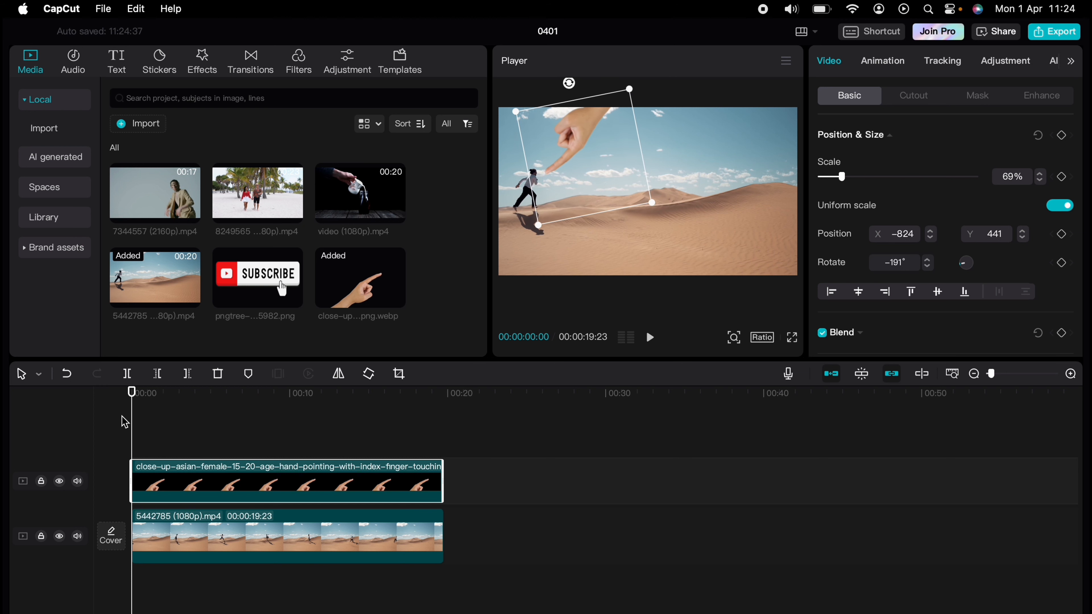
Add a Position & Size keyframe to the hand overlay at 00:00:00:19
{"action": "key", "text": "space"}
{"action": "key", "text": "space"}
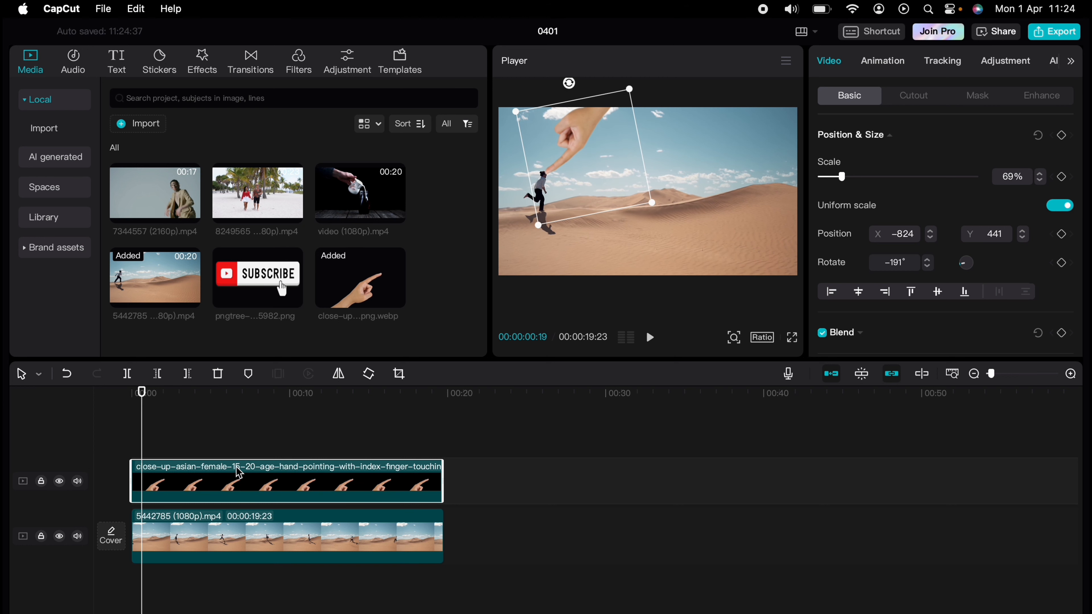
{"action": "left_click", "coordinate": [1061, 135]}
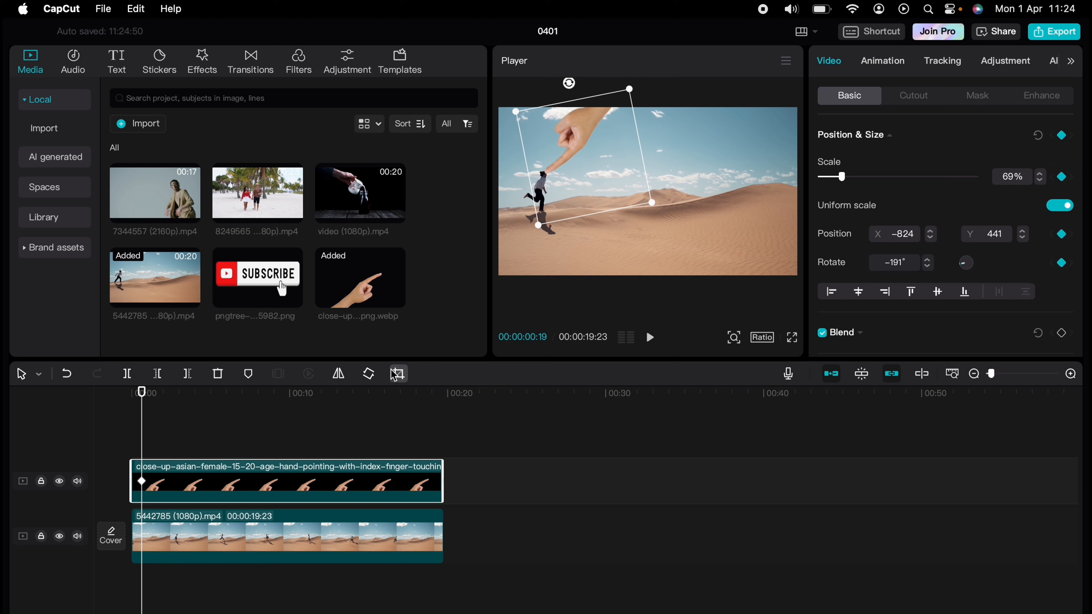
At 00:00:01:10, move the hand overlay along with the runner to X -485, Y 387 as a position keyframe
{"action": "key", "text": "space"}
{"action": "key", "text": "space"}
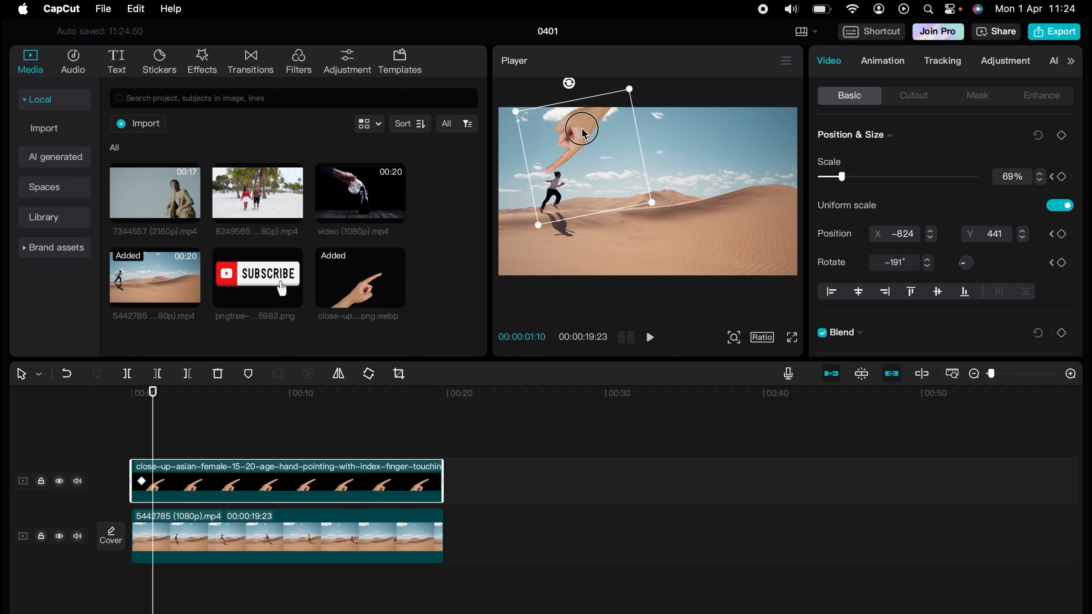
{"action": "left_click_drag", "start_coordinate": [584, 134], "coordinate": [610, 137]}
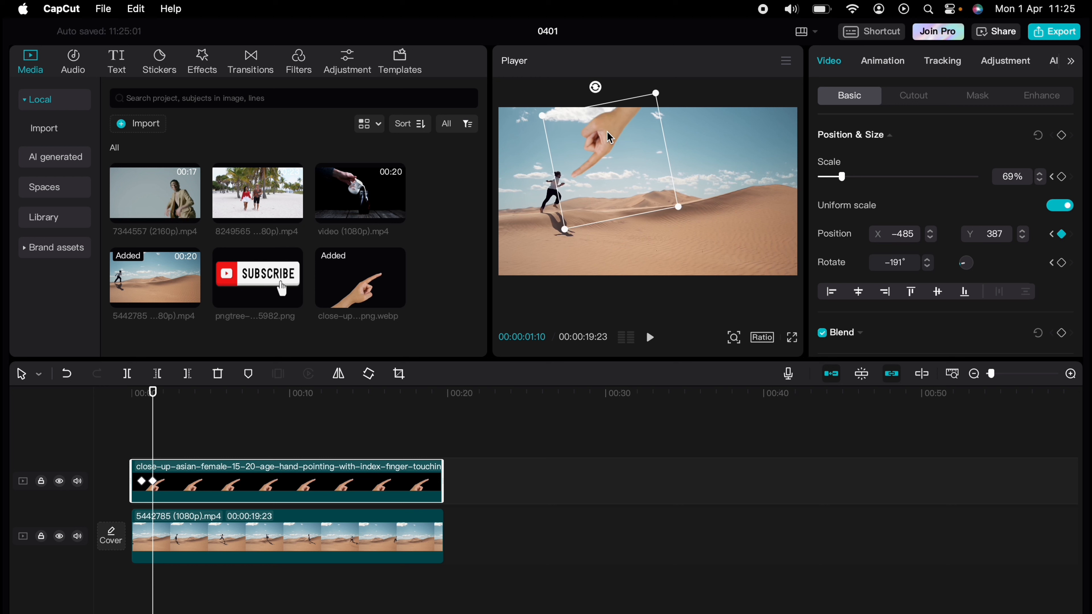
At 00:00:02:06, reposition the hand overlay ahead of the runner at X -242, Y 373 to keyframe its motion
{"action": "key", "text": "space"}
{"action": "key", "text": "space"}
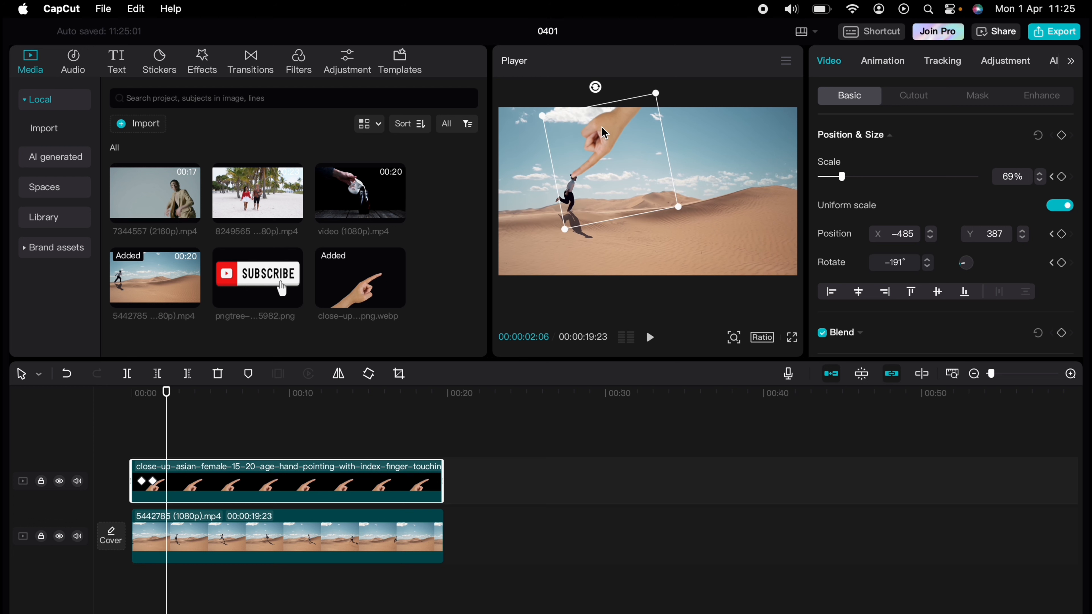
{"action": "left_click_drag", "start_coordinate": [604, 133], "coordinate": [624, 132]}
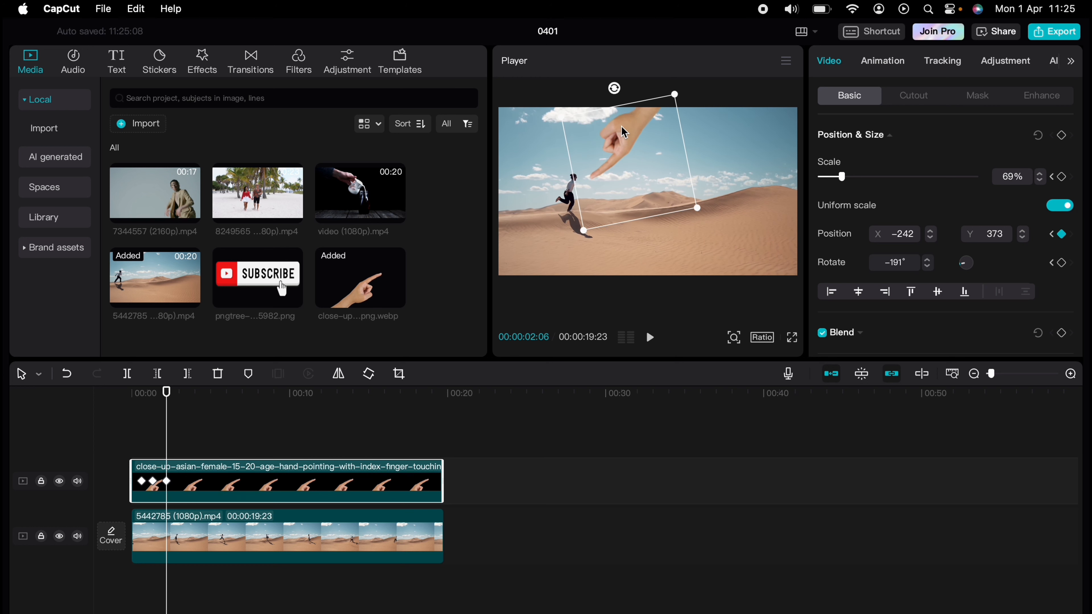
At 00:00:03:07, move the hand overlay along with the runner to X -58, Y 349 as a position keyframe
{"action": "key", "text": "space"}
{"action": "key", "text": "space"}
{"action": "left_click", "coordinate": [629, 136]}
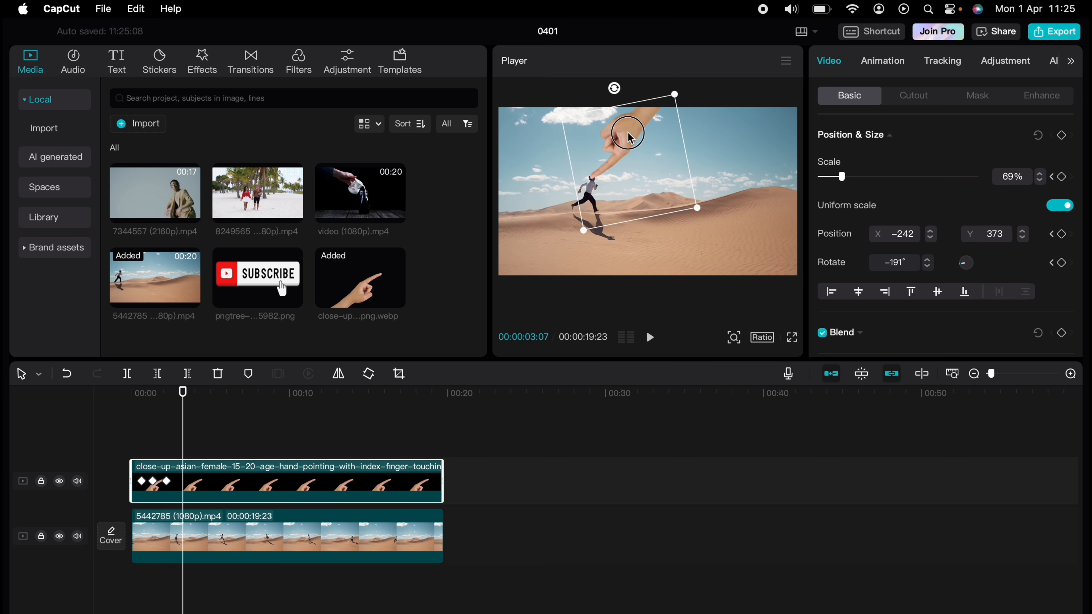
{"action": "left_click_drag", "start_coordinate": [629, 136], "coordinate": [645, 139]}
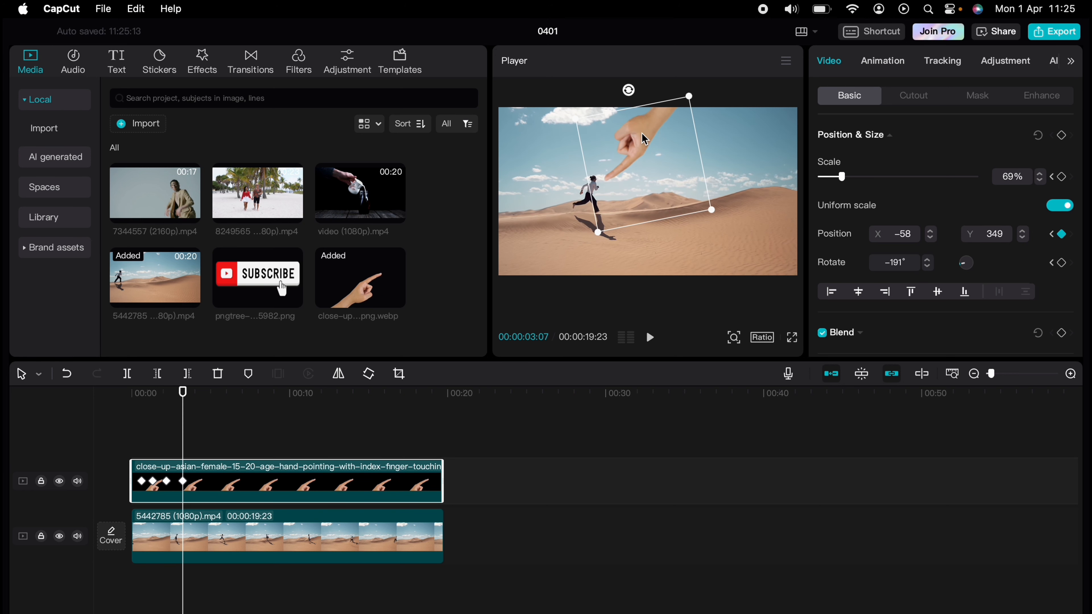
Around 00:00:04:00, advance the hand overlay to X 155, Y 324 above the runner as another position keyframe
{"action": "key", "text": "space"}
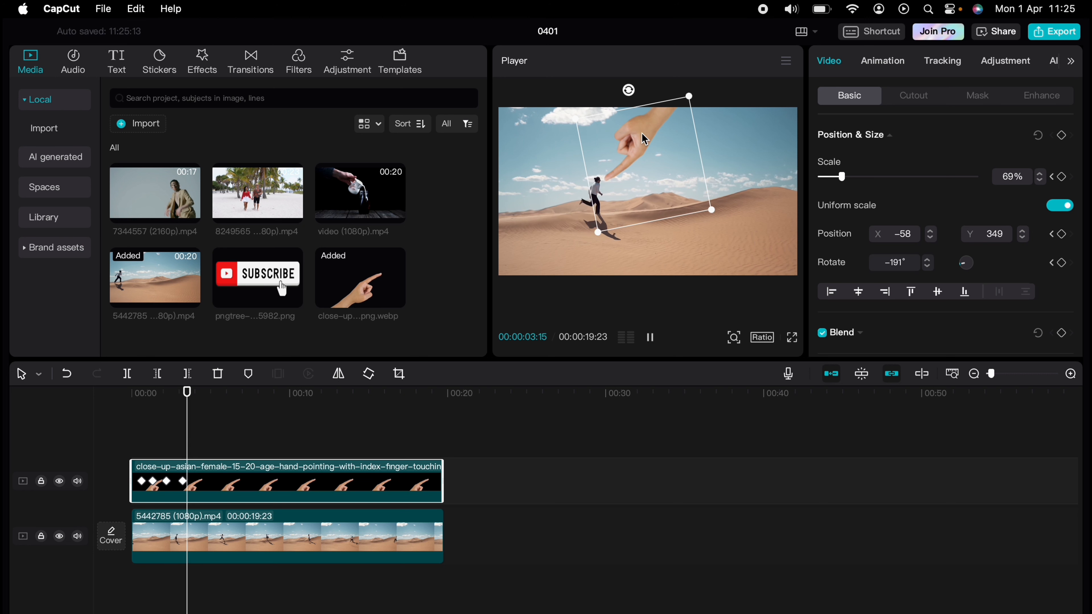
{"action": "key", "text": "space"}
{"action": "left_click_drag", "start_coordinate": [641, 138], "coordinate": [658, 140]}
At 00:00:04:20, shift the hand overlay further along to follow the runner as a position keyframe
{"action": "key", "text": "space"}
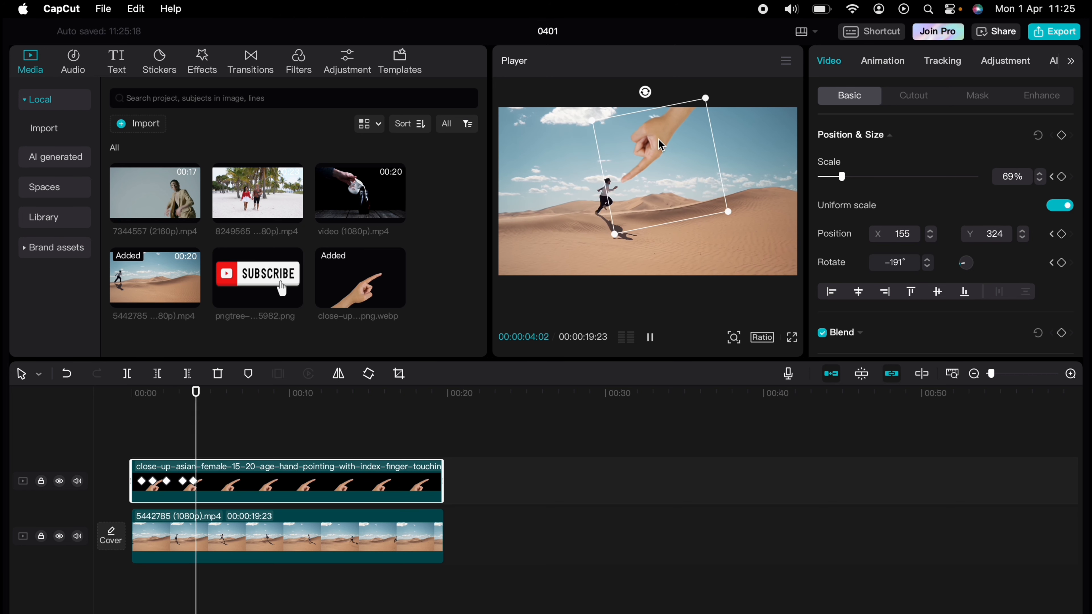
{"action": "left_click_drag", "start_coordinate": [653, 143], "coordinate": [664, 142]}
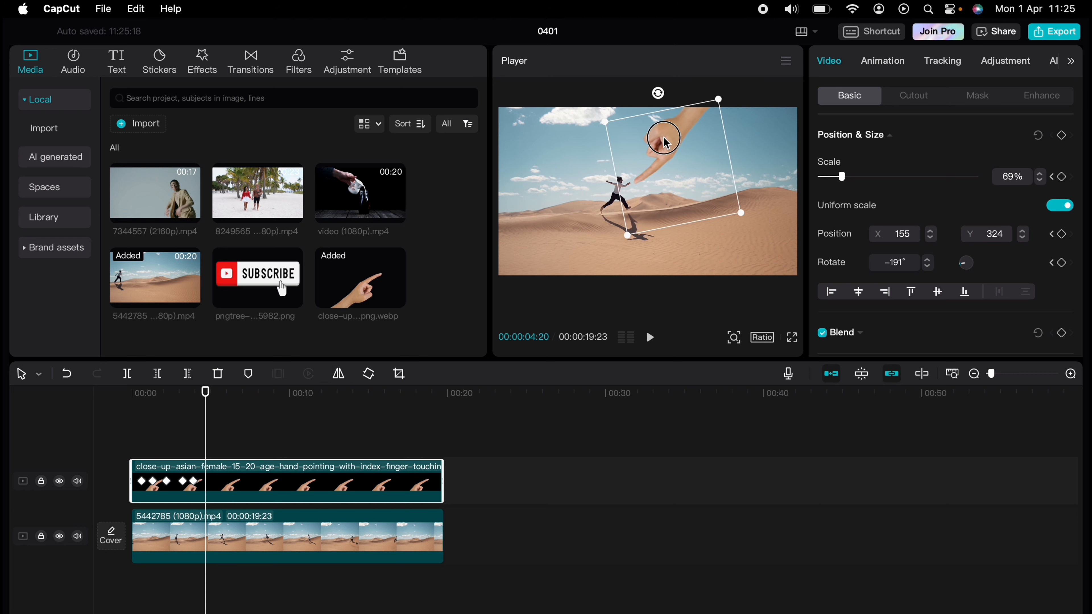
Play back the hand overlay's motion from near the start of the desert video
{"action": "left_click_drag", "start_coordinate": [206, 426], "coordinate": [129, 415]}
{"action": "key", "text": "space"}
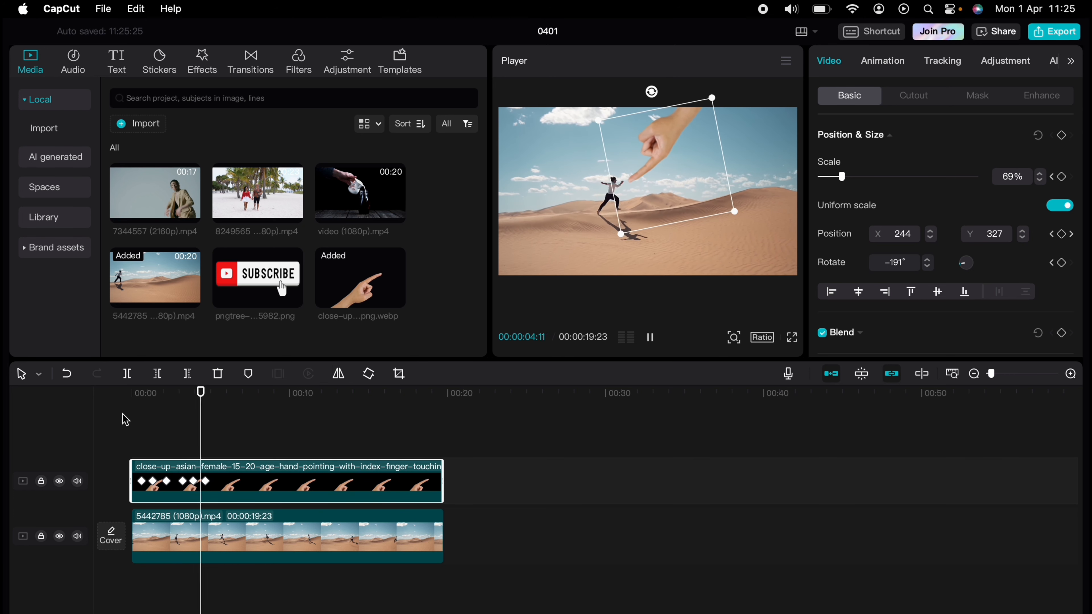
{"action": "left_click", "coordinate": [151, 420]}
{"action": "left_click_drag", "start_coordinate": [150, 419], "coordinate": [141, 426]}
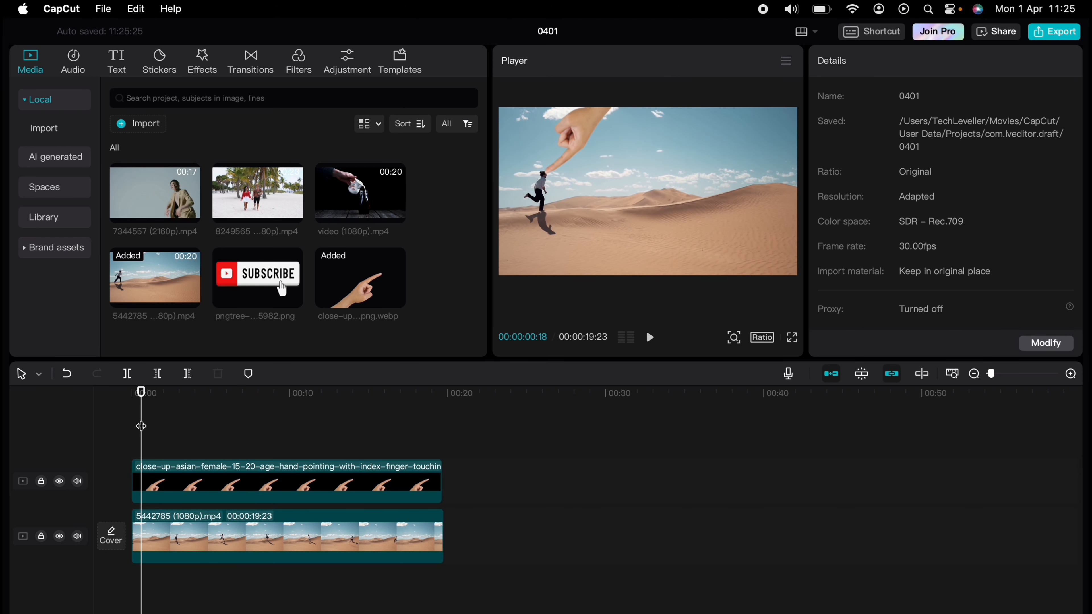
{"action": "key", "text": "space"}
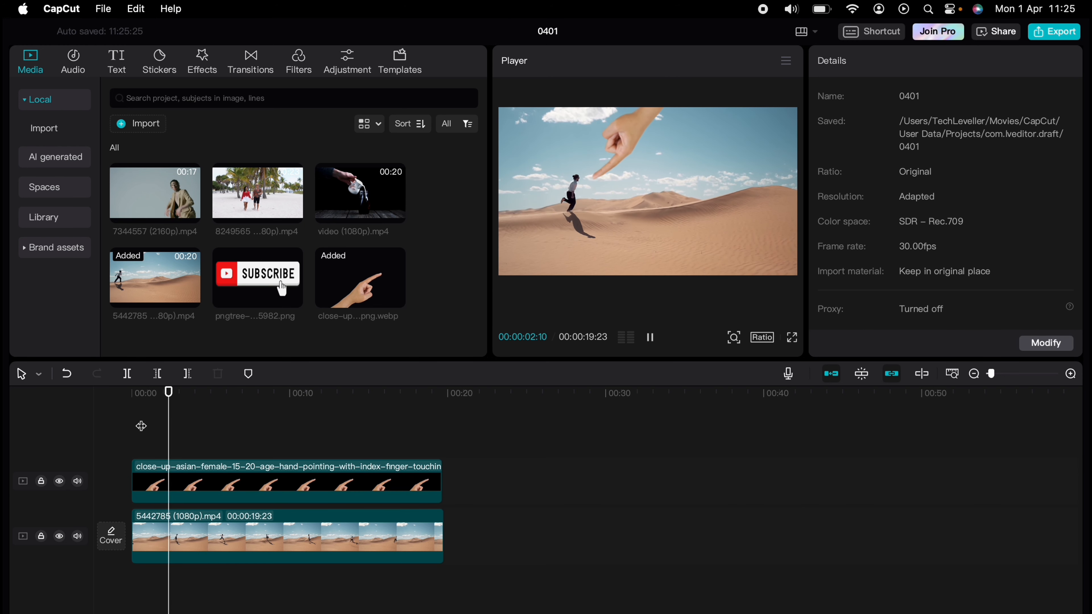
{"action": "left_click", "coordinate": [137, 425]}
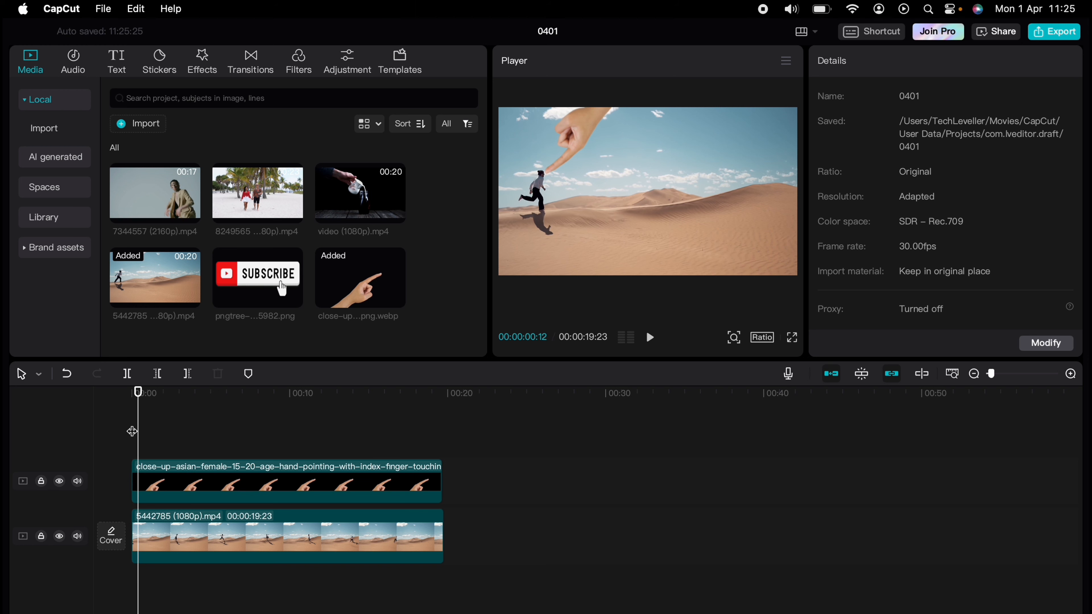
Shift the hand overlay's first keyframe earlier toward the clip's start and play the animation from the beginning
{"action": "left_click", "coordinate": [189, 496]}
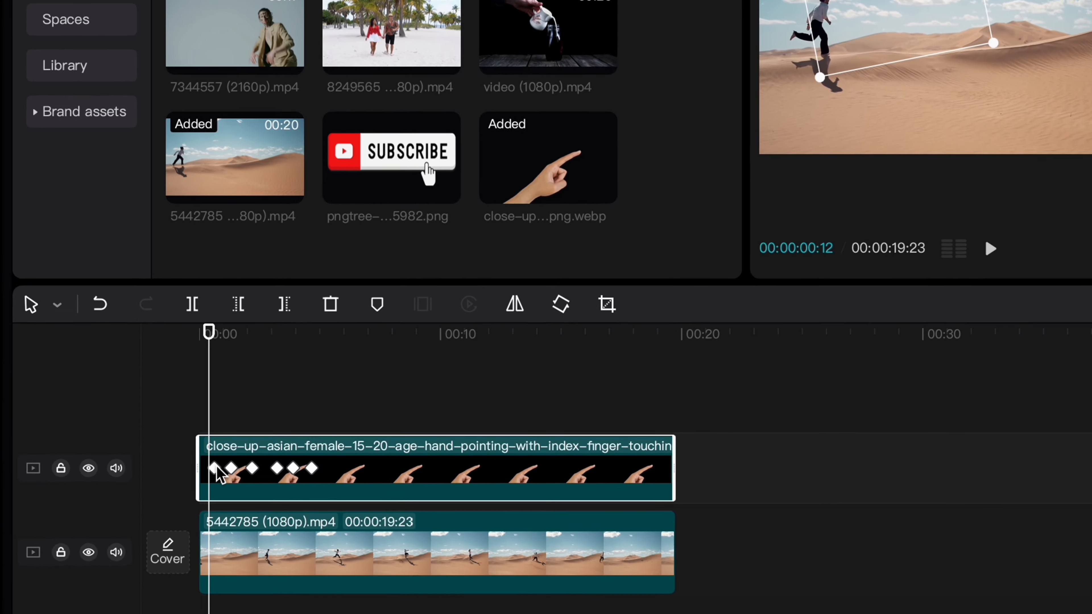
{"action": "left_click", "coordinate": [142, 480]}
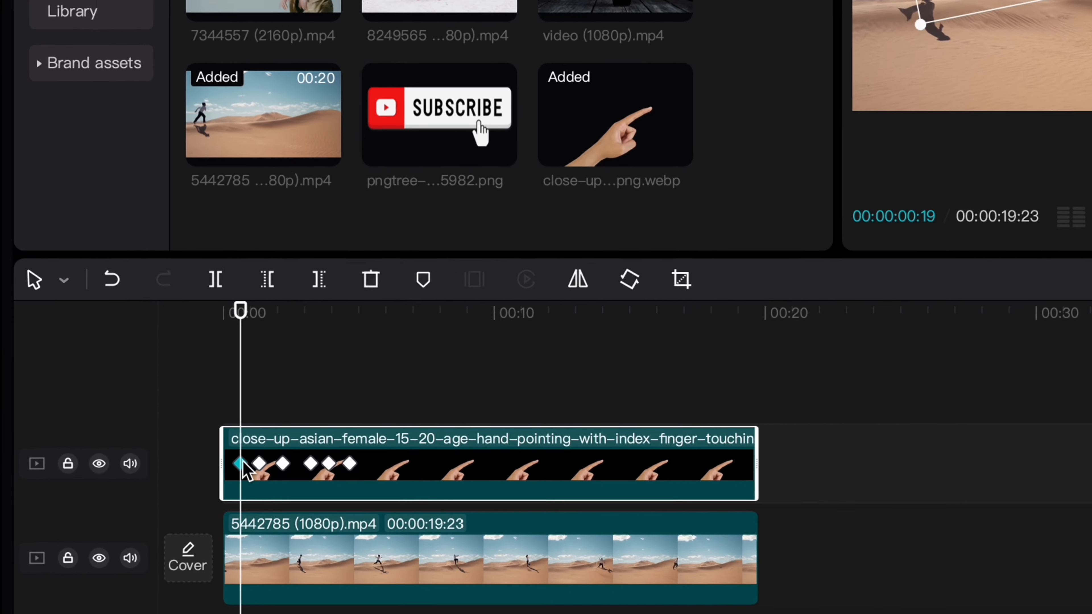
{"action": "left_click_drag", "start_coordinate": [241, 464], "coordinate": [249, 459]}
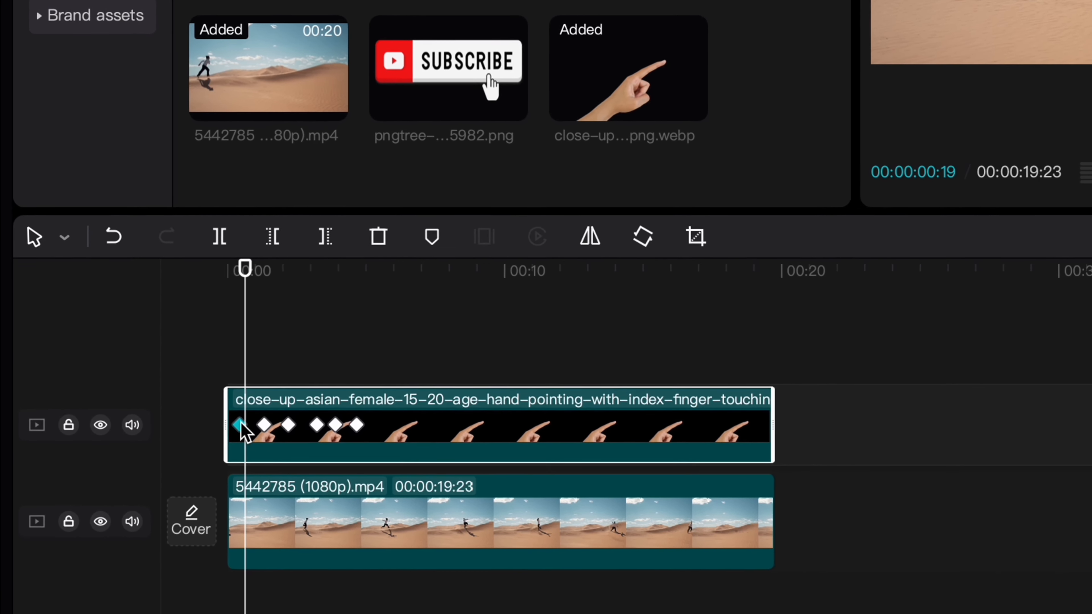
{"action": "left_click", "coordinate": [230, 350]}
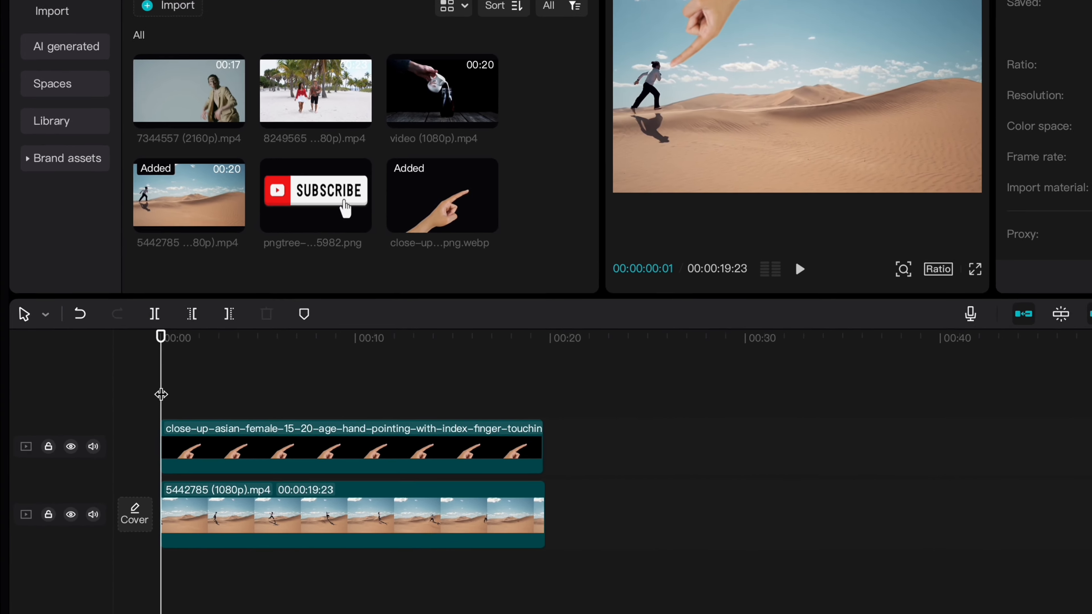
{"action": "key", "text": "space"}
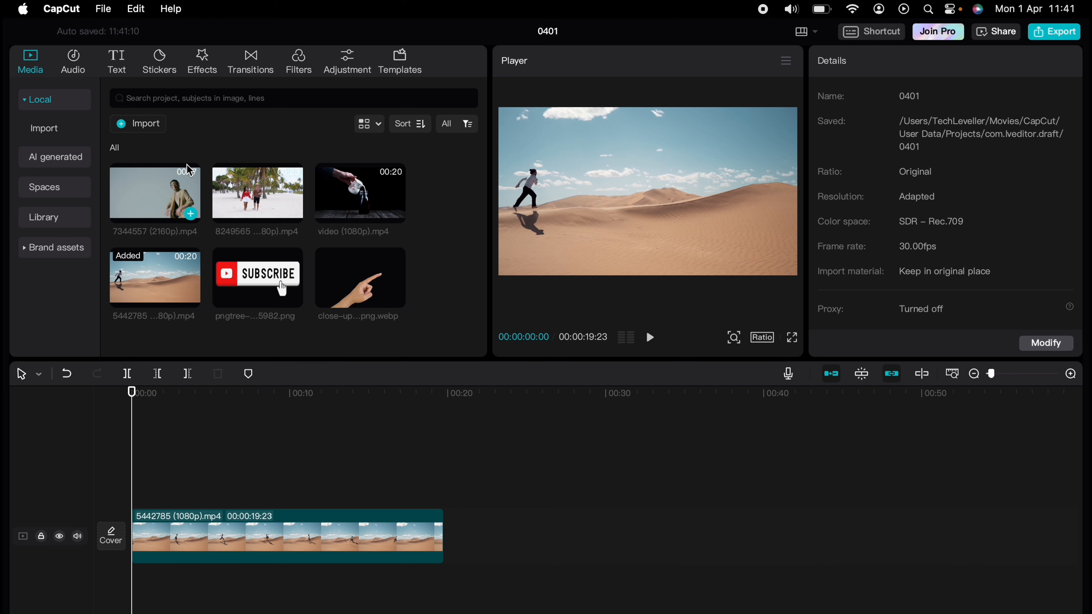
Search the stickers for "red arrow" and add the solid right-pointing red arrow above the desert clip at 00:00:00:00
{"action": "left_click", "coordinate": [163, 65]}
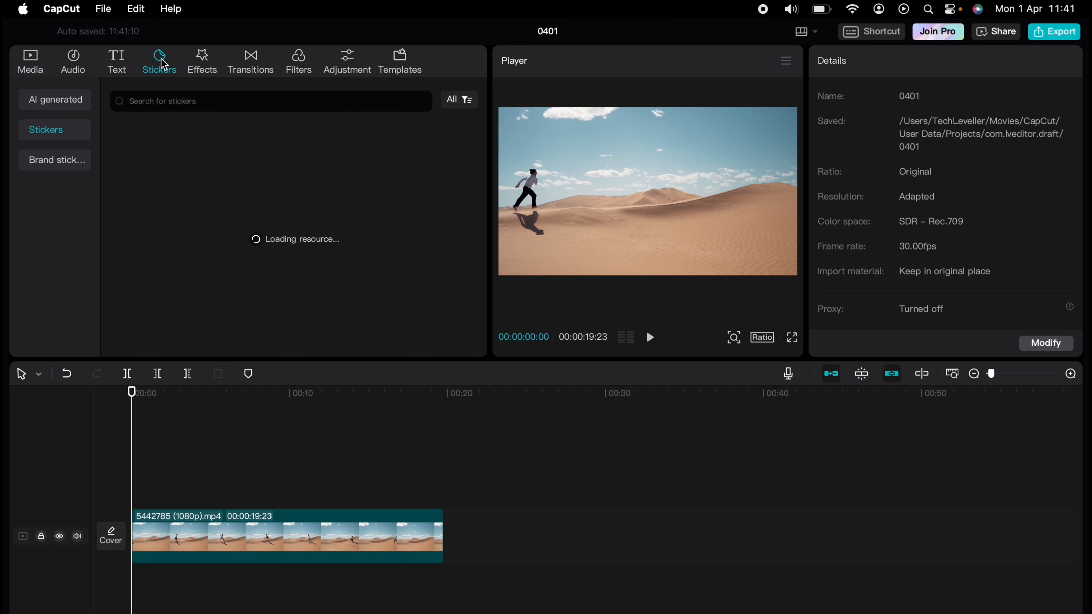
{"action": "left_click", "coordinate": [172, 103]}
{"action": "type", "text": "red arrow"}
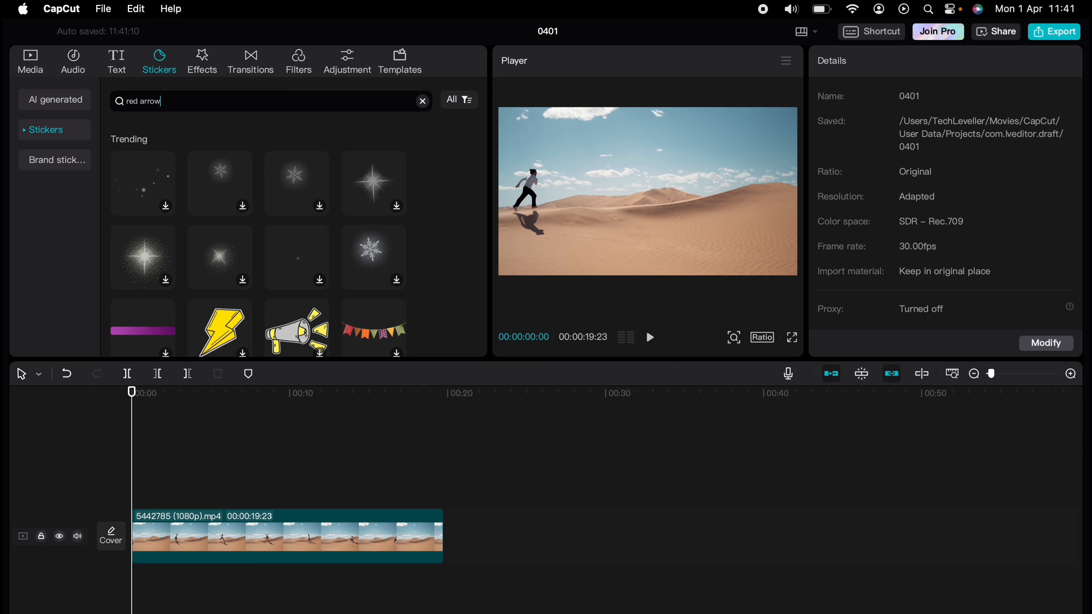
{"action": "key", "text": "Return"}
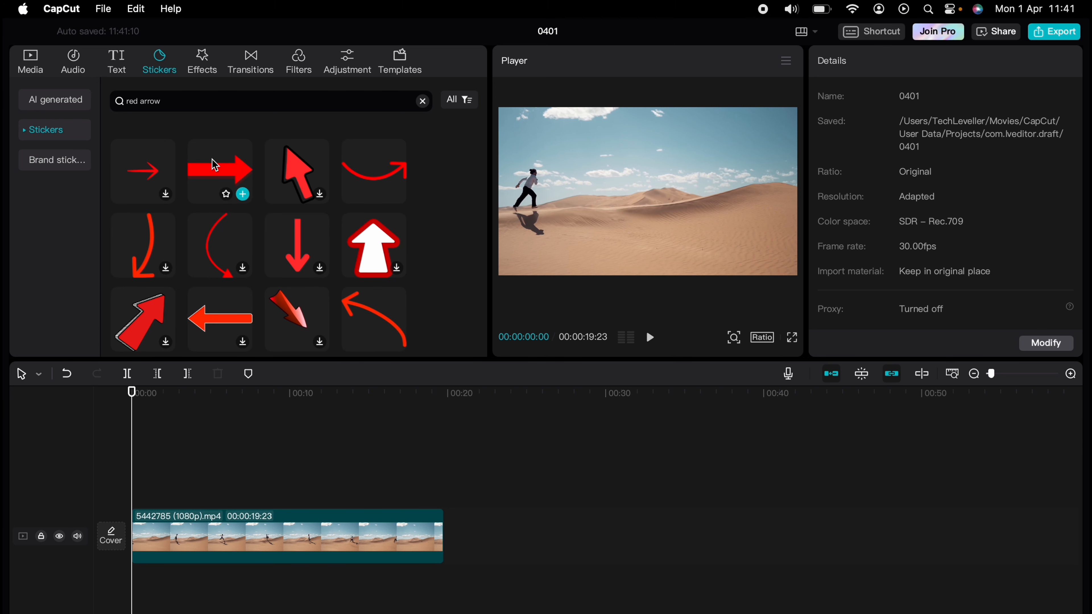
{"action": "left_click_drag", "start_coordinate": [219, 243], "coordinate": [141, 498]}
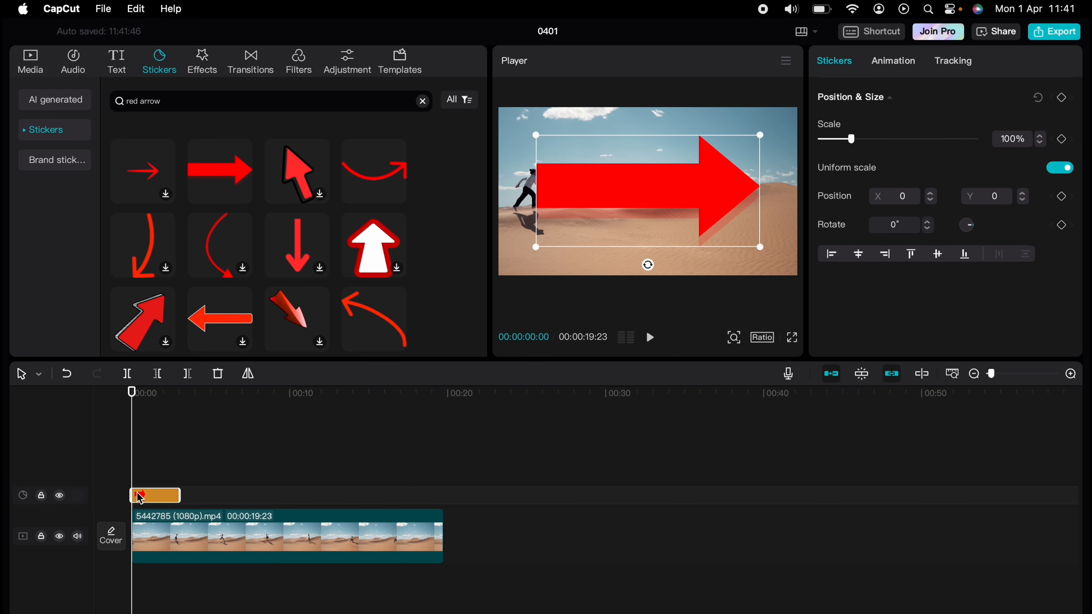
Scale the arrow to 37%, move it off the frame's left edge to X -2225, Y -53, and extend its clip to about 6 seconds
{"action": "left_click_drag", "start_coordinate": [763, 149], "coordinate": [494, 206]}
{"action": "key", "text": "space"}
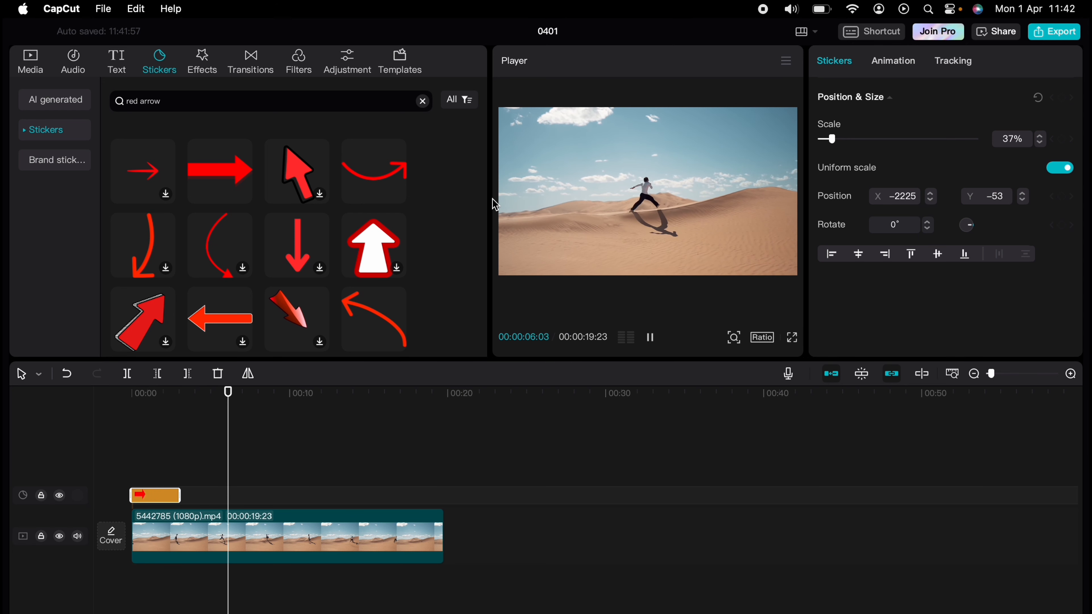
{"action": "key", "text": "space"}
{"action": "left_click_drag", "start_coordinate": [180, 496], "coordinate": [218, 478]}
{"action": "left_click", "coordinate": [225, 498]}
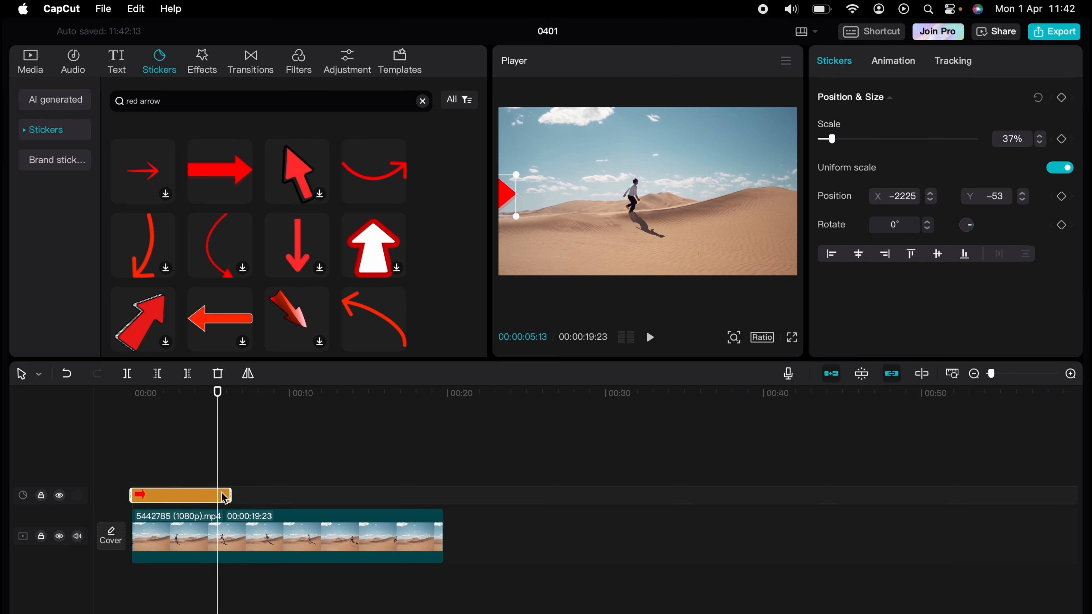
Try animating the arrow with a single Position & Size keyframe at 00:00:05:13, placing it behind the runner, and play it back
{"action": "left_click", "coordinate": [1061, 98]}
{"action": "left_click_drag", "start_coordinate": [508, 197], "coordinate": [604, 202]}
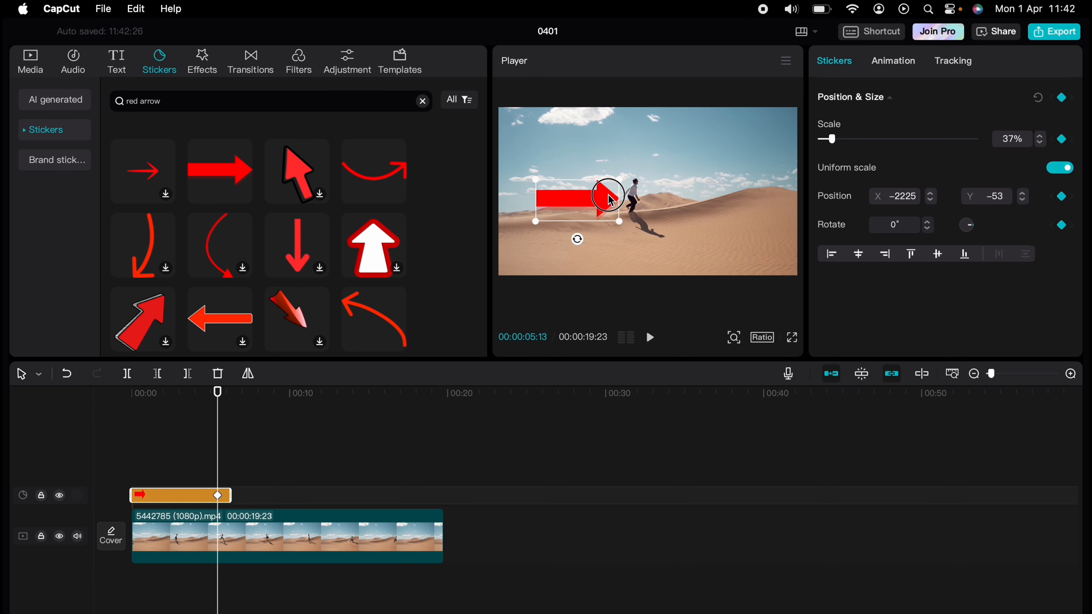
{"action": "left_click", "coordinate": [141, 456]}
{"action": "left_click", "coordinate": [128, 452]}
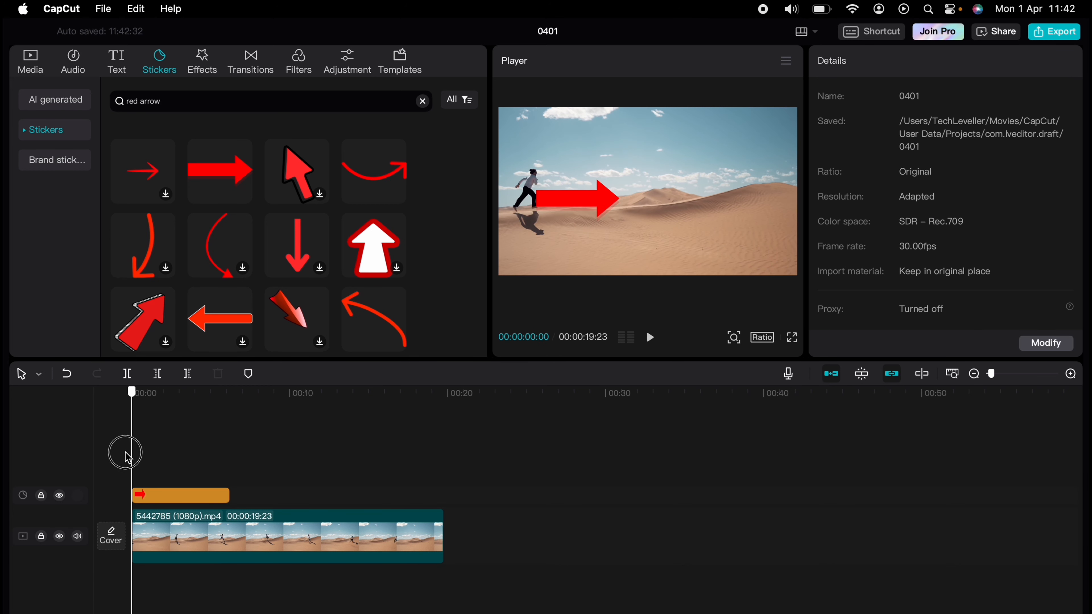
{"action": "key", "text": "space"}
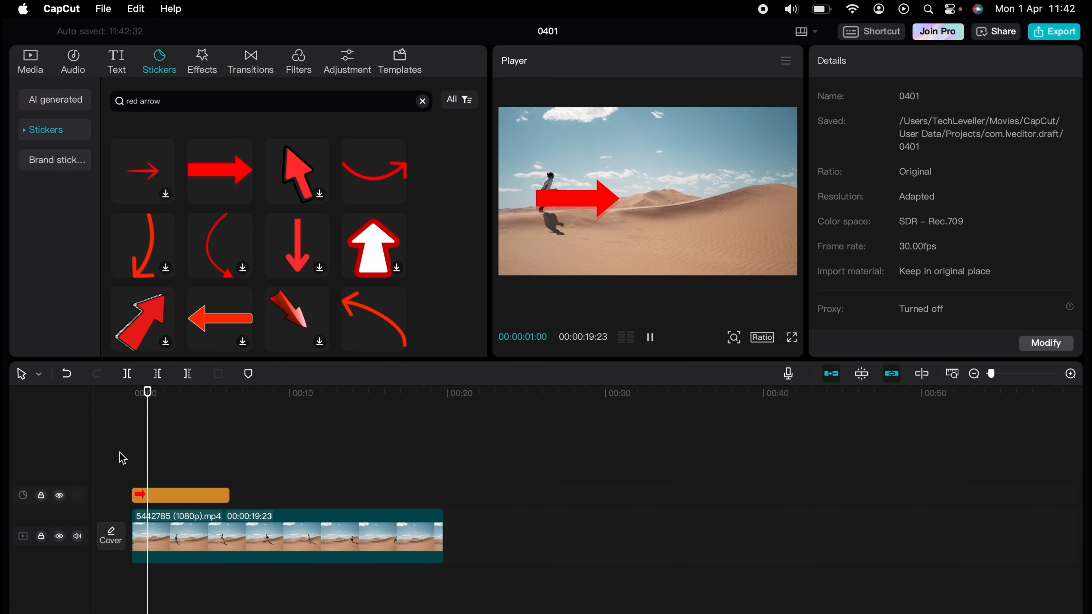
{"action": "key", "text": "space"}
{"action": "left_click", "coordinate": [187, 498]}
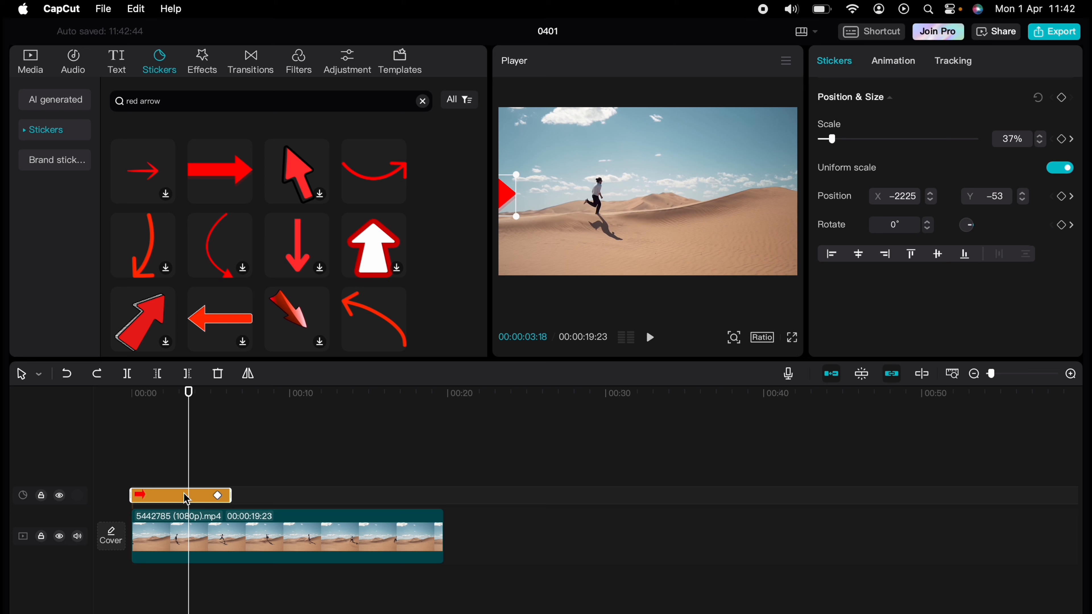
Extend the arrow's clip and keyframe its Position & Size from the off-frame spot at 00:00:00:00 to X -718, Y -87 at 00:00:06:14
{"action": "left_click", "coordinate": [127, 460]}
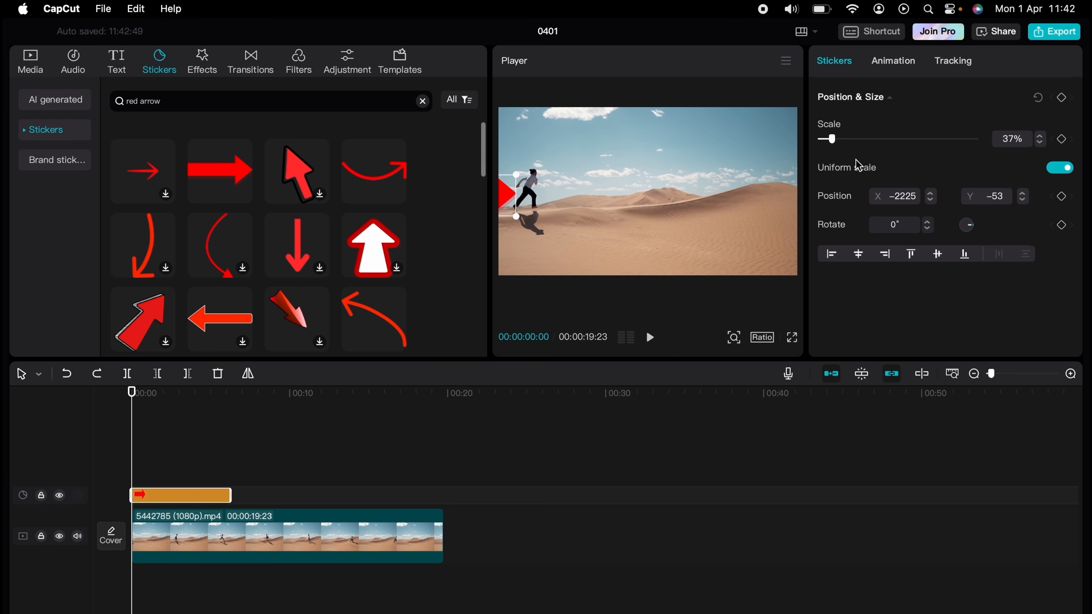
{"action": "left_click", "coordinate": [1061, 97]}
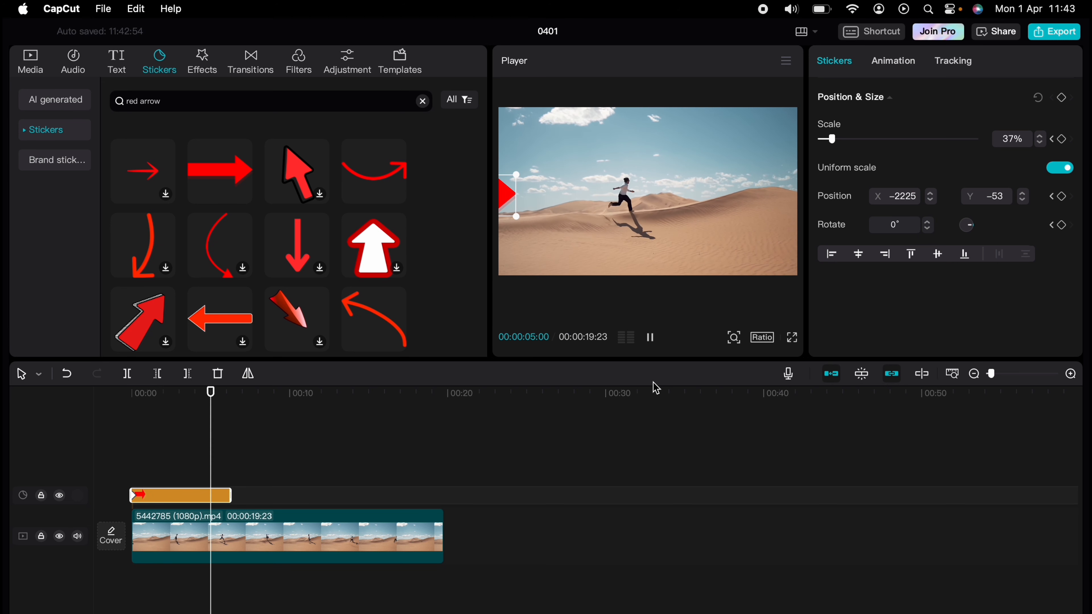
{"action": "key", "text": "space"}
{"action": "left_click", "coordinate": [228, 497]}
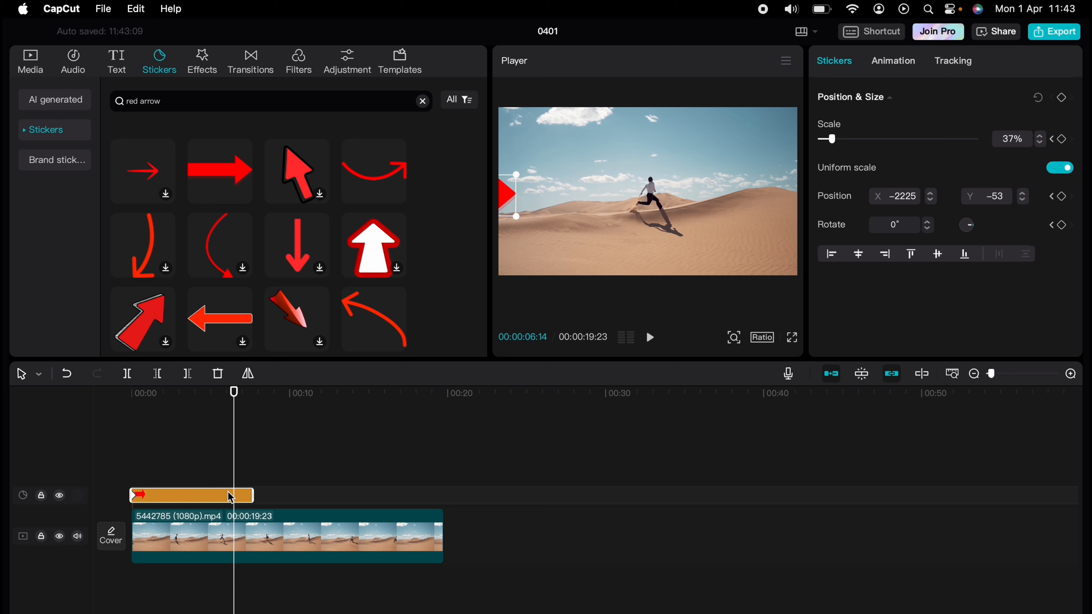
{"action": "left_click", "coordinate": [1062, 99]}
{"action": "left_click_drag", "start_coordinate": [509, 202], "coordinate": [625, 204]}
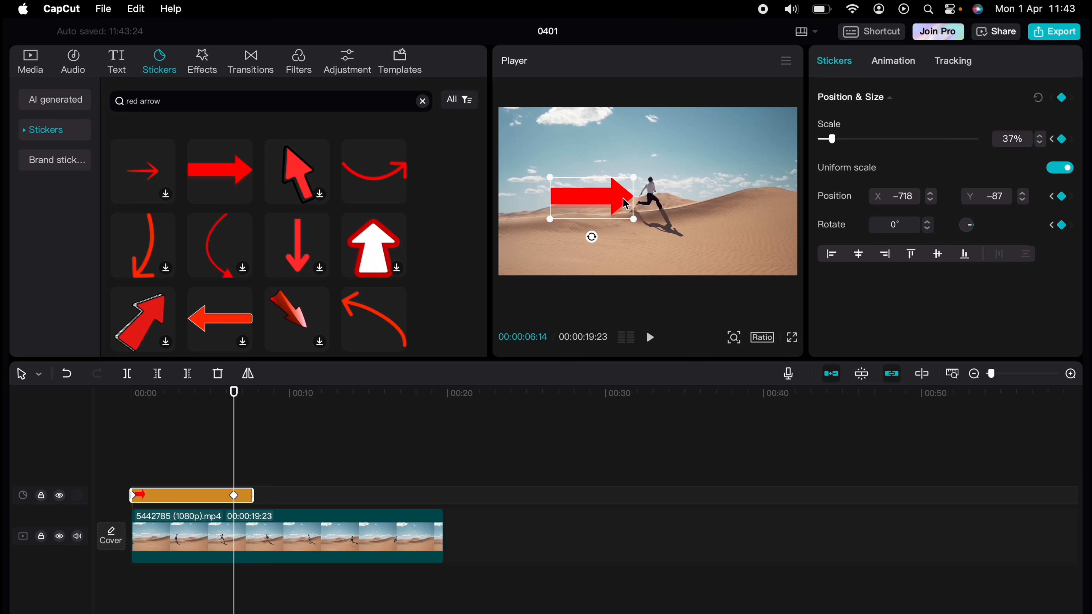
Play back the arrow's slide toward the runner from the start of the timeline
{"action": "left_click", "coordinate": [122, 471]}
{"action": "key", "text": "space"}
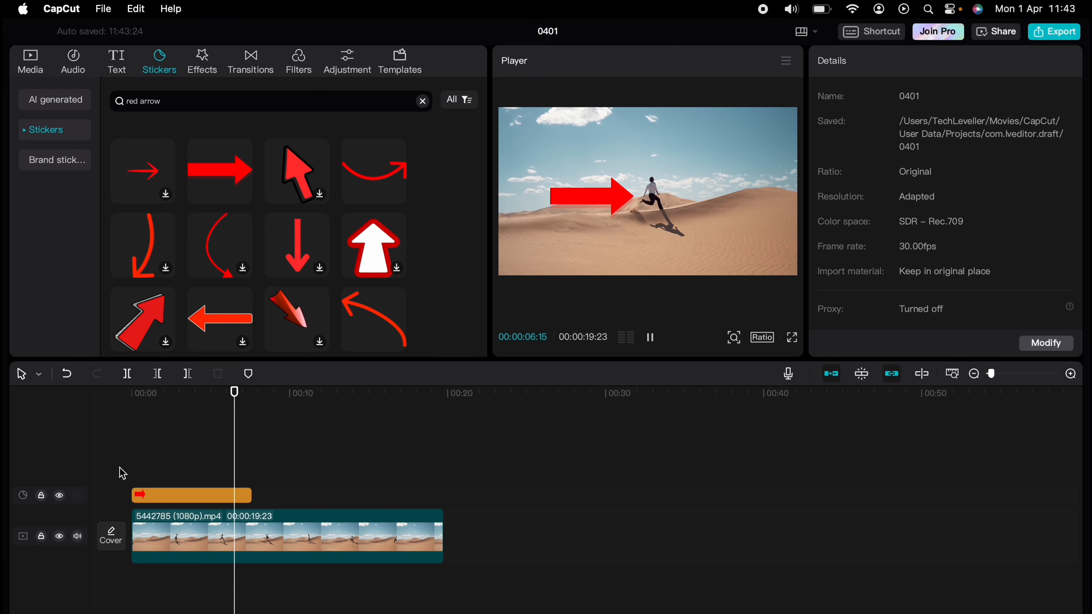
{"action": "key", "text": "space"}
{"action": "left_click", "coordinate": [219, 507]}
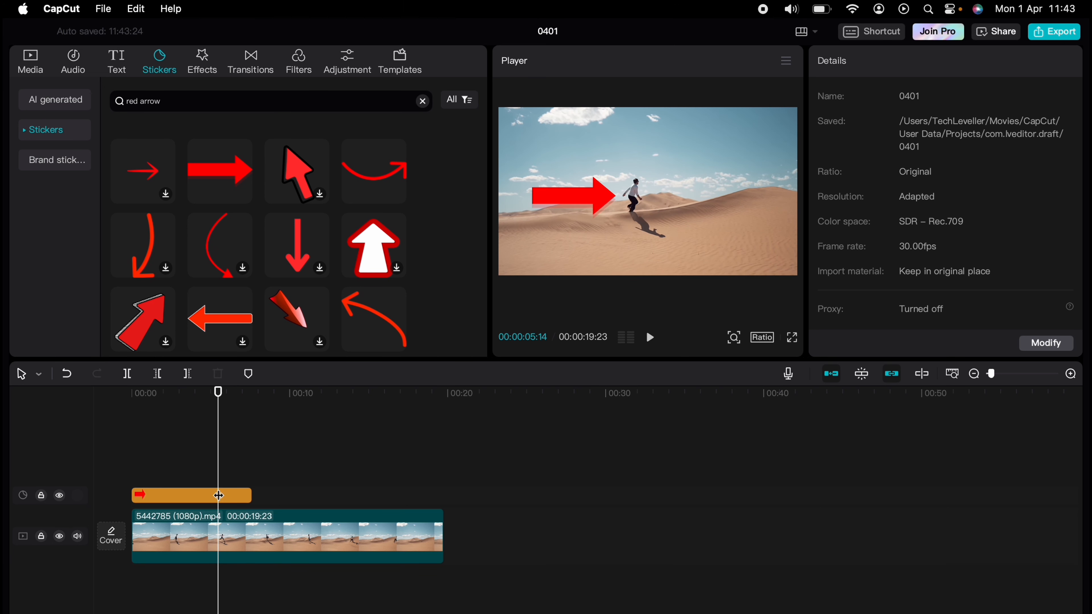
Extend the arrow's clip to about 11 seconds and add a Position & Size keyframe at 00:00:08:11 with the scale at 61%
{"action": "left_click", "coordinate": [235, 498]}
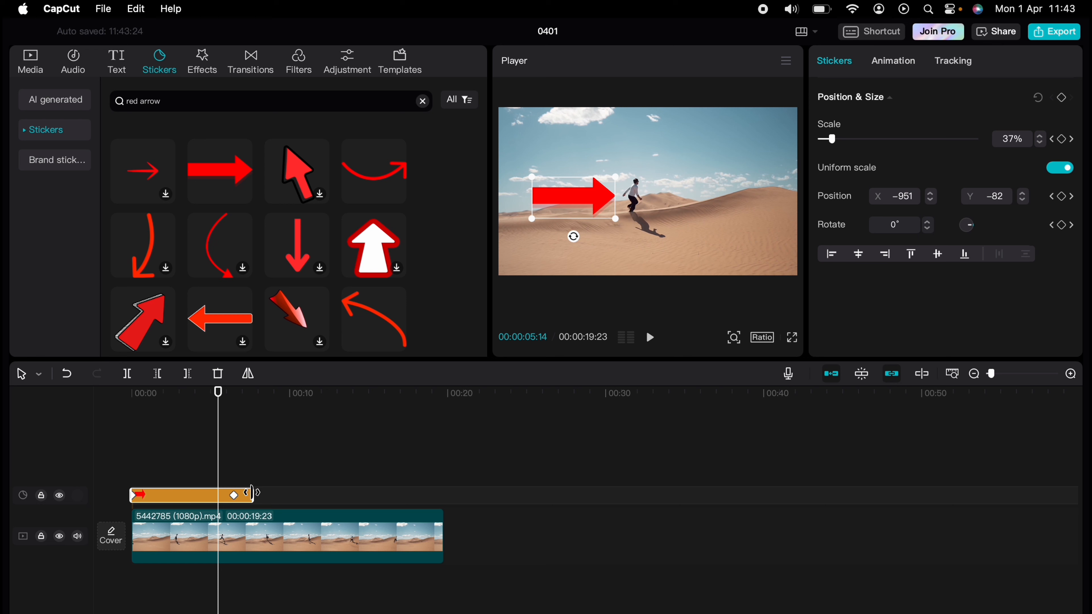
{"action": "left_click_drag", "start_coordinate": [253, 492], "coordinate": [301, 488]}
{"action": "left_click_drag", "start_coordinate": [219, 451], "coordinate": [265, 451]}
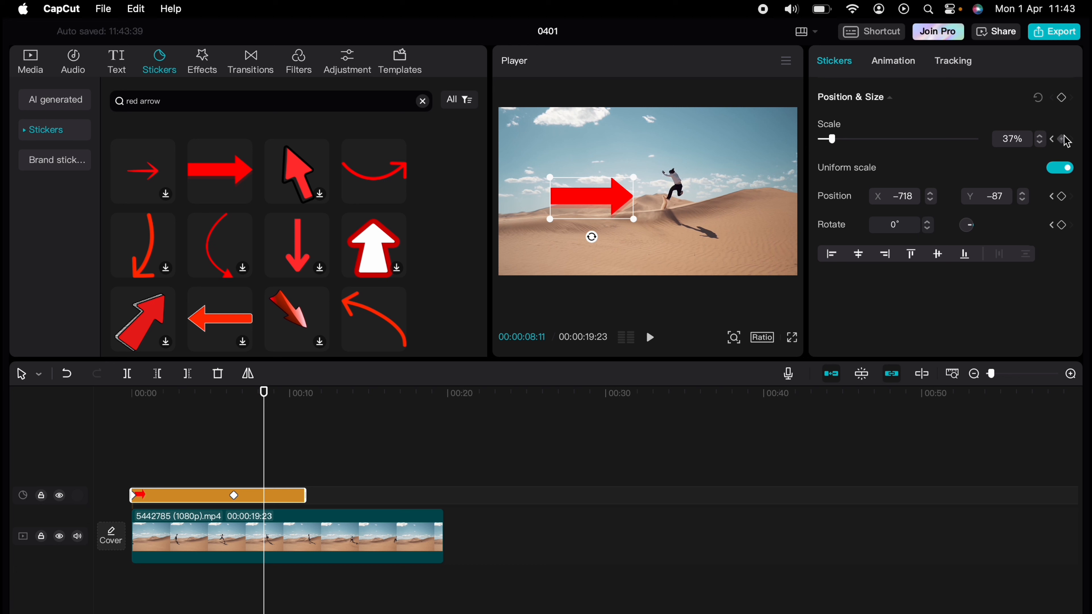
{"action": "left_click", "coordinate": [1062, 98]}
{"action": "left_click_drag", "start_coordinate": [633, 222], "coordinate": [671, 243]}
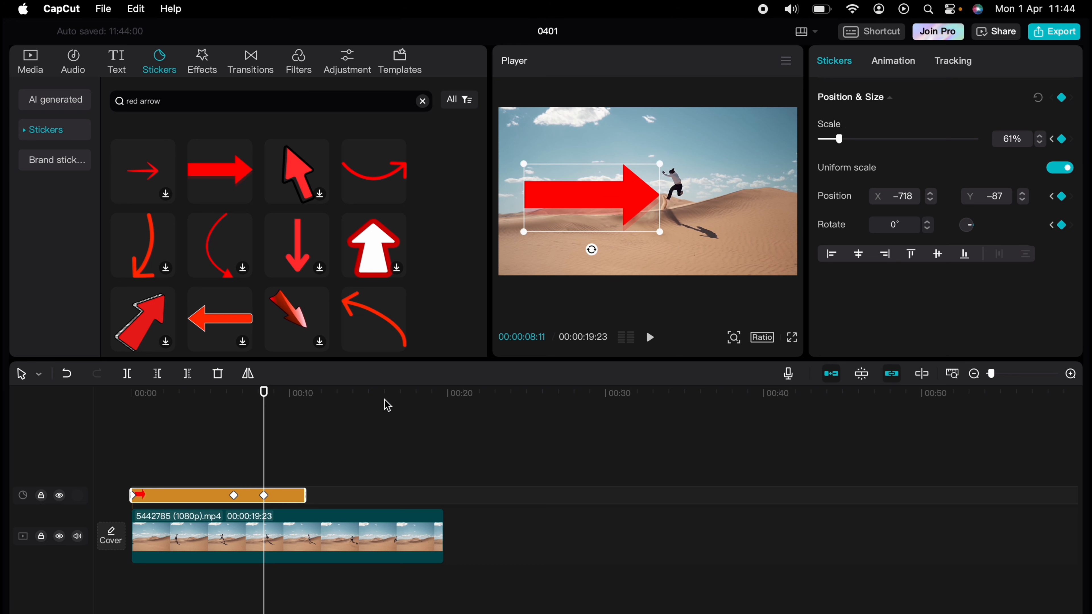
Play back the arrow's growth from around its second keyframe
{"action": "left_click", "coordinate": [234, 452]}
{"action": "key", "text": "space"}
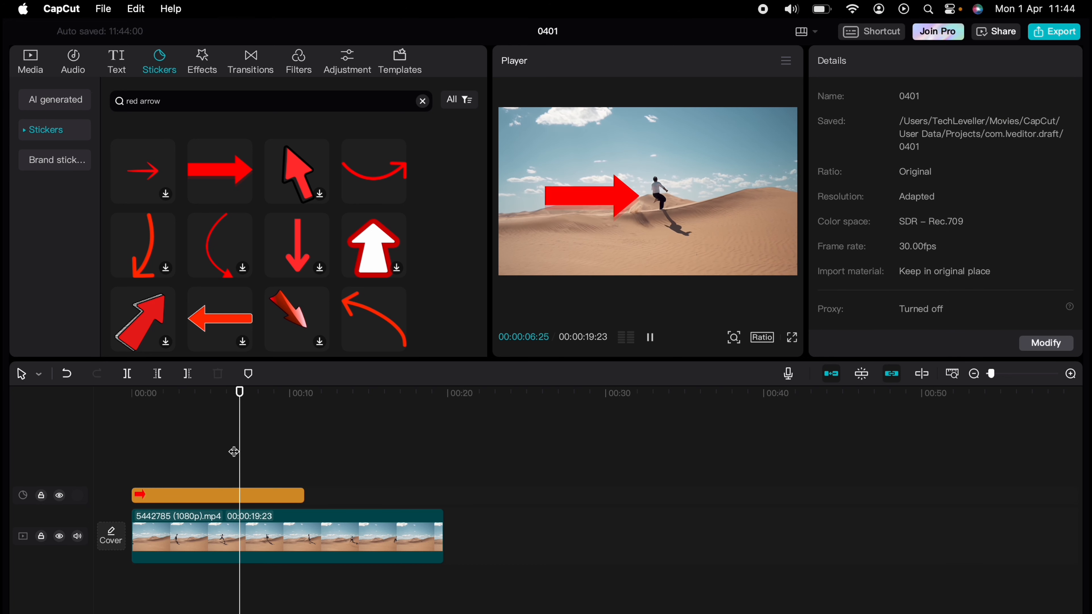
{"action": "key", "text": "space"}
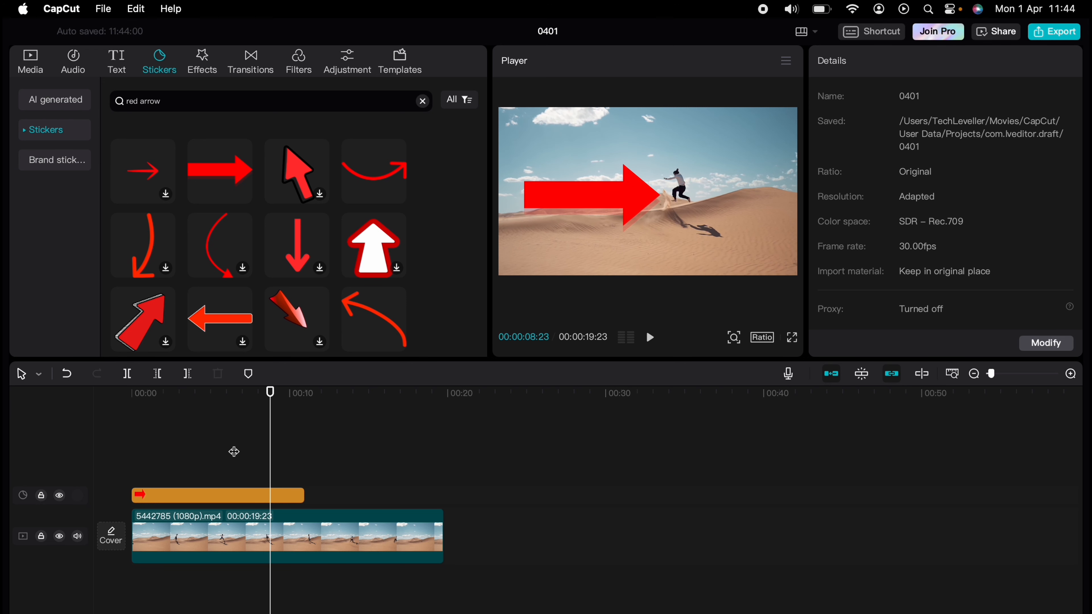
Keyframe the arrow's Position & Size at 00:00:10:00 with scale 37% and position X -126, Y -145
{"action": "left_click", "coordinate": [282, 499]}
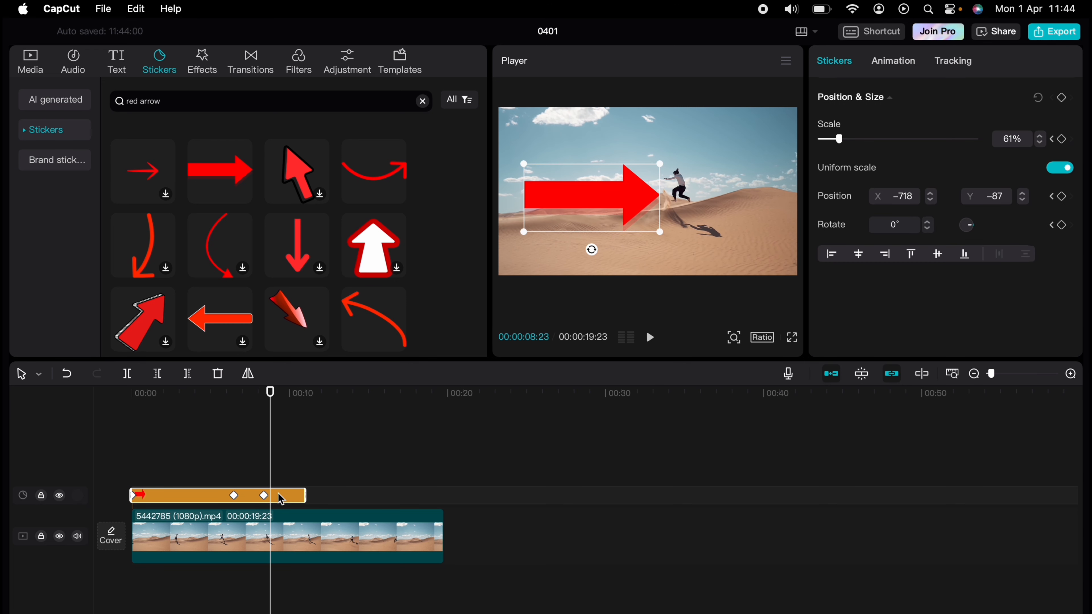
{"action": "key", "text": "space"}
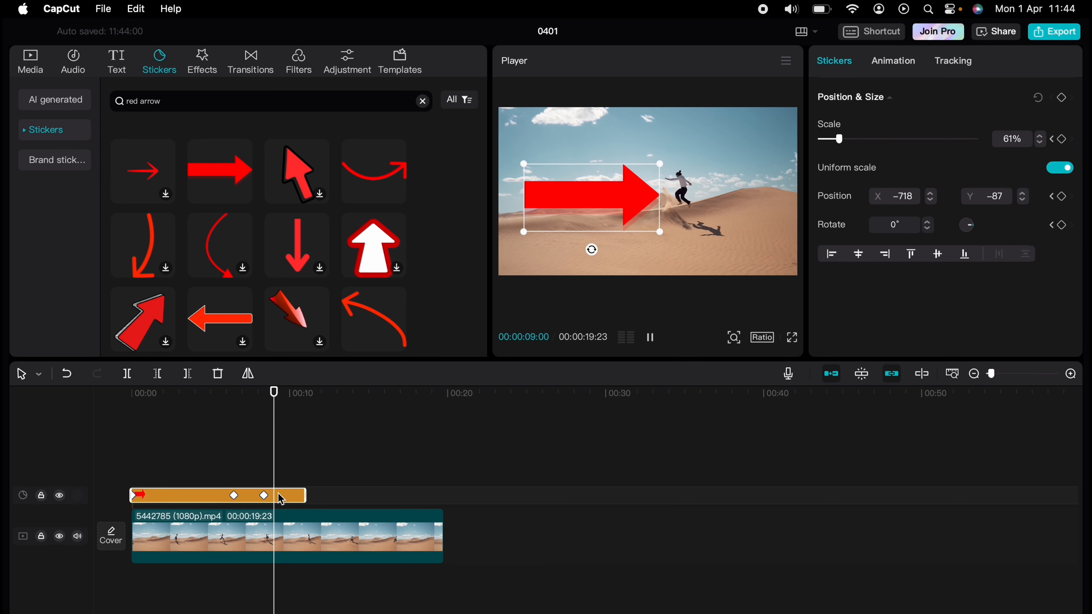
{"action": "key", "text": "space"}
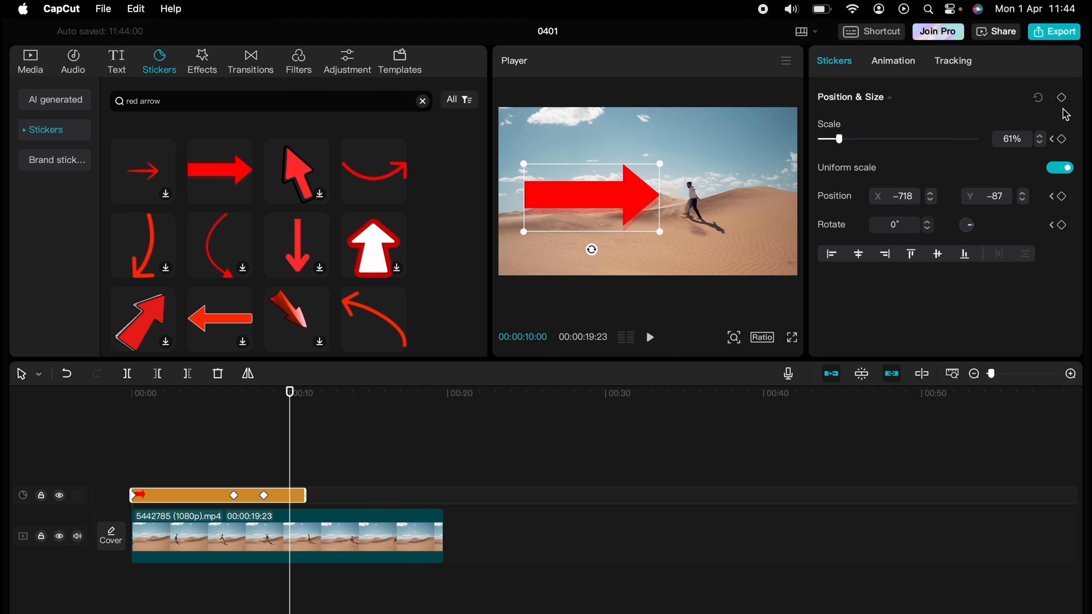
{"action": "left_click", "coordinate": [1061, 98]}
{"action": "double_click", "coordinate": [1015, 140]}
{"action": "type", "text": "37"}
{"action": "key", "text": "Return"}
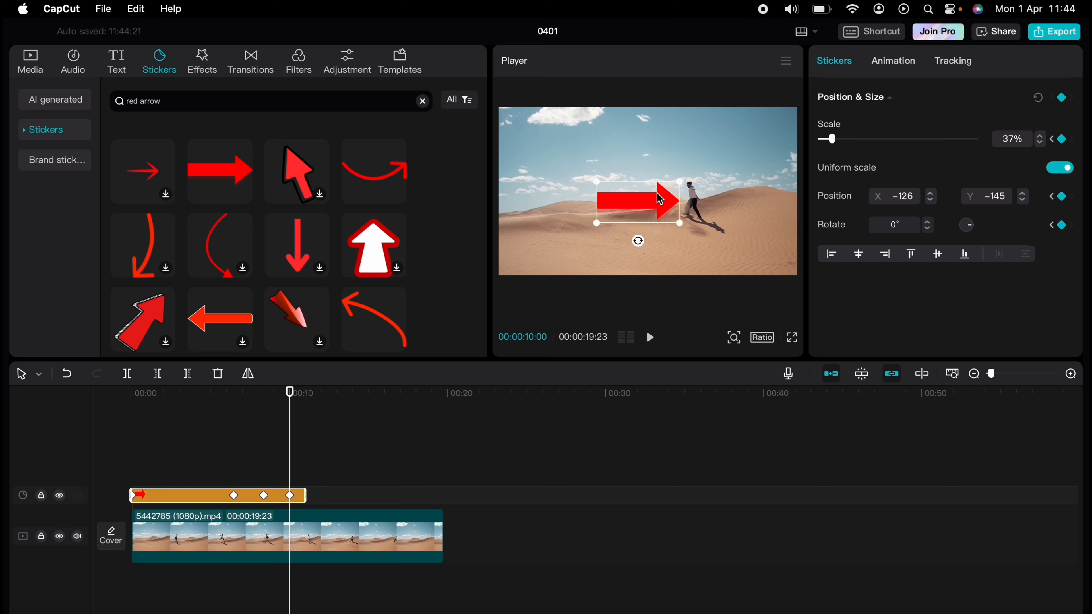
Play back the arrow shrinking and moving with the runner, from around its second keyframe to the clip's end
{"action": "left_click", "coordinate": [230, 462]}
{"action": "key", "text": "space"}
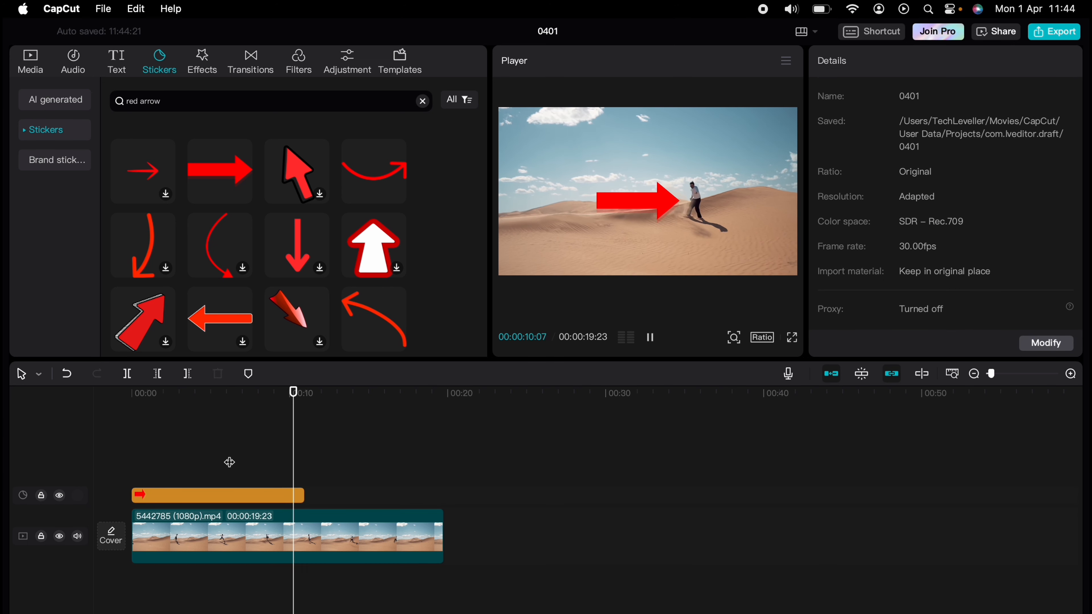
{"action": "key", "text": "space"}
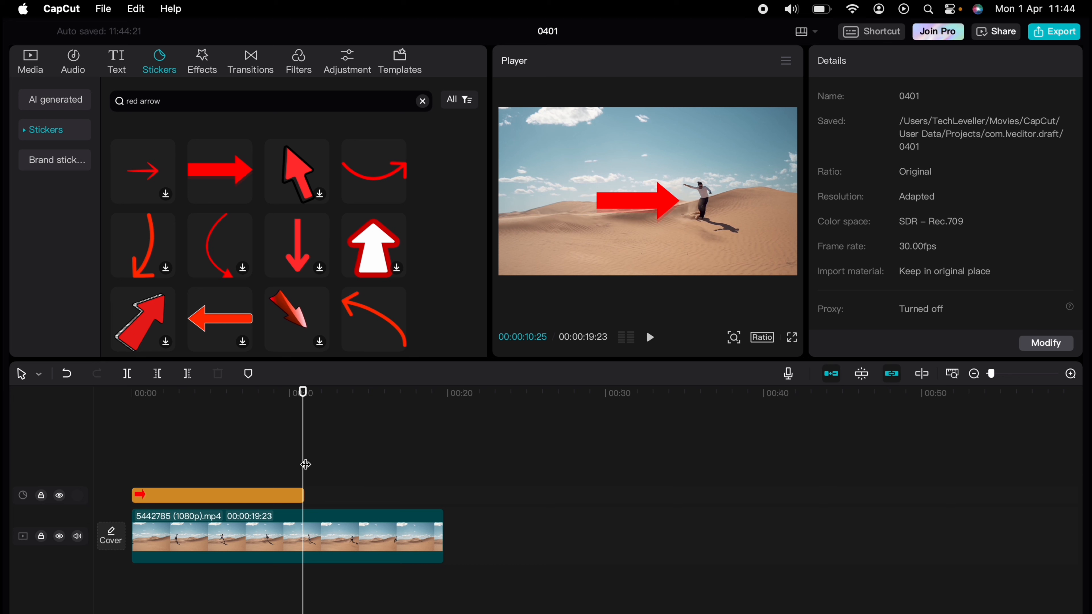
Add a white, black-outlined Trending text near the end of the arrow's clip and change its wording to "Jumping"
{"action": "left_click", "coordinate": [118, 60]}
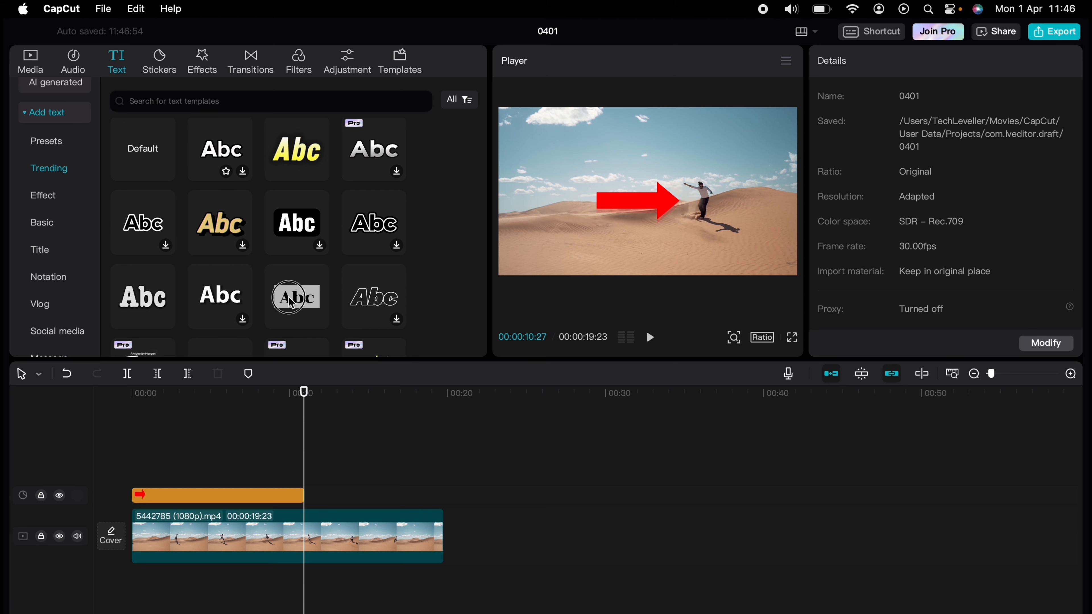
{"action": "left_click_drag", "start_coordinate": [291, 302], "coordinate": [303, 473]}
{"action": "double_click", "coordinate": [617, 237]}
{"action": "type", "text": "Jumping"}
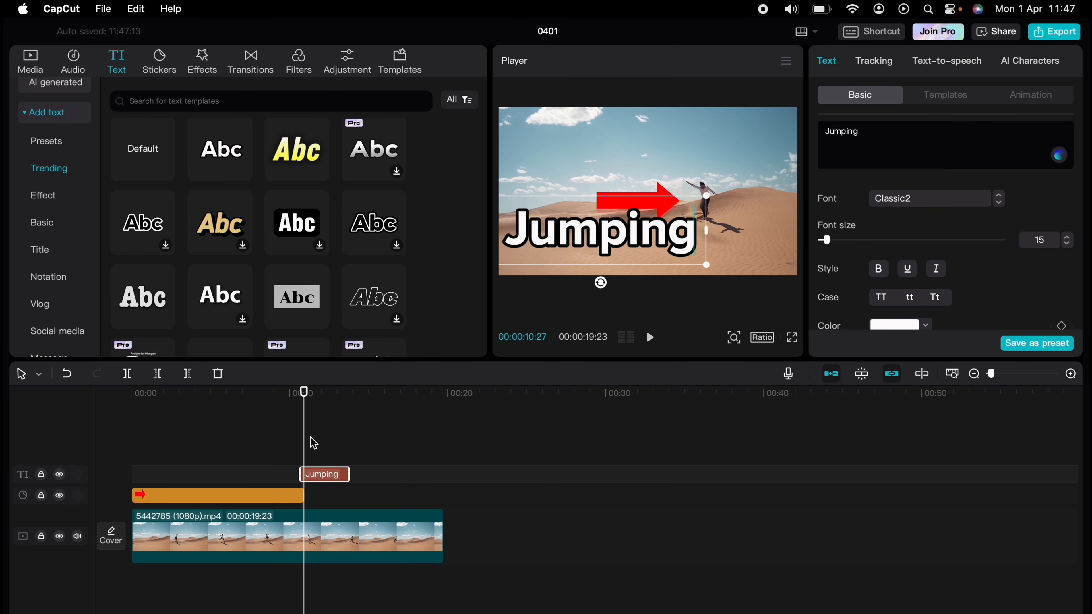
Move the Jumping text out of the frame to X -3224, Y -637 and add a Position & Size keyframe at 00:00:10:24
{"action": "left_click", "coordinate": [309, 441]}
{"action": "left_click_drag", "start_coordinate": [627, 226], "coordinate": [419, 236]}
{"action": "left_click", "coordinate": [308, 400]}
{"action": "left_click_drag", "start_coordinate": [308, 405], "coordinate": [302, 402]}
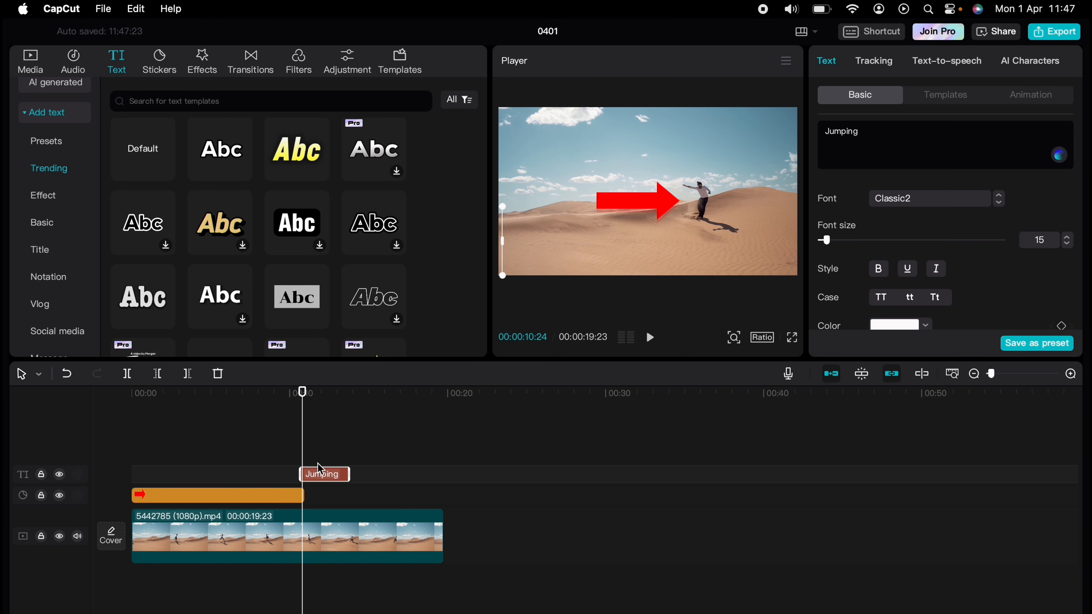
{"action": "scroll", "coordinate": [892, 226], "scroll_direction": "down", "scroll_amount": 8}
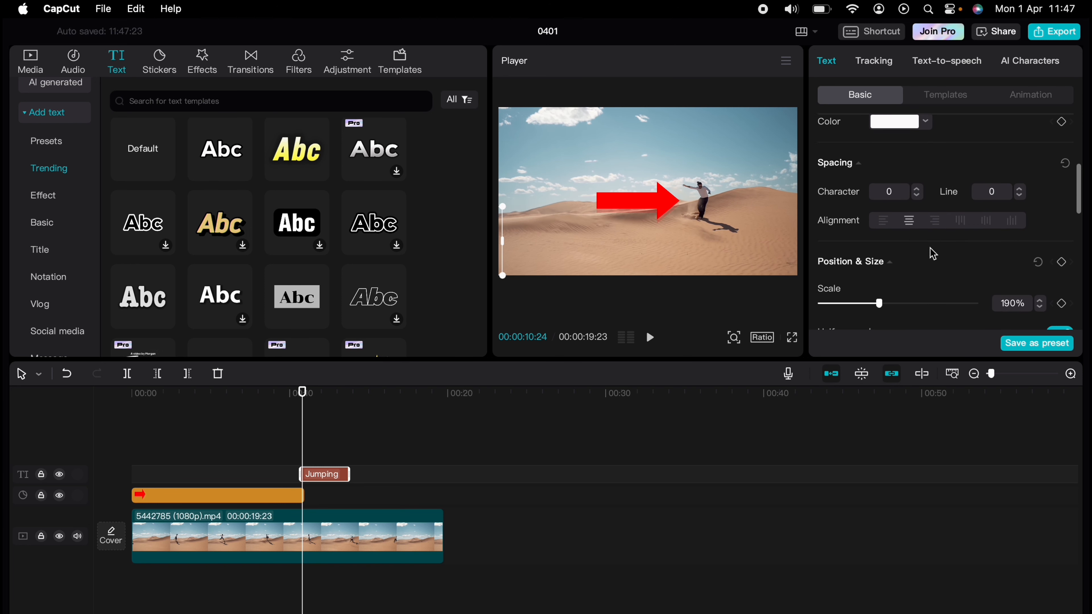
{"action": "left_click", "coordinate": [1061, 224]}
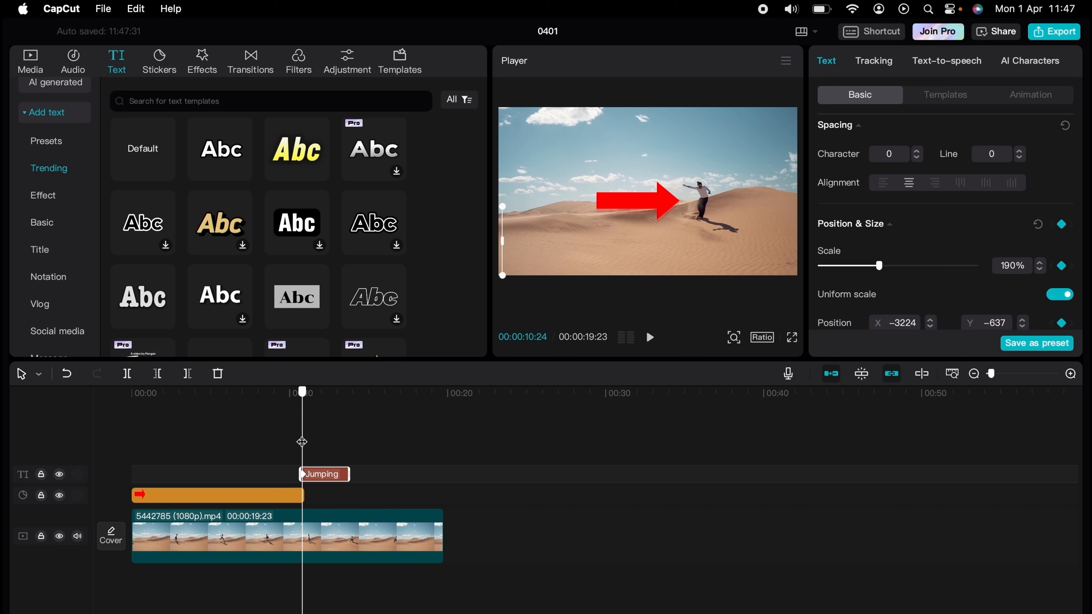
Extend the Jumping text to 00:00:15:17, keyframe it there shifted into the frame, and play back the slide
{"action": "left_click_drag", "start_coordinate": [303, 442], "coordinate": [374, 485]}
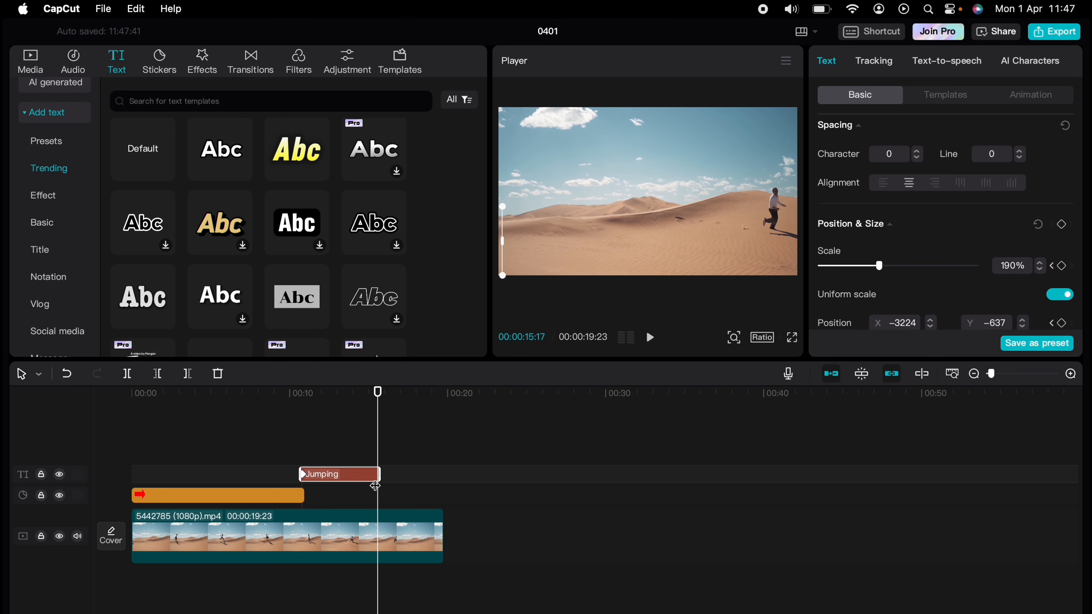
{"action": "left_click", "coordinate": [1062, 224]}
{"action": "left_click_drag", "start_coordinate": [501, 229], "coordinate": [755, 235]}
{"action": "left_click", "coordinate": [274, 447]}
{"action": "key", "text": "space"}
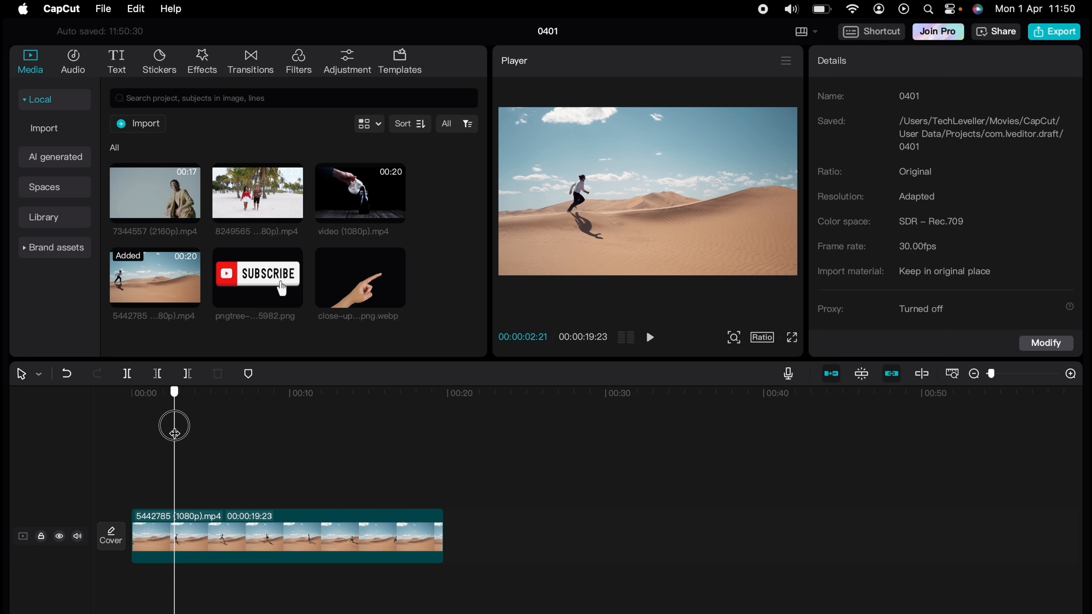
Add a Position & Size keyframe to the desert video clip at 00:00:04:13
{"action": "left_click_drag", "start_coordinate": [173, 420], "coordinate": [132, 428]}
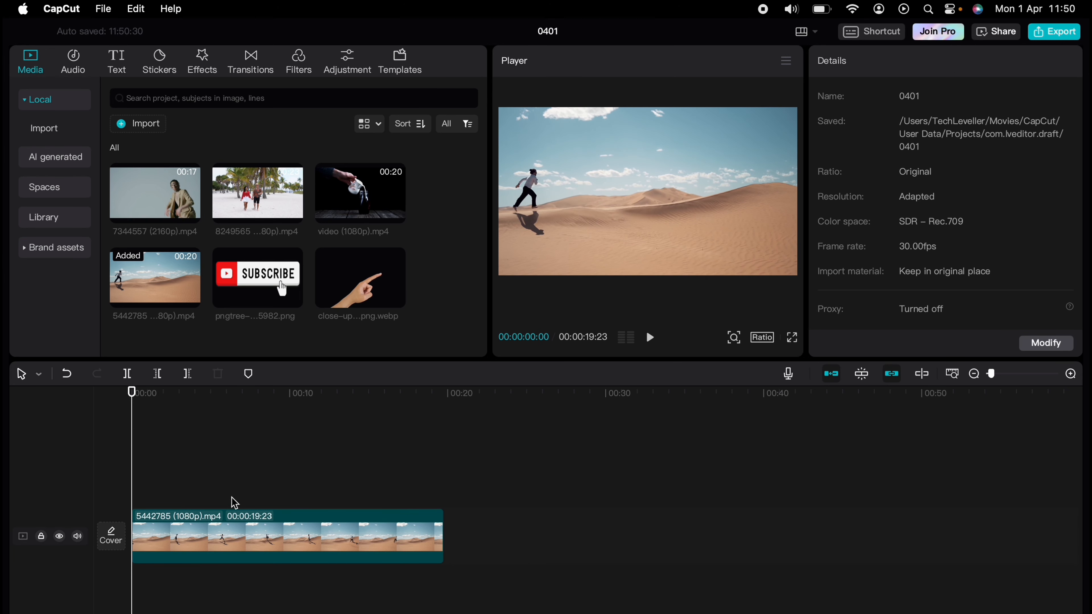
{"action": "left_click", "coordinate": [243, 523]}
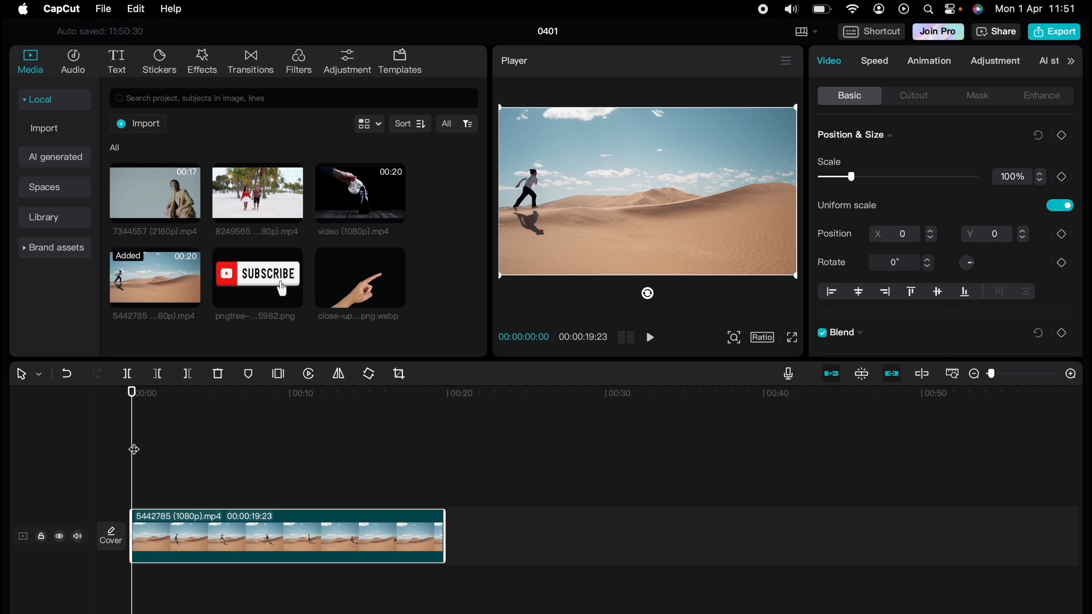
{"action": "left_click_drag", "start_coordinate": [134, 449], "coordinate": [201, 446]}
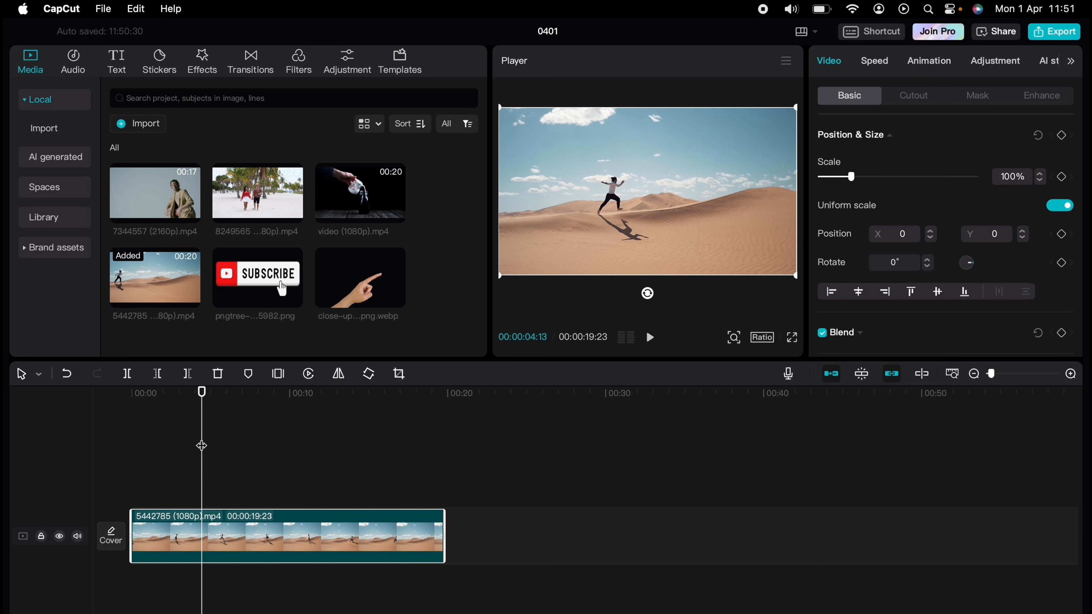
{"action": "left_click", "coordinate": [1061, 135]}
Zoom the desert clip in on the runner at 00:00:08:00 with scale 221% and position X -761, Y -310
{"action": "left_click_drag", "start_coordinate": [204, 432], "coordinate": [258, 419]}
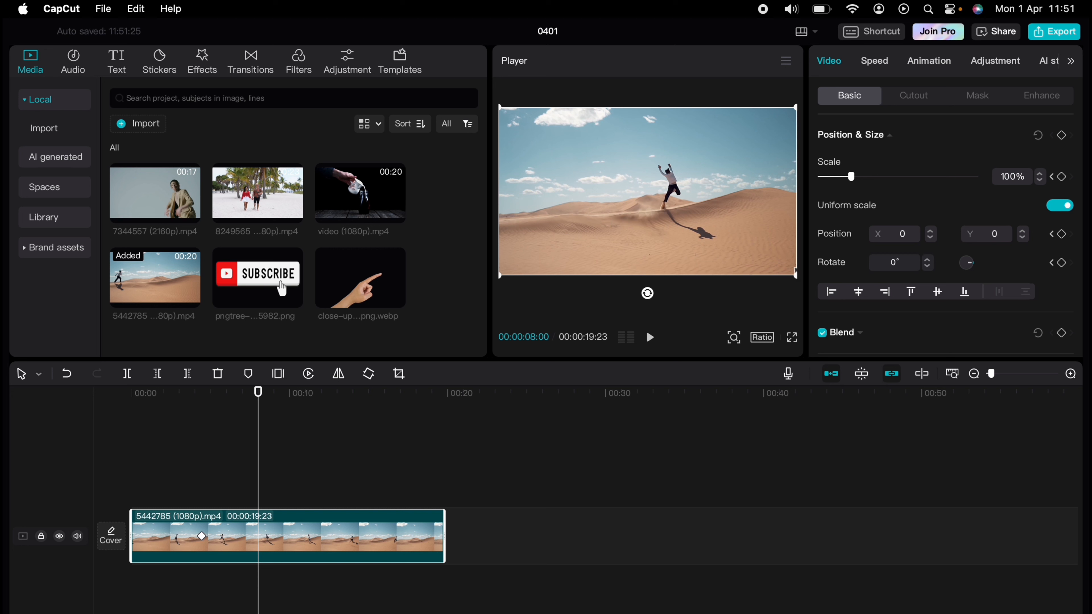
{"action": "left_click_drag", "start_coordinate": [795, 270], "coordinate": [907, 333]}
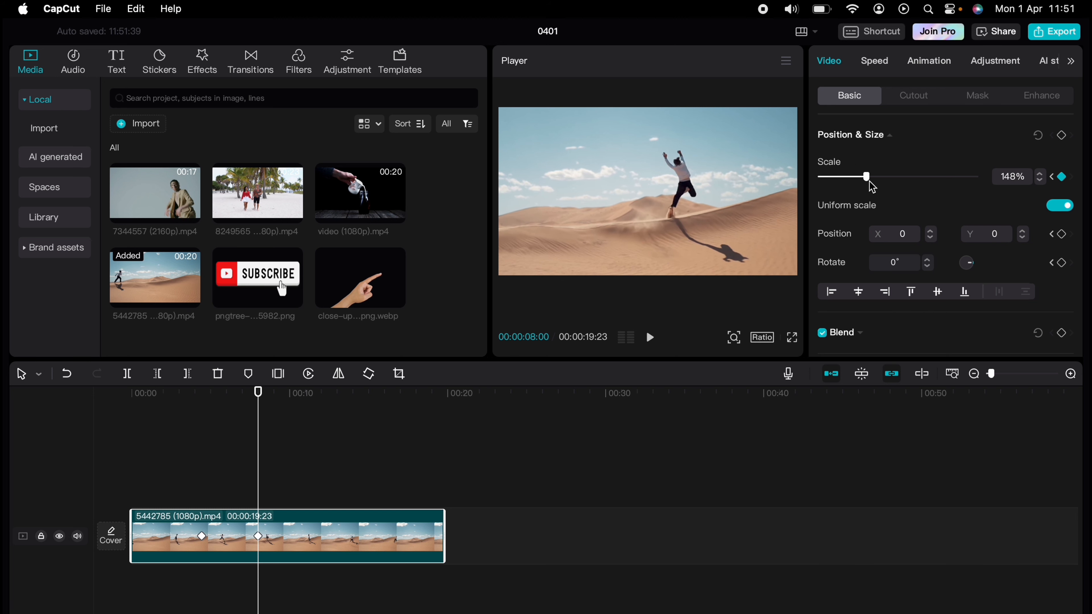
{"action": "mouse_move", "coordinate": [870, 184]}
{"action": "left_mouse_down"}
{"action": "mouse_move", "coordinate": [851, 180]}
{"action": "mouse_move", "coordinate": [889, 183]}
{"action": "left_mouse_up"}
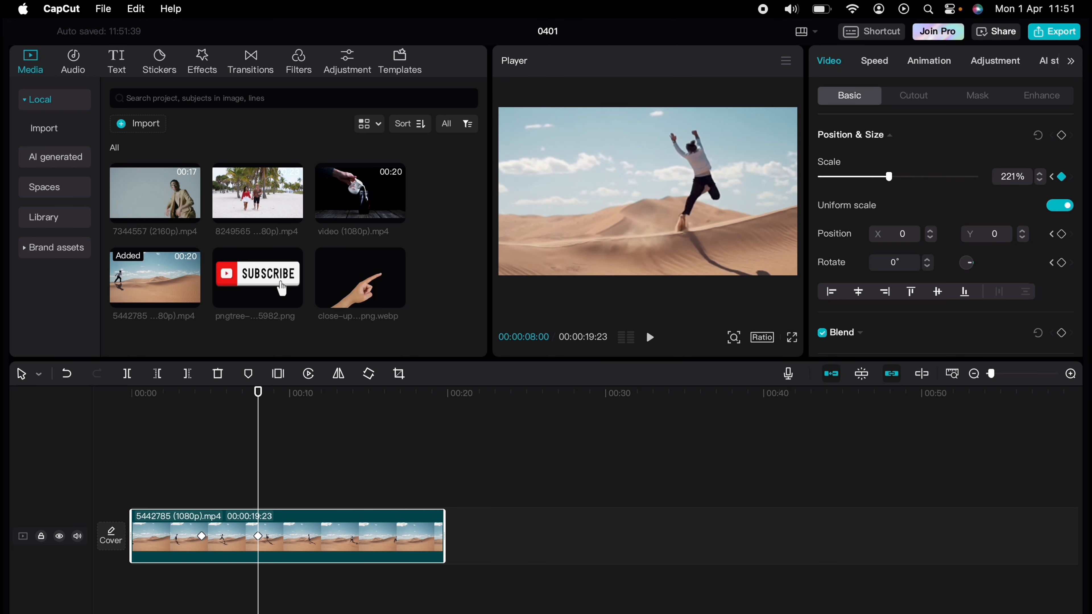
{"action": "left_click_drag", "start_coordinate": [730, 187], "coordinate": [677, 205]}
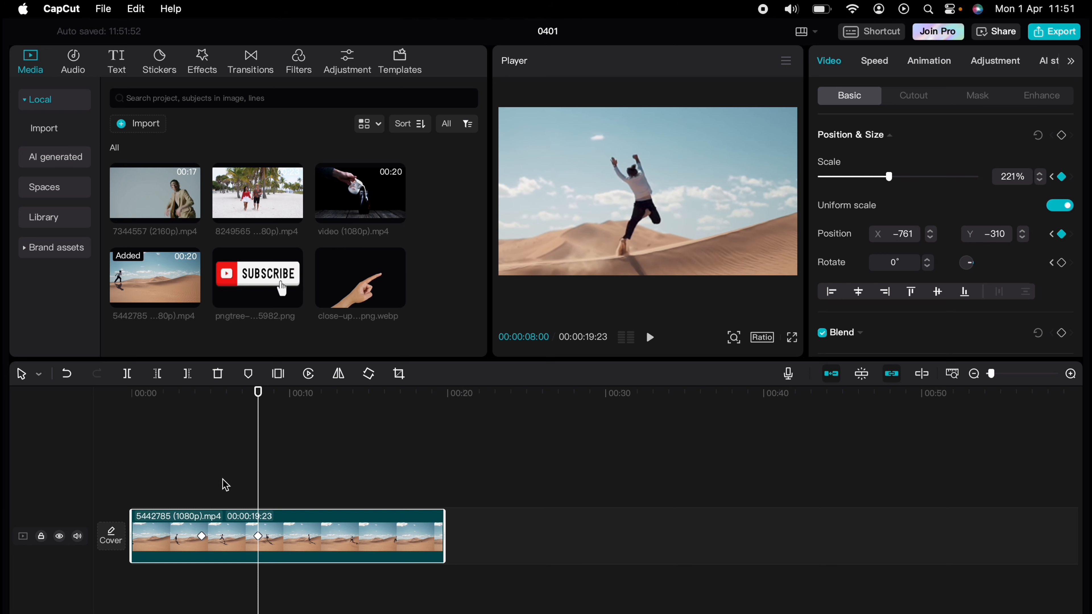
Zoom the desert clip back out at 00:00:09:22 with scale 100% and position X 0, Y 0
{"action": "left_click_drag", "start_coordinate": [255, 467], "coordinate": [284, 466]}
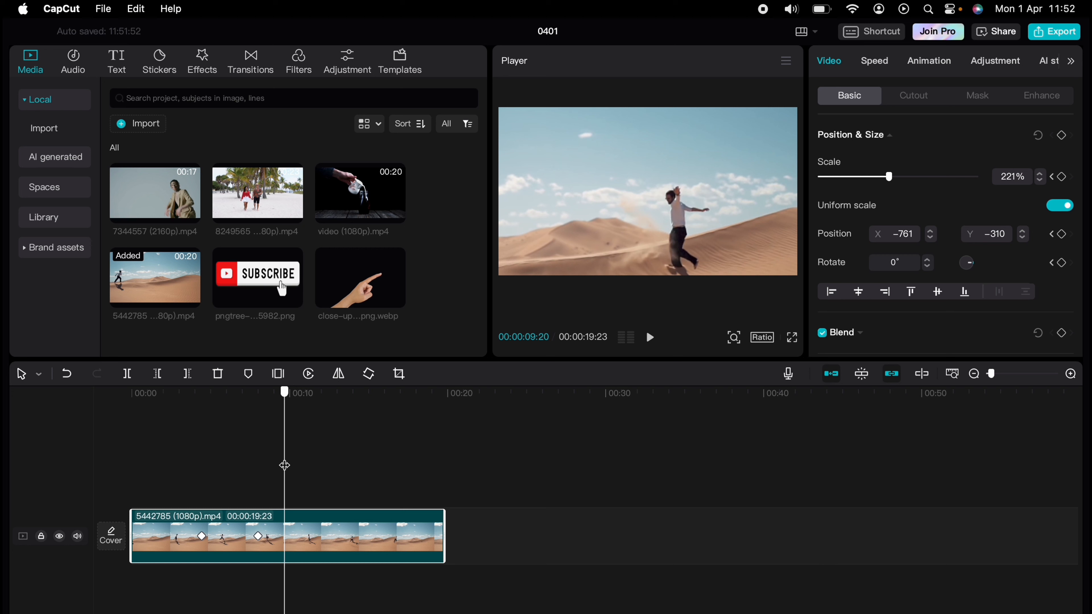
{"action": "key", "text": "Left"}
{"action": "left_click_drag", "start_coordinate": [284, 466], "coordinate": [286, 466]}
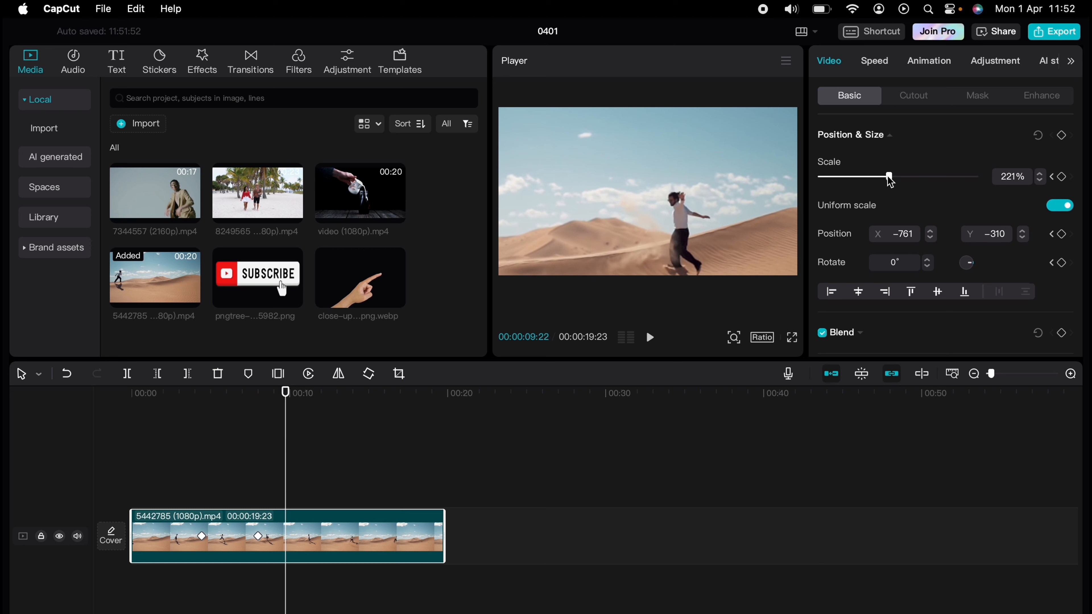
{"action": "left_click_drag", "start_coordinate": [889, 179], "coordinate": [849, 178]}
{"action": "left_click_drag", "start_coordinate": [629, 219], "coordinate": [689, 216]}
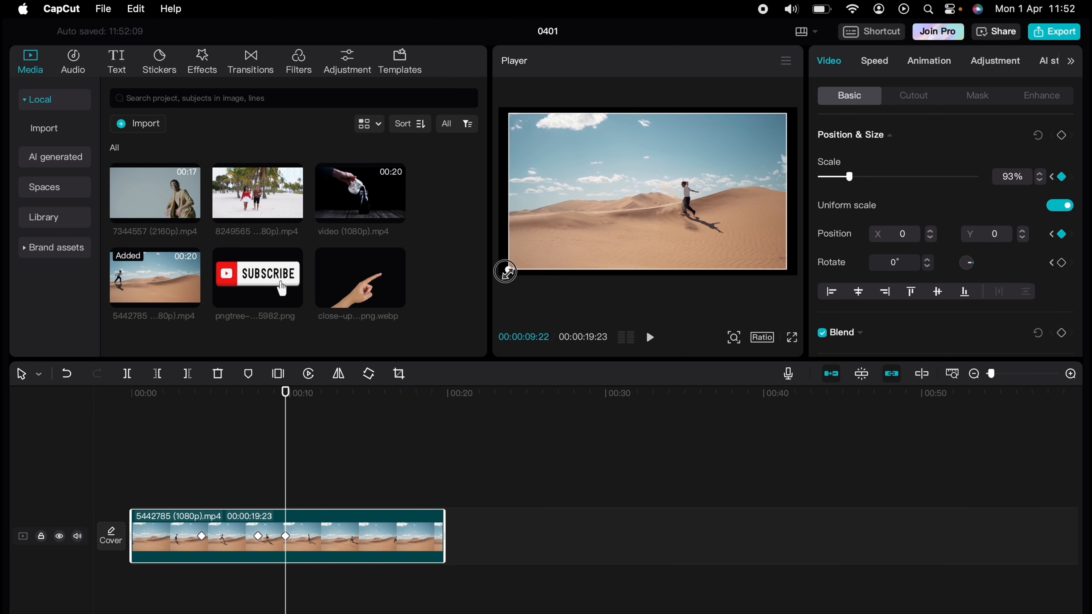
{"action": "left_click_drag", "start_coordinate": [505, 269], "coordinate": [495, 278]}
Play back the zoom from the desert clip's first keyframe and delete the keyframe at 00:00:09:22
{"action": "left_click_drag", "start_coordinate": [288, 464], "coordinate": [202, 464]}
{"action": "key", "text": "space"}
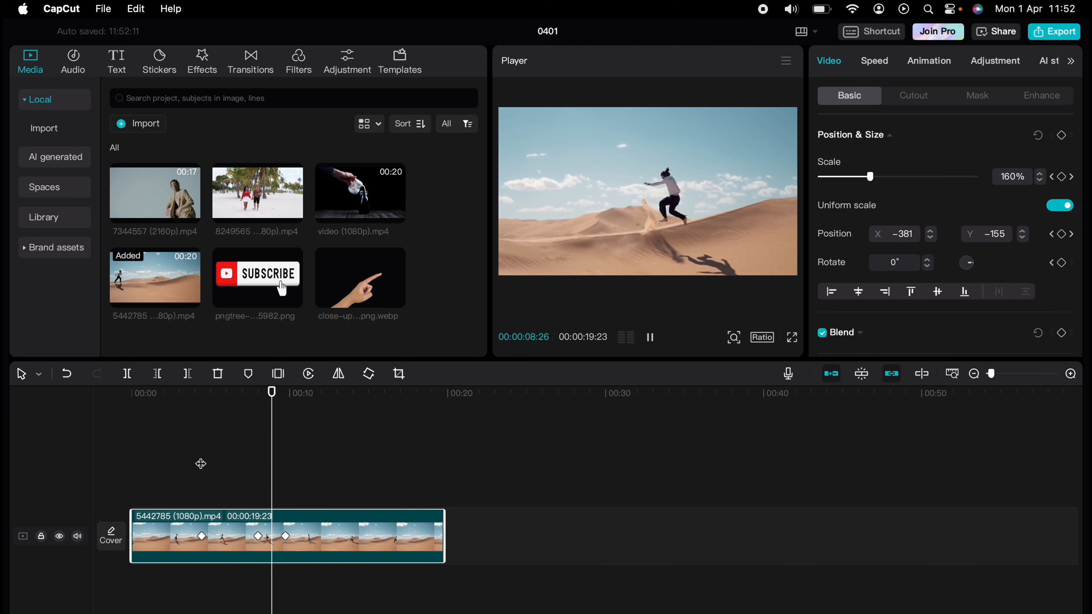
{"action": "key", "text": "space"}
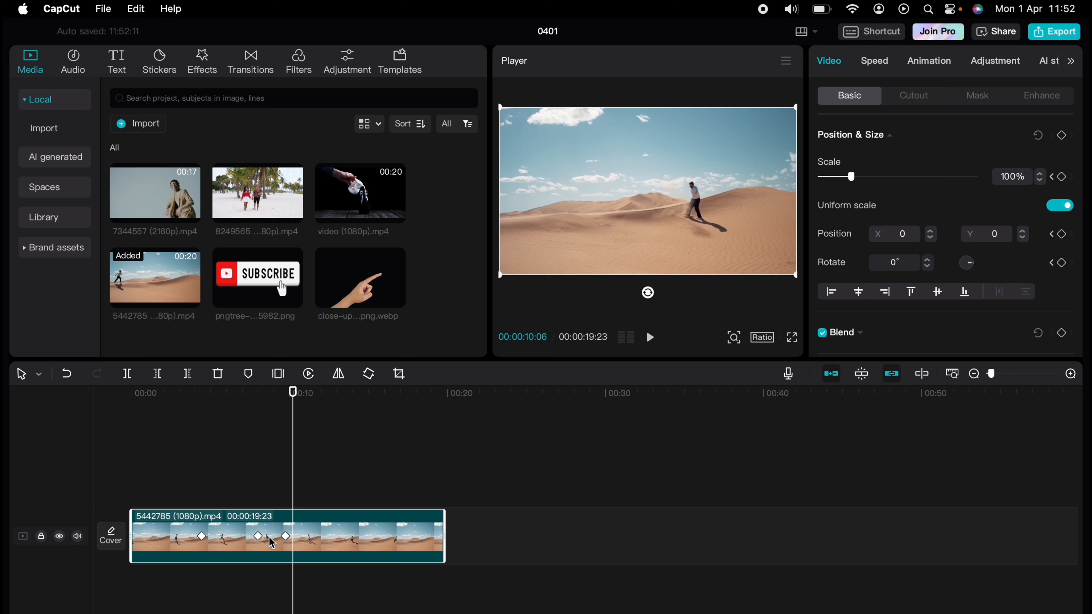
{"action": "left_click", "coordinate": [285, 536]}
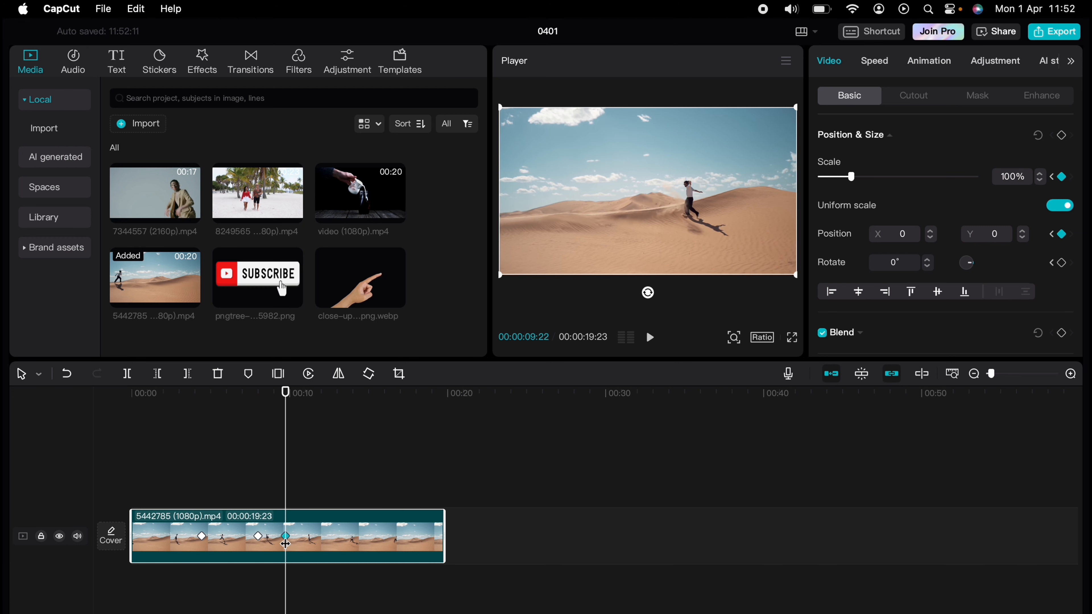
{"action": "key", "text": "Delete"}
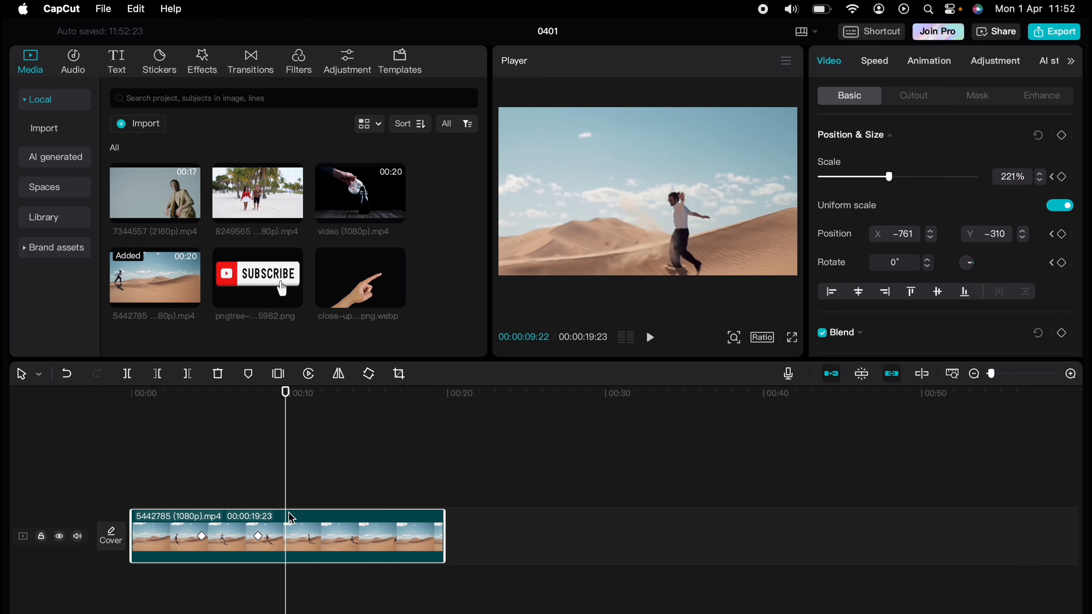
Reposition the desert clip at its 00:00:08:00 keyframe to X -679, Y 0
{"action": "left_click", "coordinate": [260, 480]}
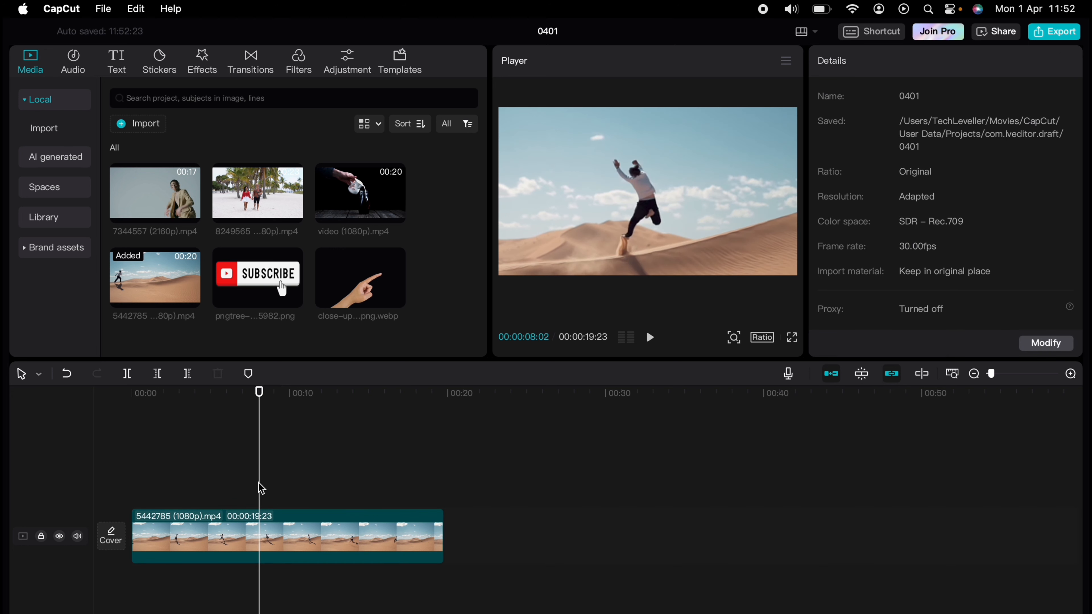
{"action": "left_click", "coordinate": [263, 514]}
{"action": "left_click", "coordinate": [259, 537]}
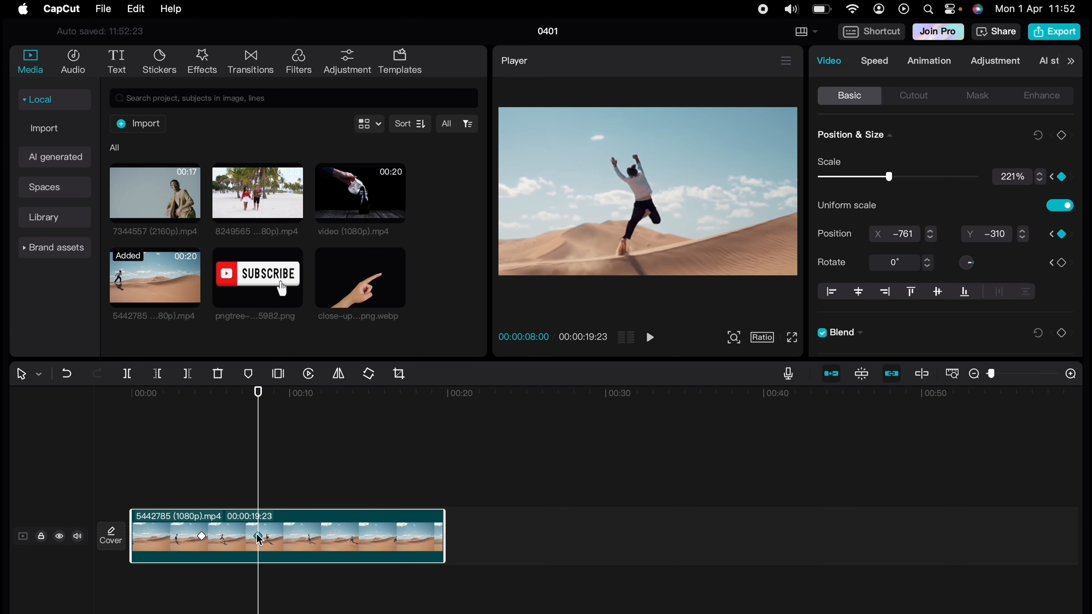
{"action": "left_click_drag", "start_coordinate": [629, 249], "coordinate": [635, 223]}
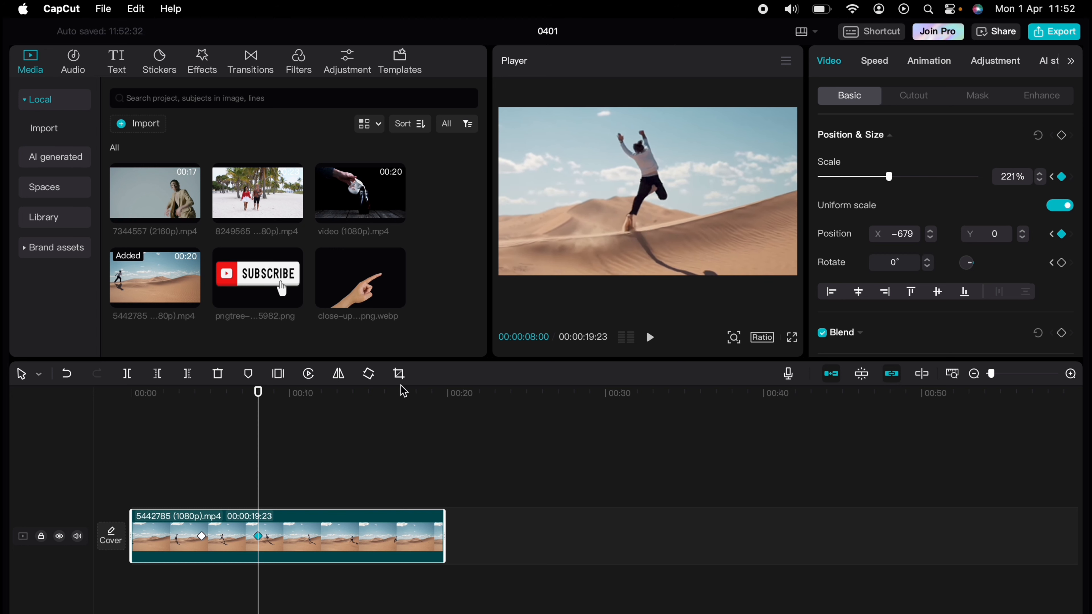
Add a Position & Size keyframe at 00:00:10:06 that holds the zoom, and play back the result
{"action": "key", "text": "space"}
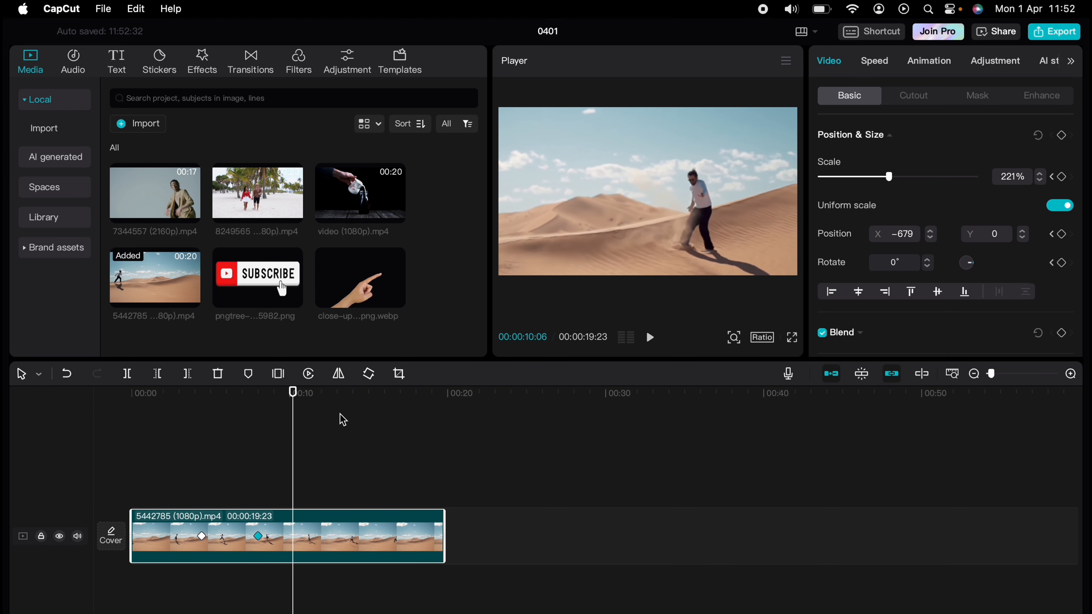
{"action": "left_click", "coordinate": [1062, 134]}
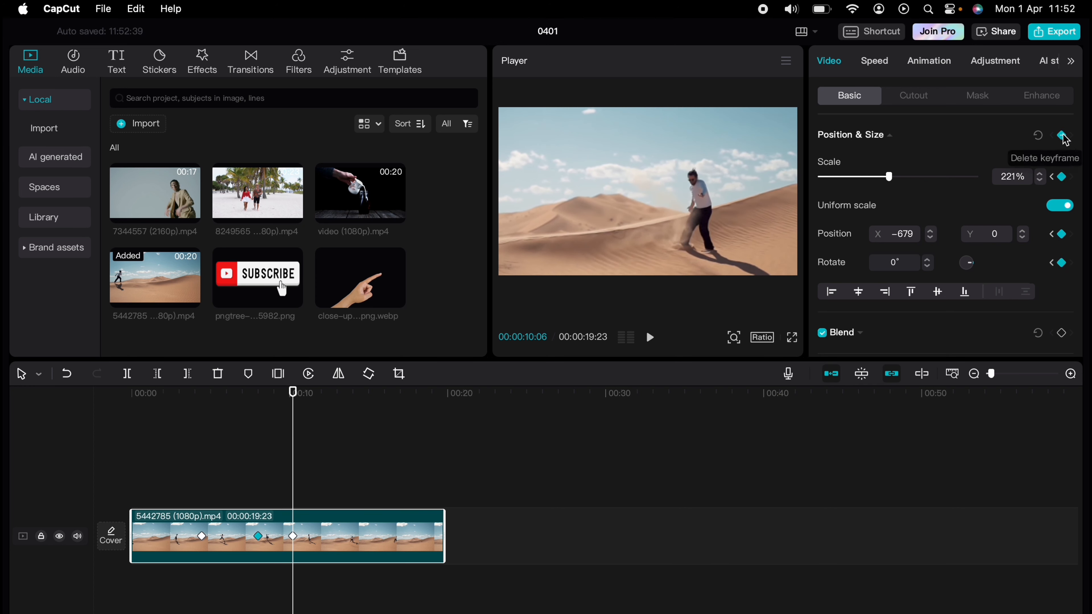
{"action": "left_click", "coordinate": [242, 470]}
{"action": "key", "text": "space"}
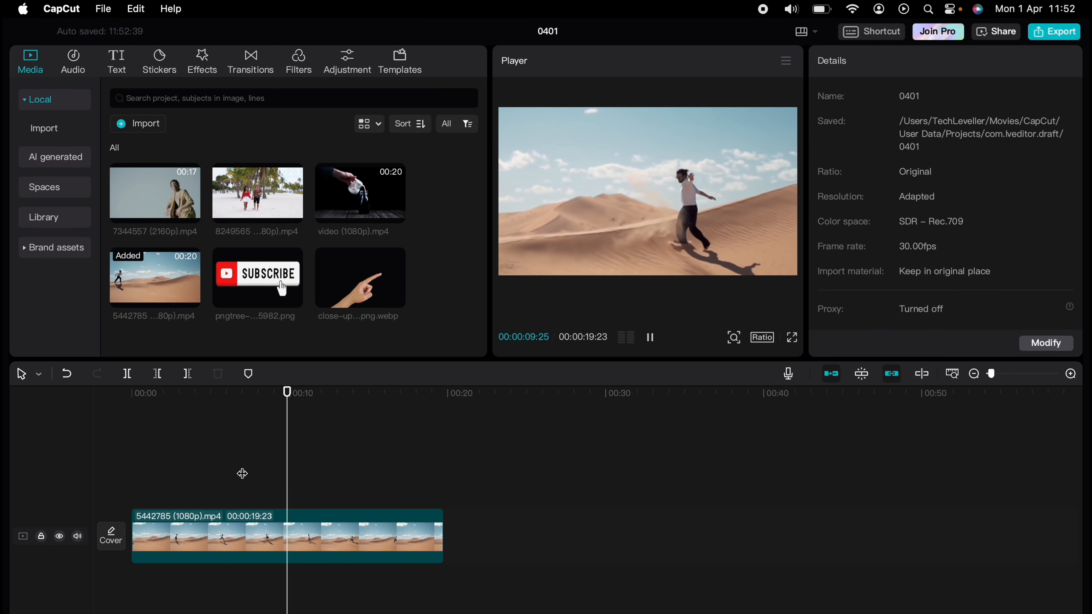
{"action": "key", "text": "space"}
Zoom the desert clip back out to 100% scale at 00:00:12:14 and move it back to fill the frame
{"action": "left_click", "coordinate": [329, 527]}
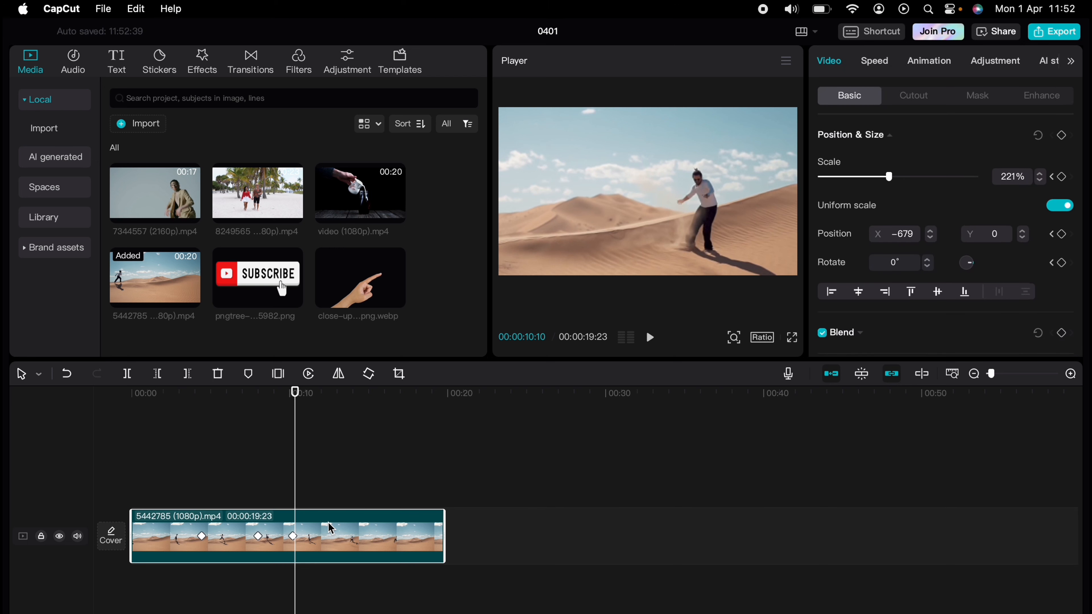
{"action": "left_click", "coordinate": [329, 525]}
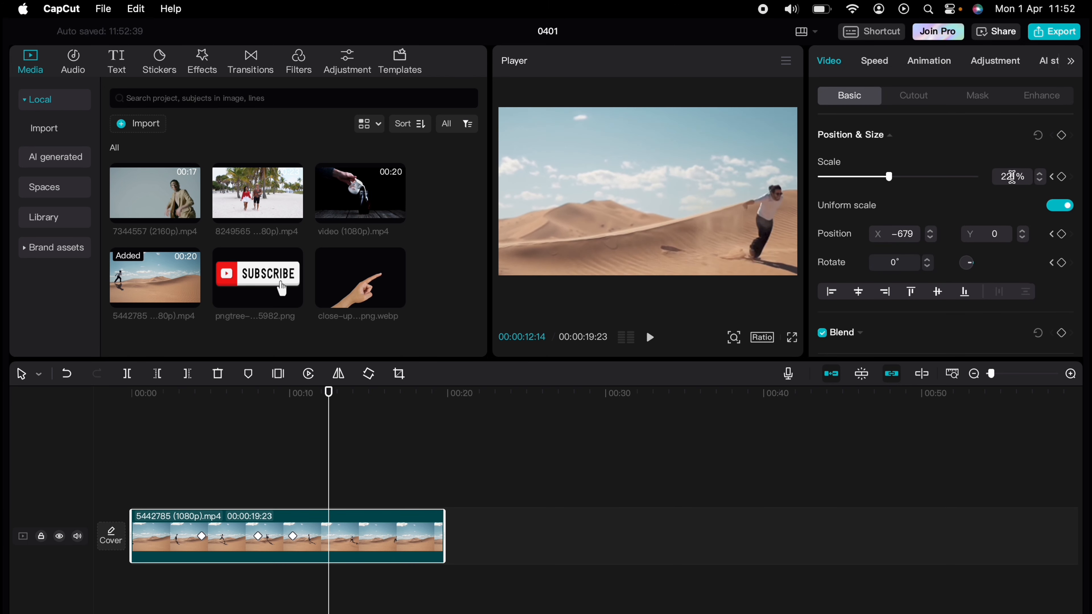
{"action": "left_click_drag", "start_coordinate": [888, 177], "coordinate": [880, 176]}
{"action": "left_click_drag", "start_coordinate": [694, 201], "coordinate": [619, 176]}
{"action": "left_click_drag", "start_coordinate": [880, 177], "coordinate": [869, 177]}
{"action": "left_click_drag", "start_coordinate": [664, 198], "coordinate": [722, 178]}
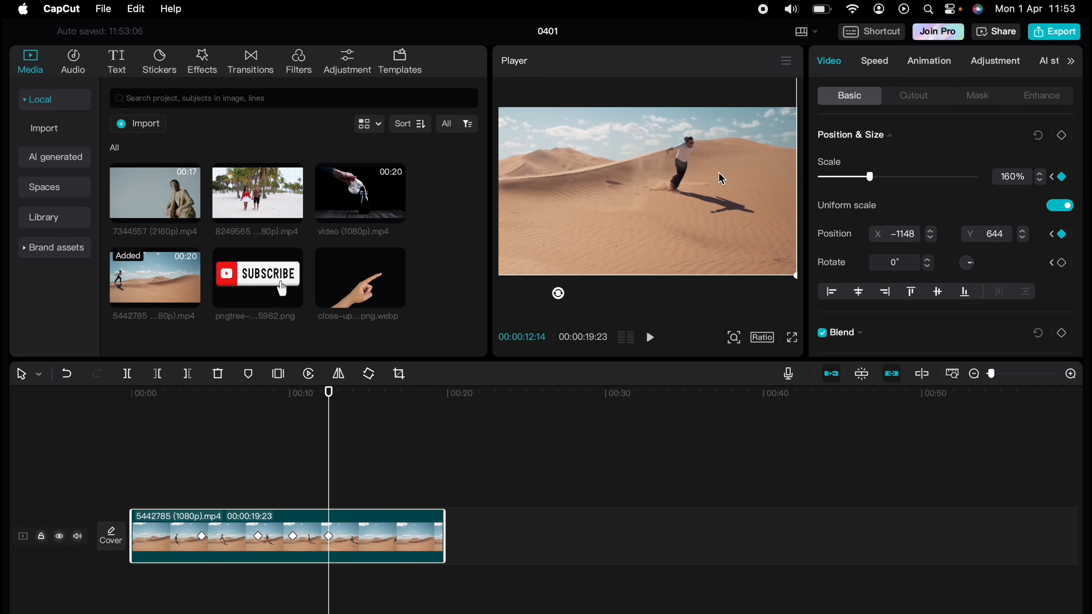
{"action": "left_click_drag", "start_coordinate": [870, 177], "coordinate": [856, 179]}
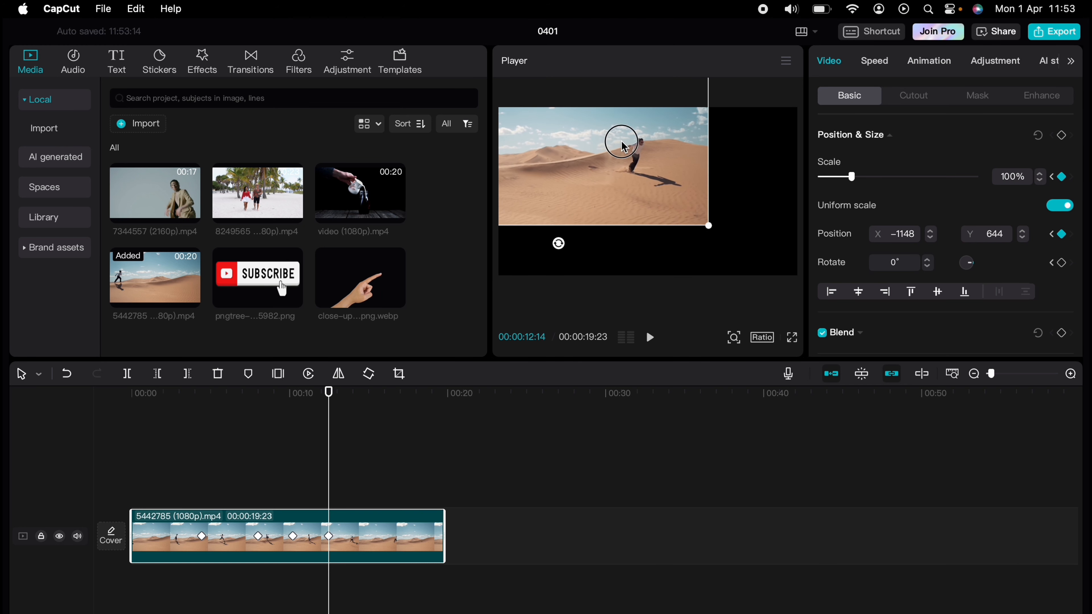
{"action": "left_click_drag", "start_coordinate": [624, 147], "coordinate": [719, 197]}
Play back the desert clip to review the zoom in and zoom out
{"action": "left_click", "coordinate": [193, 478]}
{"action": "key", "text": "space"}
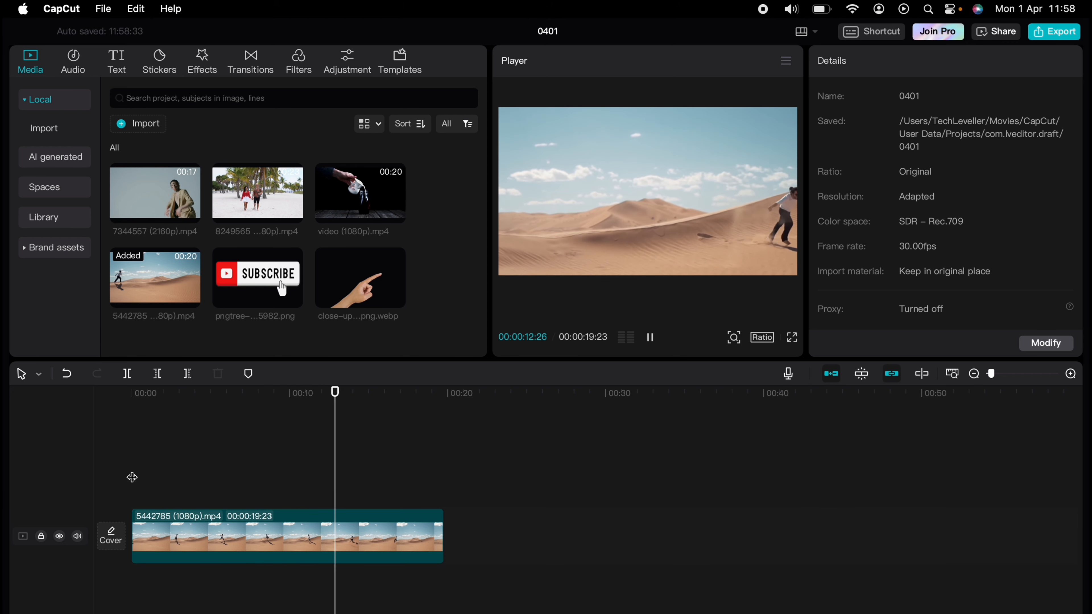
{"action": "key", "text": "space"}
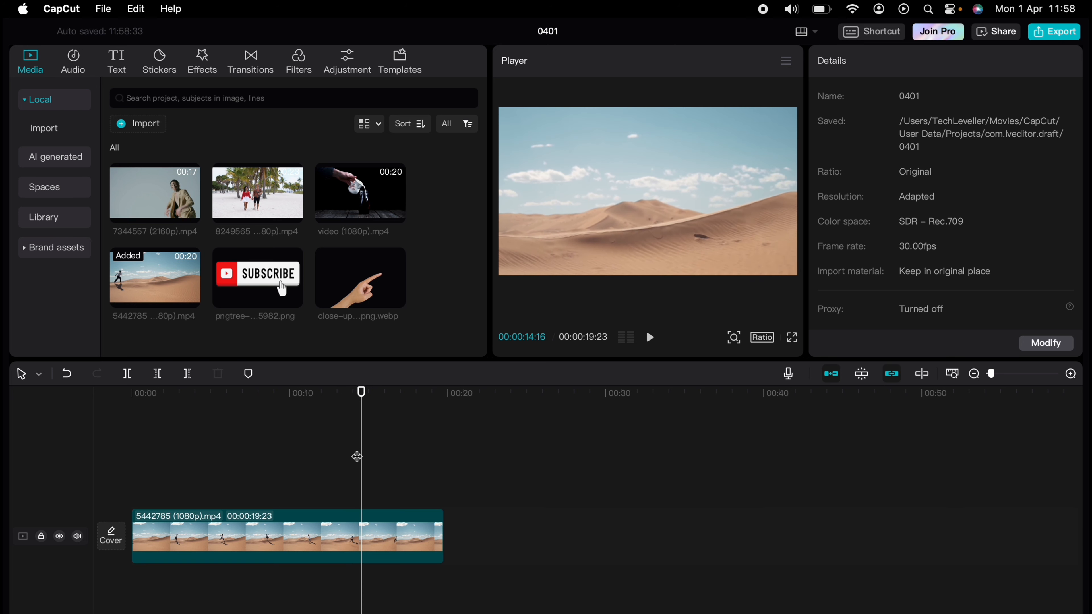
Add a Position & Size keyframe at 00:00:09:05 and shift the desert clip to X -538, Y 0 at 00:00:11:15
{"action": "left_click_drag", "start_coordinate": [357, 457], "coordinate": [277, 442]}
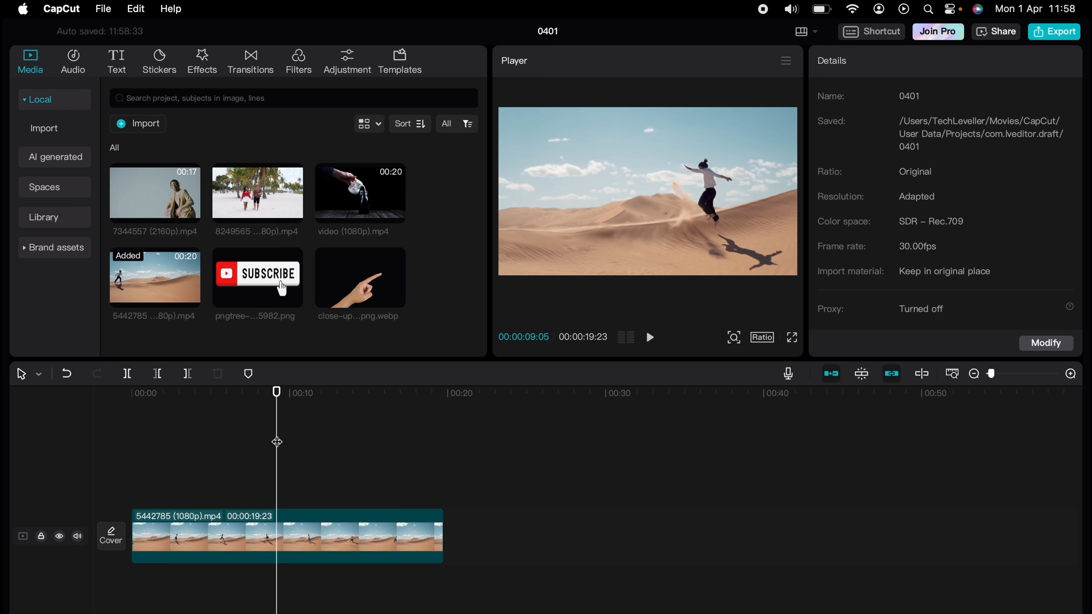
{"action": "left_click", "coordinate": [310, 527]}
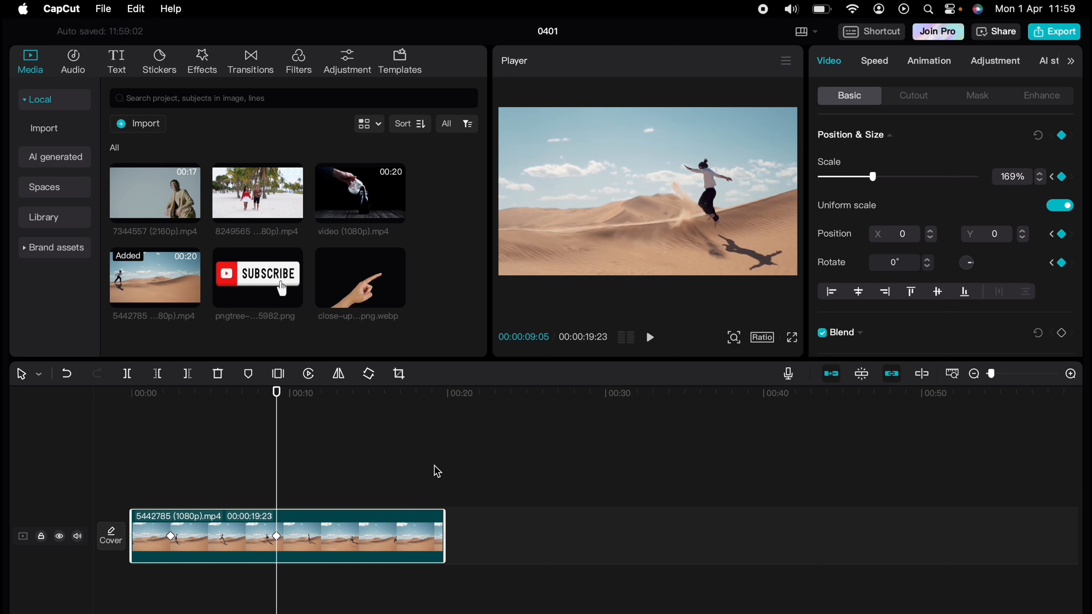
{"action": "left_click_drag", "start_coordinate": [280, 454], "coordinate": [314, 464]}
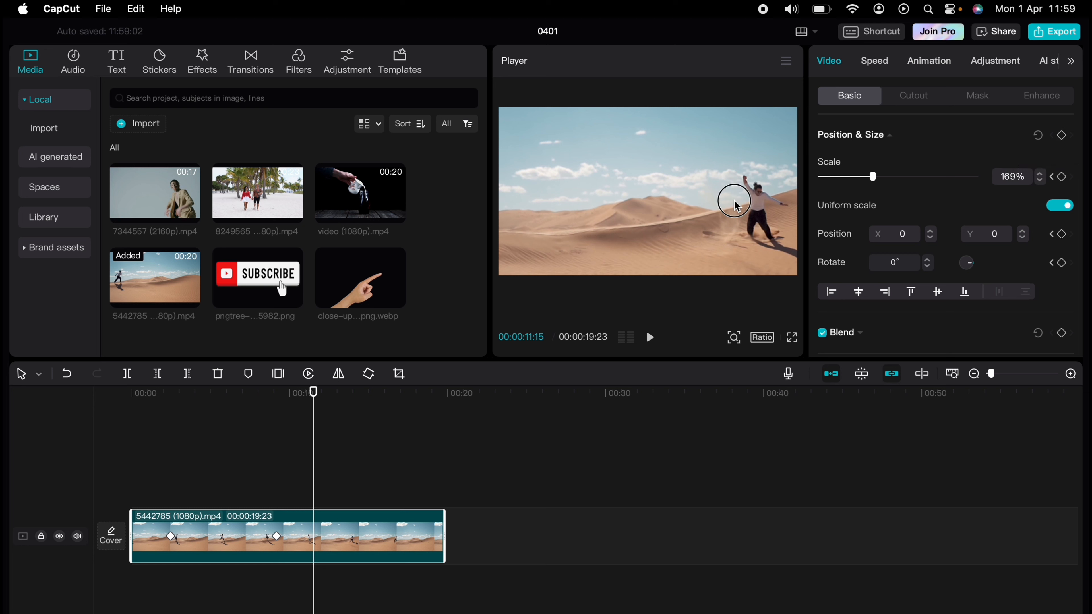
{"action": "left_click_drag", "start_coordinate": [735, 206], "coordinate": [693, 206]}
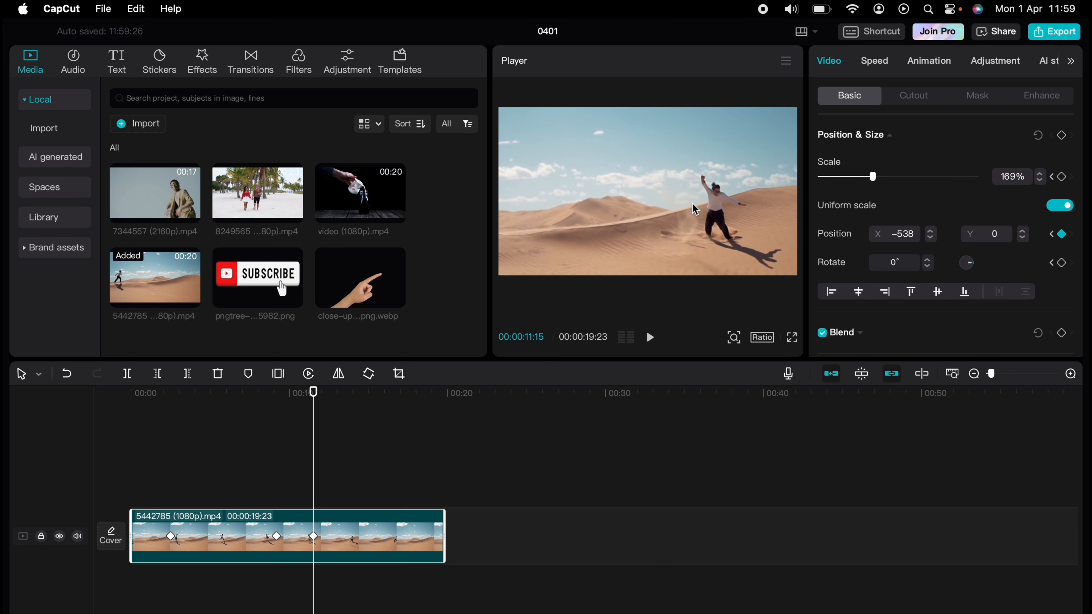
Follow the runner by shifting the desert clip to X -873 at 00:00:13:07 and X -1329 at 00:00:14:00
{"action": "left_click_drag", "start_coordinate": [313, 416], "coordinate": [341, 424]}
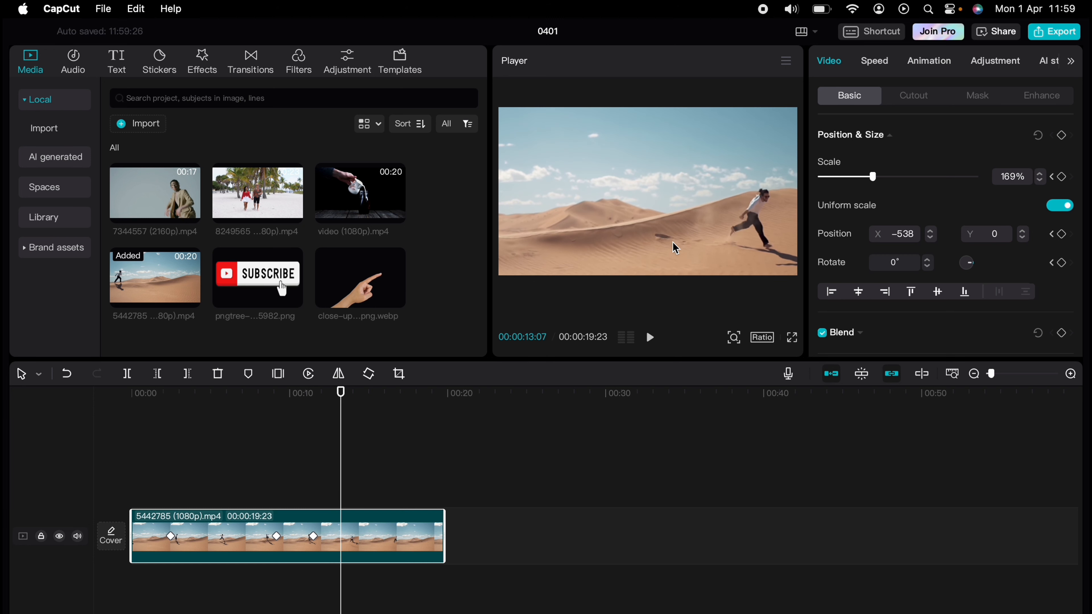
{"action": "left_click_drag", "start_coordinate": [675, 248], "coordinate": [650, 251]}
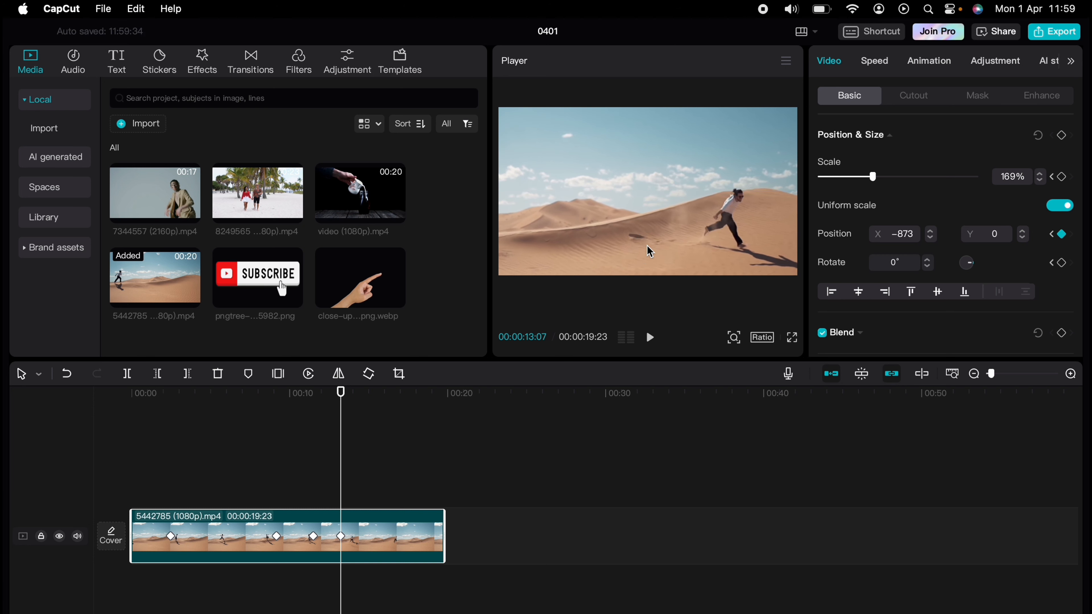
{"action": "key", "text": "space"}
{"action": "key", "text": "space"}
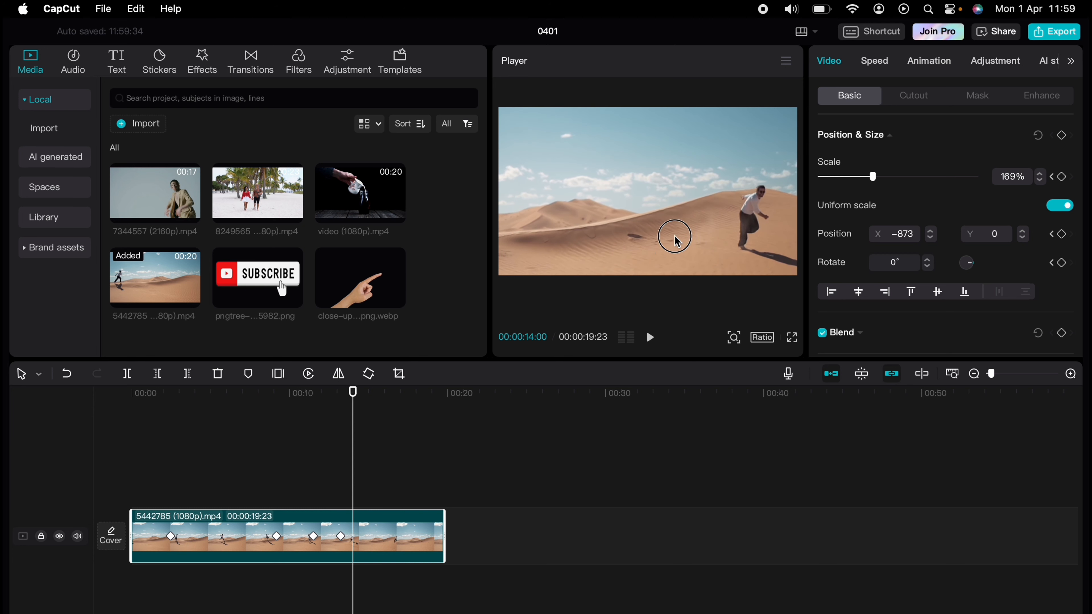
{"action": "left_click_drag", "start_coordinate": [651, 241], "coordinate": [657, 238]}
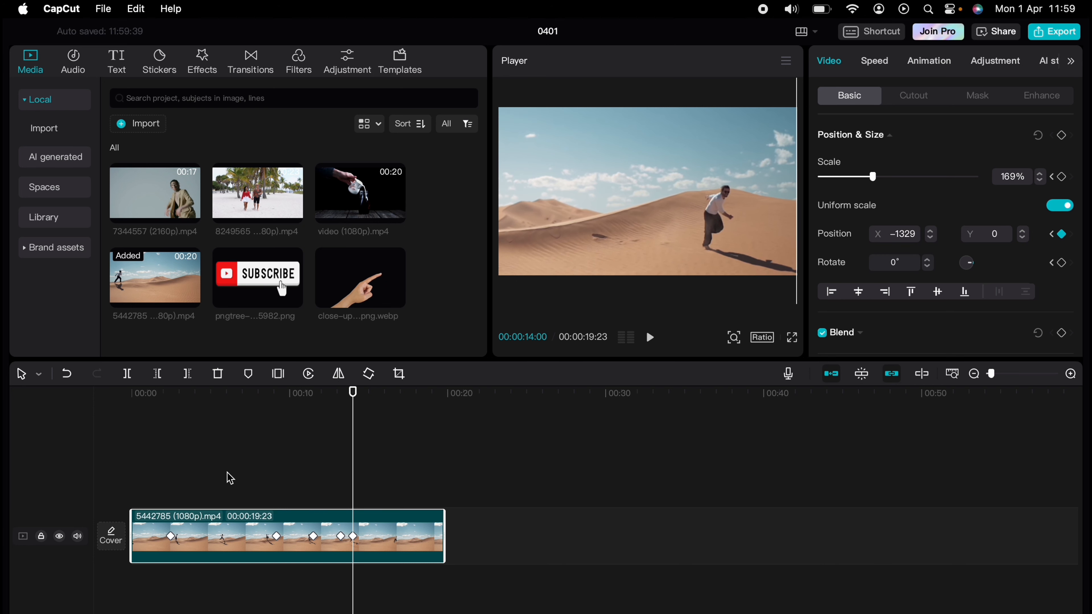
Play back the desert clip from its beginning to review the tracking movement
{"action": "left_click", "coordinate": [167, 473]}
{"action": "key", "text": "space"}
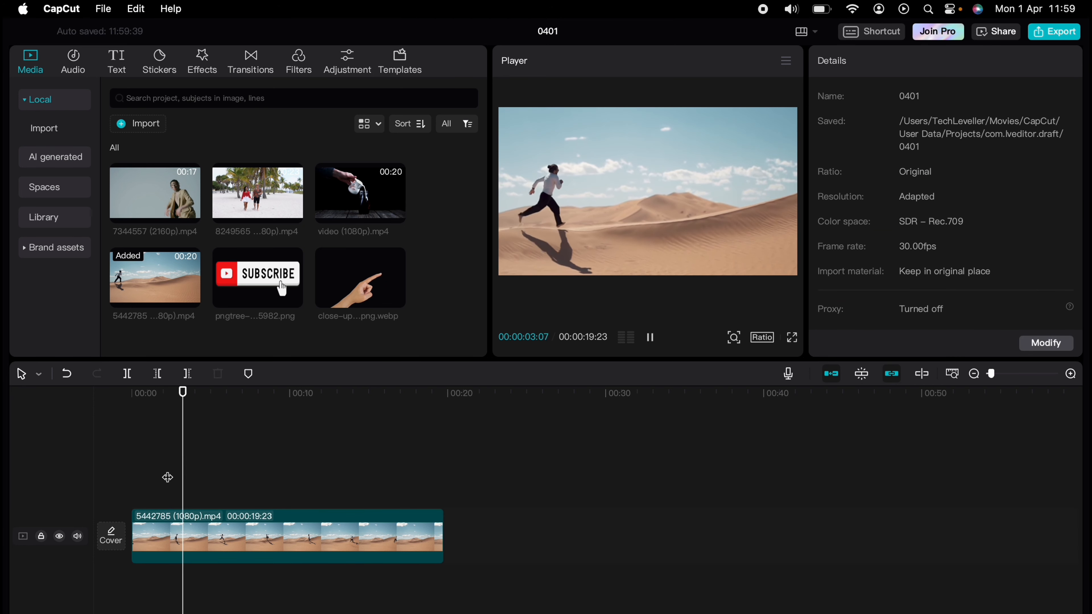
{"action": "left_click", "coordinate": [137, 476]}
{"action": "key", "text": "space"}
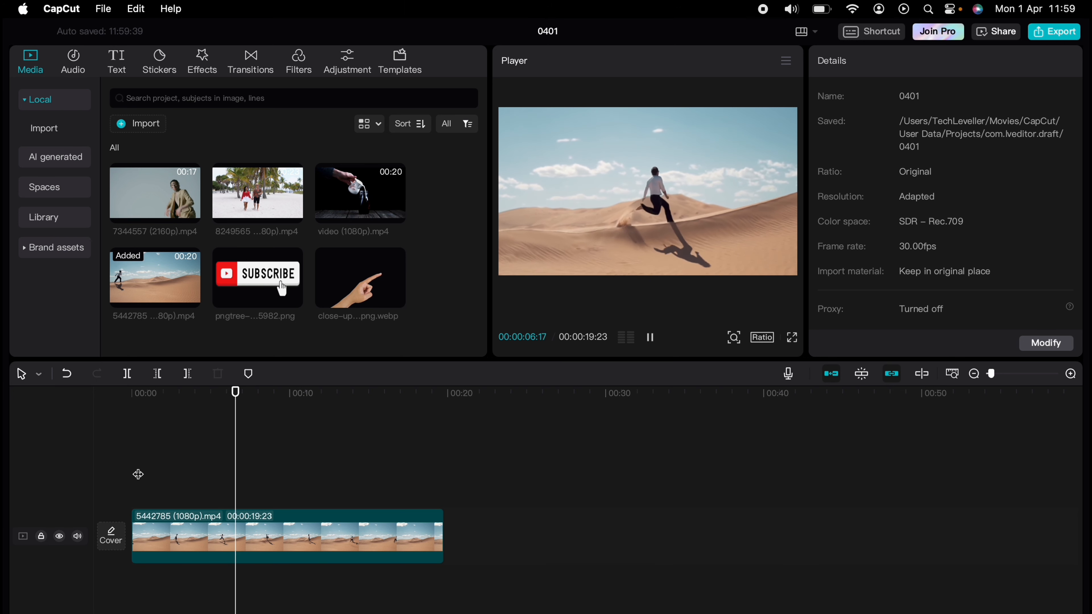
Retime the desert clip's last two position keyframes, moving the 00:00:13:07 one slightly earlier and the 00:00:14:00 one later
{"action": "left_click", "coordinate": [357, 521]}
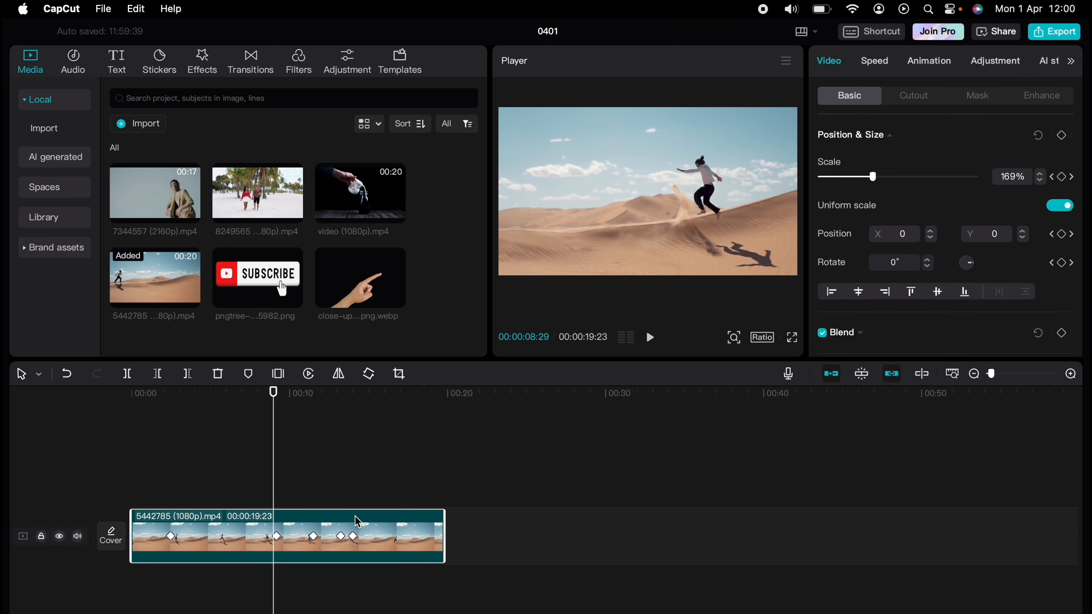
{"action": "left_click", "coordinate": [342, 536]}
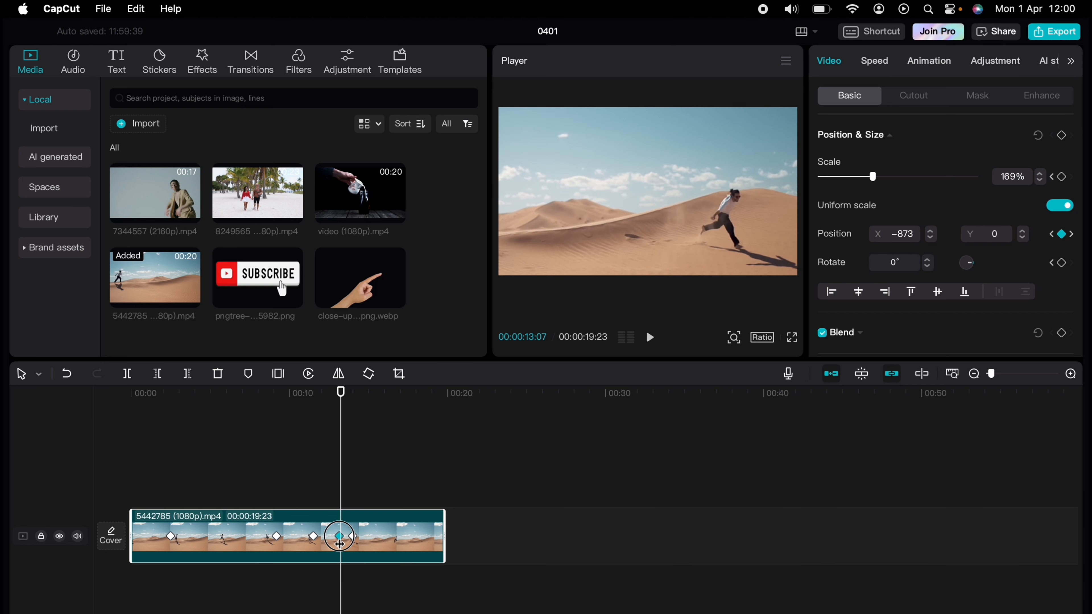
{"action": "mouse_move", "coordinate": [338, 465]}
{"action": "left_mouse_down"}
{"action": "mouse_move", "coordinate": [360, 467]}
{"action": "mouse_move", "coordinate": [332, 460]}
{"action": "left_mouse_up"}
{"action": "left_click", "coordinate": [354, 536]}
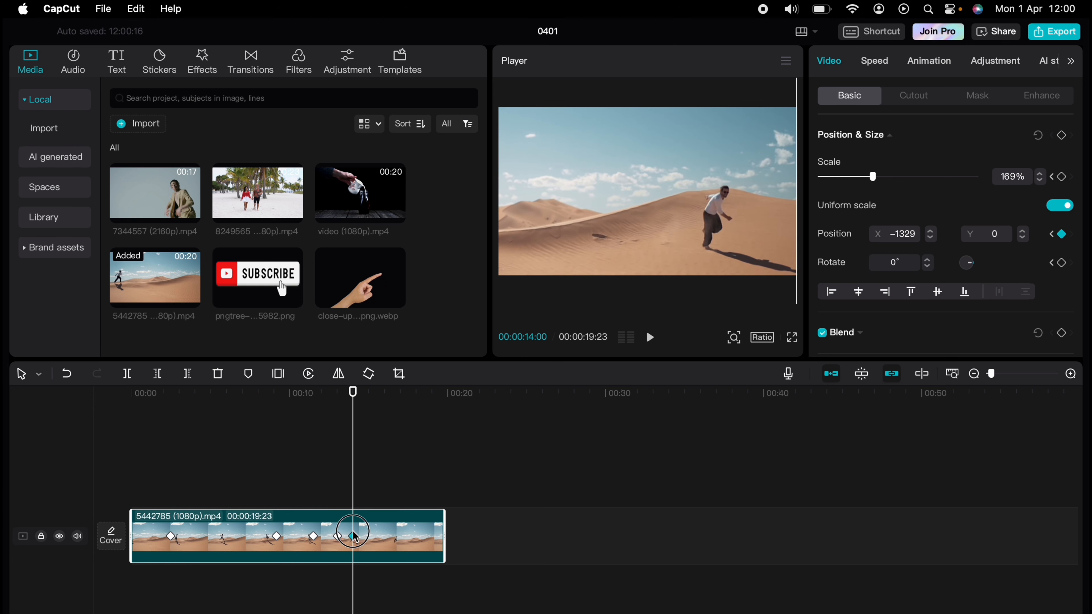
{"action": "left_click_drag", "start_coordinate": [355, 538], "coordinate": [369, 539]}
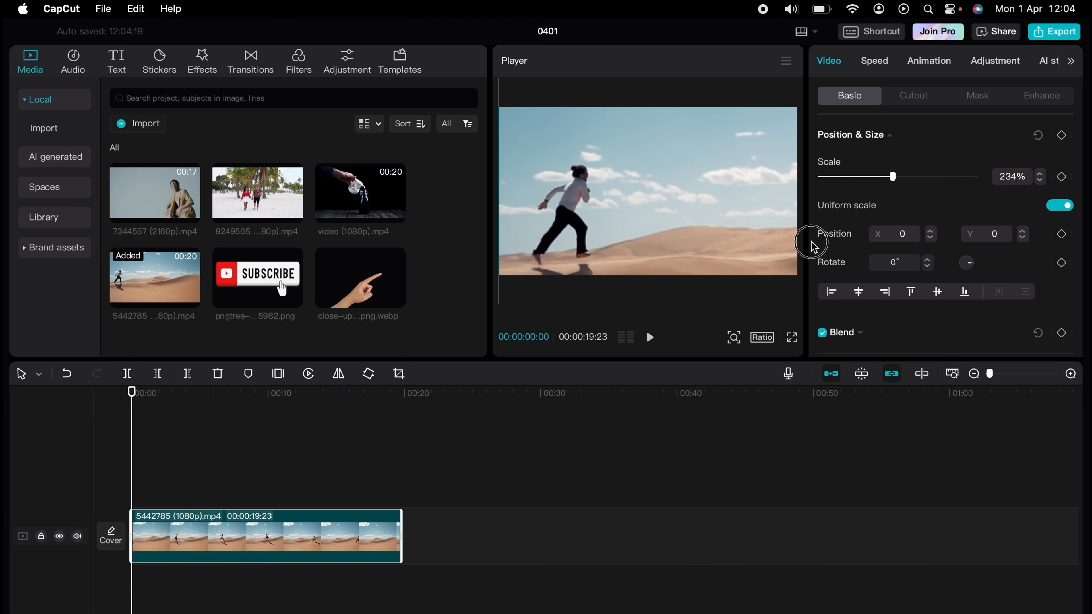
Frame the runner at the clip's start with scale 256% and position X 2986, Y -237
{"action": "left_click", "coordinate": [1039, 174]}
{"action": "left_click", "coordinate": [1040, 174]}
{"action": "left_click", "coordinate": [1038, 174]}
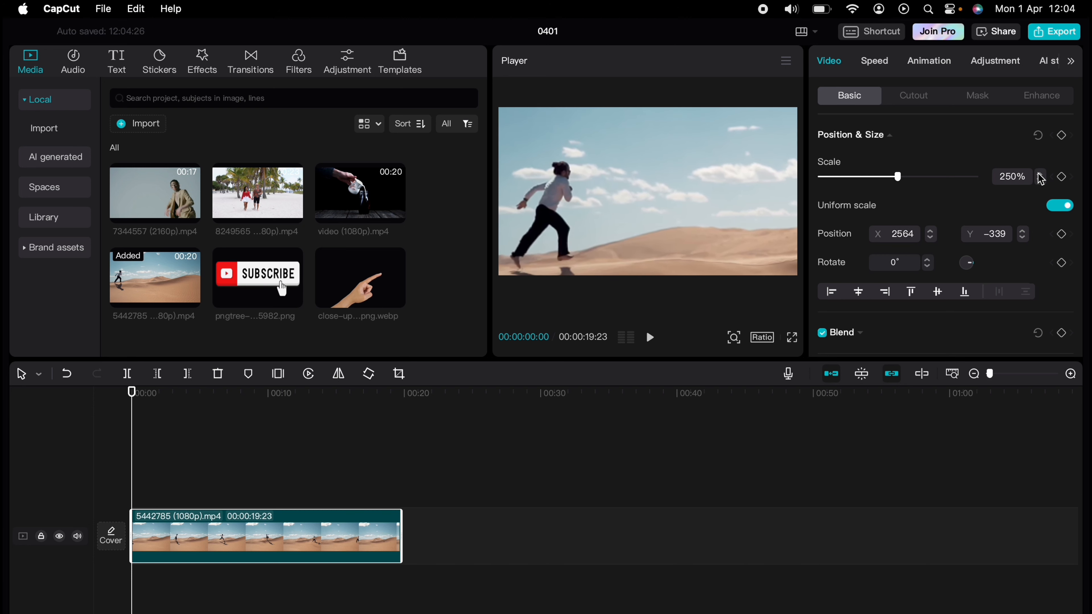
{"action": "left_click", "coordinate": [665, 210]}
{"action": "left_click_drag", "start_coordinate": [665, 210], "coordinate": [690, 202]}
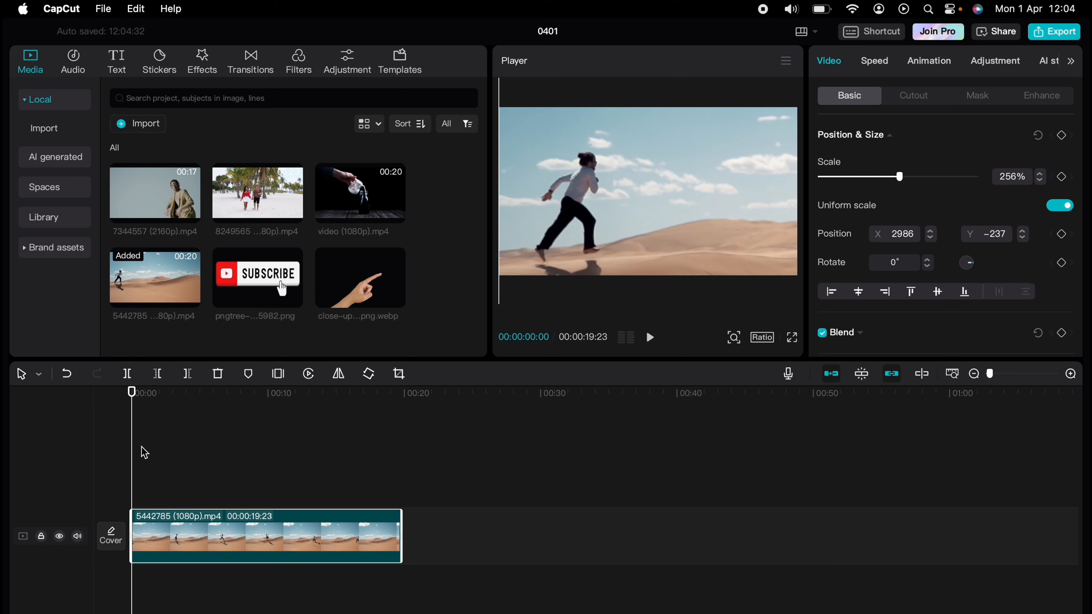
Add Position & Size keyframes at 00:00:00:00 and 00:00:01:18 that hold the framing on the runner
{"action": "mouse_move", "coordinate": [135, 437]}
{"action": "left_mouse_down"}
{"action": "mouse_move", "coordinate": [213, 437]}
{"action": "mouse_move", "coordinate": [121, 427]}
{"action": "mouse_move", "coordinate": [155, 430]}
{"action": "left_mouse_up"}
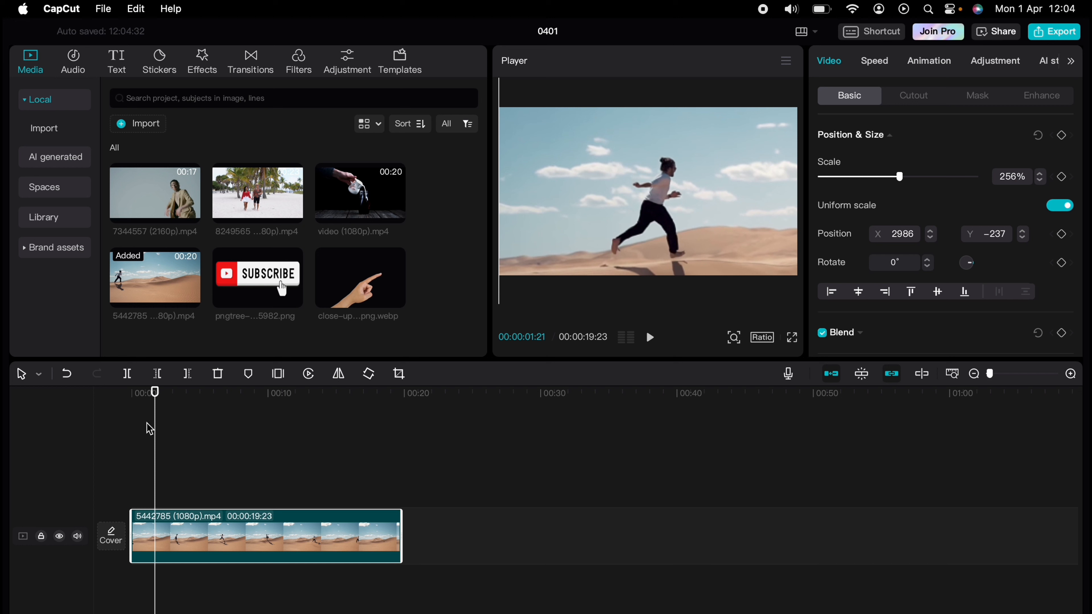
{"action": "left_click_drag", "start_coordinate": [154, 428], "coordinate": [120, 430]}
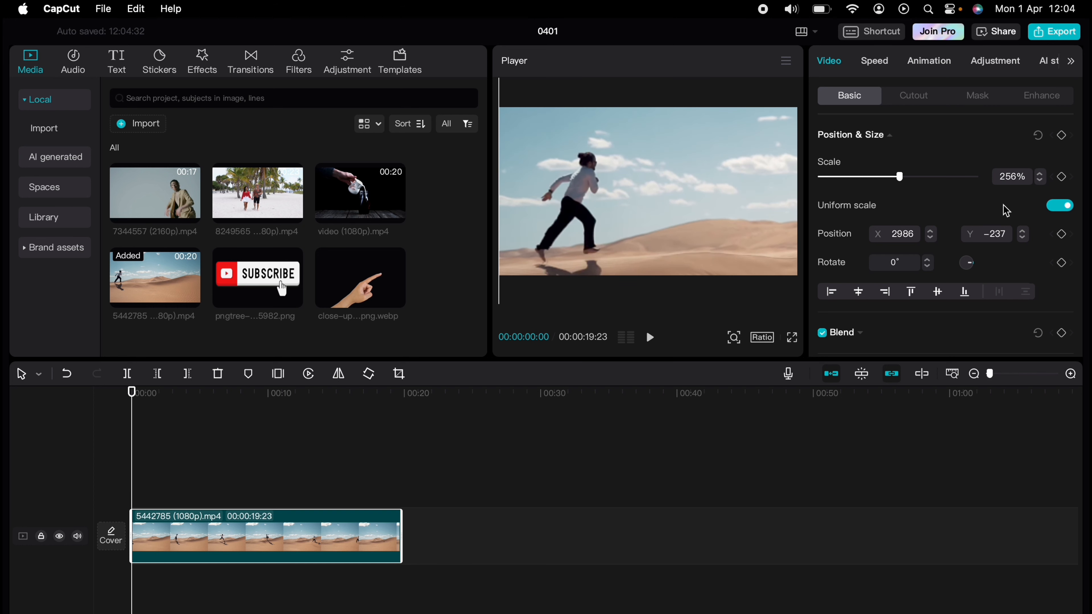
{"action": "left_click", "coordinate": [1062, 135]}
{"action": "left_click_drag", "start_coordinate": [131, 427], "coordinate": [154, 427]}
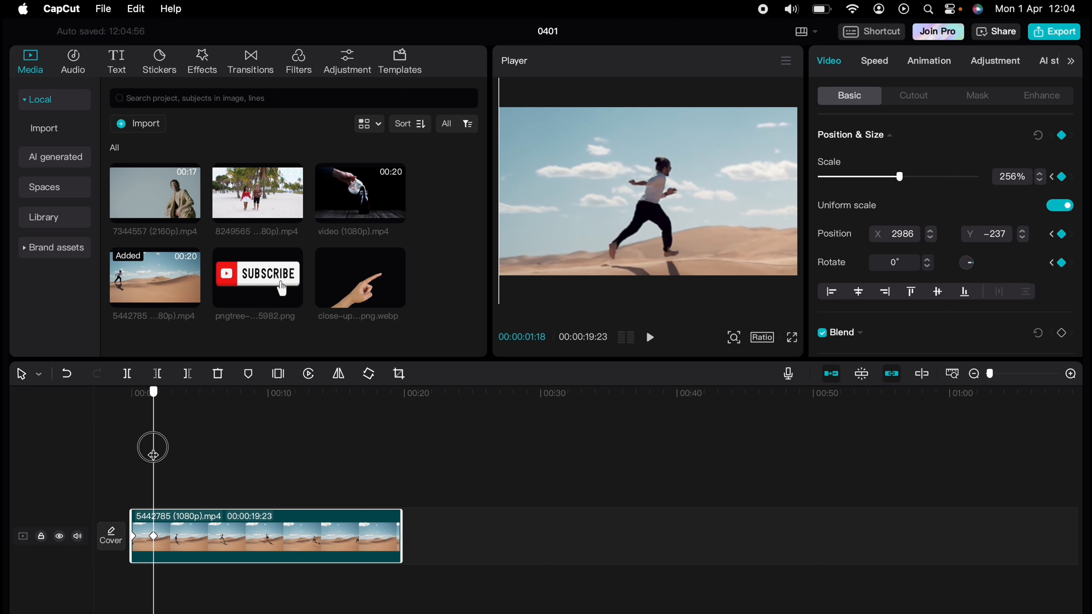
Recentre the runner by moving the clip to X 2045, Y -213 at 00:00:03:03 and X 930, Y -170 at 00:00:04:25
{"action": "left_click_drag", "start_coordinate": [153, 447], "coordinate": [173, 454]}
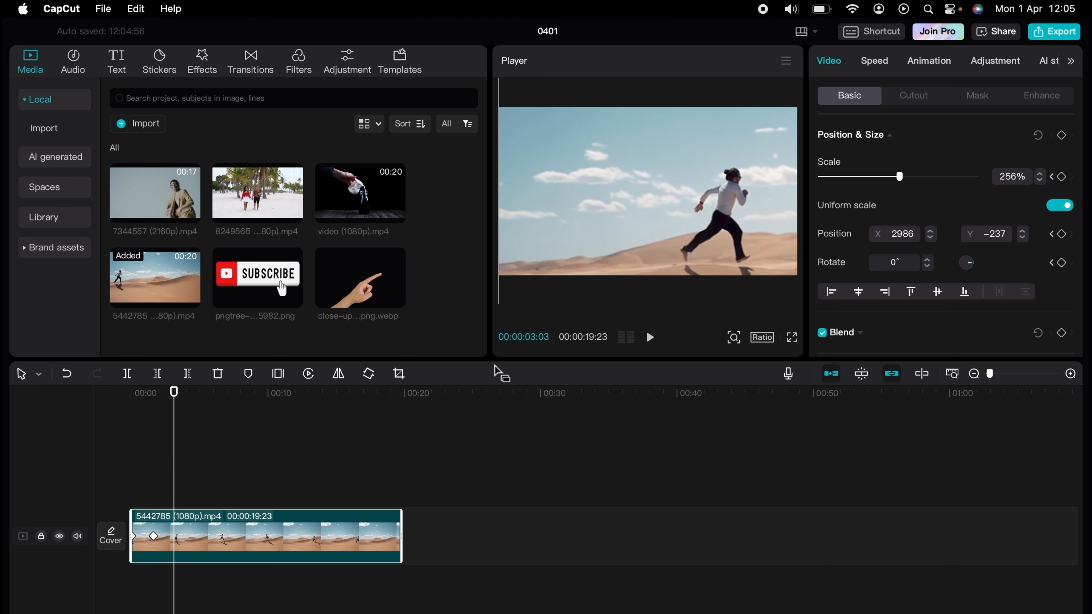
{"action": "left_click_drag", "start_coordinate": [656, 208], "coordinate": [612, 227]}
{"action": "left_click_drag", "start_coordinate": [179, 442], "coordinate": [197, 441]}
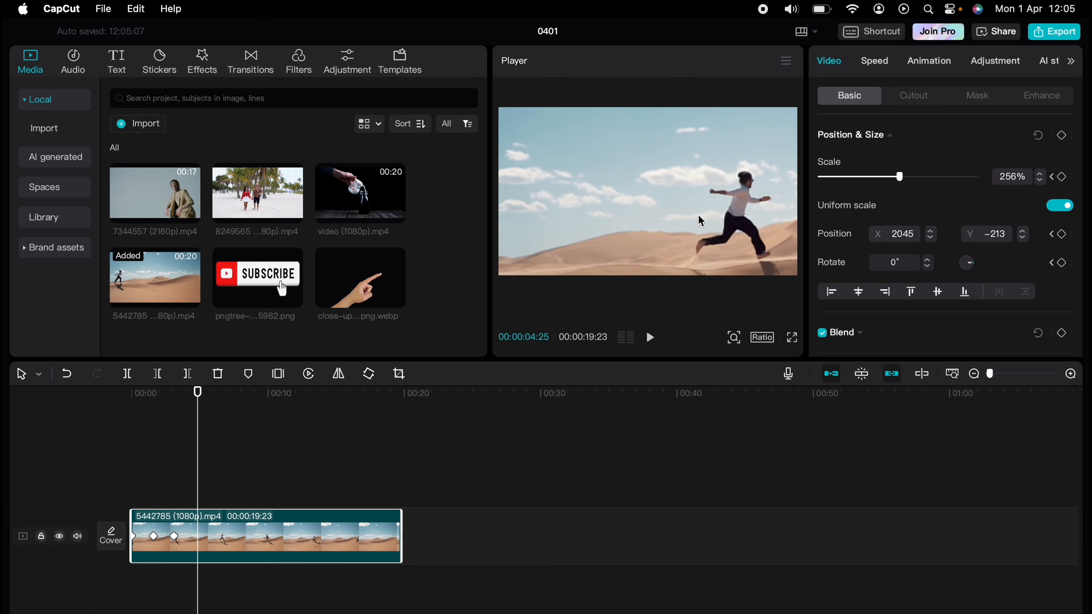
{"action": "left_click_drag", "start_coordinate": [699, 220], "coordinate": [615, 216]}
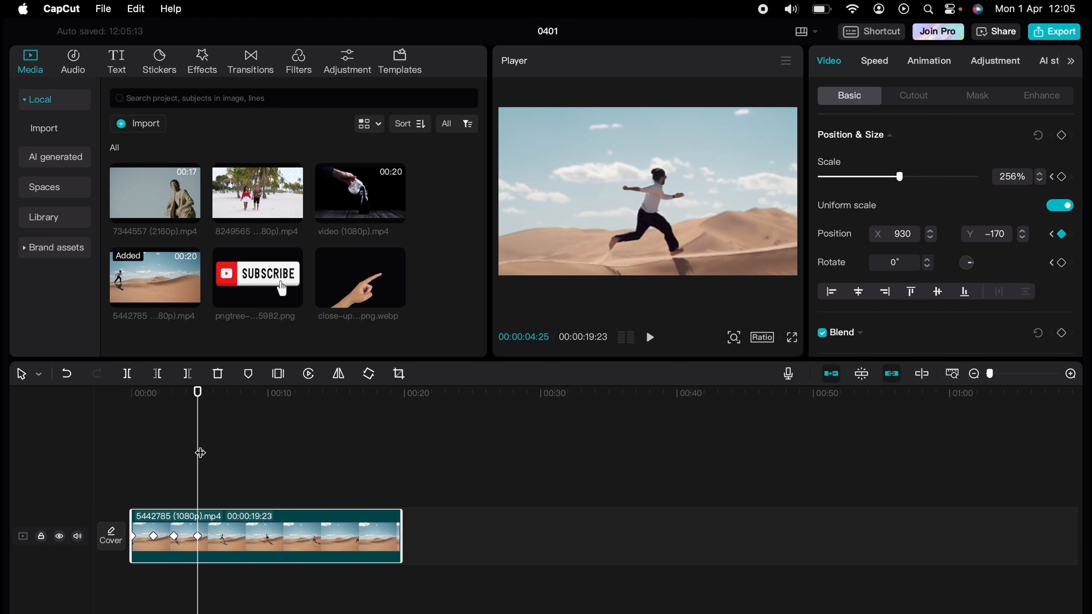
Reposition the clip to X -243, Y -208 at 00:00:06:21 and recentre the runner again at 00:00:09:00
{"action": "left_click_drag", "start_coordinate": [200, 452], "coordinate": [223, 447]}
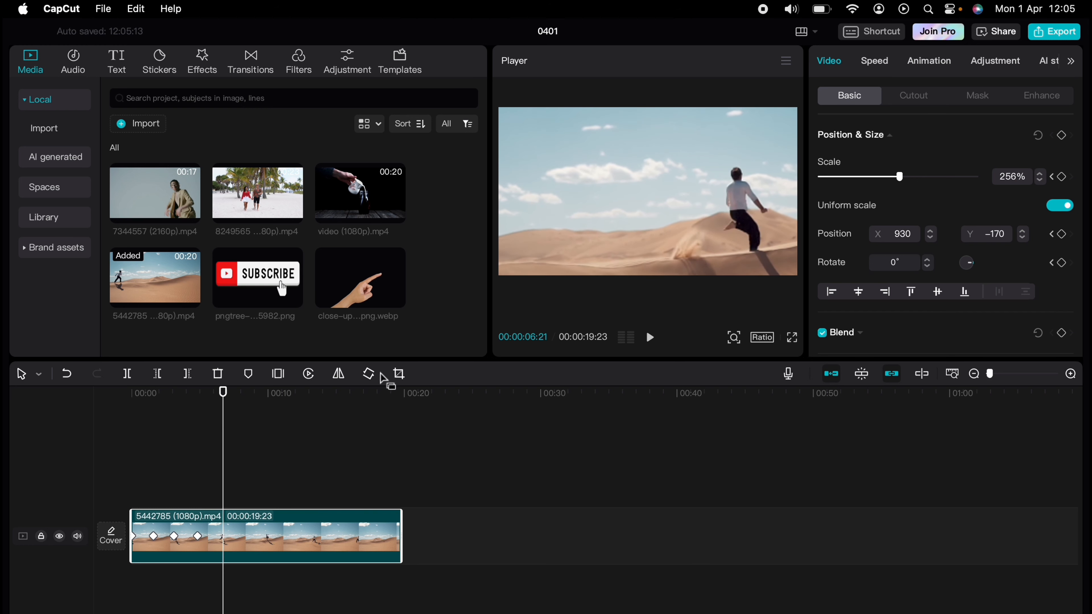
{"action": "left_click_drag", "start_coordinate": [665, 241], "coordinate": [633, 244]}
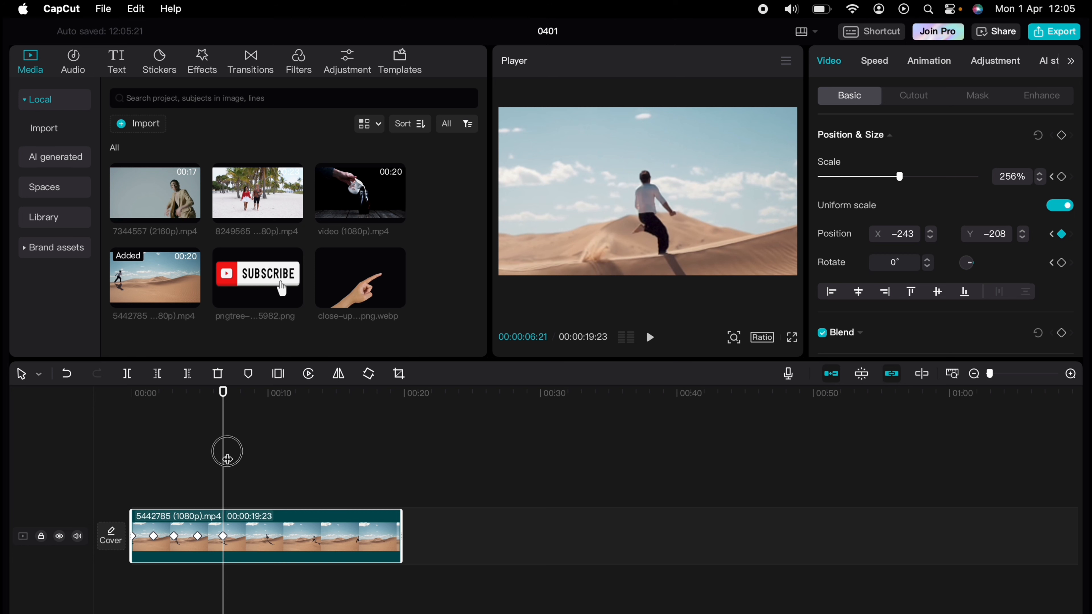
{"action": "left_click_drag", "start_coordinate": [227, 451], "coordinate": [254, 455]}
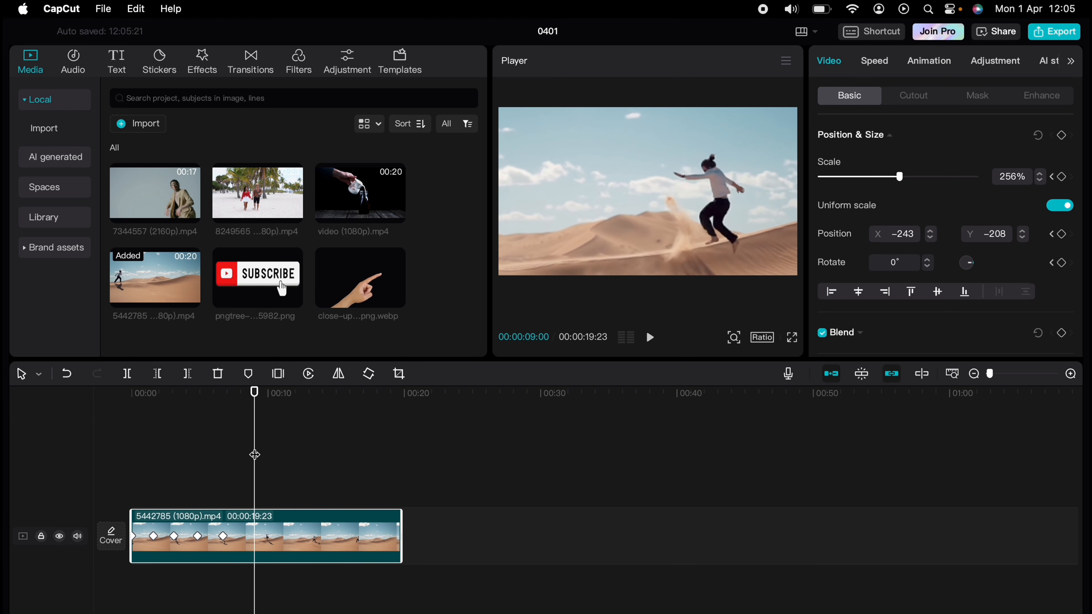
{"action": "left_click_drag", "start_coordinate": [689, 253], "coordinate": [652, 239]}
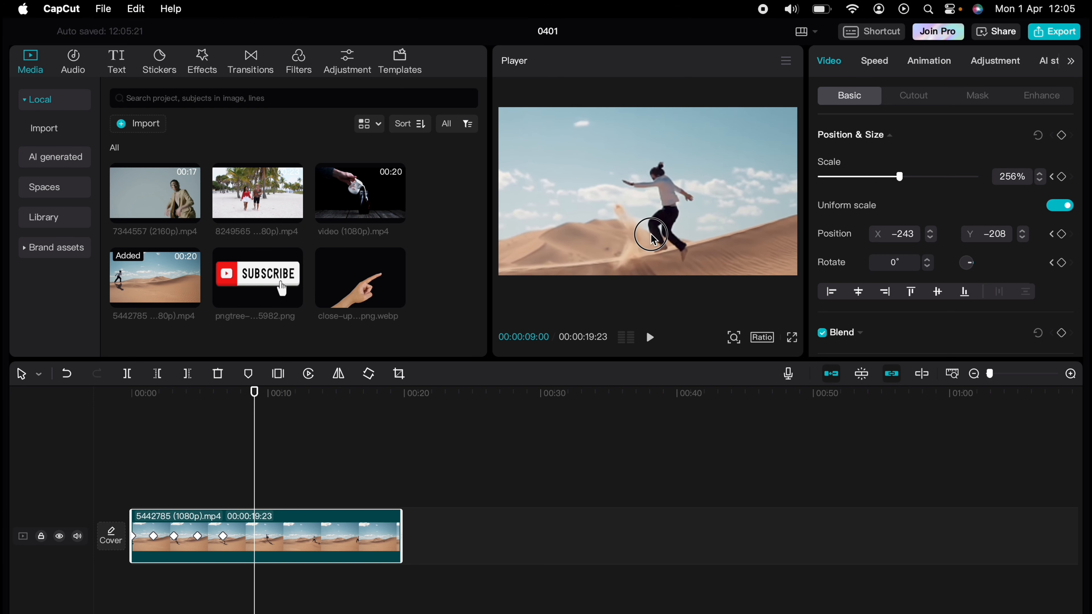
Keep tracking the runner with X -1455, Y 0 at 00:00:10:10 and two further position keyframes, the last at X -3036, Y 262
{"action": "left_click_drag", "start_coordinate": [254, 434], "coordinate": [272, 432]}
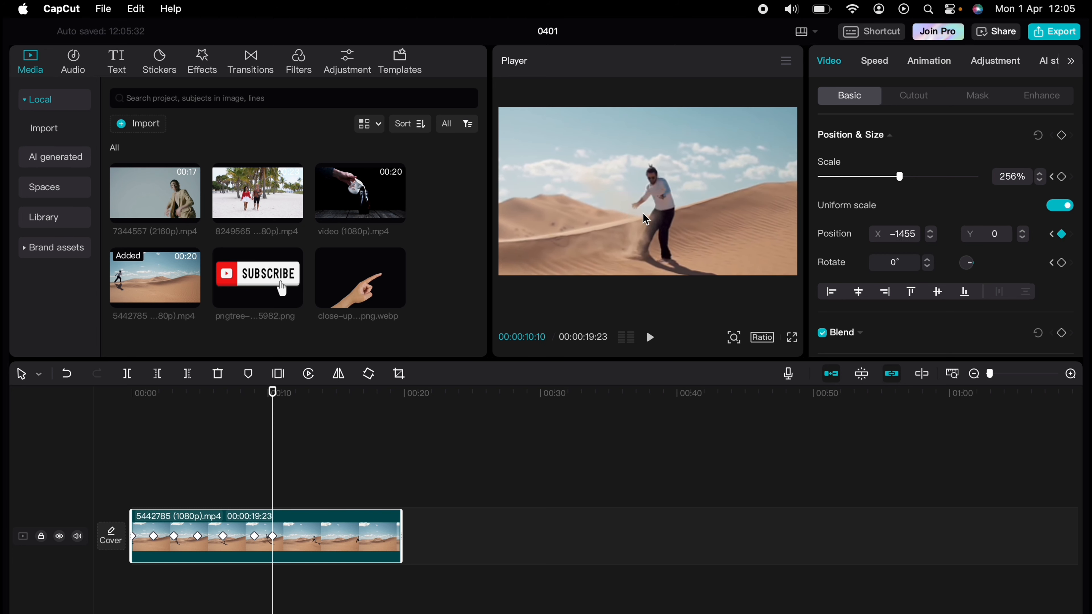
{"action": "left_click_drag", "start_coordinate": [275, 449], "coordinate": [293, 450]}
{"action": "left_click_drag", "start_coordinate": [677, 238], "coordinate": [676, 237]}
{"action": "left_click_drag", "start_coordinate": [293, 460], "coordinate": [318, 459]}
{"action": "left_click_drag", "start_coordinate": [740, 208], "coordinate": [675, 199]}
Play back the whole desert clip from the start to review the runner tracking
{"action": "left_click_drag", "start_coordinate": [319, 454], "coordinate": [110, 450]}
{"action": "key", "text": "space"}
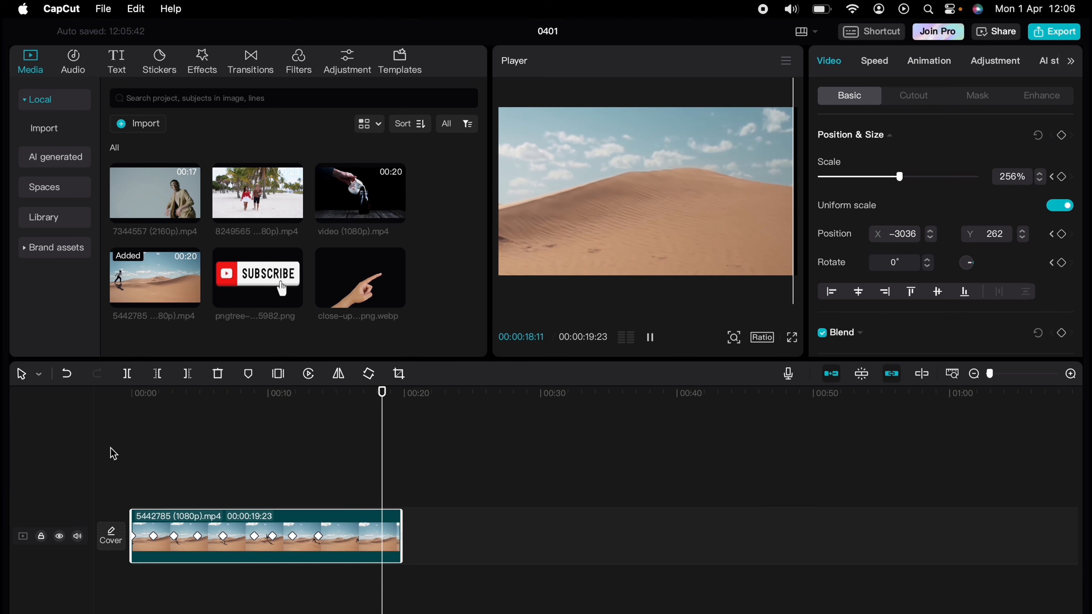
{"action": "key", "text": "space"}
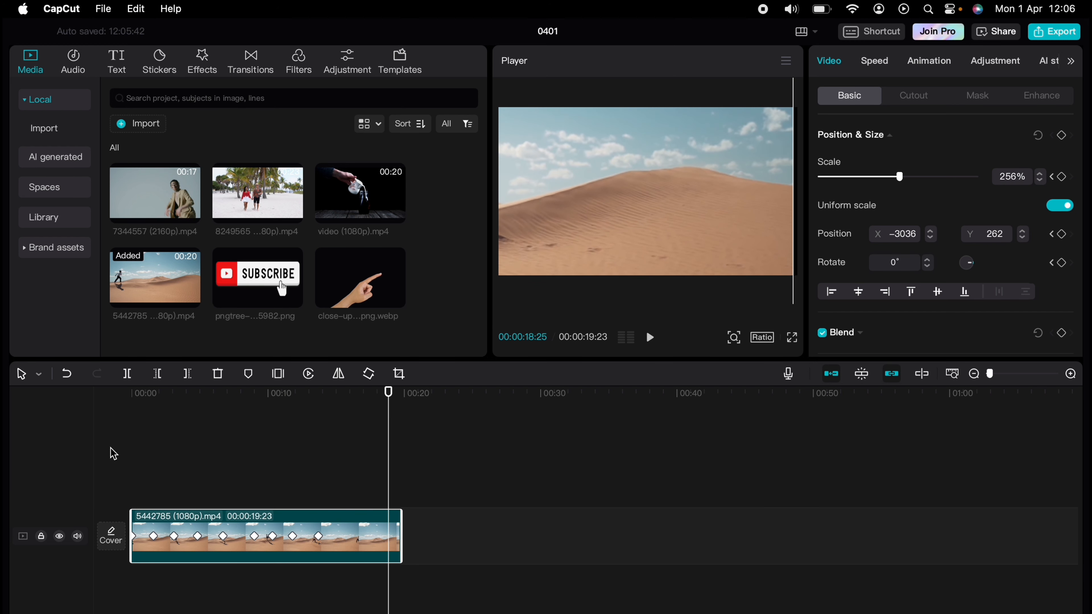
Shift the last position keyframe at 00:00:13:21 further along the desert clip and replay the ending from 00:00:11:25
{"action": "left_click", "coordinate": [318, 537]}
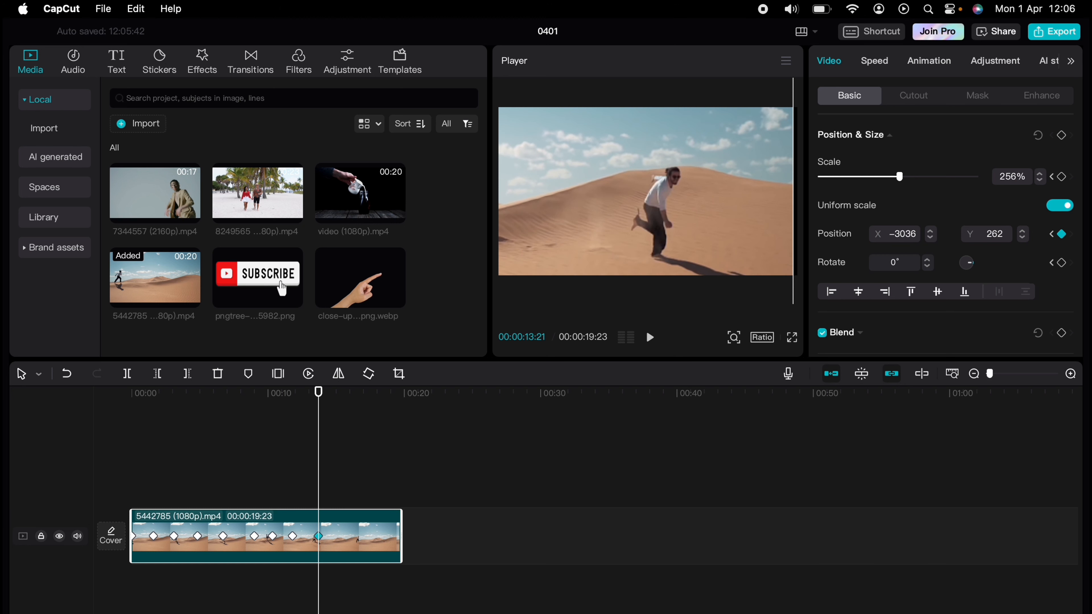
{"action": "left_click_drag", "start_coordinate": [318, 537], "coordinate": [344, 540]}
{"action": "left_click", "coordinate": [294, 472]}
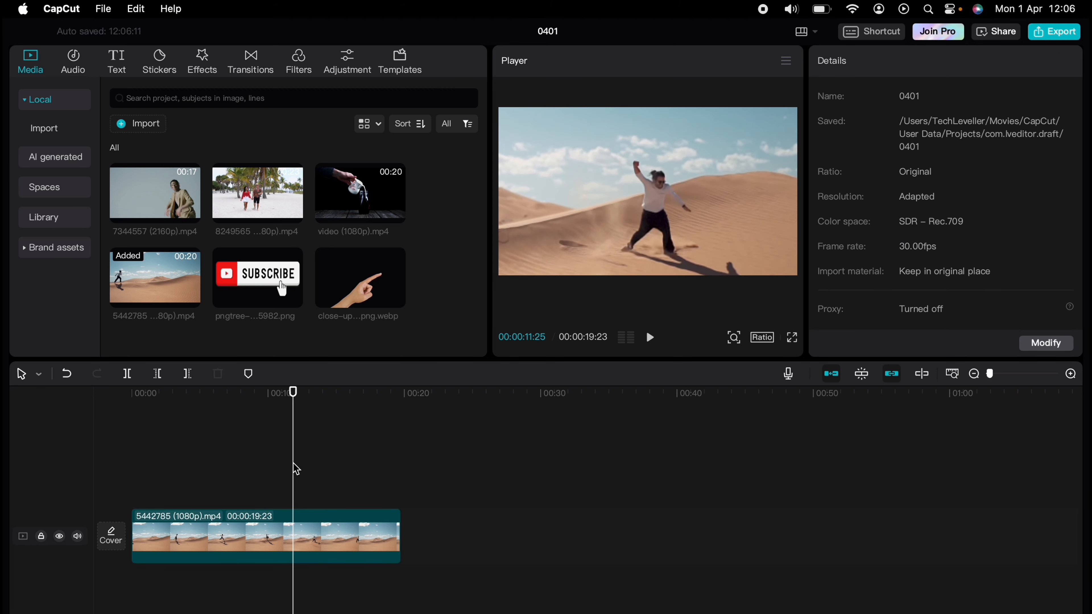
{"action": "key", "text": "space"}
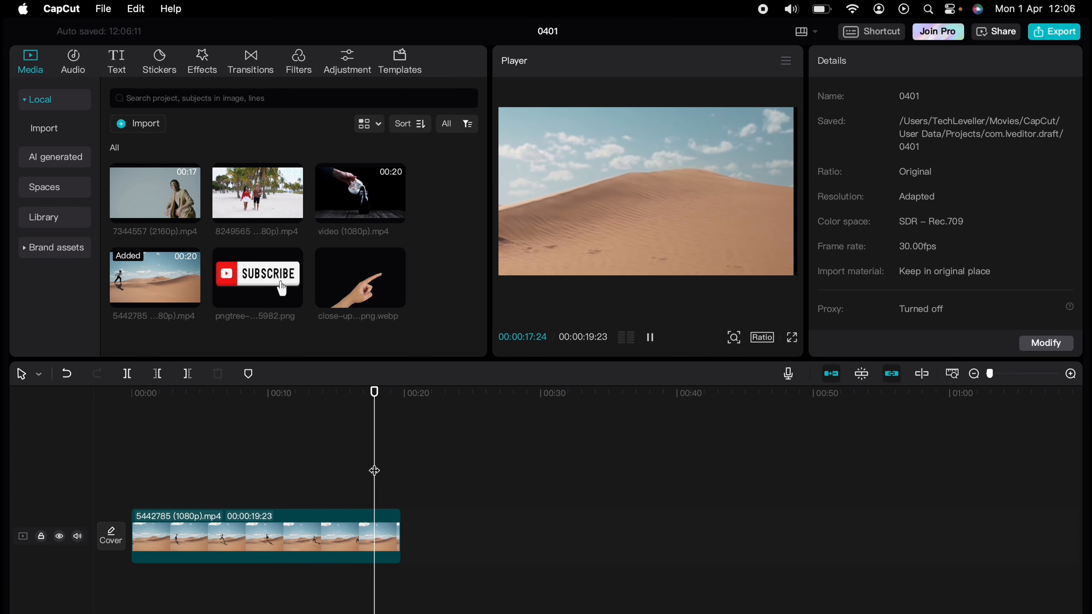
{"action": "left_click", "coordinate": [369, 468]}
{"action": "left_click_drag", "start_coordinate": [369, 468], "coordinate": [222, 457]}
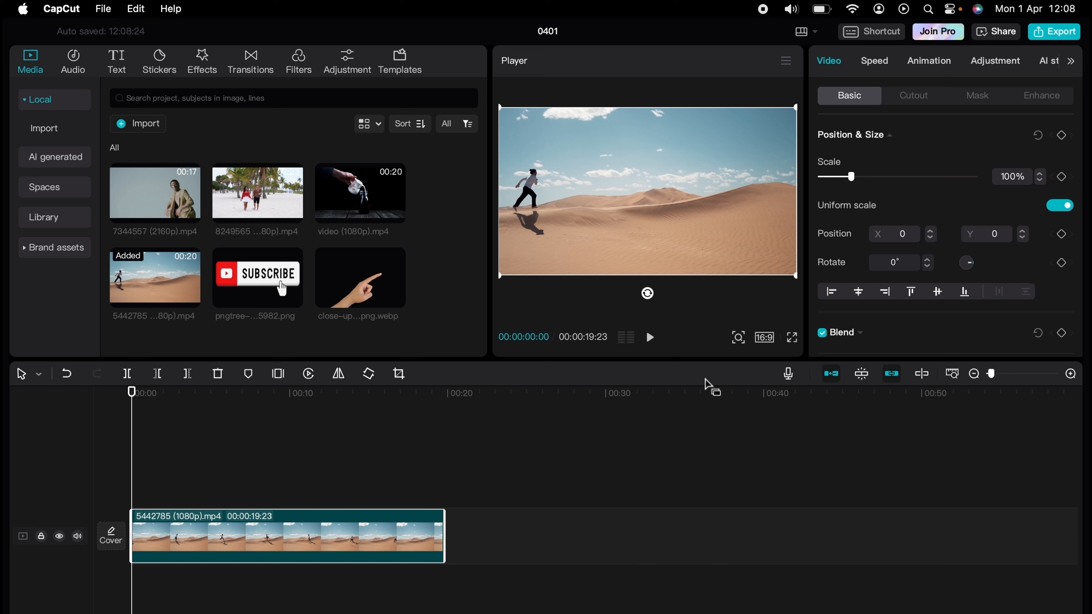
Set the aspect ratio to 9:16, scale the clip up to 485% and centre the runner at X 4159, Y -179
{"action": "left_click", "coordinate": [764, 338]}
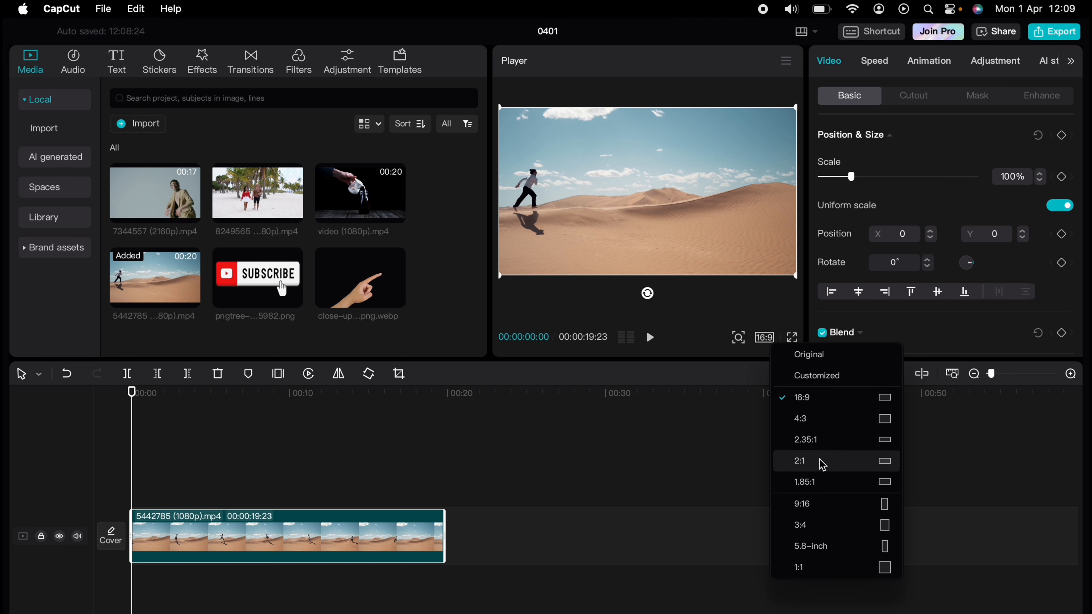
{"action": "left_click", "coordinate": [818, 505]}
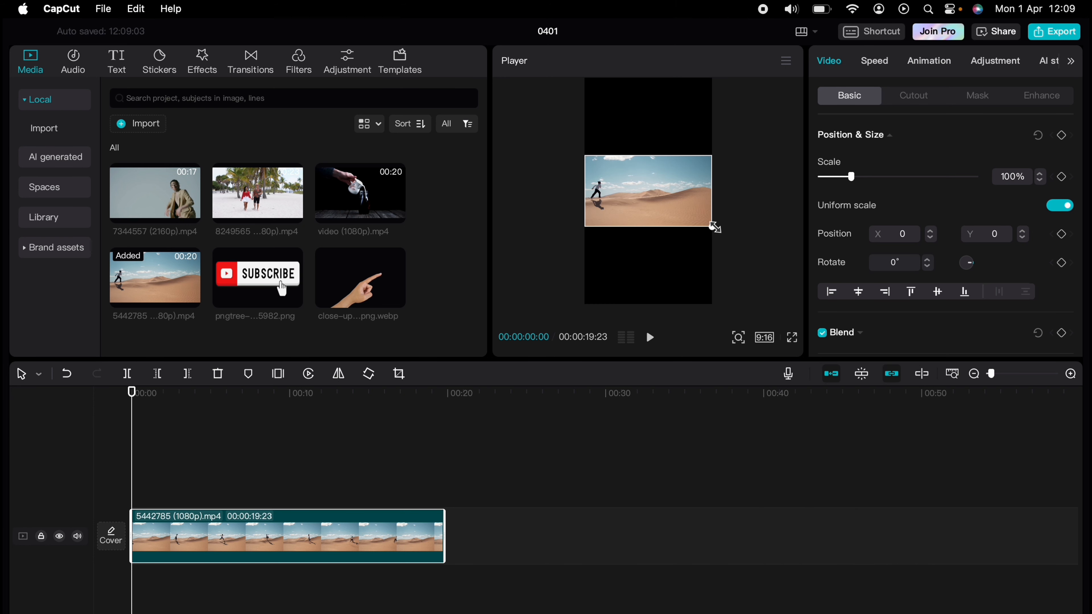
{"action": "left_click_drag", "start_coordinate": [714, 227], "coordinate": [1050, 466]}
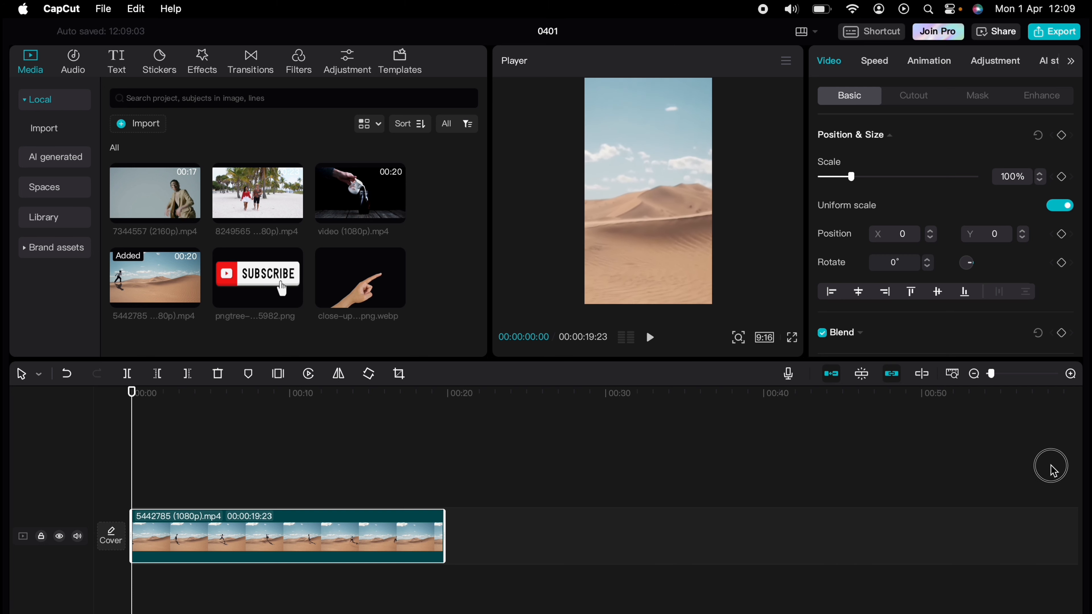
{"action": "left_click_drag", "start_coordinate": [702, 236], "coordinate": [898, 227]}
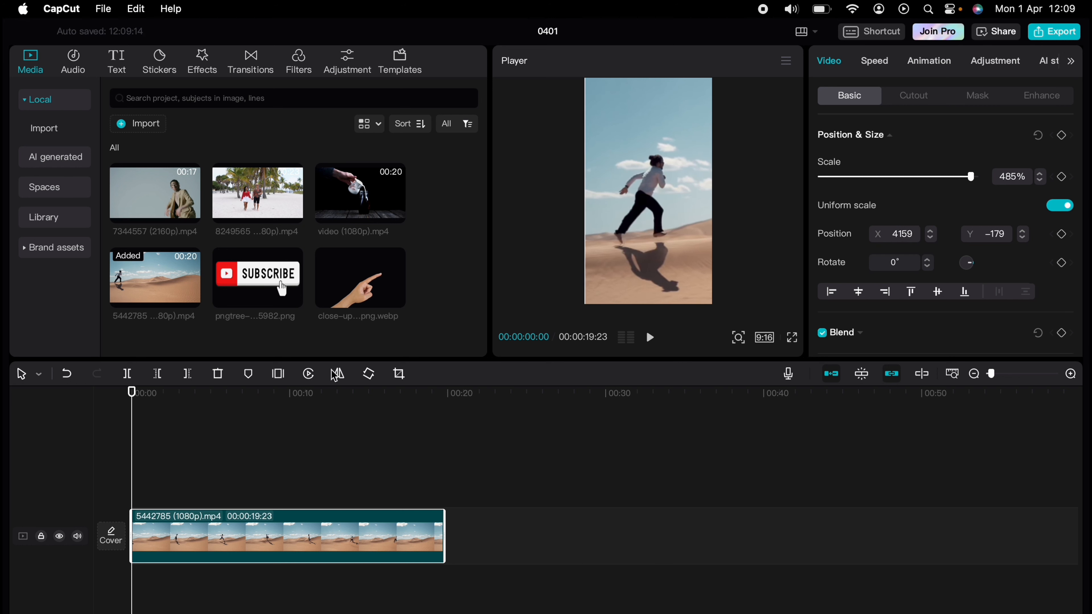
Add position and size keyframes at the clip's start and at 00:00:01:09, recentring the runner there at X 3284, Y -256
{"action": "mouse_move", "coordinate": [130, 467]}
{"action": "left_mouse_down"}
{"action": "mouse_move", "coordinate": [174, 459]}
{"action": "mouse_move", "coordinate": [120, 448]}
{"action": "left_mouse_up"}
{"action": "left_click", "coordinate": [1061, 136]}
{"action": "left_click_drag", "start_coordinate": [131, 447], "coordinate": [153, 451]}
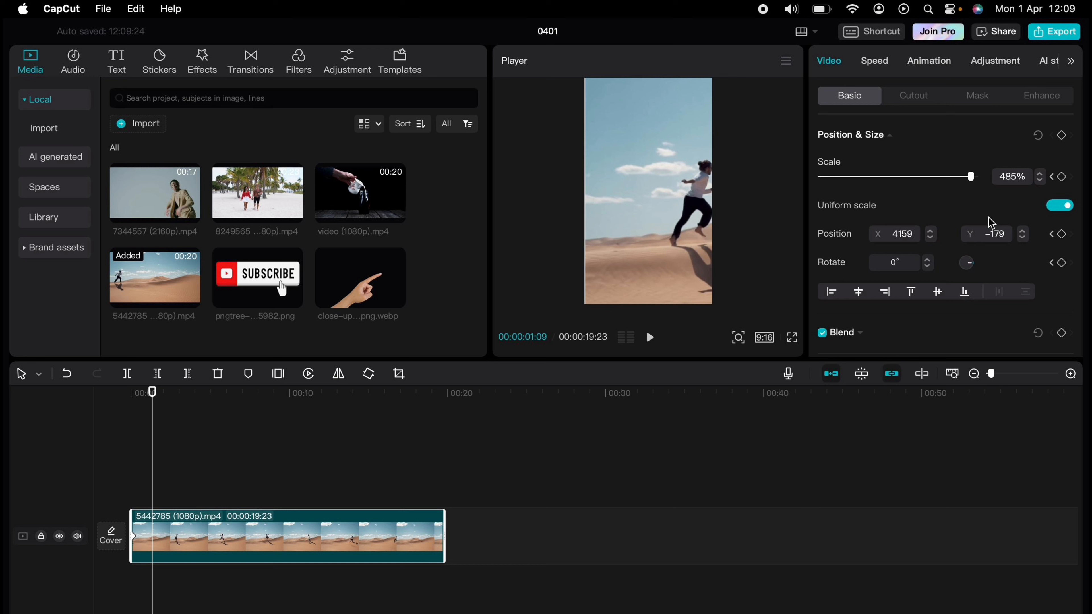
{"action": "left_click", "coordinate": [1062, 135]}
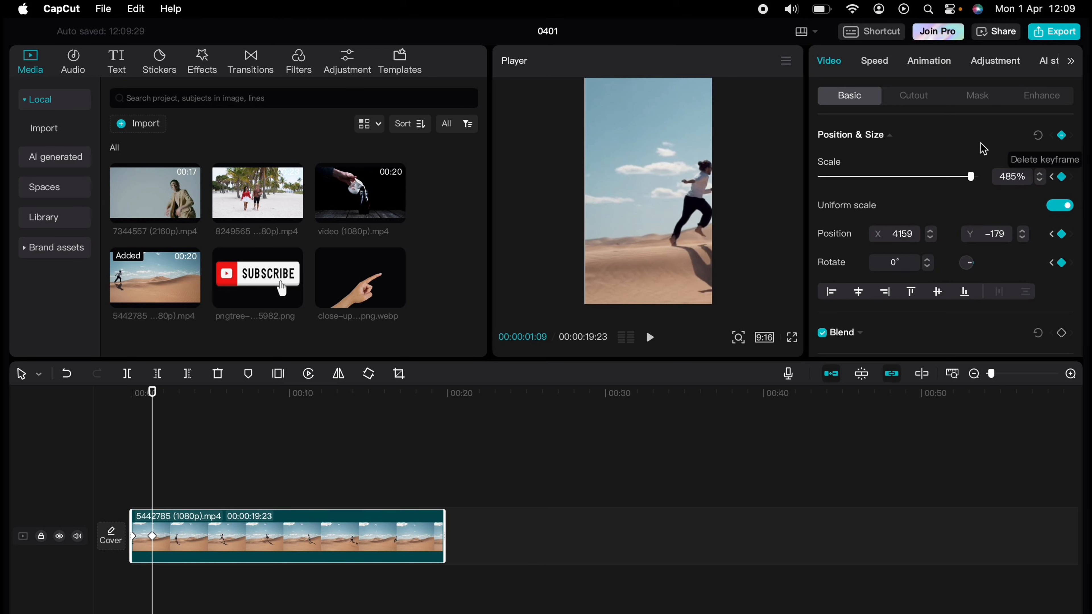
{"action": "left_click_drag", "start_coordinate": [636, 192], "coordinate": [593, 194]}
Recentre the runner at 00:00:02:22 with X 2383, Y -474, again at 00:00:04:02, and at one further point about a second on
{"action": "left_click_drag", "start_coordinate": [153, 409], "coordinate": [175, 415]}
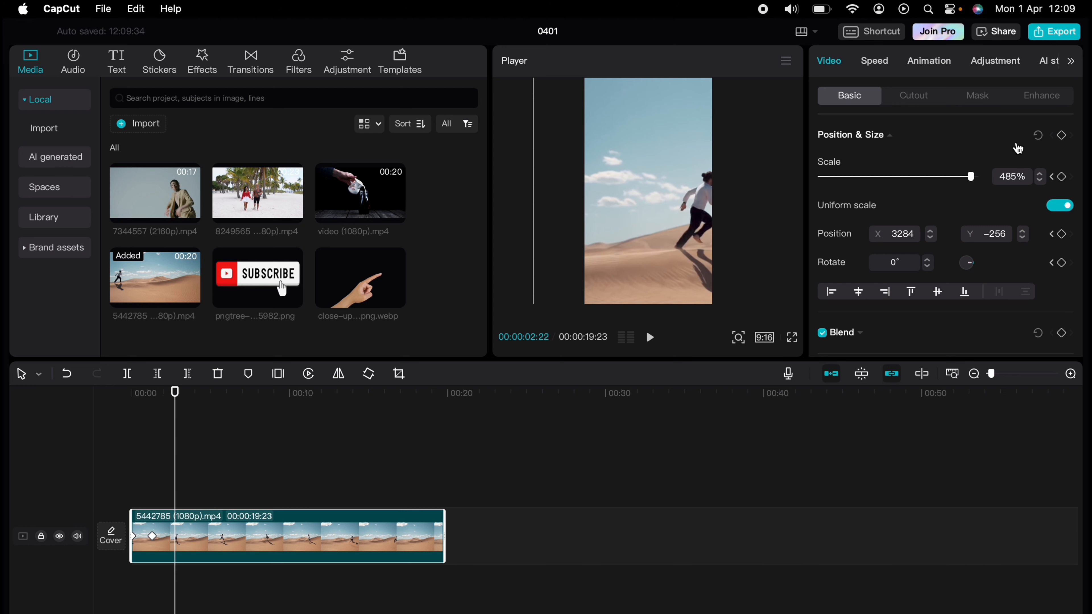
{"action": "left_click_drag", "start_coordinate": [680, 171], "coordinate": [626, 180]}
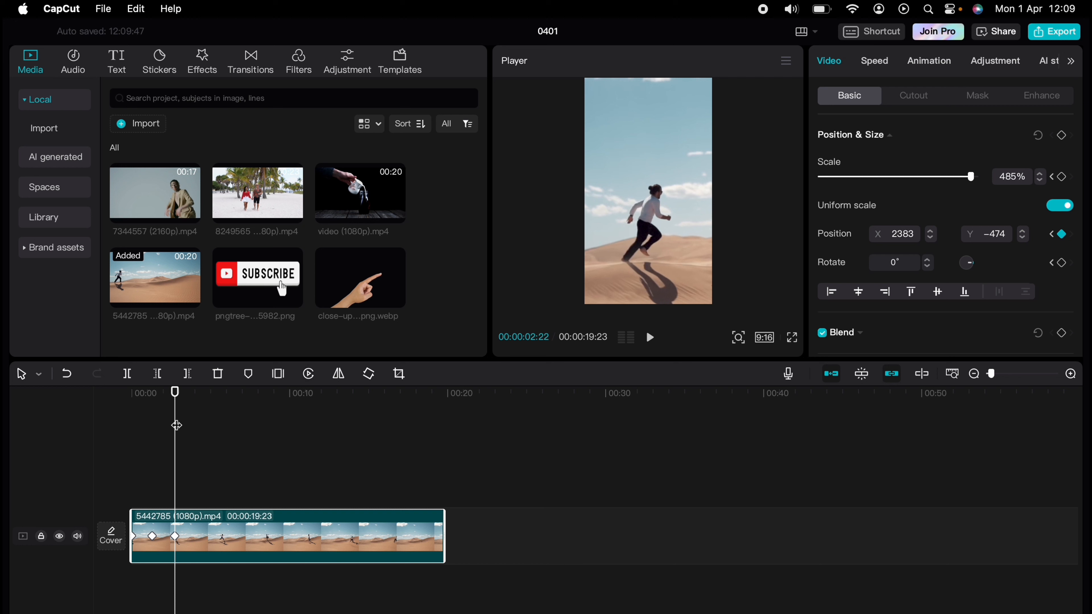
{"action": "left_click_drag", "start_coordinate": [176, 425], "coordinate": [196, 416]}
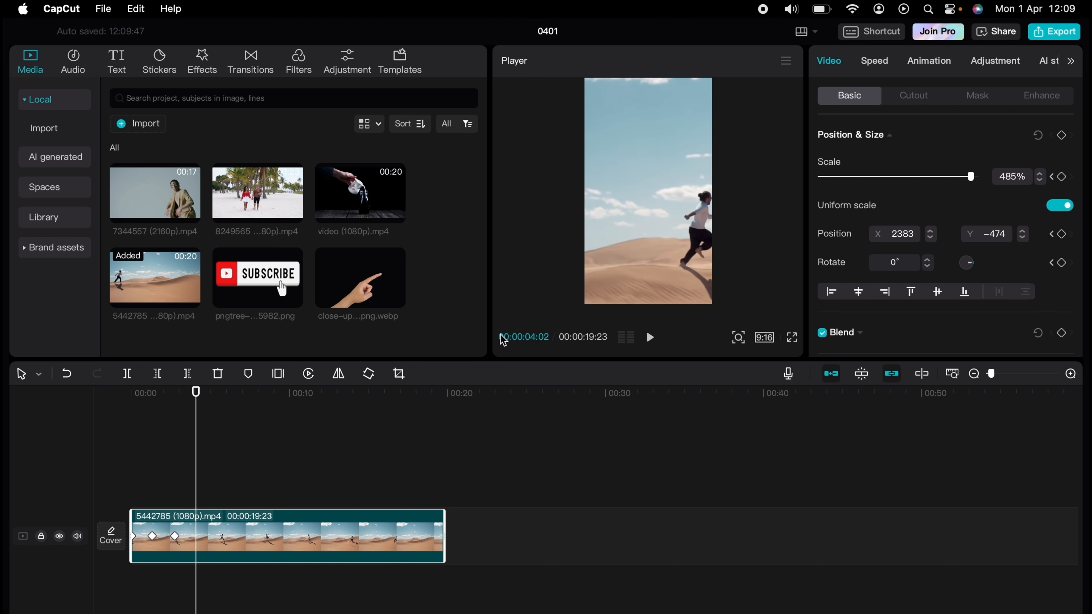
{"action": "left_click_drag", "start_coordinate": [645, 225], "coordinate": [588, 230]}
{"action": "left_click_drag", "start_coordinate": [196, 440], "coordinate": [217, 431]}
{"action": "left_click_drag", "start_coordinate": [646, 243], "coordinate": [590, 248]}
Add four more position keyframes that centre the runner, the second at X -1145, Y -819 and the last at X -2372, Y -435
{"action": "left_click_drag", "start_coordinate": [218, 424], "coordinate": [239, 428]}
{"action": "left_click_drag", "start_coordinate": [629, 244], "coordinate": [592, 236]}
{"action": "left_click_drag", "start_coordinate": [239, 430], "coordinate": [274, 451]}
{"action": "left_click_drag", "start_coordinate": [649, 241], "coordinate": [619, 230]}
{"action": "left_click_drag", "start_coordinate": [274, 448], "coordinate": [295, 448]}
{"action": "left_click_drag", "start_coordinate": [657, 241], "coordinate": [624, 244]}
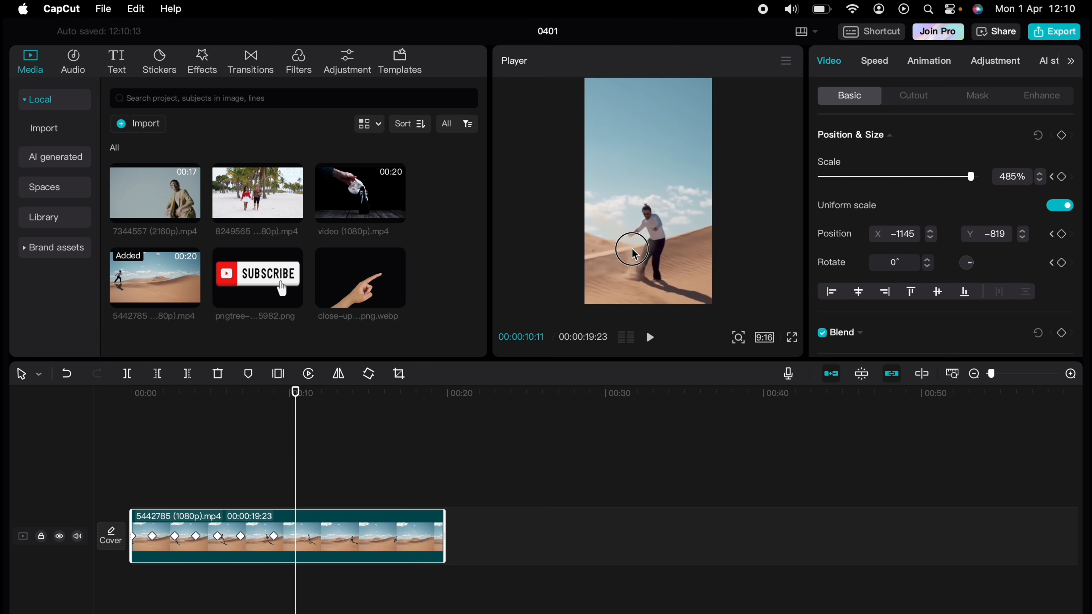
{"action": "left_click_drag", "start_coordinate": [296, 446], "coordinate": [312, 445]}
{"action": "left_click_drag", "start_coordinate": [653, 269], "coordinate": [616, 260]}
Play back the vertical desert clip from its start to review the runner tracking
{"action": "left_click_drag", "start_coordinate": [320, 463], "coordinate": [337, 461]}
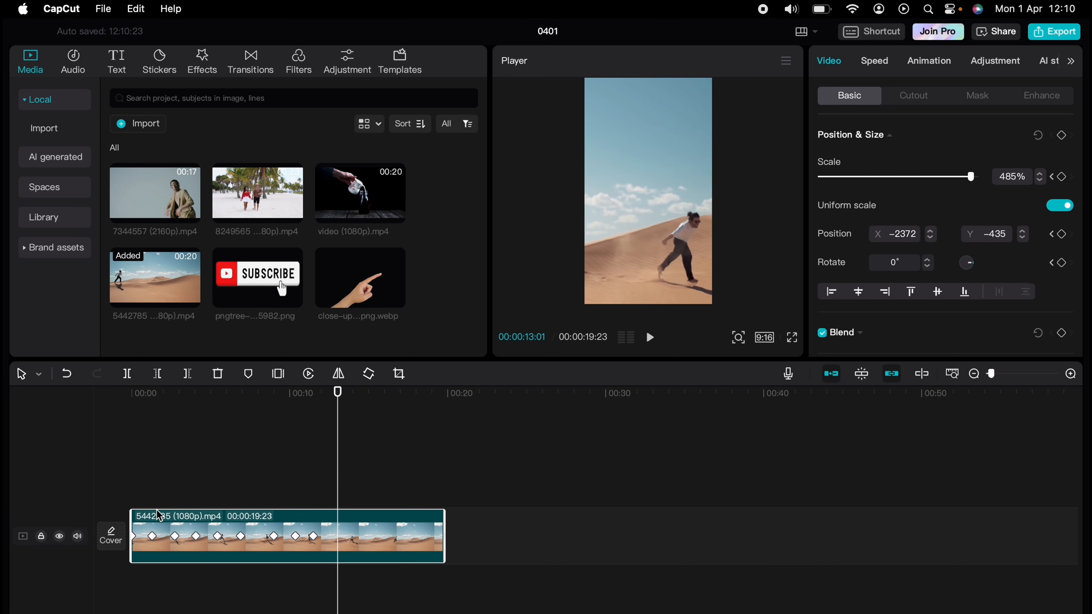
{"action": "left_click", "coordinate": [133, 480]}
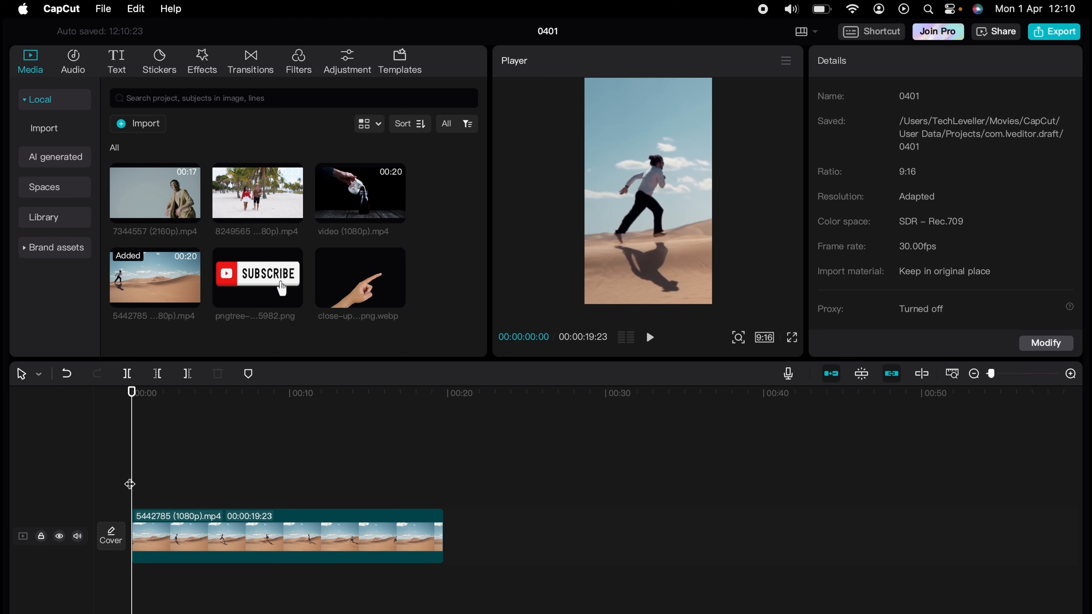
{"action": "key", "text": "space"}
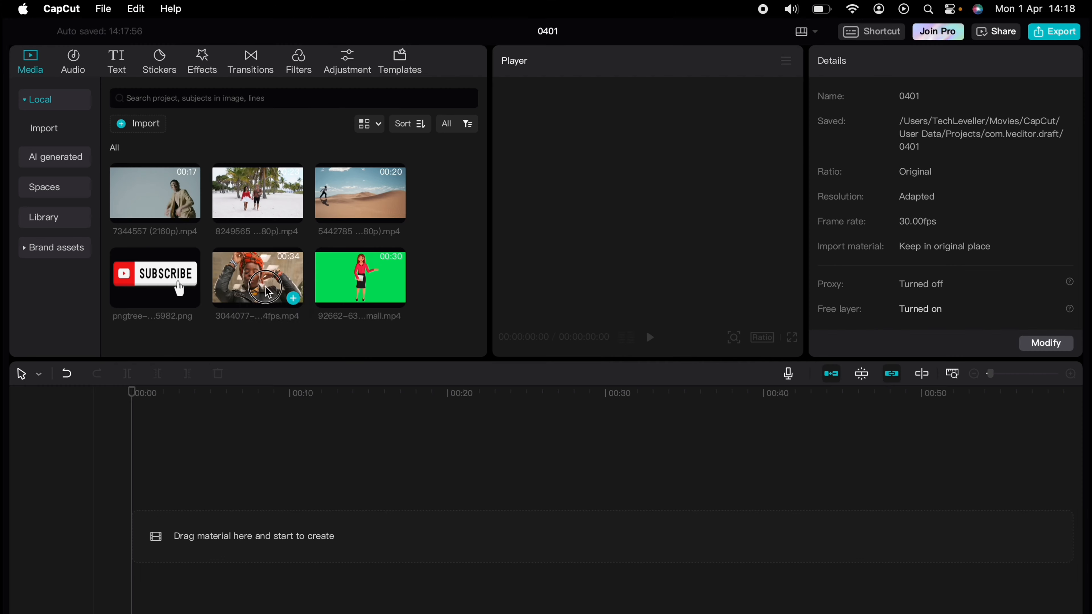
Place the clip 3044077-hd_1920_1080_24fps.mp4 on the empty timeline and preview its opening seconds
{"action": "left_click_drag", "start_coordinate": [257, 280], "coordinate": [178, 524]}
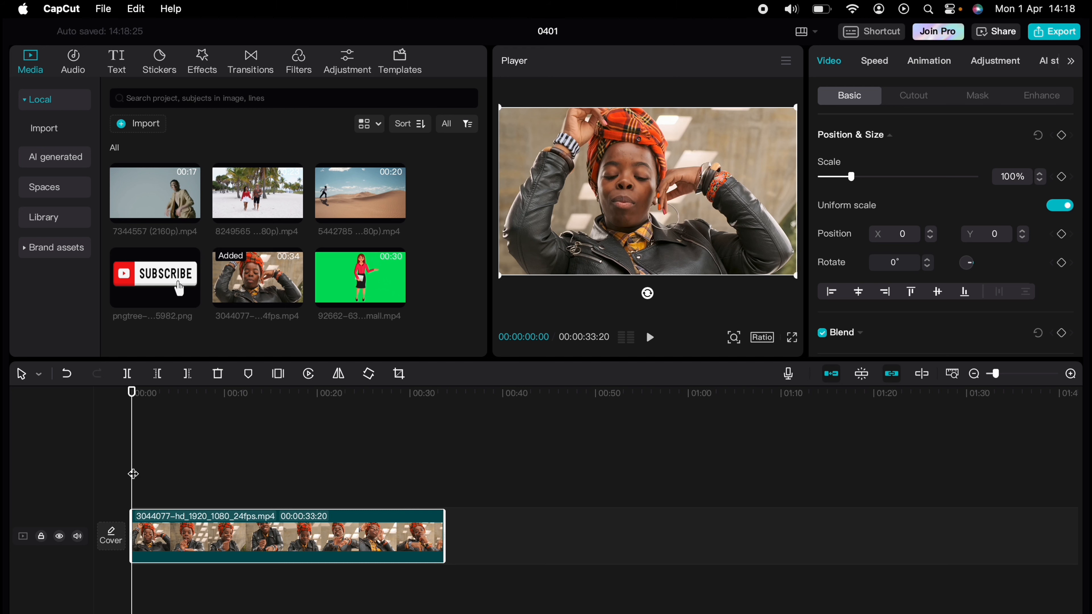
{"action": "key", "text": "space"}
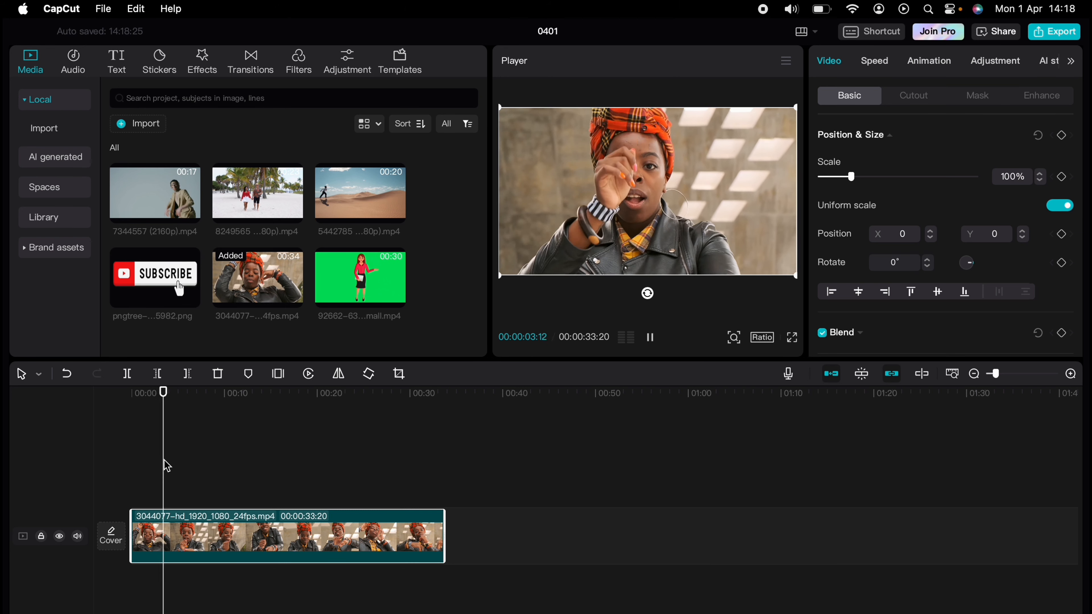
{"action": "left_click_drag", "start_coordinate": [167, 466], "coordinate": [122, 455]}
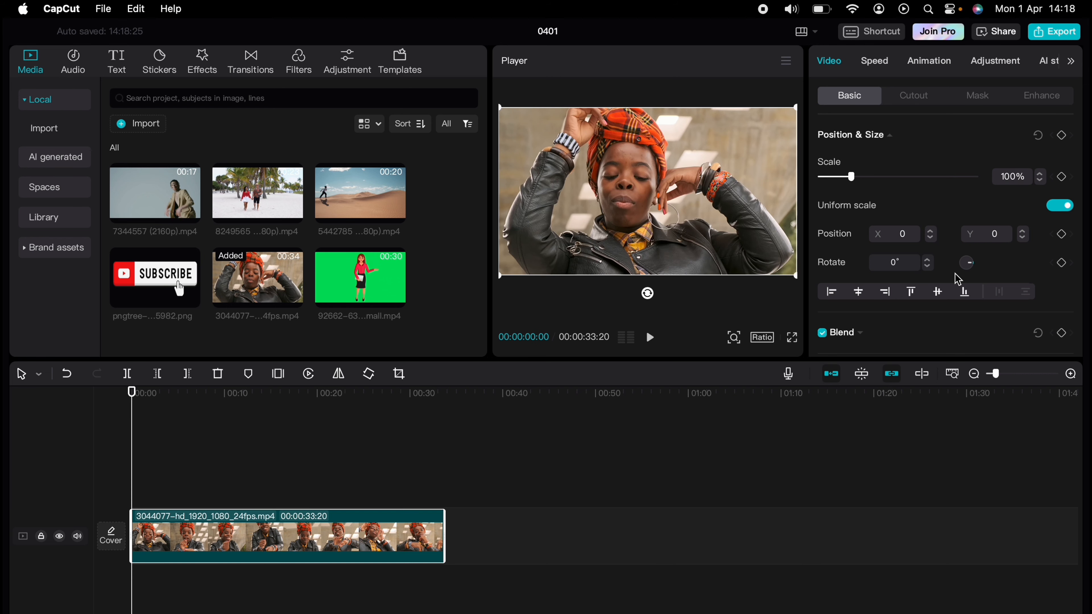
Remove the background behind the woman with Auto cutout and play the clip to check the cutout
{"action": "left_click", "coordinate": [927, 99]}
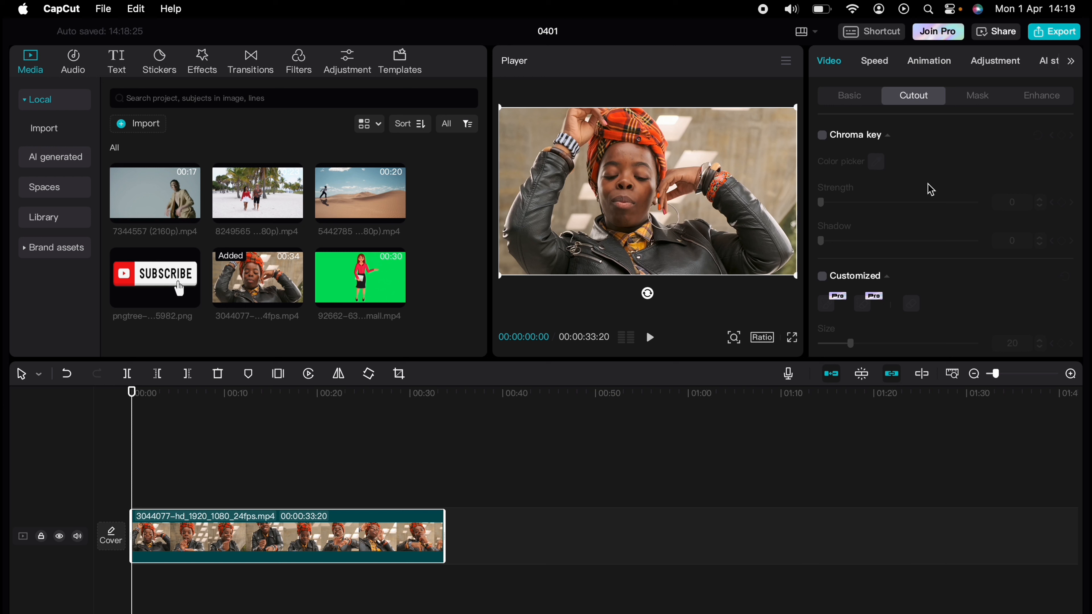
{"action": "scroll", "coordinate": [928, 189], "scroll_direction": "down", "scroll_amount": 4}
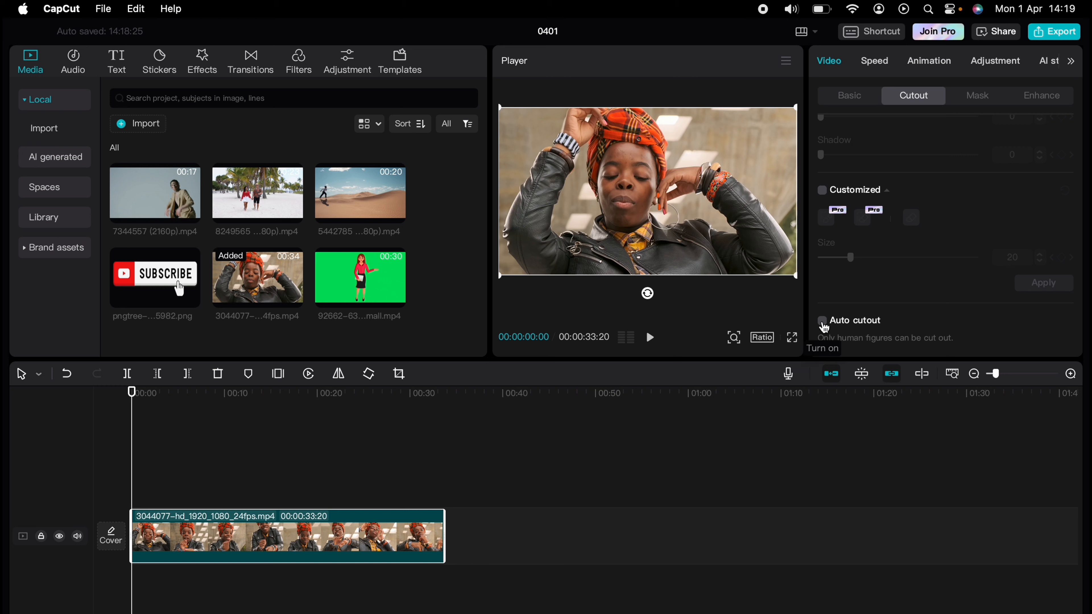
{"action": "left_click", "coordinate": [822, 322]}
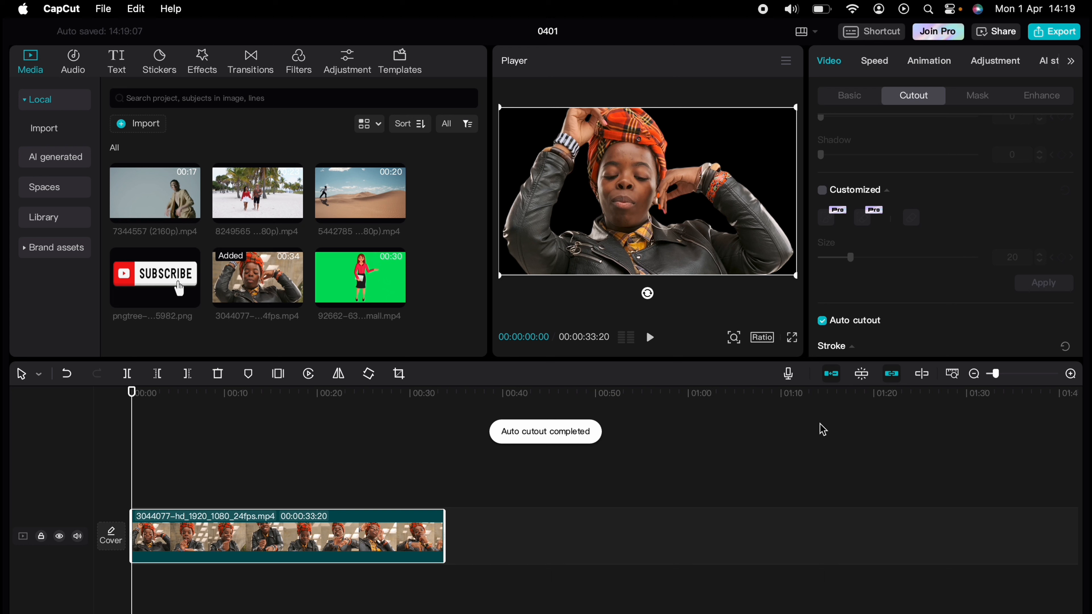
{"action": "key", "text": "space"}
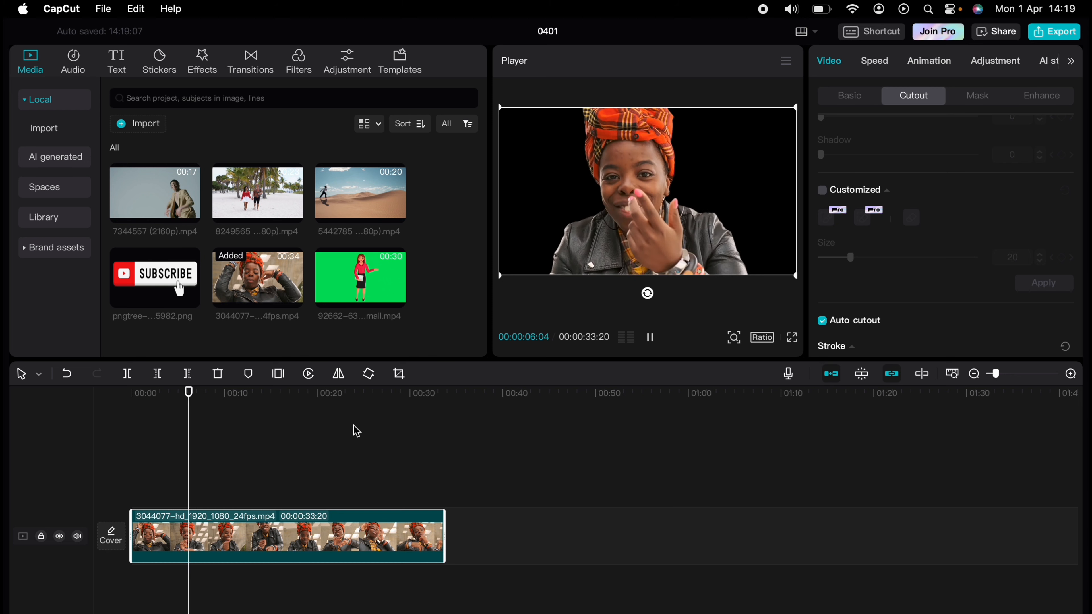
{"action": "key", "text": "space"}
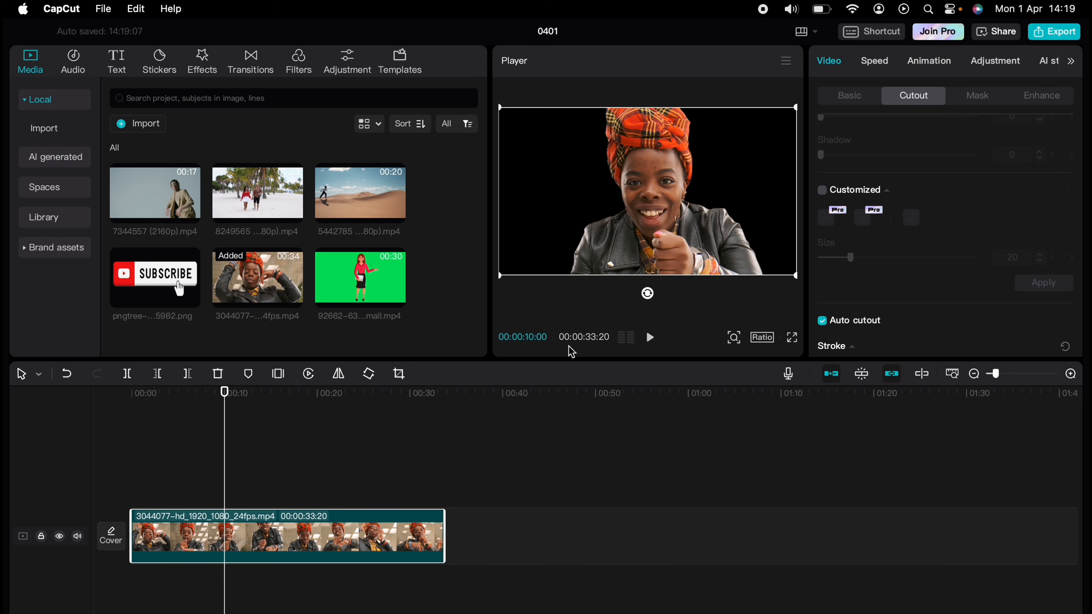
Try the straight stroke around the cutout, switch to the white solid stroke, and preview the outline before returning to the clip's start
{"action": "scroll", "coordinate": [909, 297], "scroll_direction": "down", "scroll_amount": 5}
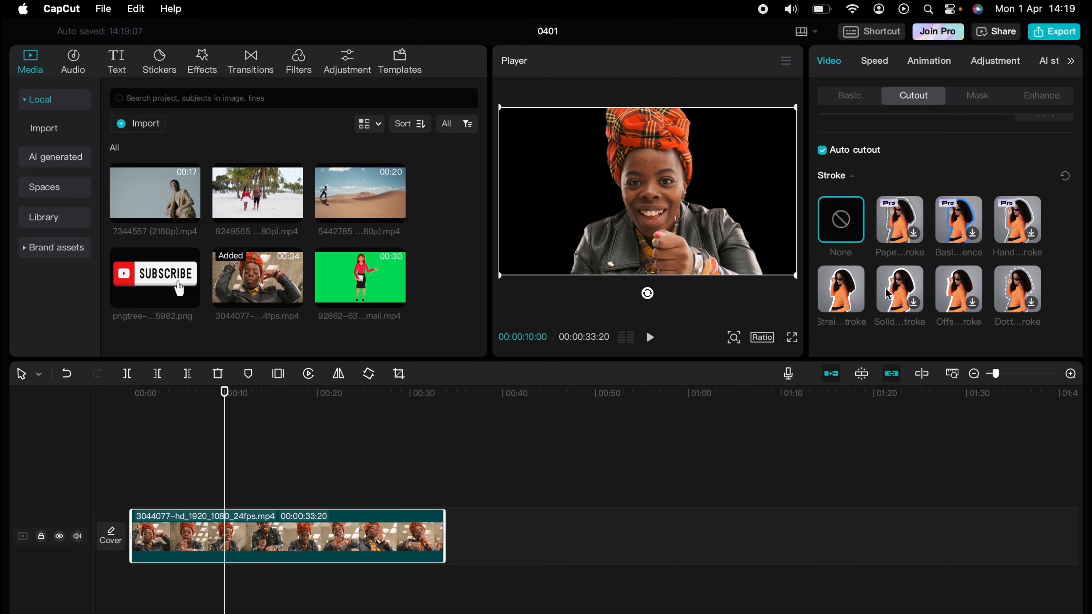
{"action": "left_click", "coordinate": [854, 287]}
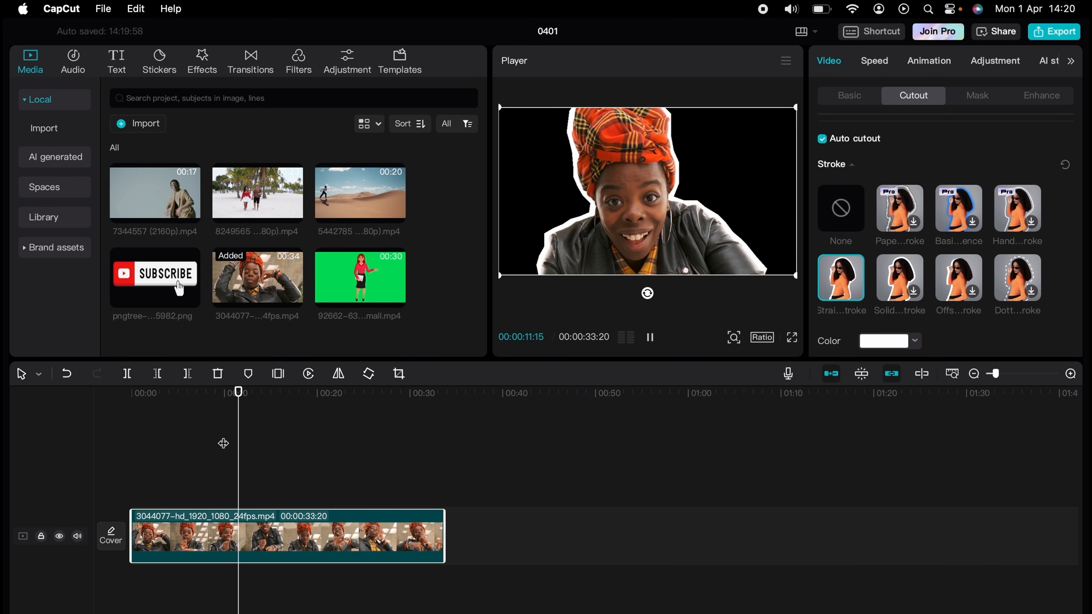
{"action": "key", "text": "space"}
{"action": "left_click", "coordinate": [888, 277]}
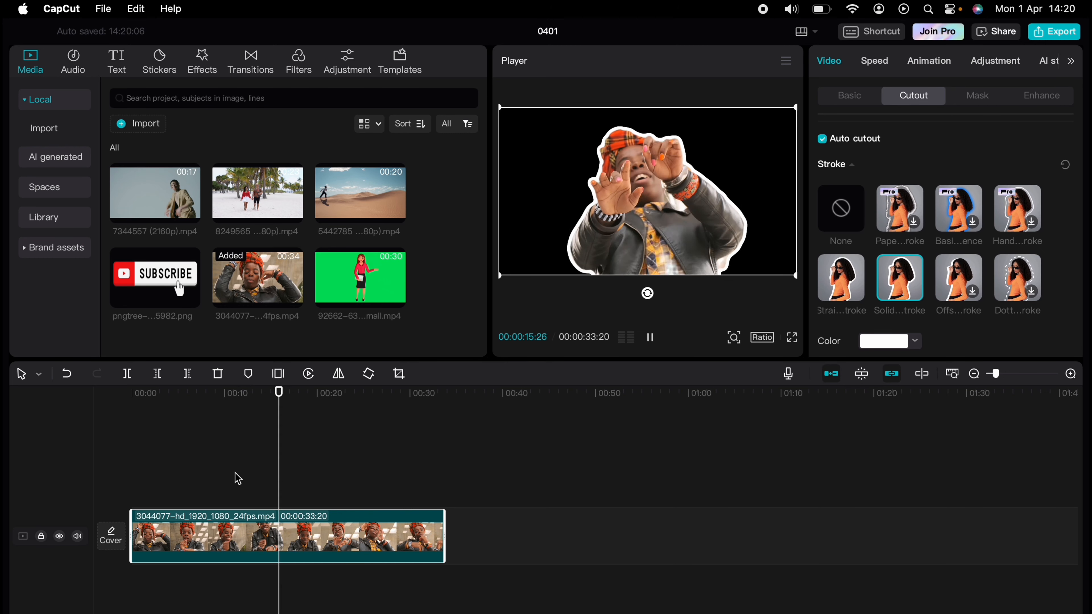
{"action": "key", "text": "space"}
{"action": "left_click_drag", "start_coordinate": [305, 420], "coordinate": [114, 414]}
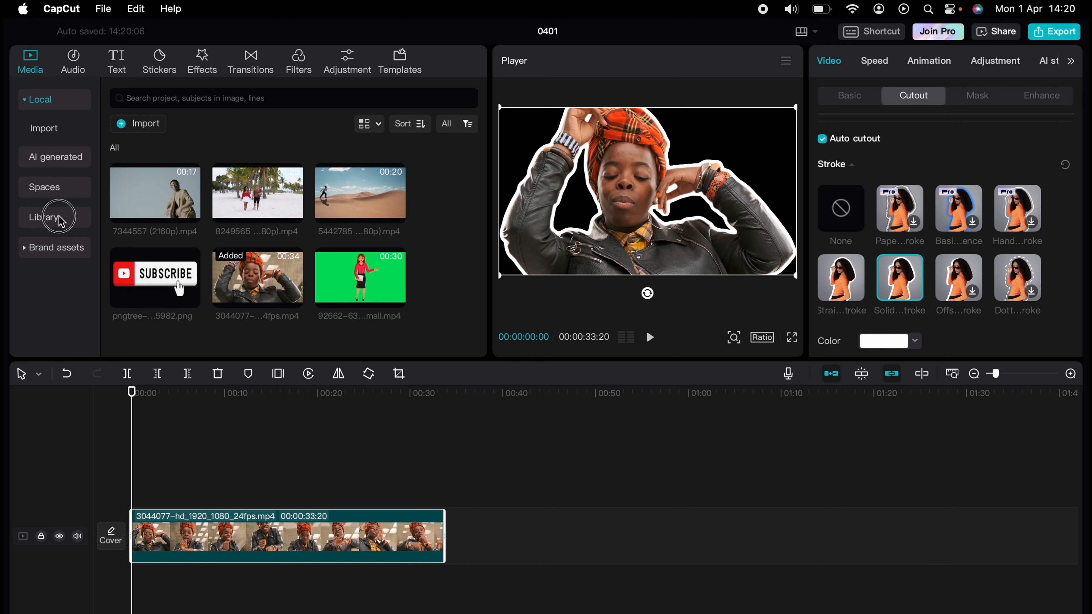
Add the blue and pink ink background from the library at the timeline's start and move the cutout clip to the track above it
{"action": "left_click", "coordinate": [32, 218]}
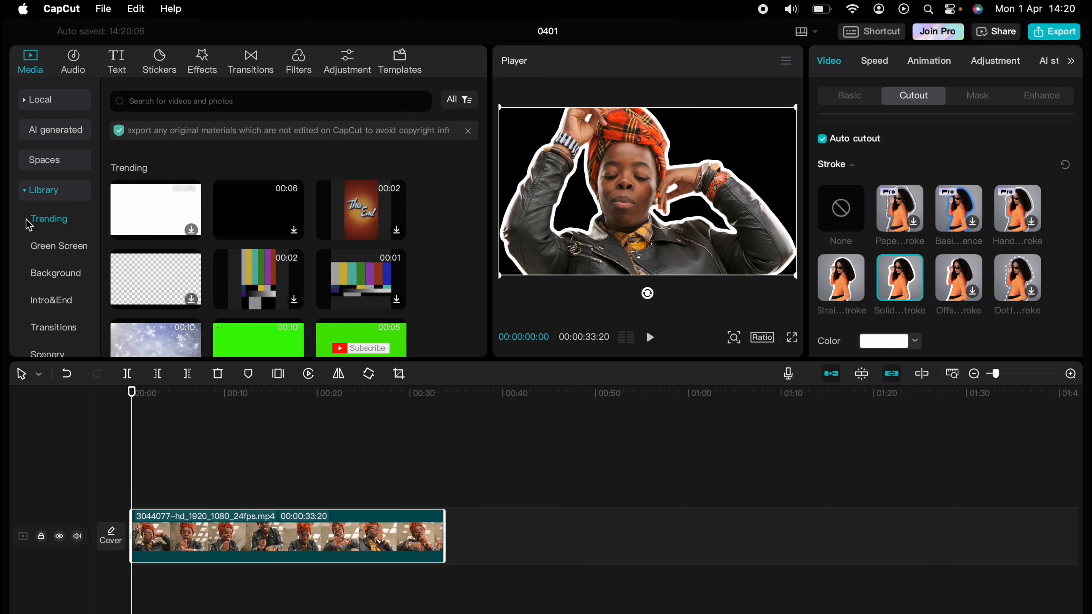
{"action": "left_click", "coordinate": [55, 272]}
{"action": "scroll", "coordinate": [172, 260], "scroll_direction": "down", "scroll_amount": 10}
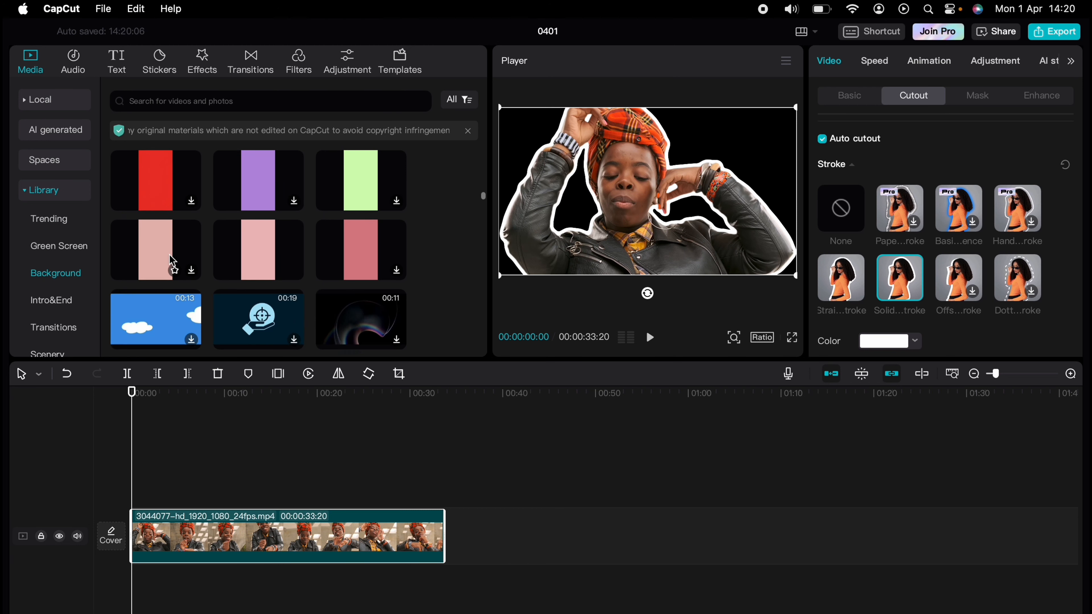
{"action": "scroll", "coordinate": [254, 283], "scroll_direction": "down", "scroll_amount": 5}
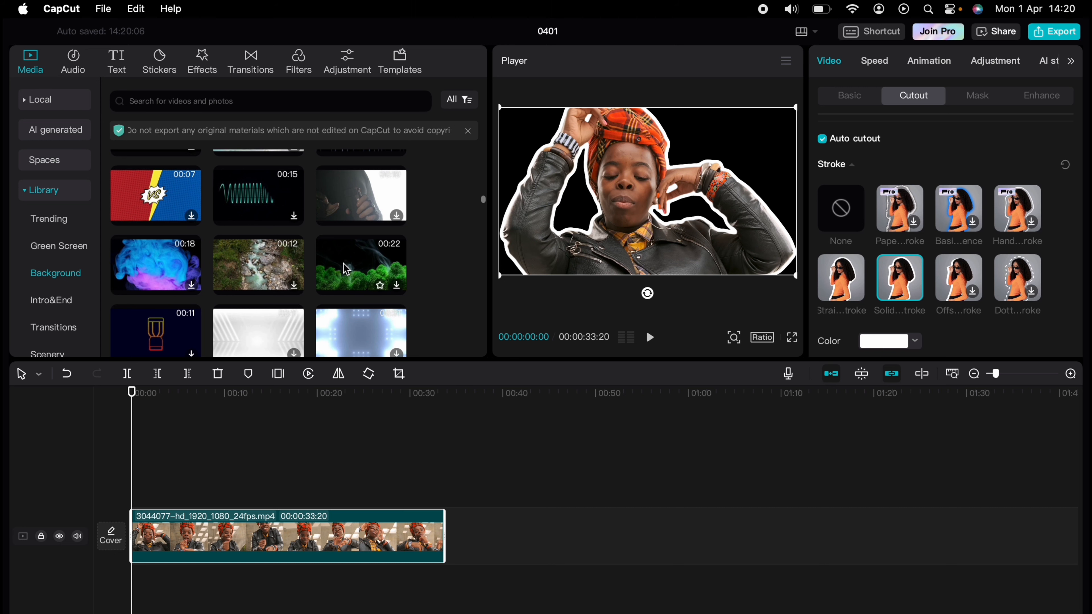
{"action": "scroll", "coordinate": [344, 263], "scroll_direction": "down", "scroll_amount": 5}
{"action": "scroll", "coordinate": [346, 269], "scroll_direction": "down", "scroll_amount": 5}
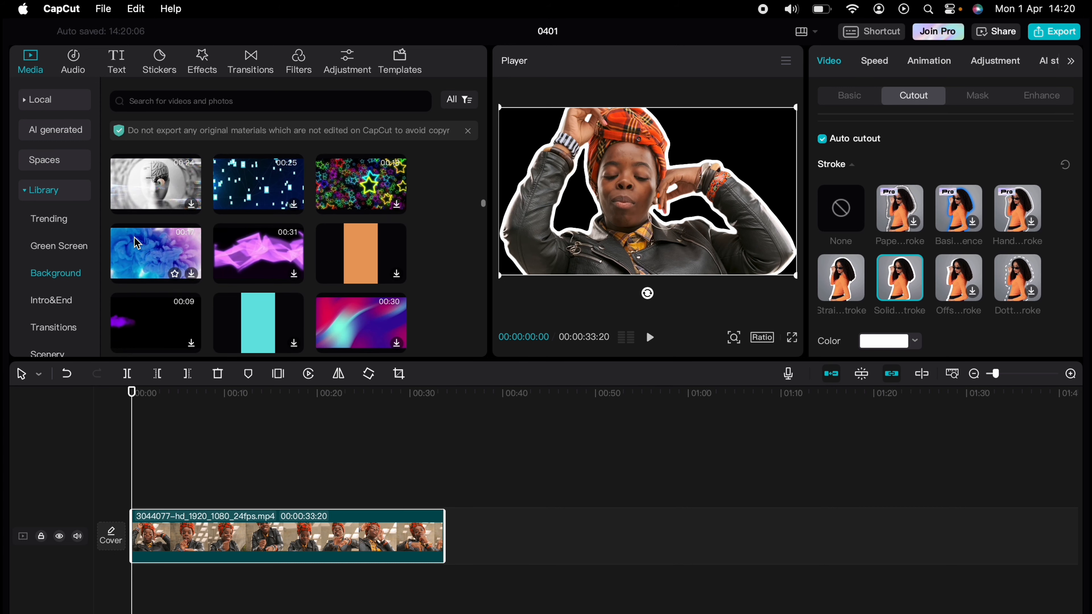
{"action": "mouse_move", "coordinate": [144, 245]}
{"action": "left_mouse_down"}
{"action": "mouse_move", "coordinate": [176, 390]}
{"action": "mouse_move", "coordinate": [147, 488]}
{"action": "mouse_move", "coordinate": [137, 485]}
{"action": "left_mouse_up"}
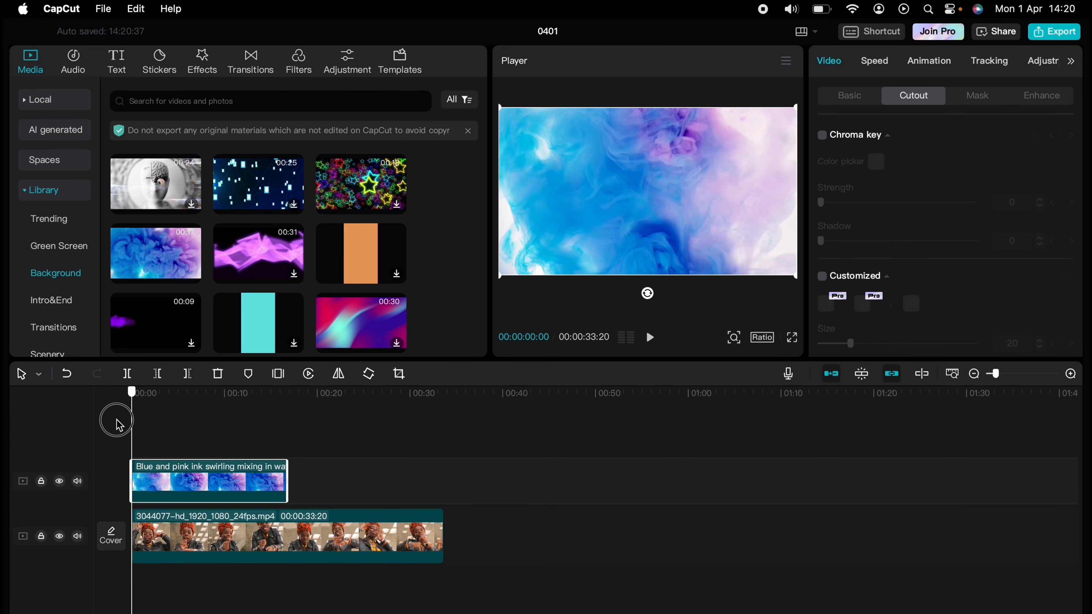
{"action": "left_click_drag", "start_coordinate": [169, 526], "coordinate": [169, 430]}
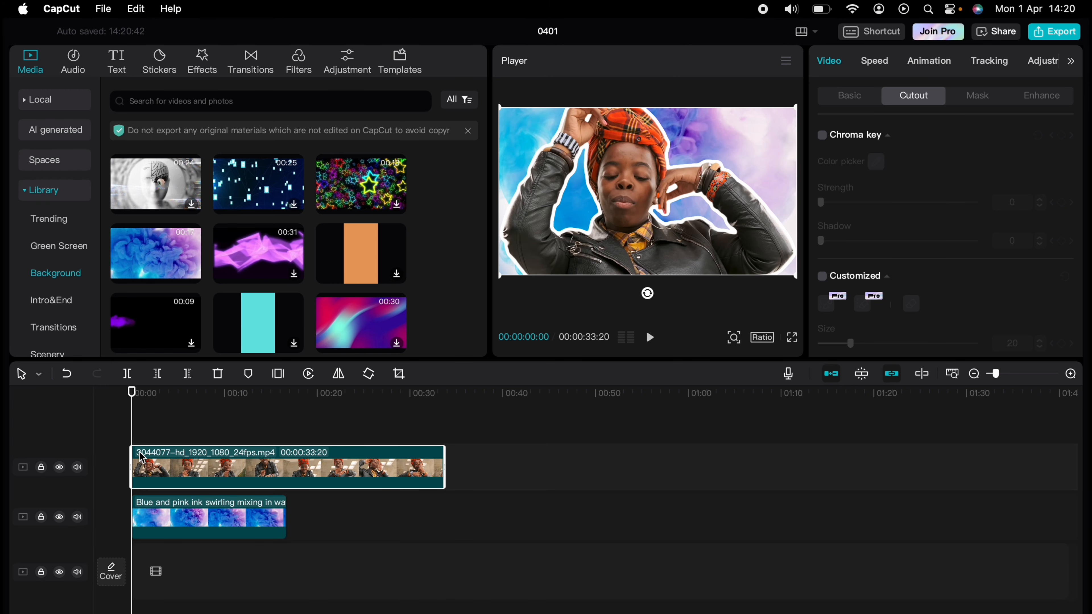
Preview the outlined cutout over the ink background, remove its stroke, and play the clip without the outline
{"action": "key", "text": "space"}
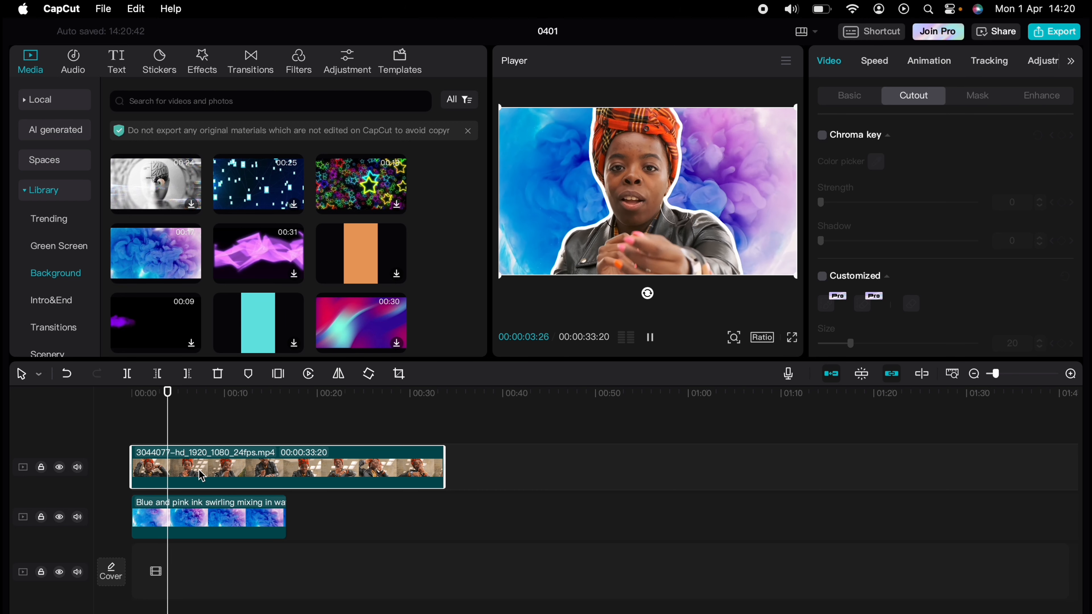
{"action": "key", "text": "space"}
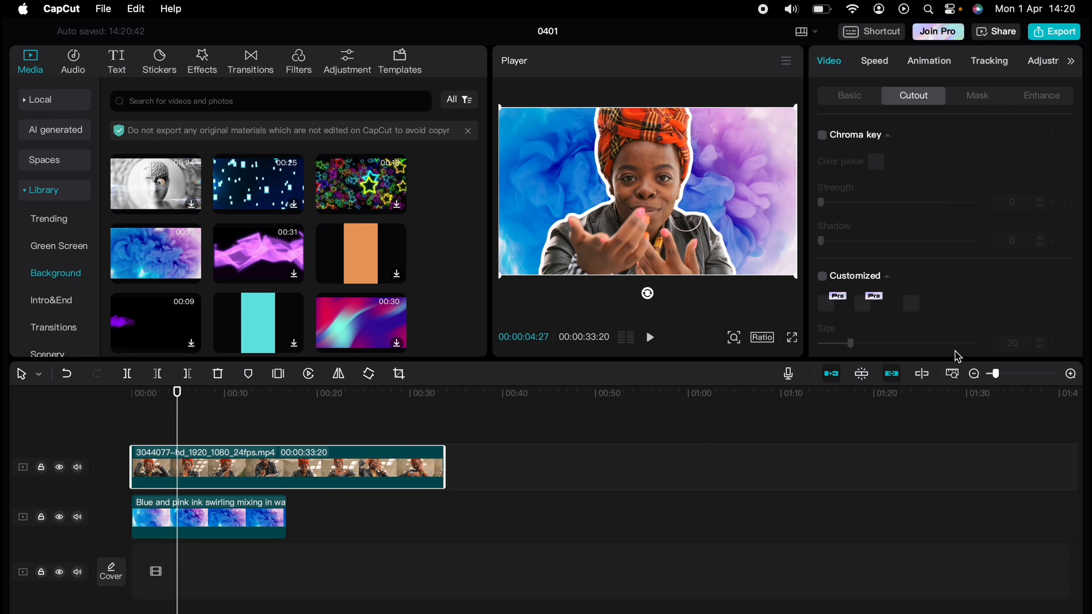
{"action": "scroll", "coordinate": [902, 313], "scroll_direction": "down", "scroll_amount": 5}
{"action": "scroll", "coordinate": [899, 288], "scroll_direction": "up", "scroll_amount": 2}
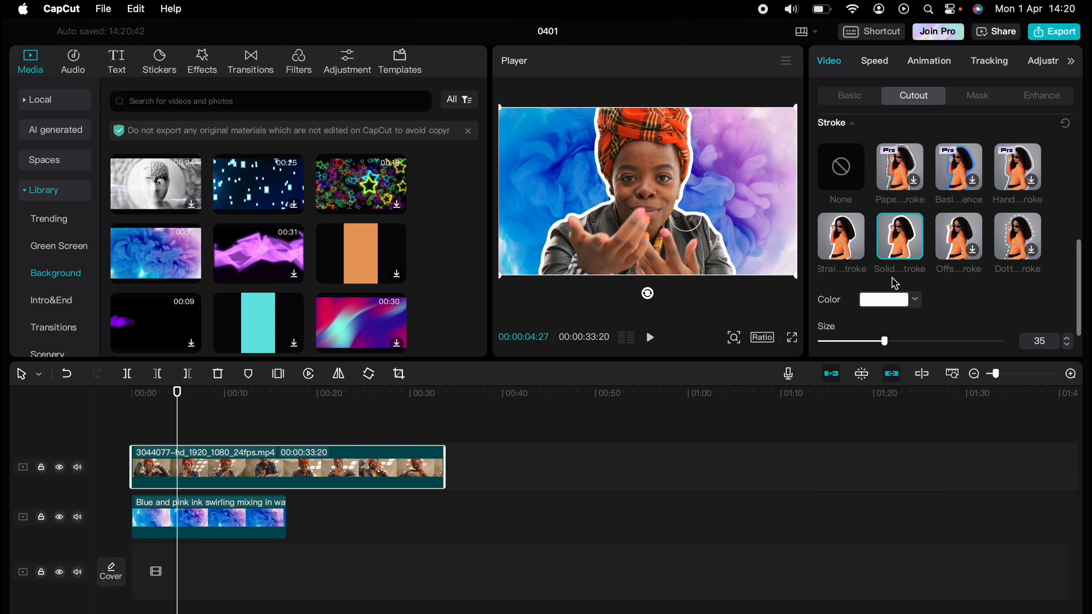
{"action": "left_click", "coordinate": [841, 168]}
{"action": "key", "text": "space"}
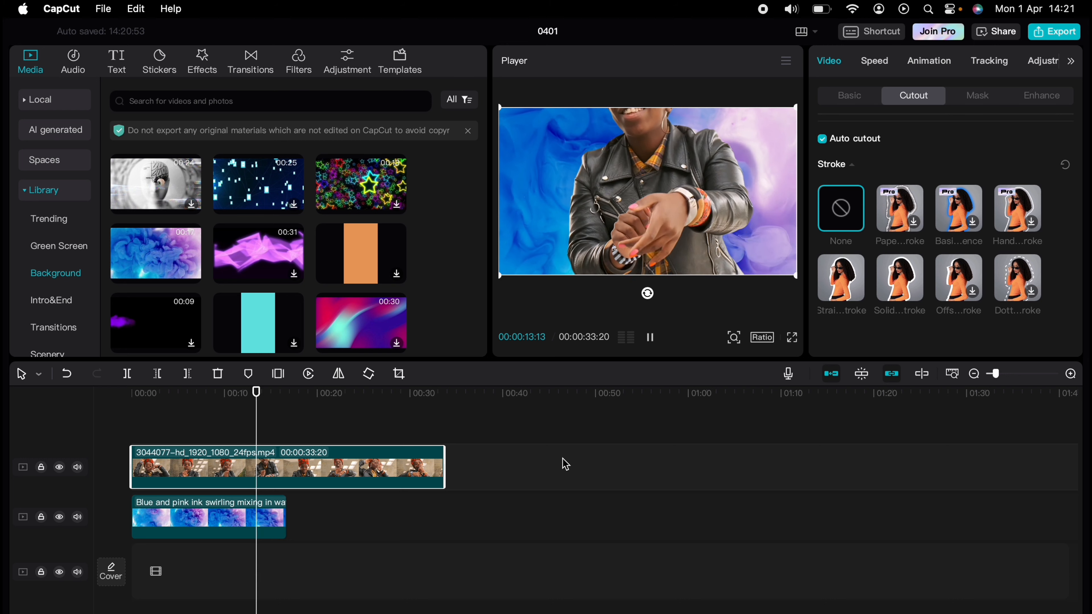
{"action": "key", "text": "space"}
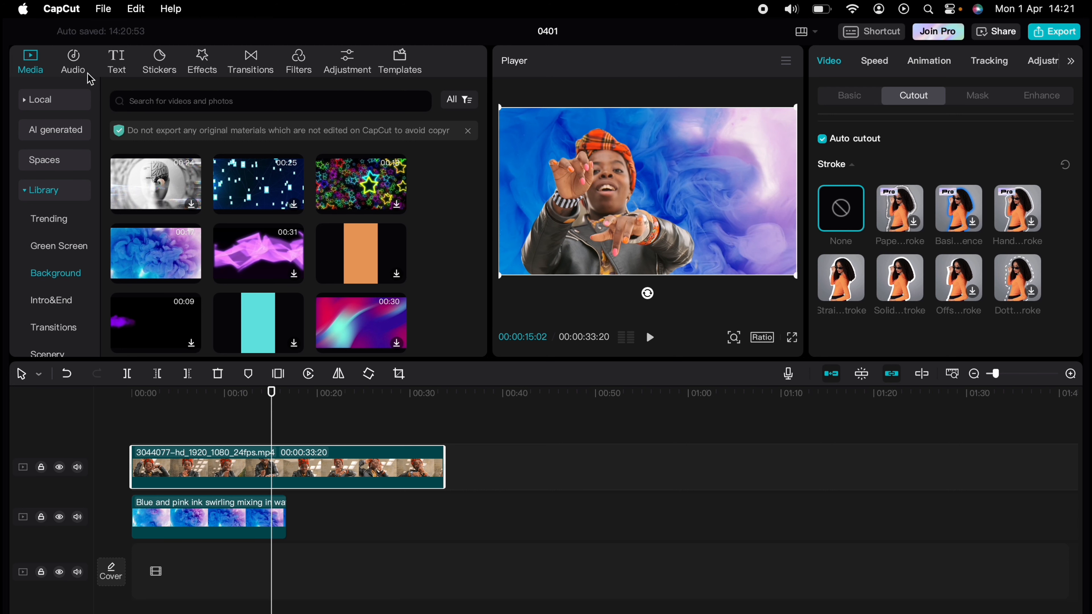
{"action": "left_click", "coordinate": [39, 99]}
{"action": "key", "text": "Delete"}
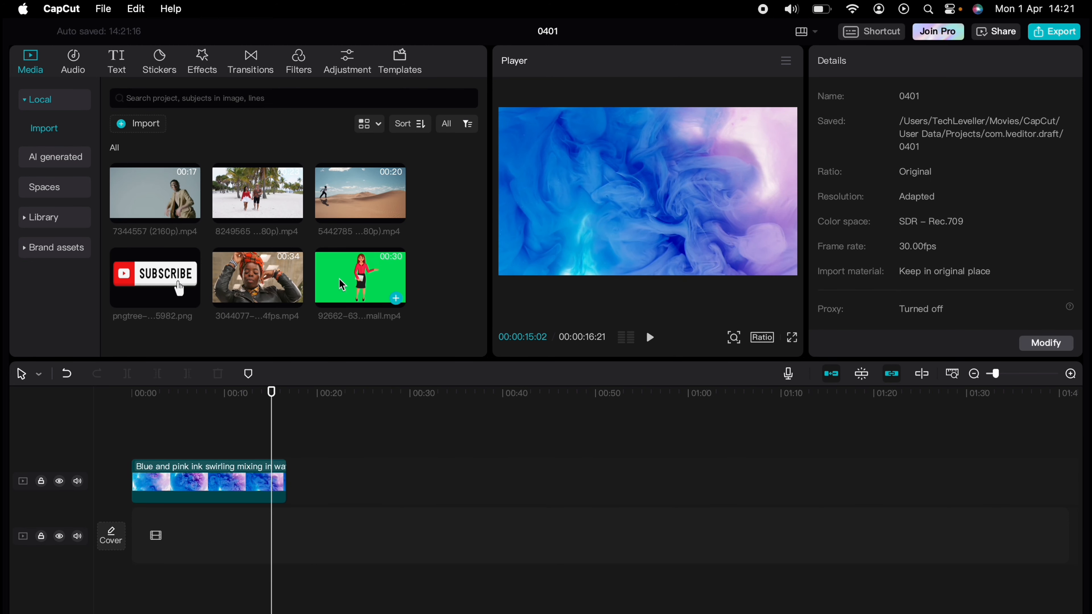
{"action": "mouse_move", "coordinate": [339, 283]}
{"action": "left_mouse_down"}
{"action": "mouse_move", "coordinate": [122, 420]}
{"action": "mouse_move", "coordinate": [136, 442]}
{"action": "mouse_move", "coordinate": [165, 430]}
{"action": "mouse_move", "coordinate": [129, 419]}
{"action": "mouse_move", "coordinate": [148, 425]}
{"action": "left_mouse_up"}
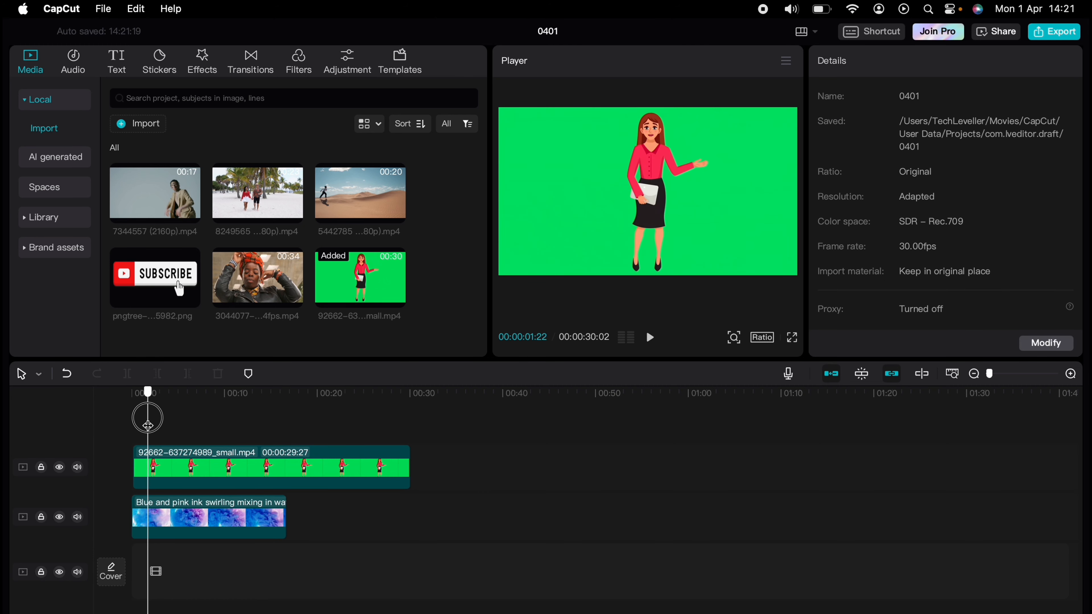
Remove the cartoon woman clip's green background with Chroma key, sampling the green and raising Strength to 100 with Shadow at 0
{"action": "left_click", "coordinate": [135, 463]}
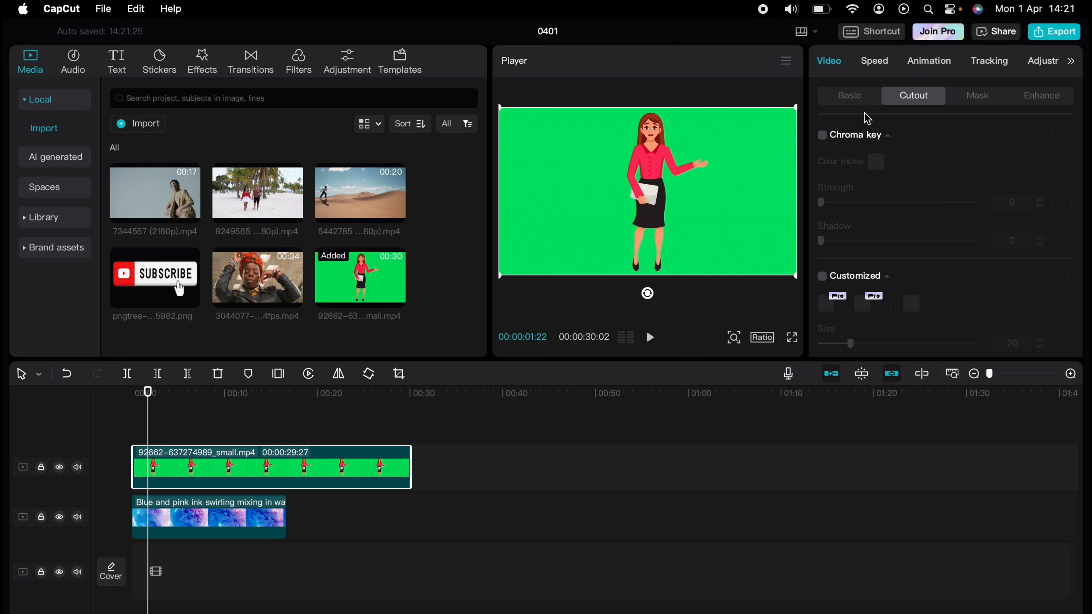
{"action": "left_click", "coordinate": [822, 136]}
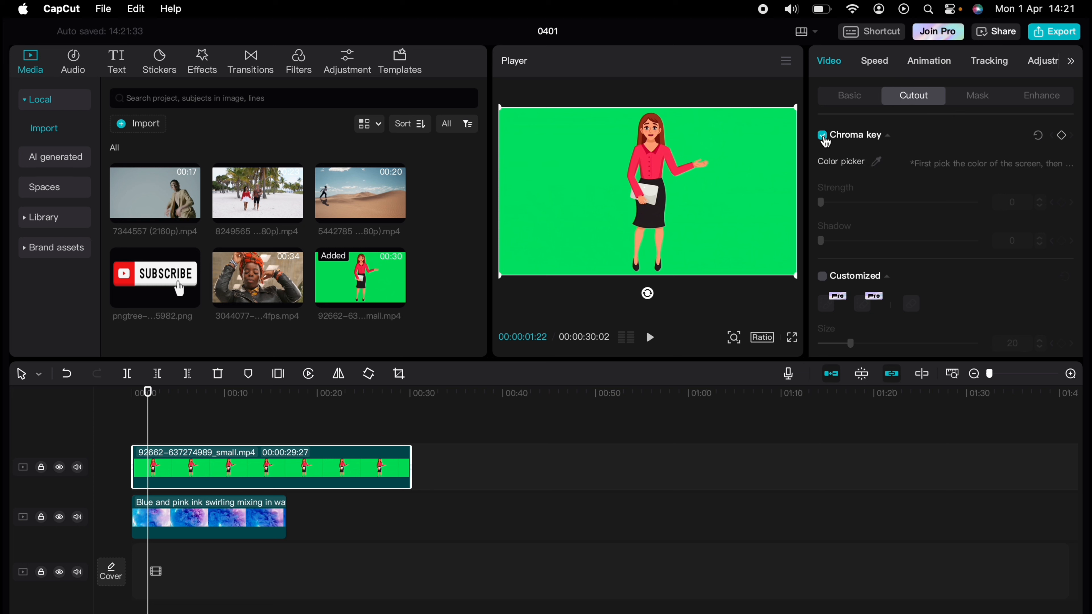
{"action": "left_click", "coordinate": [877, 162]}
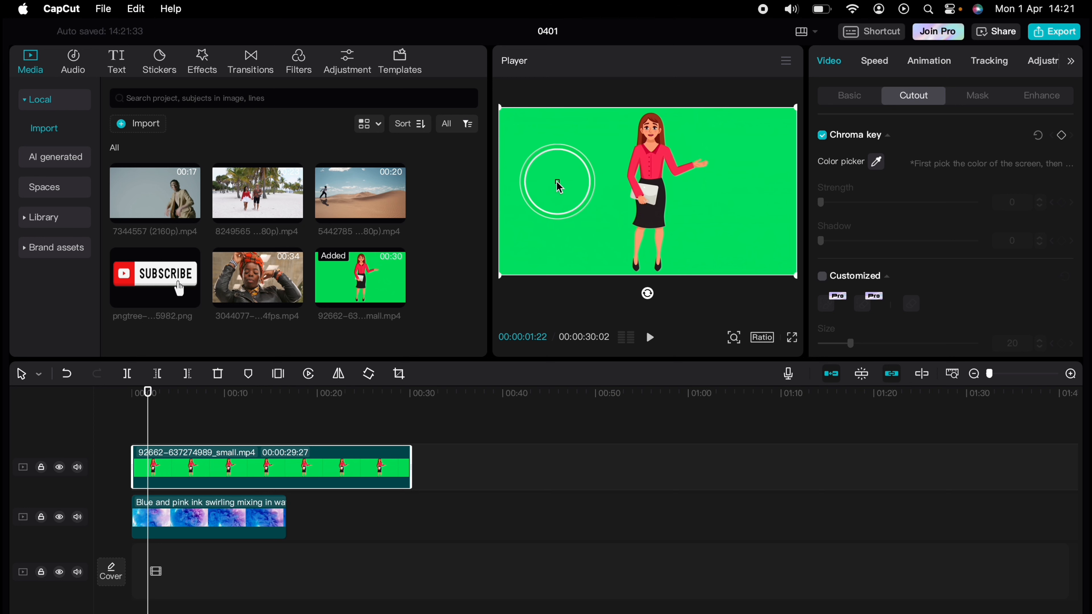
{"action": "left_click", "coordinate": [549, 188]}
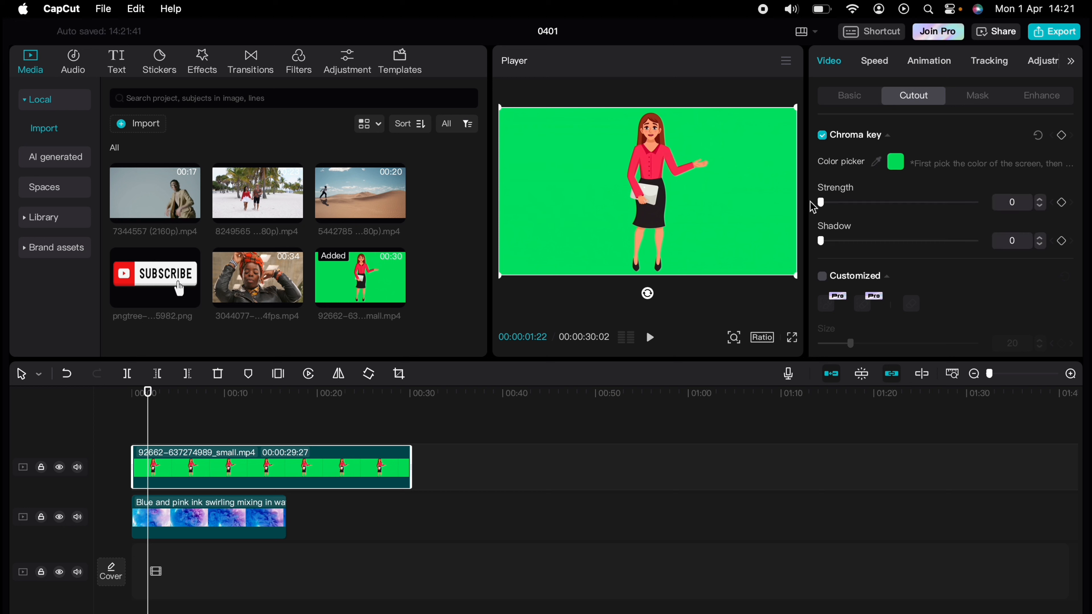
{"action": "left_click_drag", "start_coordinate": [821, 202], "coordinate": [990, 212]}
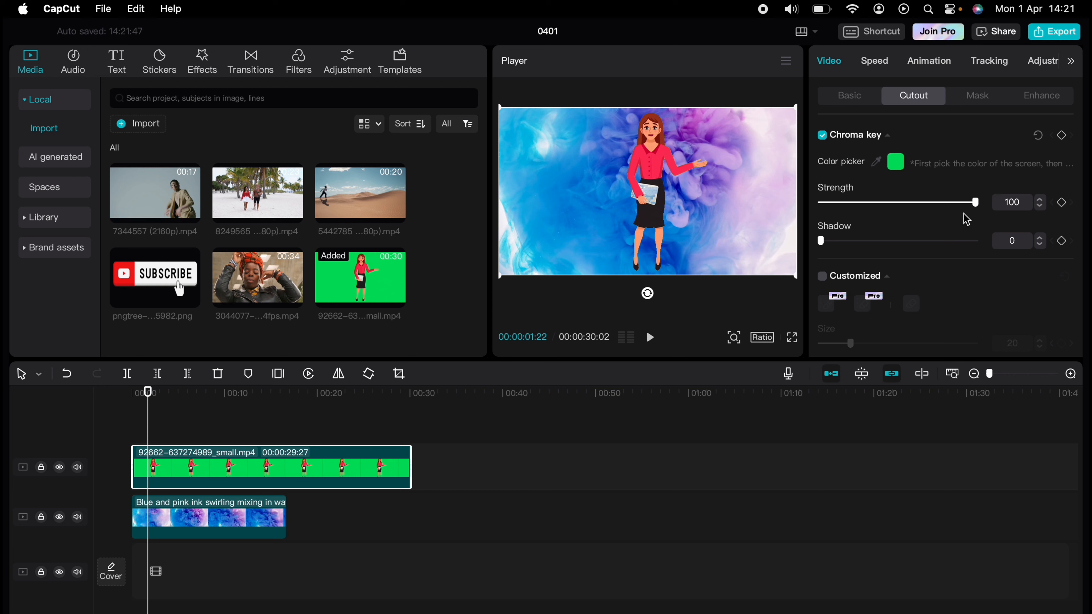
{"action": "left_click_drag", "start_coordinate": [821, 240], "coordinate": [783, 243]}
{"action": "left_click_drag", "start_coordinate": [979, 210], "coordinate": [958, 209]}
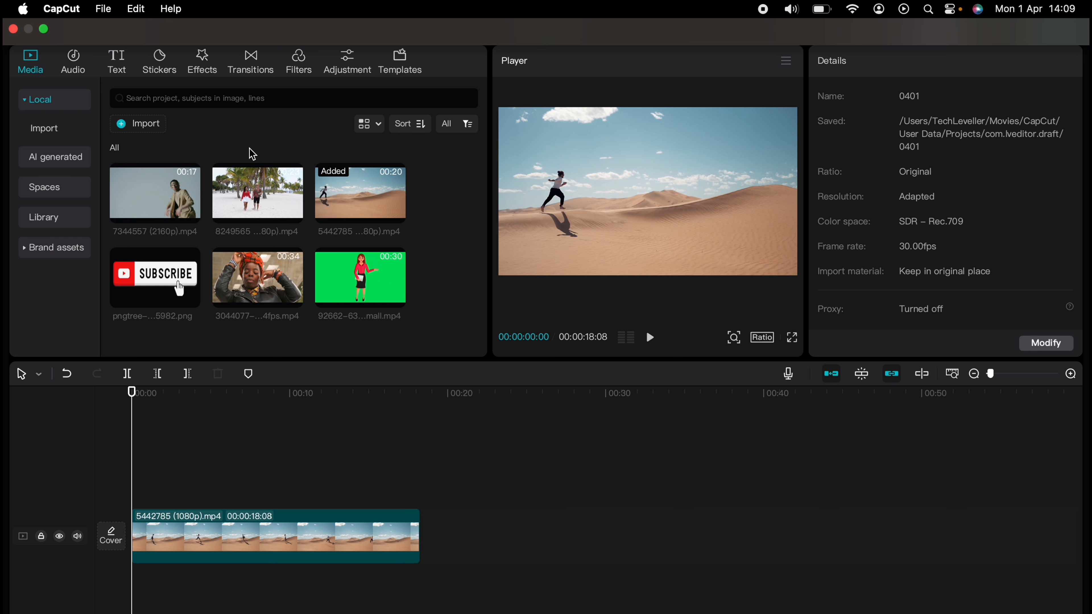
Add the straight red arrow sticker over the desert clip, scaled to 30%, rotated -90° and positioned at X -1813 behind the runner
{"action": "left_click", "coordinate": [165, 63]}
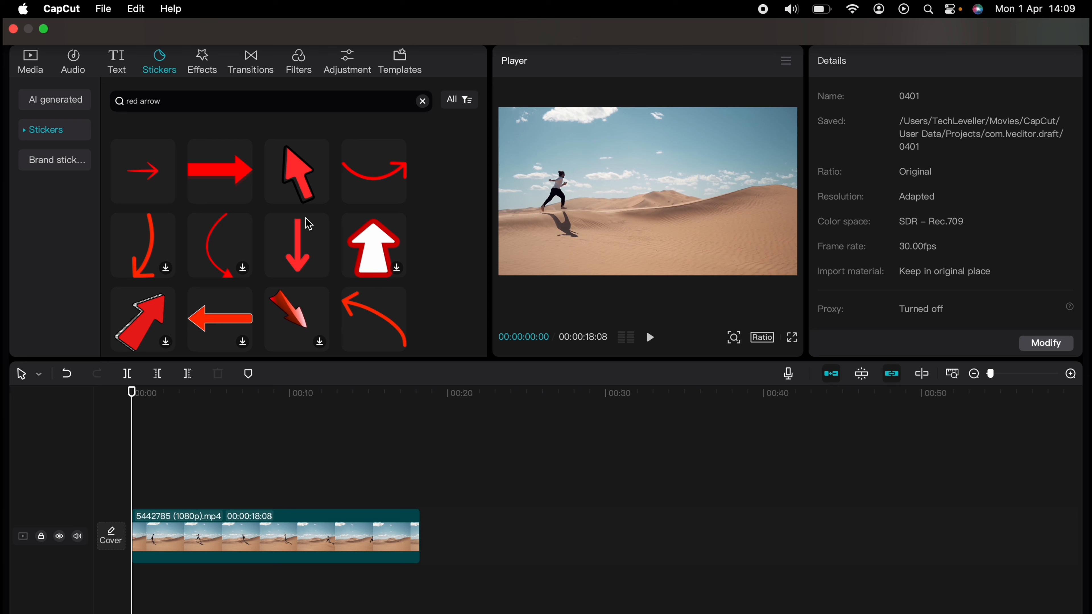
{"action": "left_click_drag", "start_coordinate": [308, 223], "coordinate": [414, 493]}
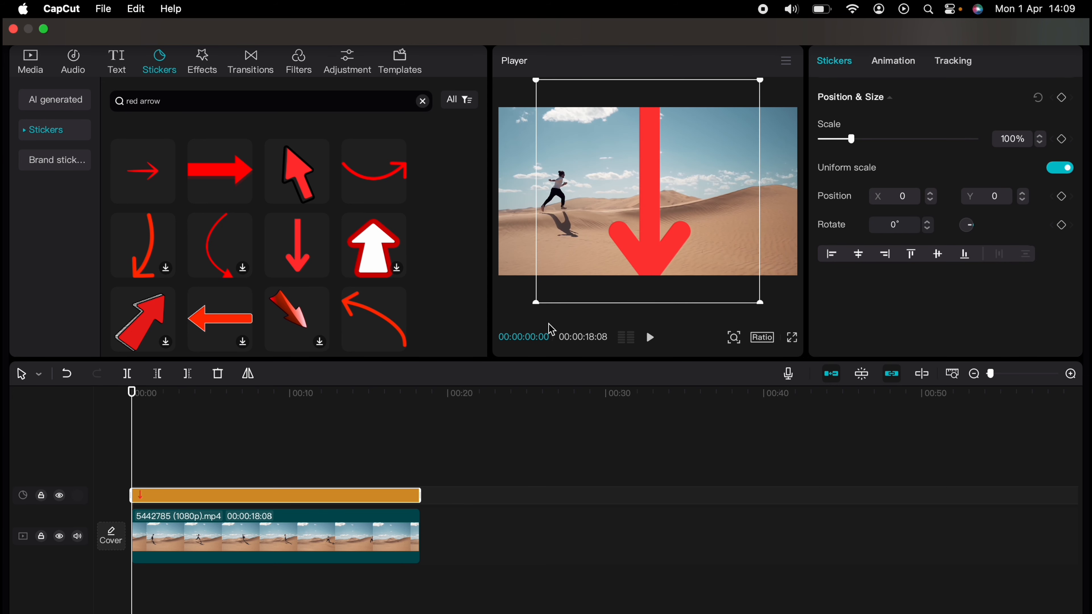
{"action": "left_click_drag", "start_coordinate": [752, 84], "coordinate": [650, 181]}
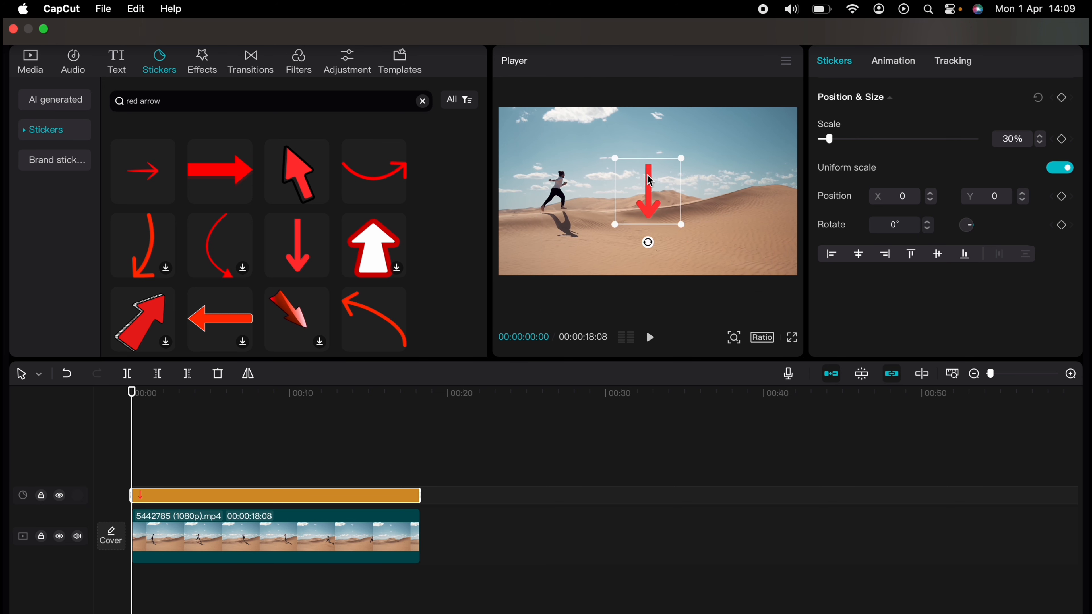
{"action": "left_click_drag", "start_coordinate": [649, 247], "coordinate": [520, 194]}
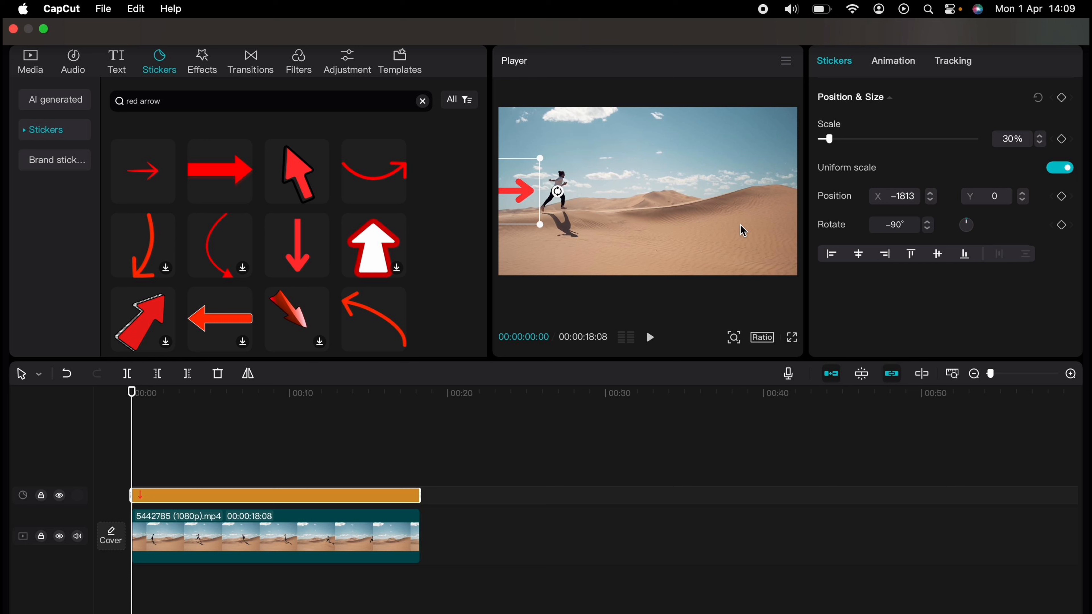
Apply motion tracking to the arrow sticker, fitting the tracking box around the runner with direction Both, and run the tracking
{"action": "left_click", "coordinate": [958, 62]}
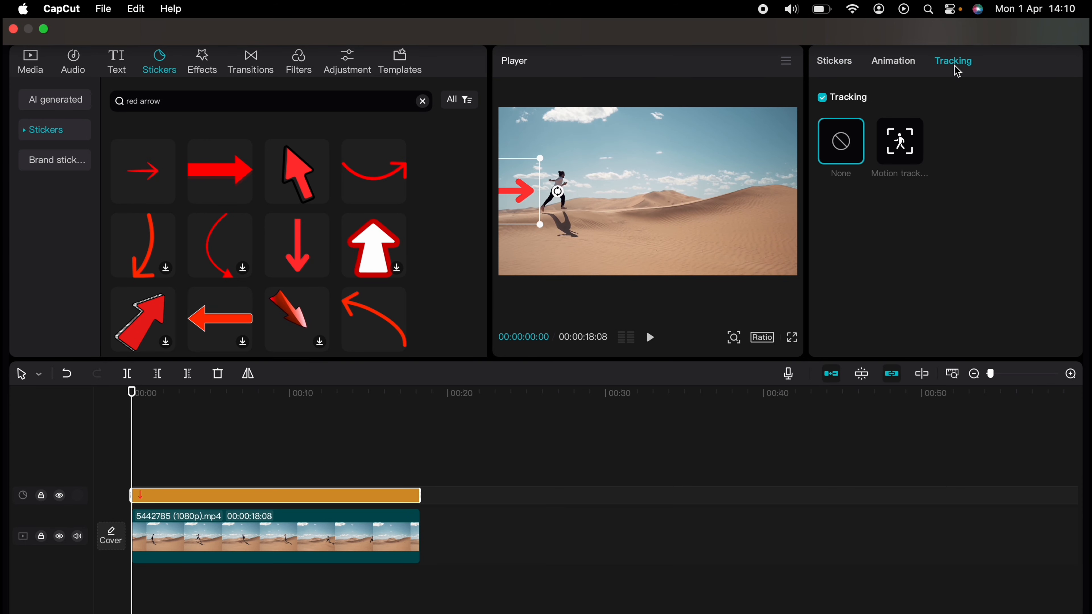
{"action": "left_click", "coordinate": [907, 152]}
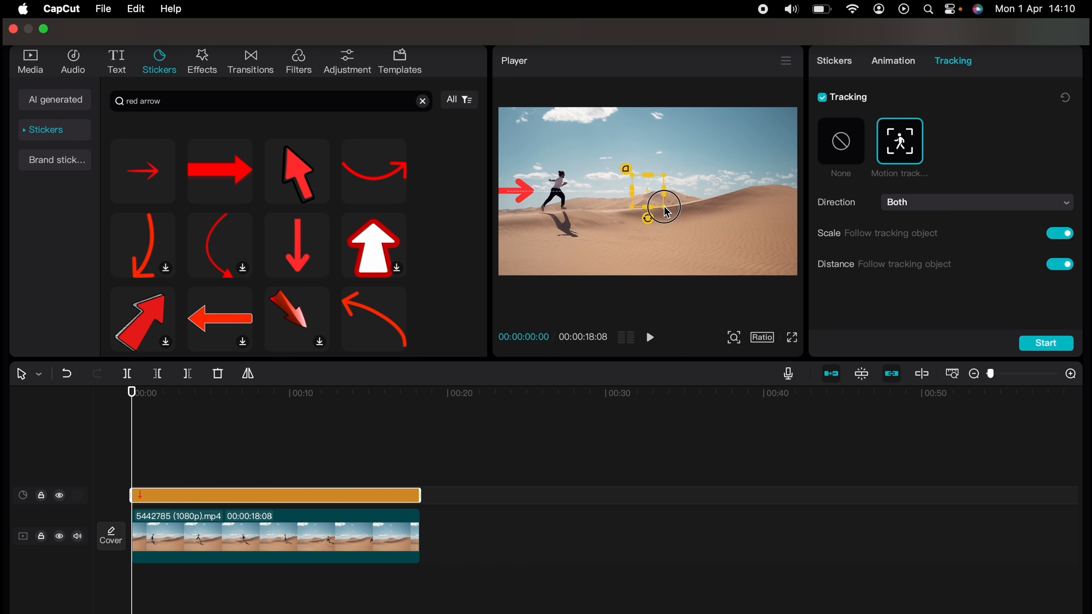
{"action": "left_click_drag", "start_coordinate": [664, 207], "coordinate": [563, 191]}
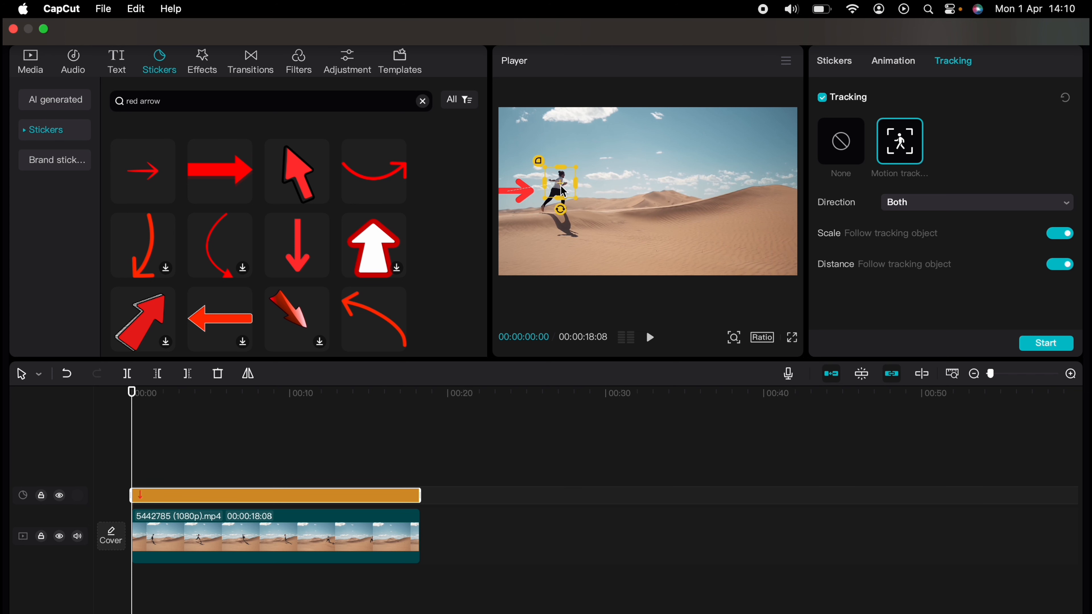
{"action": "mouse_move", "coordinate": [564, 204]}
{"action": "left_mouse_down"}
{"action": "mouse_move", "coordinate": [561, 215]}
{"action": "mouse_move", "coordinate": [541, 195]}
{"action": "mouse_move", "coordinate": [569, 201]}
{"action": "mouse_move", "coordinate": [556, 196]}
{"action": "mouse_move", "coordinate": [554, 218]}
{"action": "left_mouse_up"}
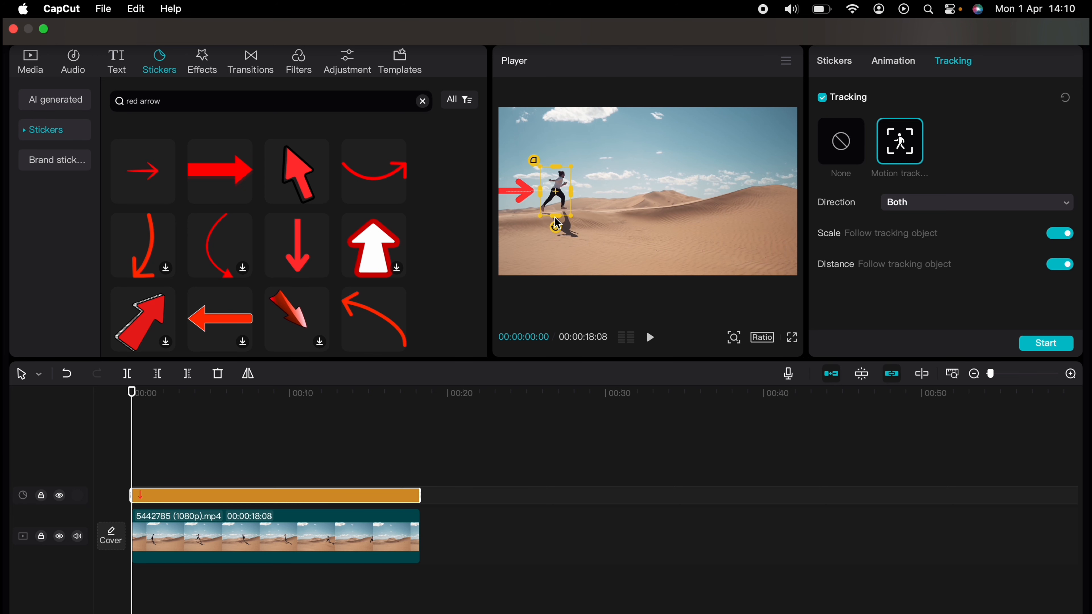
{"action": "left_click", "coordinate": [1045, 344]}
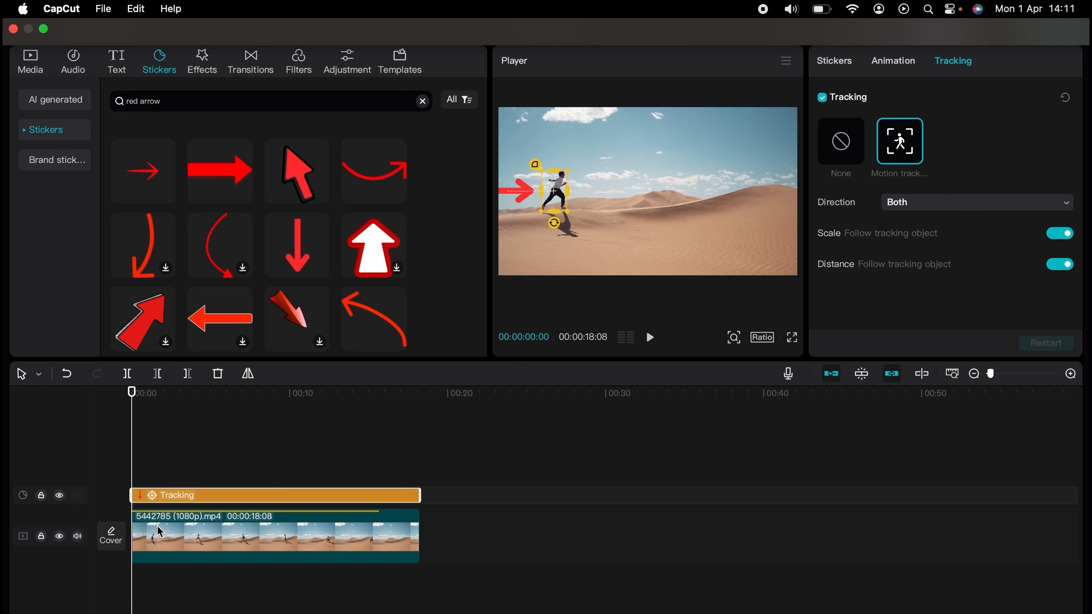
Play the desert clip to check that the arrow follows the runner, and return to about 00:00:03:14
{"action": "left_click", "coordinate": [156, 527]}
{"action": "left_click", "coordinate": [131, 457]}
{"action": "key", "text": "space"}
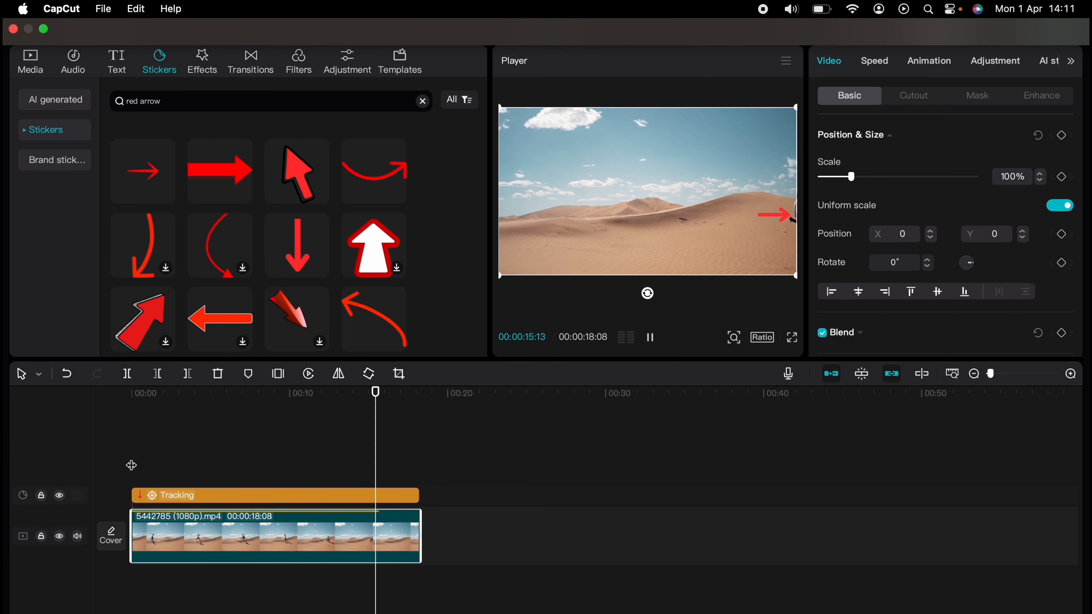
{"action": "left_click_drag", "start_coordinate": [400, 437], "coordinate": [186, 444]}
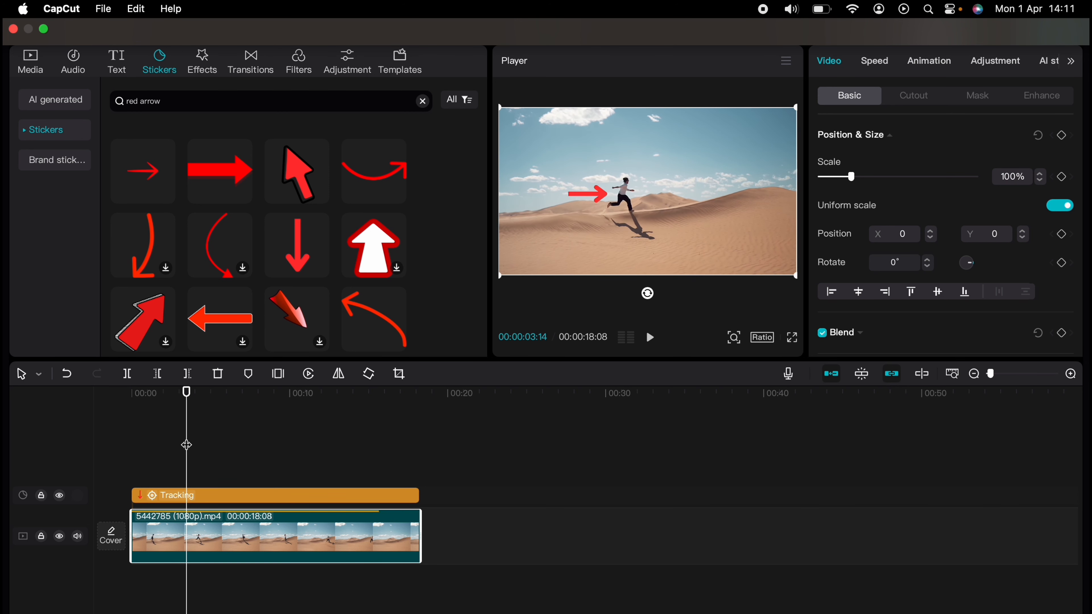
Add the white outlined Trending text above the arrow's track, reading "Subscribe" in font size 10 at the frame's lower left
{"action": "left_click", "coordinate": [124, 73]}
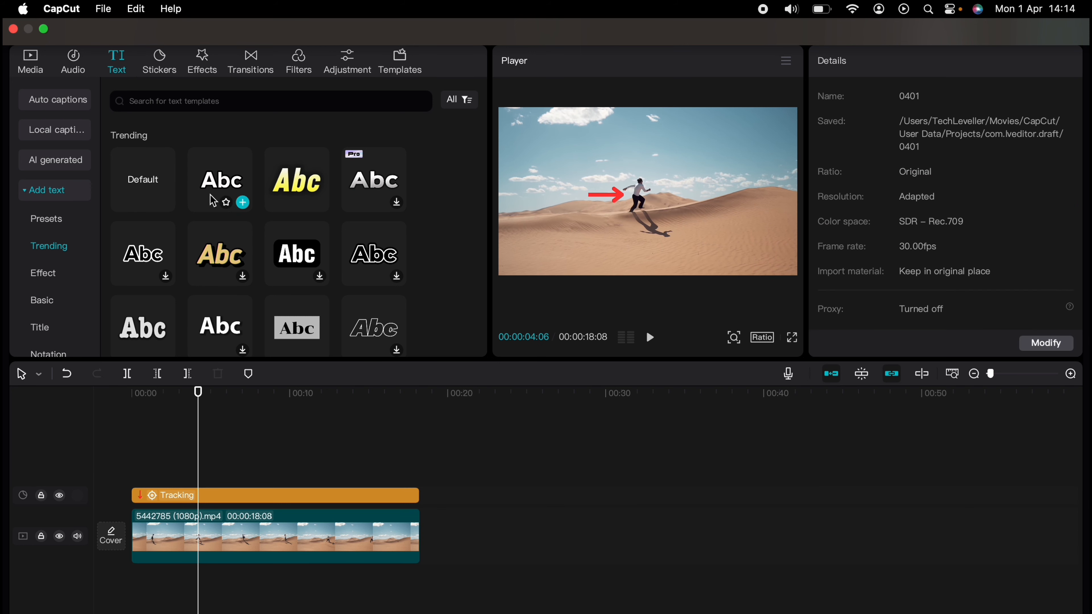
{"action": "left_click_drag", "start_coordinate": [216, 173], "coordinate": [196, 474]}
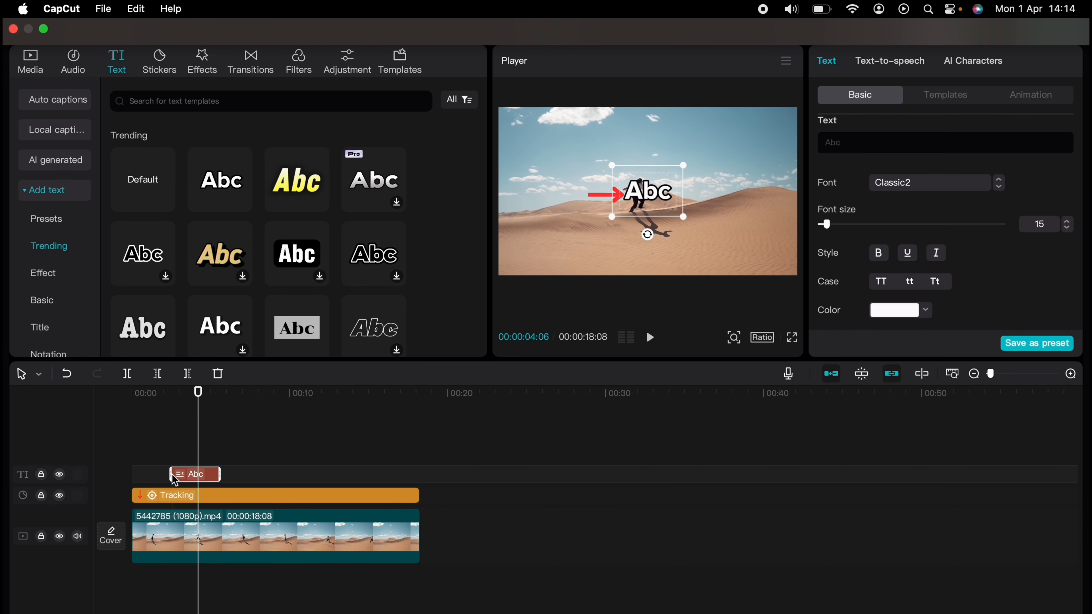
{"action": "left_click", "coordinate": [177, 434]}
{"action": "left_click", "coordinate": [195, 474]}
{"action": "type", "text": "Su"}
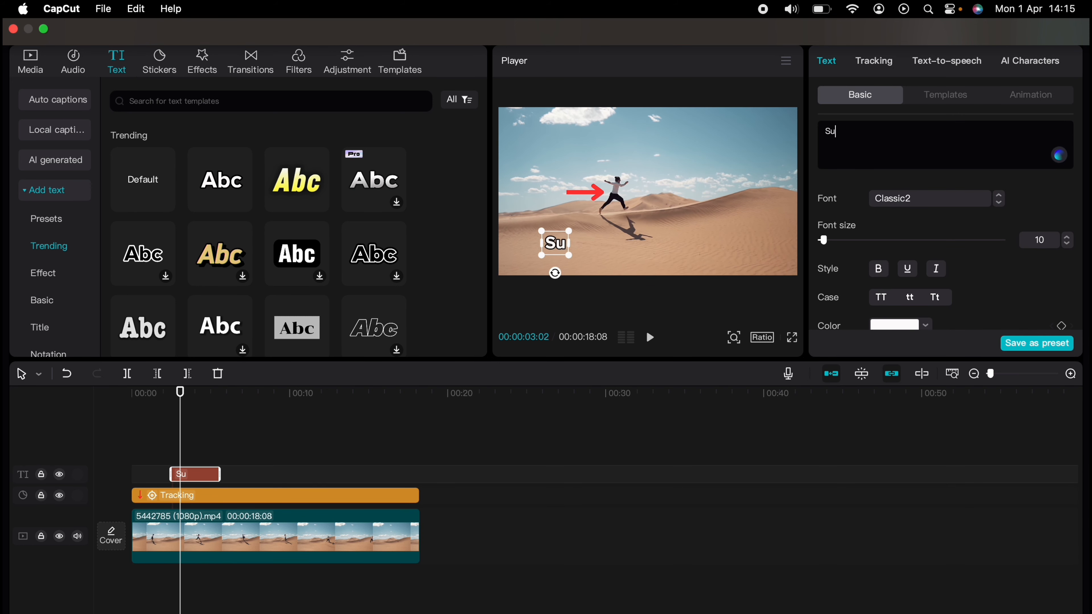
{"action": "type", "text": "bscribe"}
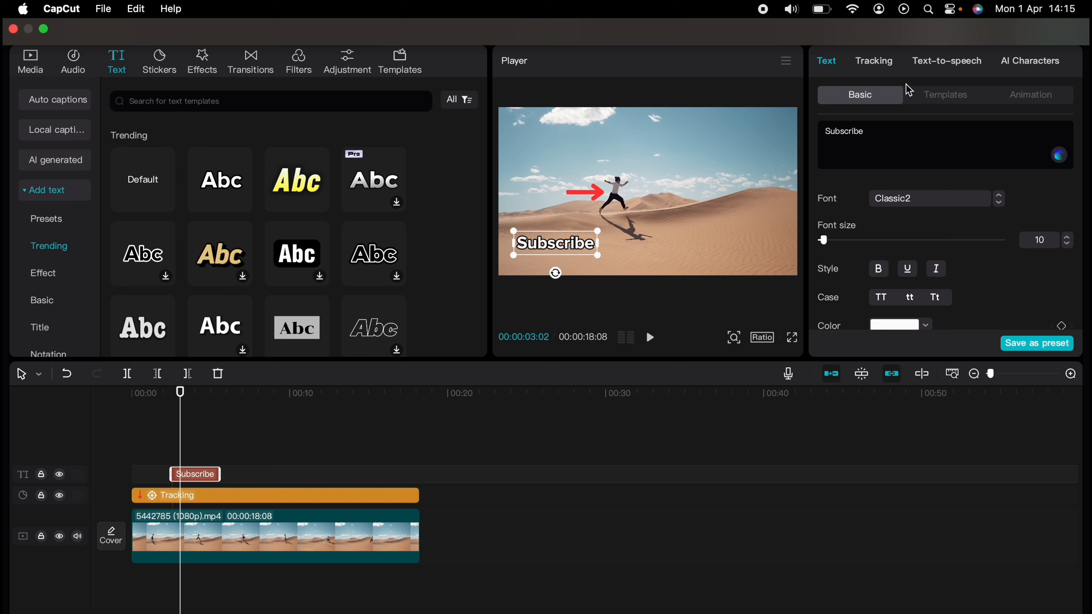
Motion-track the Subscribe text to the runner in both directions and play the result from 00:00:01:28
{"action": "left_click", "coordinate": [873, 61]}
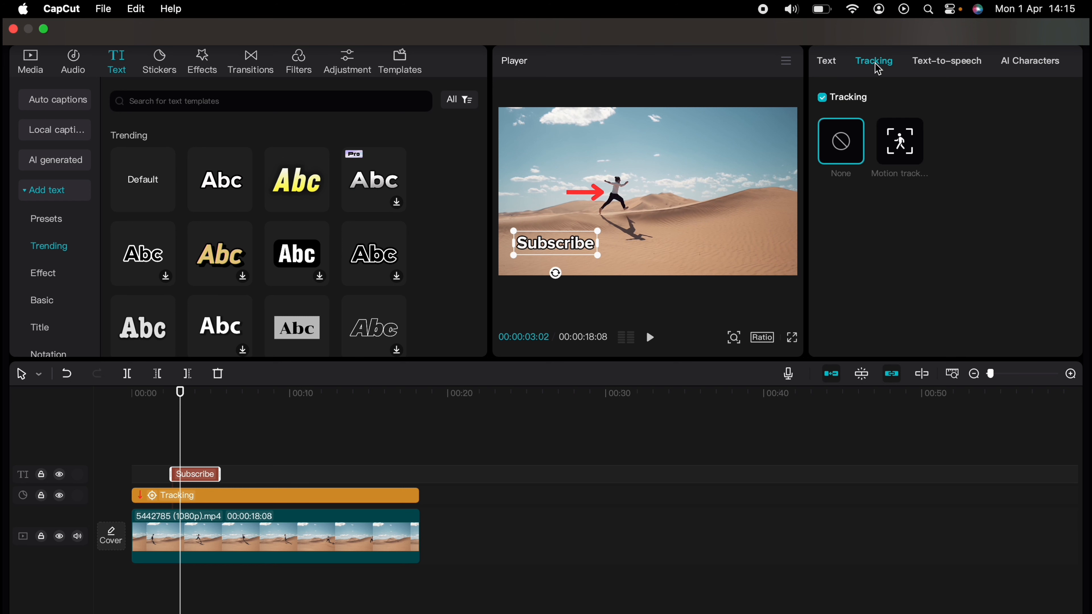
{"action": "left_click", "coordinate": [900, 141]}
{"action": "left_click_drag", "start_coordinate": [654, 198], "coordinate": [625, 199]}
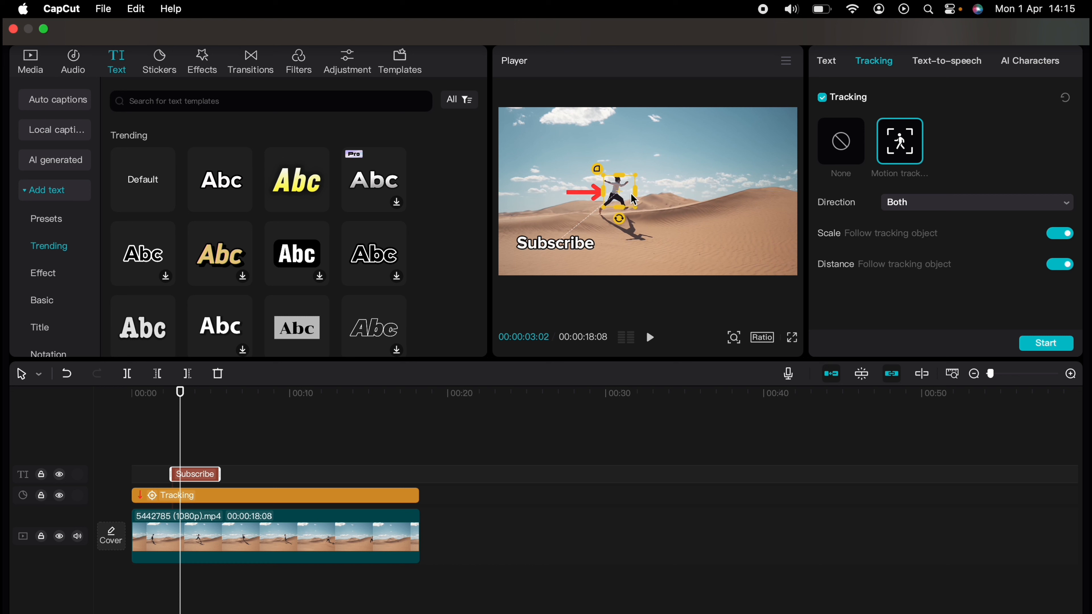
{"action": "left_click_drag", "start_coordinate": [620, 192], "coordinate": [616, 189]}
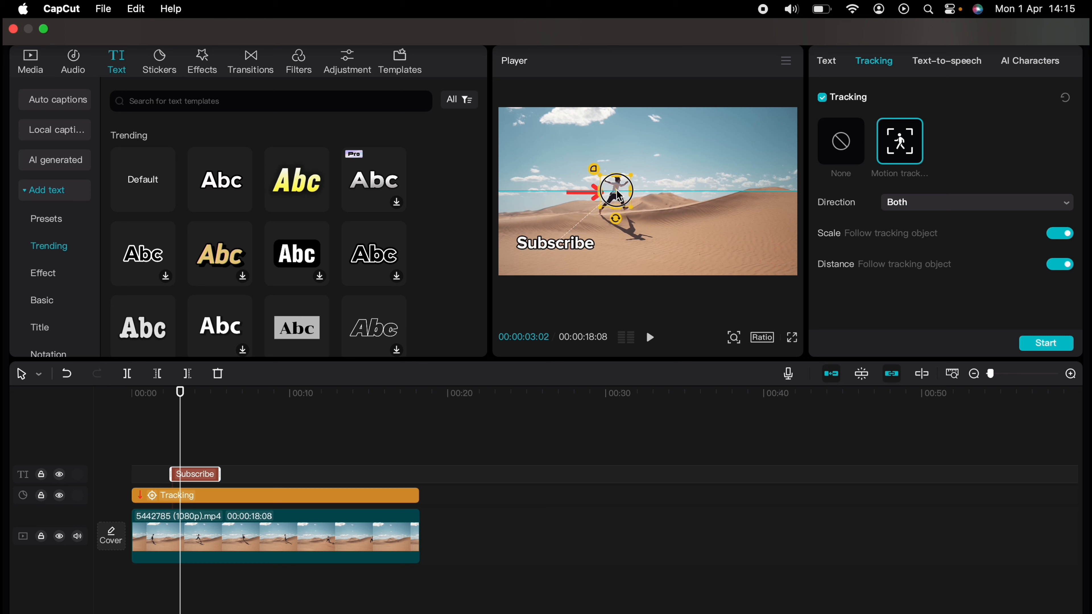
{"action": "left_click", "coordinate": [1039, 344]}
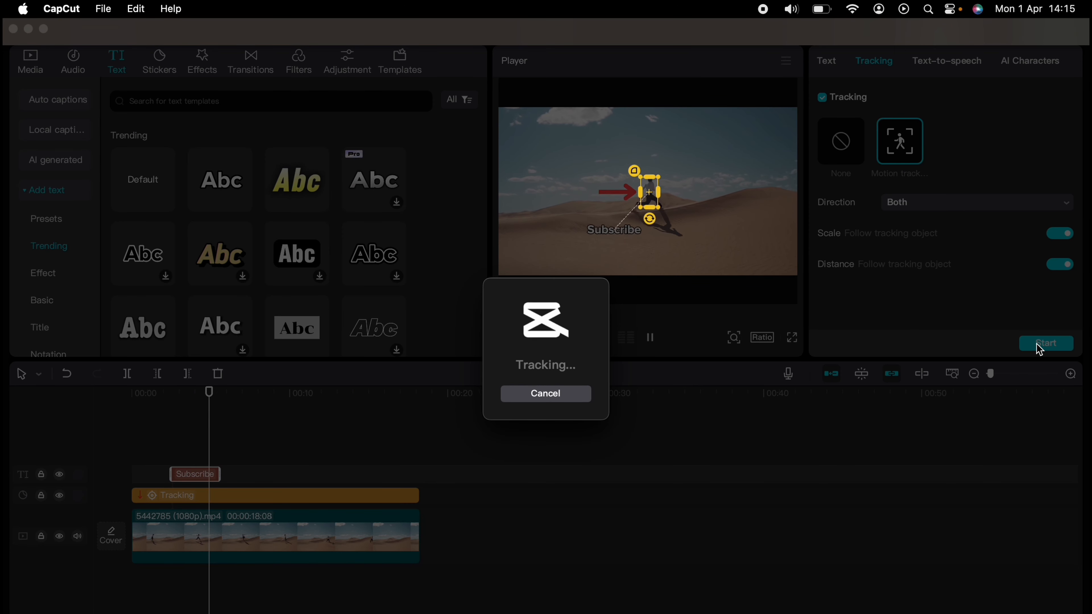
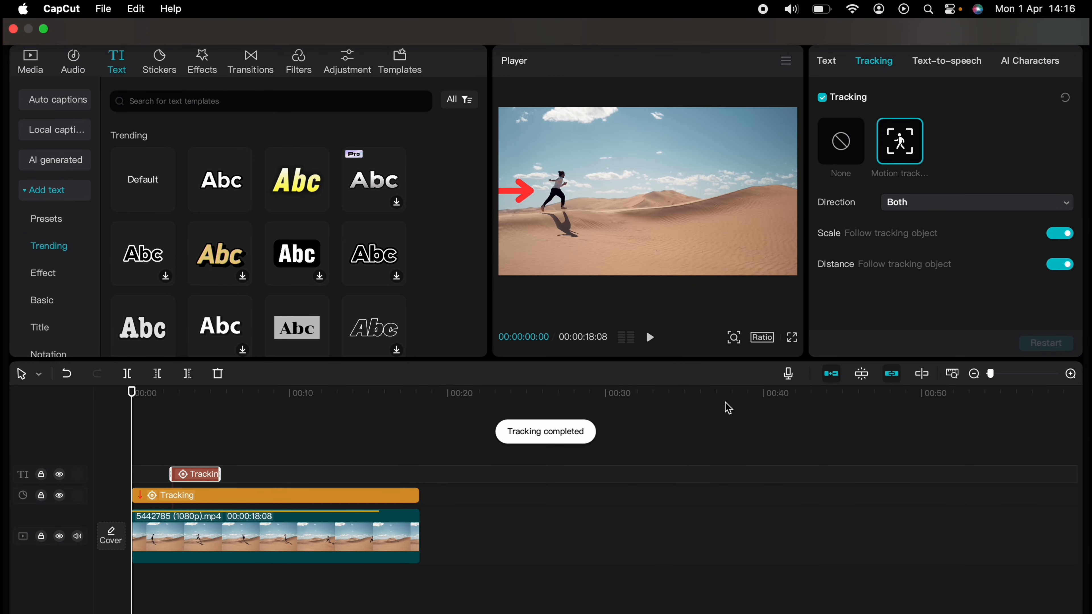
{"action": "left_click", "coordinate": [162, 447]}
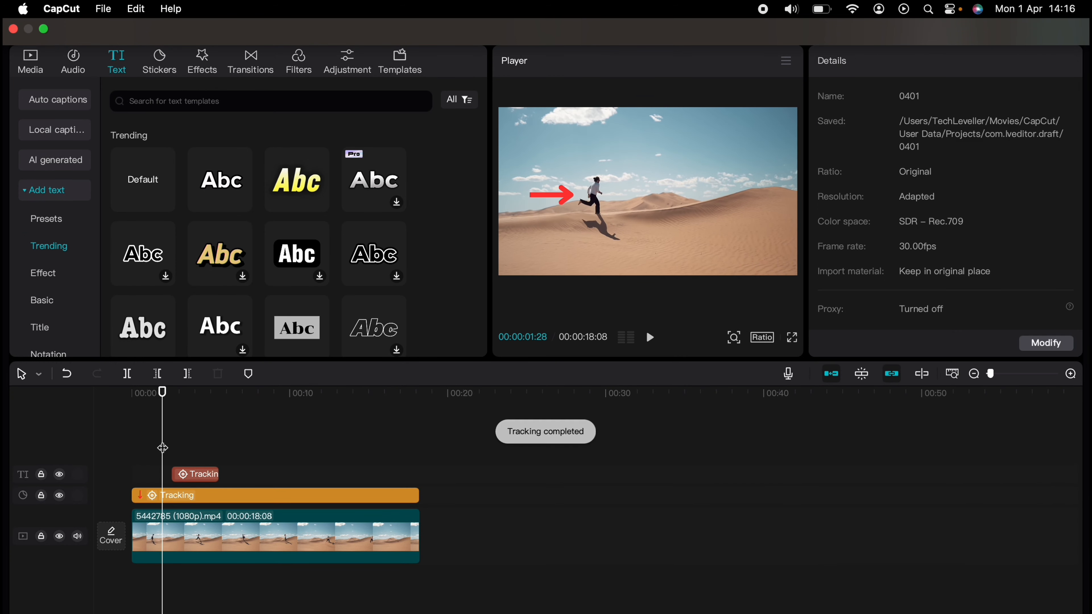
{"action": "key", "text": "space"}
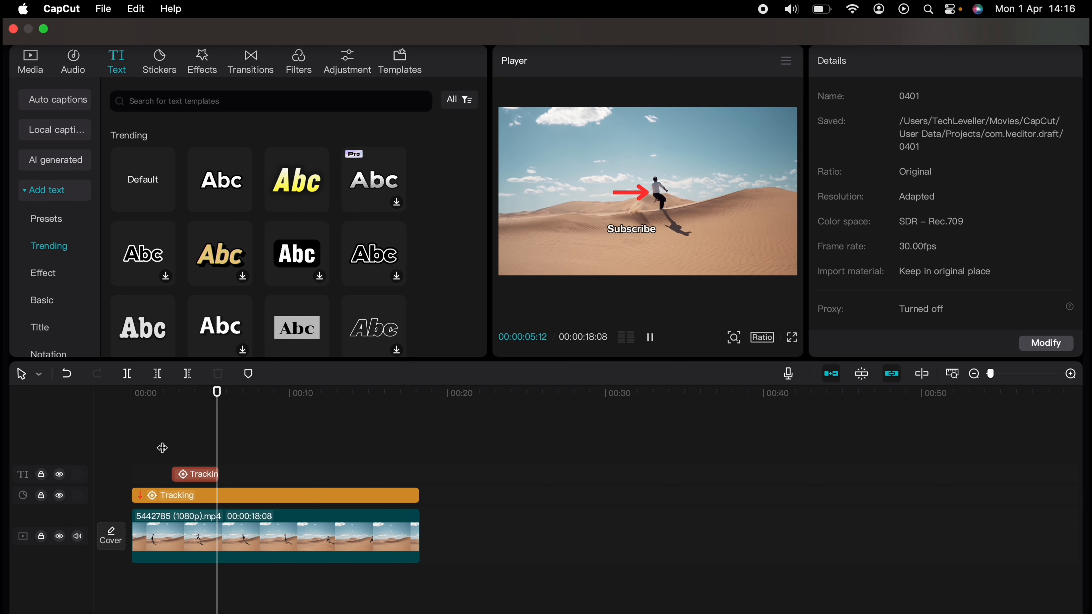
Extend the tracked Subscribe text on the timeline to end at about 16 seconds, and play the desert clip
{"action": "key", "text": "space"}
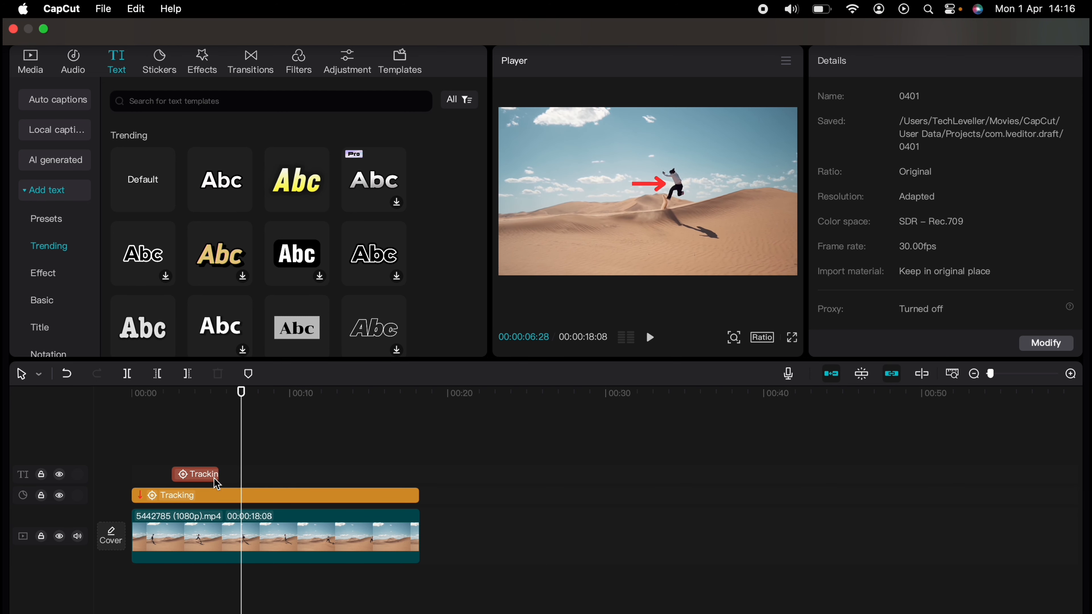
{"action": "left_click_drag", "start_coordinate": [219, 470], "coordinate": [381, 469]}
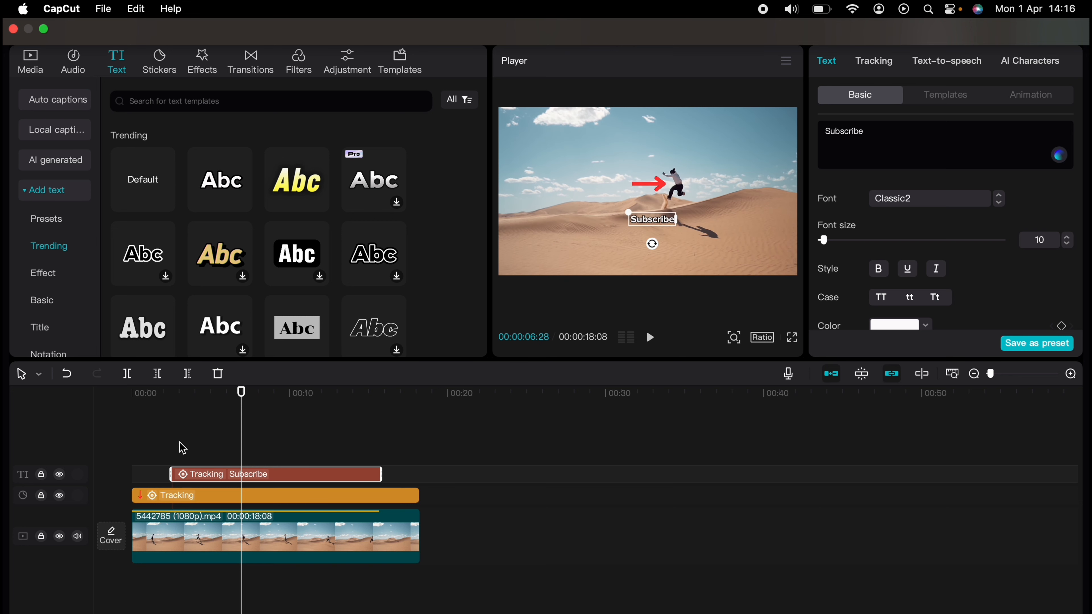
{"action": "left_click", "coordinate": [150, 447]}
{"action": "key", "text": "space"}
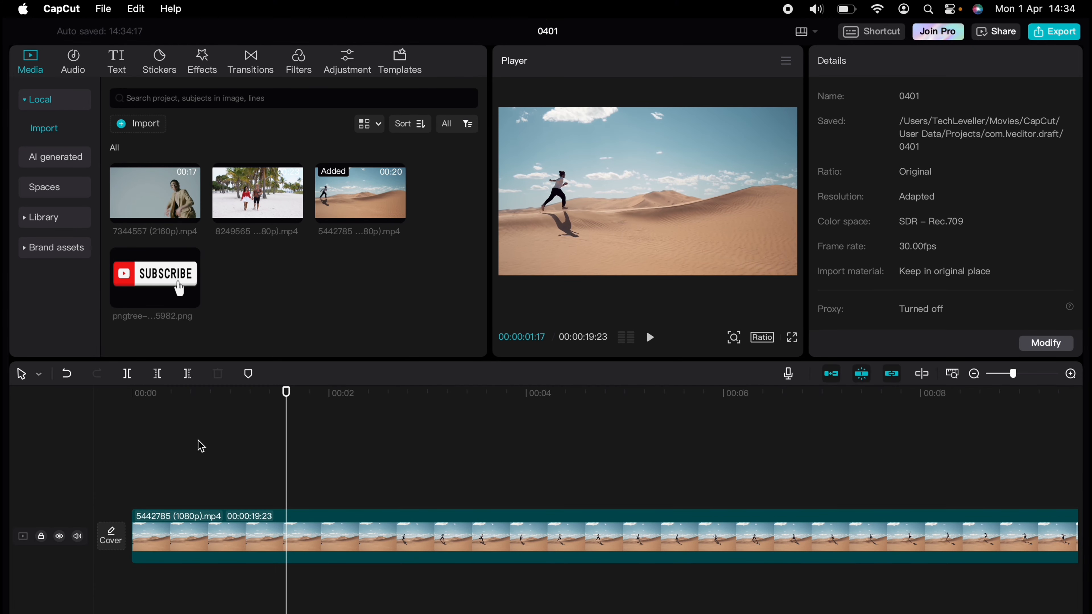
Add the white outlined Trending text above the desert clip at 00:00:00:20, reading "This Man Is So Happy"
{"action": "left_click", "coordinate": [197, 449]}
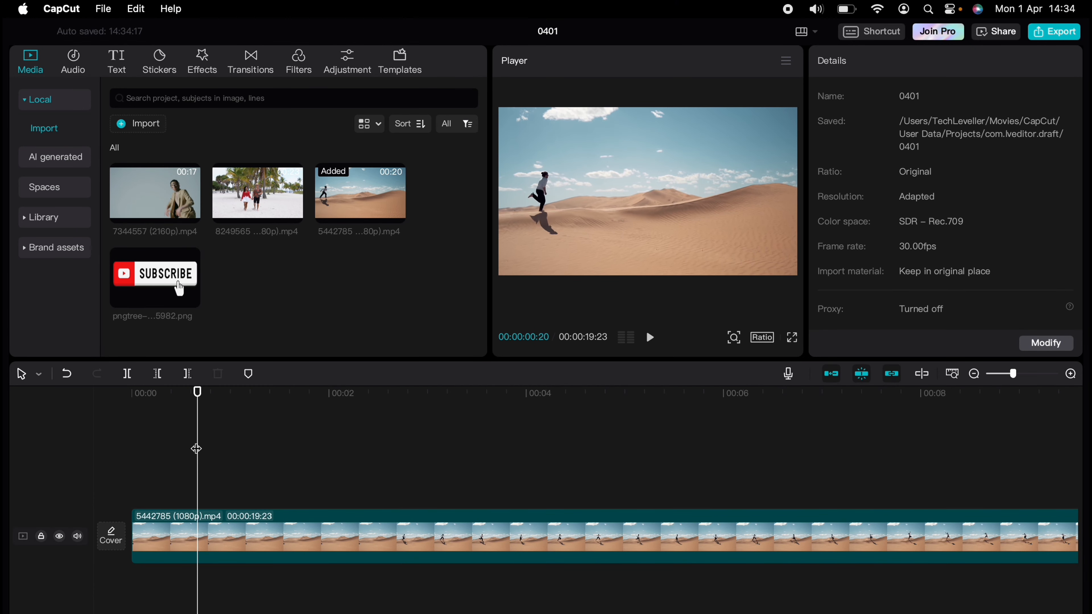
{"action": "left_click", "coordinate": [120, 62]}
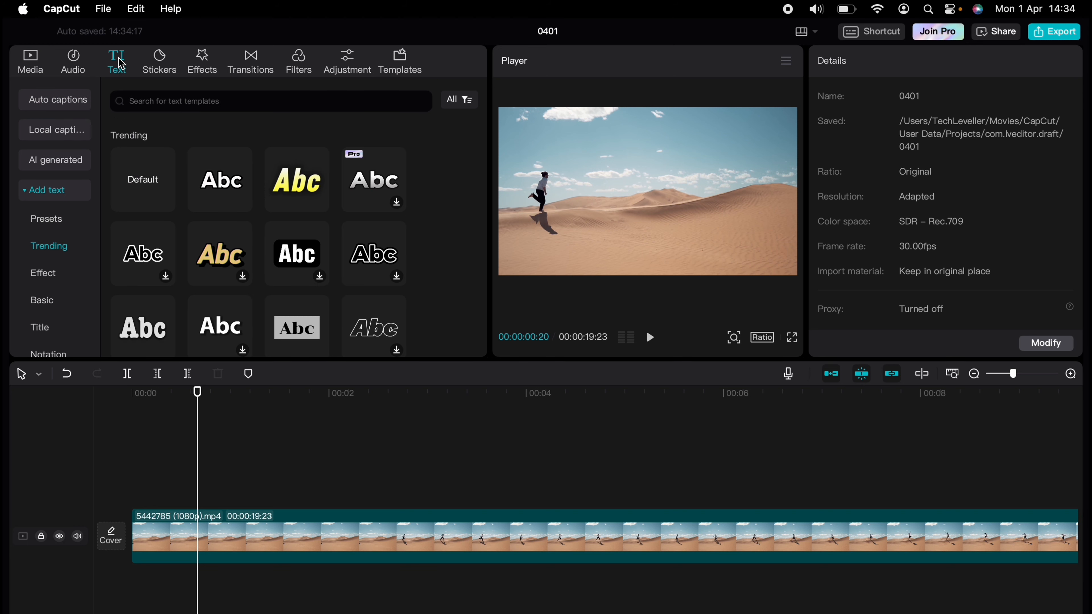
{"action": "left_click_drag", "start_coordinate": [207, 169], "coordinate": [199, 504]}
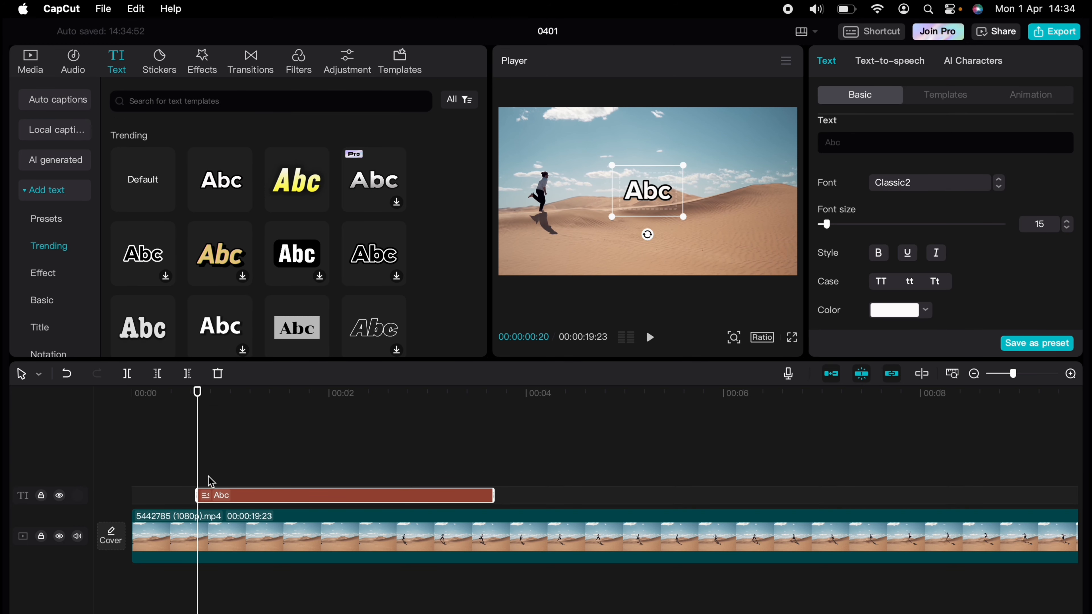
{"action": "left_click", "coordinate": [865, 143]}
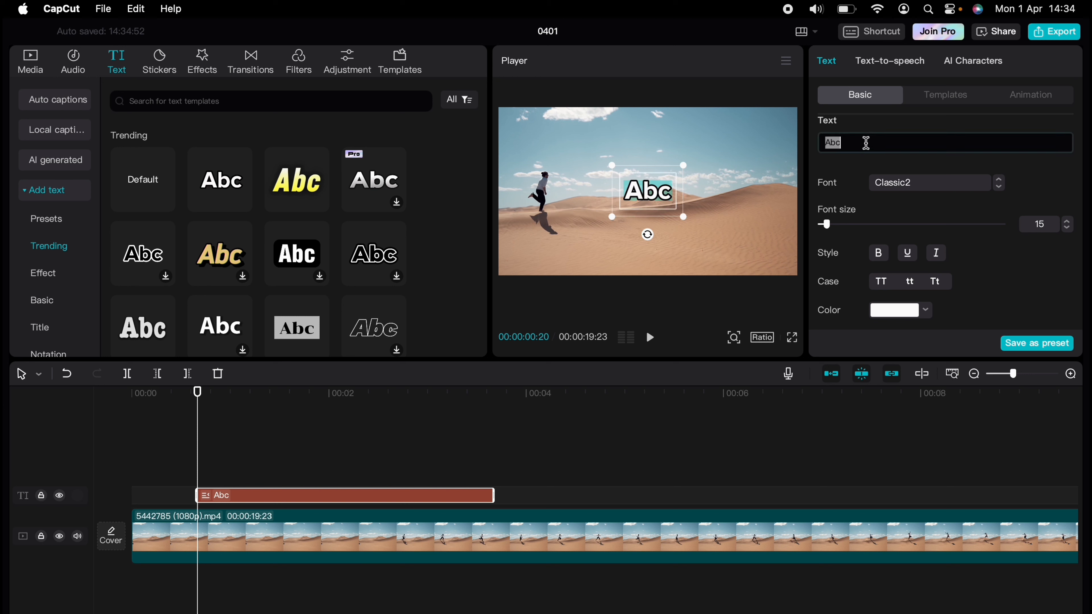
{"action": "type", "text": "Th"}
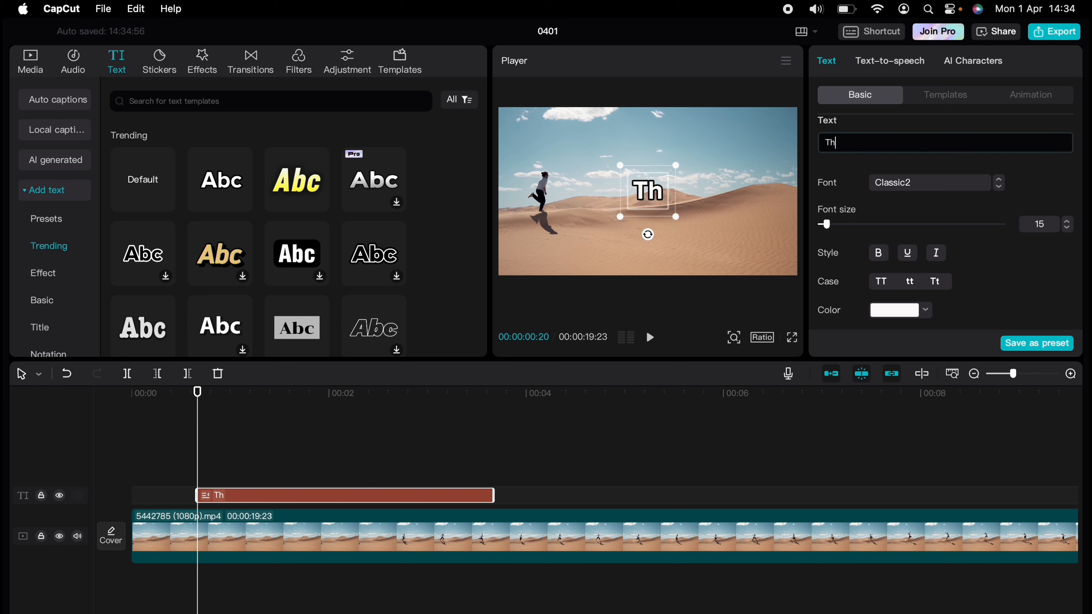
{"action": "type", "text": "is Man "}
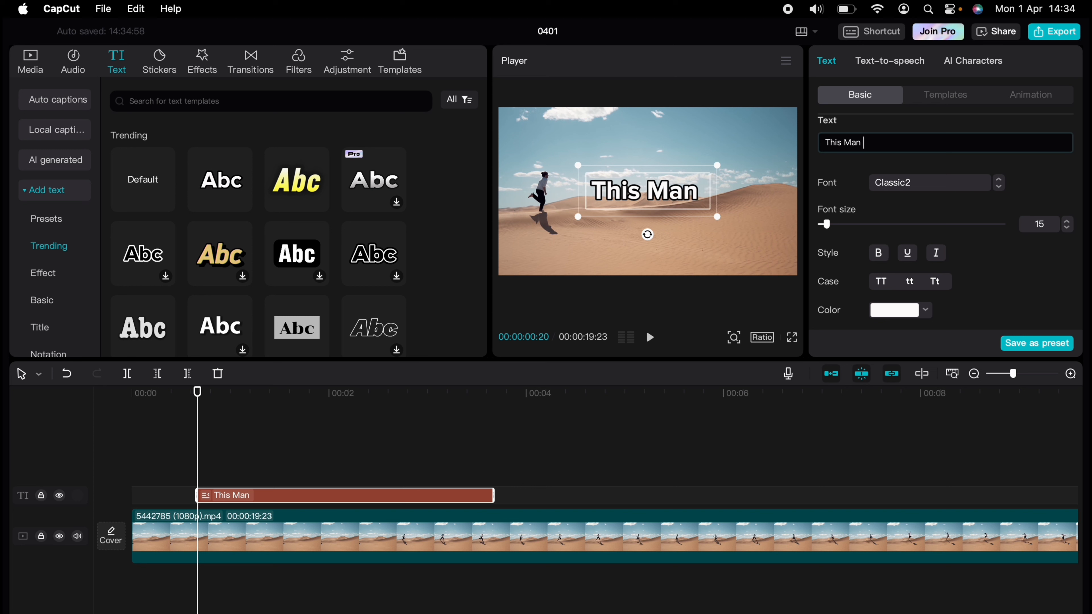
{"action": "type", "text": "Is So "}
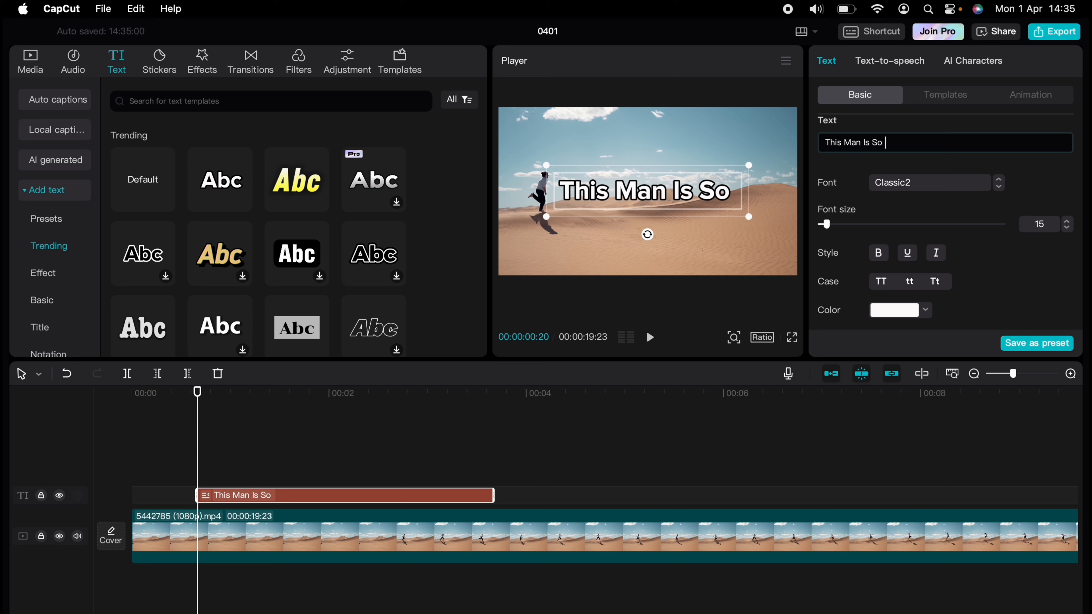
{"action": "type", "text": "Happy"}
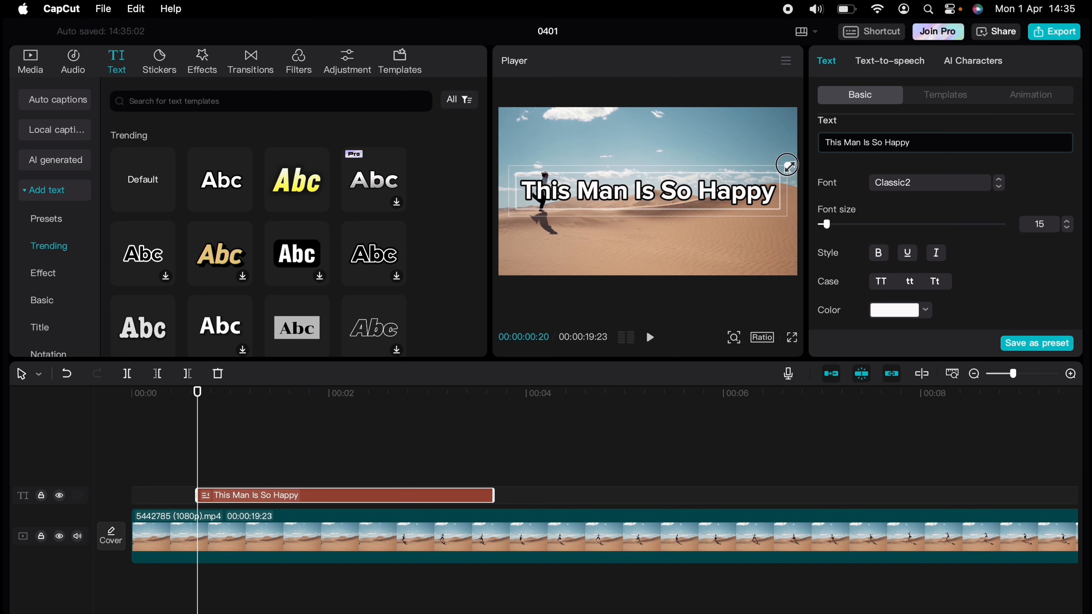
Scale down the "This Man Is So Happy" text, set its font size to 13, and place it at the frame's bottom centre
{"action": "left_click_drag", "start_coordinate": [787, 165], "coordinate": [735, 174]}
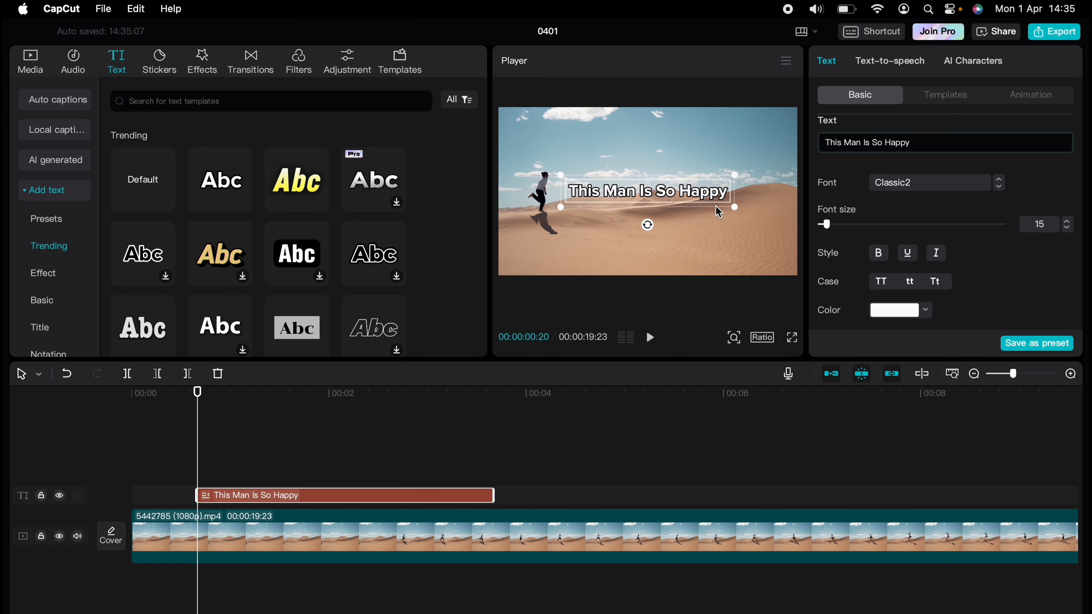
{"action": "left_click_drag", "start_coordinate": [828, 225], "coordinate": [829, 228]}
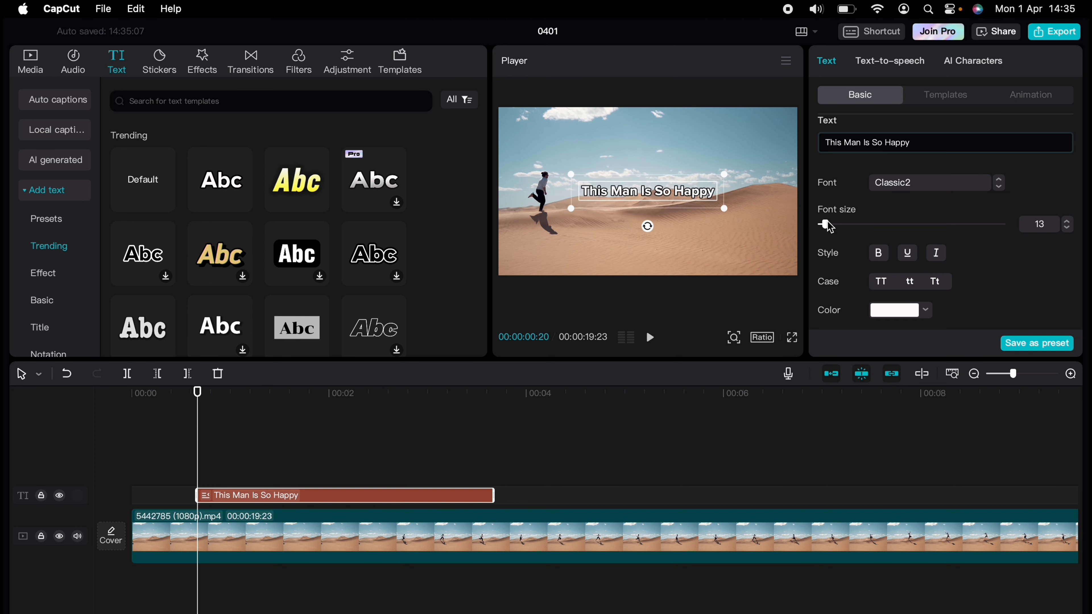
{"action": "left_click_drag", "start_coordinate": [664, 190], "coordinate": [664, 257]}
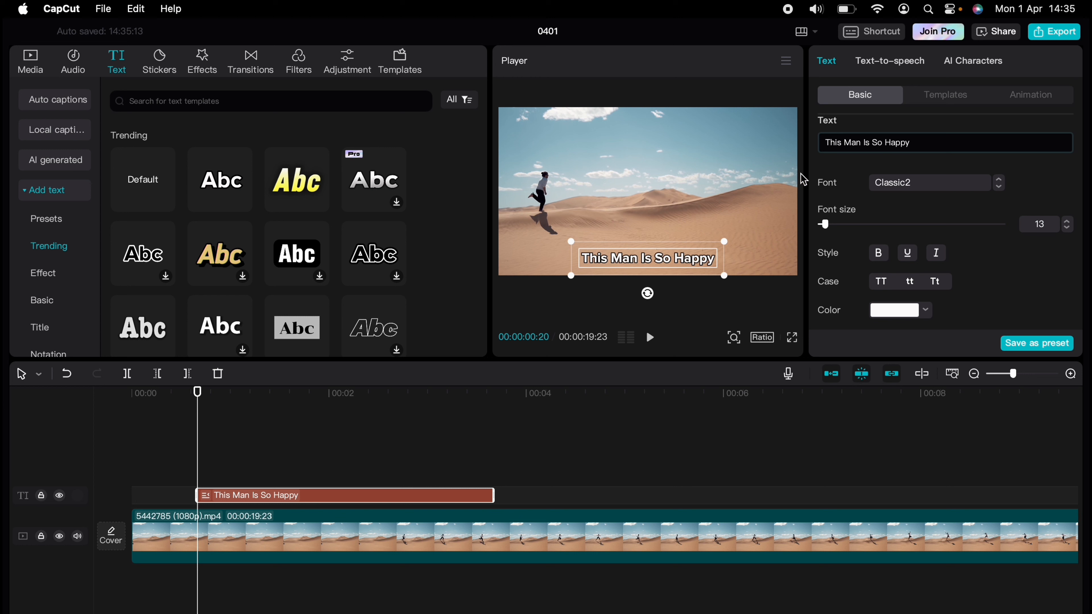
Generate text-to-speech audio for the "This Man Is So Happy" text with the Jessie voice from the Trending voices
{"action": "left_click", "coordinate": [881, 67]}
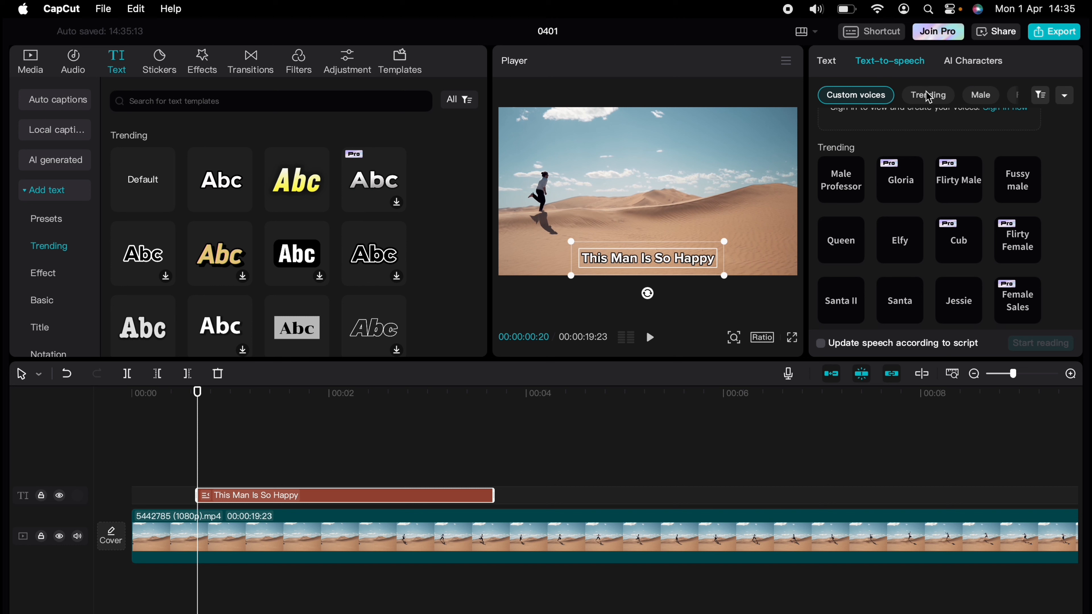
{"action": "scroll", "coordinate": [928, 98], "scroll_direction": "right", "scroll_amount": 5}
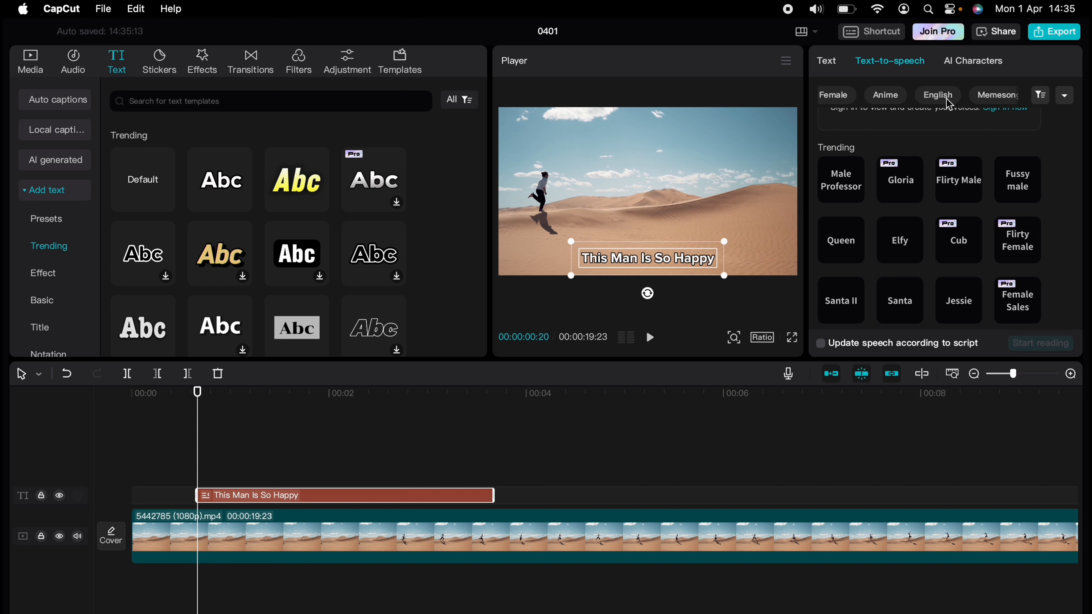
{"action": "scroll", "coordinate": [948, 105], "scroll_direction": "right", "scroll_amount": 3}
{"action": "scroll", "coordinate": [928, 156], "scroll_direction": "up", "scroll_amount": 3}
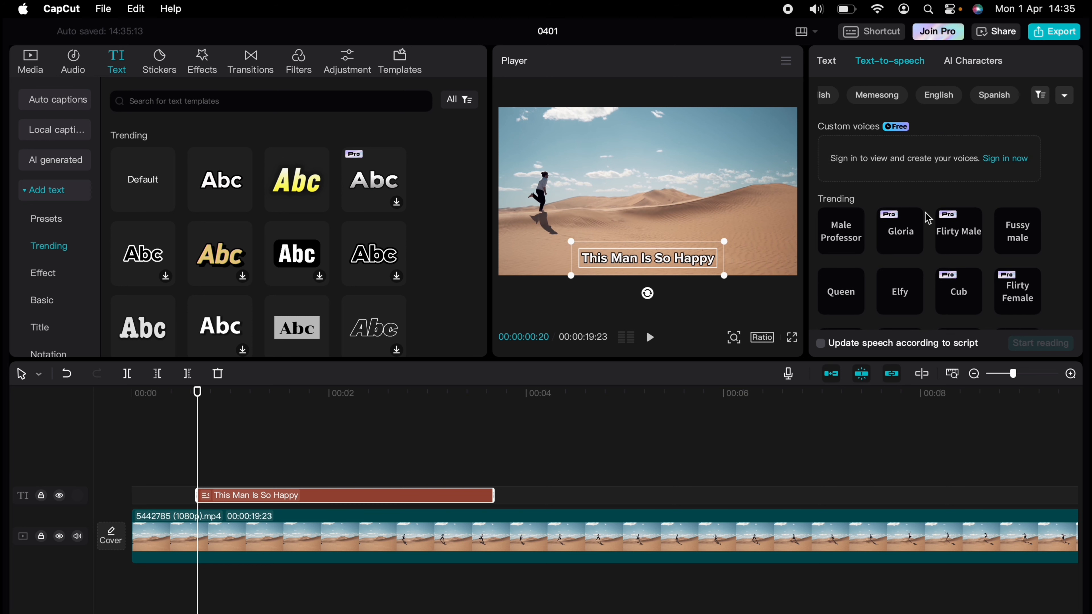
{"action": "scroll", "coordinate": [924, 218], "scroll_direction": "down", "scroll_amount": 5}
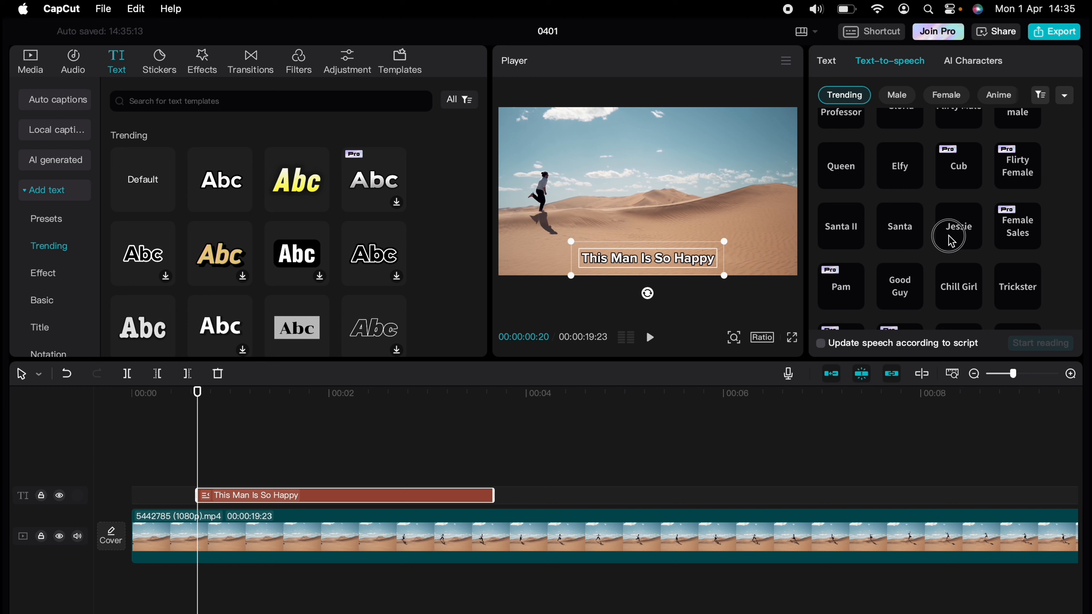
{"action": "left_click", "coordinate": [951, 240]}
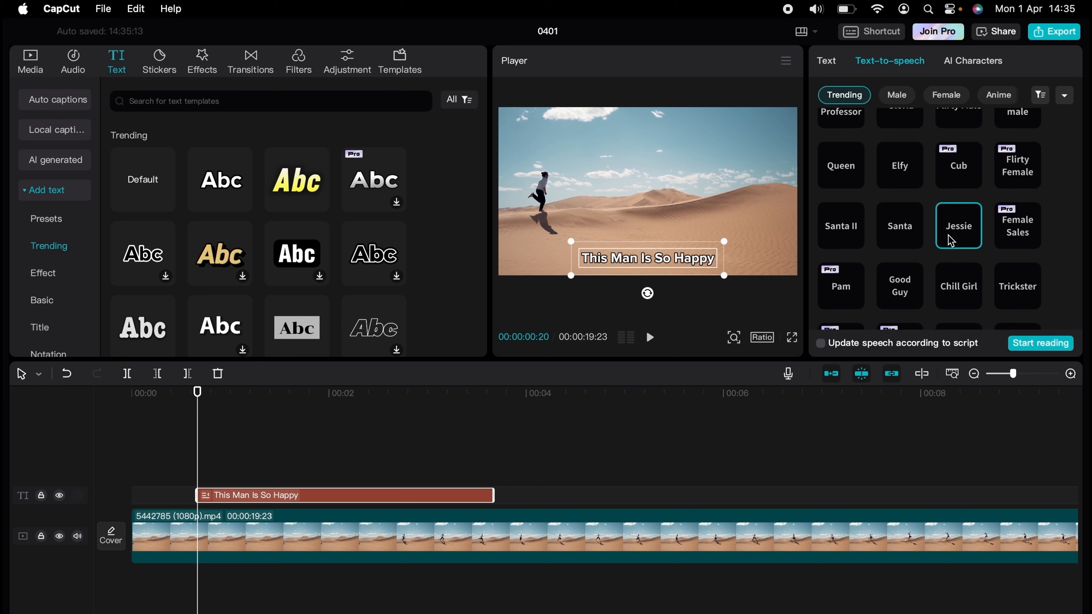
{"action": "left_click", "coordinate": [1042, 344]}
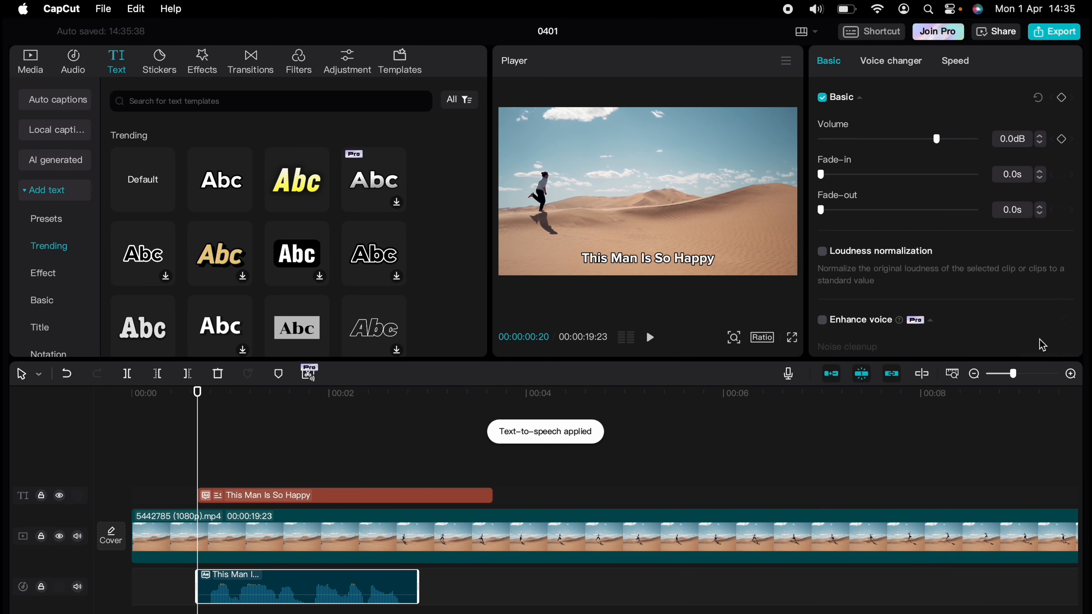
Play the clip from 00:00:00:20 to listen to the generated speech with its caption
{"action": "key", "text": "space"}
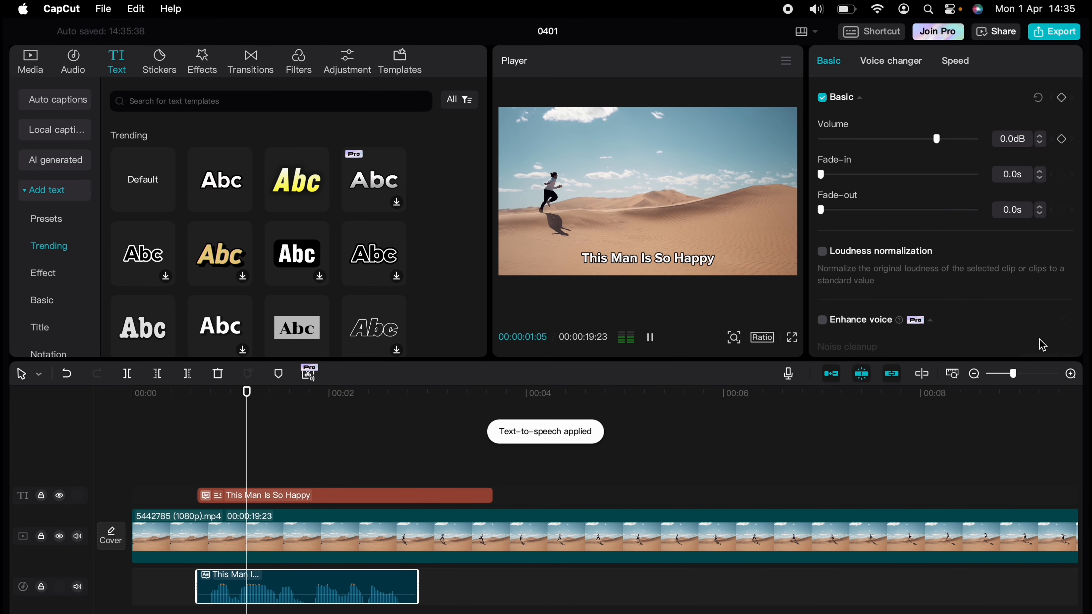
{"action": "left_click_drag", "start_coordinate": [176, 453], "coordinate": [201, 459]}
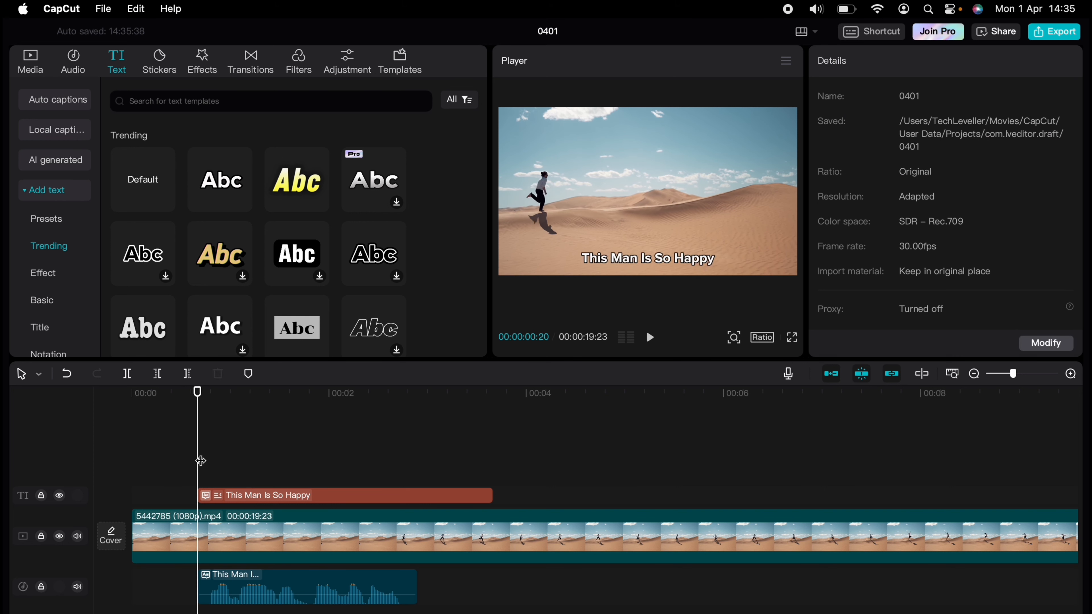
{"action": "key", "text": "space"}
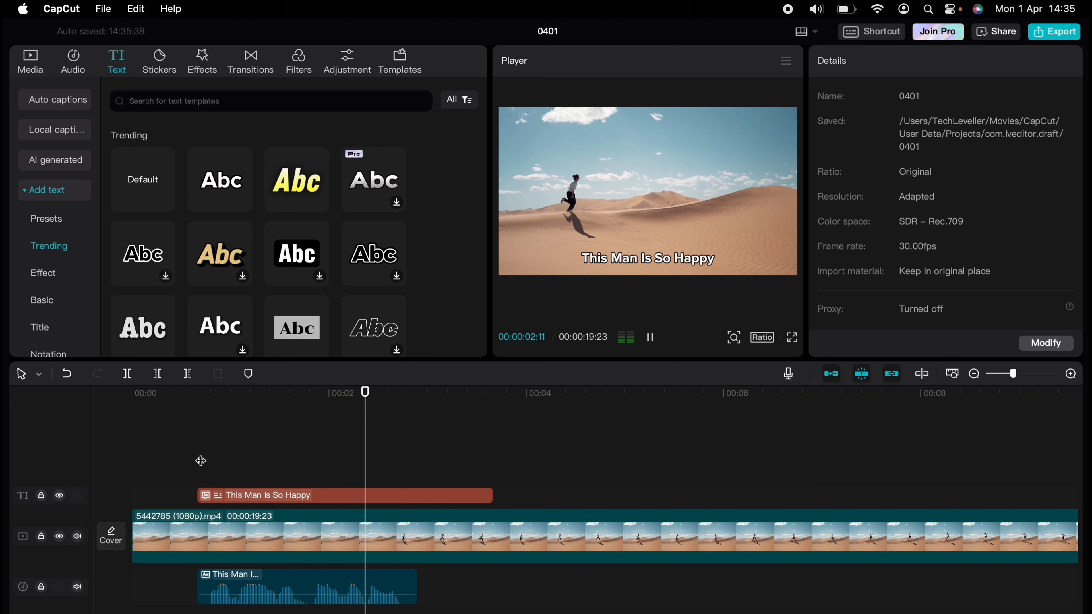
{"action": "key", "text": "space"}
{"action": "key", "text": "space"}
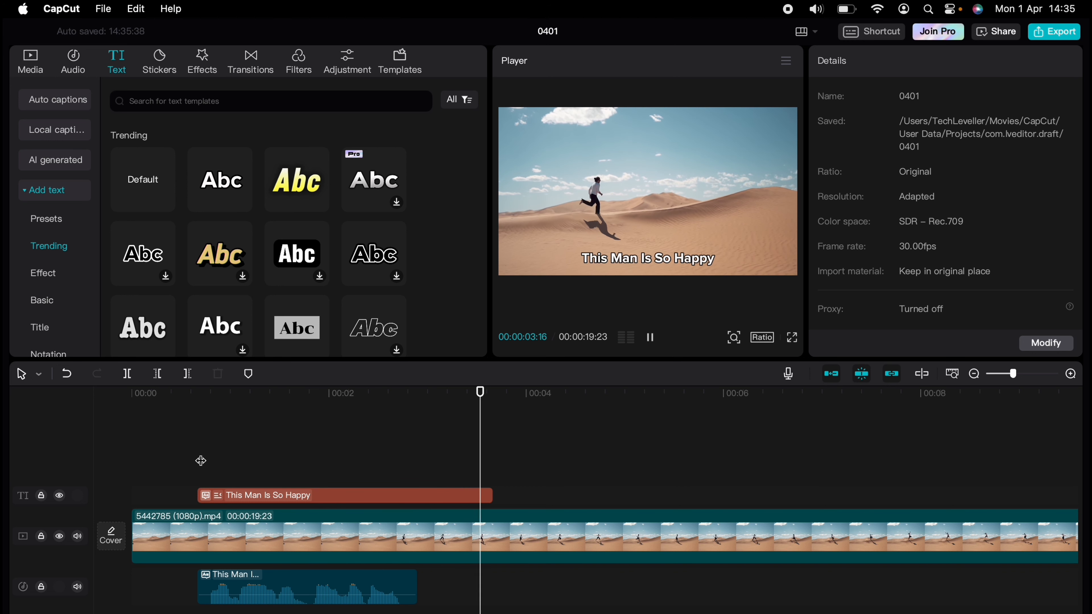
{"action": "key", "text": "space"}
Trim the "This Man Is So Happy" text to end with its speech audio at 00:00:02:27, and play the result from 00:00:00:20
{"action": "left_click", "coordinate": [418, 467]}
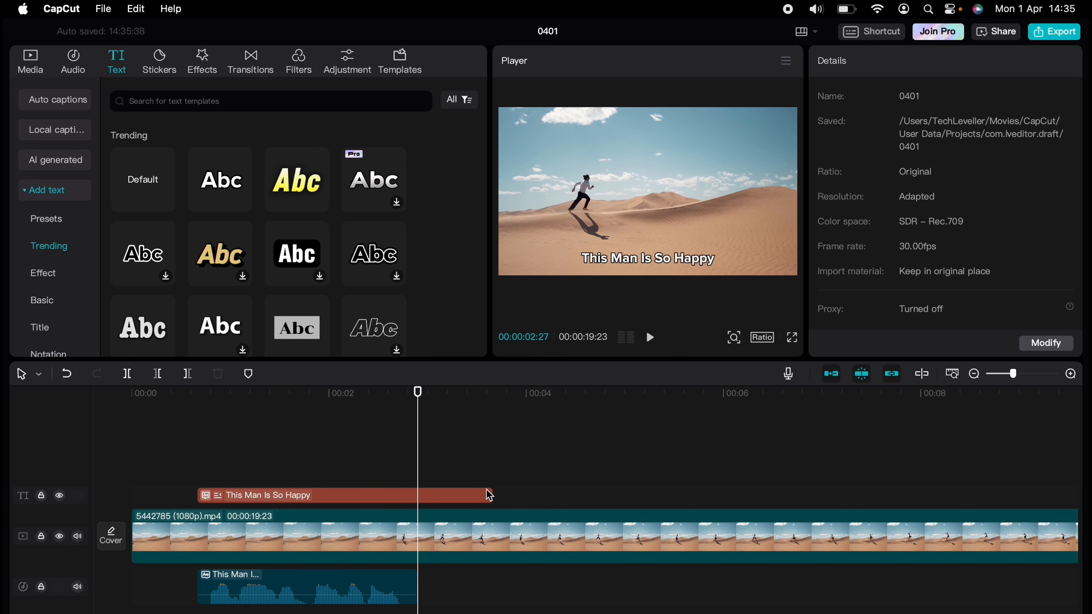
{"action": "left_click_drag", "start_coordinate": [489, 495], "coordinate": [413, 501]}
{"action": "left_click", "coordinate": [195, 452]}
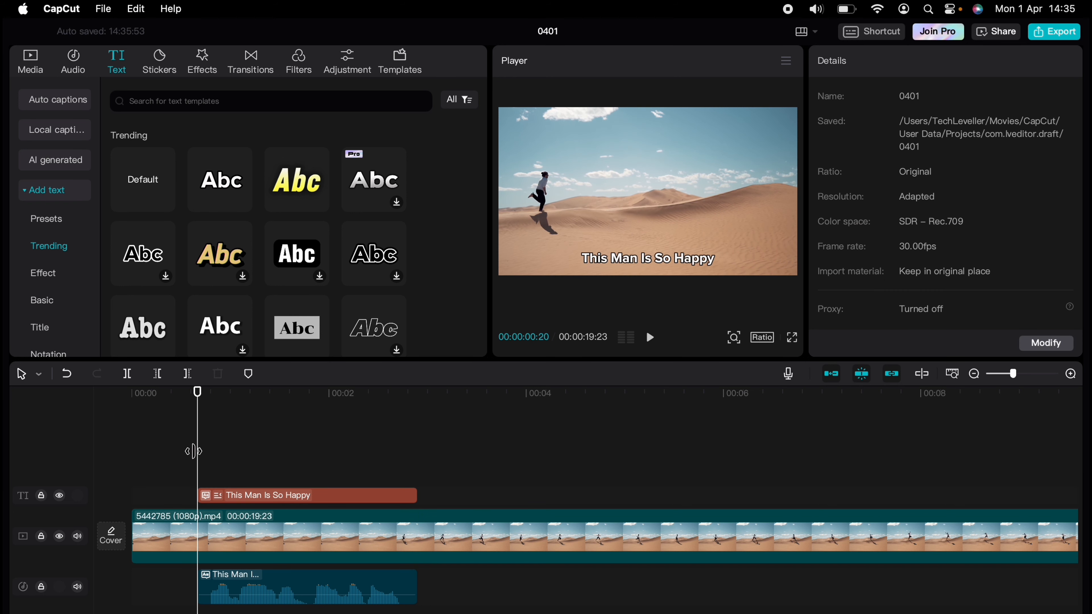
{"action": "key", "text": "space"}
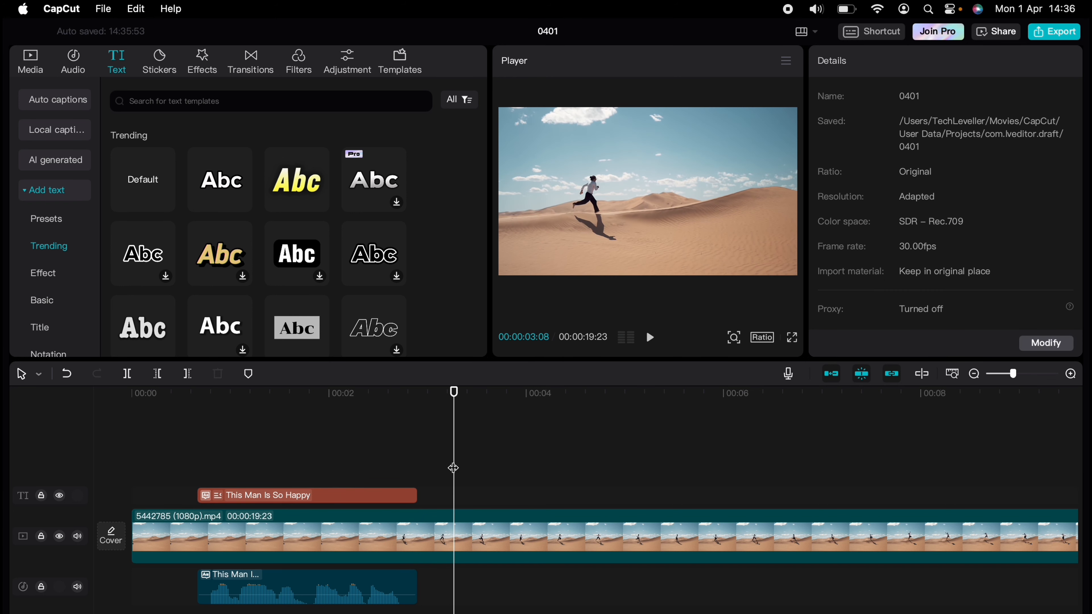
Add a second white outlined Trending text directly after the first at 00:00:02:27, reading "He Just Learnt Text To Speech"
{"action": "left_click", "coordinate": [419, 468]}
{"action": "left_click_drag", "start_coordinate": [228, 188], "coordinate": [445, 495]}
{"action": "type", "text": "He "}
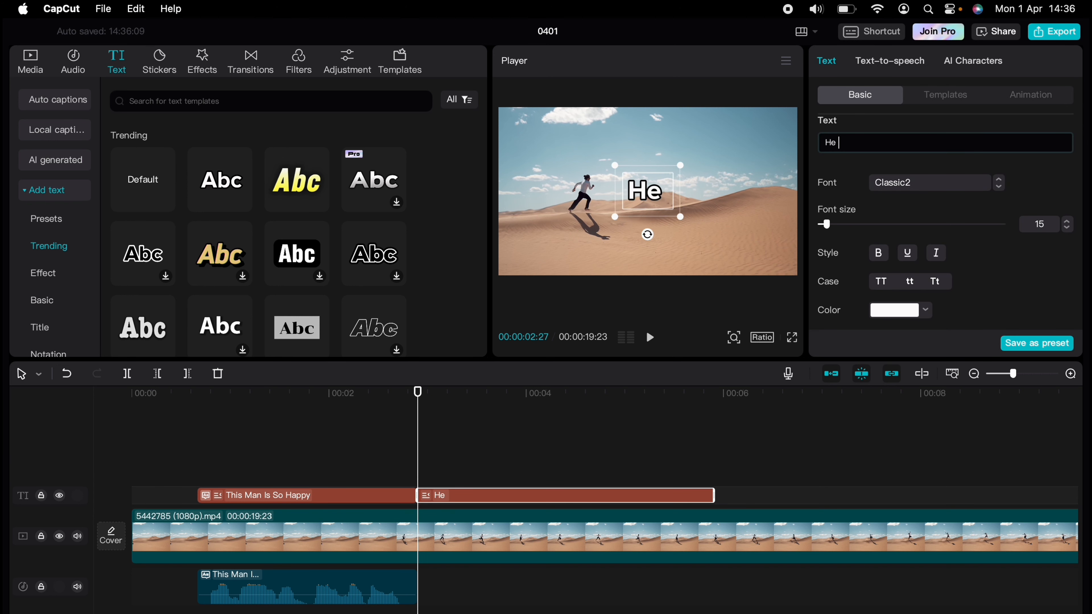
{"action": "type", "text": "Just Learnt Text To Speech"}
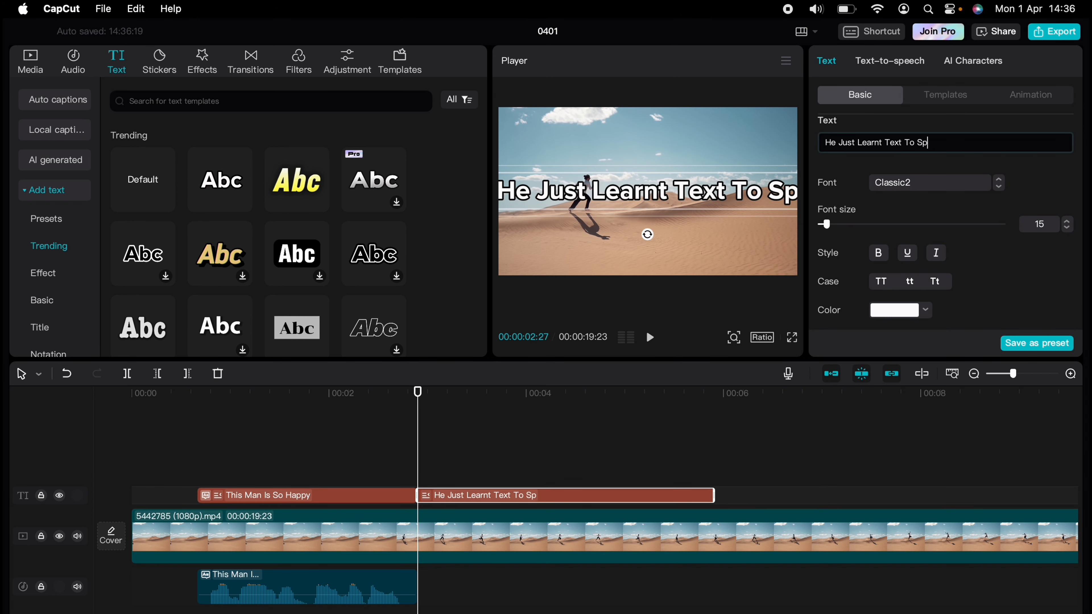
Set the "He Just Learnt Text To Speech" text to font size 10 and move it near the bottom edge of the video frame
{"action": "left_click", "coordinate": [1067, 228]}
{"action": "left_click", "coordinate": [1067, 228]}
{"action": "left_click", "coordinate": [1067, 228]}
{"action": "left_click", "coordinate": [1066, 227]}
{"action": "left_click", "coordinate": [1067, 227]}
{"action": "left_click_drag", "start_coordinate": [666, 193], "coordinate": [666, 257]}
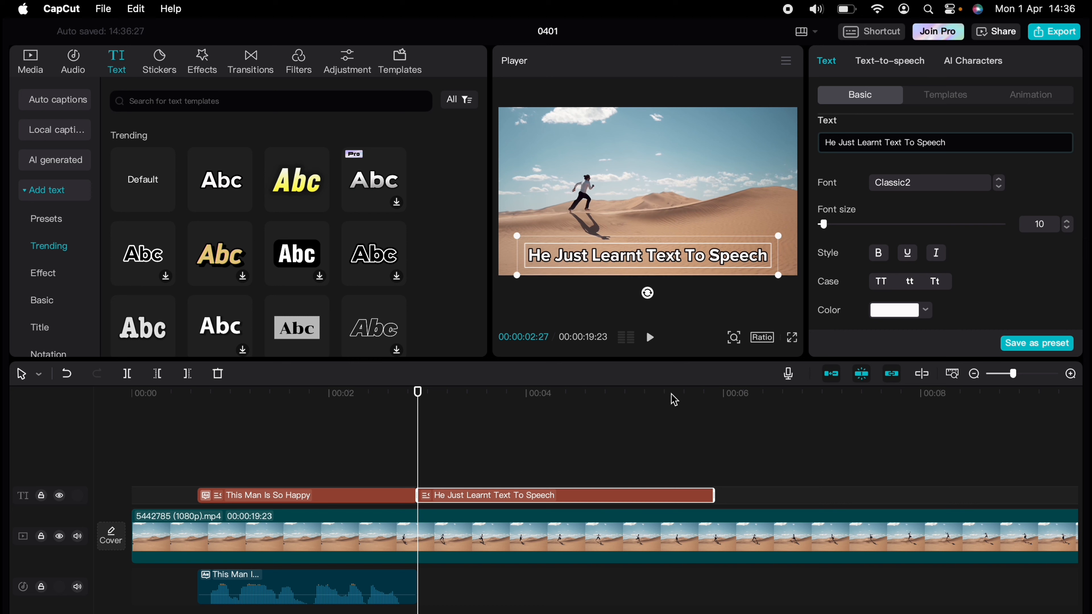
Generate text-to-speech audio for the second text with the Jessie voice and play it back
{"action": "left_click", "coordinate": [889, 61]}
{"action": "left_click", "coordinate": [953, 233]}
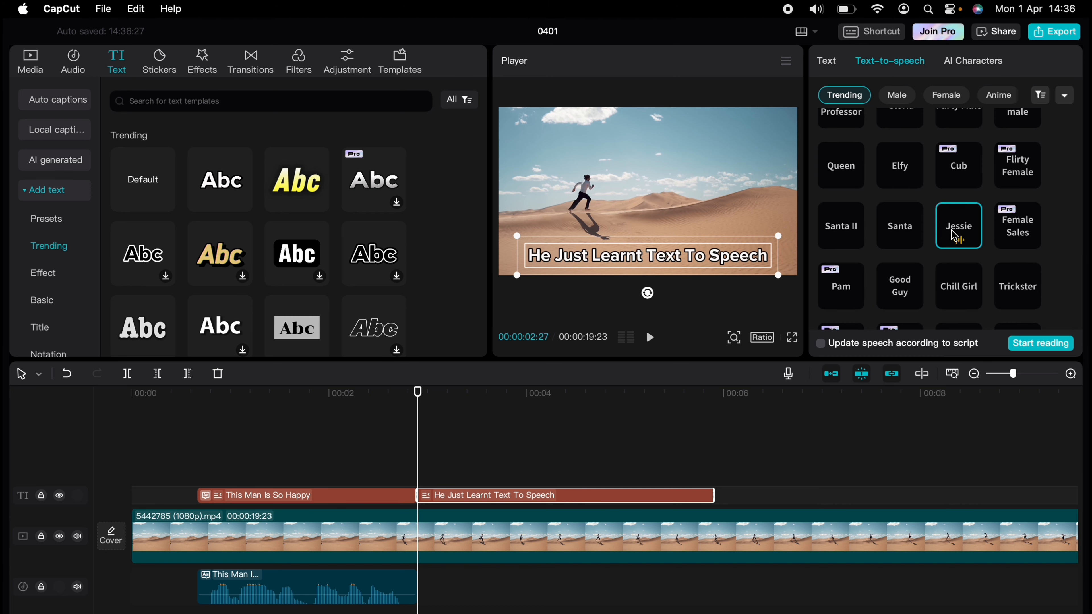
{"action": "left_click", "coordinate": [1039, 343]}
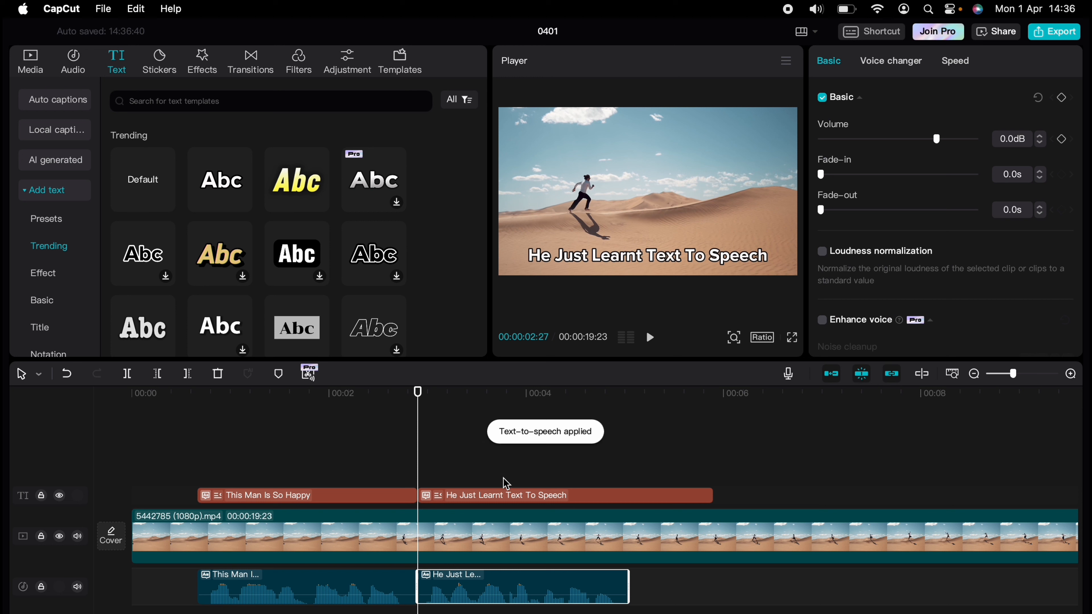
{"action": "key", "text": "space"}
{"action": "key", "text": "space"}
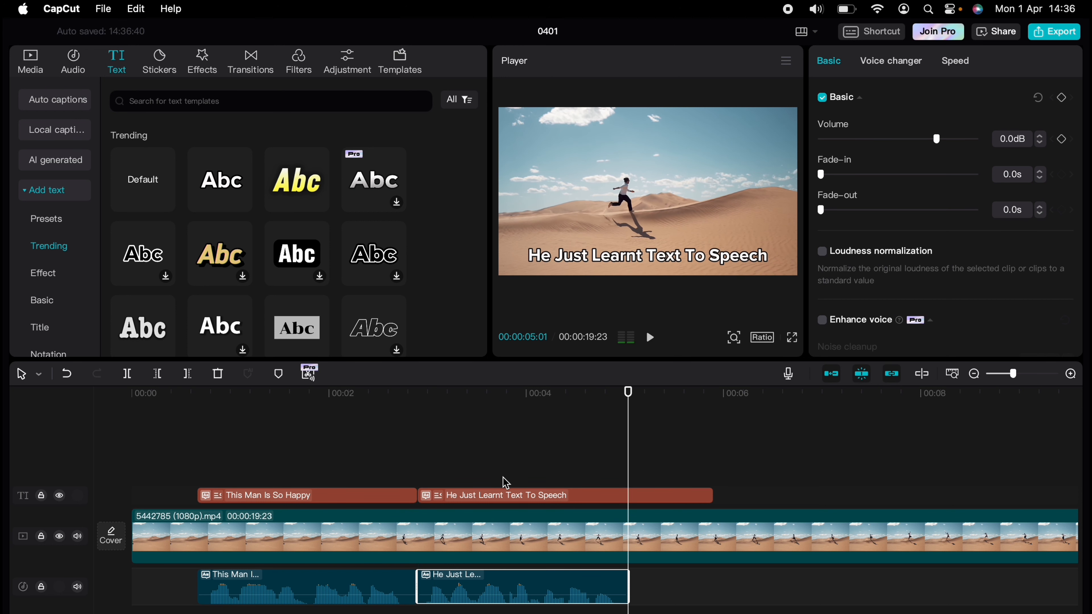
Trim the second text clip to end with its speech audio and play the sequence from near the start
{"action": "left_click", "coordinate": [690, 501]}
{"action": "left_click_drag", "start_coordinate": [712, 495], "coordinate": [628, 495]}
{"action": "left_click", "coordinate": [161, 460]}
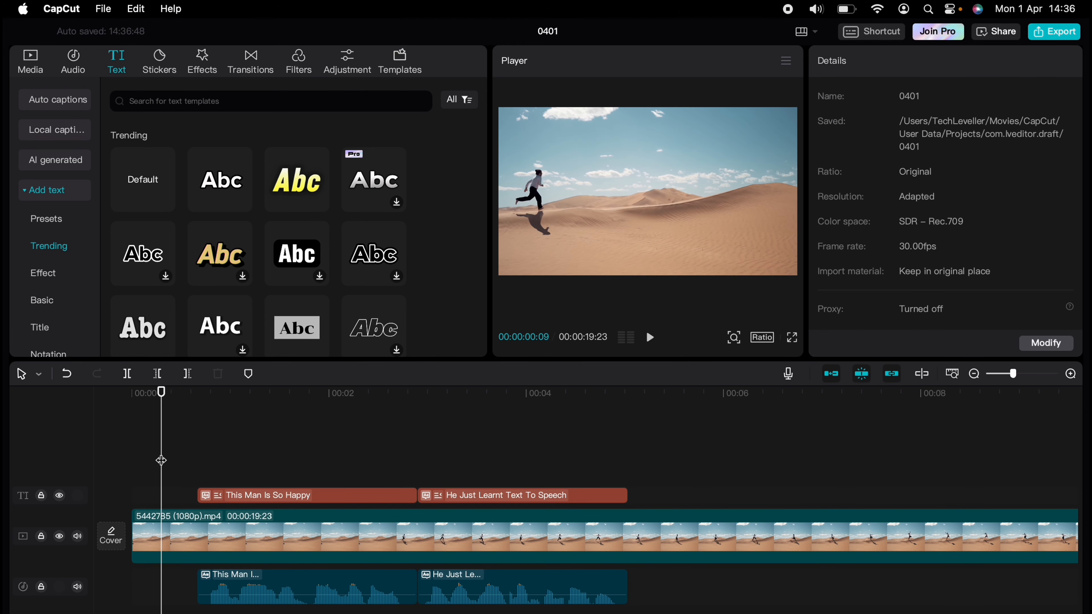
{"action": "key", "text": "space"}
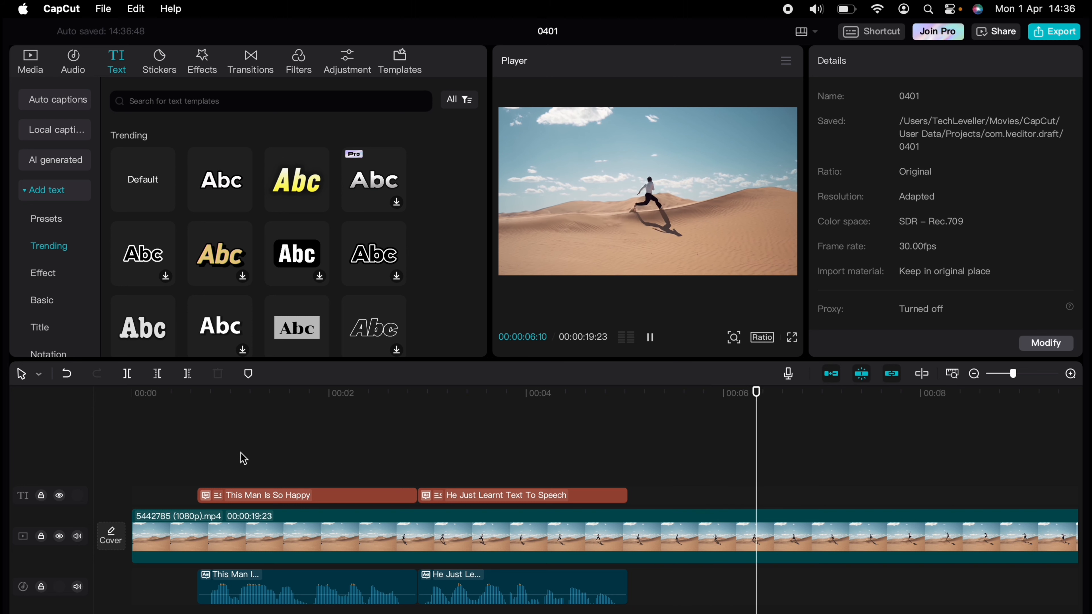
Delete both text clips while keeping their speech audio, and play the video from near the start
{"action": "key", "text": "space"}
{"action": "left_click_drag", "start_coordinate": [202, 471], "coordinate": [481, 500]}
{"action": "key", "text": "Delete"}
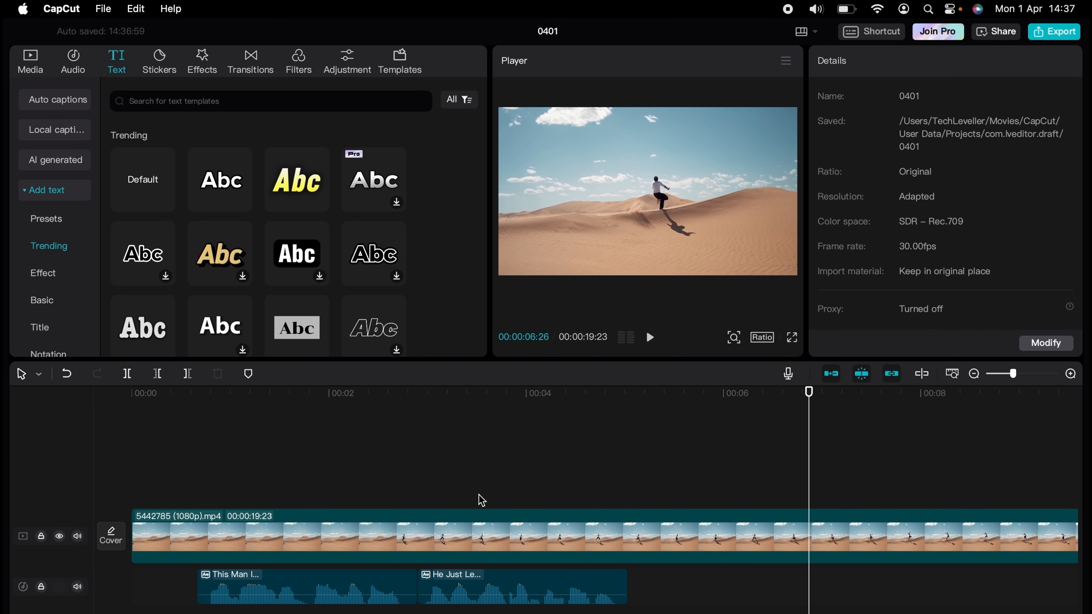
{"action": "left_click", "coordinate": [164, 477]}
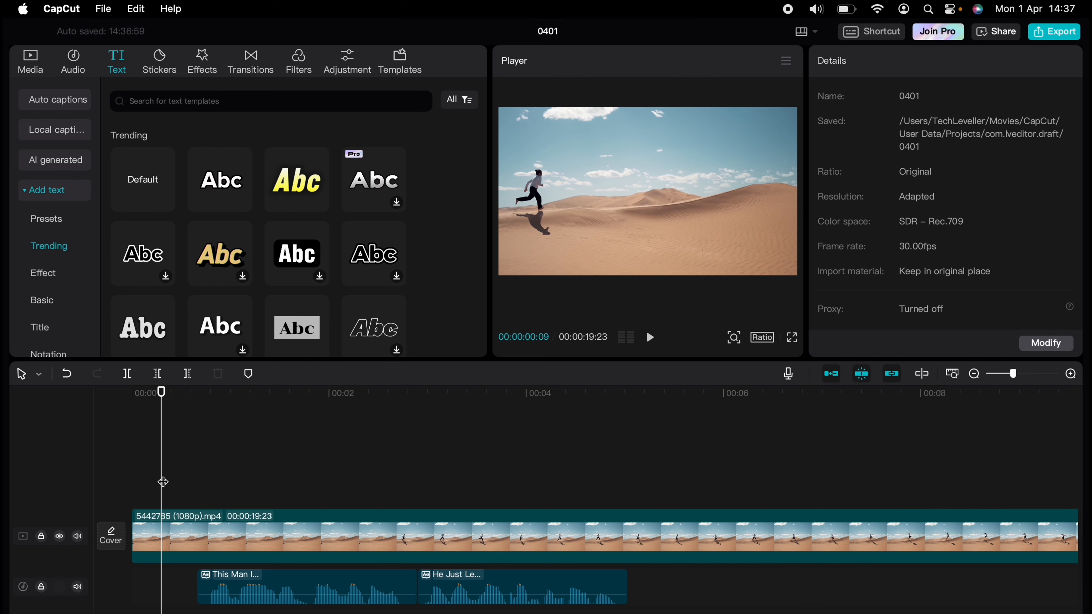
{"action": "key", "text": "space"}
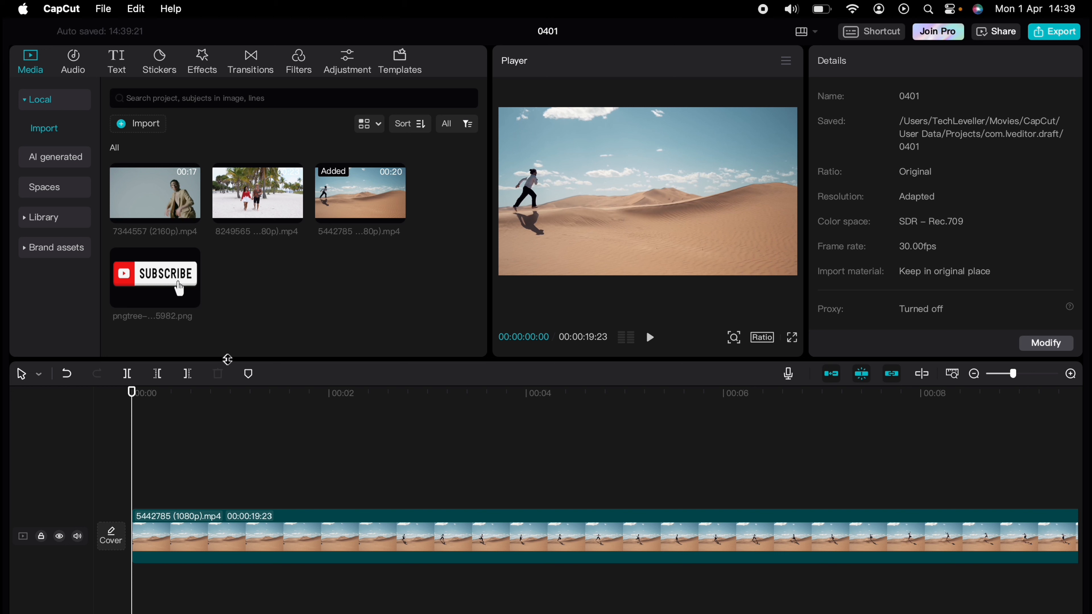
Switch to the Epidemic Sound website in Safari and browse its music and sound effects catalogues
{"action": "left_click", "coordinate": [148, 125]}
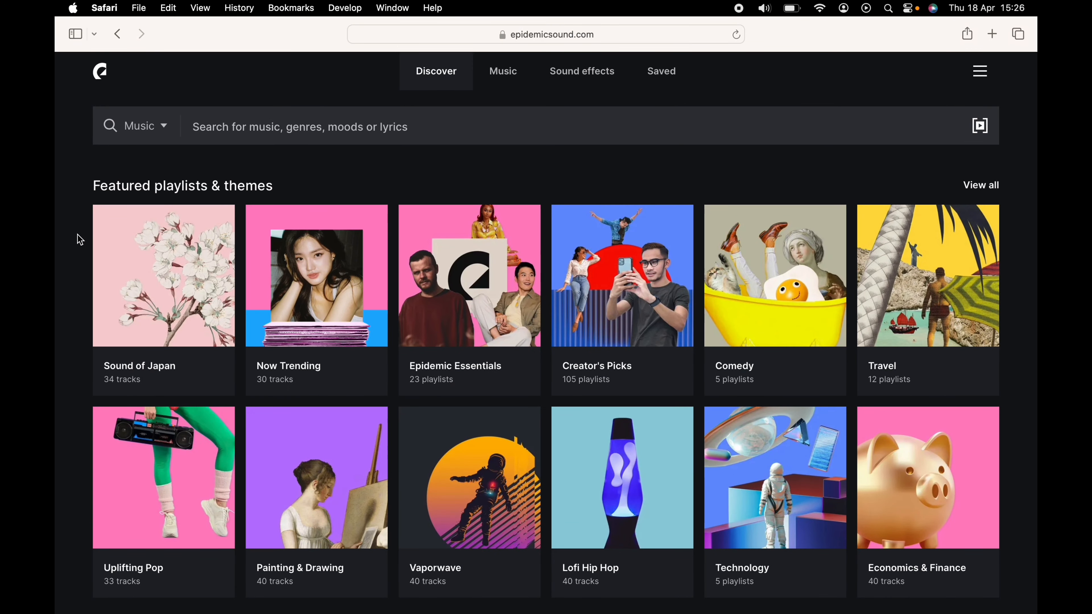
{"action": "left_click", "coordinate": [511, 78]}
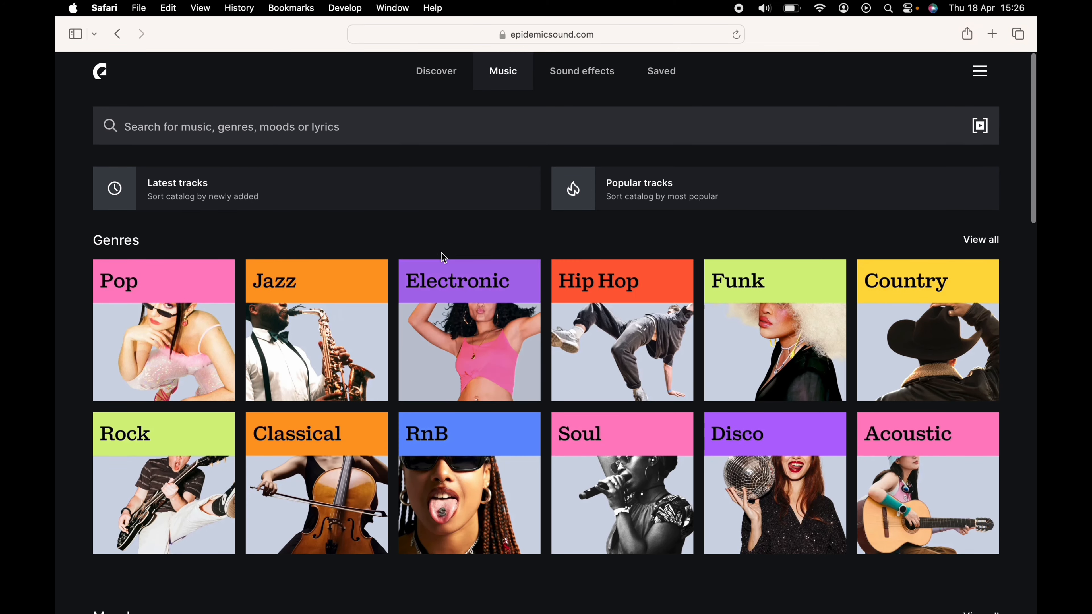
{"action": "left_click", "coordinate": [586, 87]}
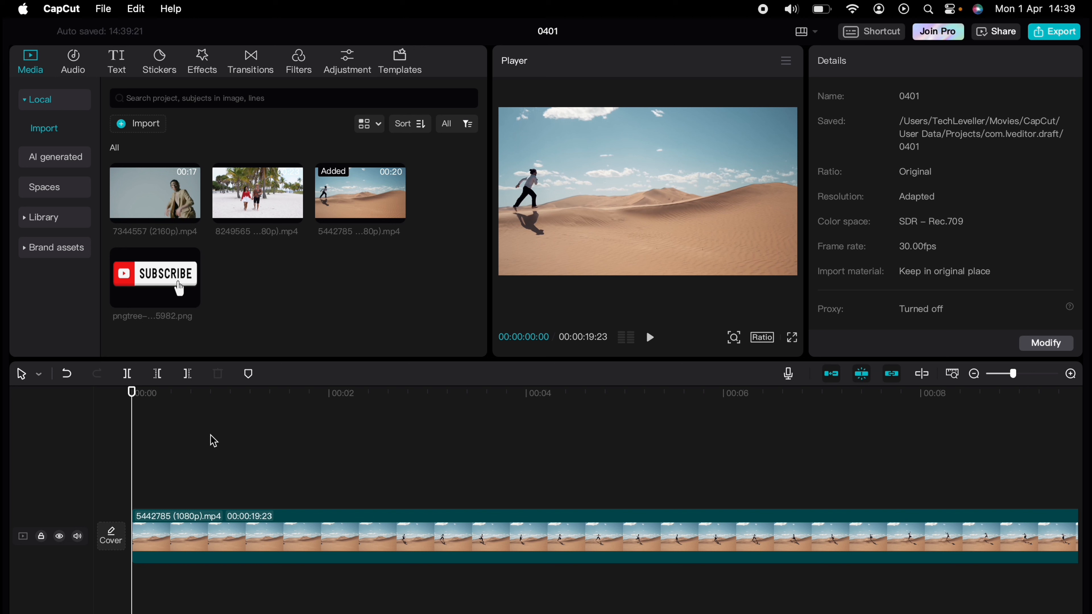
Import "Watch Me - Geographer.mp3" into the CapCut project and place it beneath the desert clip, aligned to the timeline start
{"action": "left_click", "coordinate": [146, 125]}
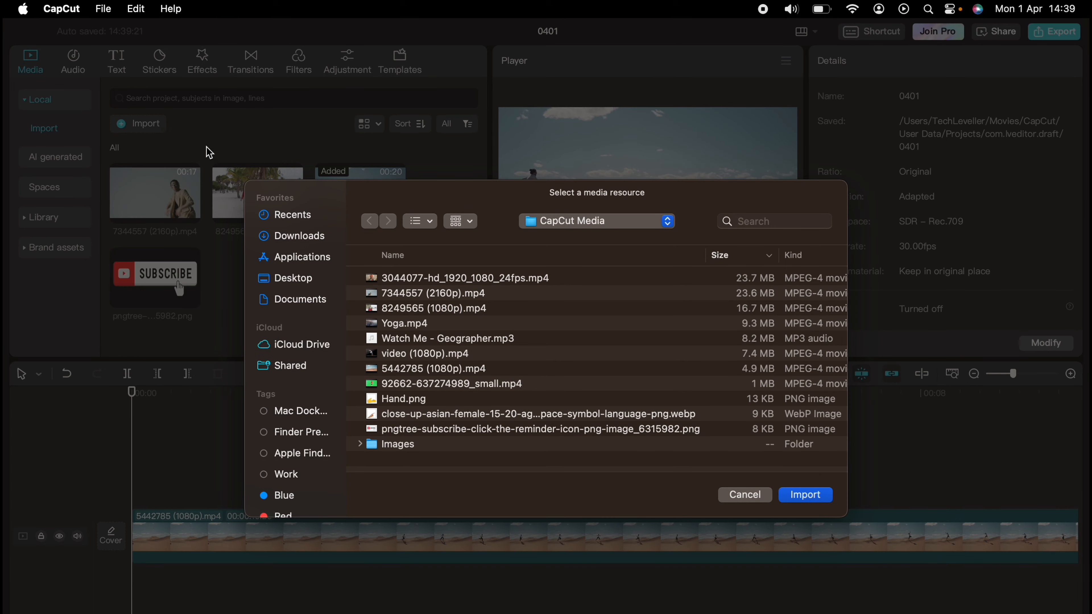
{"action": "left_click", "coordinate": [449, 338]}
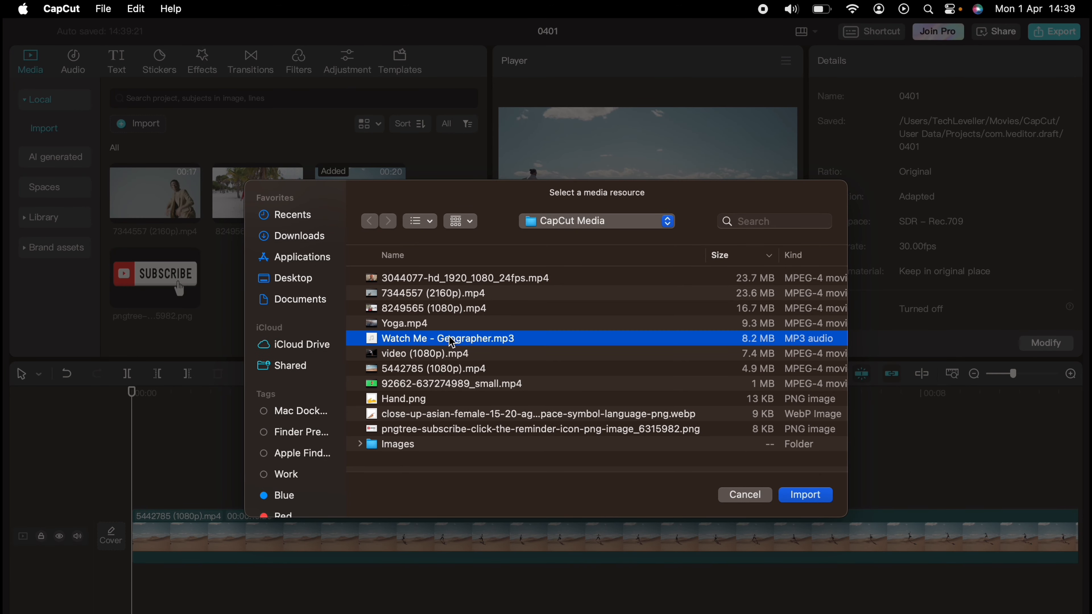
{"action": "left_click", "coordinate": [806, 495]}
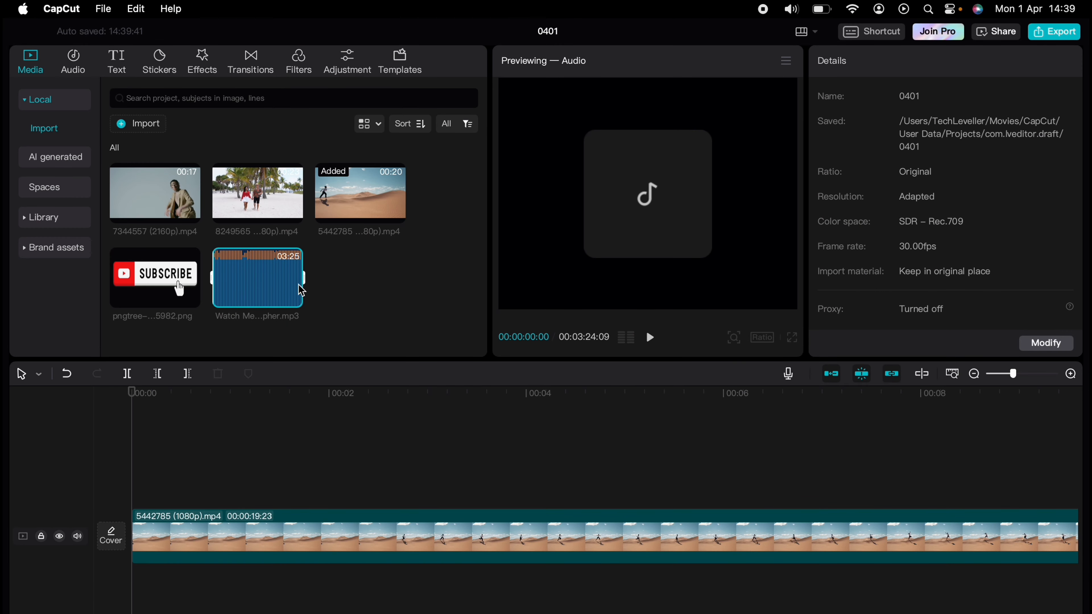
{"action": "mouse_move", "coordinate": [270, 278]}
{"action": "left_click_drag", "start_coordinate": [269, 278], "coordinate": [153, 565]}
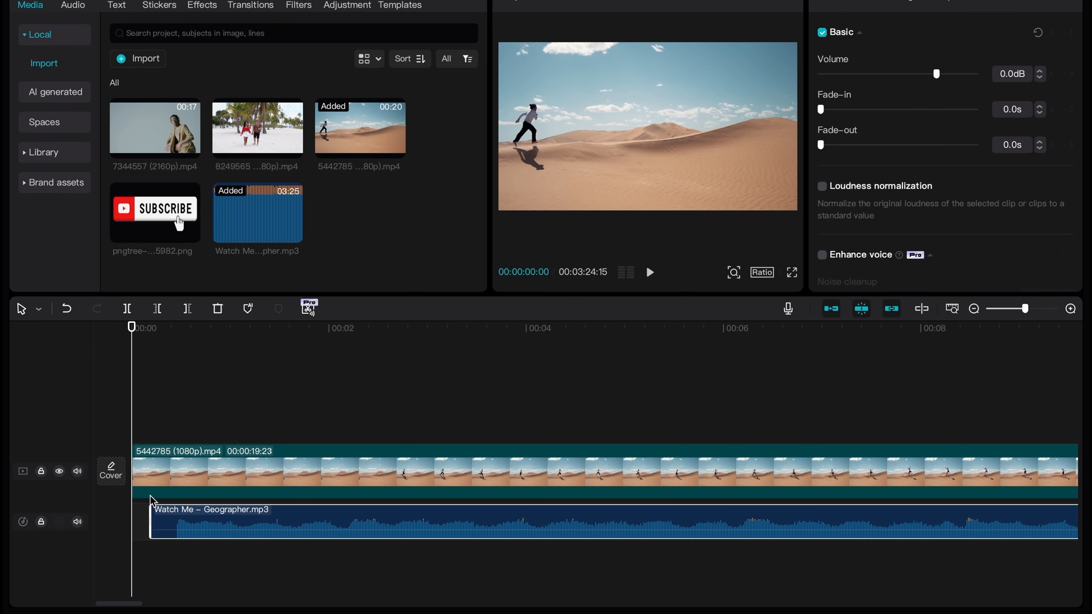
{"action": "left_click_drag", "start_coordinate": [203, 518], "coordinate": [180, 519]}
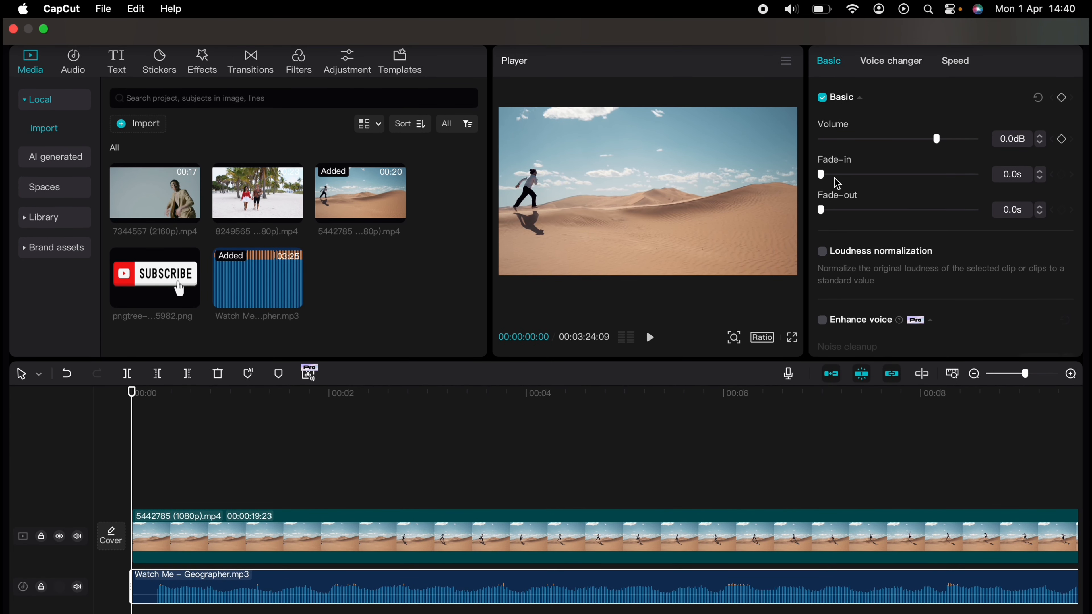
Try a 2.2 s fade-in on the music, preview it, and reset the fade-in to 0.0 s
{"action": "left_click_drag", "start_coordinate": [820, 167], "coordinate": [856, 176]}
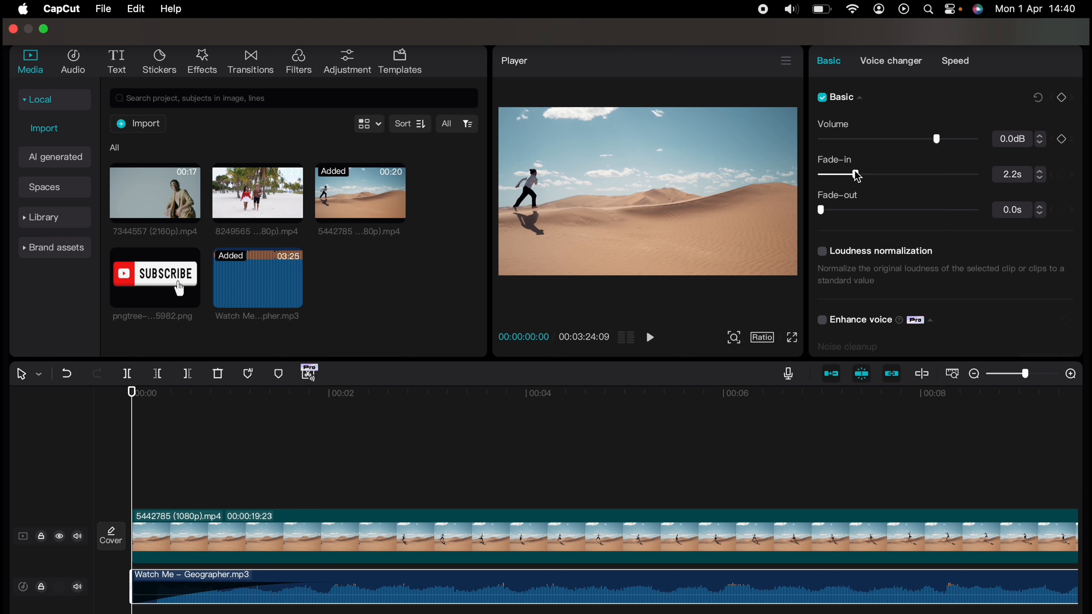
{"action": "key", "text": "space"}
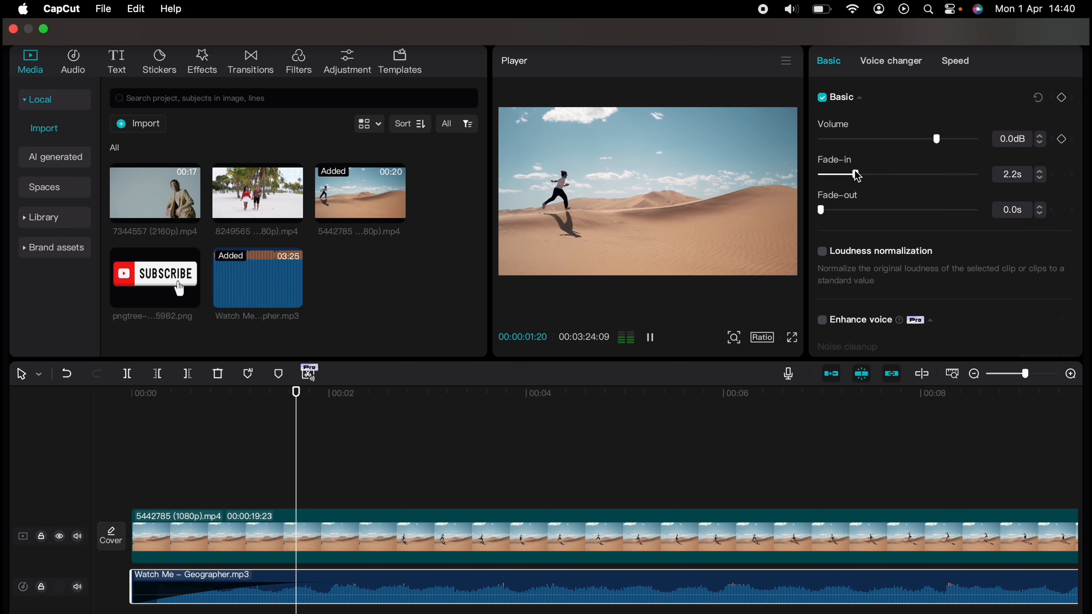
{"action": "key", "text": "space"}
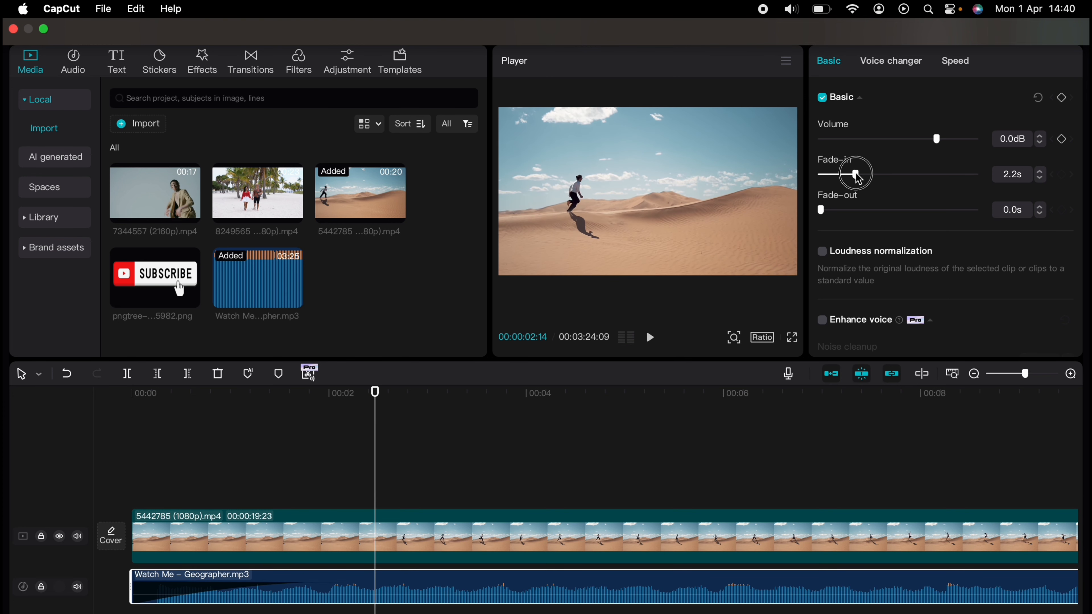
{"action": "left_click_drag", "start_coordinate": [855, 175], "coordinate": [805, 212]}
Cut the music off at the end of the video clip and add a short fade-out to the remaining part
{"action": "scroll", "coordinate": [870, 272], "scroll_direction": "down", "scroll_amount": 5}
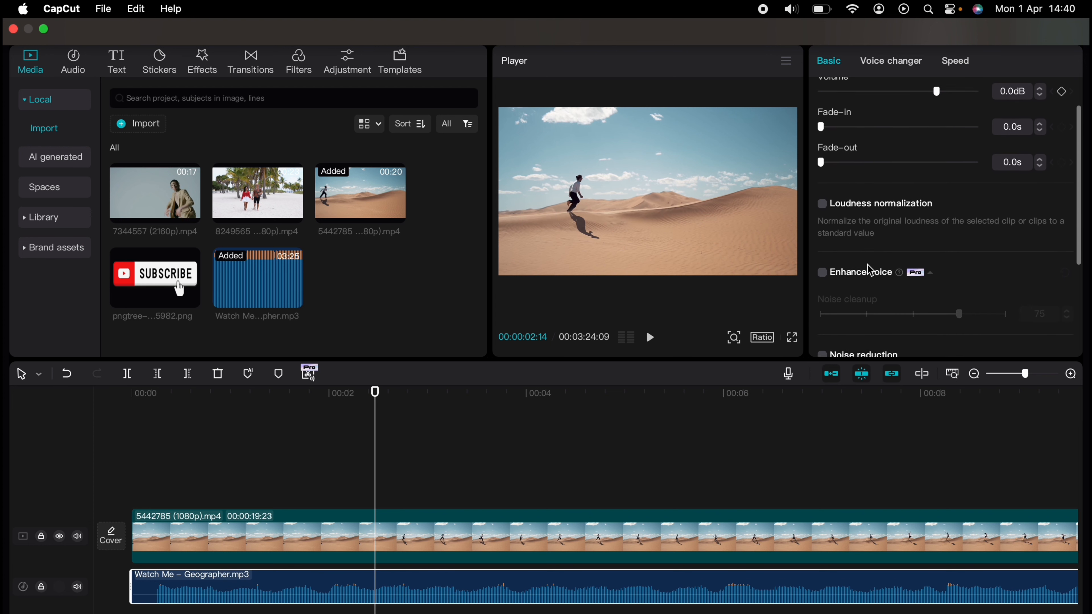
{"action": "scroll", "coordinate": [755, 489], "scroll_direction": "down", "scroll_amount": 3}
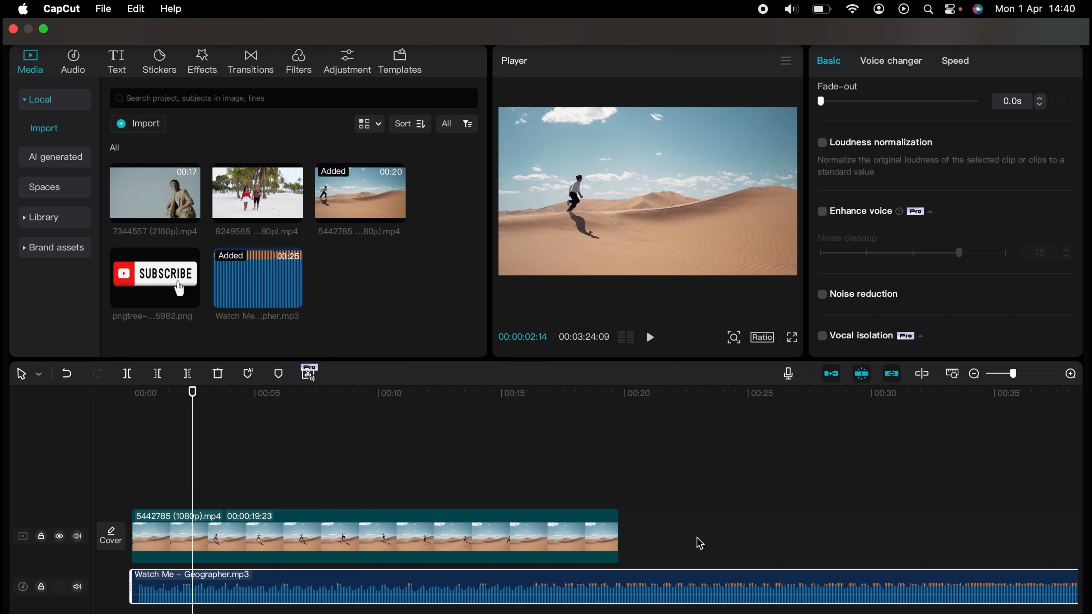
{"action": "left_click", "coordinate": [615, 484]}
{"action": "left_click", "coordinate": [633, 583]}
{"action": "key", "text": "super+b"}
{"action": "key", "text": "BackSpace"}
{"action": "left_click", "coordinate": [595, 572]}
{"action": "left_click_drag", "start_coordinate": [822, 210], "coordinate": [836, 209]}
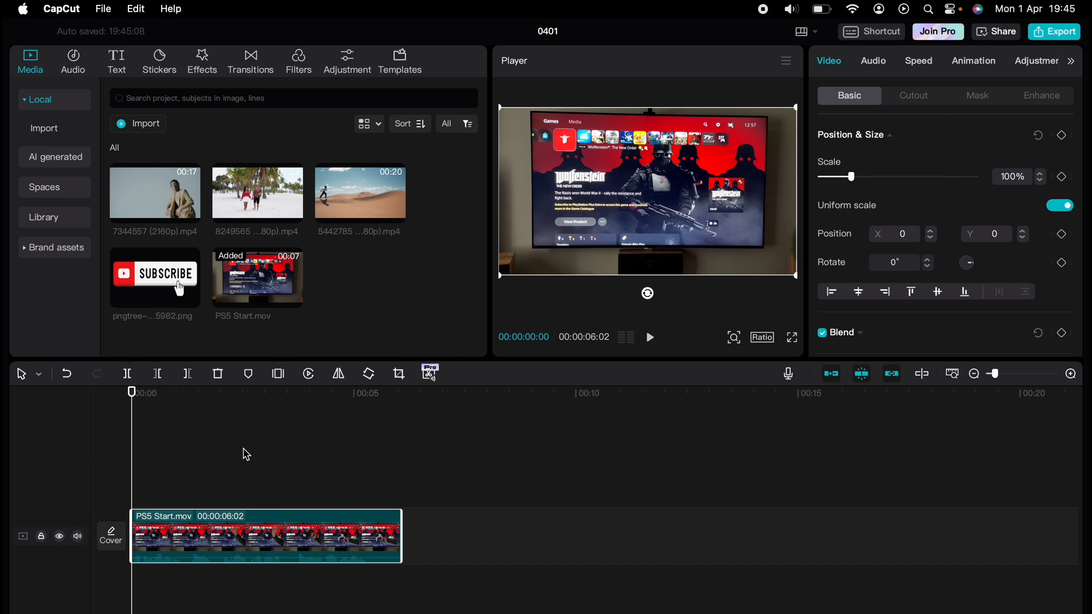
Create auto captions for the PS5 Start.mov clip with English as the source language
{"action": "left_click", "coordinate": [121, 62]}
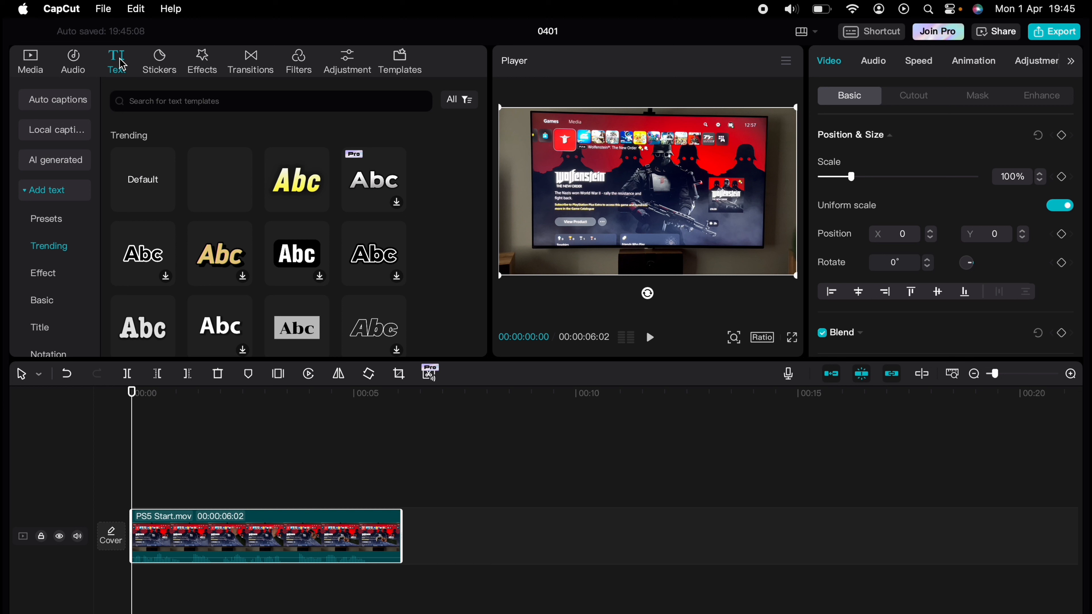
{"action": "left_click", "coordinate": [81, 107]}
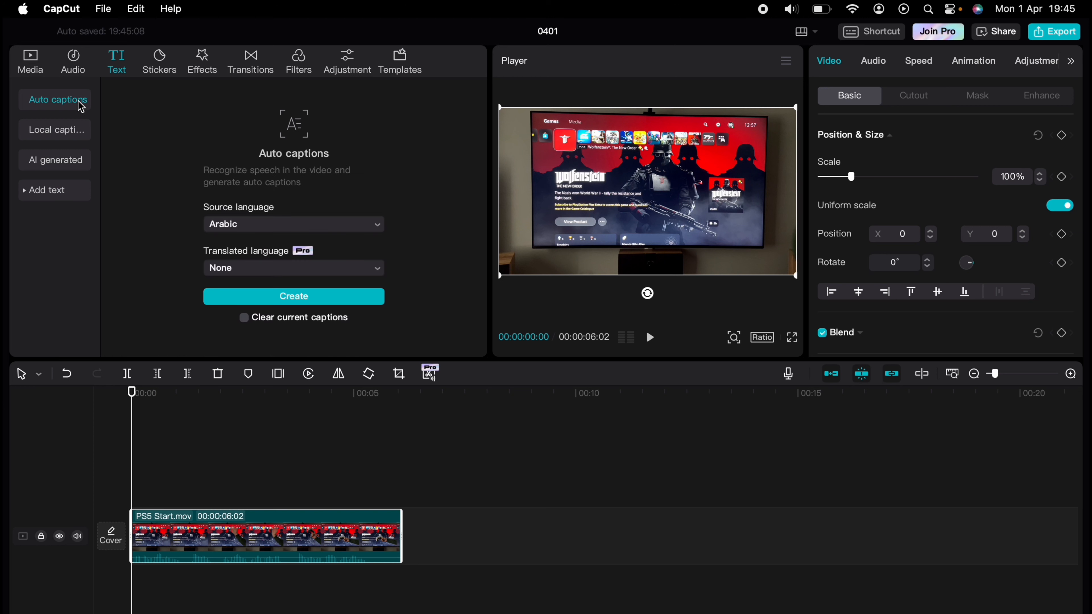
{"action": "left_click", "coordinate": [359, 227]}
{"action": "scroll", "coordinate": [329, 311], "scroll_direction": "down", "scroll_amount": 2}
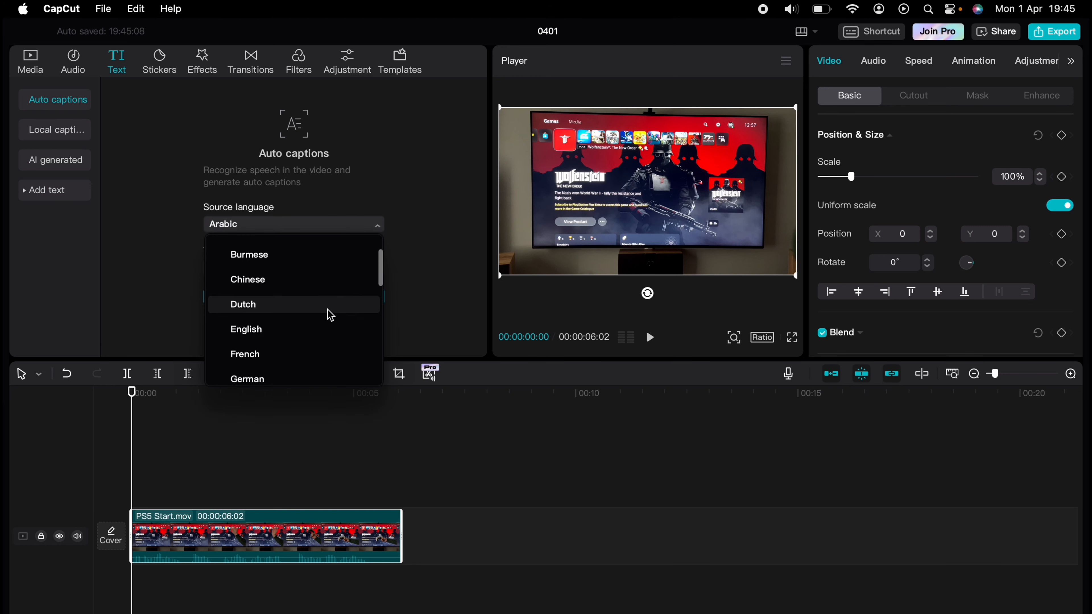
{"action": "left_click", "coordinate": [316, 331]}
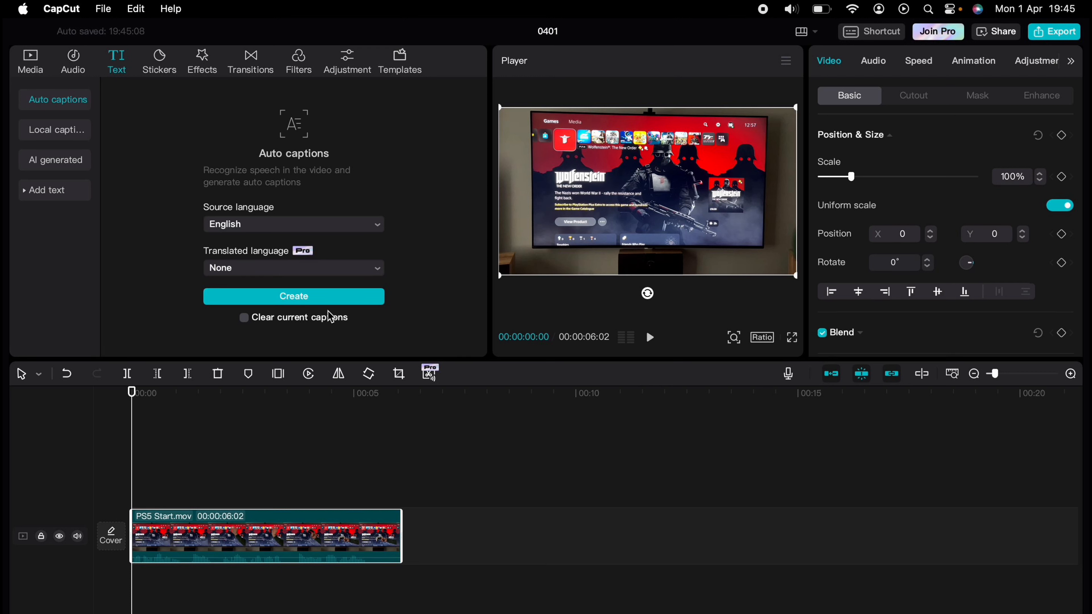
{"action": "left_click", "coordinate": [334, 298]}
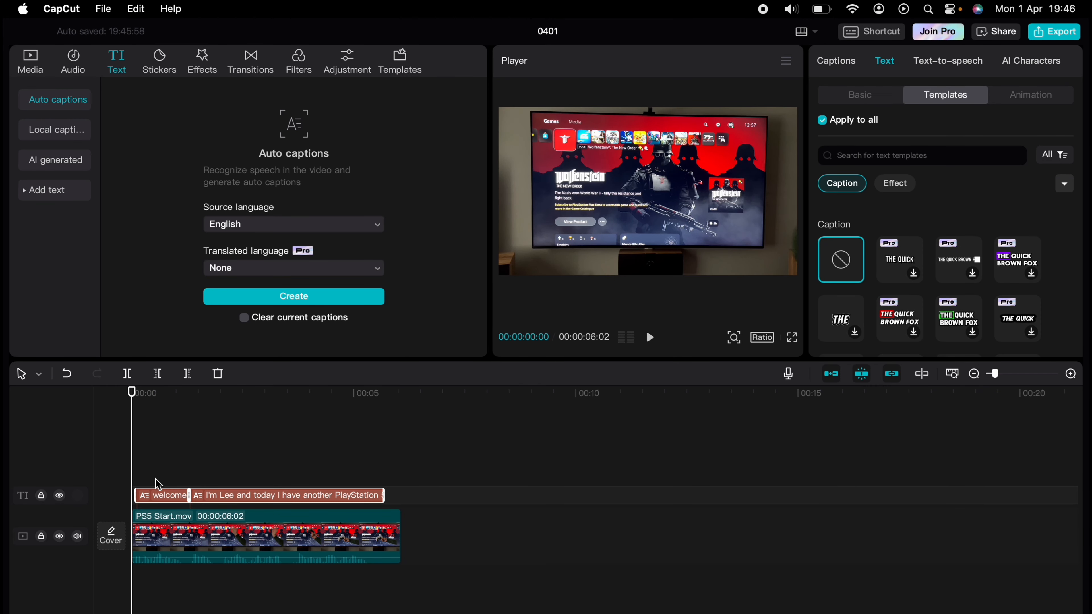
Look through the caption templates for the first caption and play the captioned clip from the start
{"action": "left_click", "coordinate": [162, 498]}
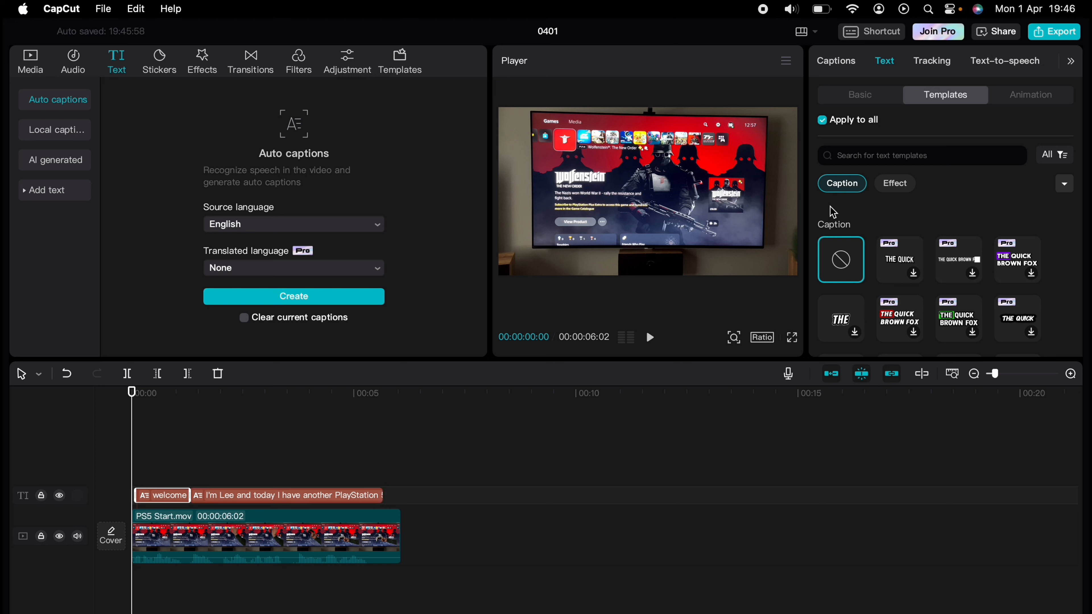
{"action": "scroll", "coordinate": [837, 220], "scroll_direction": "down", "scroll_amount": 5}
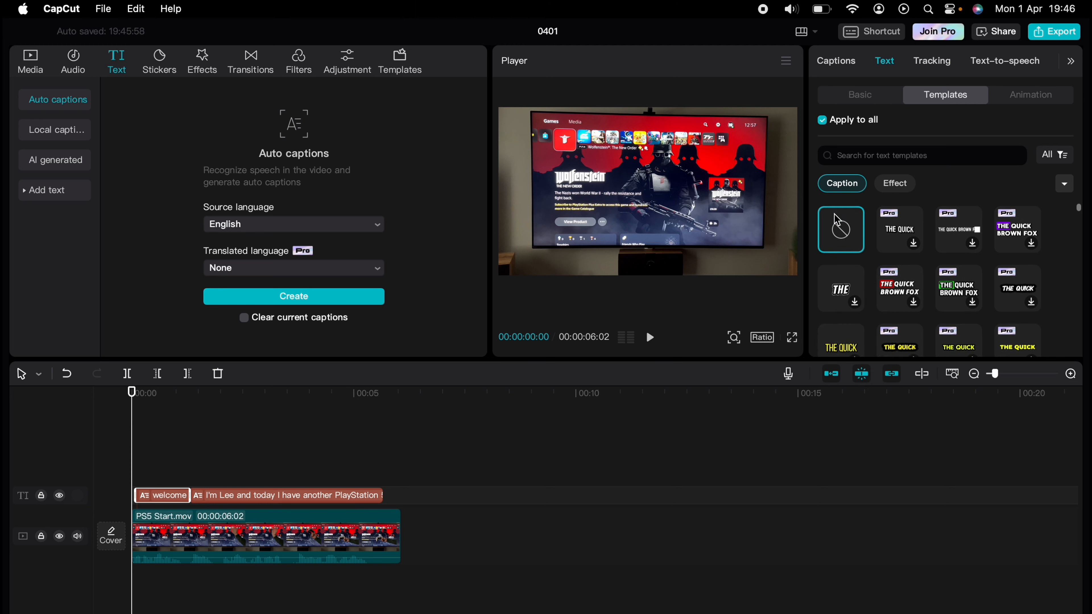
{"action": "scroll", "coordinate": [838, 220], "scroll_direction": "down", "scroll_amount": 5}
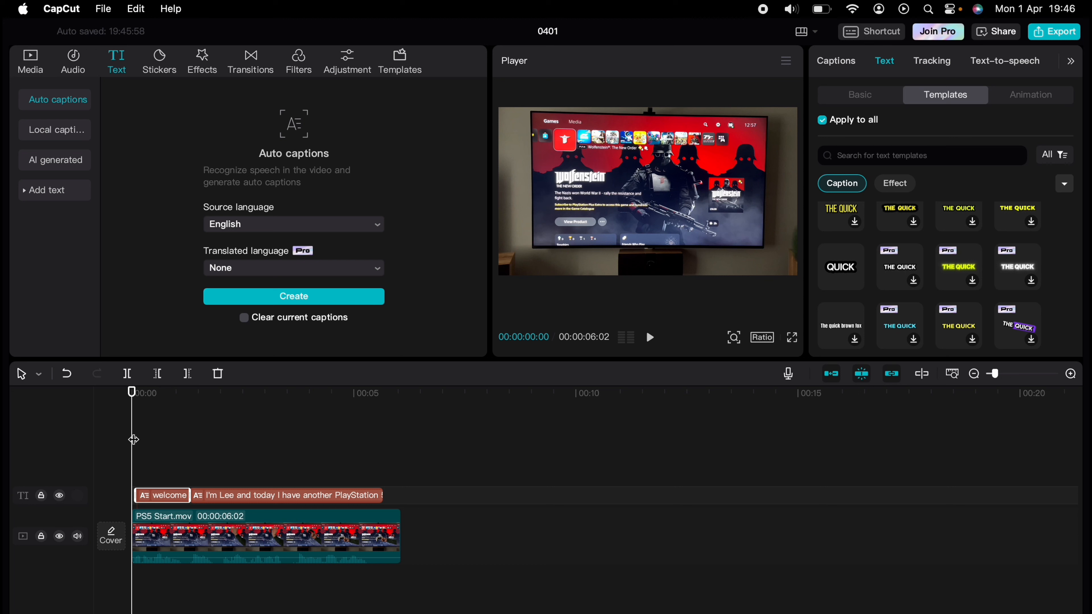
{"action": "key", "text": "space"}
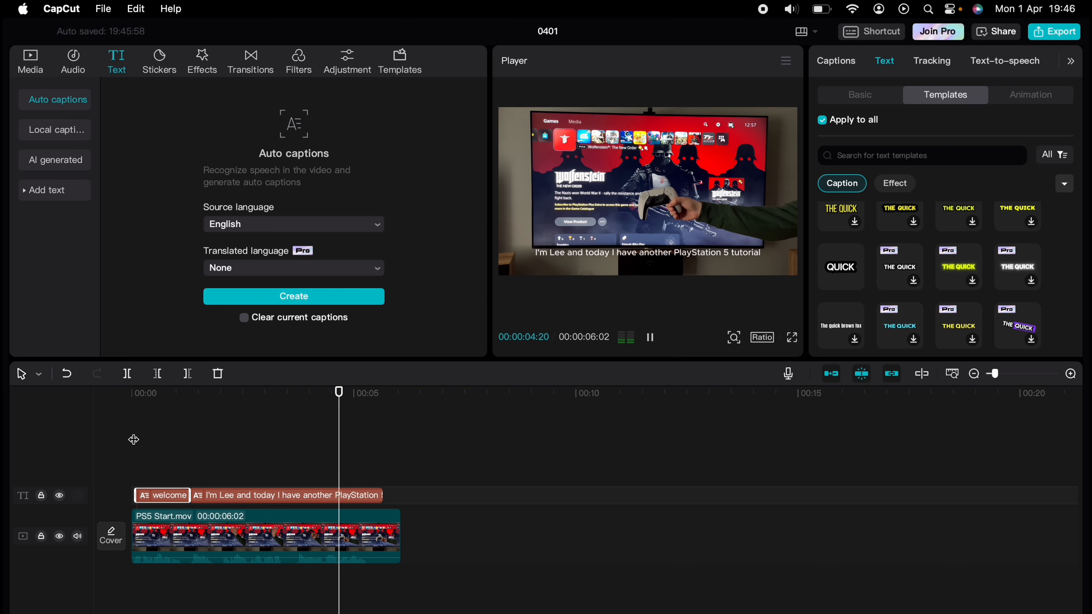
{"action": "key", "text": "space"}
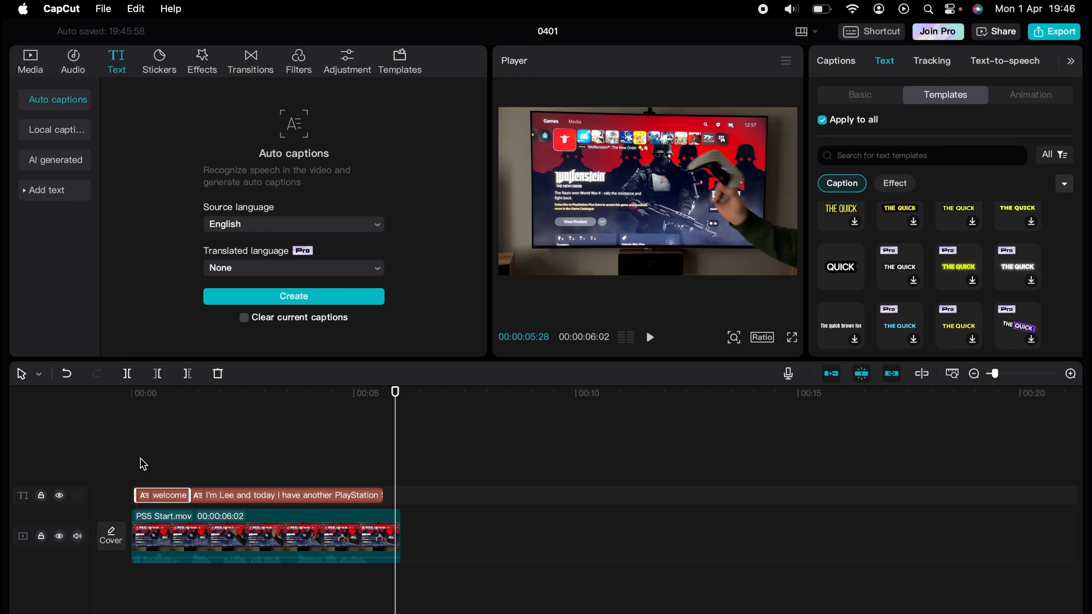
Correct the first caption on the timeline so that its text reads "welcome to Tech Leveler"
{"action": "left_click", "coordinate": [153, 465]}
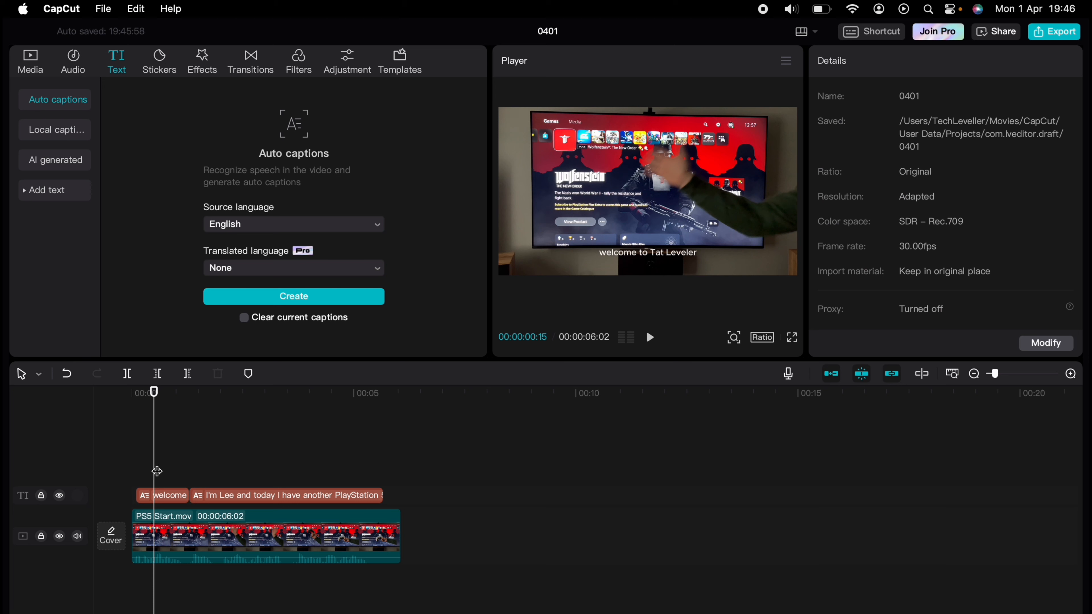
{"action": "left_click", "coordinate": [171, 498]}
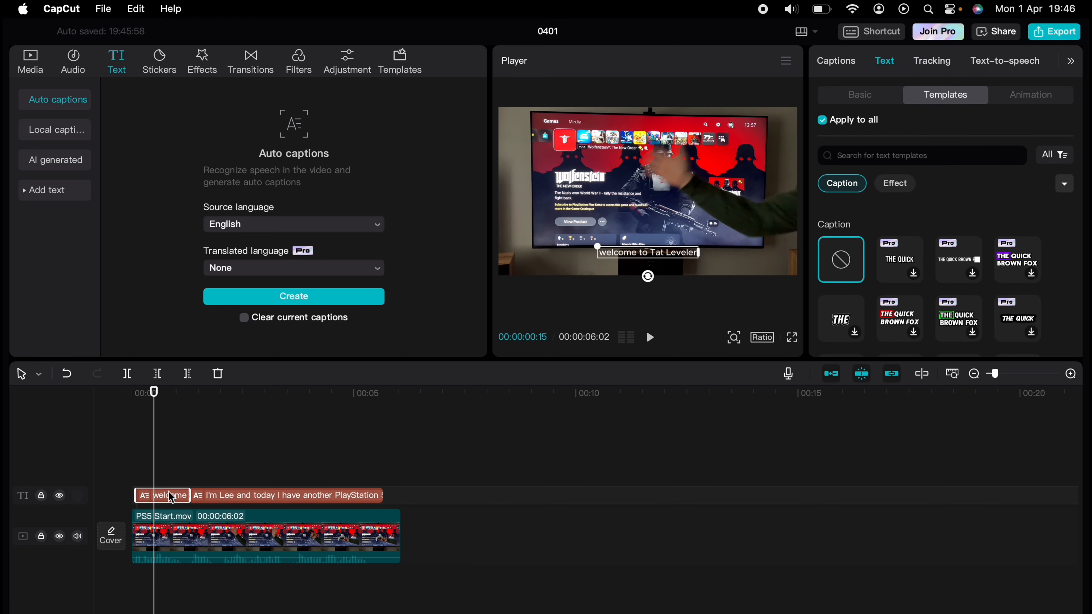
{"action": "left_click", "coordinate": [861, 99]}
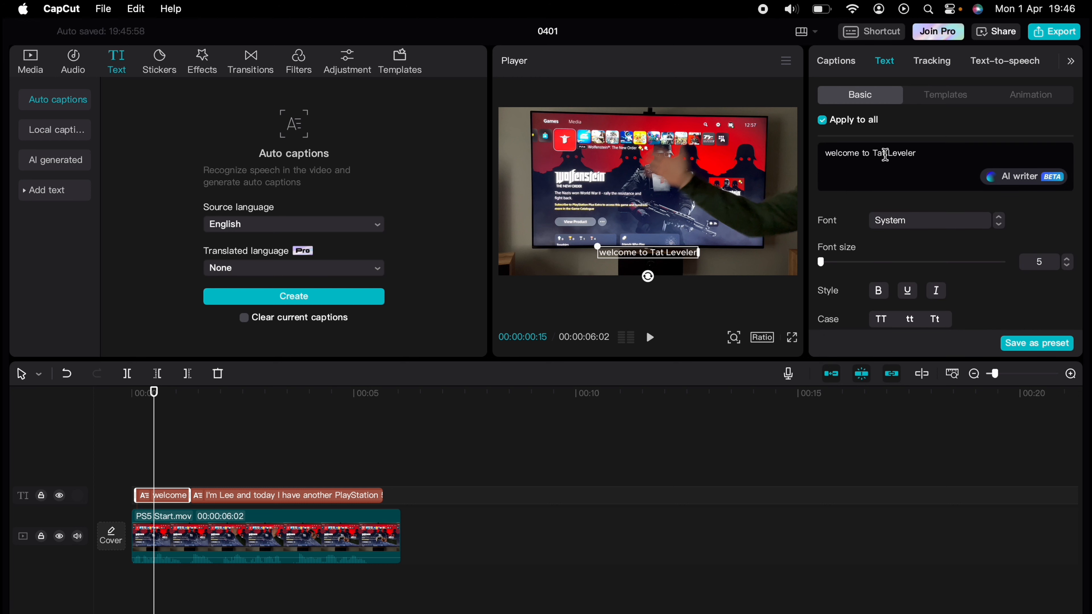
{"action": "key", "text": "BackSpace"}
{"action": "key", "text": "BackSpace"}
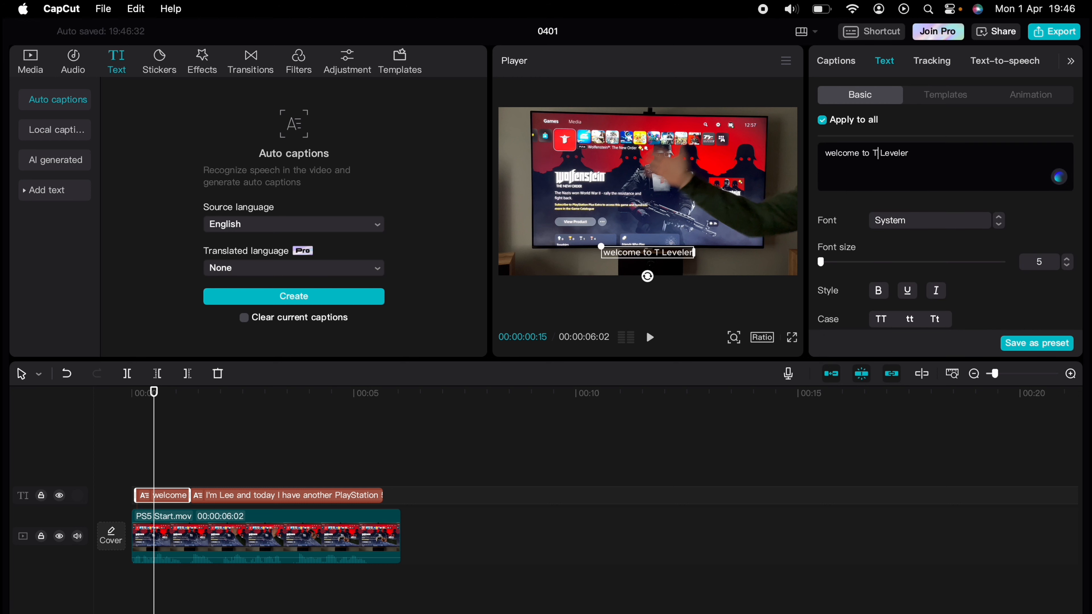
{"action": "type", "text": "ech"}
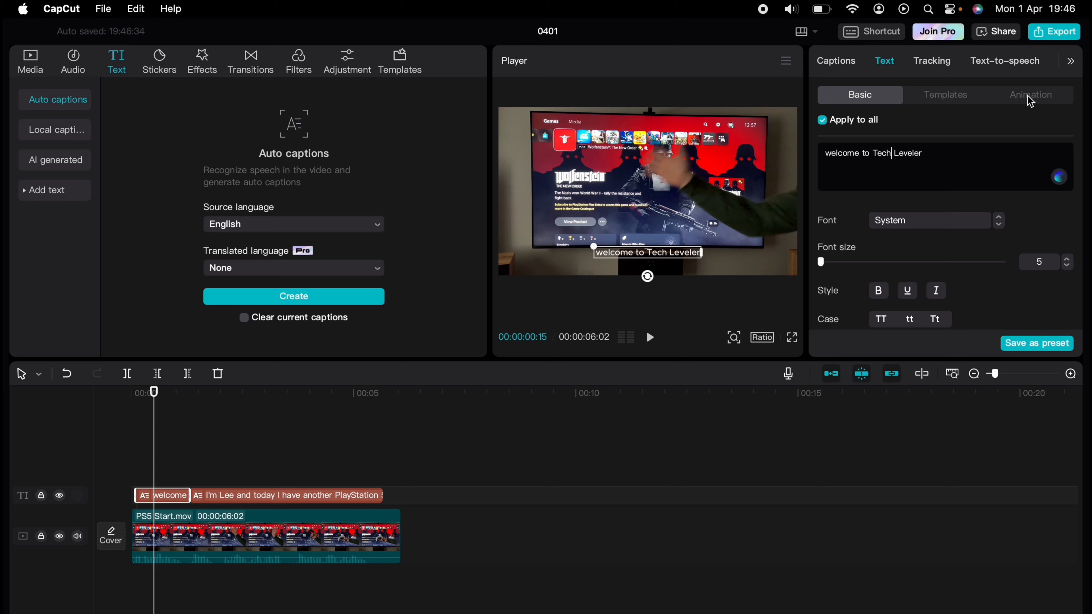
Look through the caption animations, and examine the basic text options from font to curve with both captions selected
{"action": "left_click", "coordinate": [1039, 98]}
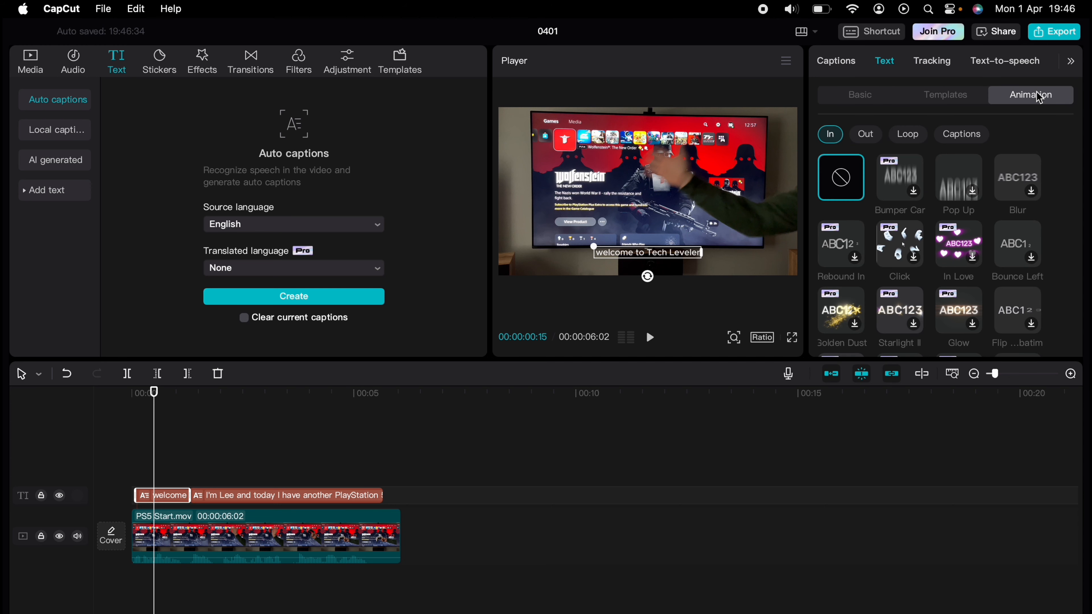
{"action": "left_click", "coordinate": [869, 102]}
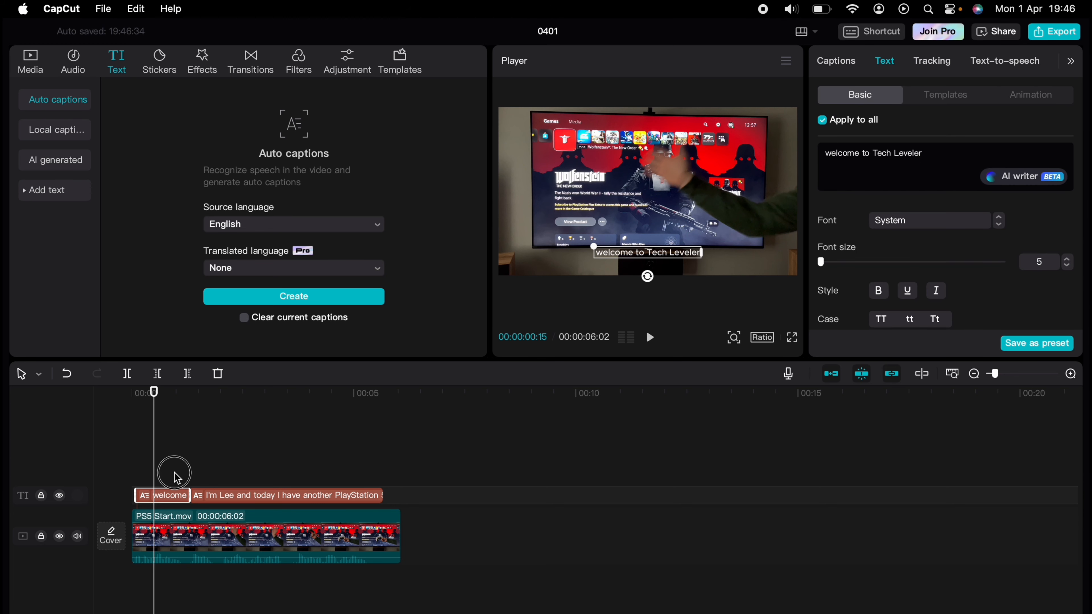
{"action": "left_click_drag", "start_coordinate": [171, 470], "coordinate": [236, 505]}
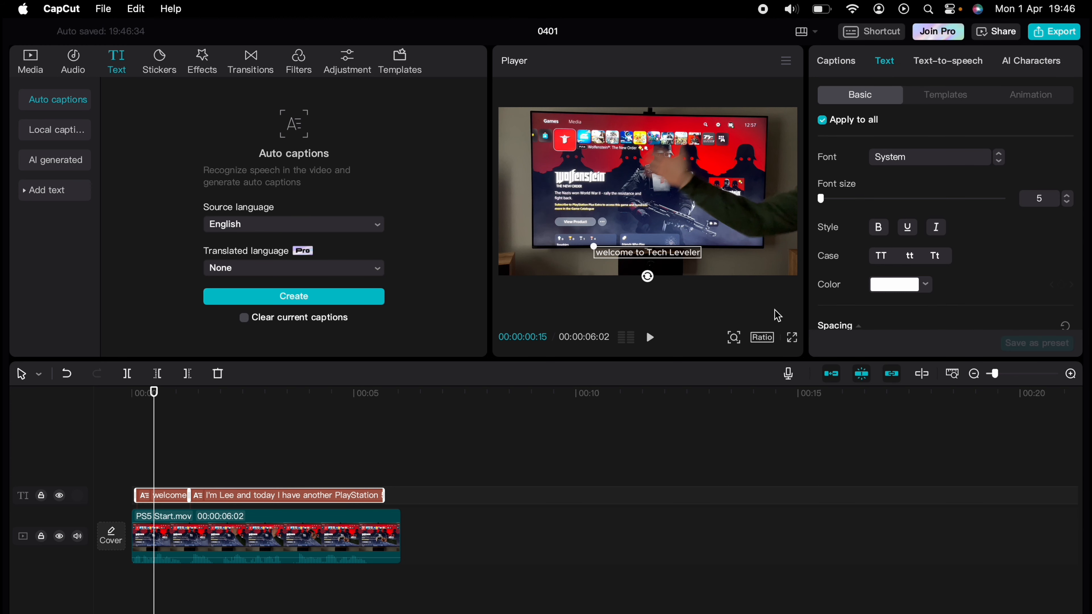
{"action": "scroll", "coordinate": [848, 272], "scroll_direction": "down", "scroll_amount": 2}
{"action": "scroll", "coordinate": [849, 272], "scroll_direction": "down", "scroll_amount": 6}
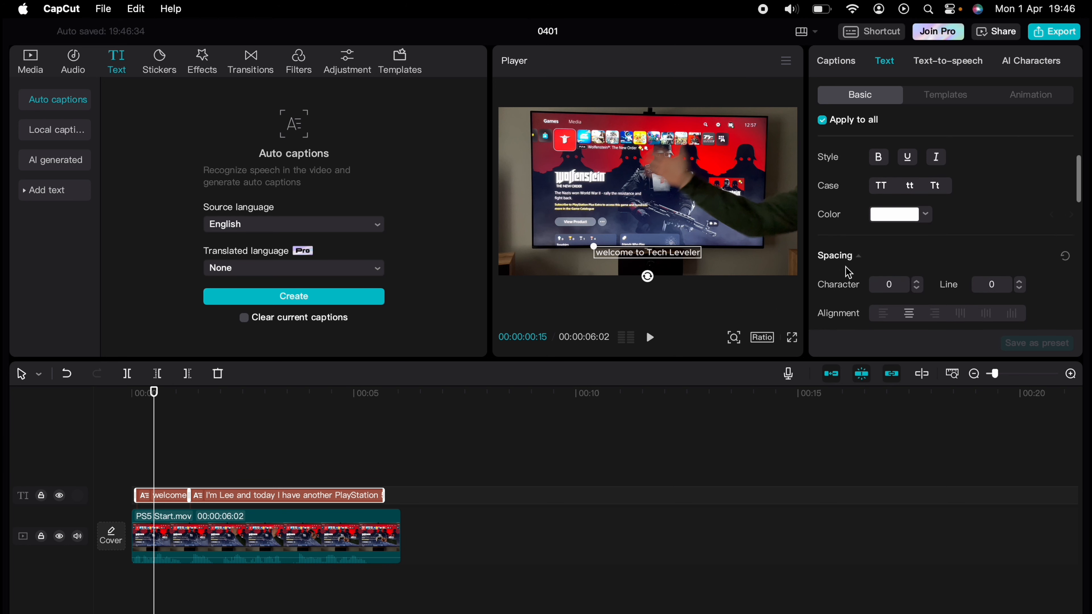
{"action": "scroll", "coordinate": [848, 272], "scroll_direction": "down", "scroll_amount": 8}
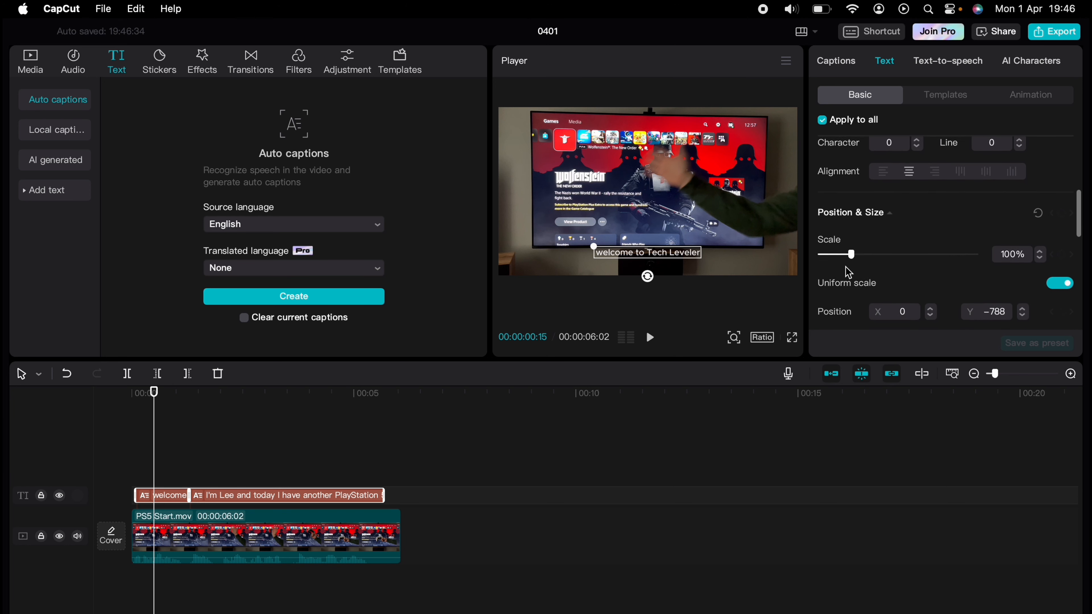
{"action": "scroll", "coordinate": [847, 272], "scroll_direction": "down", "scroll_amount": 4}
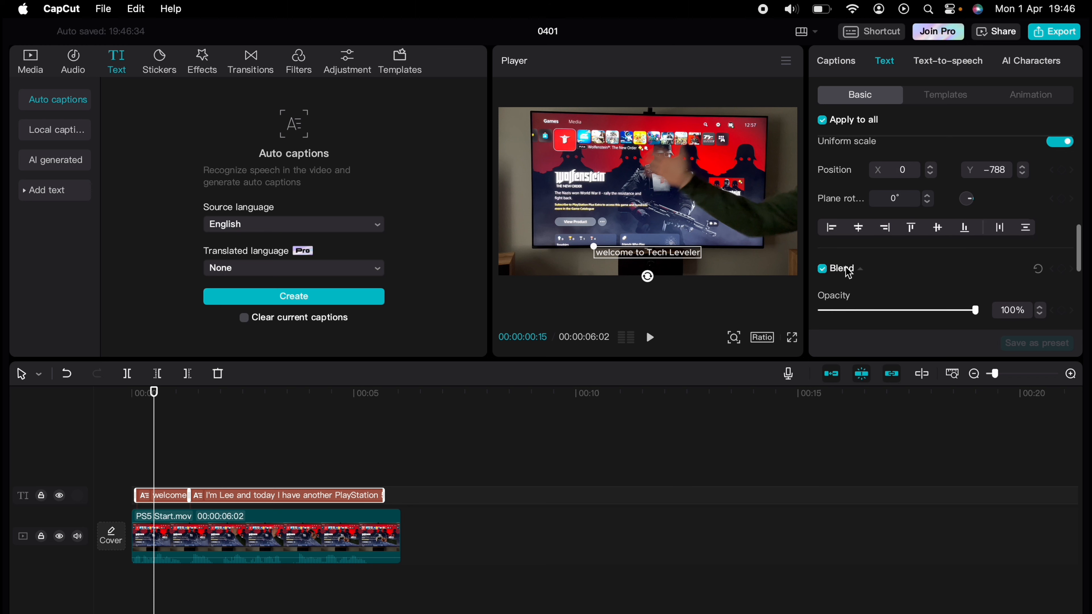
{"action": "scroll", "coordinate": [847, 272], "scroll_direction": "down", "scroll_amount": 6}
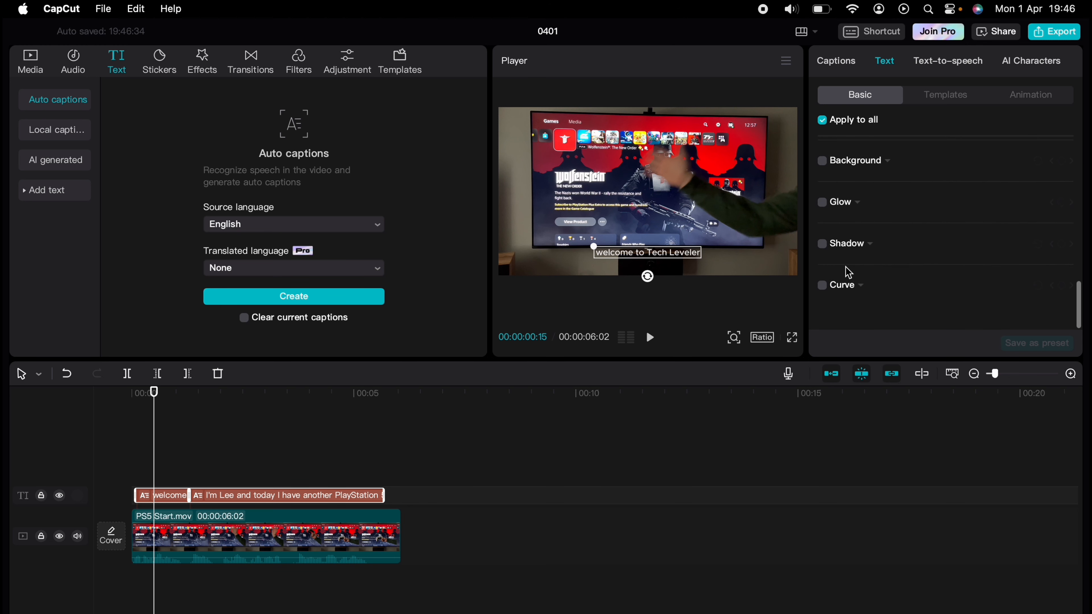
{"action": "scroll", "coordinate": [847, 273], "scroll_direction": "up", "scroll_amount": 15}
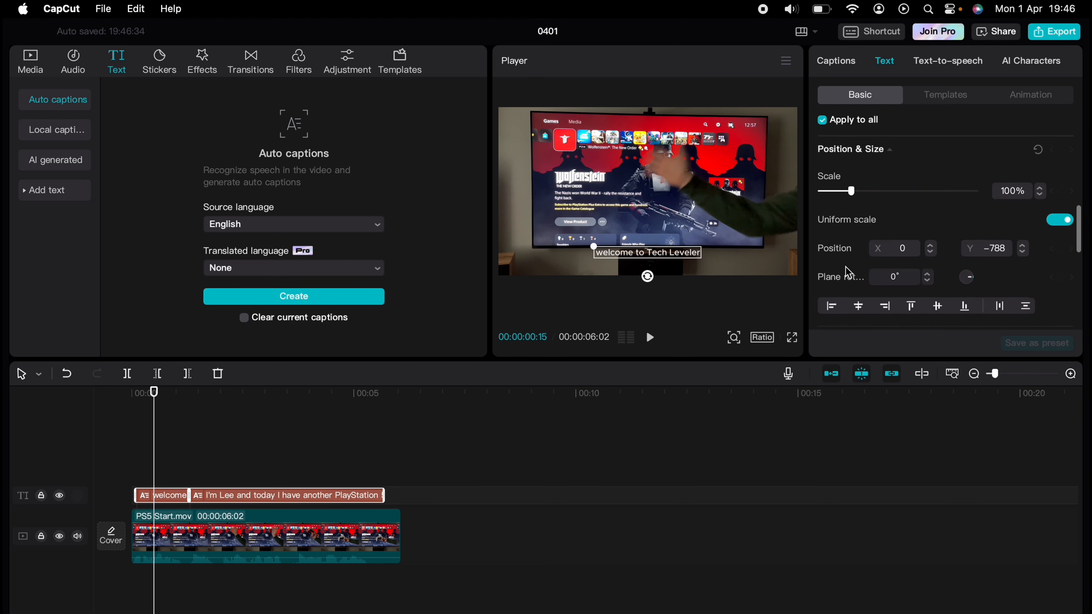
Apply the free white italic one-word-at-a-time caption template to both captions and play the clip from the start
{"action": "left_click", "coordinate": [944, 95]}
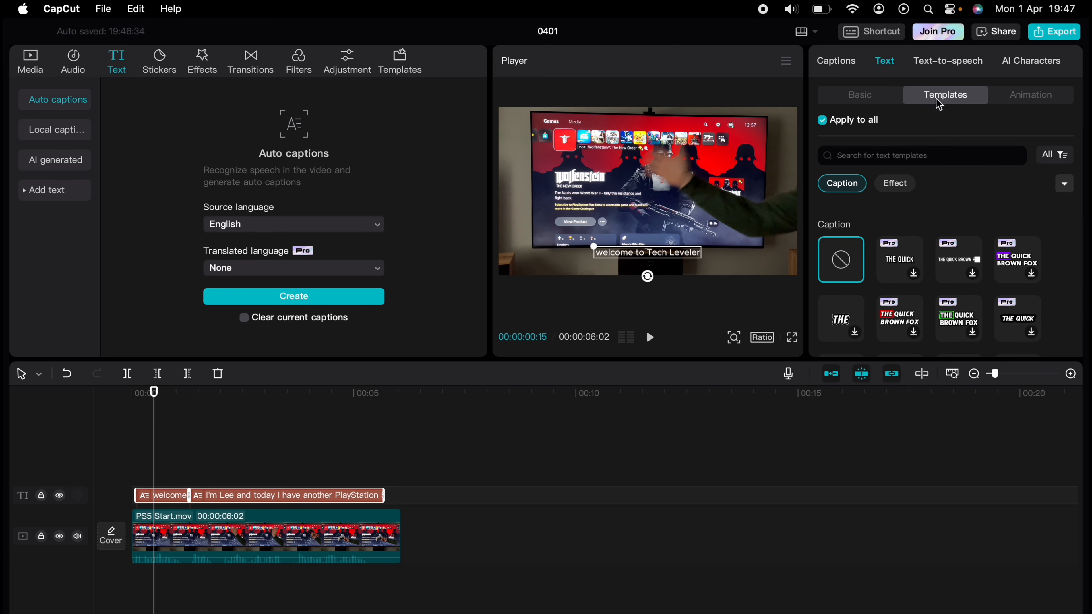
{"action": "scroll", "coordinate": [857, 258], "scroll_direction": "down", "scroll_amount": 4}
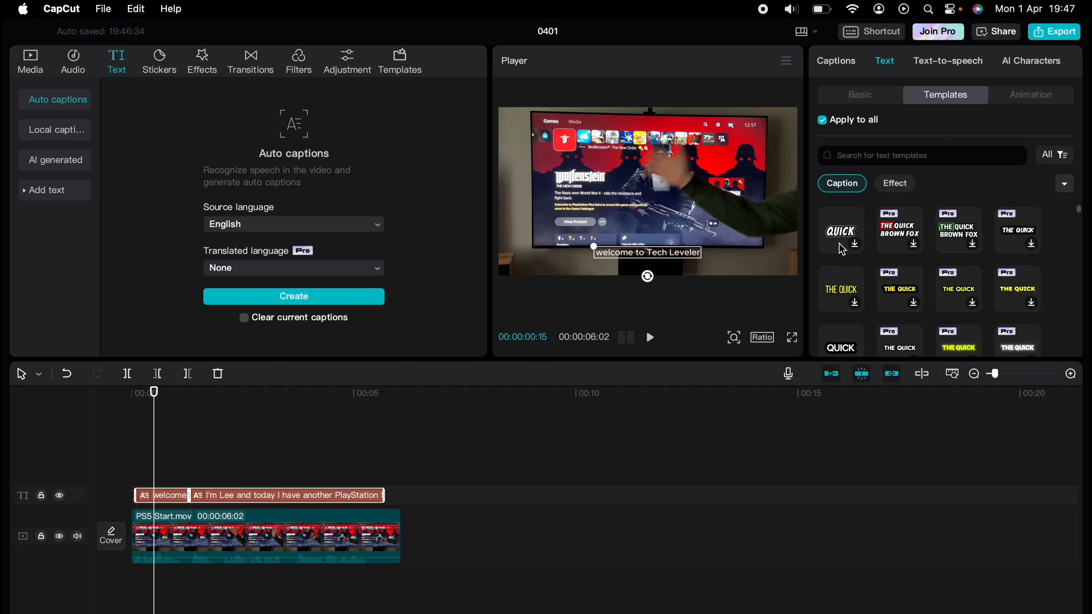
{"action": "left_click", "coordinate": [841, 248]}
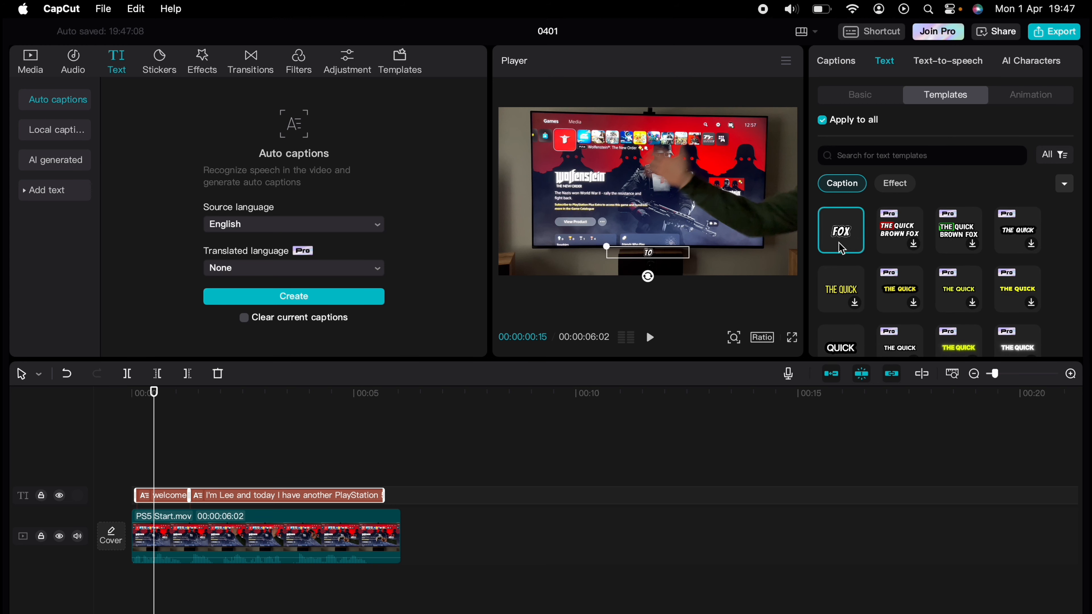
{"action": "left_click_drag", "start_coordinate": [153, 448], "coordinate": [130, 449]}
{"action": "key", "text": "space"}
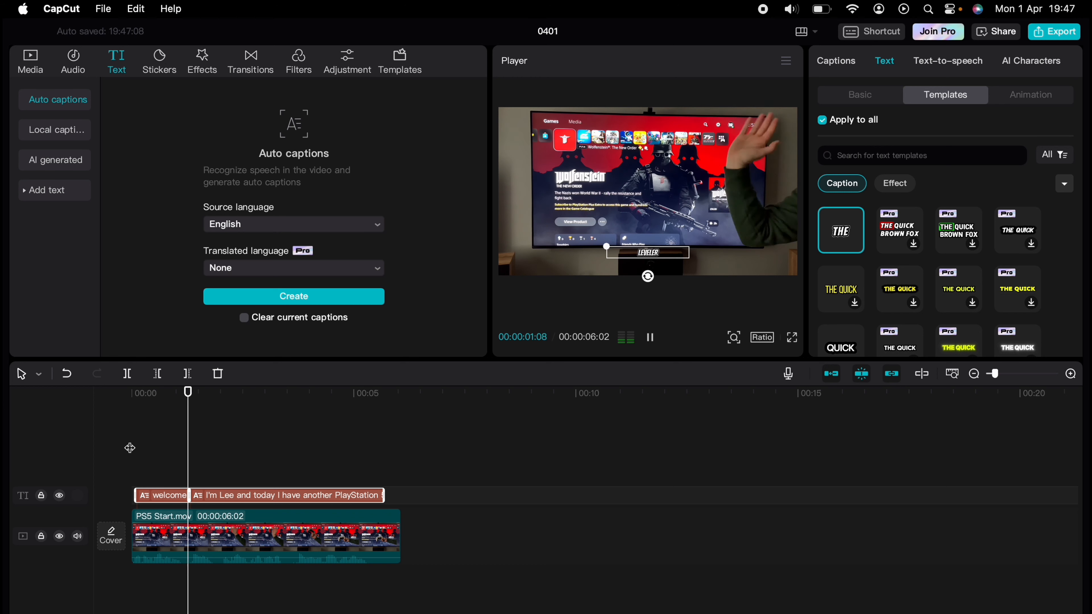
{"action": "key", "text": "space"}
Enlarge the captions in the video preview to several times their size and replay the clip from the start
{"action": "left_click_drag", "start_coordinate": [553, 246], "coordinate": [480, 193]}
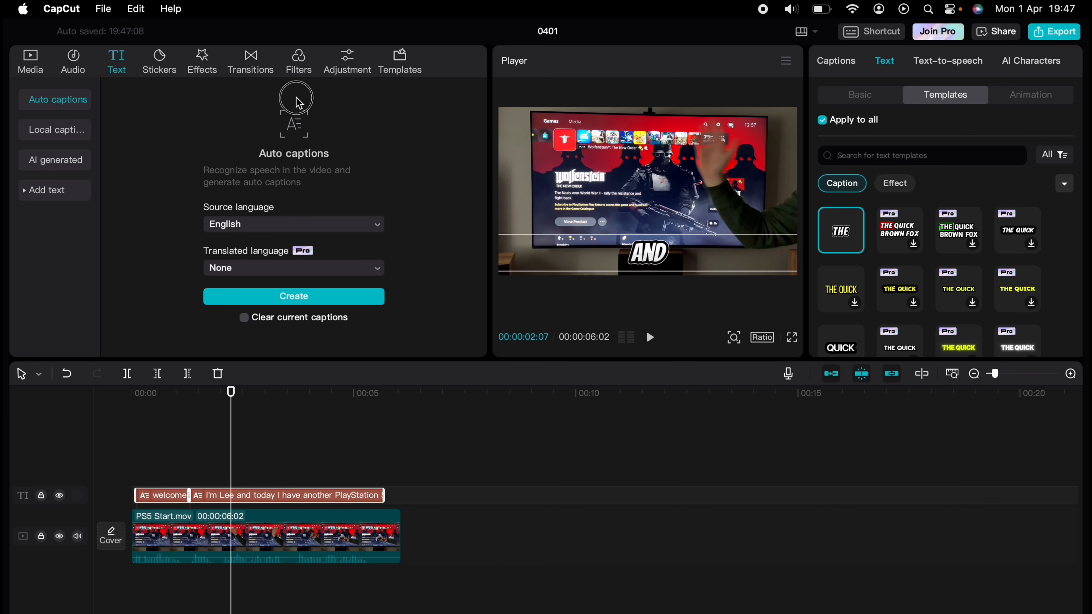
{"action": "left_click", "coordinate": [143, 423]}
{"action": "key", "text": "space"}
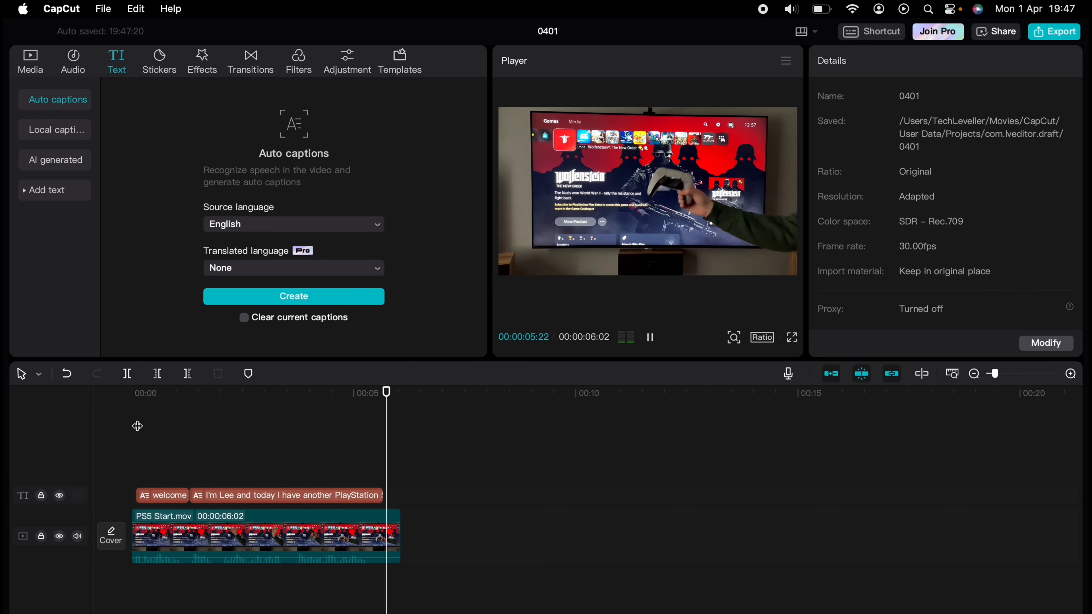
{"action": "key", "text": "space"}
{"action": "key", "text": "space"}
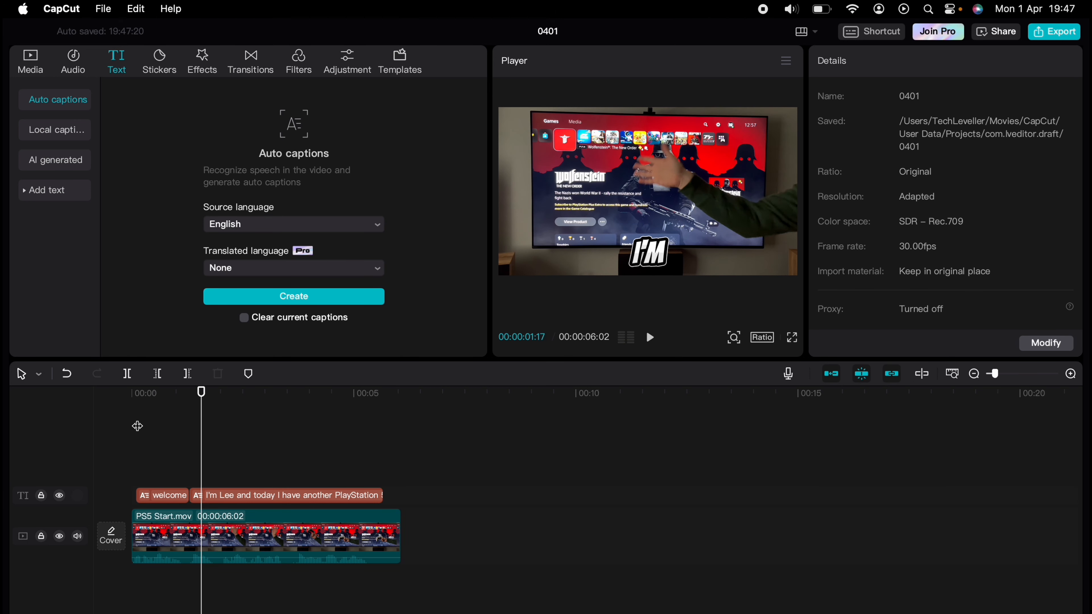
Select both captions again and open their basic text settings
{"action": "left_click_drag", "start_coordinate": [266, 468], "coordinate": [173, 500]}
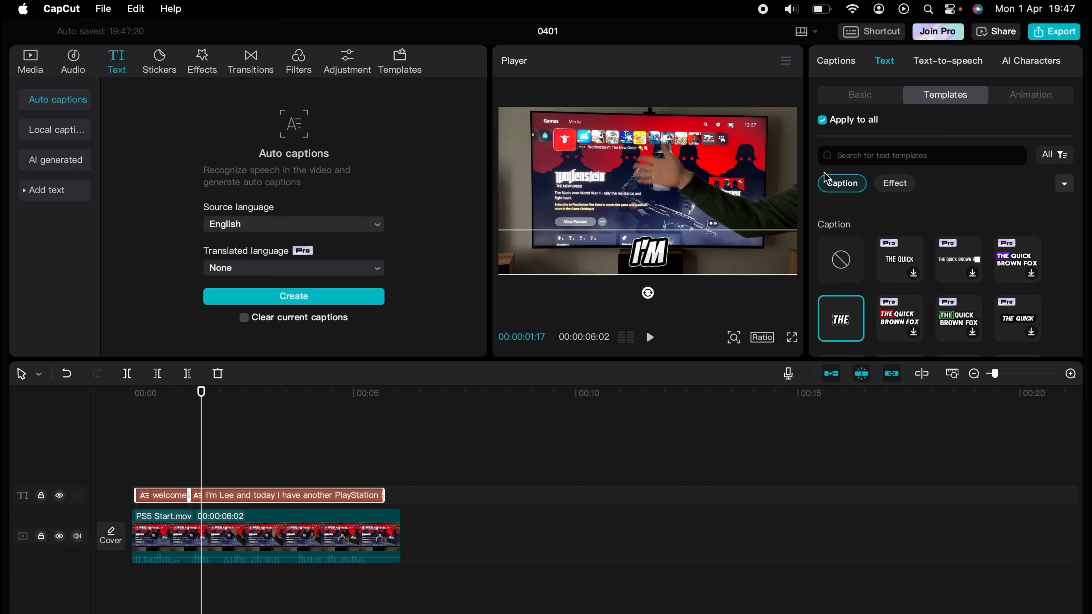
{"action": "left_click", "coordinate": [862, 102]}
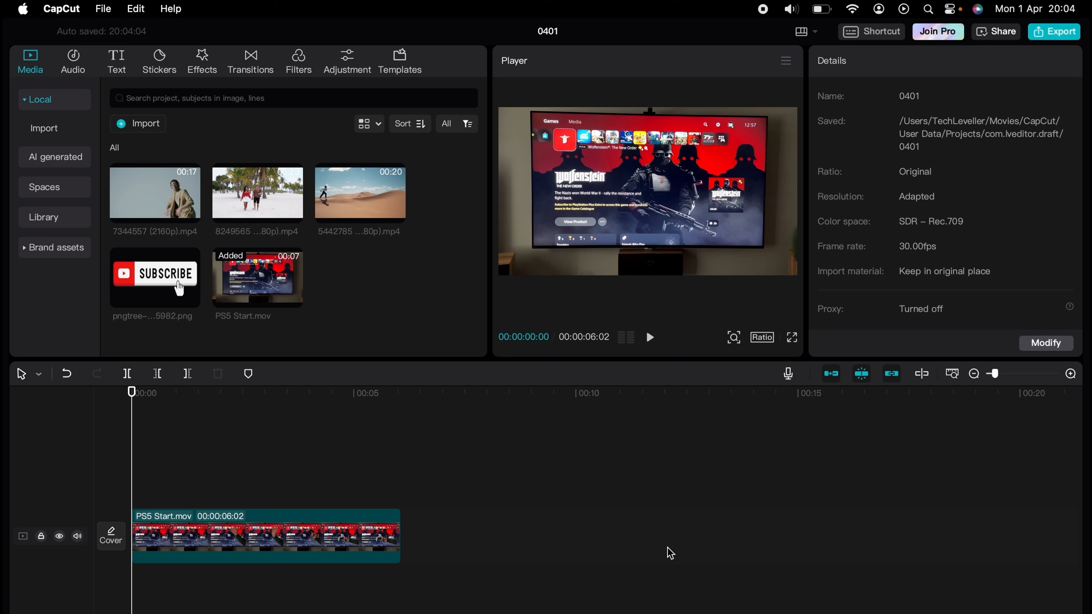
{"action": "left_click", "coordinate": [116, 72]}
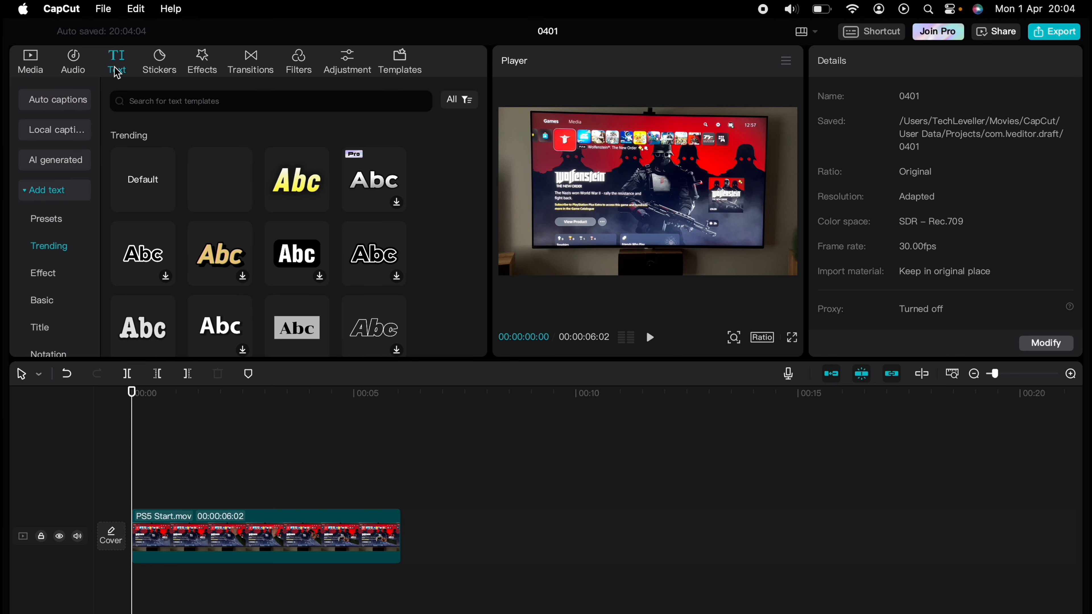
{"action": "left_click", "coordinate": [83, 135]}
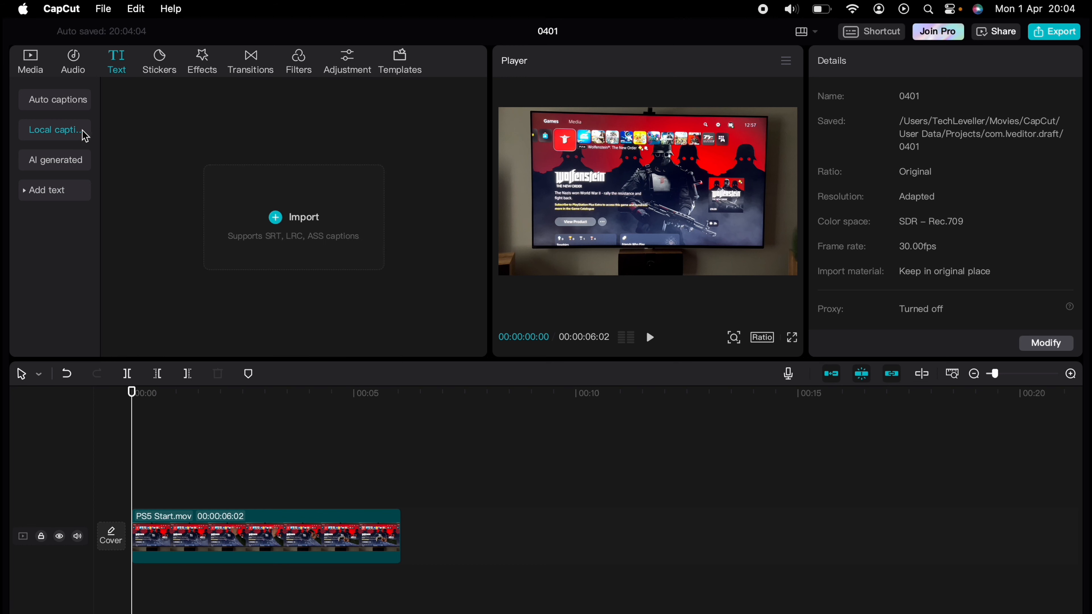
{"action": "left_click", "coordinate": [228, 215]}
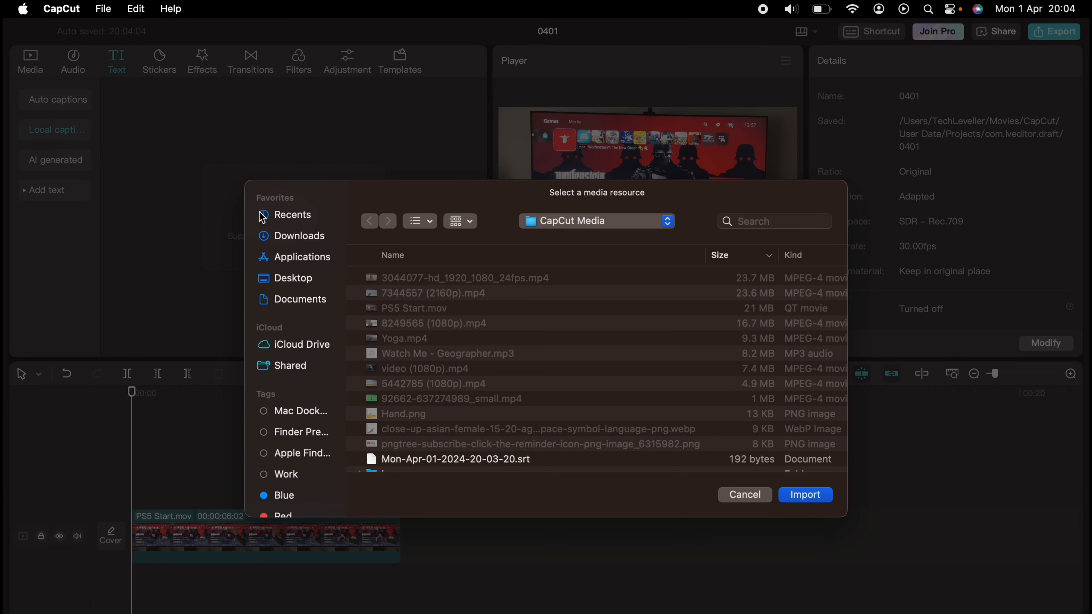
{"action": "left_click", "coordinate": [513, 464]}
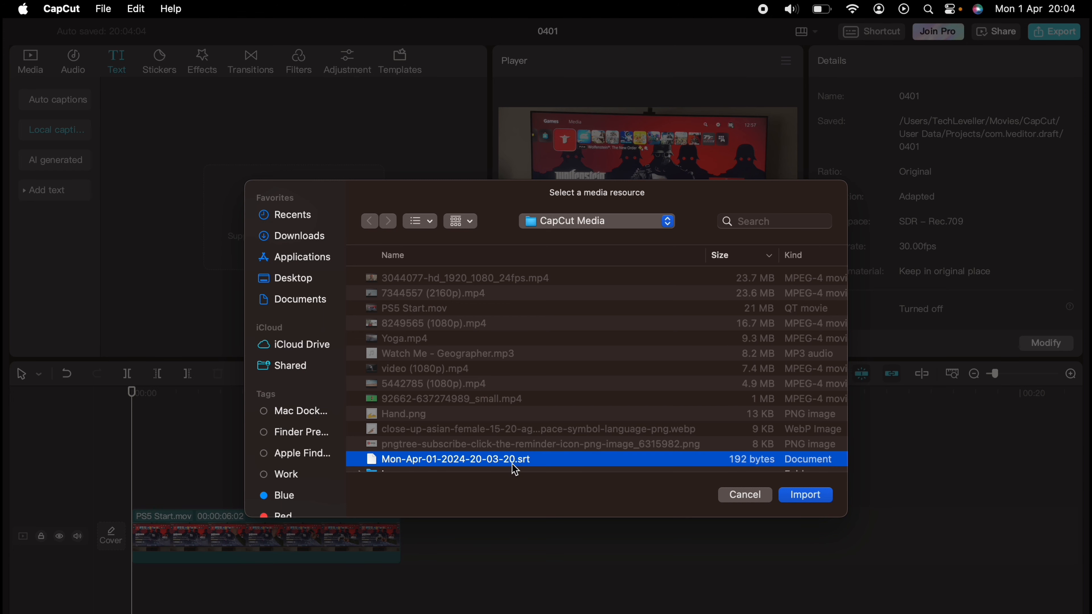
{"action": "left_click", "coordinate": [827, 500]}
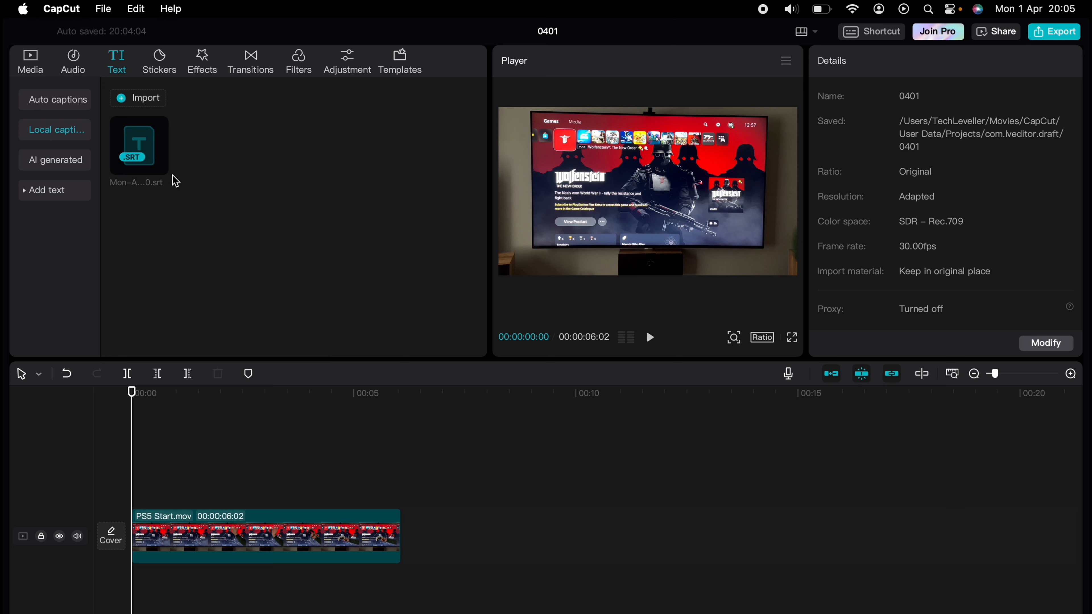
Add the imported SRT captions to the timeline above PS5 Start.mov and play the clip to check their timing
{"action": "mouse_move", "coordinate": [160, 163]}
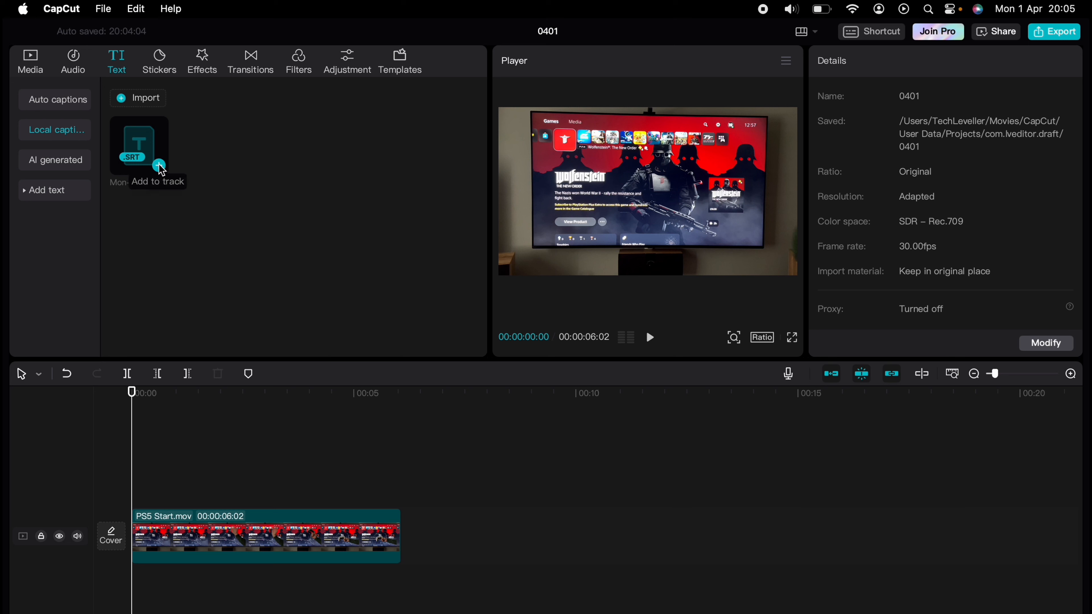
{"action": "left_click", "coordinate": [160, 167]}
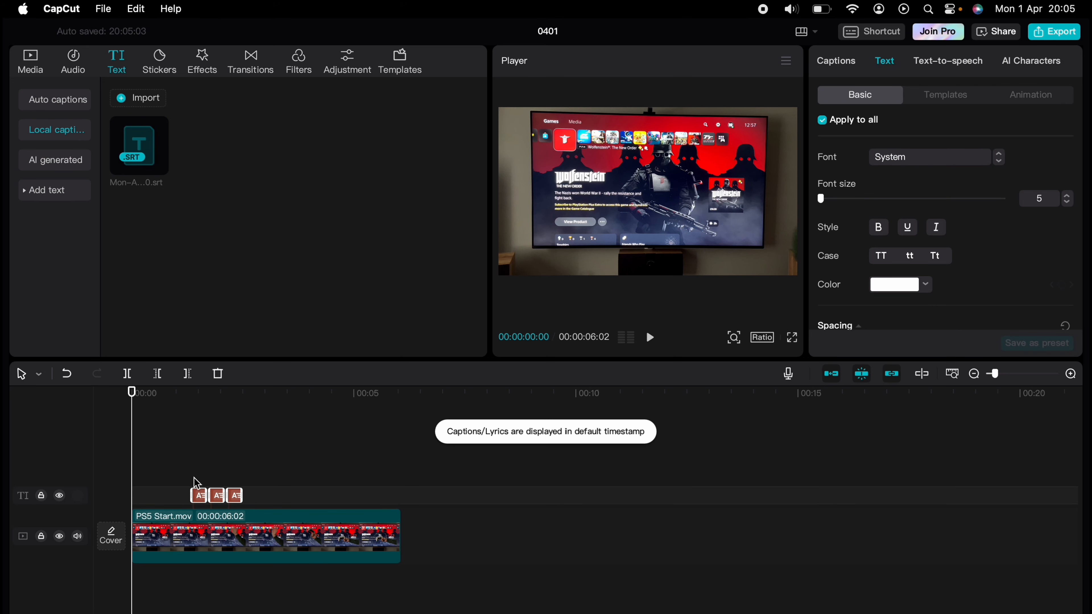
{"action": "key", "text": "space"}
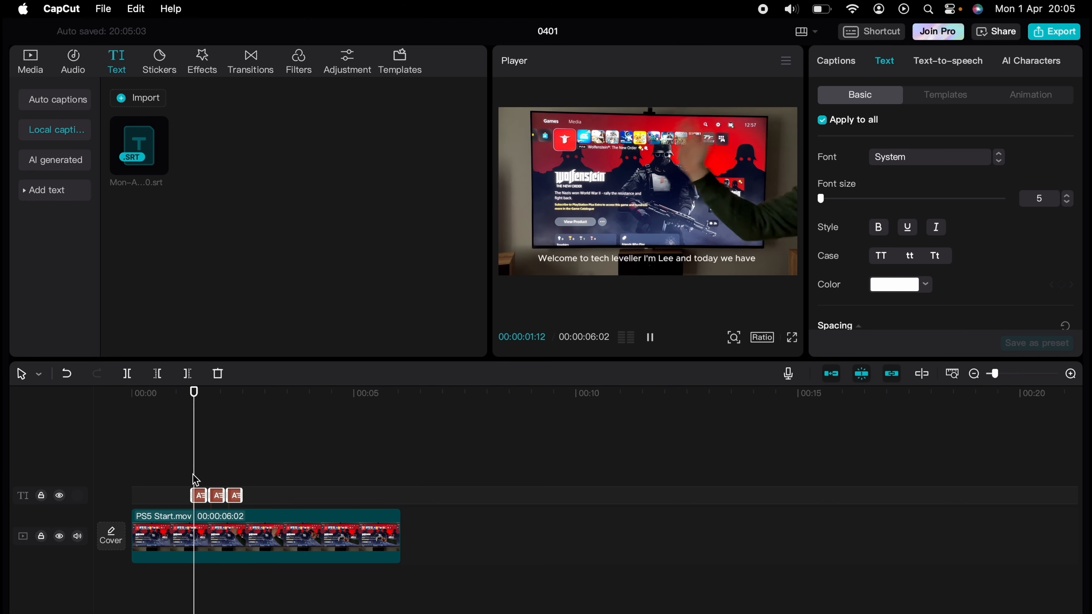
{"action": "key", "text": "space"}
Spread and lengthen the three captions to about 0.3–2.1 s, 2.4–3.9 s and 4.0–5.3 s, and play the clip
{"action": "left_click", "coordinate": [149, 479]}
{"action": "left_click_drag", "start_coordinate": [199, 494], "coordinate": [307, 488]}
{"action": "left_click_drag", "start_coordinate": [155, 498], "coordinate": [224, 496]}
{"action": "left_click_drag", "start_coordinate": [291, 475], "coordinate": [314, 496]}
{"action": "left_click", "coordinate": [312, 475]}
{"action": "key", "text": "space"}
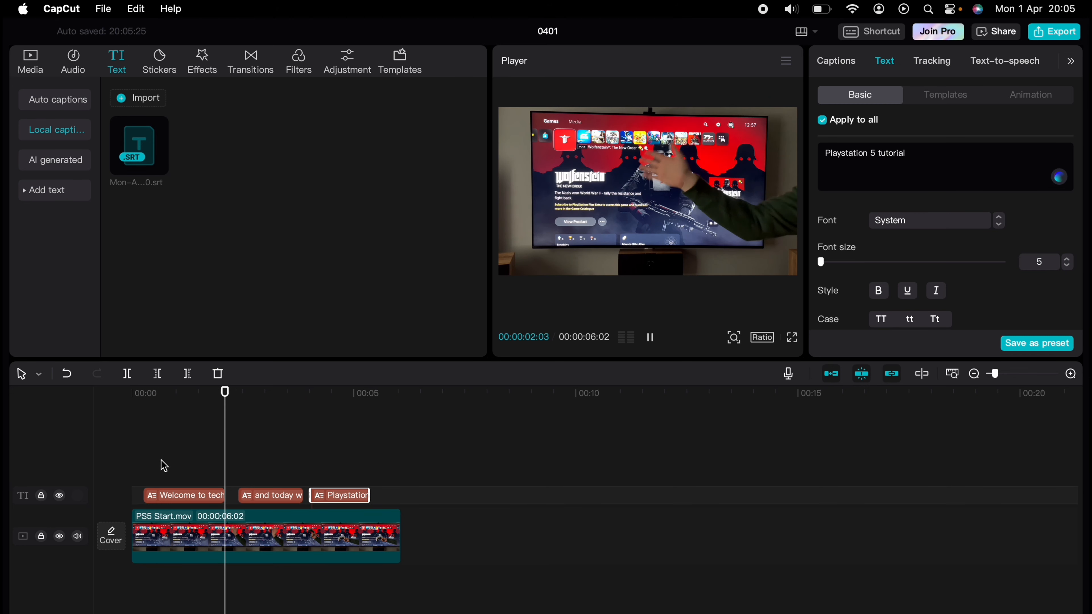
Change the second caption's text to "and today we have another"
{"action": "left_click", "coordinate": [269, 469]}
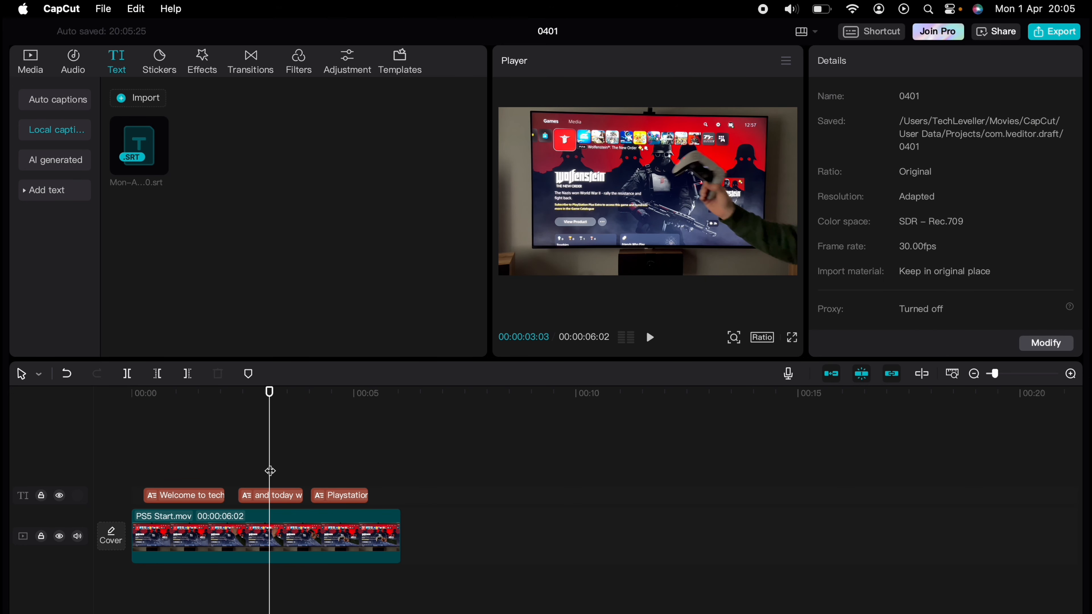
{"action": "left_click", "coordinate": [279, 499]}
{"action": "left_click", "coordinate": [924, 154]}
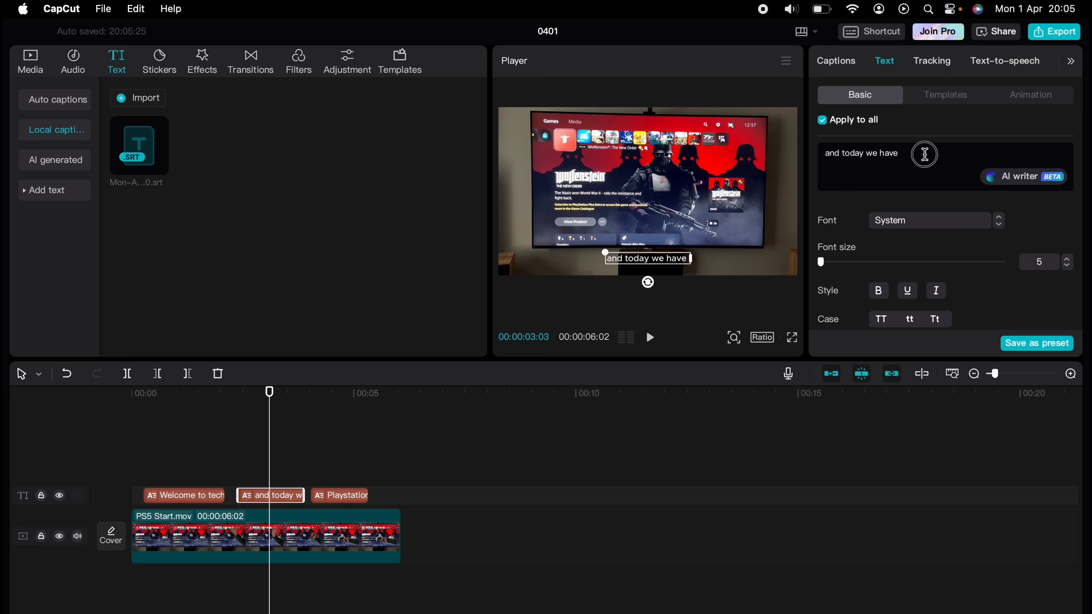
{"action": "type", "text": "another"}
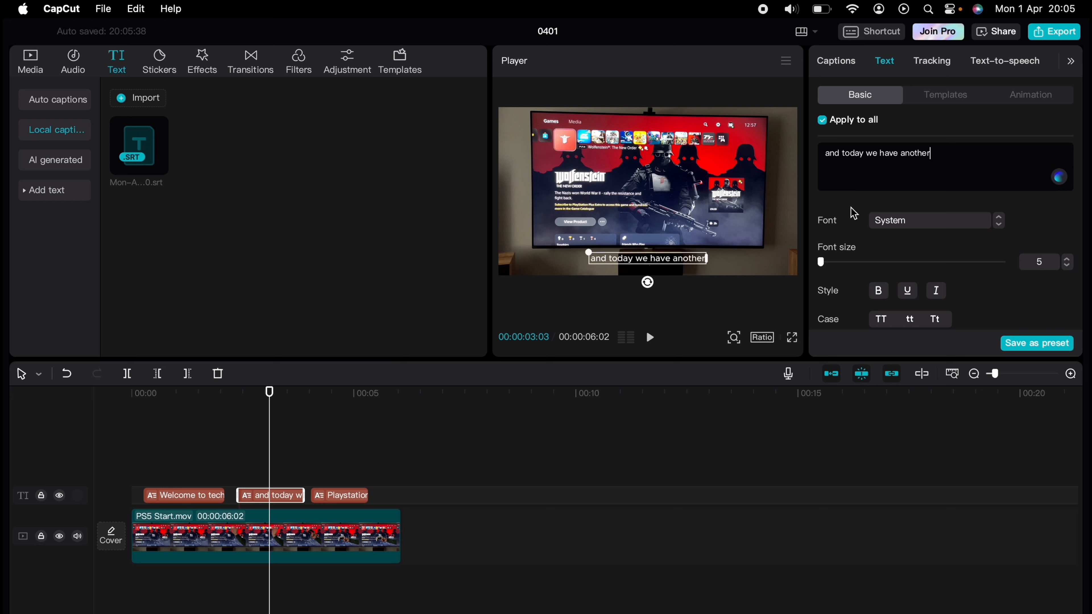
Set the colour of all captions to red (EF162E) and enlarge them to span most of the preview frame
{"action": "scroll", "coordinate": [856, 224], "scroll_direction": "down", "scroll_amount": 3}
{"action": "scroll", "coordinate": [853, 248], "scroll_direction": "down", "scroll_amount": 3}
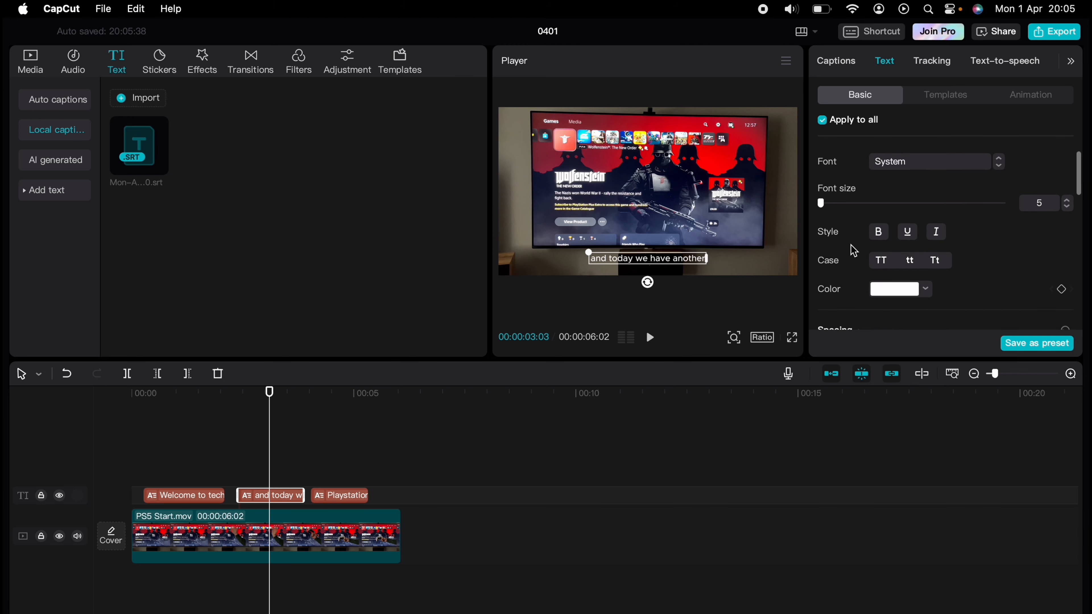
{"action": "left_click", "coordinate": [908, 220]}
{"action": "left_click_drag", "start_coordinate": [966, 293], "coordinate": [989, 247]}
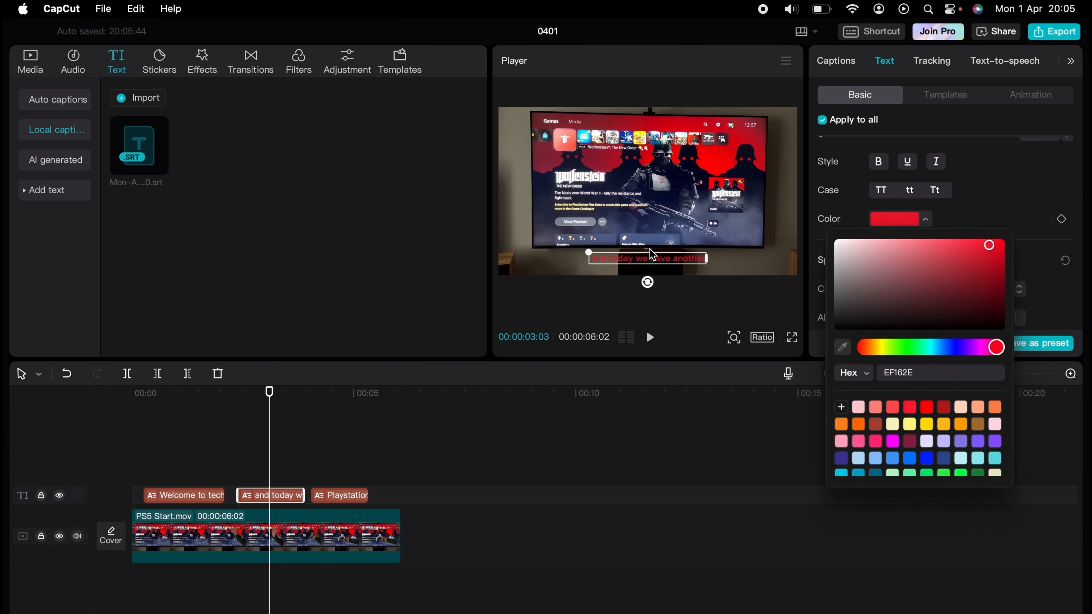
{"action": "left_click_drag", "start_coordinate": [591, 252], "coordinate": [519, 211]}
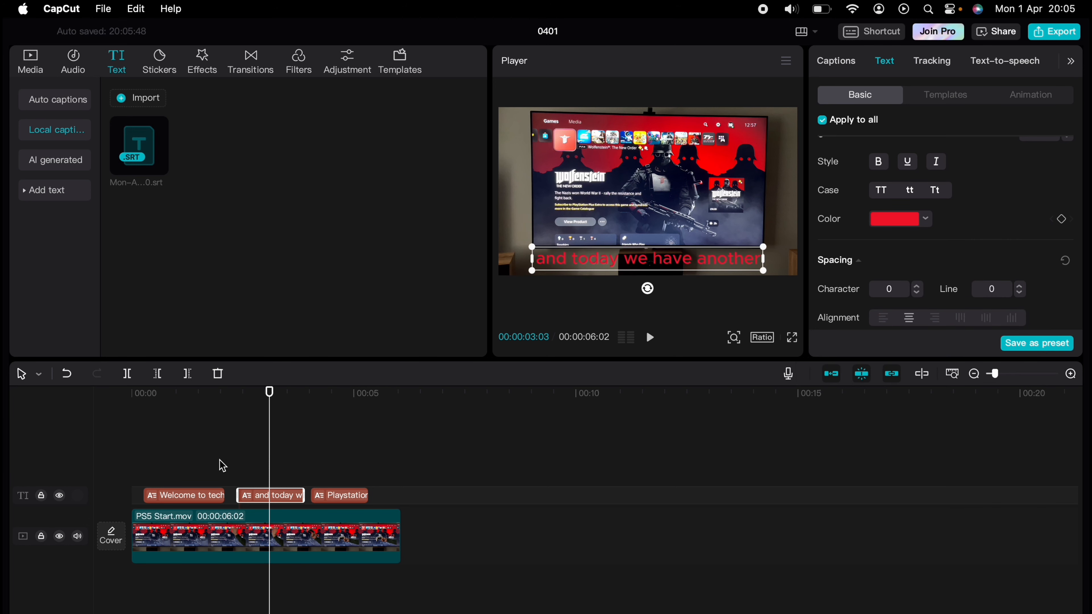
Split the first caption into two lines after "Welcome to tech leveller", adjusting its size and placing it near the frame's lower edge
{"action": "left_click", "coordinate": [202, 468]}
{"action": "left_click", "coordinate": [208, 499]}
{"action": "left_click_drag", "start_coordinate": [660, 251], "coordinate": [759, 235]}
{"action": "left_click_drag", "start_coordinate": [532, 230], "coordinate": [566, 234]}
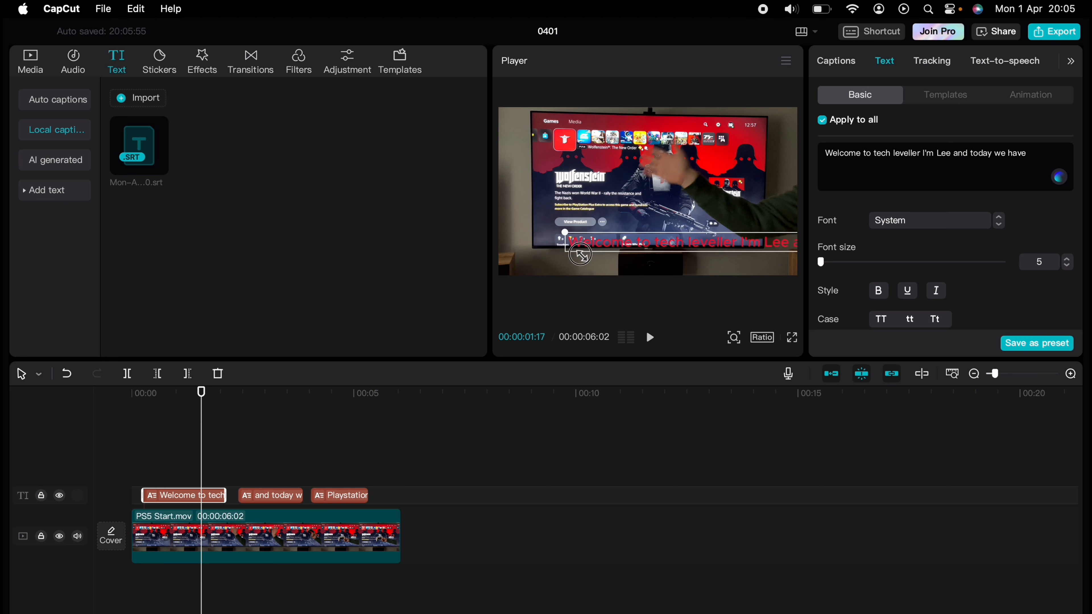
{"action": "left_click_drag", "start_coordinate": [668, 242], "coordinate": [607, 259]}
{"action": "left_click", "coordinate": [923, 153]}
{"action": "key", "text": "Return"}
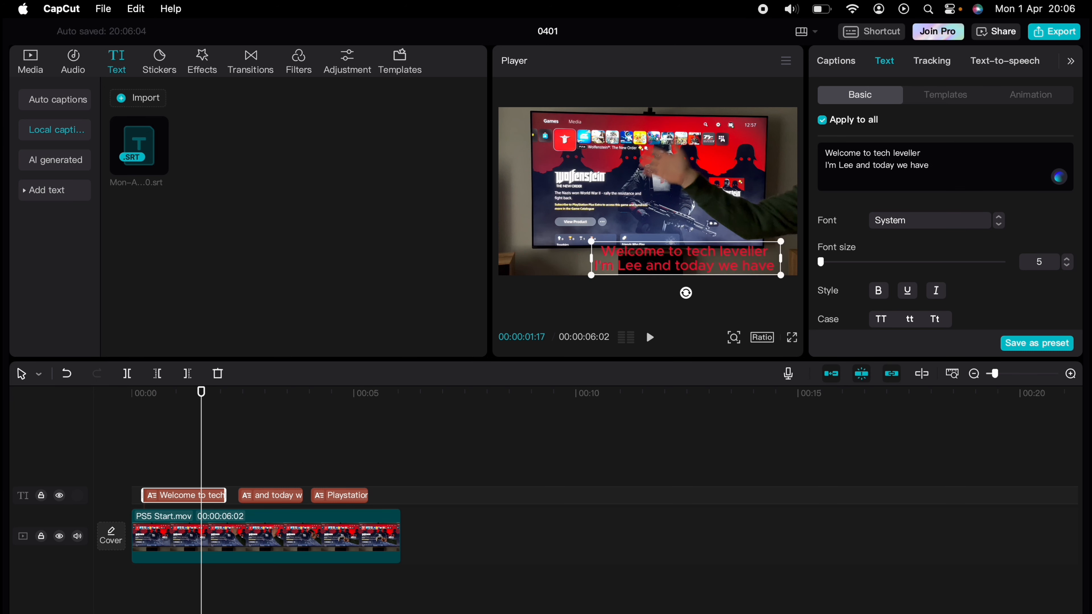
Apply bold to the captions and play the clip from near its beginning
{"action": "left_click", "coordinate": [879, 292]}
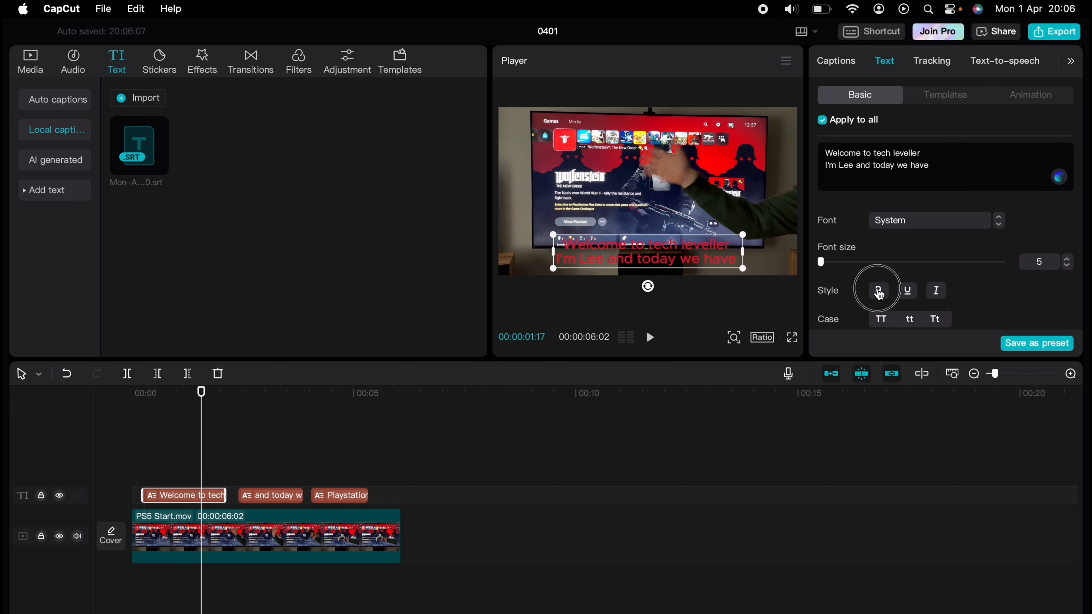
{"action": "left_click", "coordinate": [142, 470]}
{"action": "key", "text": "space"}
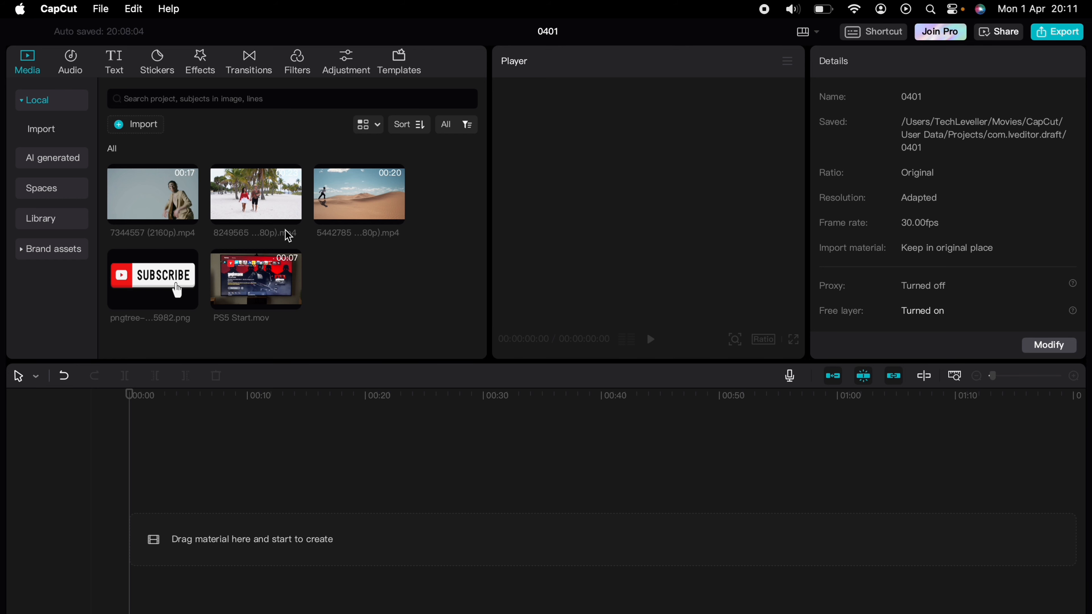
{"action": "left_click_drag", "start_coordinate": [262, 205], "coordinate": [217, 491]}
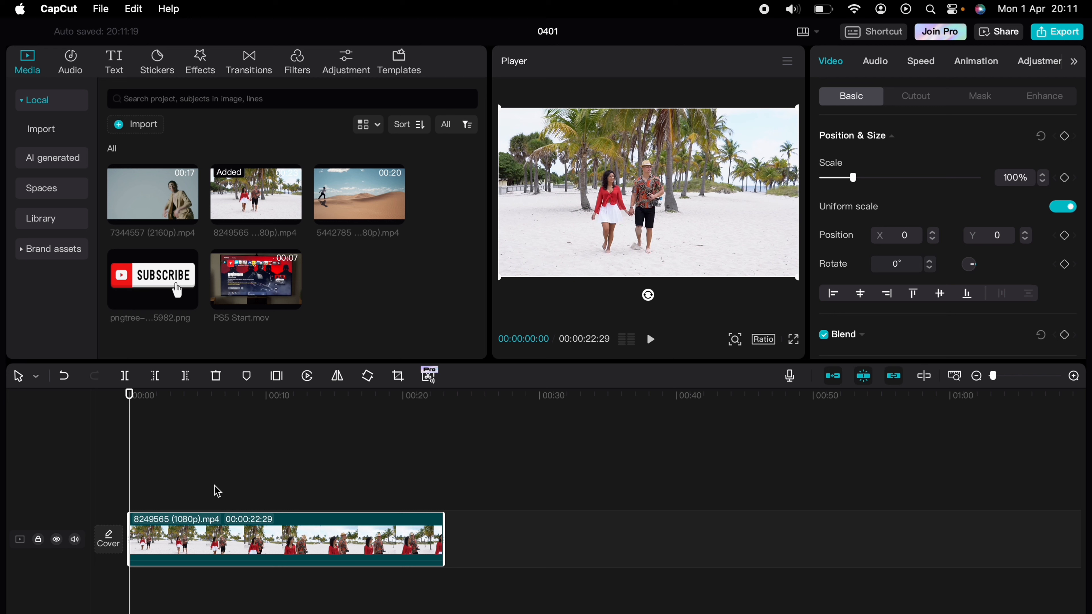
{"action": "left_click_drag", "start_coordinate": [795, 280], "coordinate": [894, 363]}
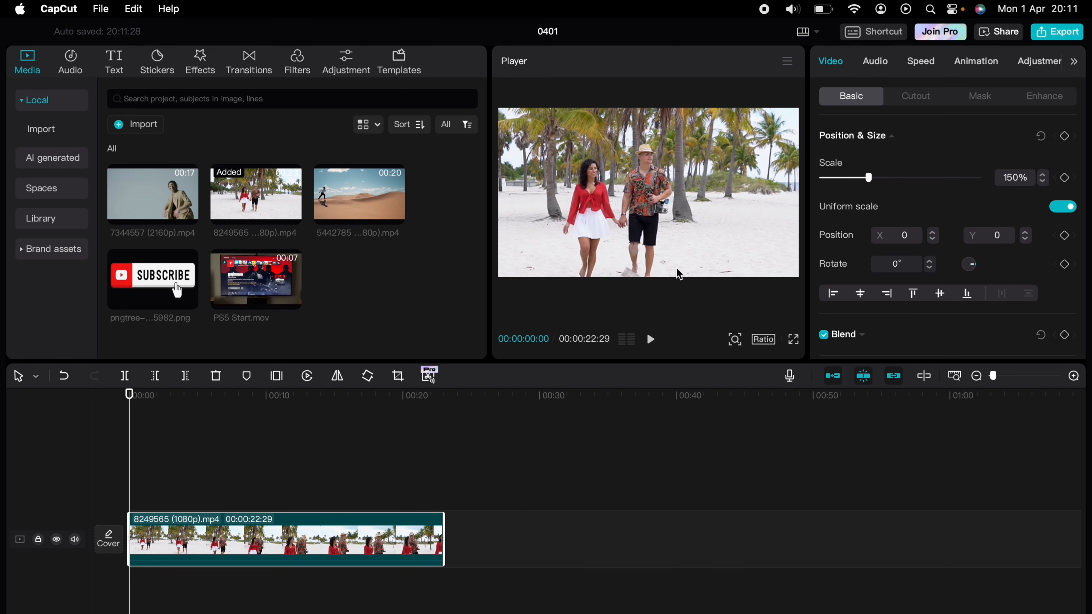
{"action": "left_click_drag", "start_coordinate": [670, 249], "coordinate": [672, 236]}
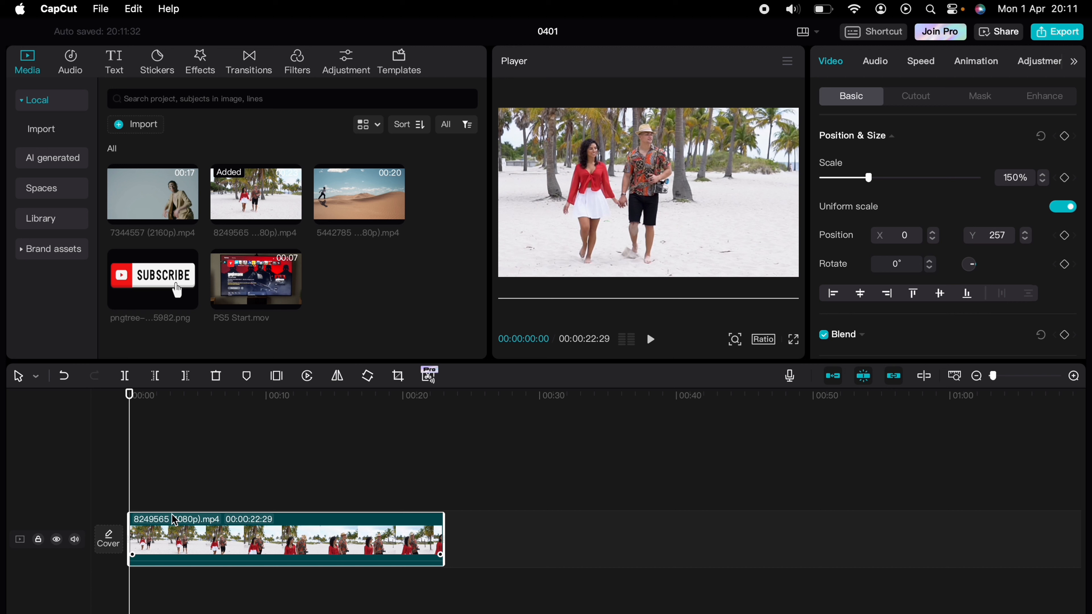
{"action": "key", "text": "super+c"}
{"action": "key", "text": "super+v"}
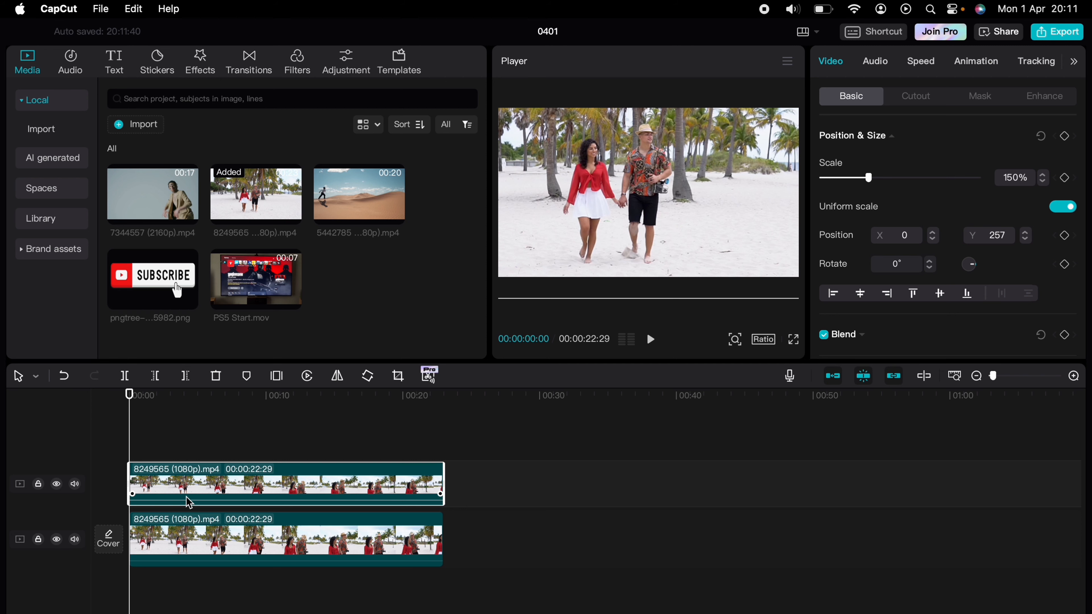
{"action": "key", "text": "BackSpace"}
{"action": "left_click", "coordinate": [189, 540]}
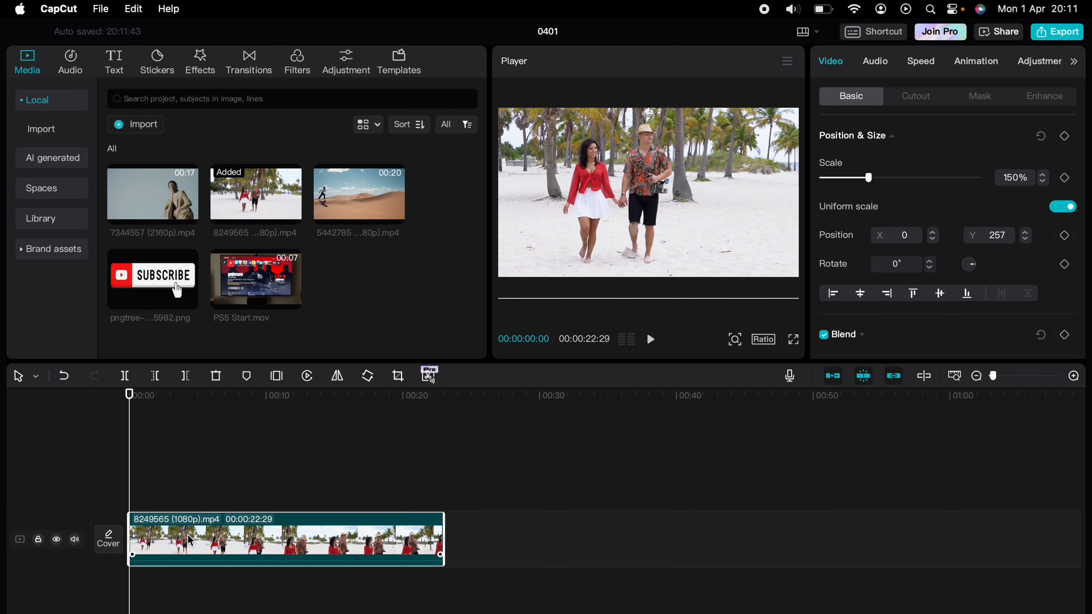
{"action": "right_click", "coordinate": [190, 541]}
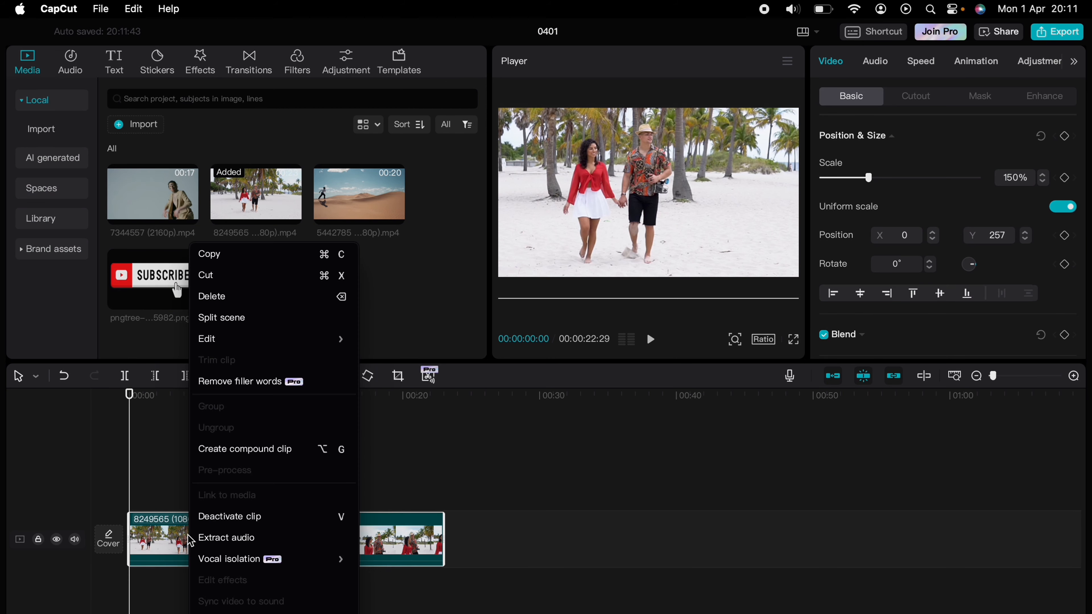
{"action": "left_click", "coordinate": [238, 262]}
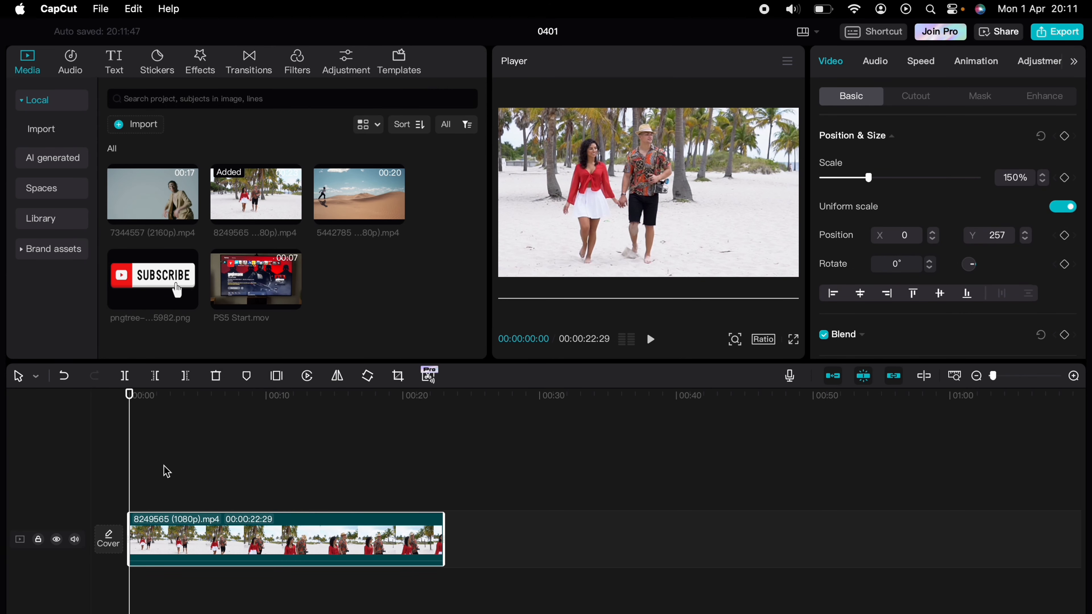
{"action": "right_click", "coordinate": [156, 477]}
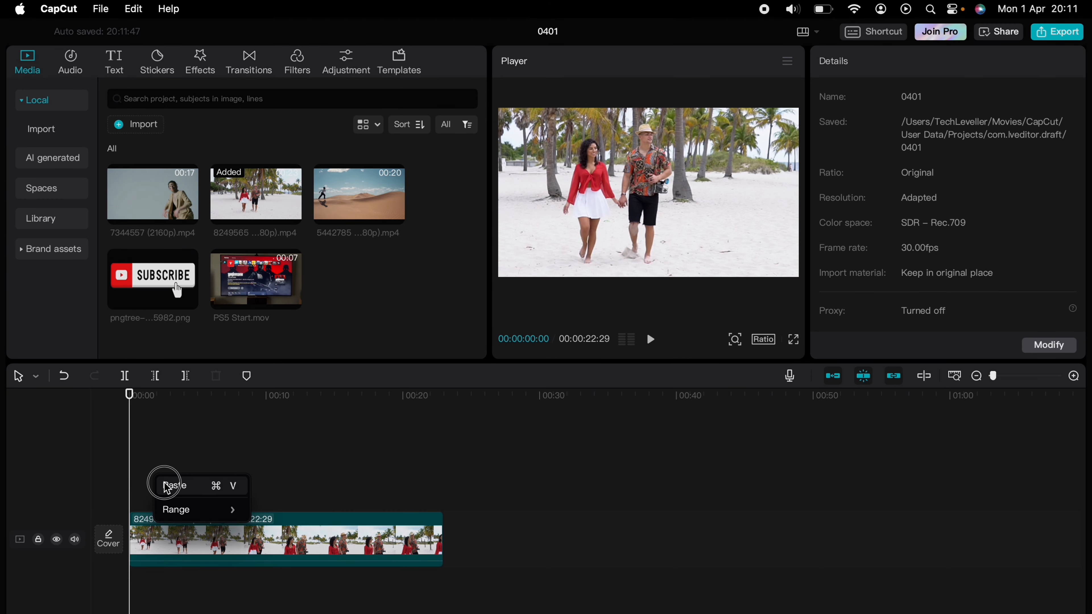
{"action": "left_click", "coordinate": [166, 485]}
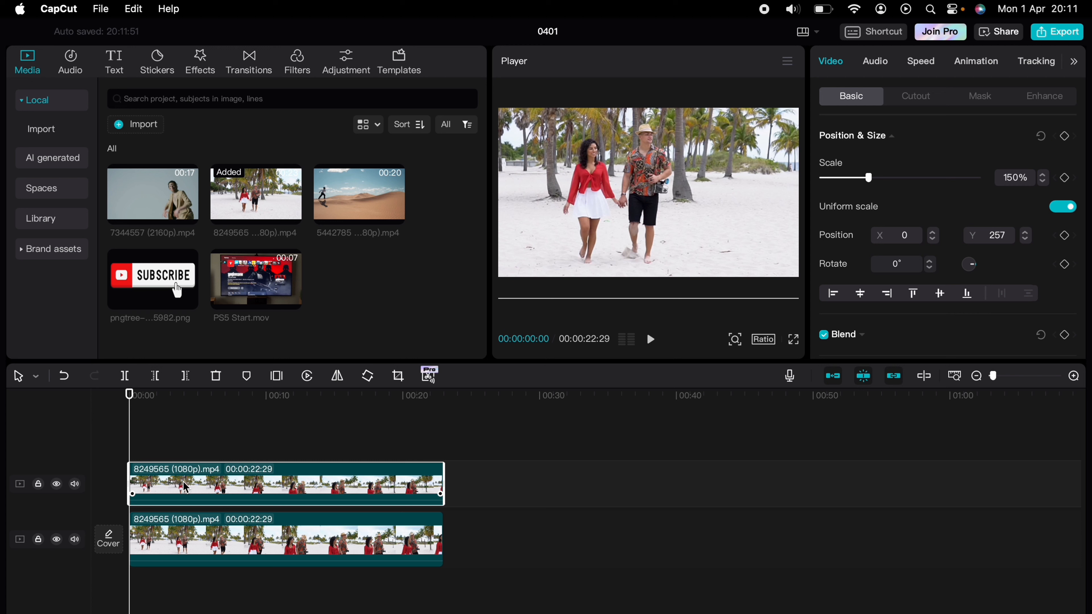
Add the Blur video effect from the Lens category above the duplicate clip and extend it over the clip's full length
{"action": "left_click", "coordinate": [197, 69]}
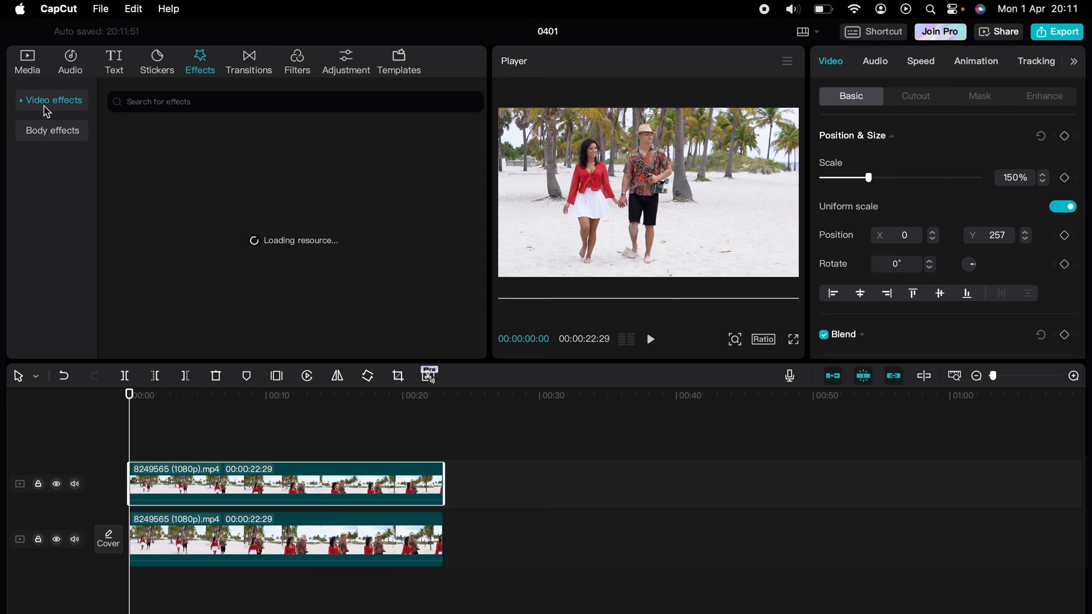
{"action": "left_click", "coordinate": [23, 104]}
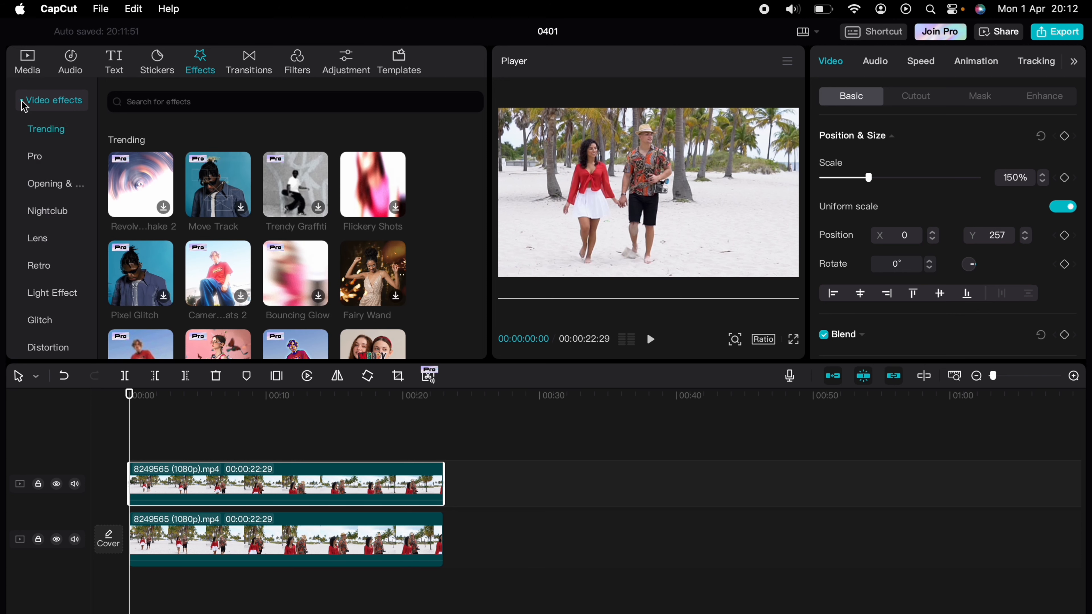
{"action": "left_click", "coordinate": [70, 240]}
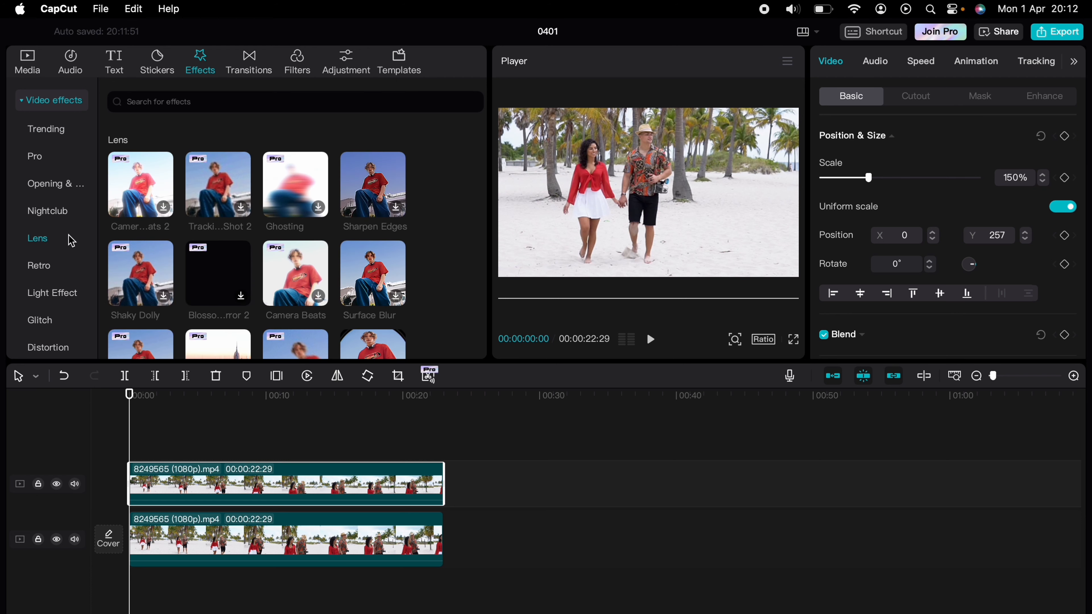
{"action": "scroll", "coordinate": [417, 247], "scroll_direction": "down", "scroll_amount": 1}
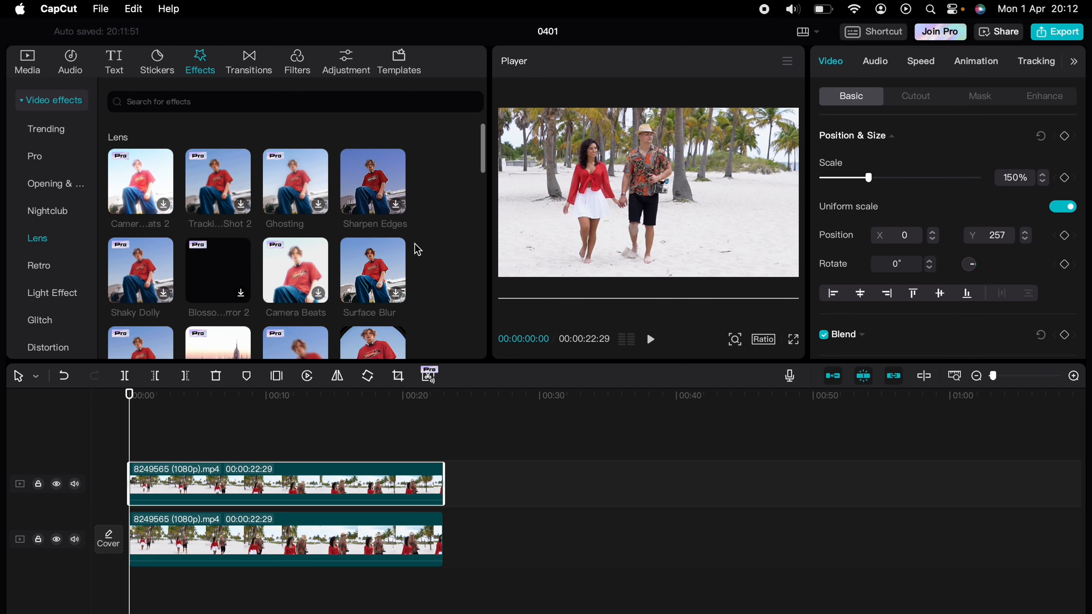
{"action": "scroll", "coordinate": [417, 250], "scroll_direction": "down", "scroll_amount": 5}
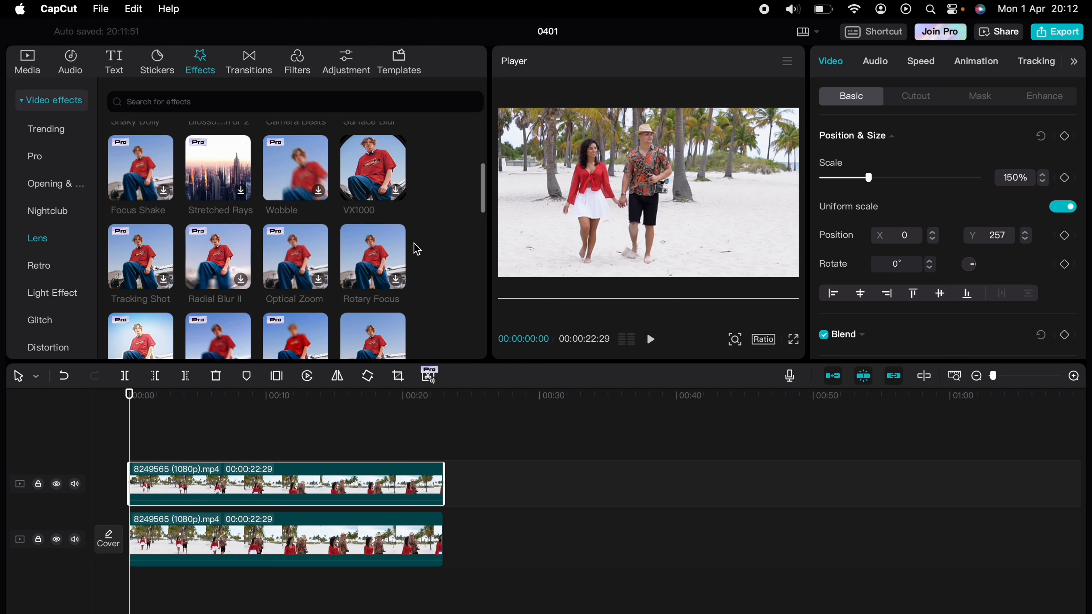
{"action": "scroll", "coordinate": [417, 250], "scroll_direction": "down", "scroll_amount": 4}
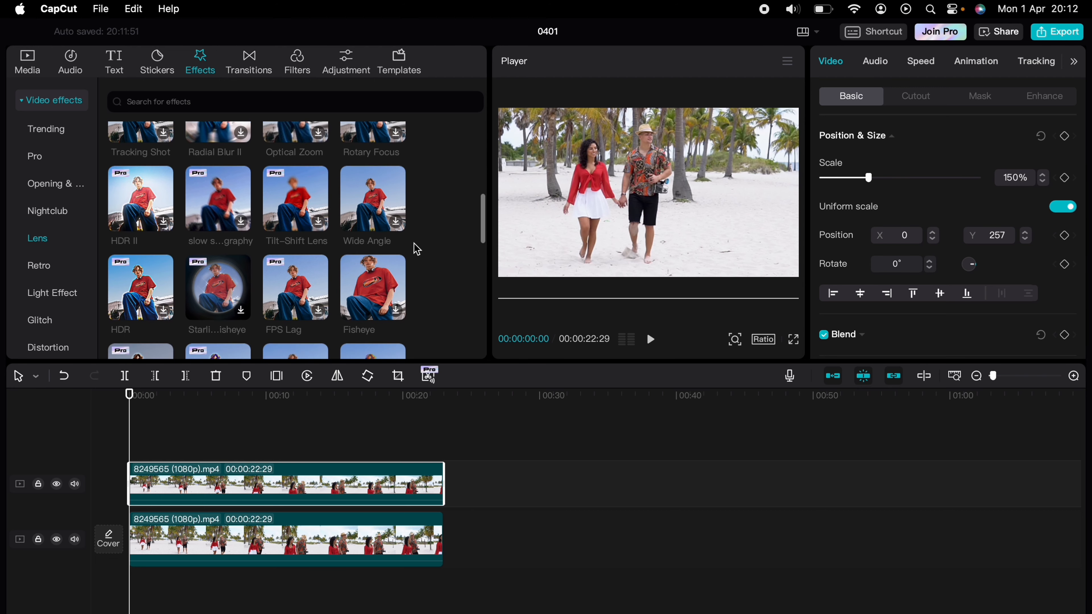
{"action": "scroll", "coordinate": [416, 248], "scroll_direction": "down", "scroll_amount": 6}
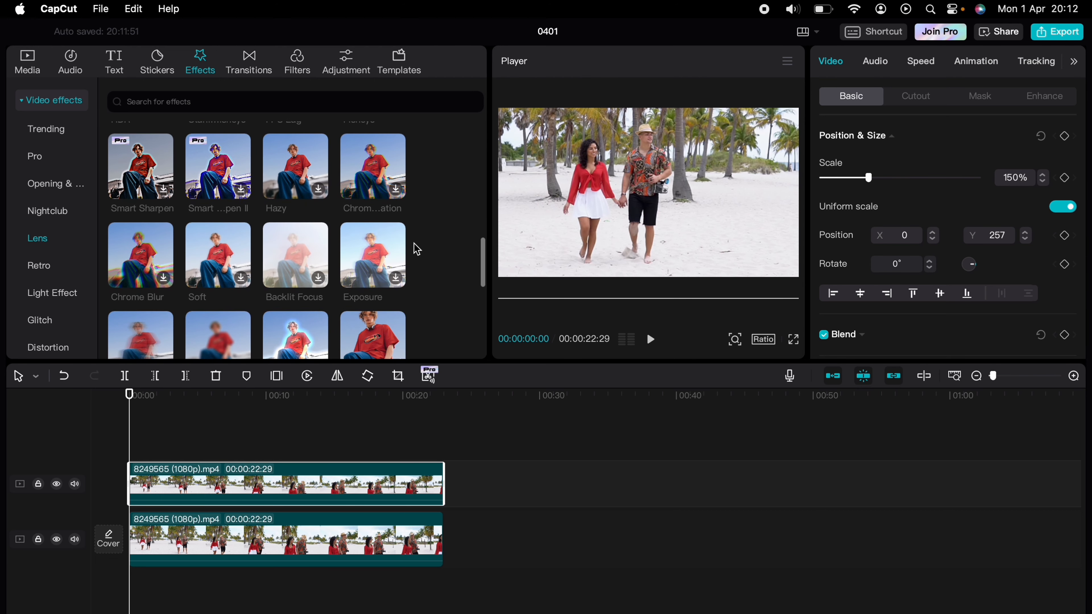
{"action": "scroll", "coordinate": [417, 249], "scroll_direction": "down", "scroll_amount": 3}
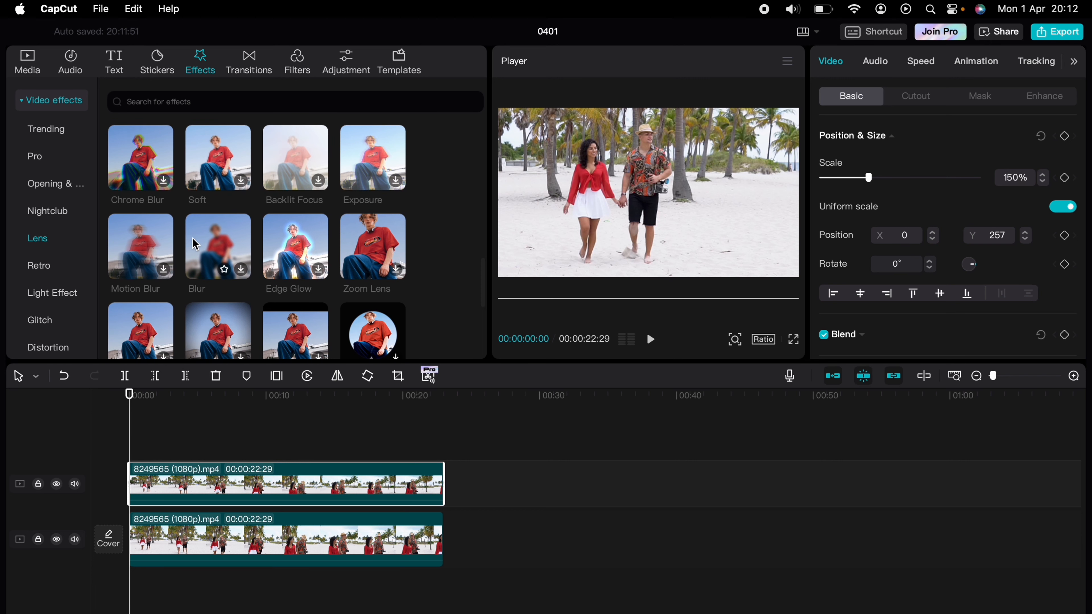
{"action": "left_click_drag", "start_coordinate": [205, 236], "coordinate": [443, 452]}
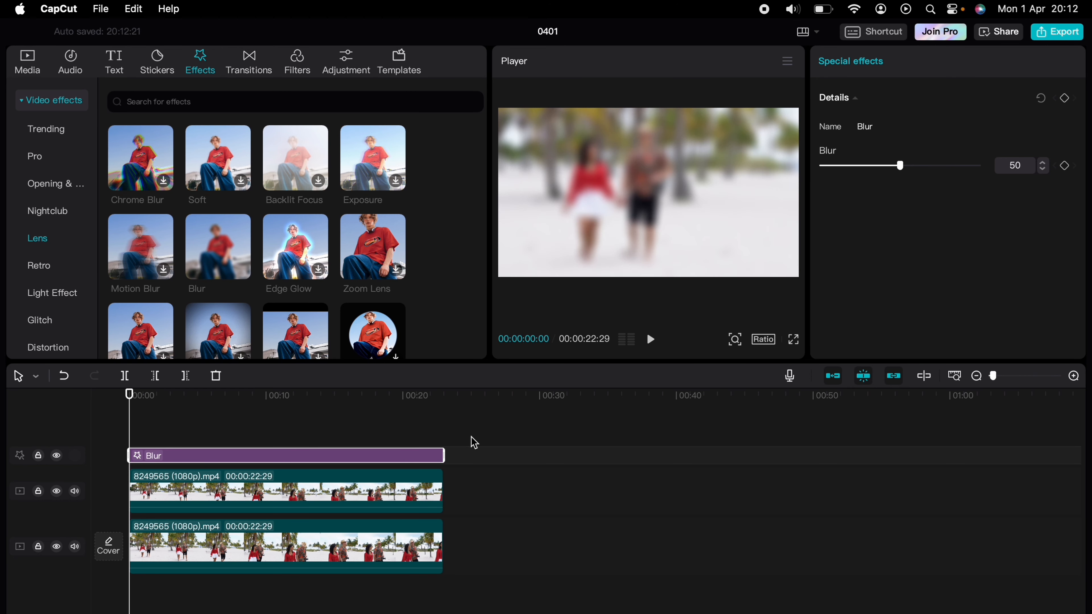
{"action": "left_click", "coordinate": [454, 441]}
{"action": "left_click", "coordinate": [383, 486]}
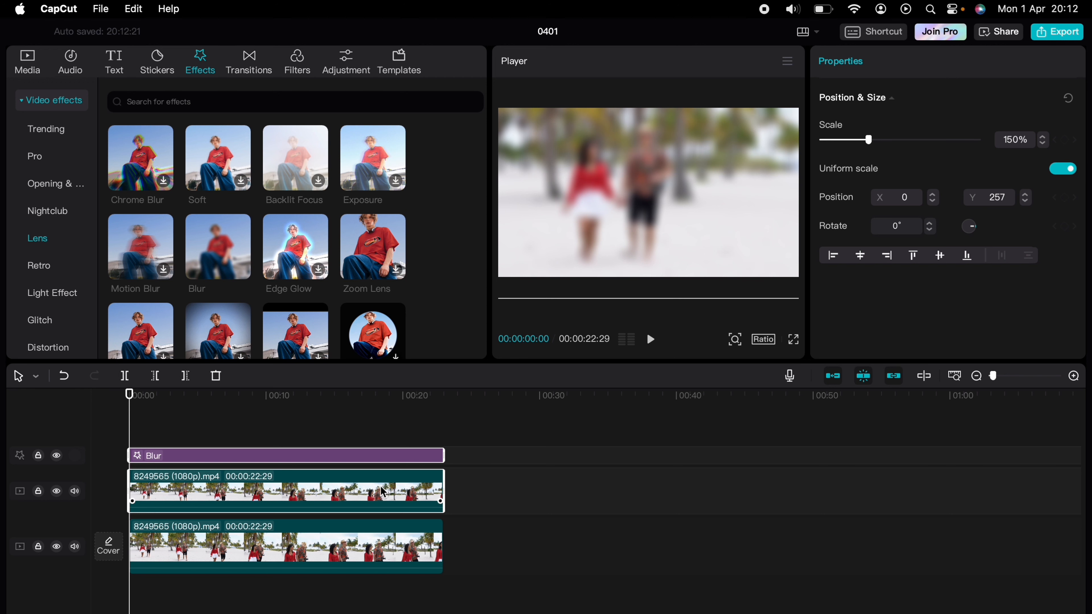
{"action": "right_click", "coordinate": [383, 491]}
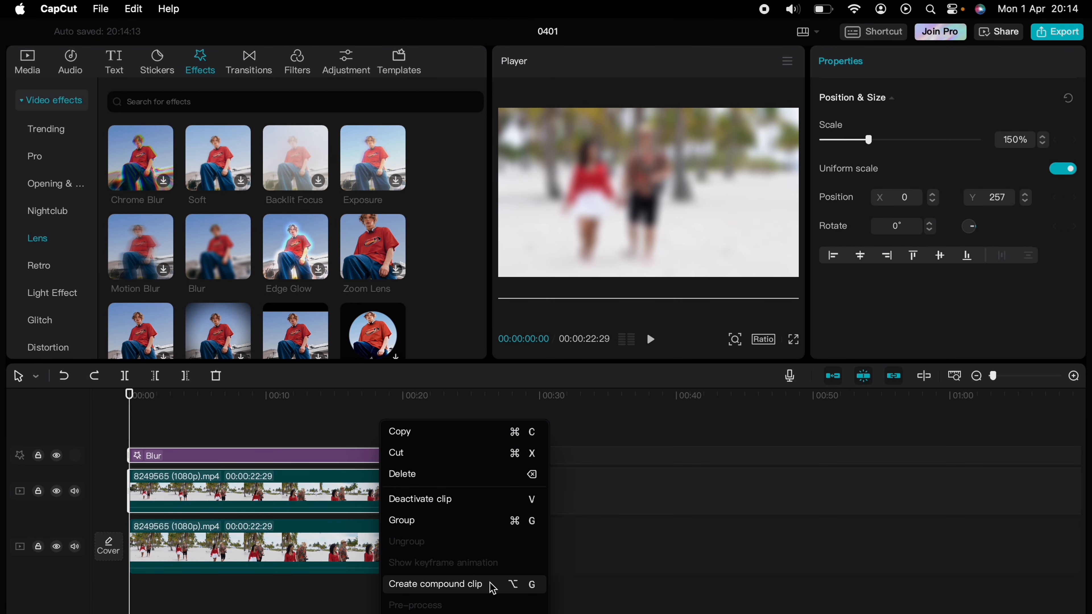
{"action": "left_click", "coordinate": [492, 588]}
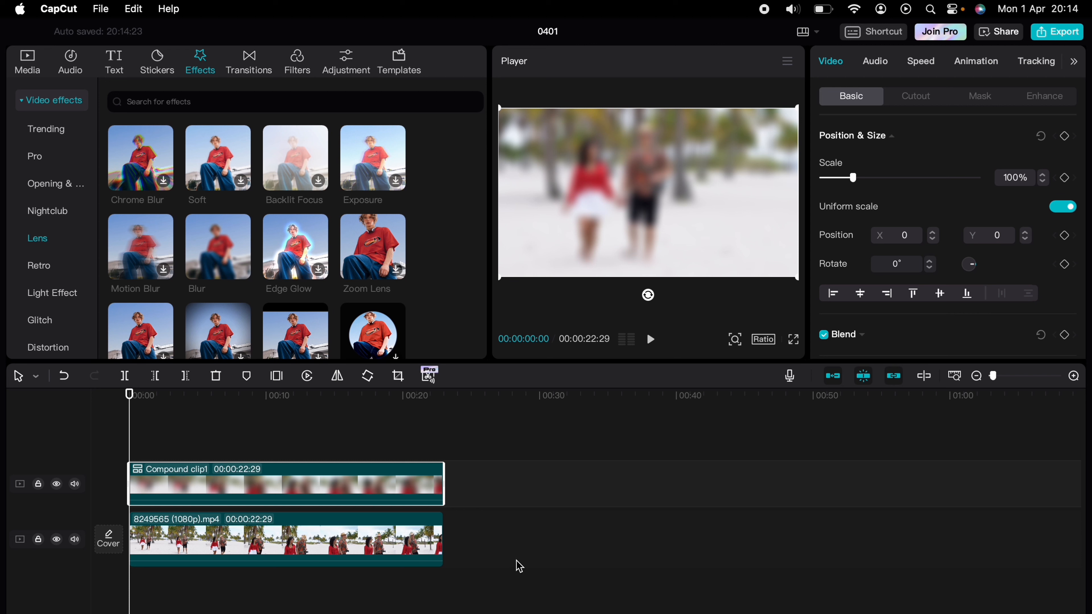
Apply a Circle mask to the compound clip, shrunk and placed over the woman's face at X -365, Y 252
{"action": "left_click", "coordinate": [976, 102]}
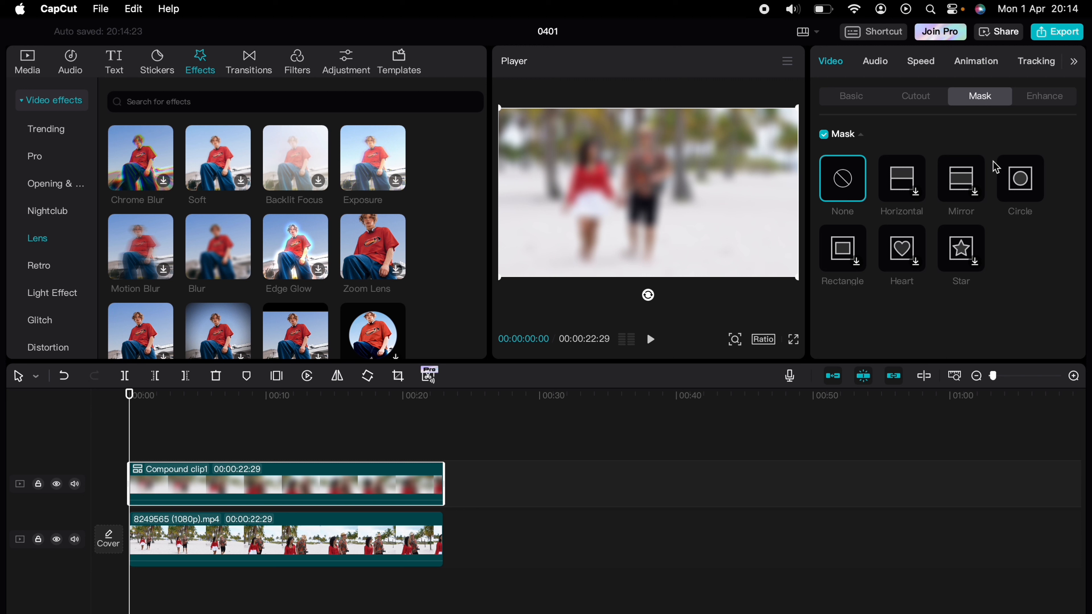
{"action": "left_click", "coordinate": [1017, 177]}
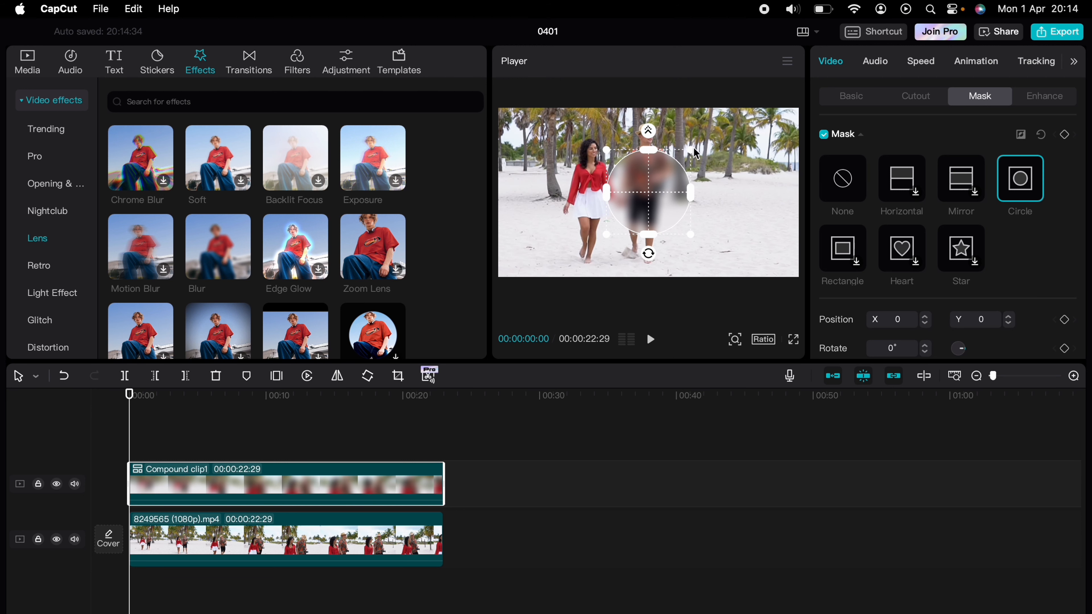
{"action": "left_click_drag", "start_coordinate": [692, 156], "coordinate": [592, 158]}
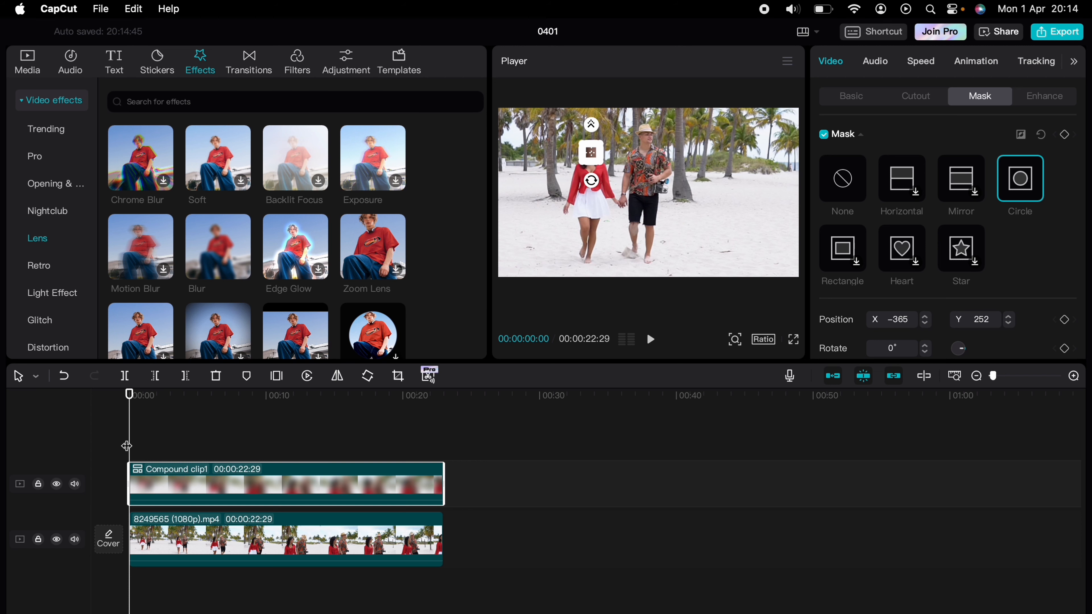
Play the first seconds to check whether the blur follows the woman's face, and return the playhead to the start
{"action": "key", "text": "space"}
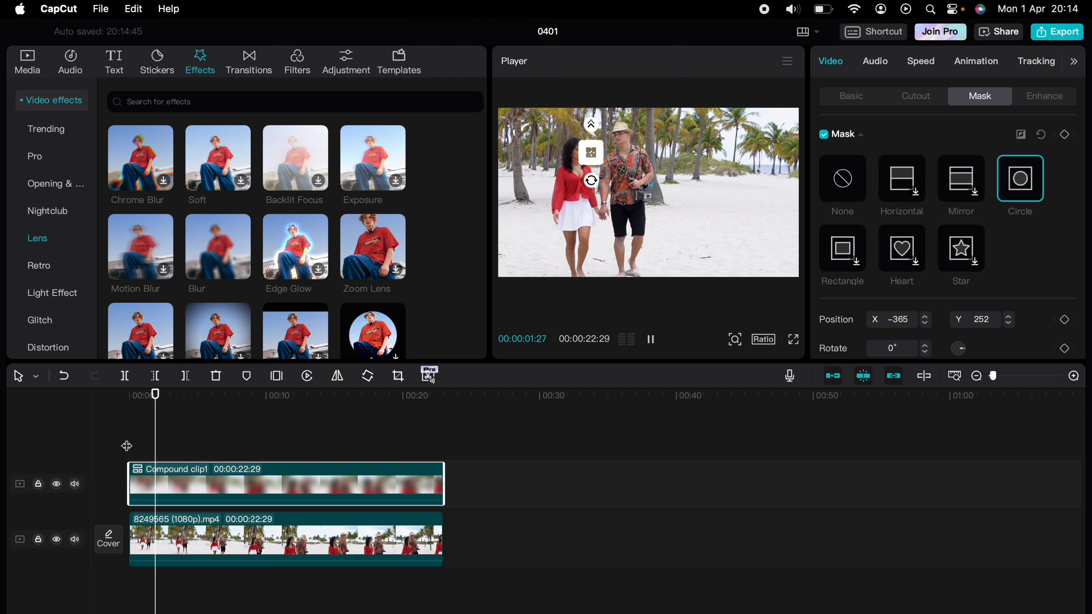
{"action": "key", "text": "space"}
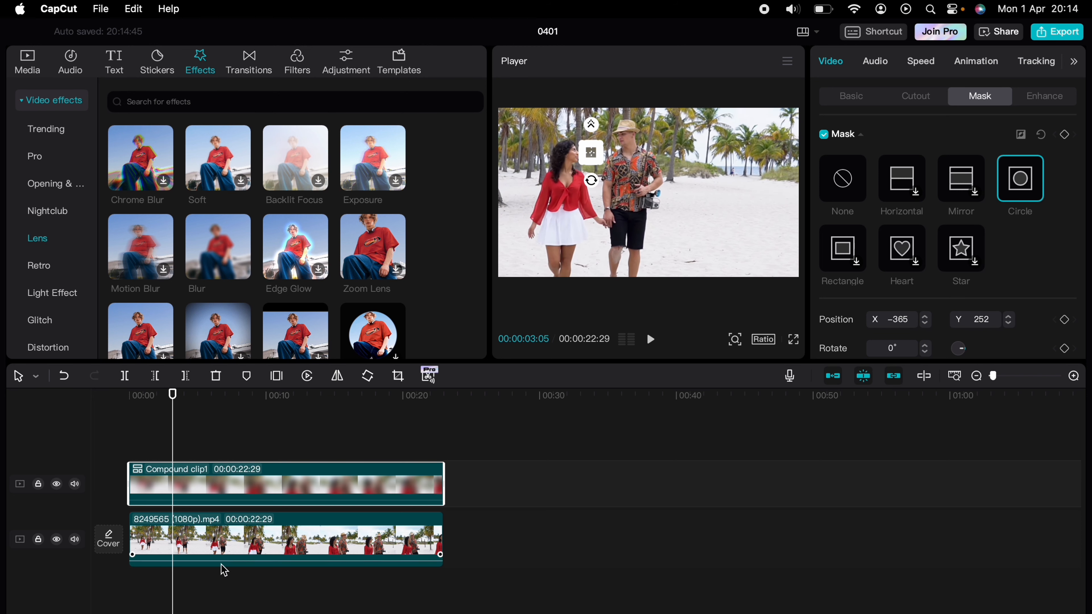
{"action": "left_click", "coordinate": [167, 585]}
{"action": "left_click", "coordinate": [153, 587]}
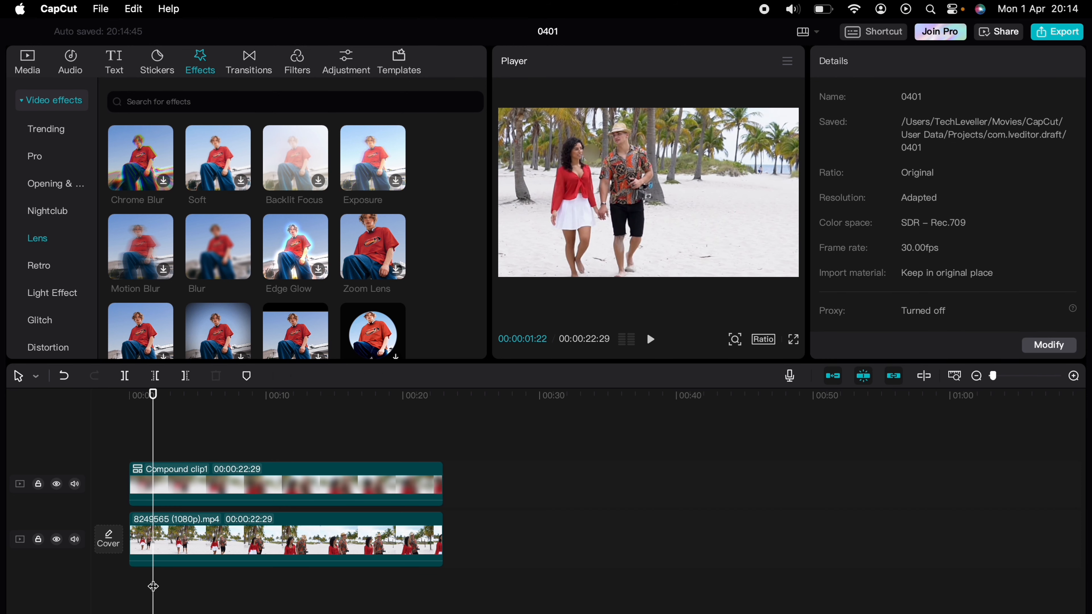
{"action": "left_click", "coordinate": [125, 577]}
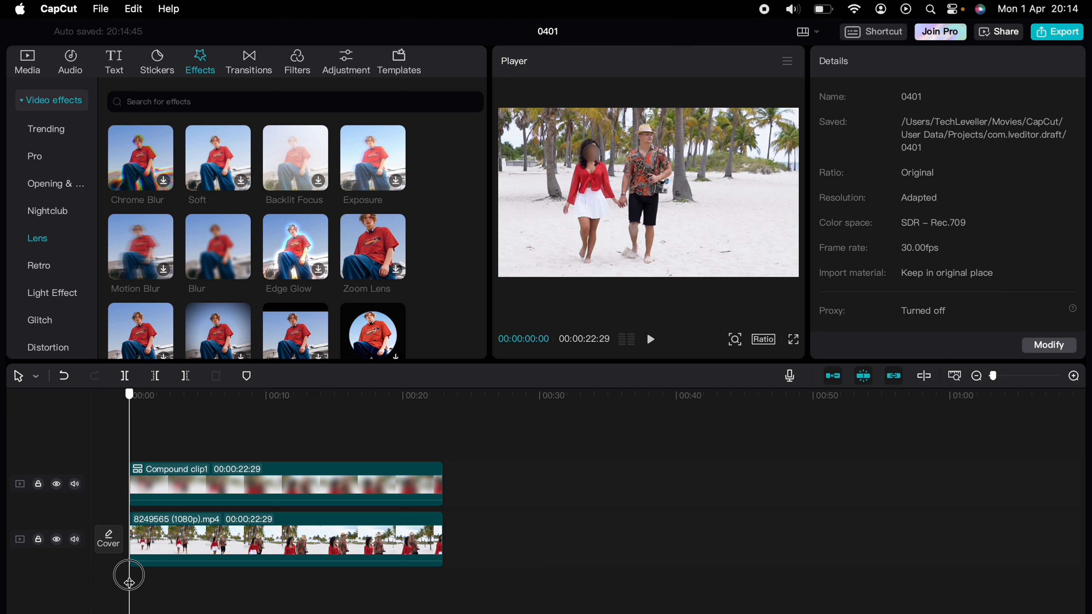
Add a mask keyframe to the compound clip at its very start
{"action": "left_click", "coordinate": [144, 583]}
{"action": "left_click_drag", "start_coordinate": [145, 582], "coordinate": [124, 576]}
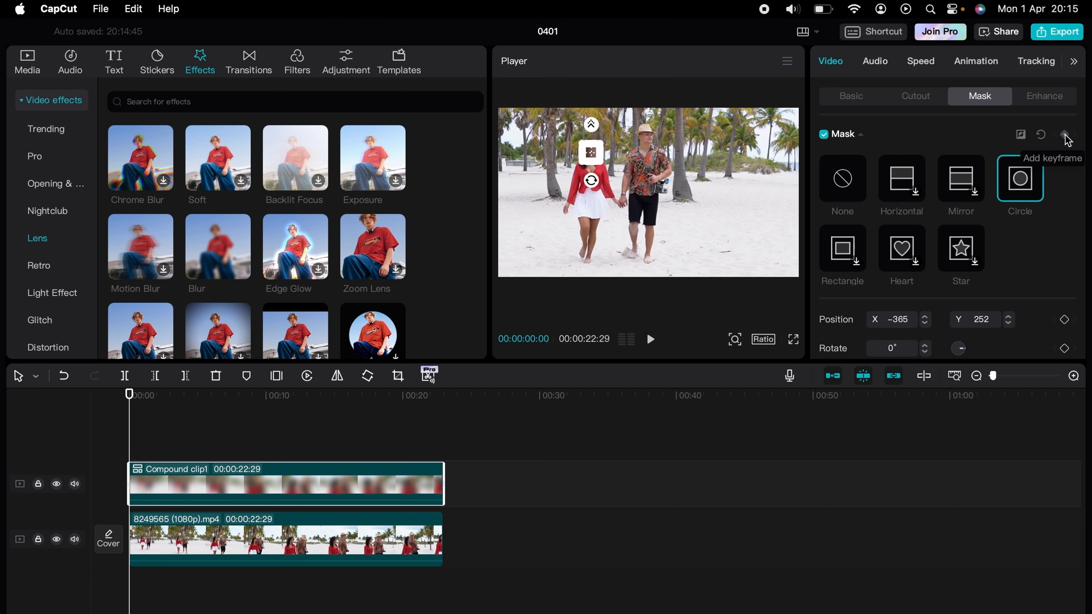
{"action": "left_click", "coordinate": [1064, 137]}
Advance through the first five seconds in short increments, repositioning the circle mask over the woman's face so each move sets a keyframe
{"action": "key", "text": "space"}
{"action": "key", "text": "space"}
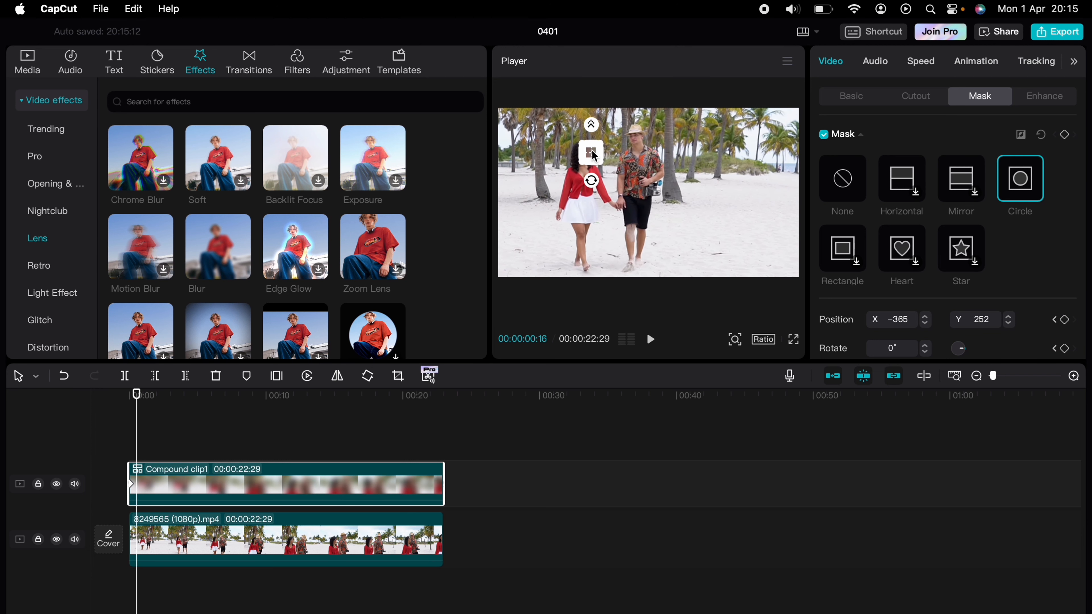
{"action": "left_click_drag", "start_coordinate": [585, 153], "coordinate": [585, 153]}
{"action": "key", "text": "space"}
{"action": "key", "text": "space"}
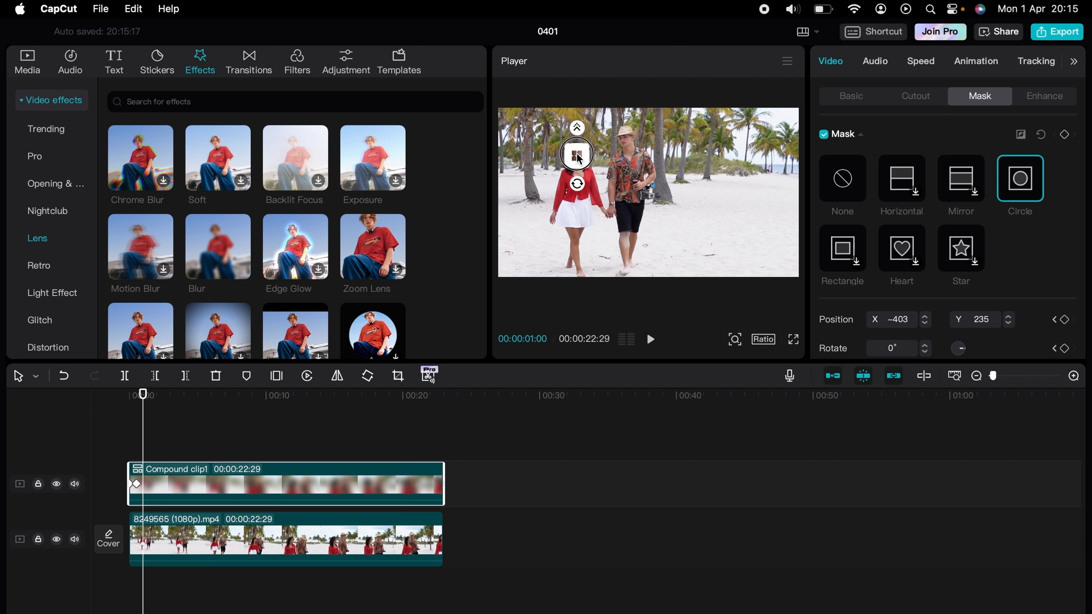
{"action": "left_click_drag", "start_coordinate": [576, 154], "coordinate": [577, 154]}
{"action": "key", "text": "space"}
{"action": "key", "text": "space"}
{"action": "key", "text": "space"}
{"action": "key", "text": "space"}
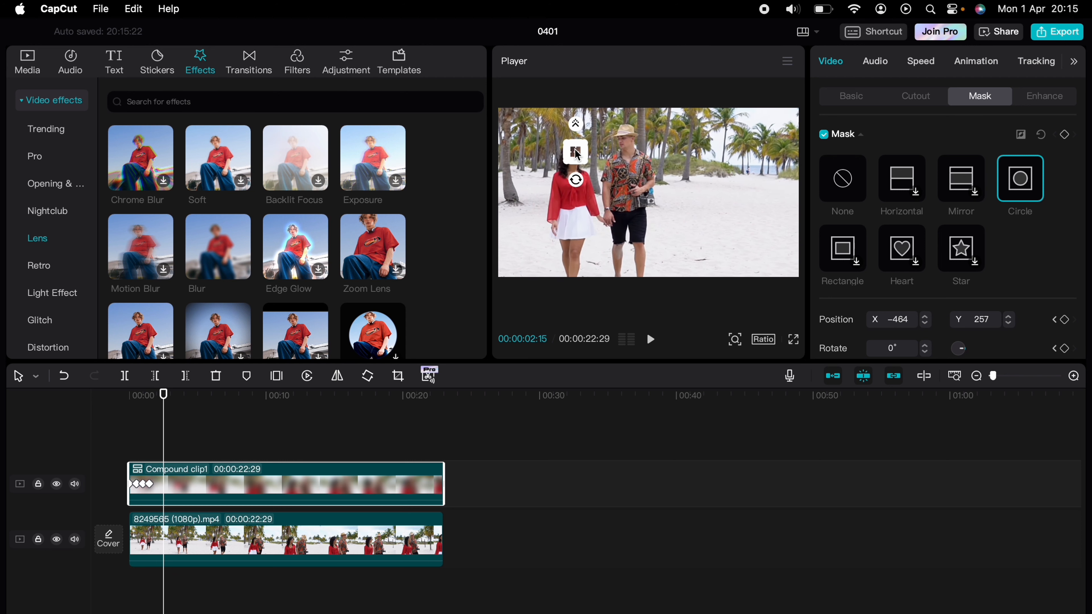
{"action": "left_click_drag", "start_coordinate": [574, 157], "coordinate": [571, 160]}
{"action": "key", "text": "space"}
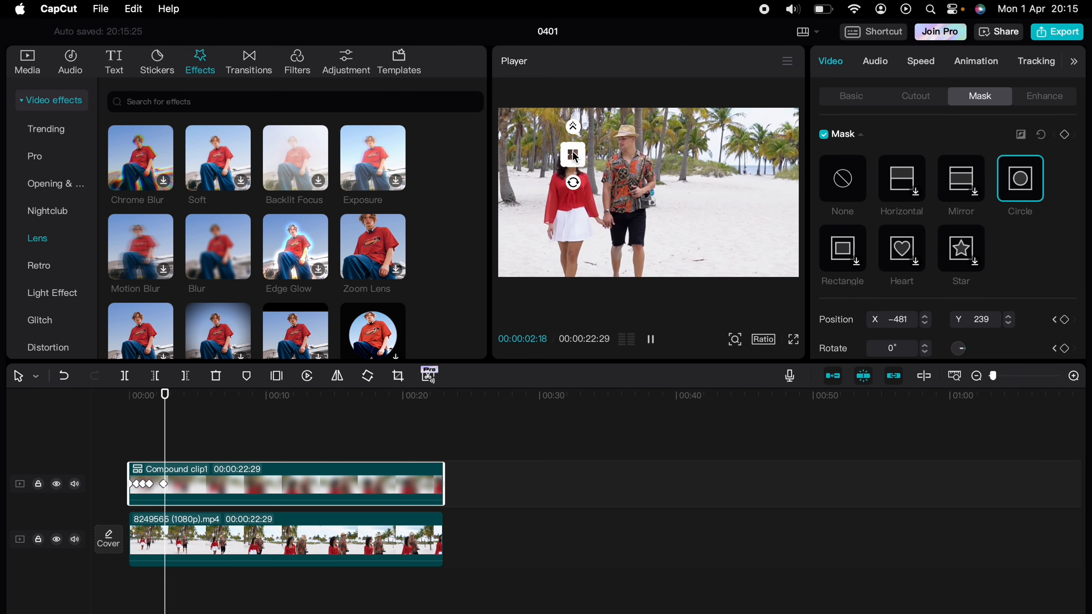
{"action": "key", "text": "space"}
{"action": "key", "text": "space"}
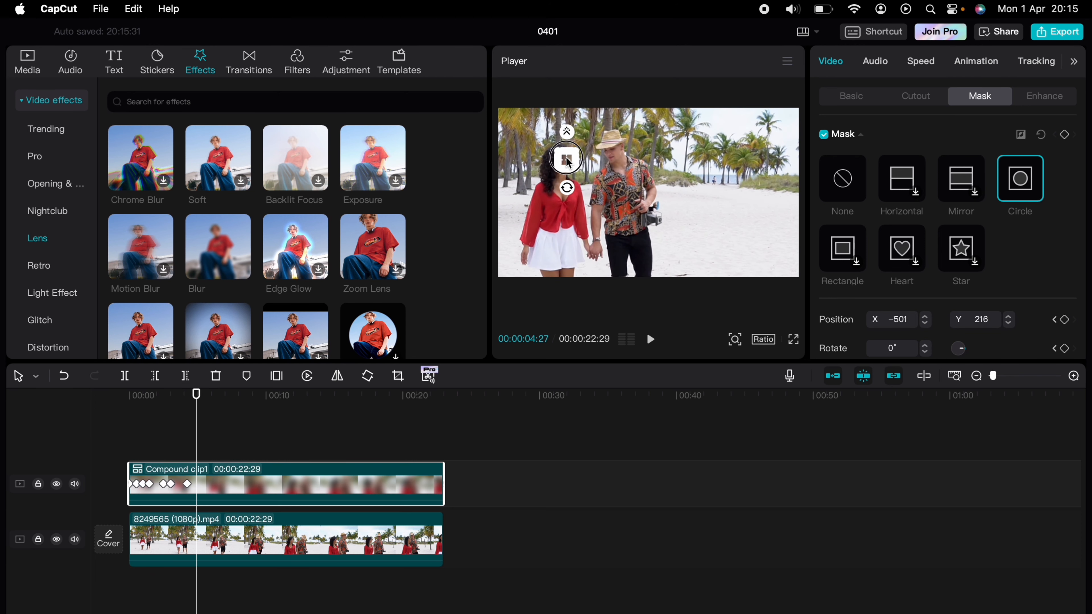
Keyframe the mask's position and size over the woman's face through the end of the clip, finishing at X -733, Y 284
{"action": "key", "text": "space"}
{"action": "left_click_drag", "start_coordinate": [563, 165], "coordinate": [590, 186]}
{"action": "key", "text": "space"}
{"action": "key", "text": "space"}
{"action": "key", "text": "space"}
{"action": "key", "text": "space"}
{"action": "key", "text": "space"}
{"action": "key", "text": "space"}
{"action": "key", "text": "space"}
{"action": "key", "text": "space"}
{"action": "key", "text": "space"}
{"action": "key", "text": "space"}
{"action": "key", "text": "space"}
{"action": "key", "text": "space"}
{"action": "key", "text": "space"}
{"action": "key", "text": "space"}
{"action": "key", "text": "space"}
{"action": "key", "text": "space"}
{"action": "left_click_drag", "start_coordinate": [591, 186], "coordinate": [526, 156]}
{"action": "key", "text": "space"}
{"action": "key", "text": "space"}
{"action": "key", "text": "space"}
{"action": "key", "text": "space"}
{"action": "key", "text": "space"}
{"action": "key", "text": "space"}
{"action": "key", "text": "space"}
{"action": "key", "text": "space"}
{"action": "key", "text": "space"}
{"action": "key", "text": "space"}
{"action": "key", "text": "space"}
{"action": "key", "text": "space"}
{"action": "key", "text": "space"}
{"action": "key", "text": "space"}
{"action": "key", "text": "space"}
{"action": "key", "text": "space"}
{"action": "key", "text": "space"}
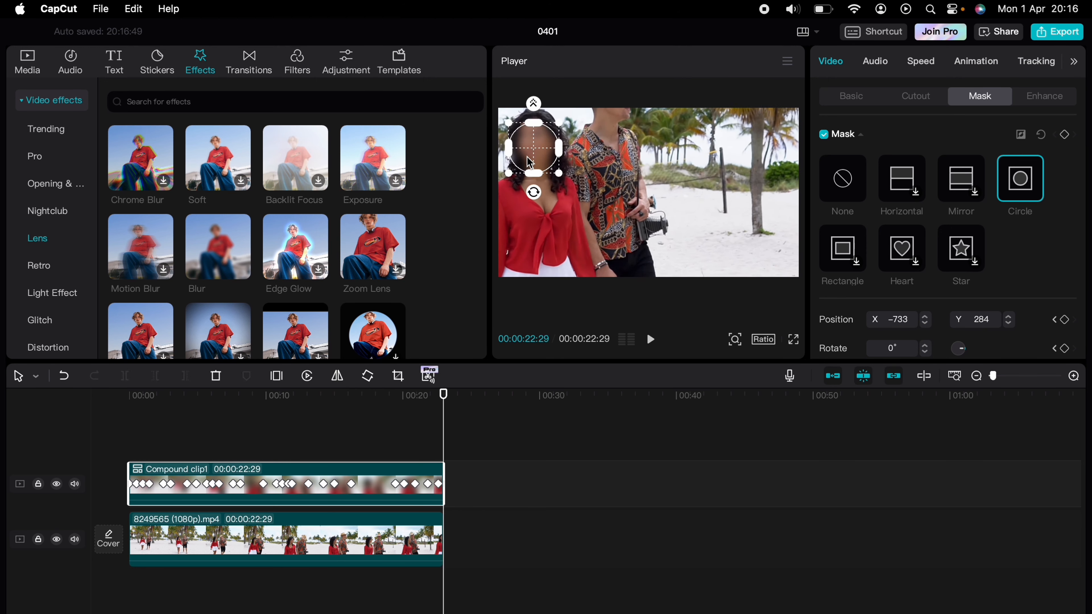
Play the sequence from the start to check whether the blur follows the woman's face
{"action": "key", "text": "space"}
{"action": "key", "text": "space"}
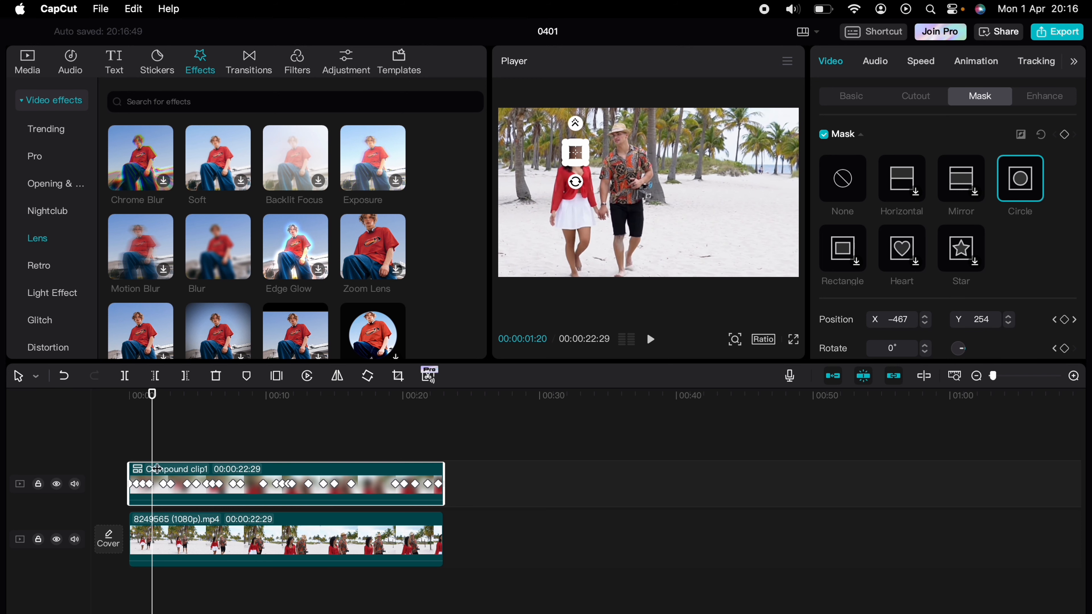
{"action": "left_click", "coordinate": [148, 445]}
{"action": "left_click", "coordinate": [142, 433]}
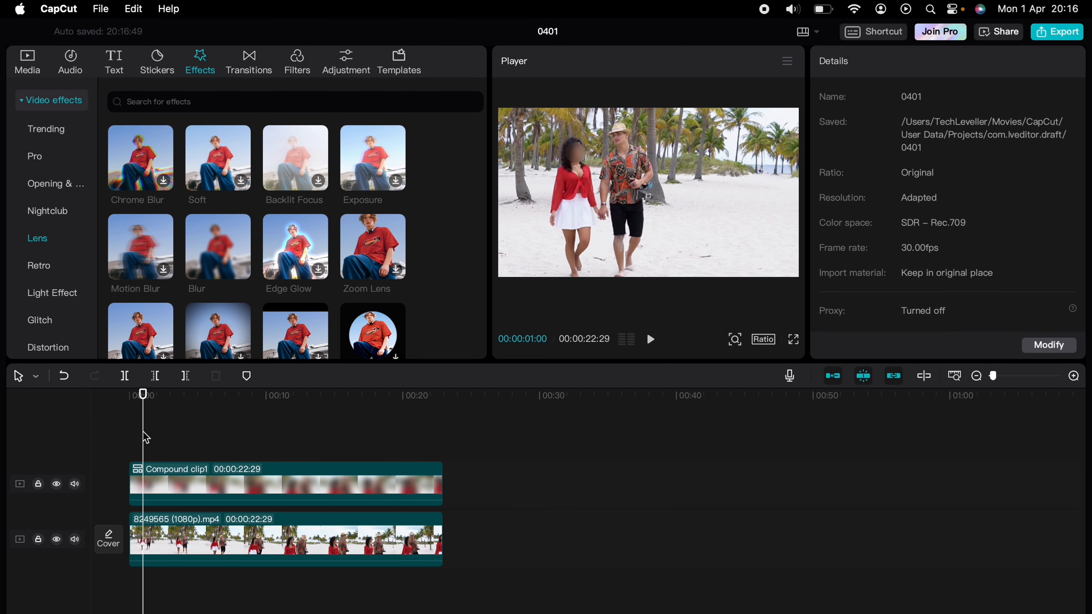
{"action": "left_click", "coordinate": [124, 433]}
{"action": "left_click", "coordinate": [140, 581]}
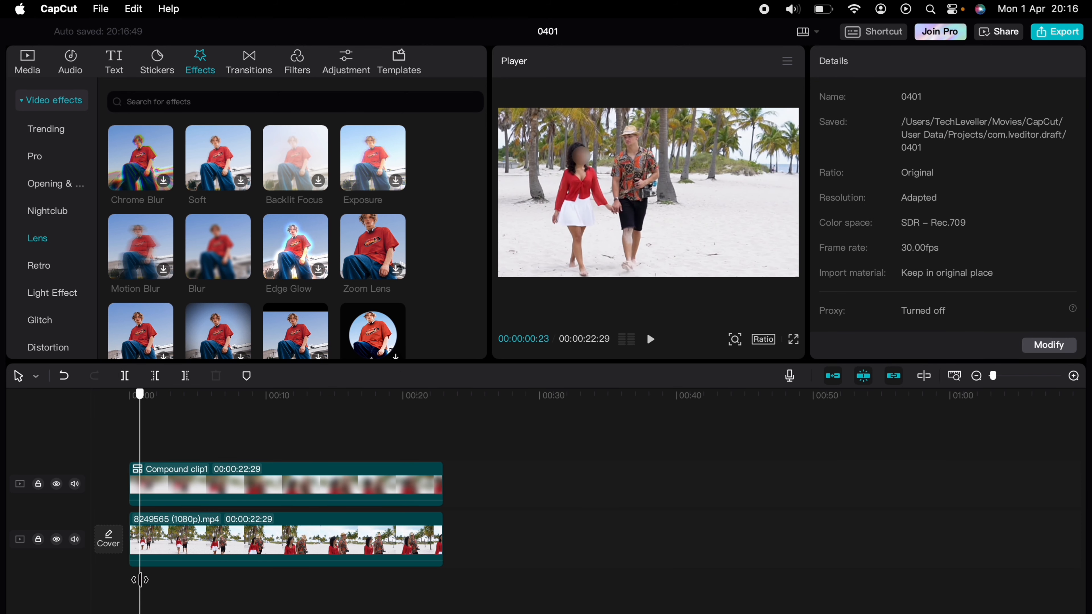
{"action": "left_click", "coordinate": [123, 584]}
{"action": "key", "text": "space"}
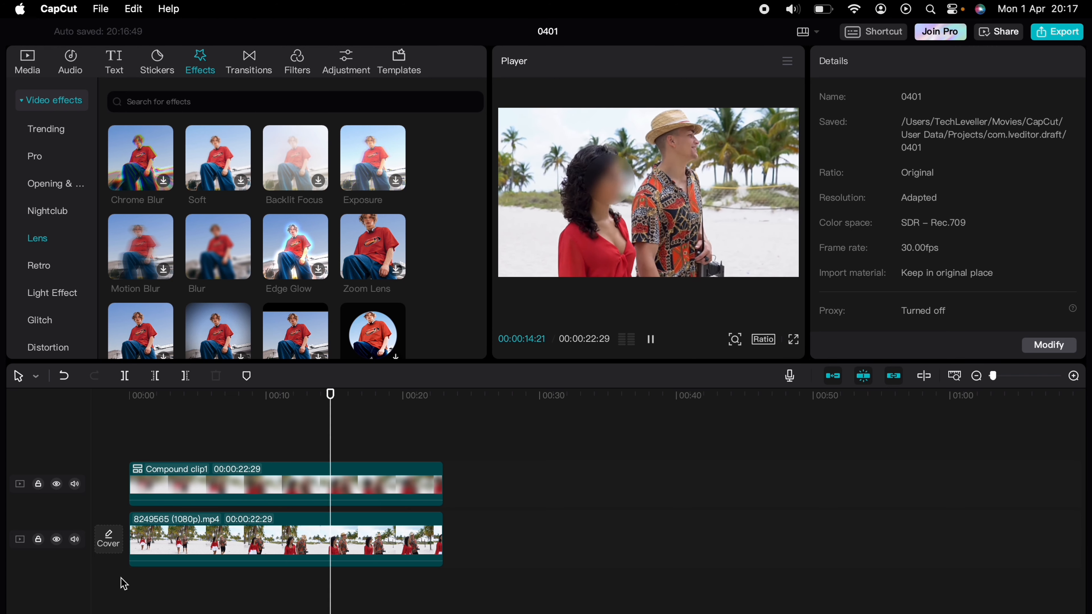
{"action": "key", "text": "space"}
Correct the compound clip's circle mask at 00:00:13:13 to X -81, Y 112 and play back the adjusted section
{"action": "left_click_drag", "start_coordinate": [335, 436], "coordinate": [312, 435]}
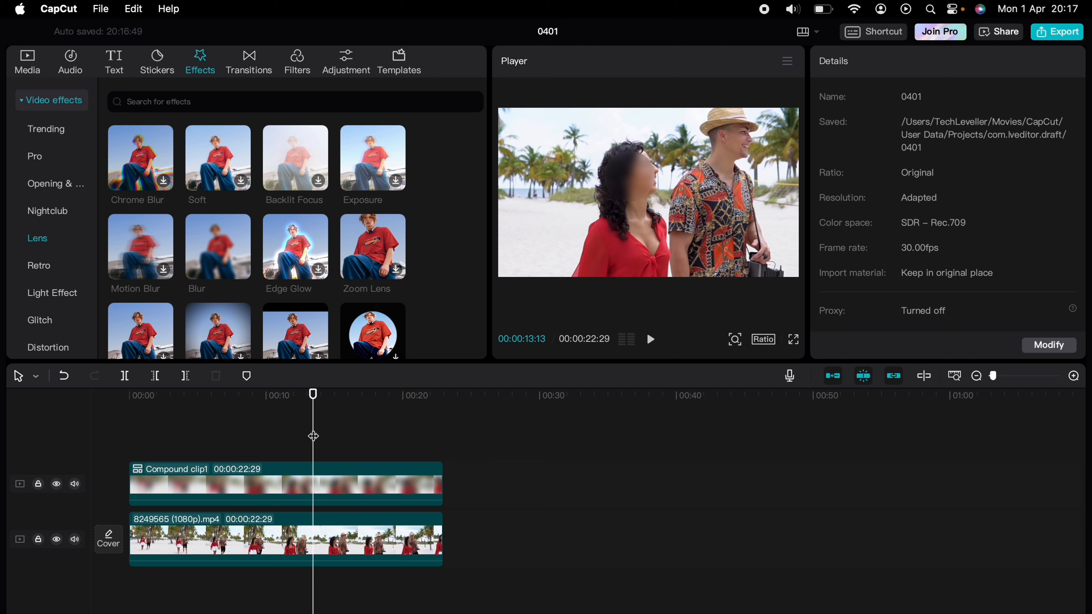
{"action": "left_click", "coordinate": [320, 474]}
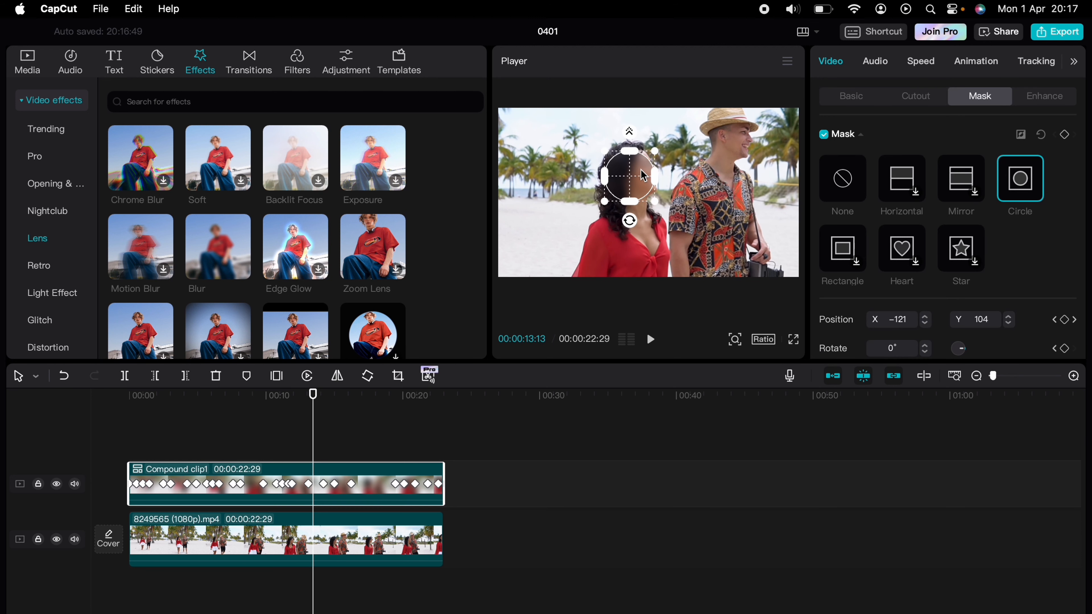
{"action": "left_click_drag", "start_coordinate": [638, 179], "coordinate": [645, 178]}
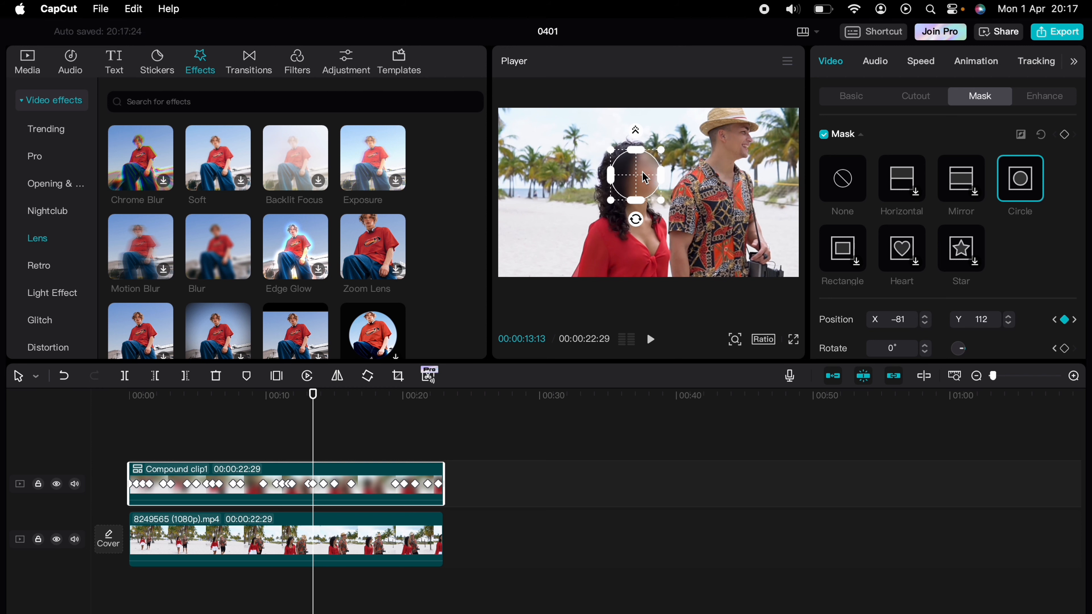
{"action": "left_click", "coordinate": [295, 428]}
{"action": "key", "text": "space"}
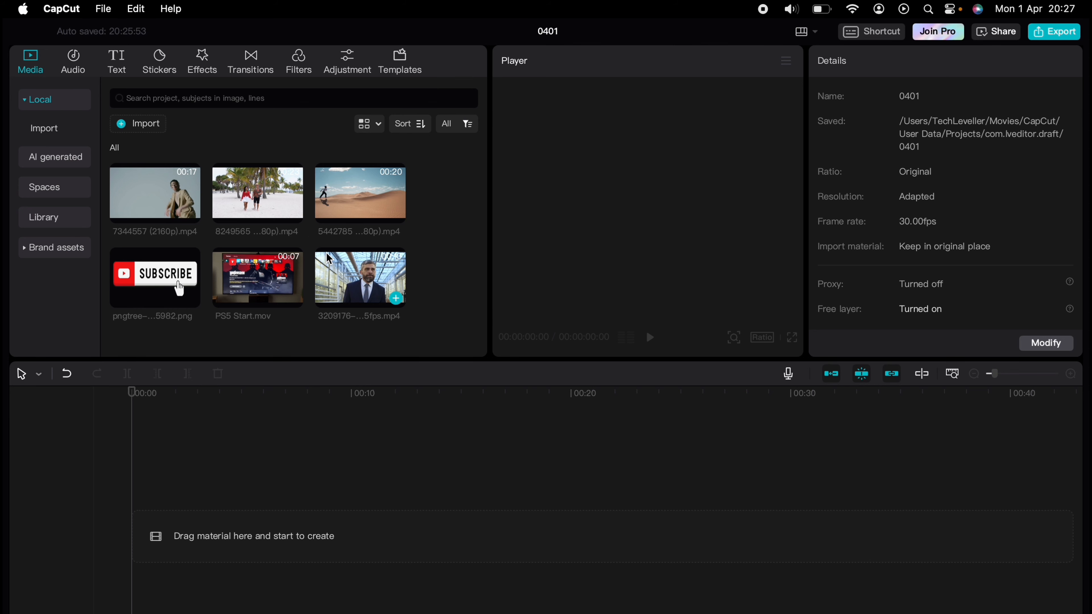
Place the 3209176-hd_1920_1080_25fps.mp4 clip at the timeline start and paste a copy of it on the track above
{"action": "left_click_drag", "start_coordinate": [329, 258], "coordinate": [197, 485]}
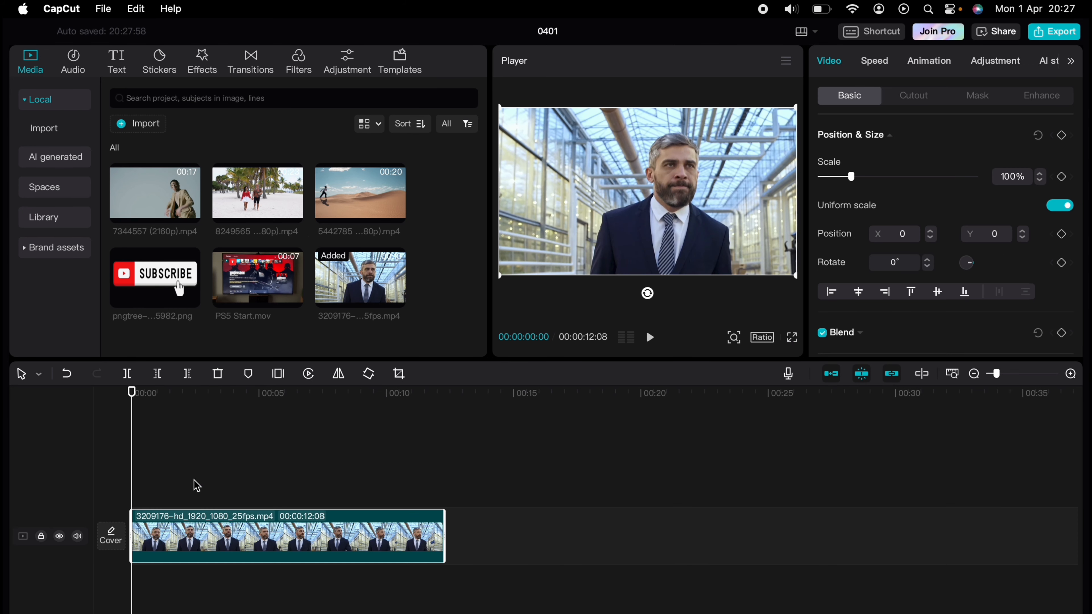
{"action": "right_click", "coordinate": [196, 531]}
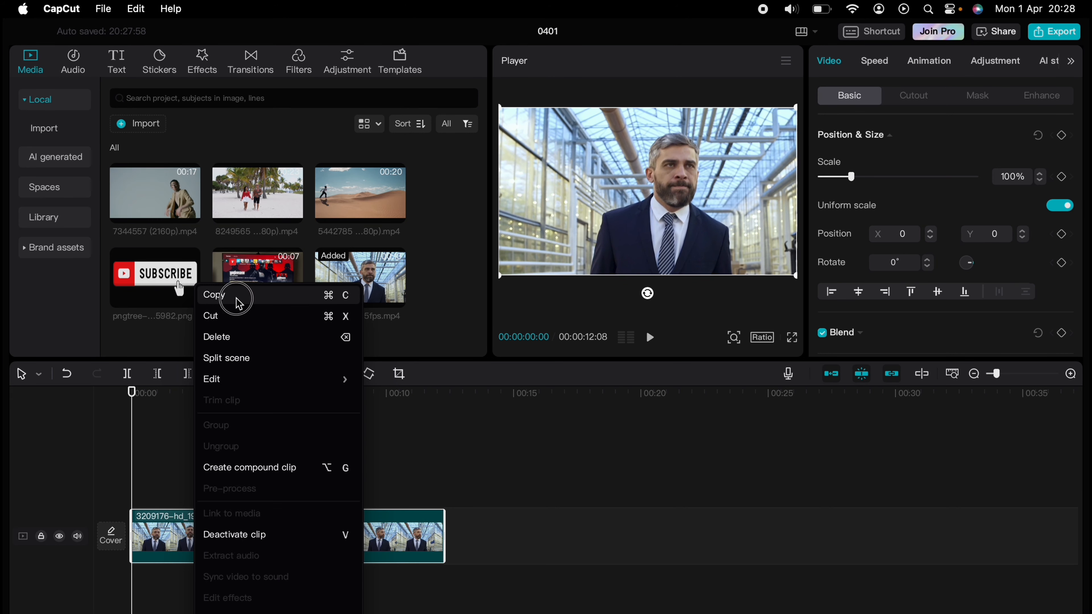
{"action": "left_click", "coordinate": [228, 295]}
{"action": "right_click", "coordinate": [155, 478]}
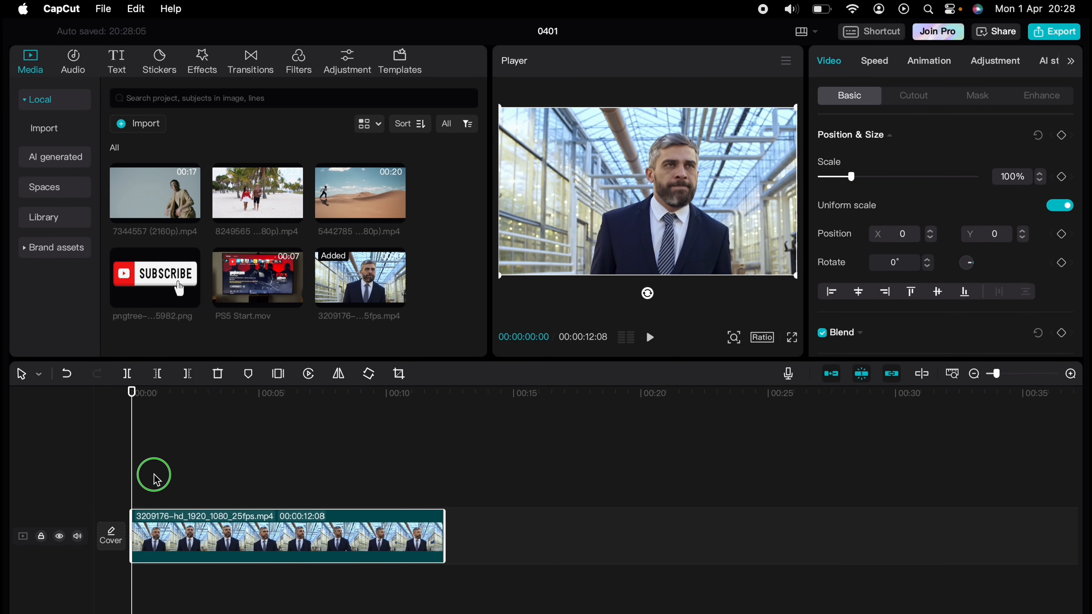
{"action": "left_click", "coordinate": [170, 487]}
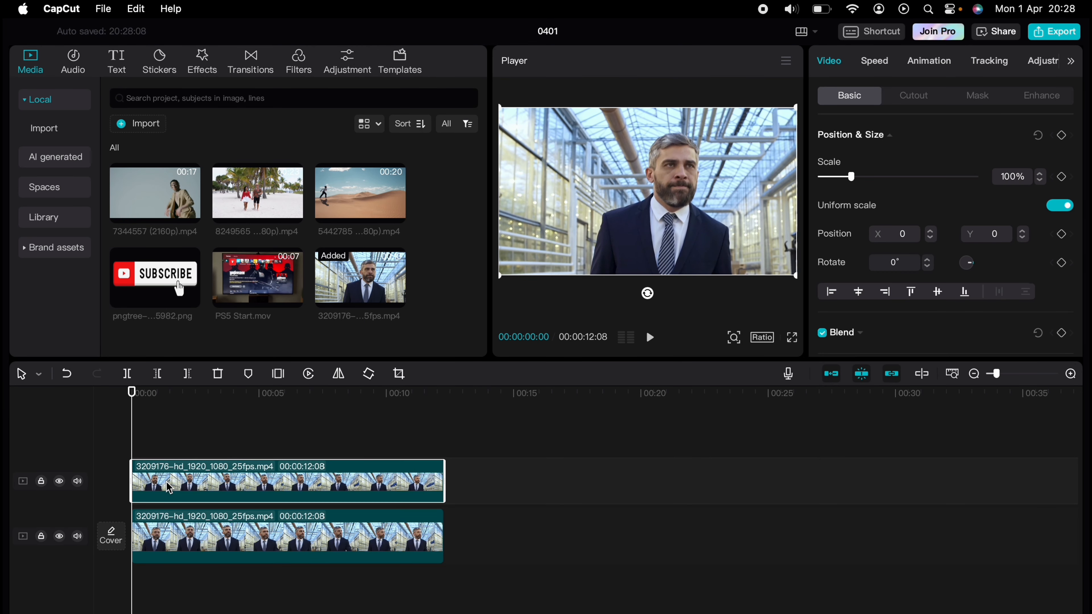
Enable Auto cutout on the upper copy of the businessman clip
{"action": "left_click", "coordinate": [178, 486]}
{"action": "left_click", "coordinate": [915, 96]}
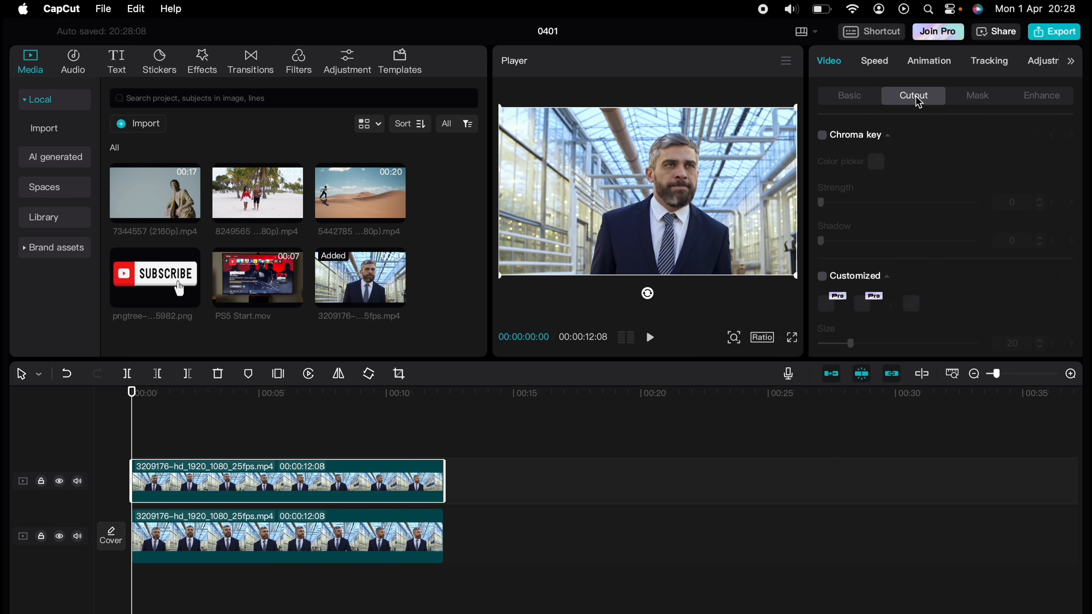
{"action": "scroll", "coordinate": [920, 211], "scroll_direction": "down", "scroll_amount": 4}
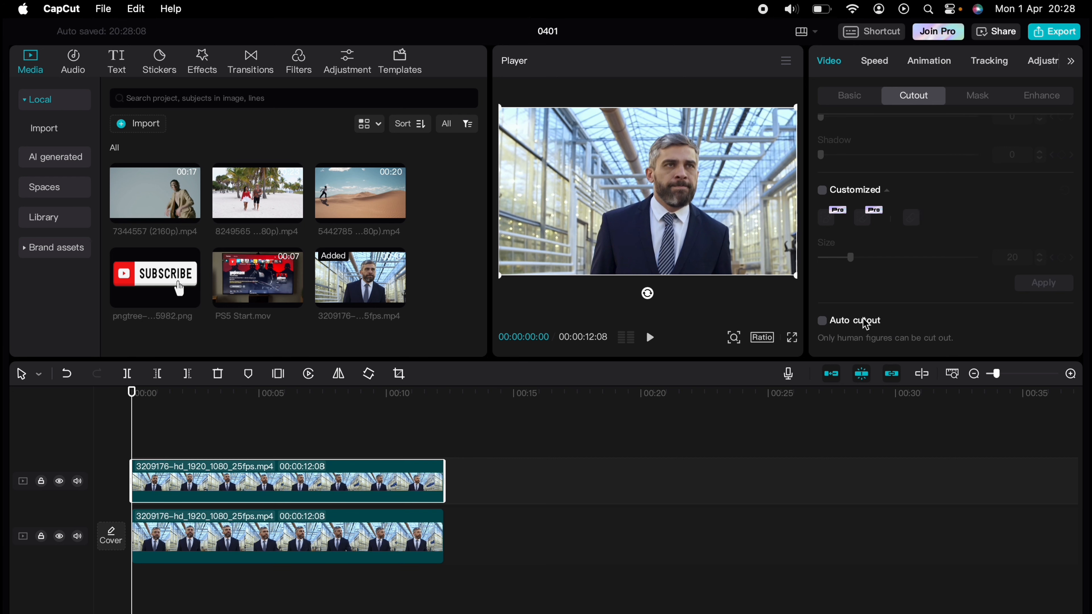
{"action": "left_click", "coordinate": [822, 321]}
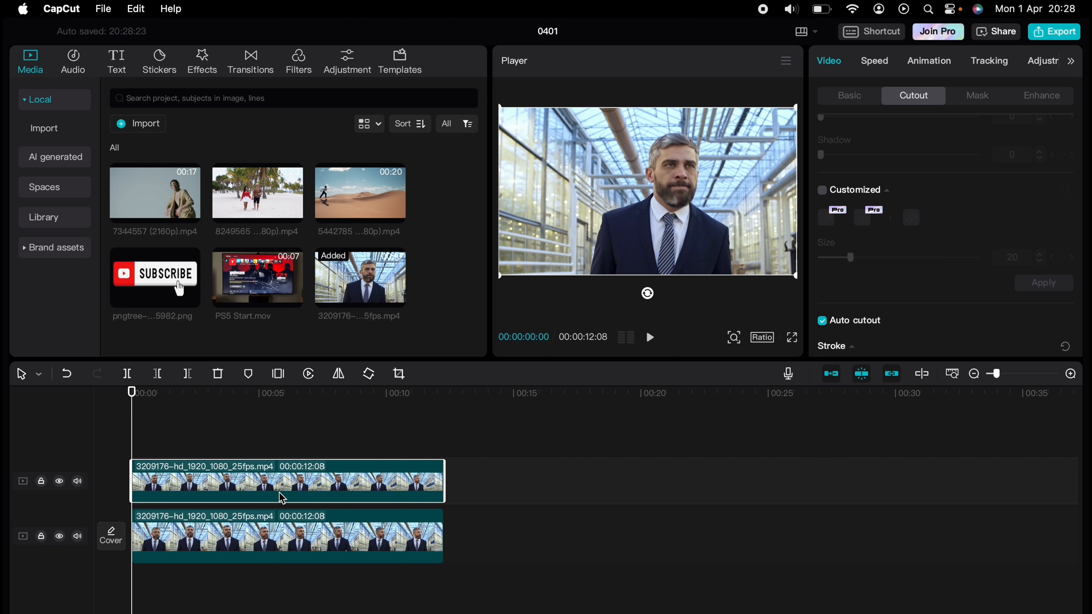
Set the upper clip's scale to 102%
{"action": "left_click", "coordinate": [854, 103]}
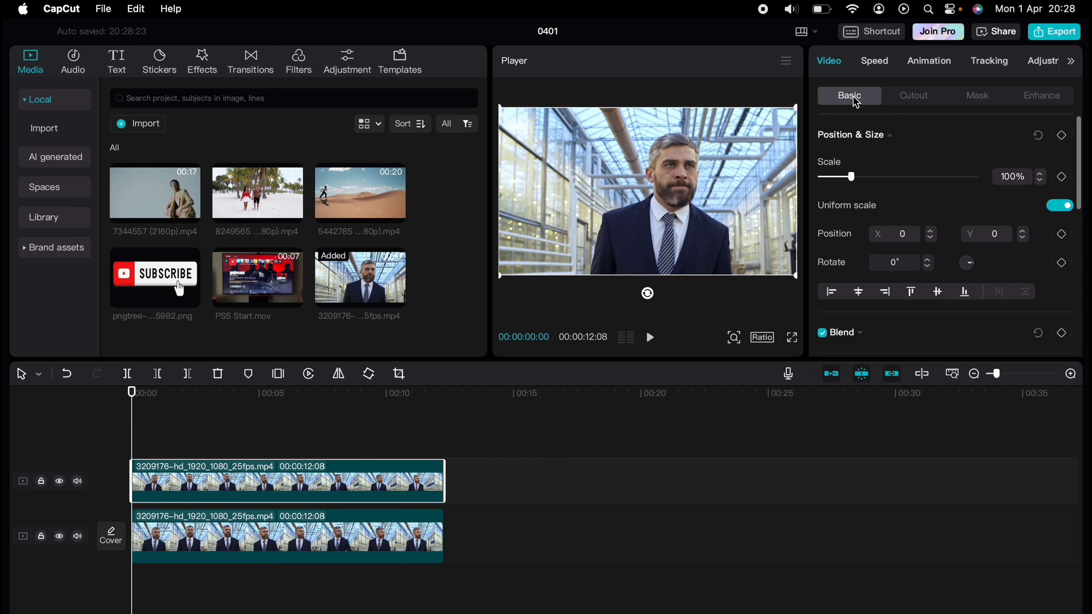
{"action": "left_click", "coordinate": [1043, 173]}
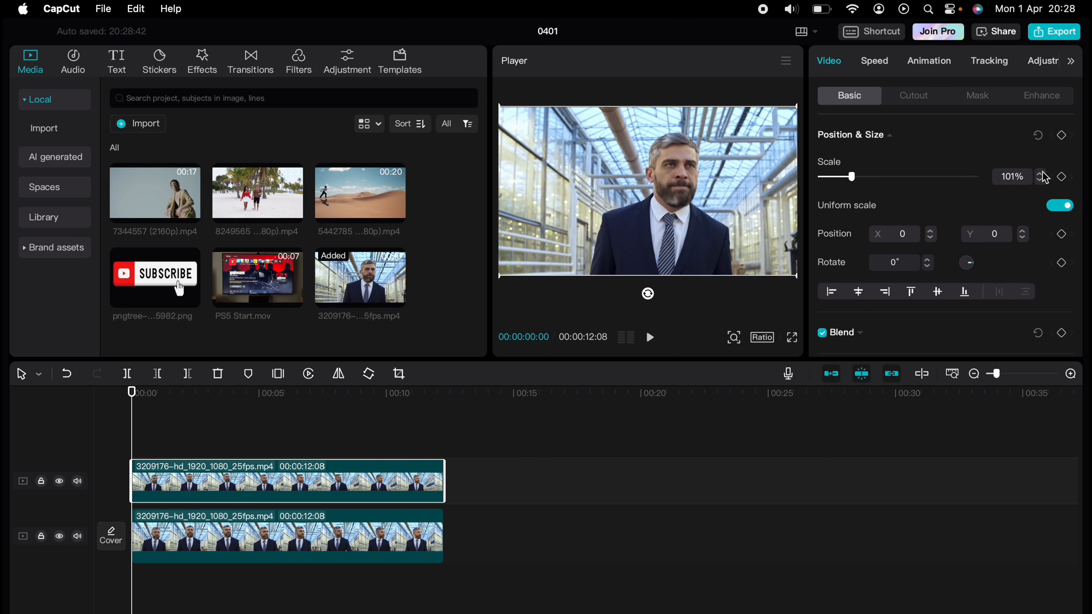
{"action": "left_click", "coordinate": [1043, 173]}
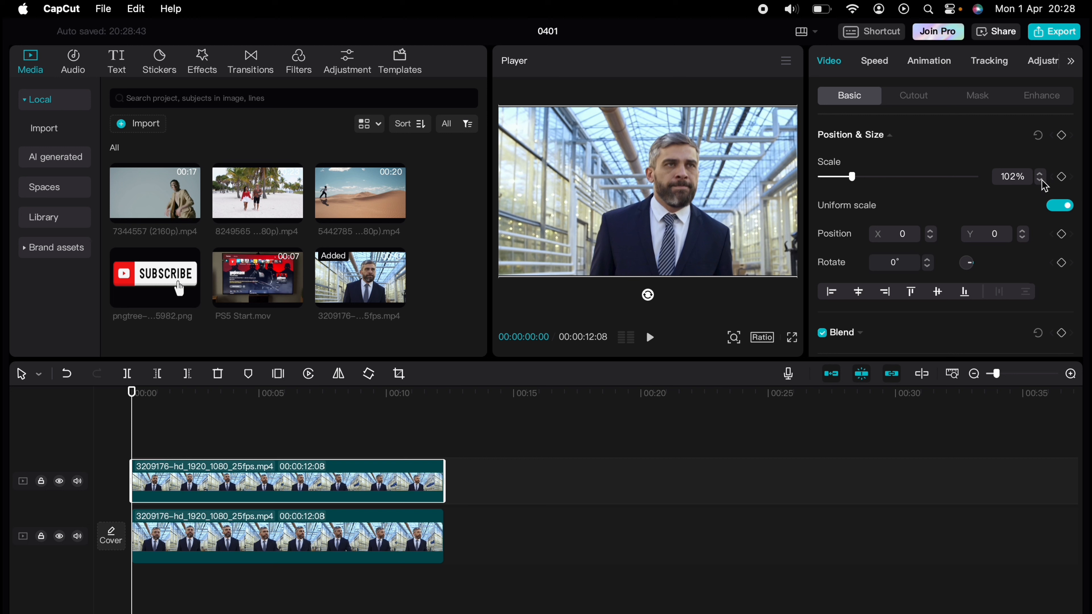
Apply the Blur video effect from the Lens category to the lower clip at strength 57 and preview it at 00:00:03:17
{"action": "mouse_move", "coordinate": [286, 184]}
{"action": "left_click", "coordinate": [237, 521]}
{"action": "left_click", "coordinate": [237, 522]}
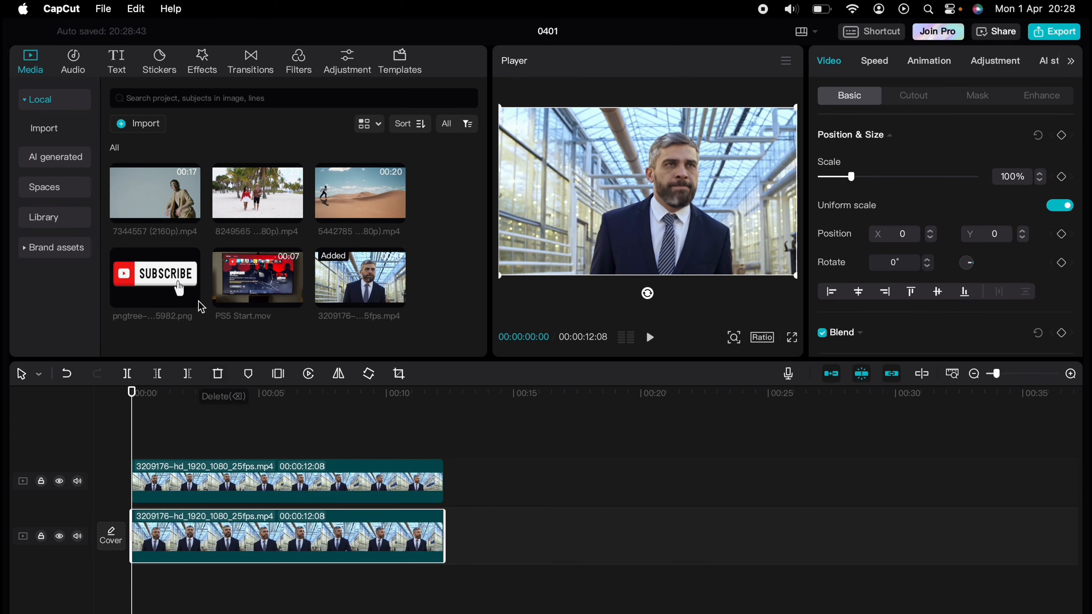
{"action": "left_click", "coordinate": [202, 62]}
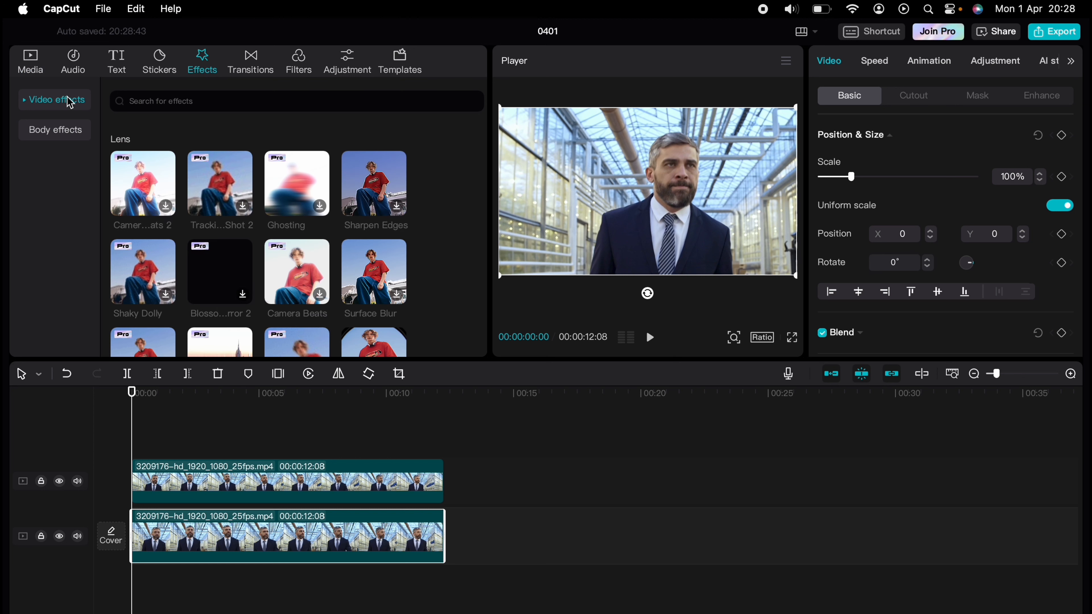
{"action": "left_click", "coordinate": [25, 100]}
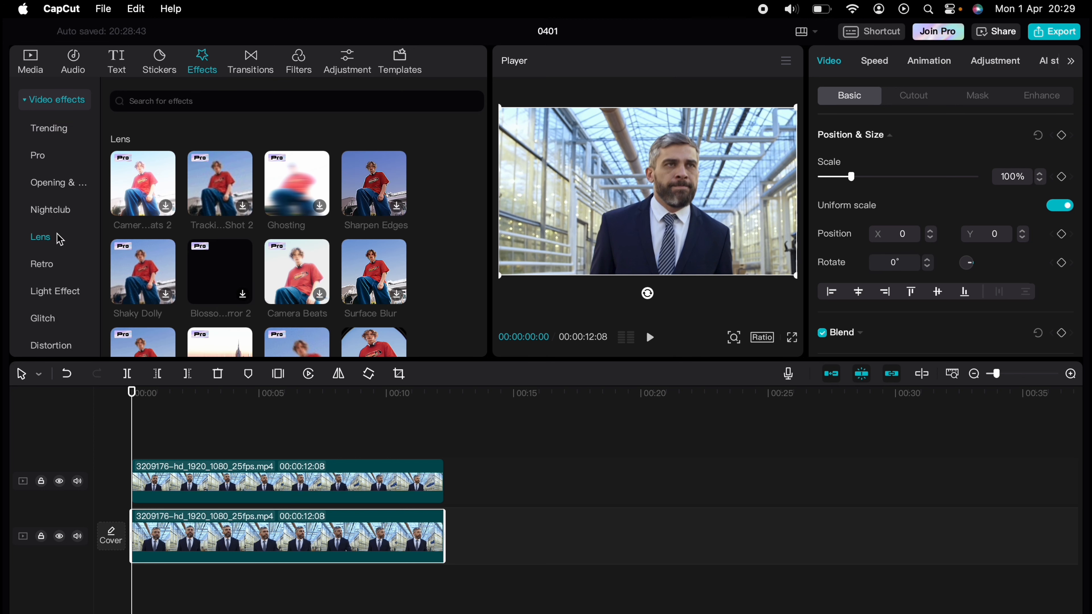
{"action": "scroll", "coordinate": [274, 215], "scroll_direction": "down", "scroll_amount": 4}
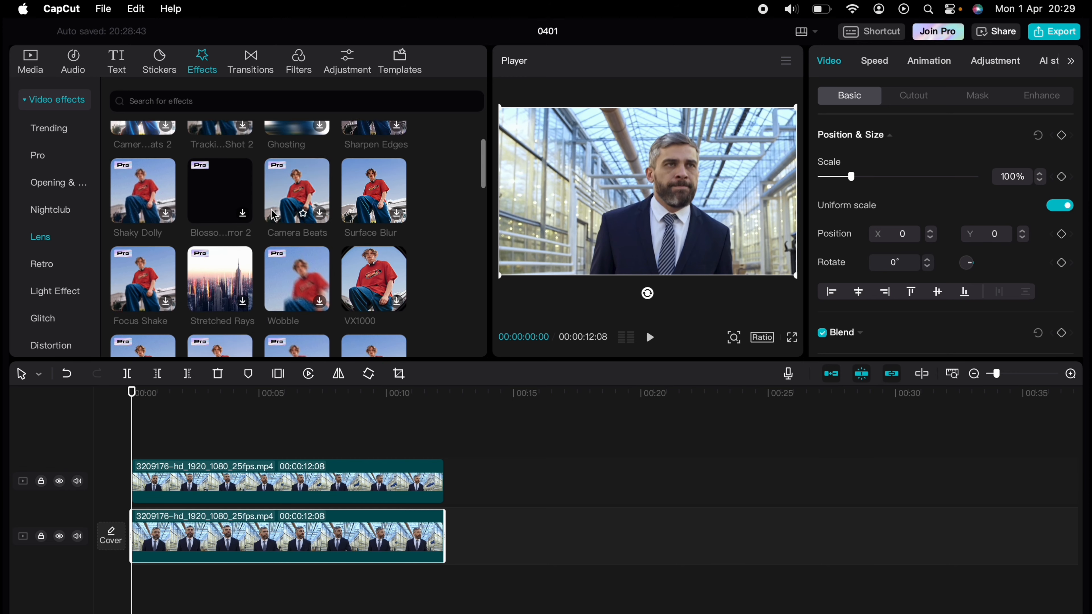
{"action": "scroll", "coordinate": [274, 215], "scroll_direction": "down", "scroll_amount": 3}
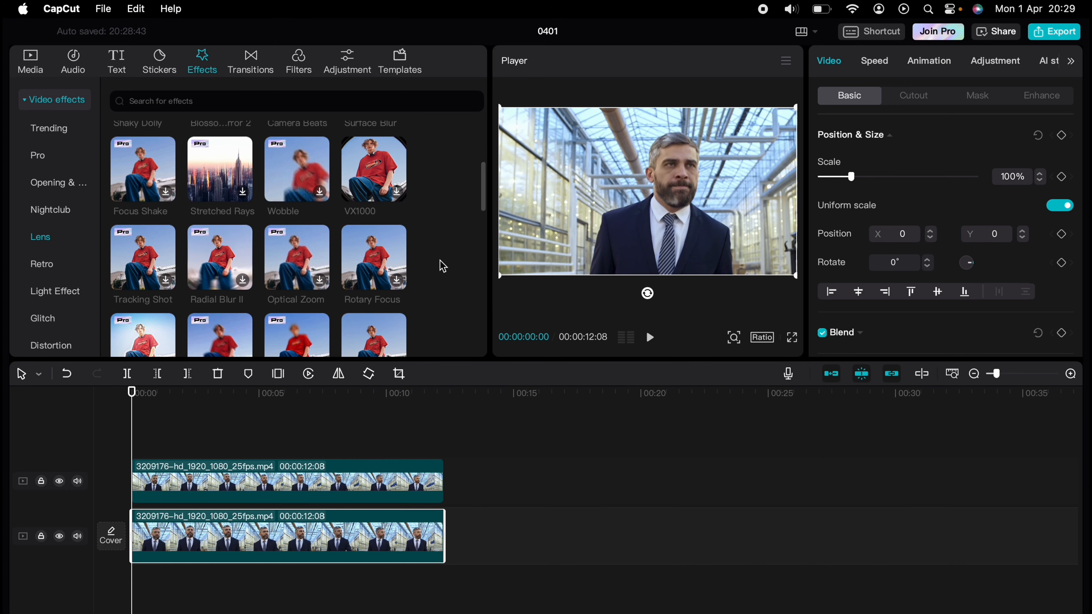
{"action": "scroll", "coordinate": [442, 265], "scroll_direction": "down", "scroll_amount": 8}
{"action": "scroll", "coordinate": [442, 266], "scroll_direction": "down", "scroll_amount": 5}
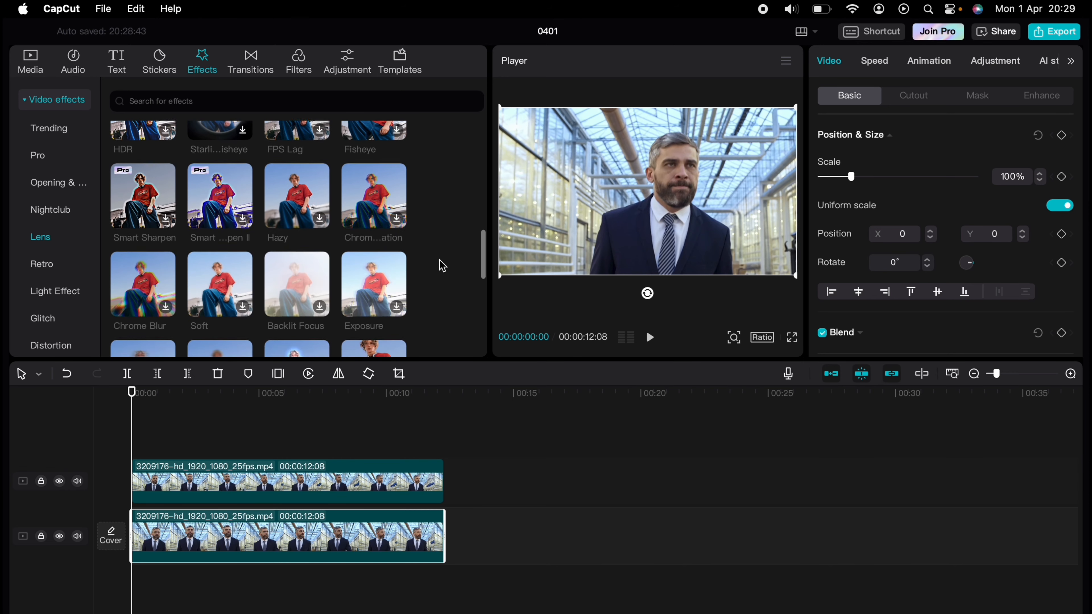
{"action": "scroll", "coordinate": [442, 265], "scroll_direction": "down", "scroll_amount": 2}
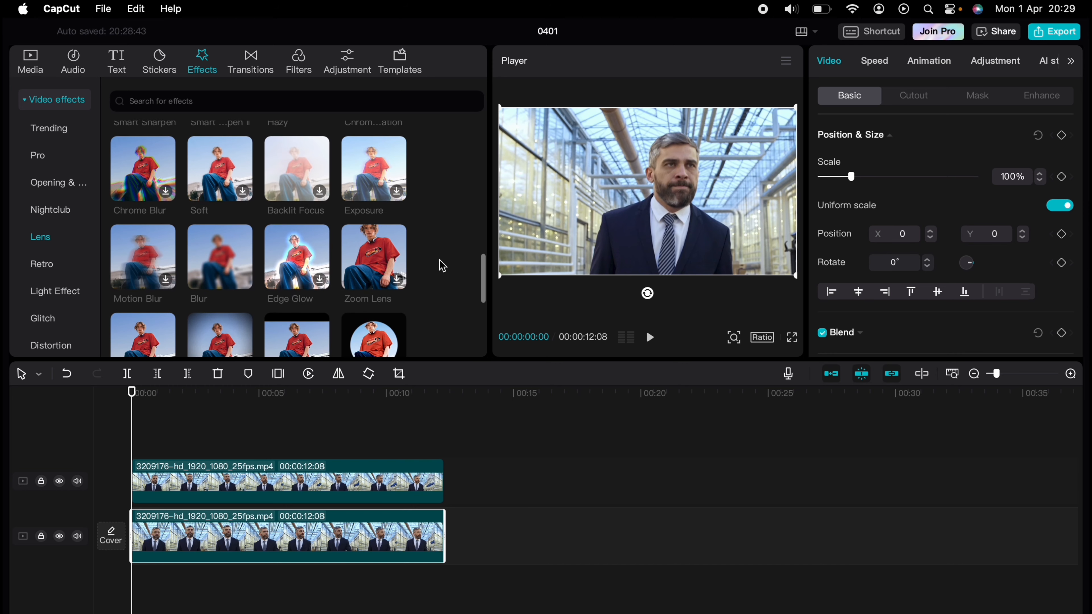
{"action": "mouse_move", "coordinate": [222, 268]}
{"action": "left_click_drag", "start_coordinate": [210, 245], "coordinate": [145, 534]}
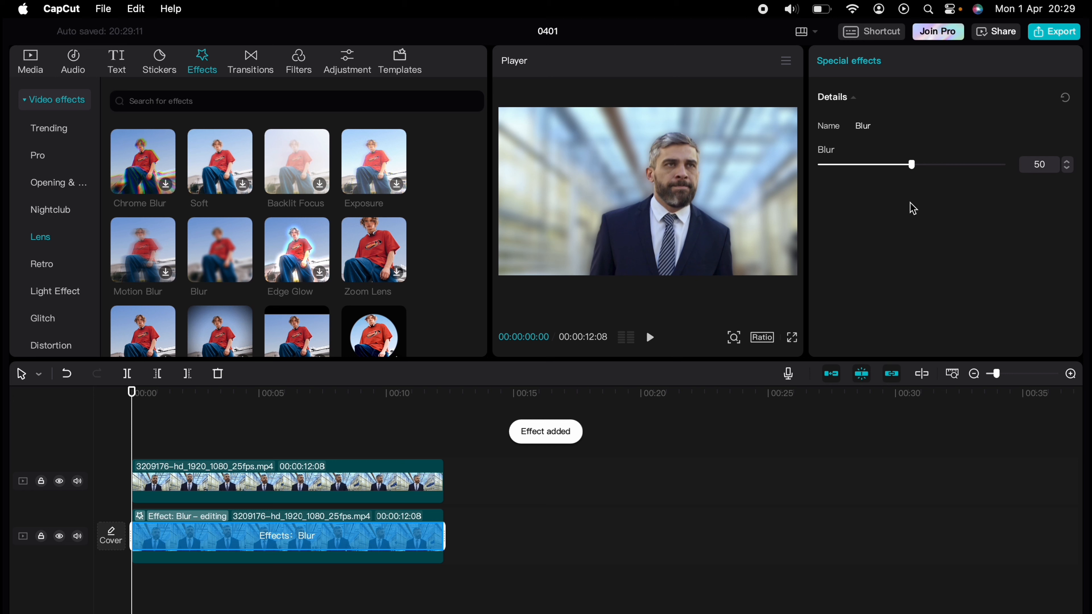
{"action": "mouse_move", "coordinate": [912, 164]}
{"action": "left_mouse_down"}
{"action": "mouse_move", "coordinate": [861, 170]}
{"action": "mouse_move", "coordinate": [925, 171]}
{"action": "left_mouse_up"}
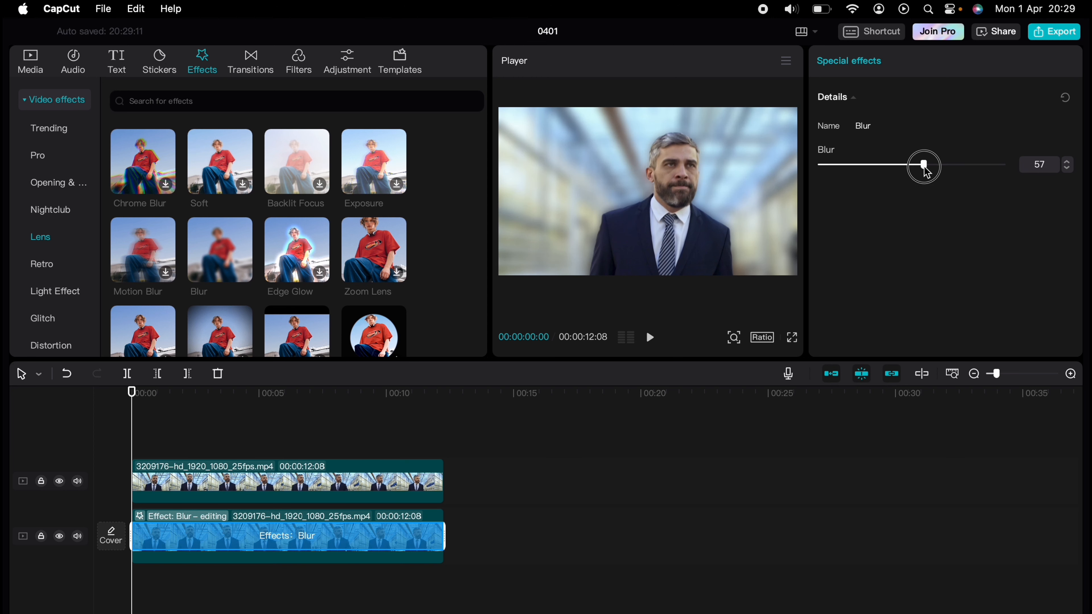
{"action": "left_click", "coordinate": [222, 433]}
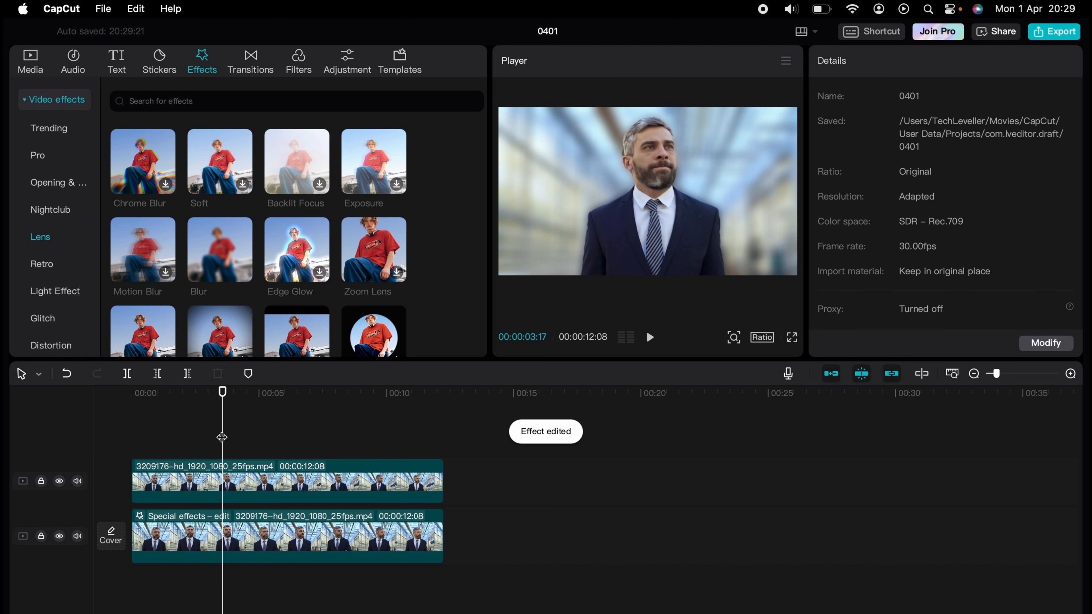
Reopen the lower businessman clip's Blur effect settings to fine-tune the strength and play the result from 00:00:00:00
{"action": "right_click", "coordinate": [206, 538]}
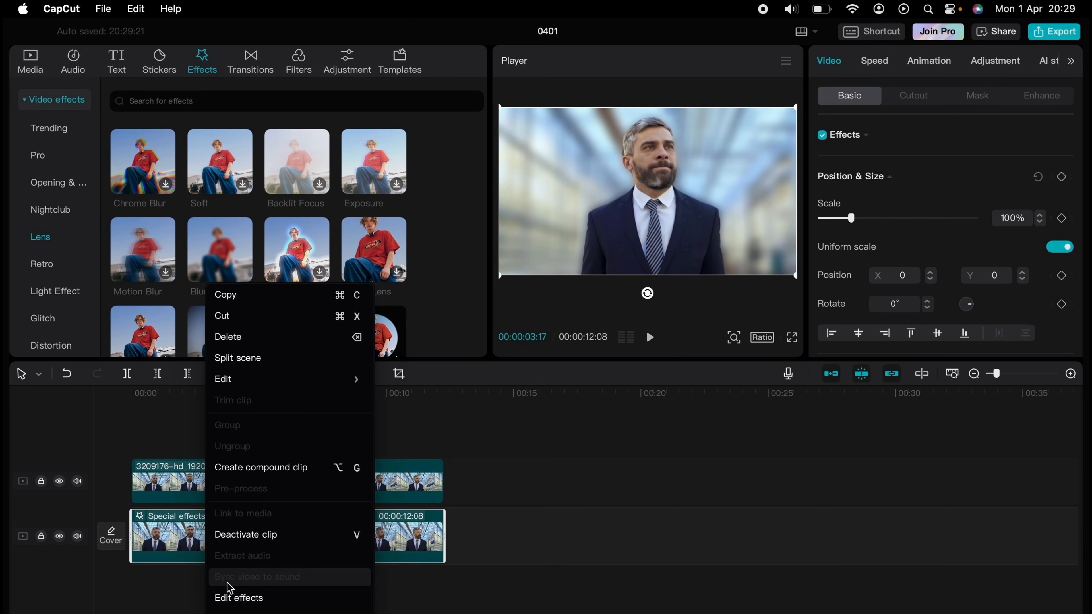
{"action": "left_click", "coordinate": [234, 597]}
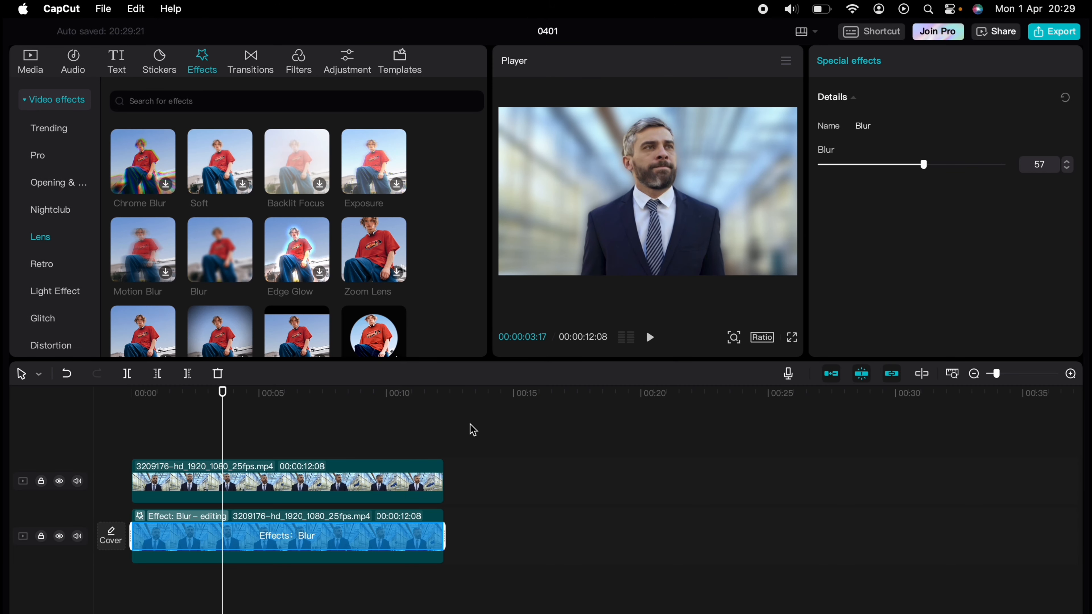
{"action": "mouse_move", "coordinate": [919, 167]}
{"action": "left_mouse_down"}
{"action": "mouse_move", "coordinate": [867, 166]}
{"action": "mouse_move", "coordinate": [918, 165]}
{"action": "left_mouse_up"}
{"action": "left_click_drag", "start_coordinate": [223, 402], "coordinate": [123, 396]}
{"action": "left_click", "coordinate": [151, 417]}
{"action": "left_click", "coordinate": [114, 414]}
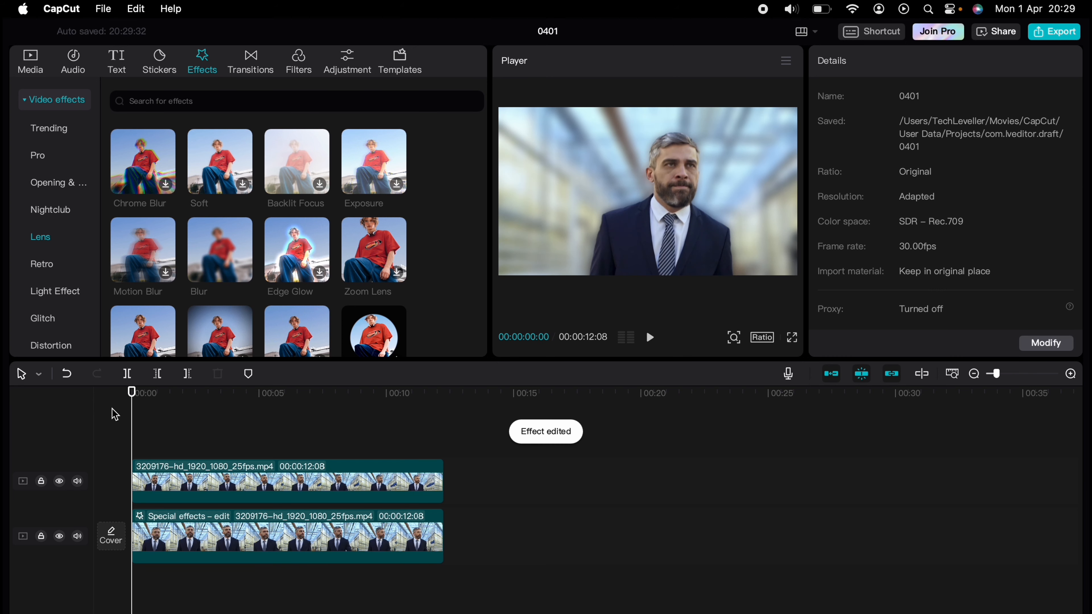
{"action": "key", "text": "space"}
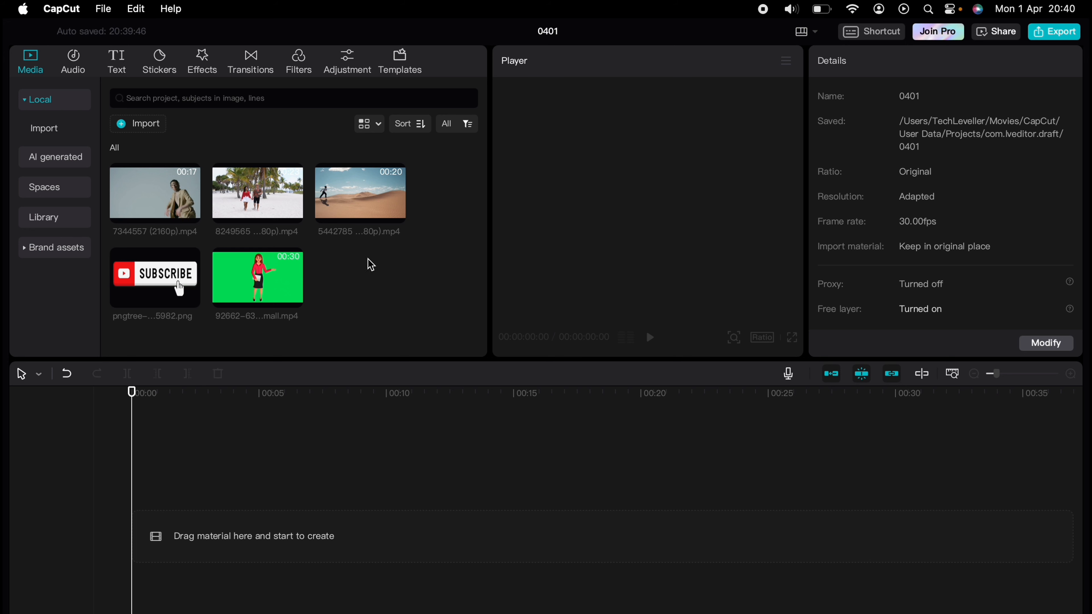
{"action": "left_click_drag", "start_coordinate": [363, 198], "coordinate": [174, 523]}
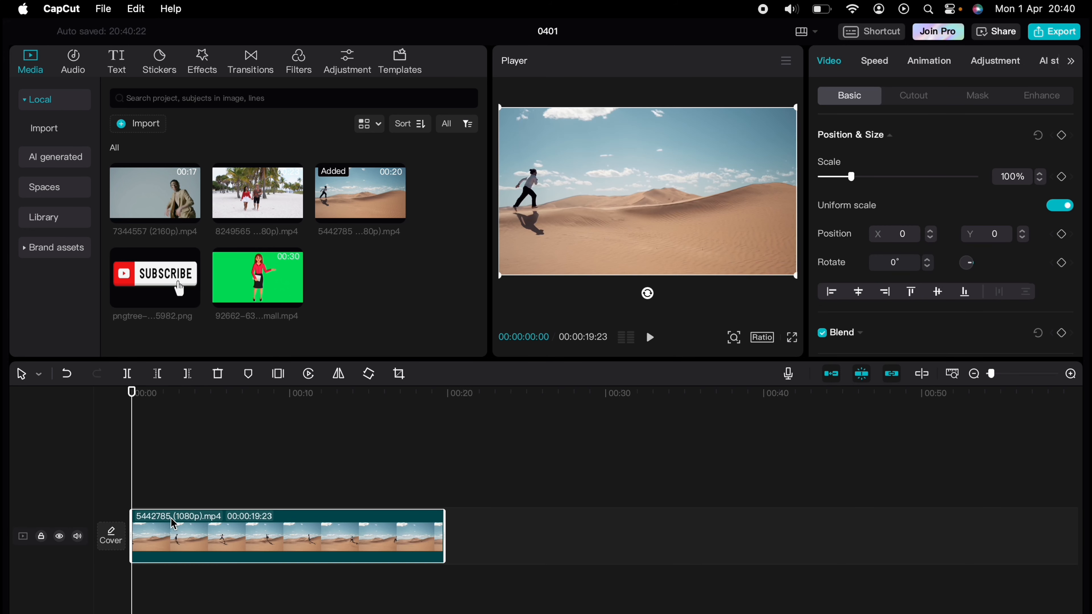
{"action": "mouse_move", "coordinate": [282, 303]}
{"action": "left_click", "coordinate": [270, 278]}
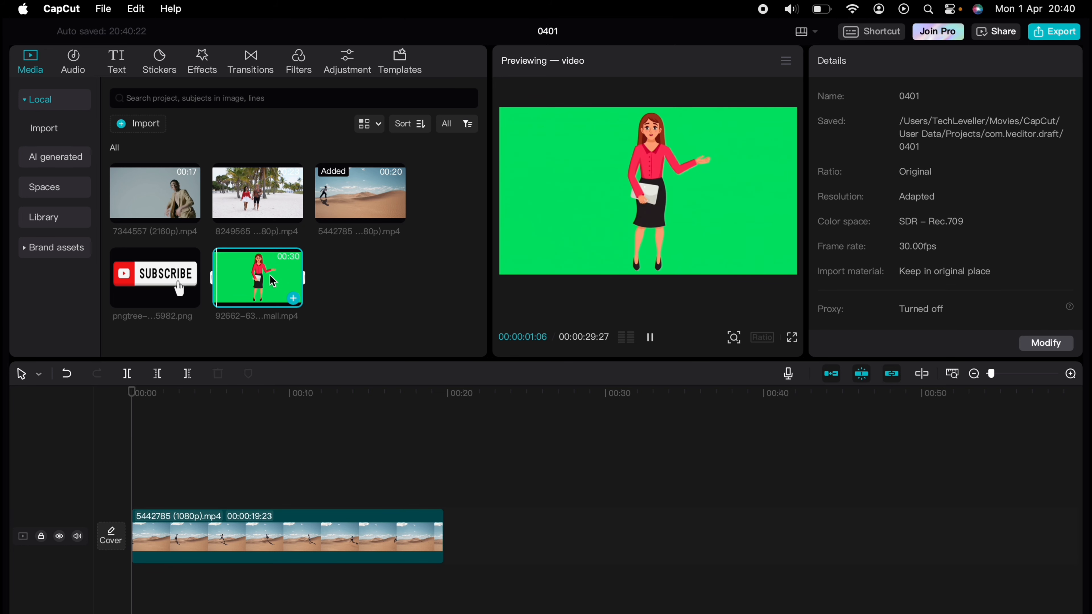
{"action": "left_click_drag", "start_coordinate": [270, 275], "coordinate": [141, 478]}
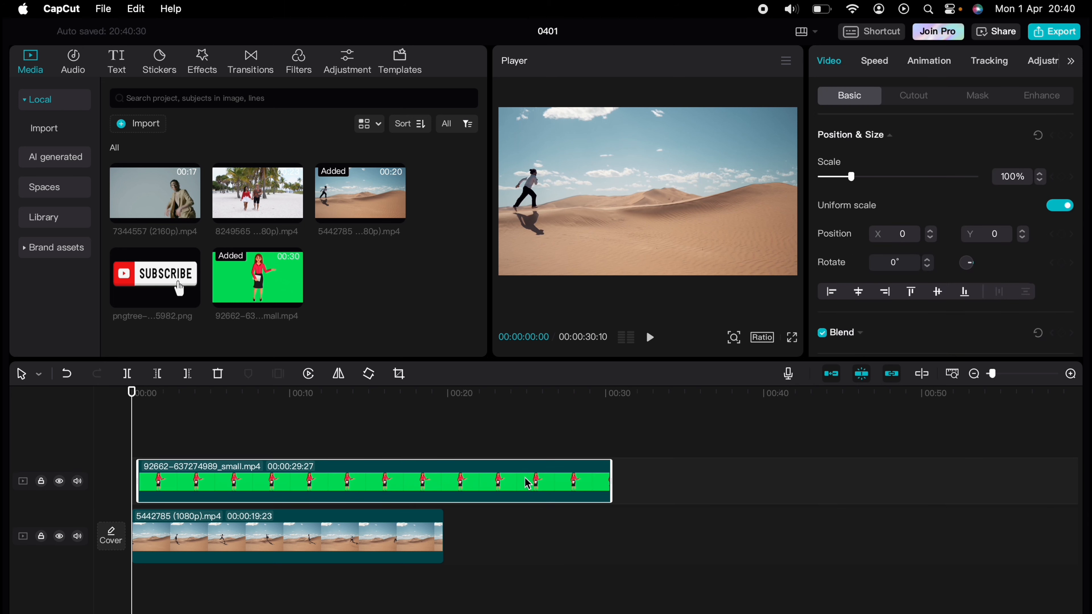
Trim the green-screen clip to 00:00:11:27 and shift it to start at about 00:00:01:21 over the desert clip
{"action": "left_click_drag", "start_coordinate": [608, 477], "coordinate": [319, 471]}
{"action": "left_click_drag", "start_coordinate": [223, 481], "coordinate": [243, 481]}
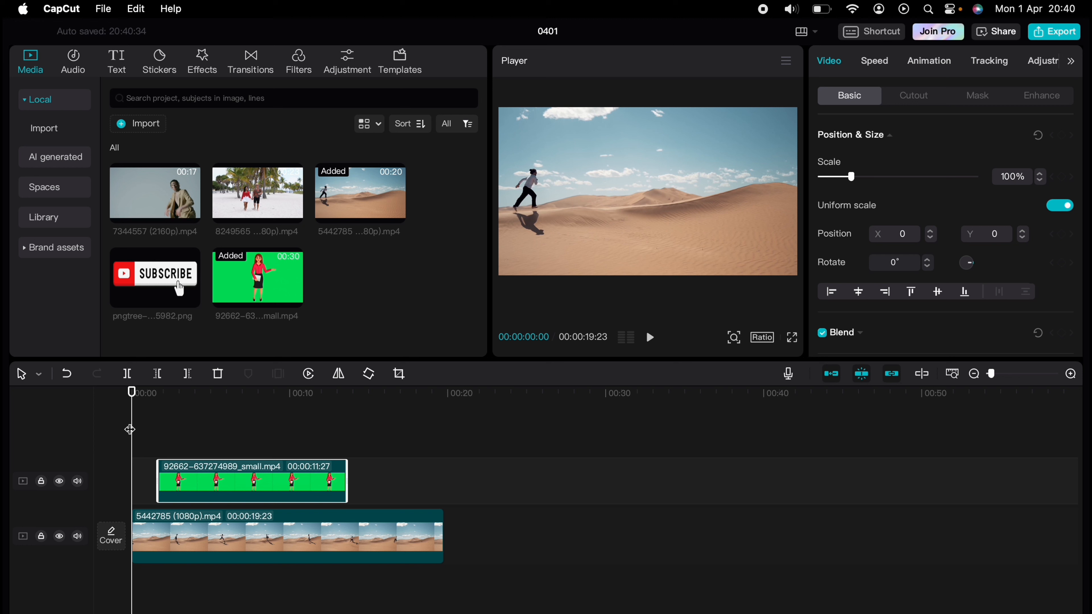
{"action": "left_click_drag", "start_coordinate": [130, 420], "coordinate": [155, 427]}
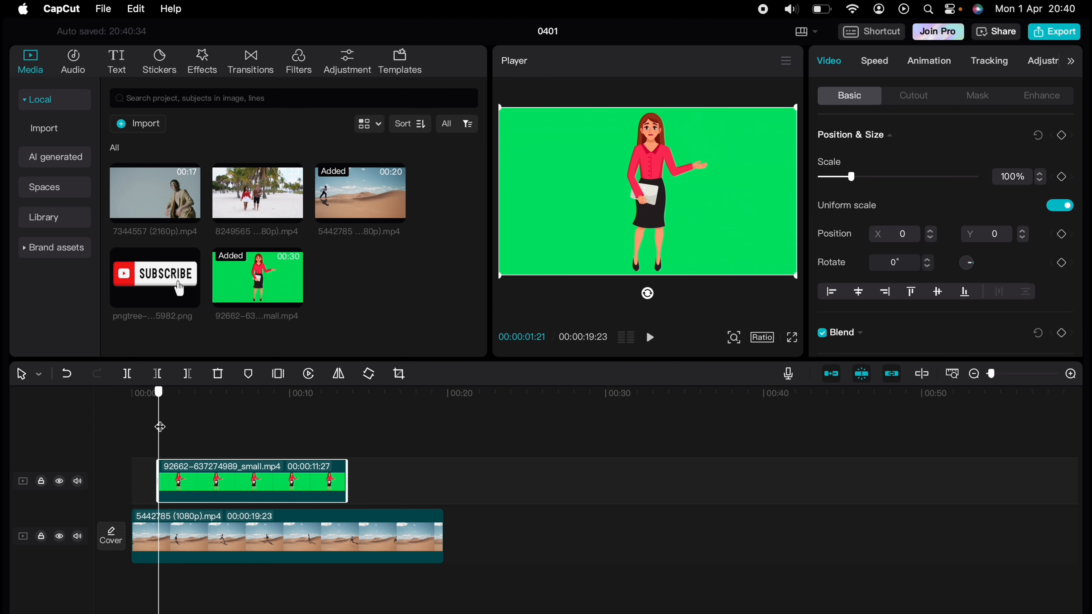
Enable Chroma key on the green-screen clip, sample its green background at 00:00:02:16, and set the strength to 92 with shadow 0
{"action": "left_click_drag", "start_coordinate": [160, 427], "coordinate": [172, 427]}
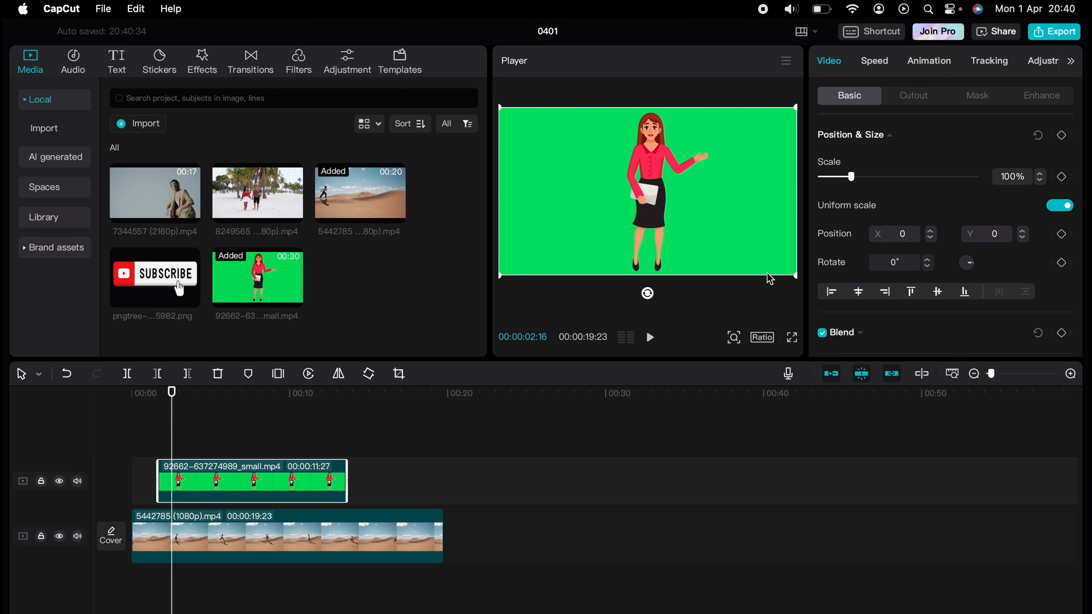
{"action": "left_click", "coordinate": [919, 97]}
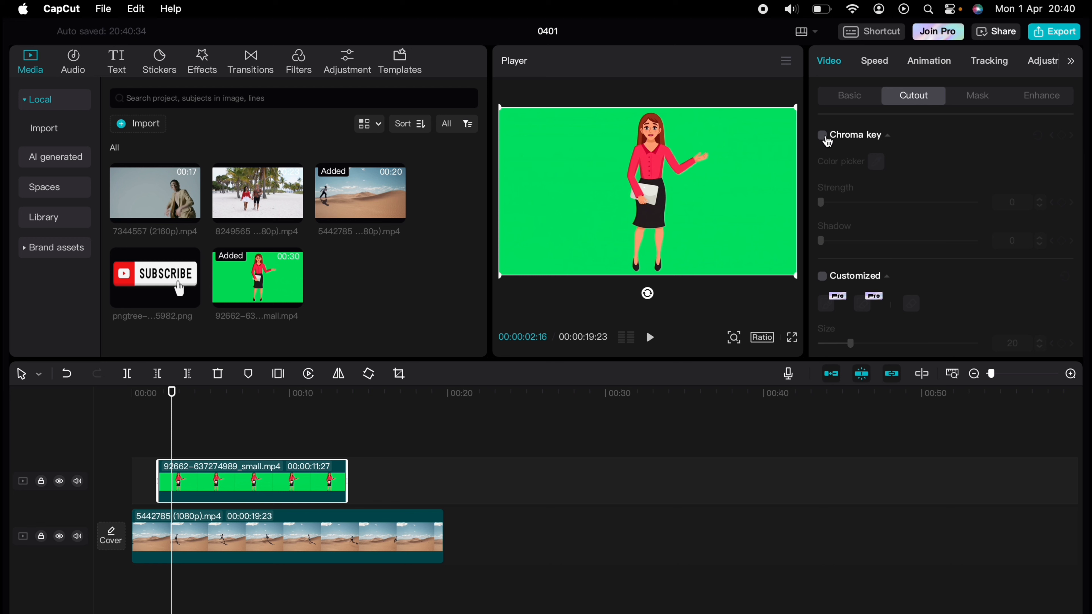
{"action": "left_click", "coordinate": [822, 136]}
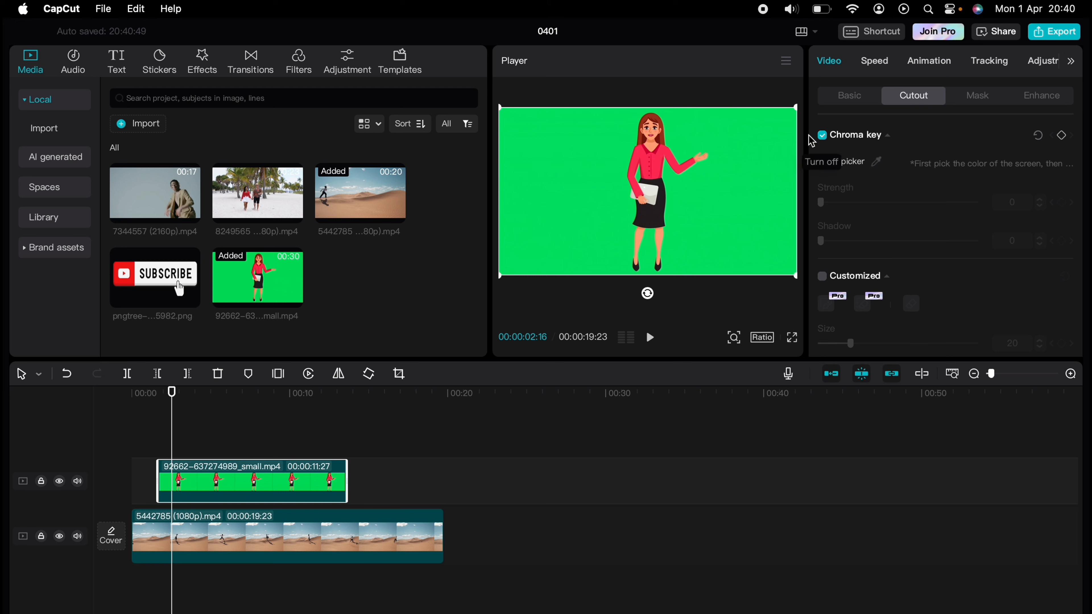
{"action": "left_click", "coordinate": [877, 162]}
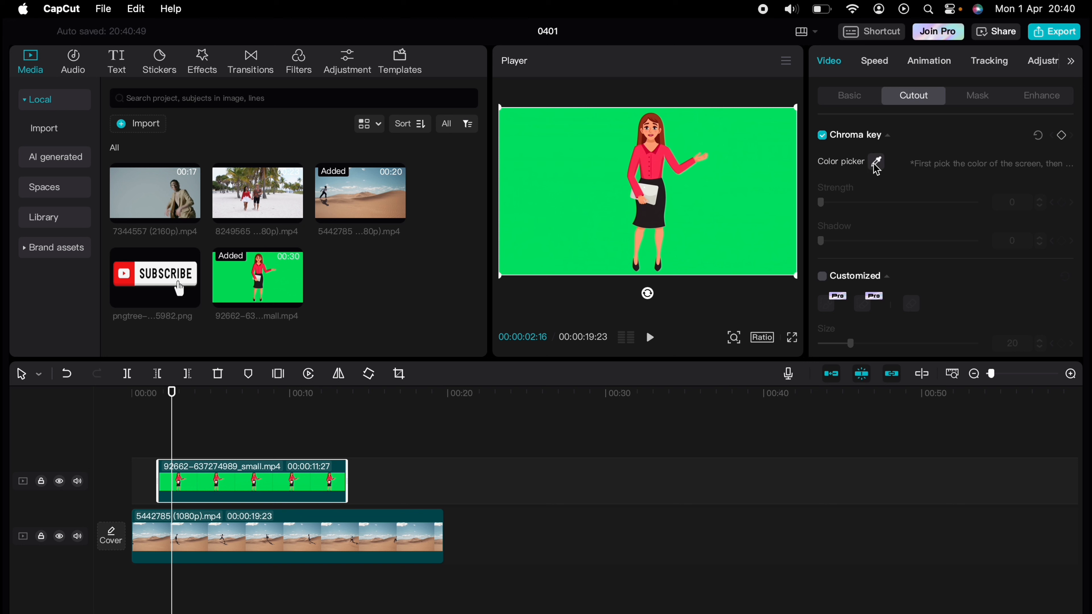
{"action": "left_click", "coordinate": [566, 172]}
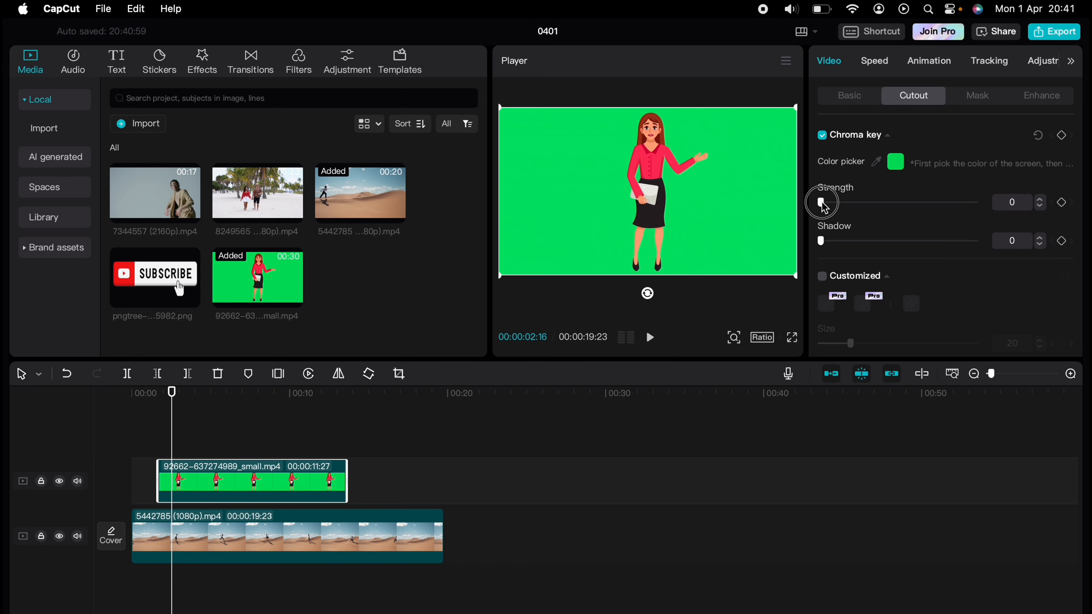
{"action": "left_click_drag", "start_coordinate": [822, 203], "coordinate": [966, 214]}
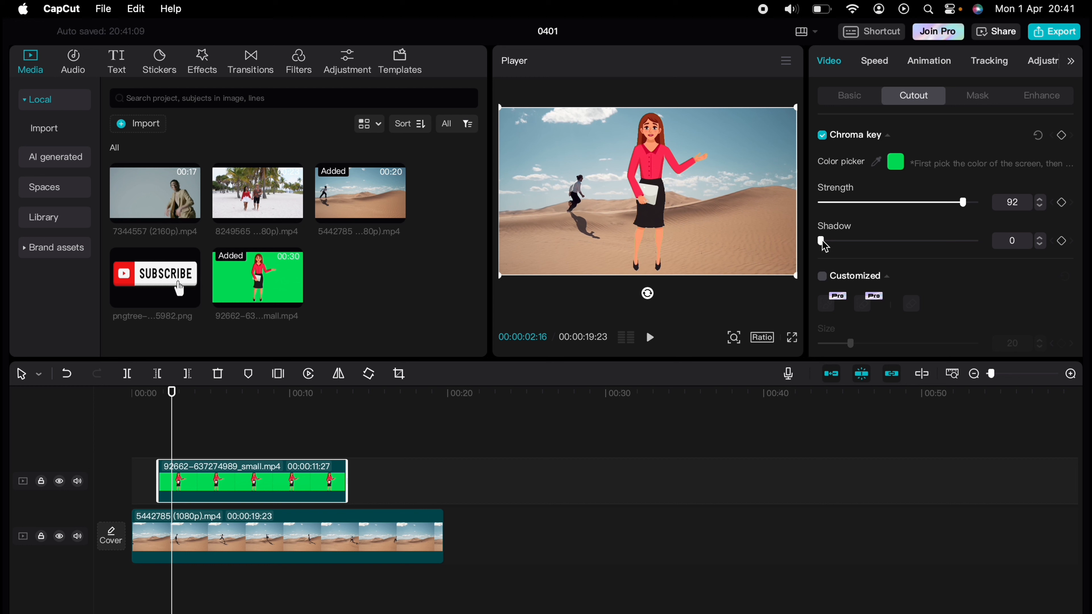
{"action": "left_click_drag", "start_coordinate": [821, 242], "coordinate": [759, 239]}
Shrink the keyed woman clip, place it in the lower-left corner of the frame, and play the result from the start
{"action": "left_click_drag", "start_coordinate": [795, 107], "coordinate": [719, 146]}
{"action": "left_click_drag", "start_coordinate": [650, 185], "coordinate": [522, 211]}
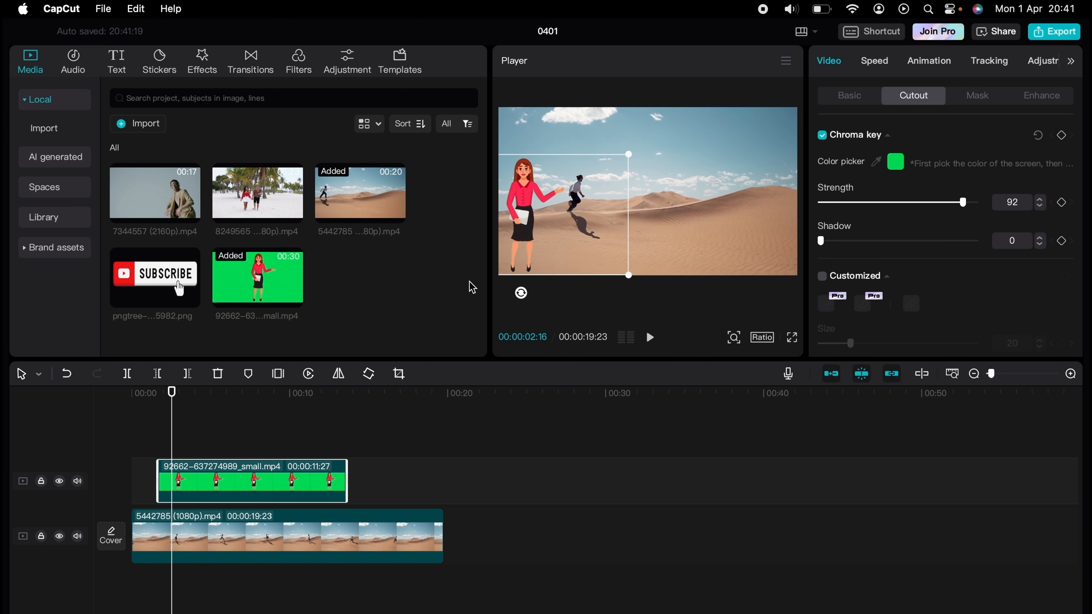
{"action": "left_click", "coordinate": [155, 431]}
{"action": "left_click", "coordinate": [130, 435]}
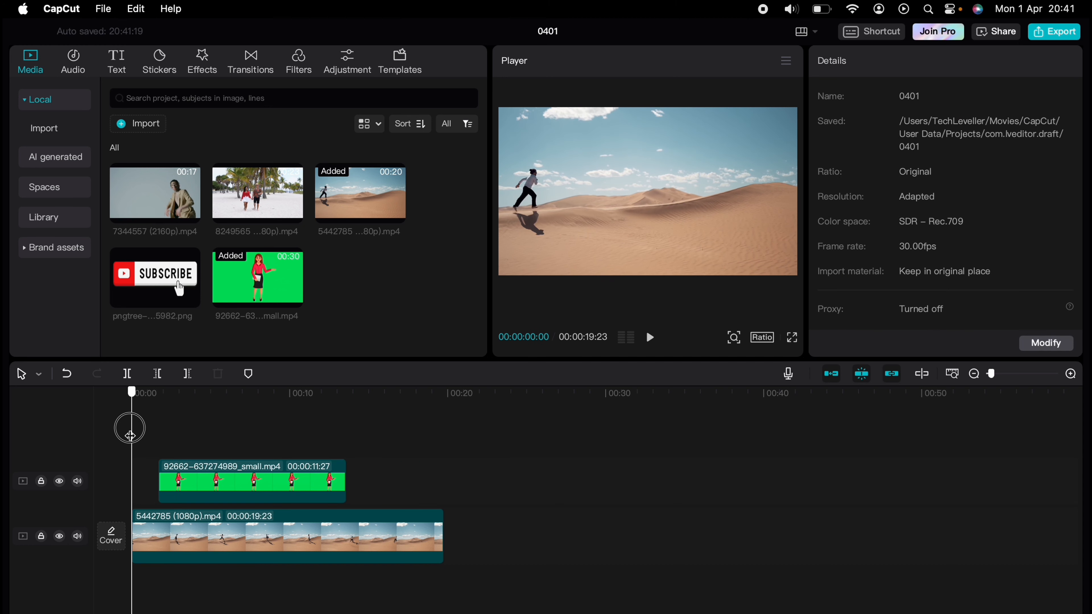
{"action": "key", "text": "space"}
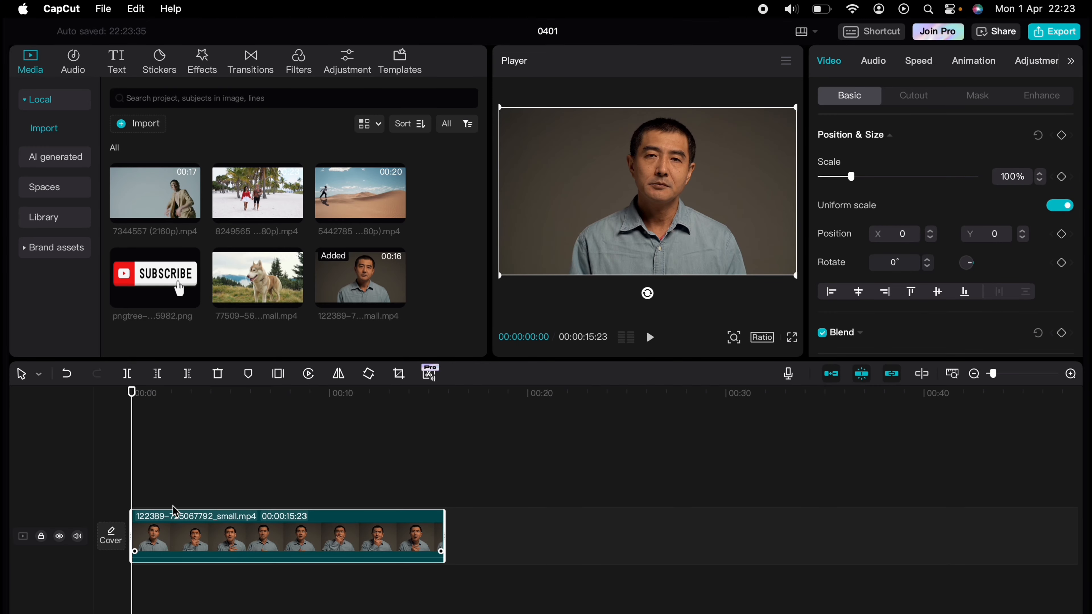
{"action": "mouse_move", "coordinate": [232, 307]}
{"action": "left_click_drag", "start_coordinate": [245, 284], "coordinate": [129, 480]}
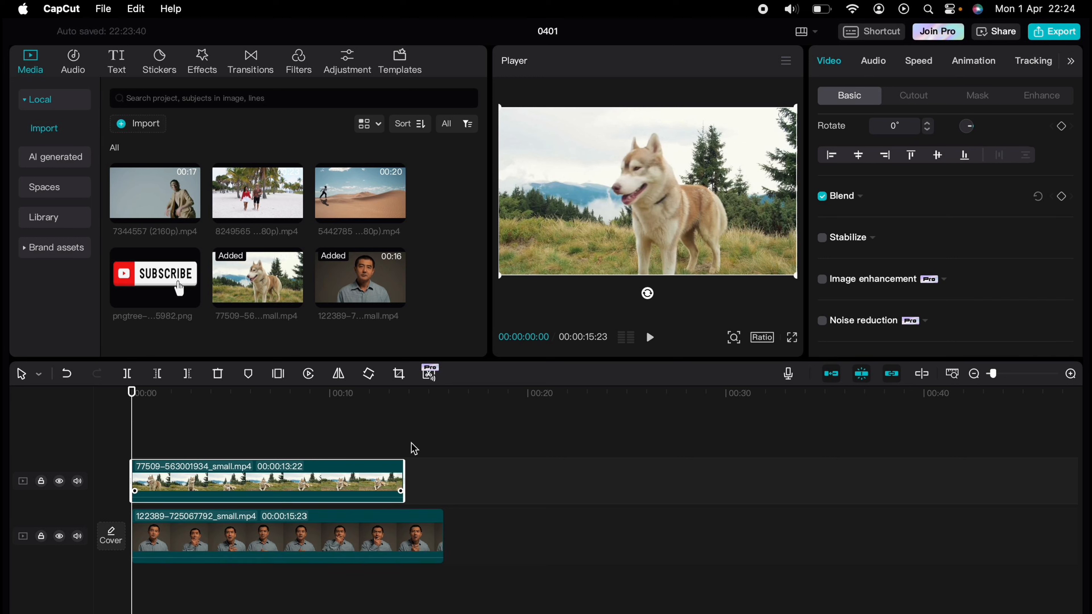
{"action": "scroll", "coordinate": [936, 185], "scroll_direction": "up", "scroll_amount": 3}
{"action": "scroll", "coordinate": [902, 218], "scroll_direction": "down", "scroll_amount": 4}
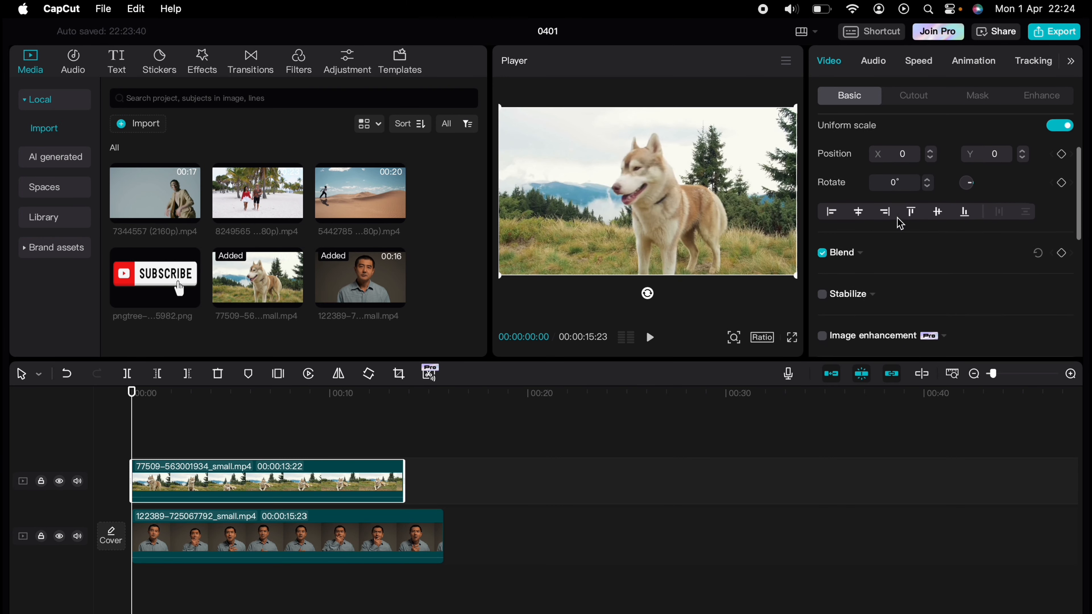
{"action": "left_click", "coordinate": [860, 181]}
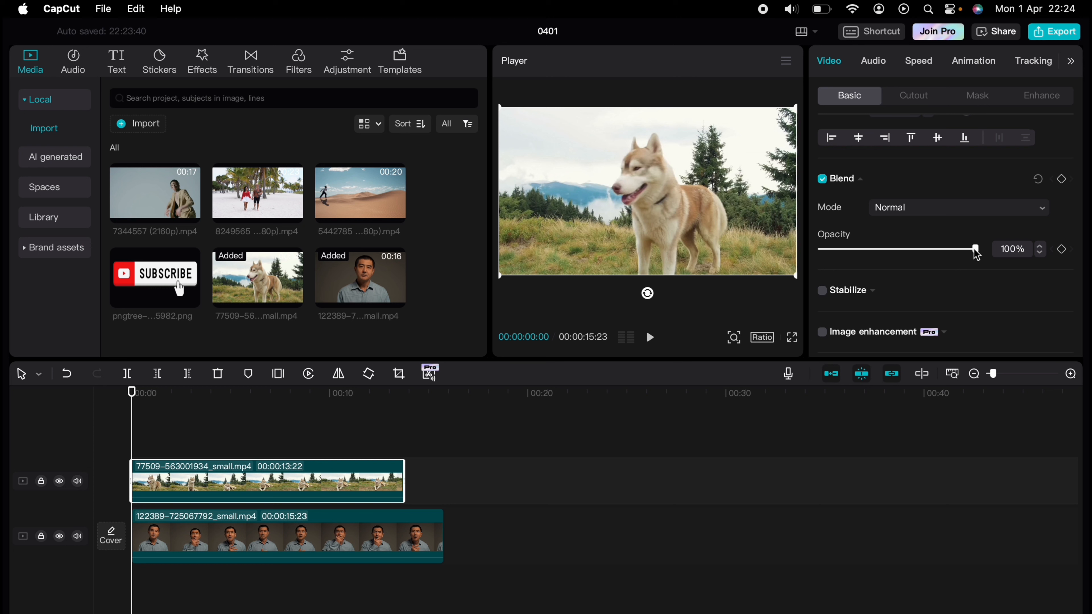
{"action": "left_click_drag", "start_coordinate": [976, 254], "coordinate": [896, 255]}
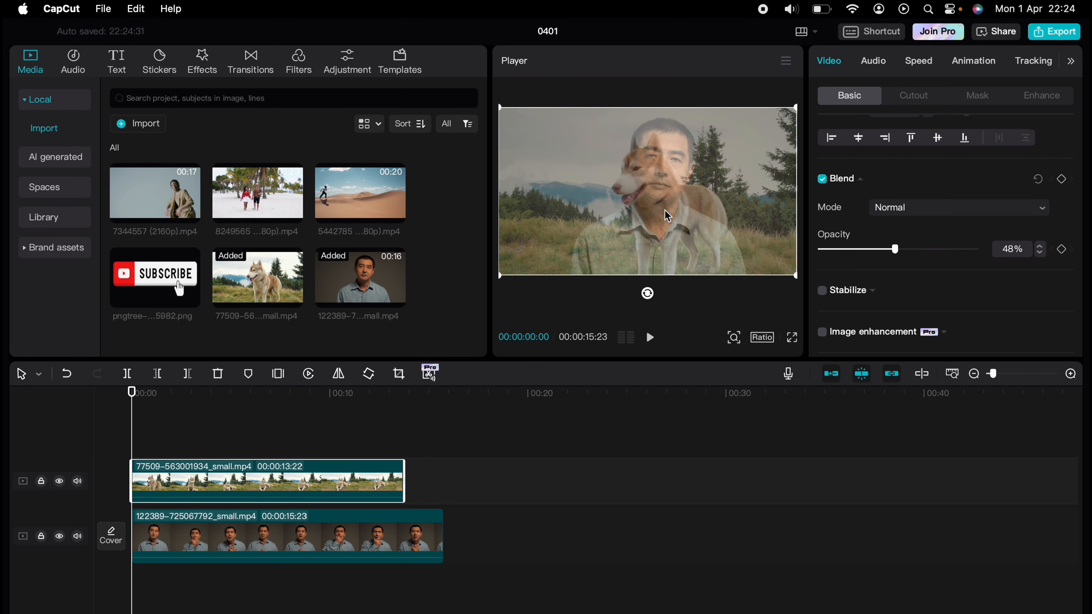
Move the dog clip toward the right side of the frame and the man clip toward the left side
{"action": "left_click_drag", "start_coordinate": [652, 207], "coordinate": [717, 212]}
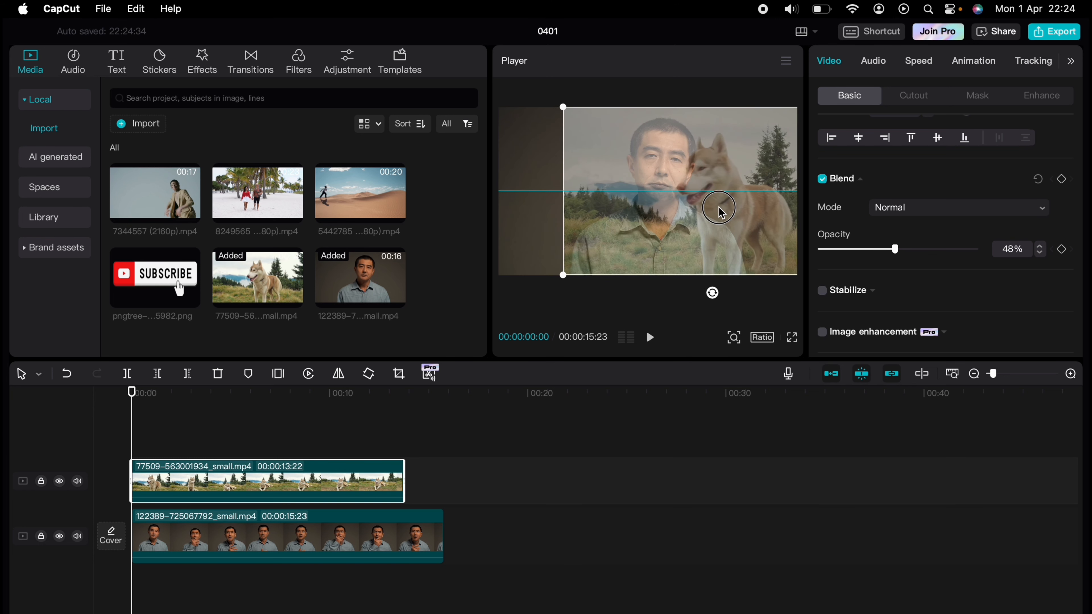
{"action": "left_click", "coordinate": [543, 217]}
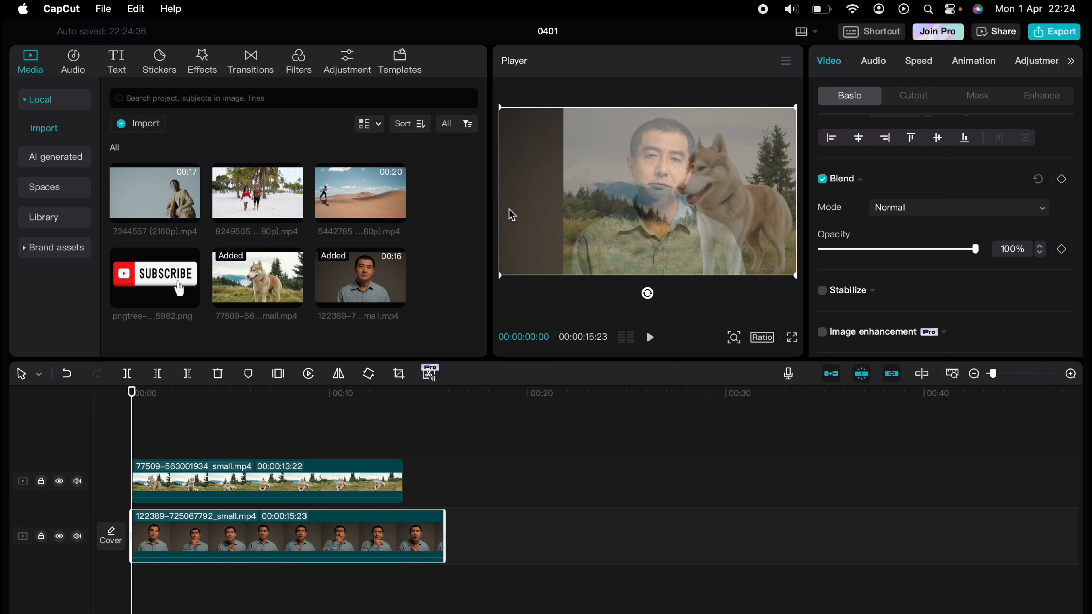
{"action": "left_click_drag", "start_coordinate": [543, 211], "coordinate": [462, 206]}
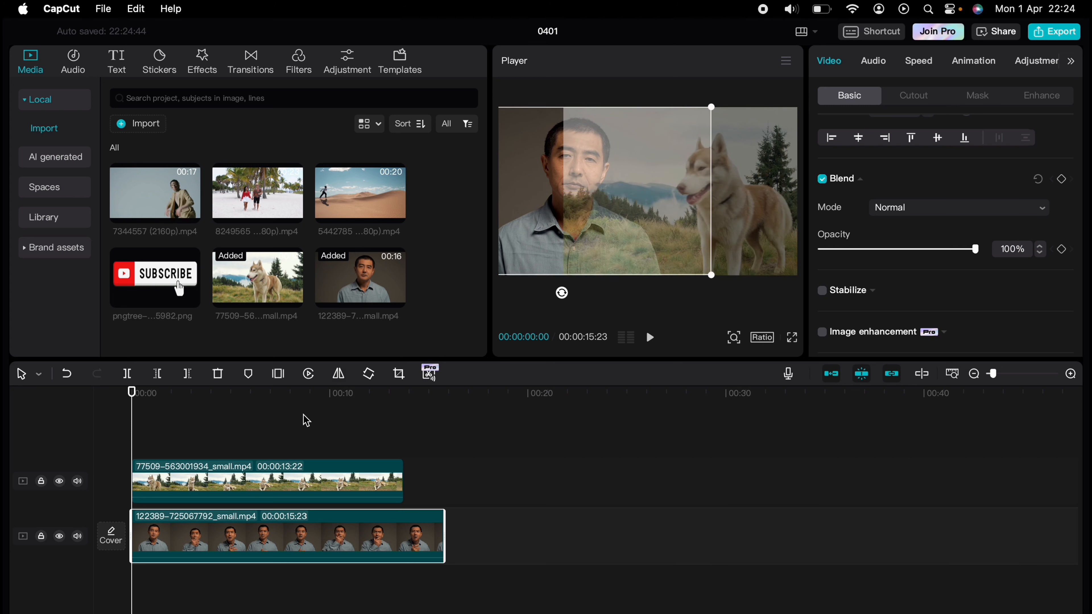
Set the dog clip's opacity to 100% and apply a Horizontal mask to it
{"action": "left_click", "coordinate": [295, 475]}
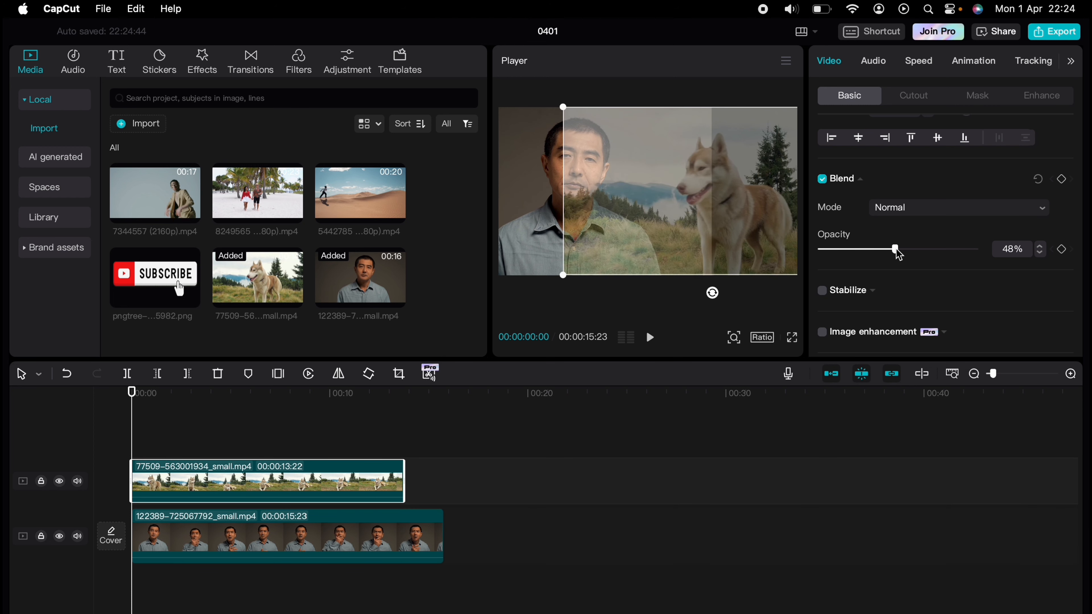
{"action": "left_click_drag", "start_coordinate": [899, 249], "coordinate": [988, 259]}
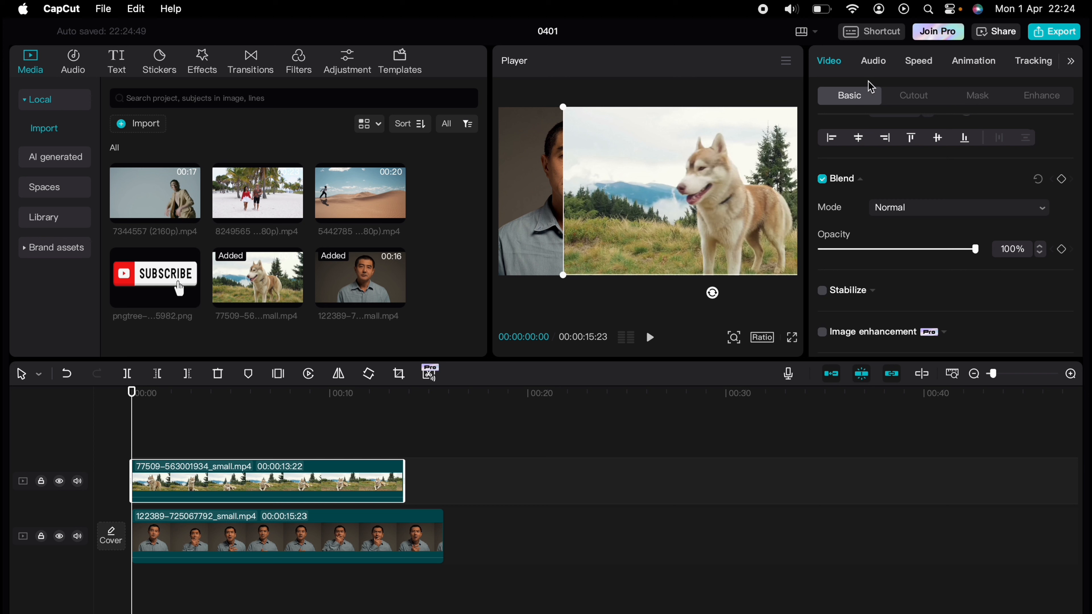
{"action": "left_click", "coordinate": [965, 102]}
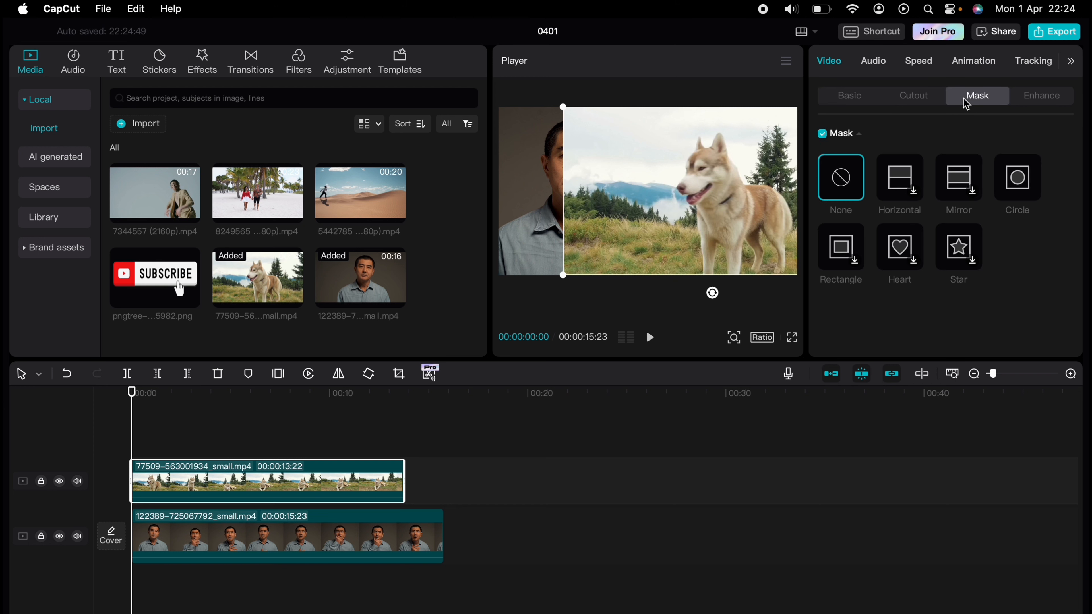
{"action": "left_click", "coordinate": [898, 176]}
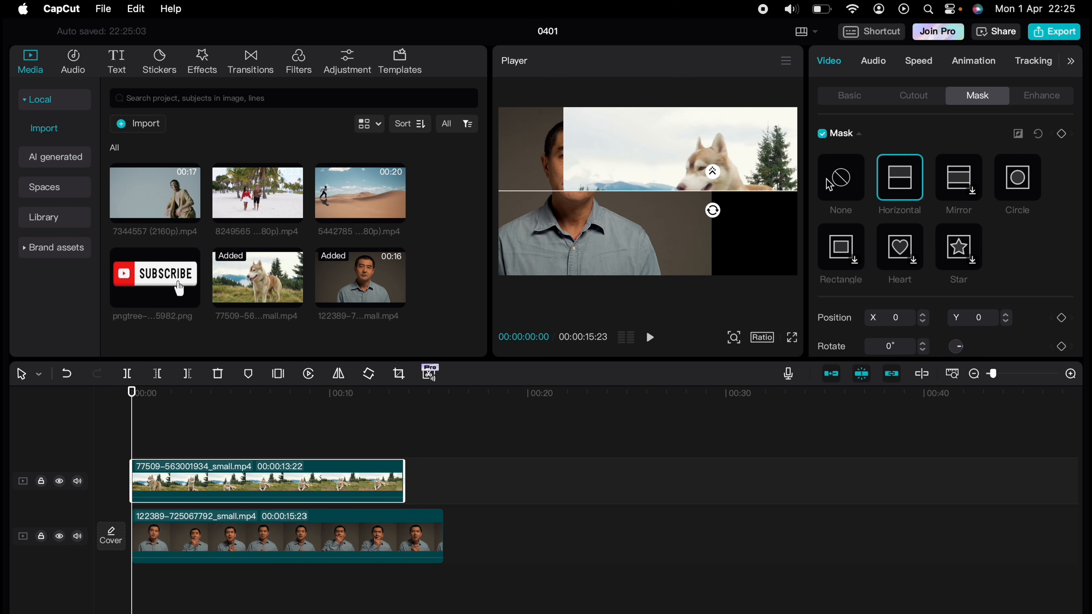
Rotate the dog clip's mask to 74°, position it at X -208, Y -36, and play the split-screen result
{"action": "left_click_drag", "start_coordinate": [712, 209], "coordinate": [697, 204]}
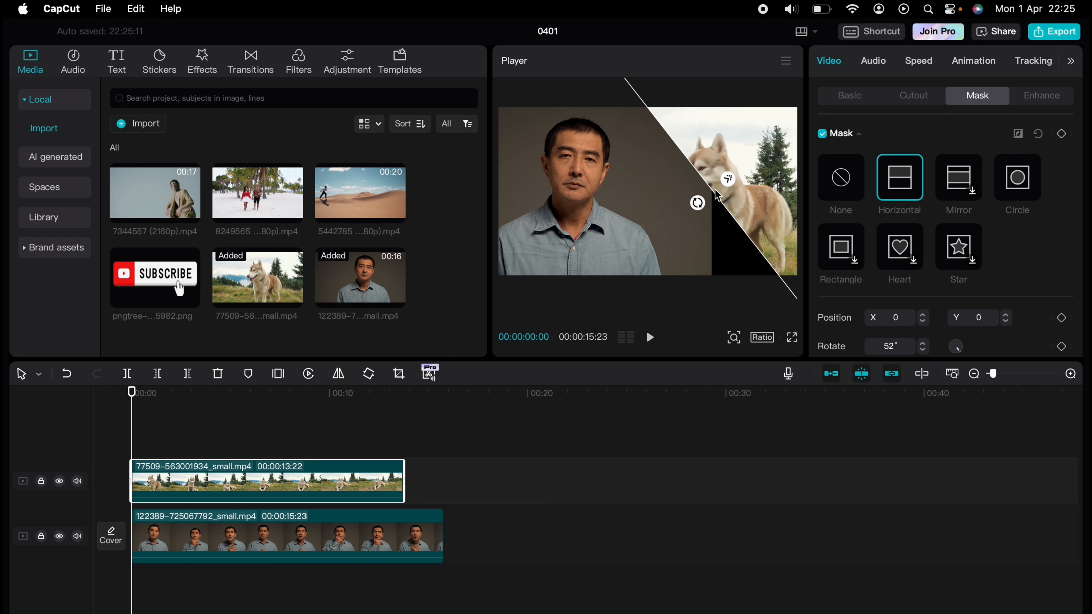
{"action": "left_click_drag", "start_coordinate": [717, 195], "coordinate": [629, 211]}
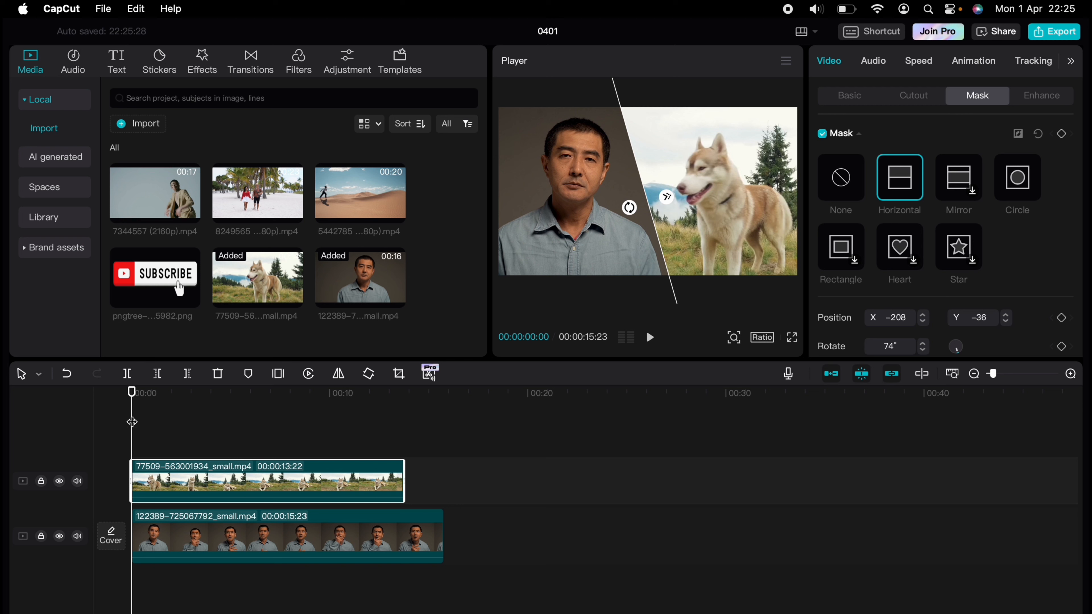
{"action": "key", "text": "space"}
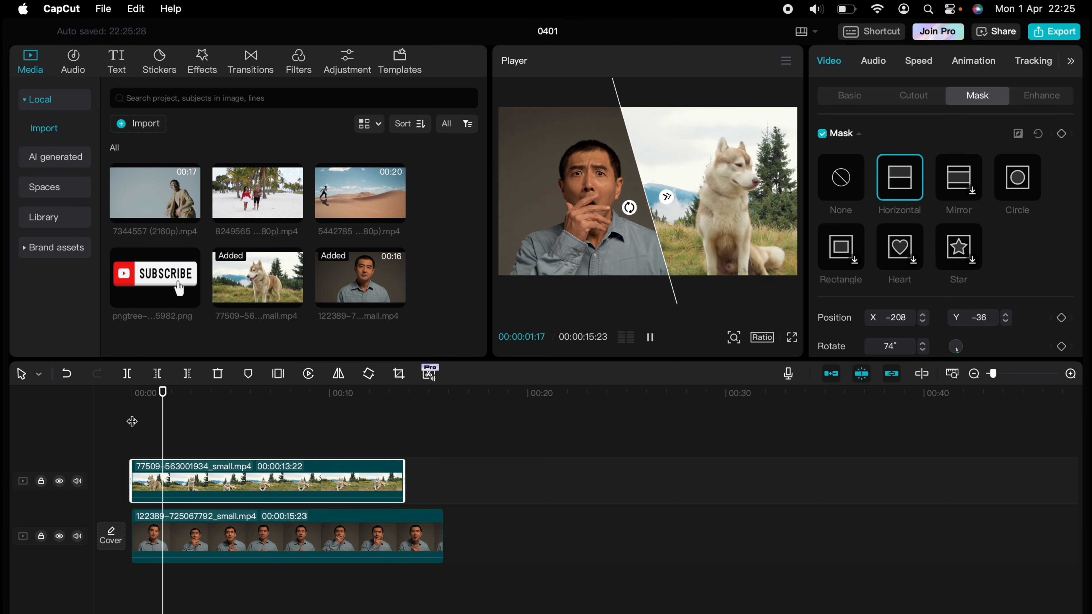
{"action": "left_click", "coordinate": [166, 587]}
{"action": "left_click", "coordinate": [165, 587]}
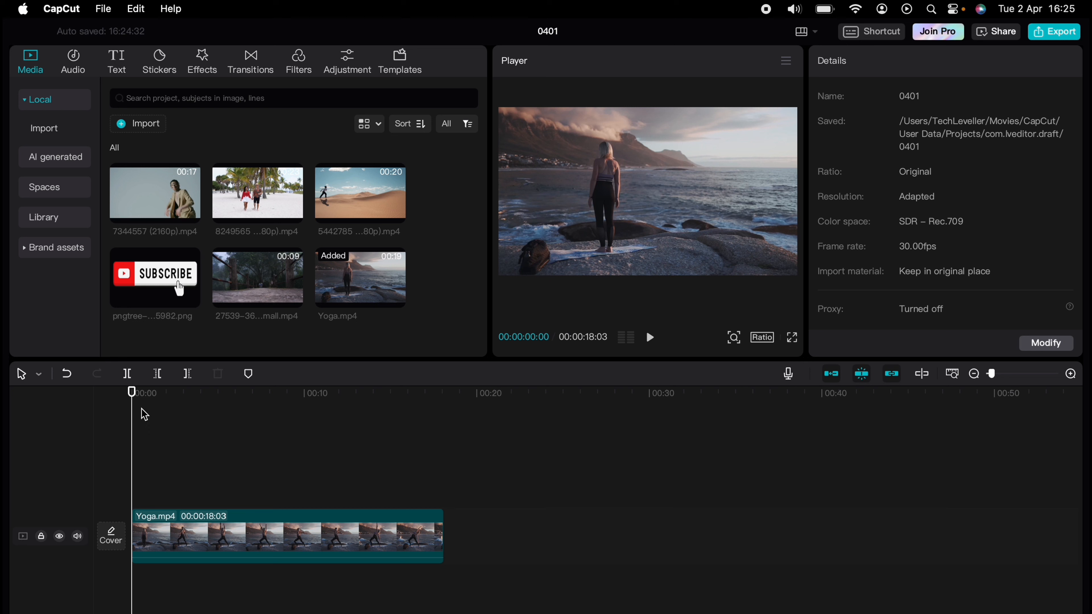
{"action": "left_click_drag", "start_coordinate": [256, 207], "coordinate": [420, 487]}
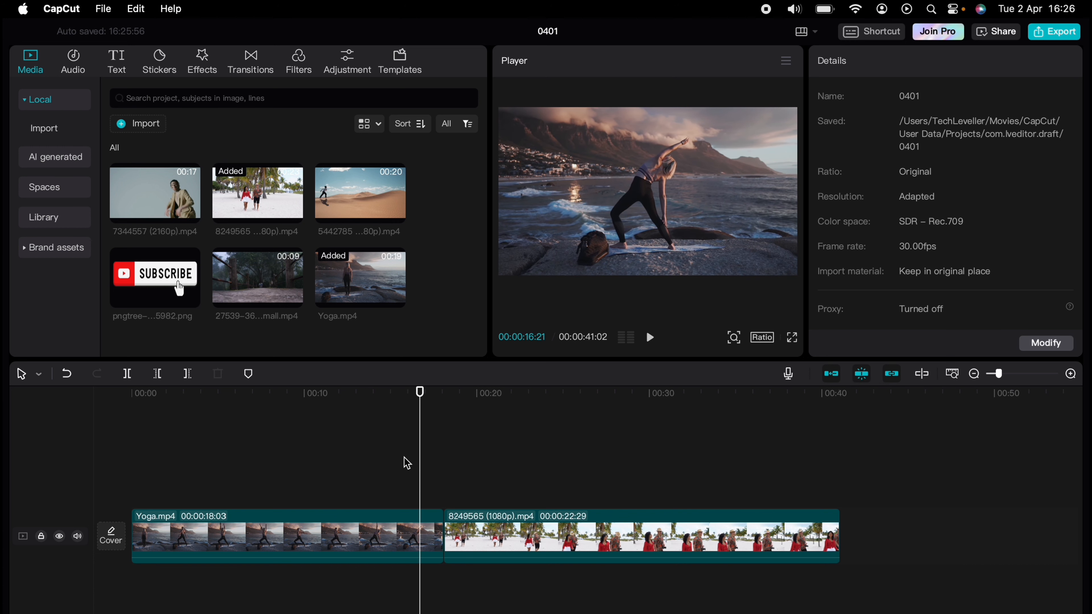
{"action": "left_click", "coordinate": [257, 68]}
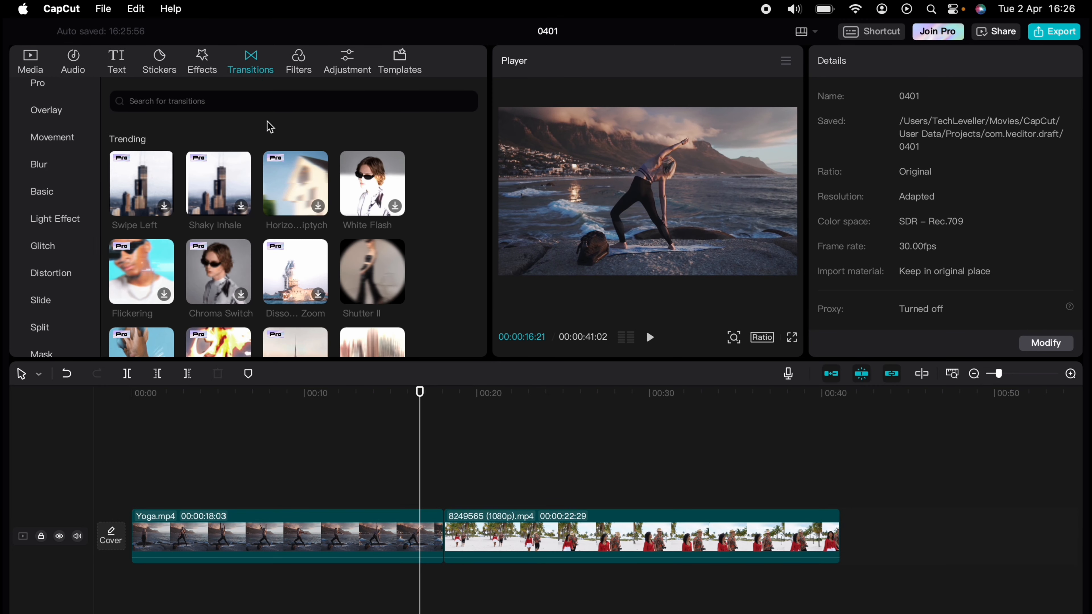
{"action": "scroll", "coordinate": [304, 256], "scroll_direction": "down", "scroll_amount": 3}
{"action": "scroll", "coordinate": [306, 261], "scroll_direction": "down", "scroll_amount": 5}
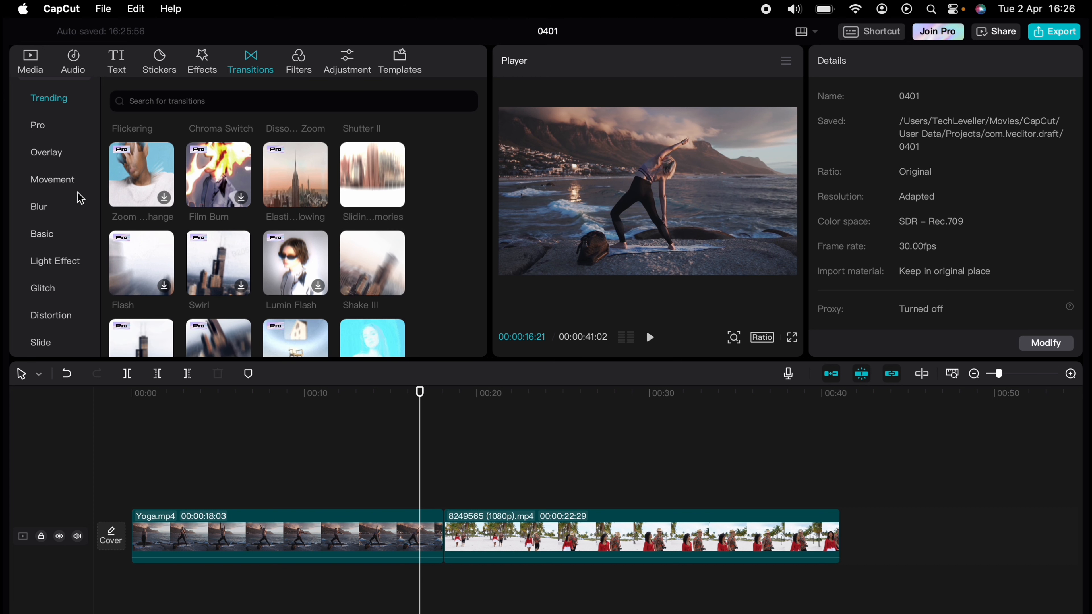
{"action": "scroll", "coordinate": [81, 194], "scroll_direction": "down", "scroll_amount": 5}
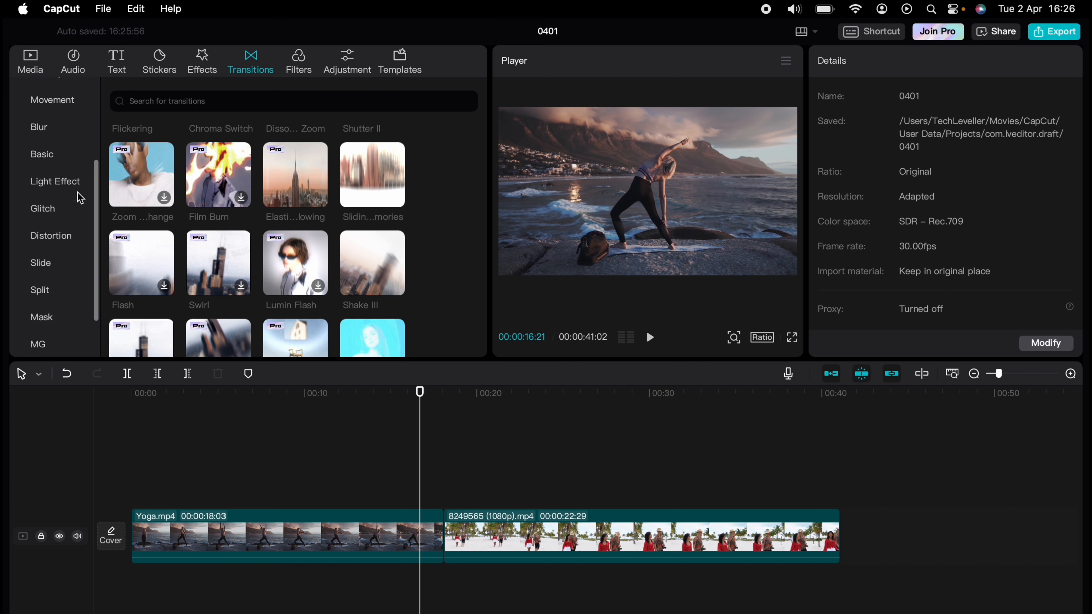
{"action": "left_click", "coordinate": [43, 279]}
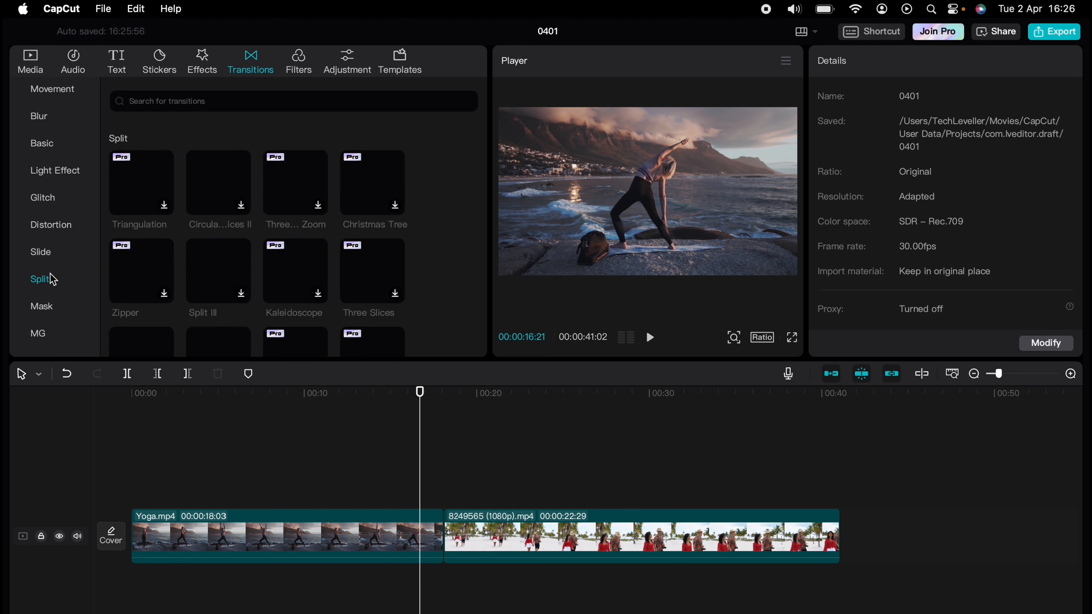
{"action": "left_click", "coordinate": [51, 226]}
{"action": "left_click", "coordinate": [51, 199]}
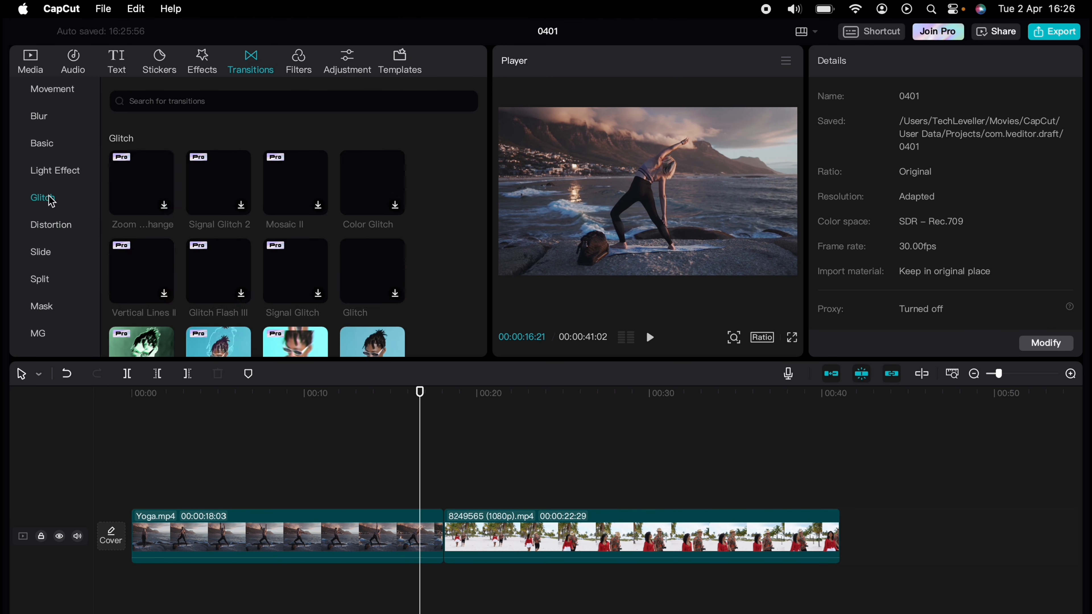
Add the Strobe transition from the Glitch category between the two clips and play across the cut
{"action": "scroll", "coordinate": [50, 200], "scroll_direction": "down", "scroll_amount": 1}
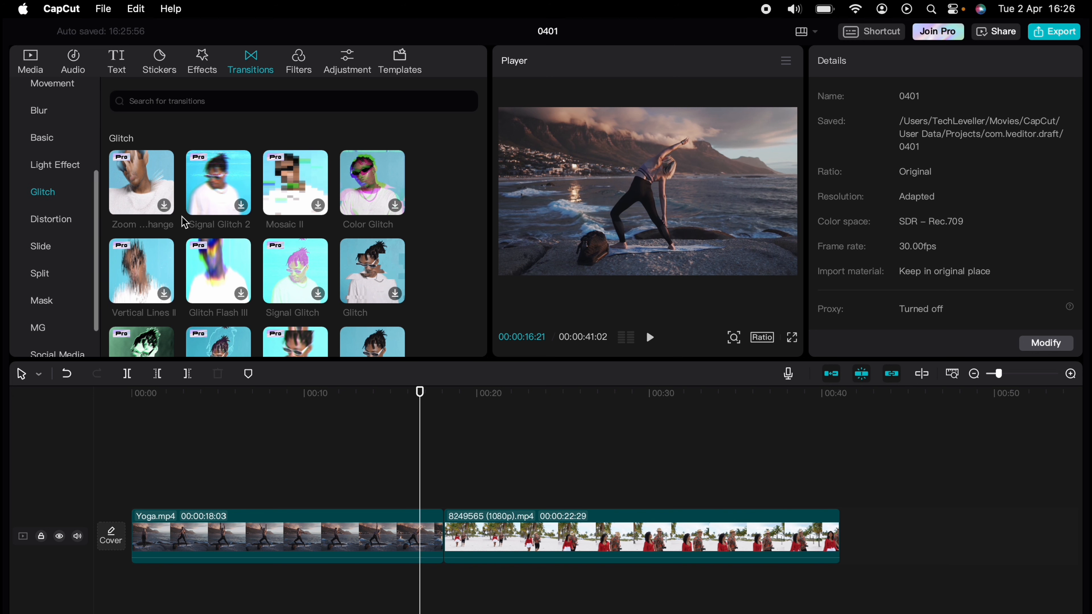
{"action": "scroll", "coordinate": [184, 221], "scroll_direction": "down", "scroll_amount": 3}
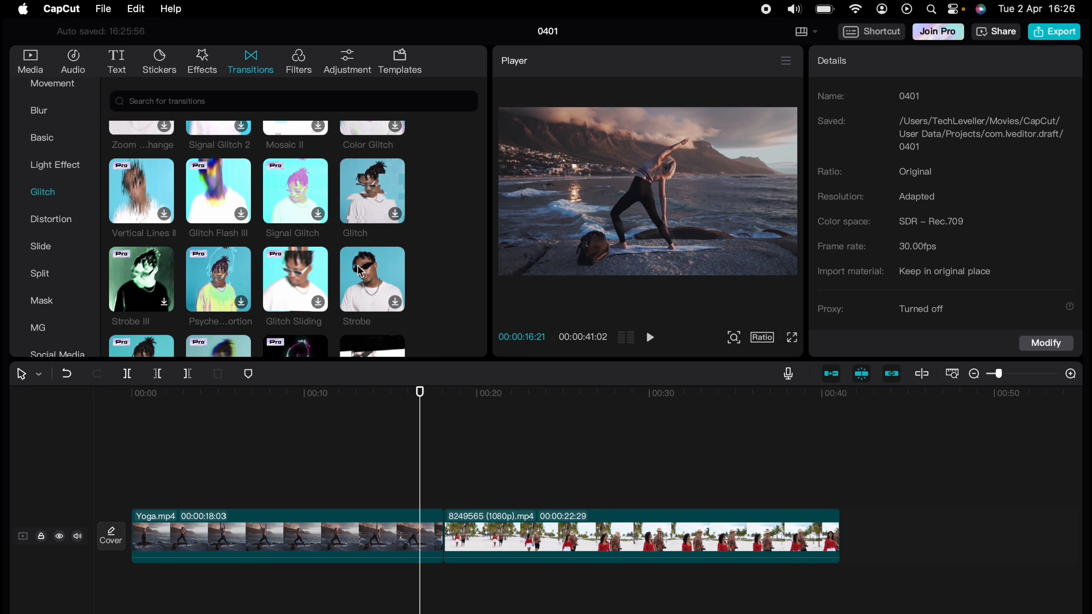
{"action": "left_click_drag", "start_coordinate": [361, 271], "coordinate": [440, 521]}
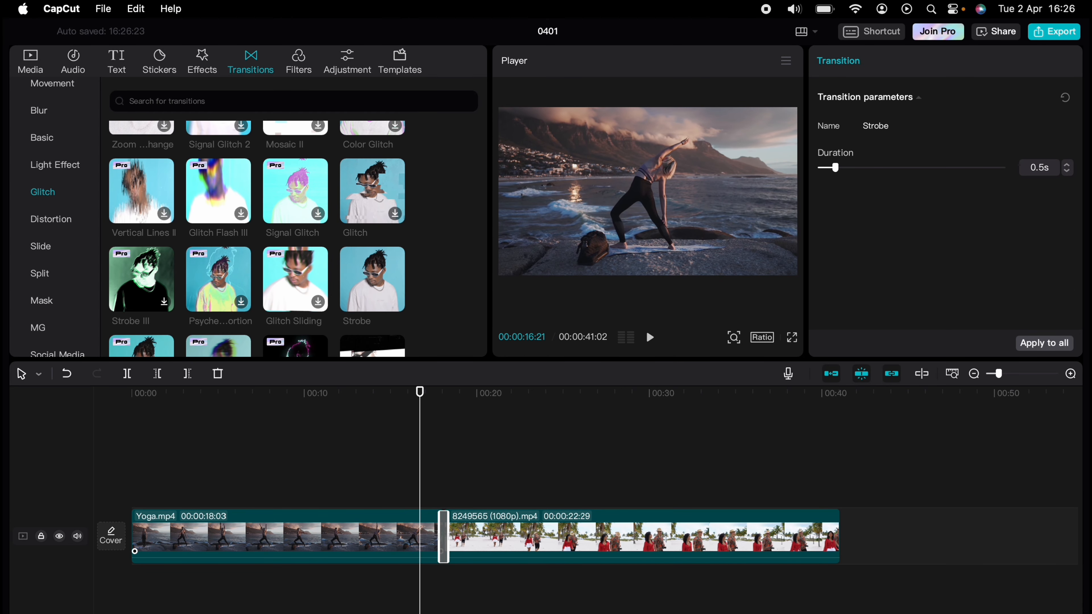
{"action": "key", "text": "space"}
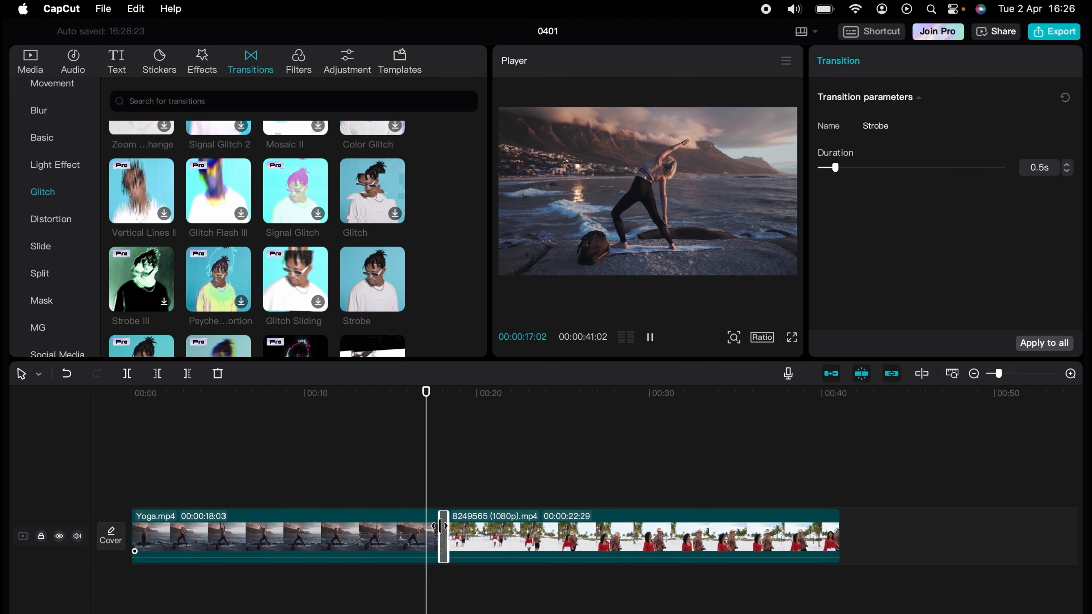
{"action": "key", "text": "space"}
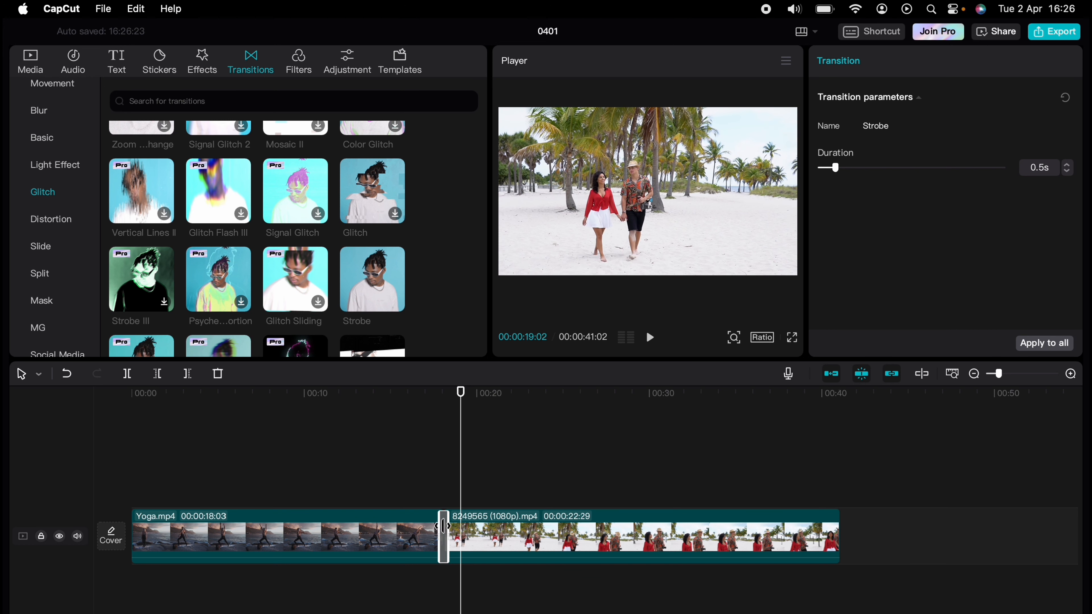
Lengthen the Strobe transition's duration to 2.1 s and preview it from shortly before the cut
{"action": "left_click_drag", "start_coordinate": [838, 170], "coordinate": [898, 174]}
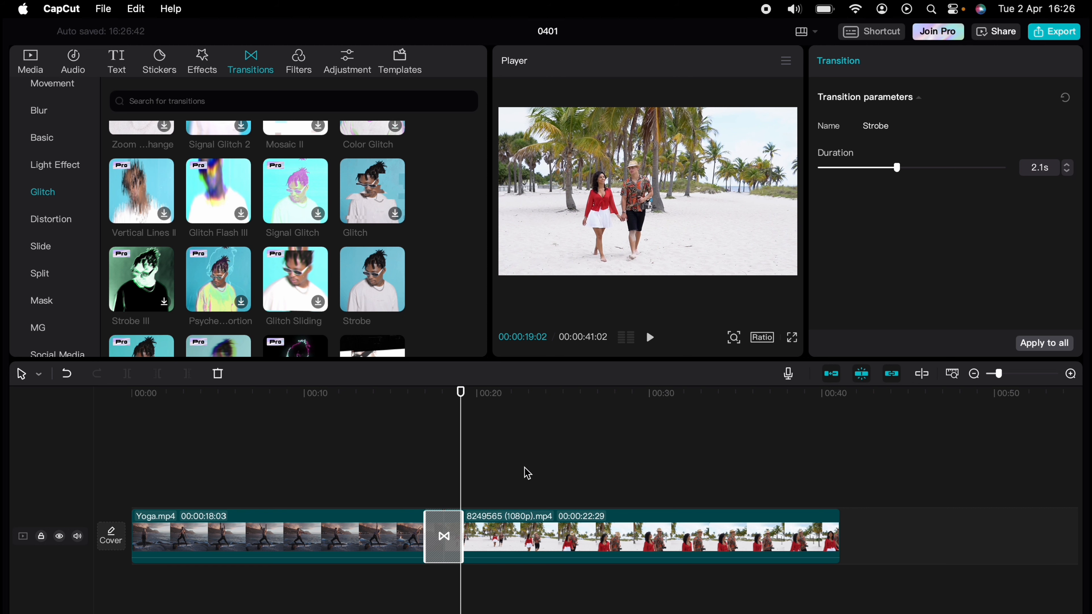
{"action": "left_click", "coordinate": [414, 466]}
{"action": "key", "text": "space"}
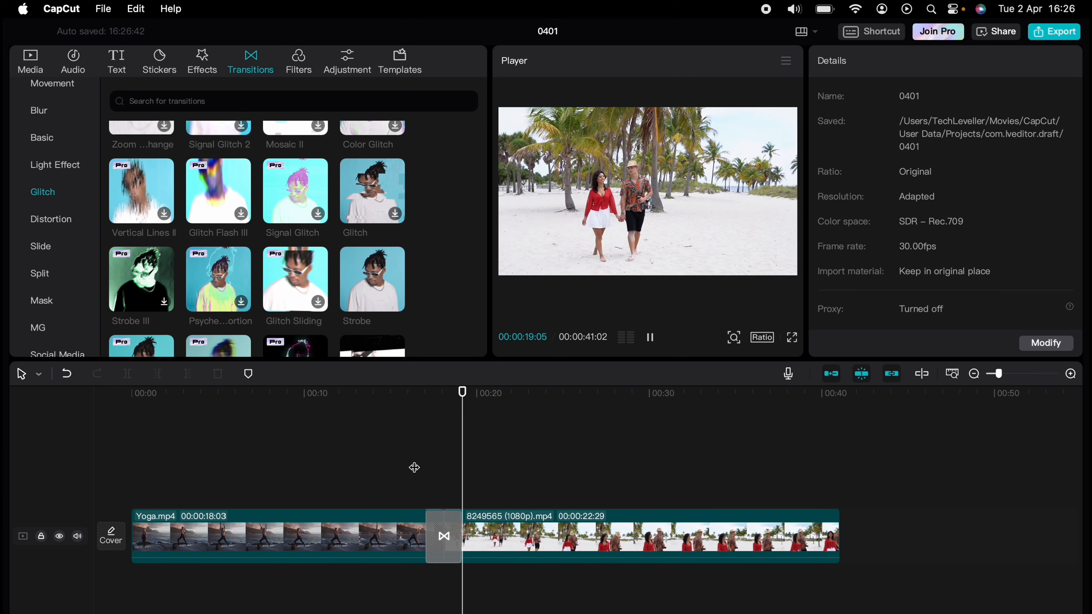
{"action": "key", "text": "space"}
Replace the Strobe transition between the clips with Shutter II from the Trending category and play across the cut
{"action": "left_click", "coordinate": [457, 540]}
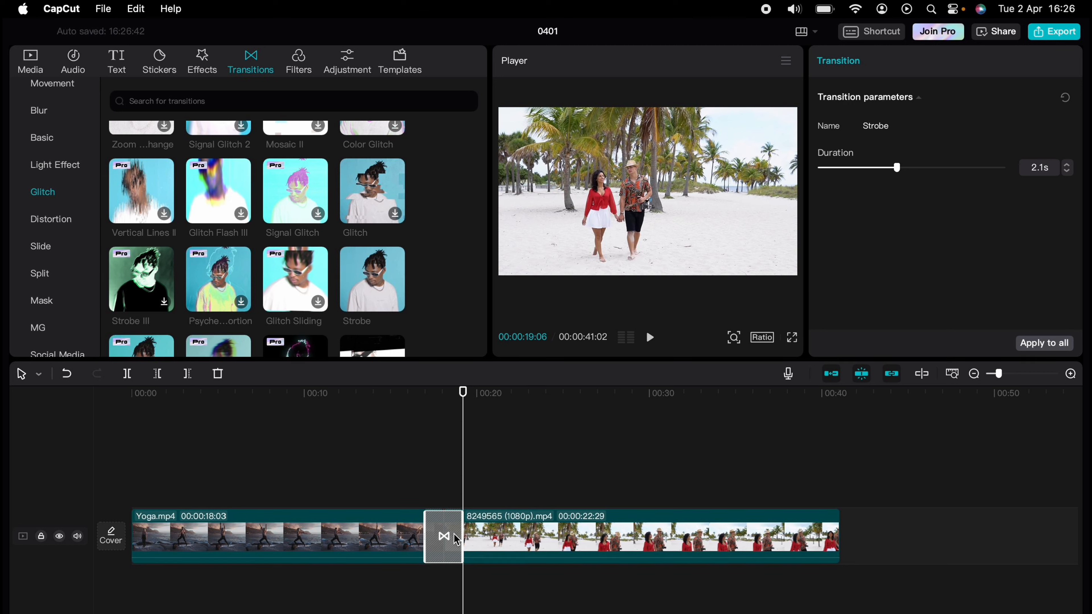
{"action": "key", "text": "Delete"}
{"action": "scroll", "coordinate": [54, 160], "scroll_direction": "up", "scroll_amount": 5}
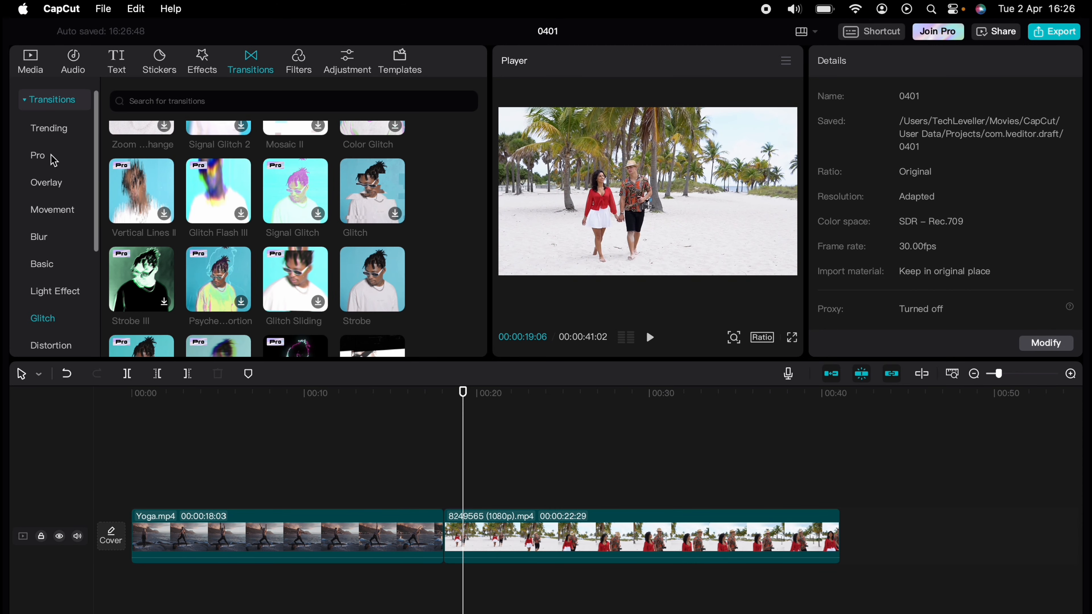
{"action": "left_click", "coordinate": [58, 129]}
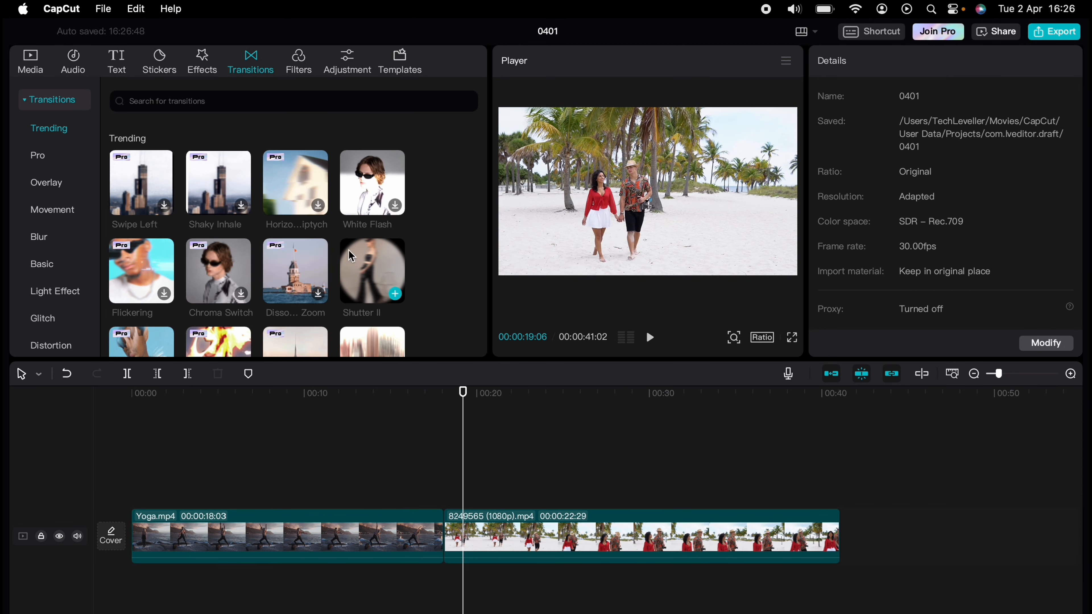
{"action": "left_click_drag", "start_coordinate": [350, 251], "coordinate": [440, 535]}
{"action": "left_click", "coordinate": [421, 508]}
{"action": "key", "text": "space"}
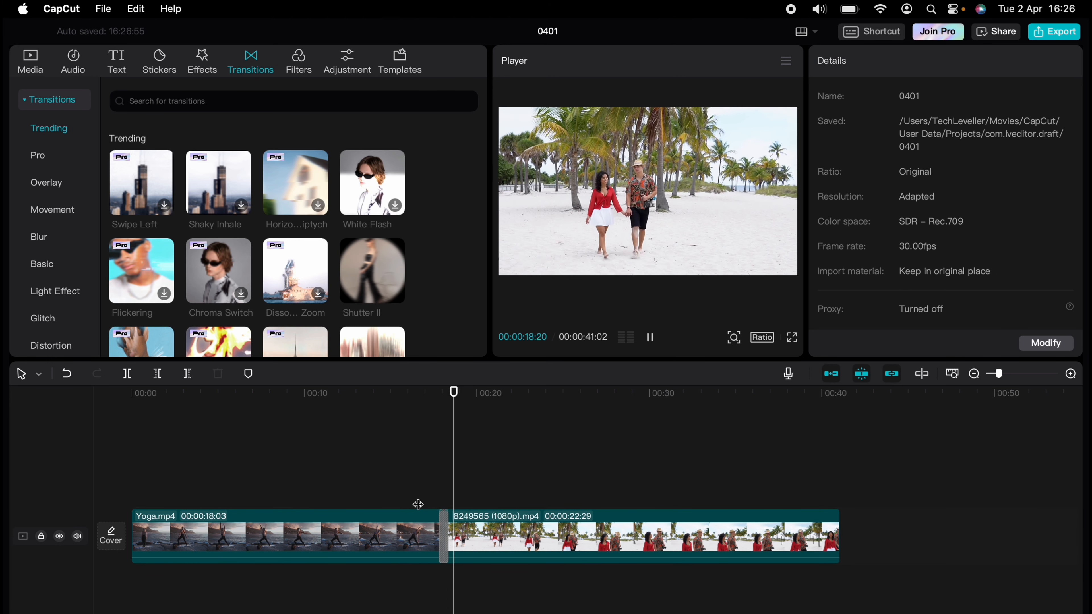
{"action": "key", "text": "space"}
Set the Shutter II transition's duration to 2.0 s and play it from shortly before the cut
{"action": "left_click", "coordinate": [444, 526]}
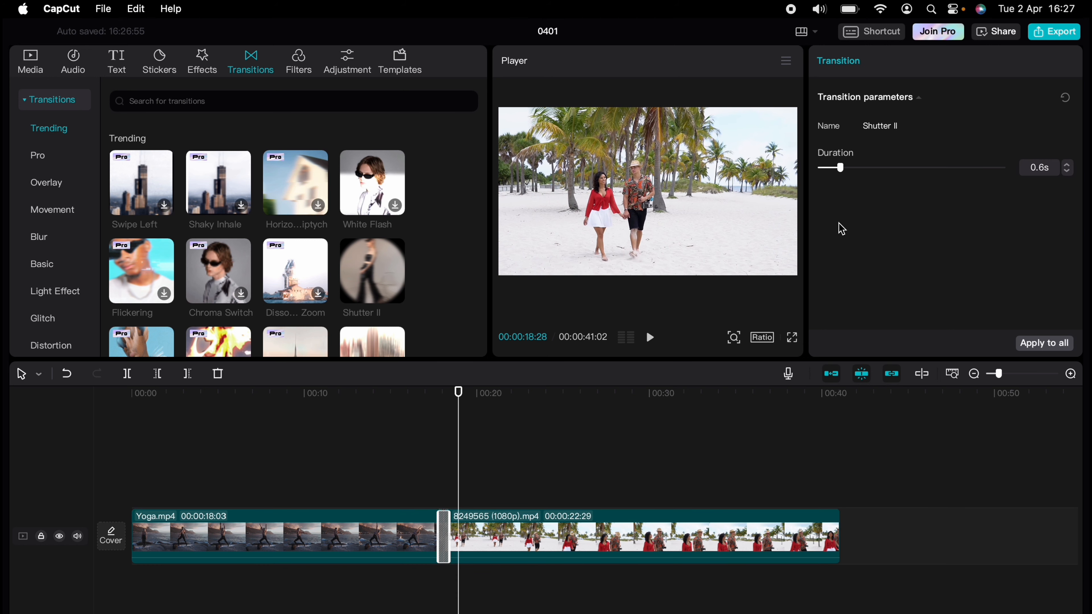
{"action": "left_click_drag", "start_coordinate": [845, 167], "coordinate": [892, 169]}
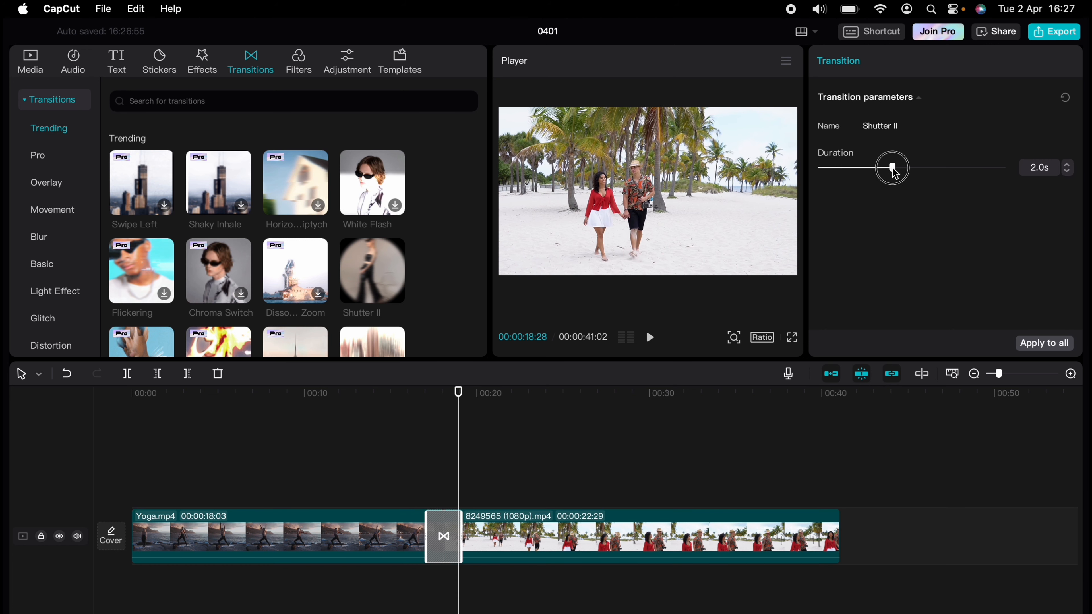
{"action": "left_click", "coordinate": [402, 473]}
{"action": "key", "text": "space"}
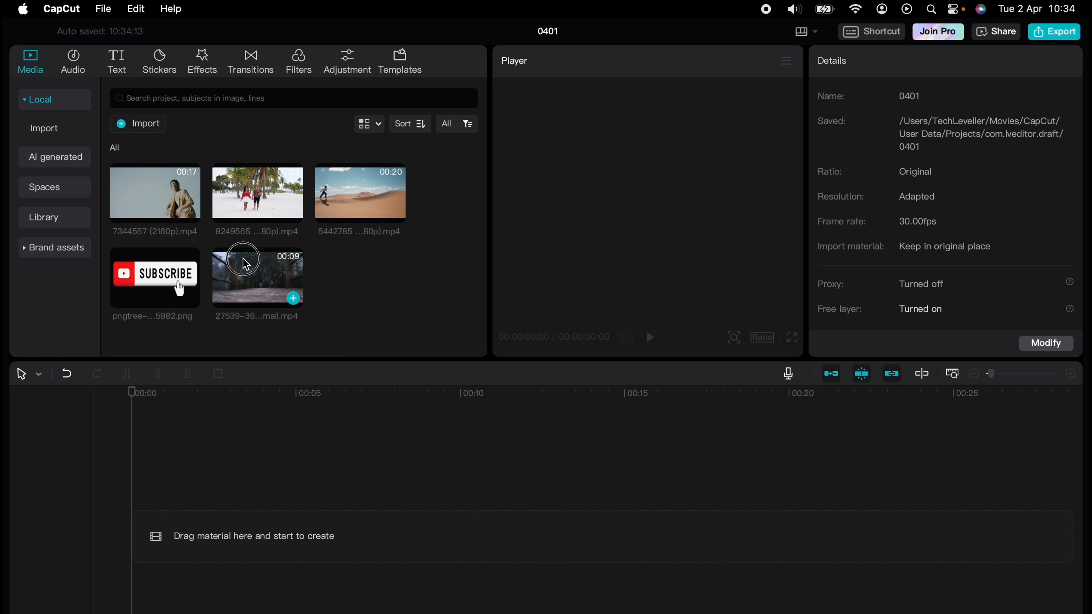
{"action": "left_click_drag", "start_coordinate": [245, 264], "coordinate": [169, 498]}
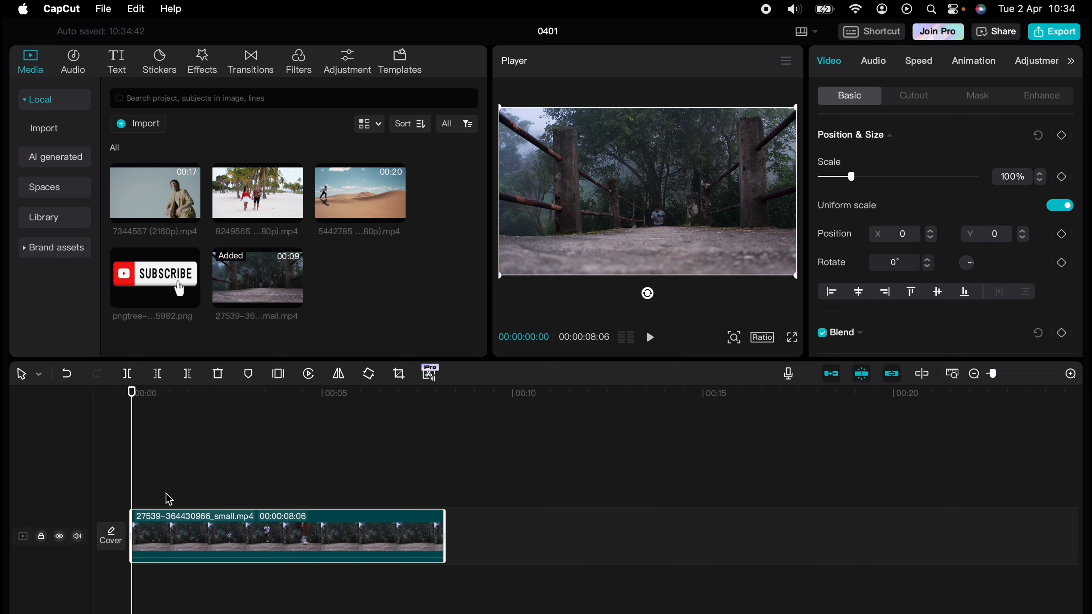
{"action": "key", "text": "space"}
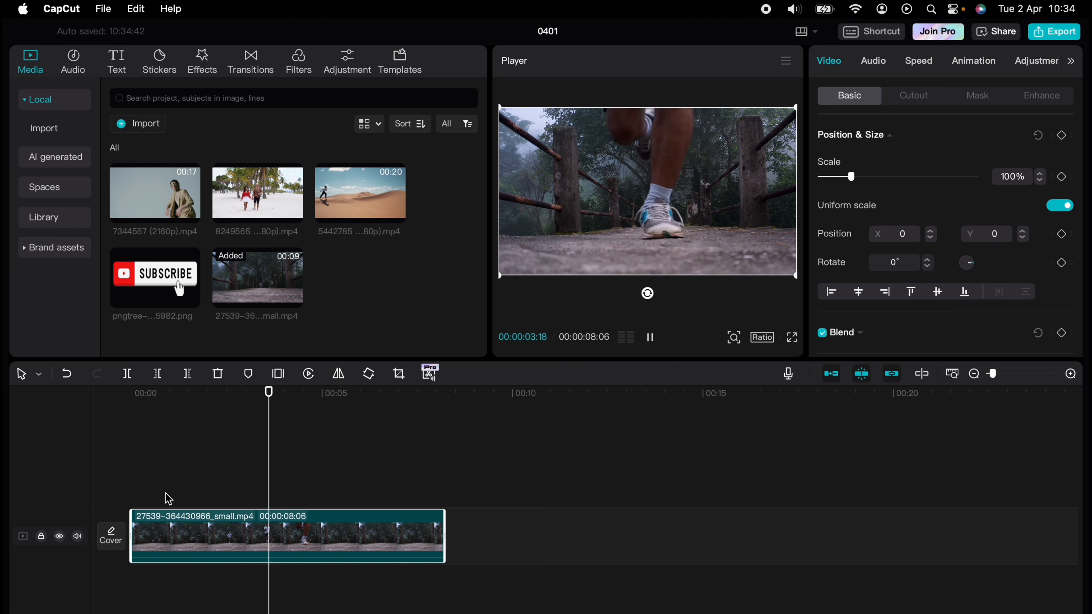
{"action": "key", "text": "space"}
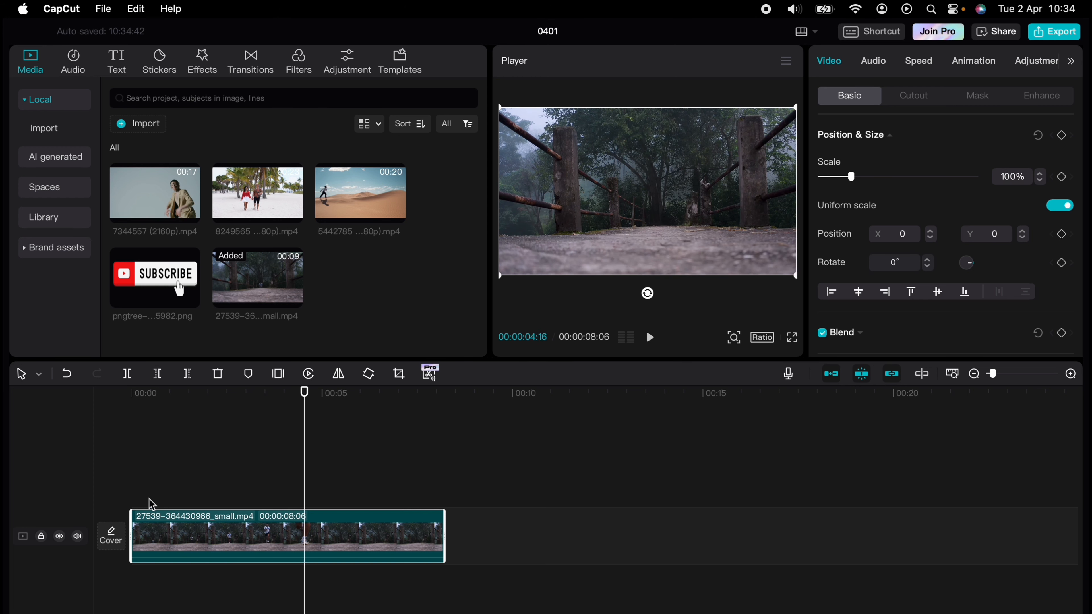
Split the runner clip at 00:00:01:16 and again at 00:00:02:24 to isolate a middle segment
{"action": "left_click_drag", "start_coordinate": [151, 503], "coordinate": [190, 478]}
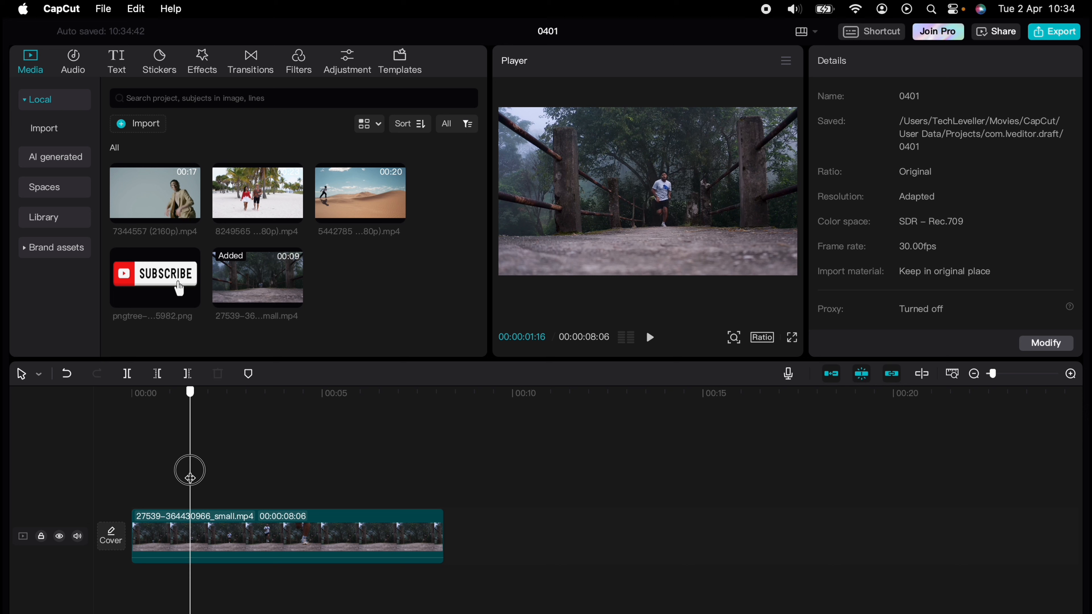
{"action": "left_click", "coordinate": [215, 519]}
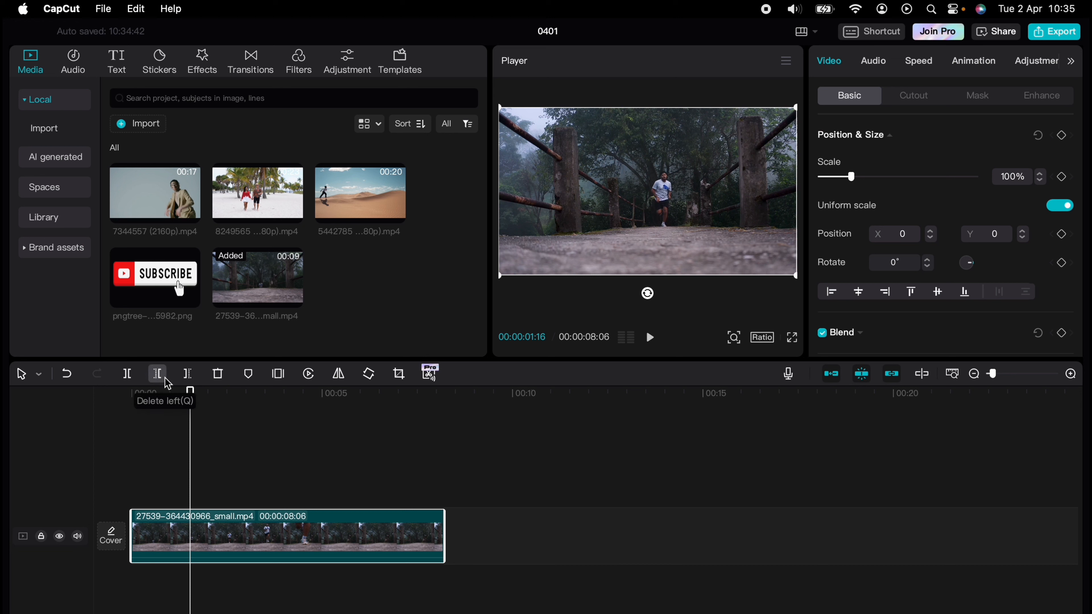
{"action": "left_click", "coordinate": [129, 373]}
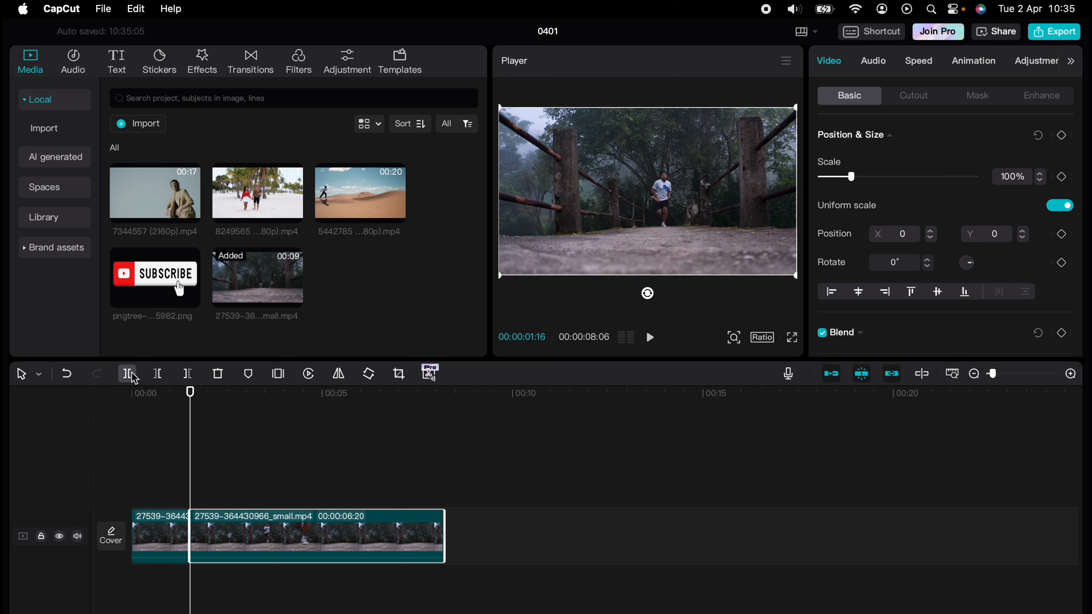
{"action": "left_click_drag", "start_coordinate": [190, 446], "coordinate": [238, 446]}
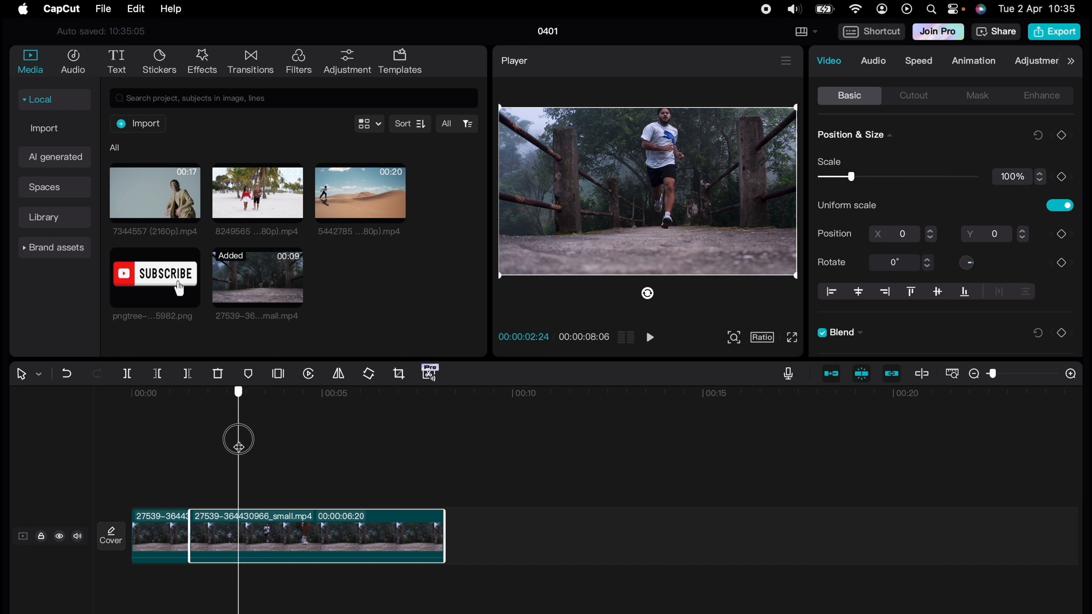
{"action": "left_click", "coordinate": [128, 373]}
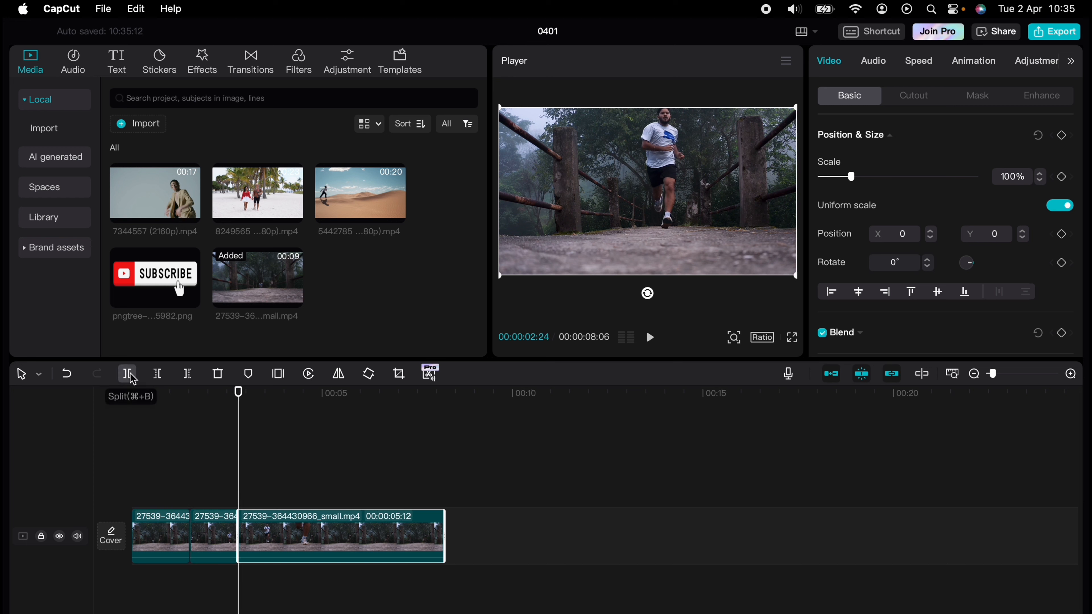
Slow the middle segment of the runner clip to a normal speed of 0.3x
{"action": "left_click", "coordinate": [216, 534]}
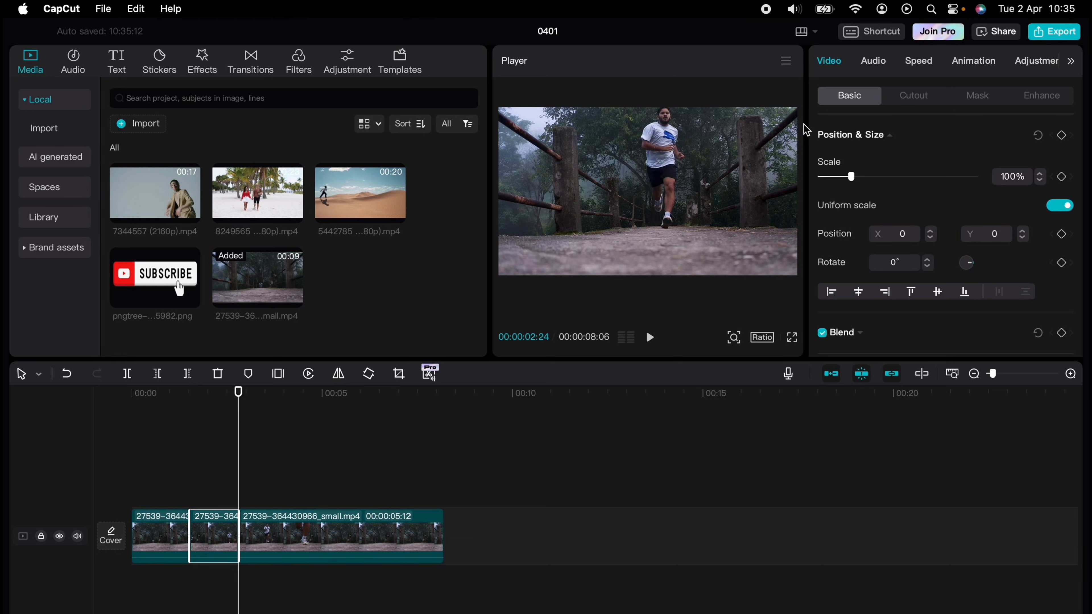
{"action": "left_click", "coordinate": [922, 65]}
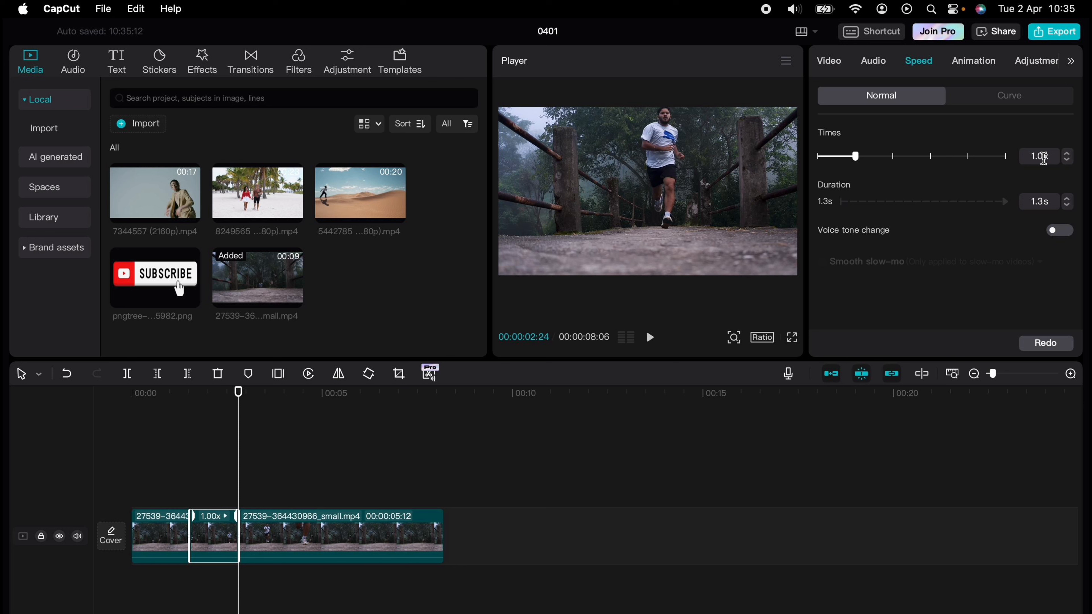
{"action": "left_click", "coordinate": [1067, 162]}
{"action": "left_click", "coordinate": [1067, 162]}
{"action": "left_click", "coordinate": [1068, 162]}
{"action": "left_click", "coordinate": [1068, 161]}
{"action": "left_click", "coordinate": [1068, 162]}
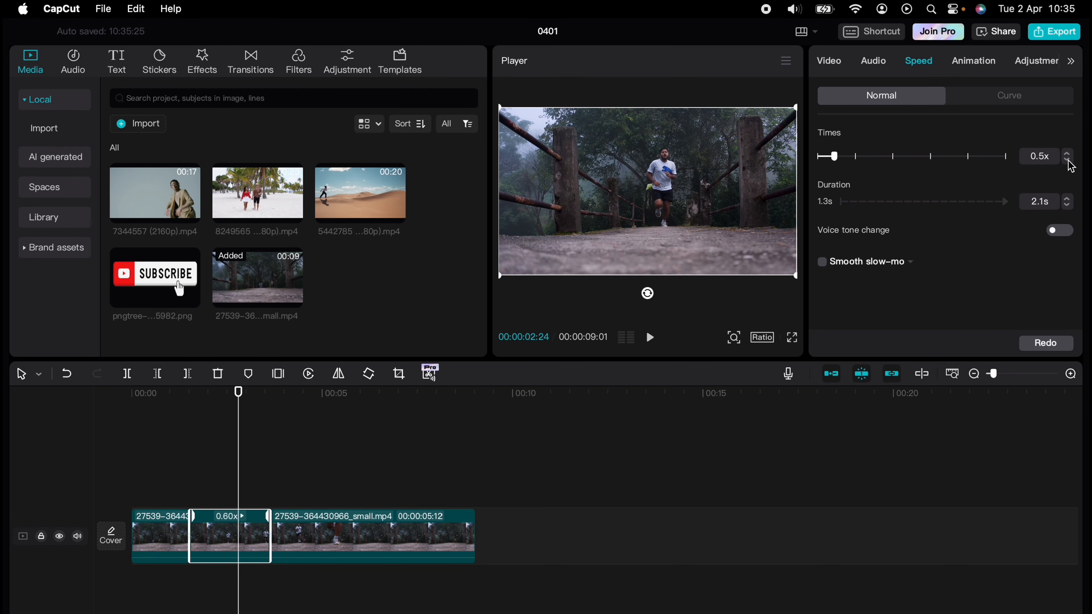
{"action": "left_click", "coordinate": [1068, 162]}
{"action": "left_click", "coordinate": [1068, 161]}
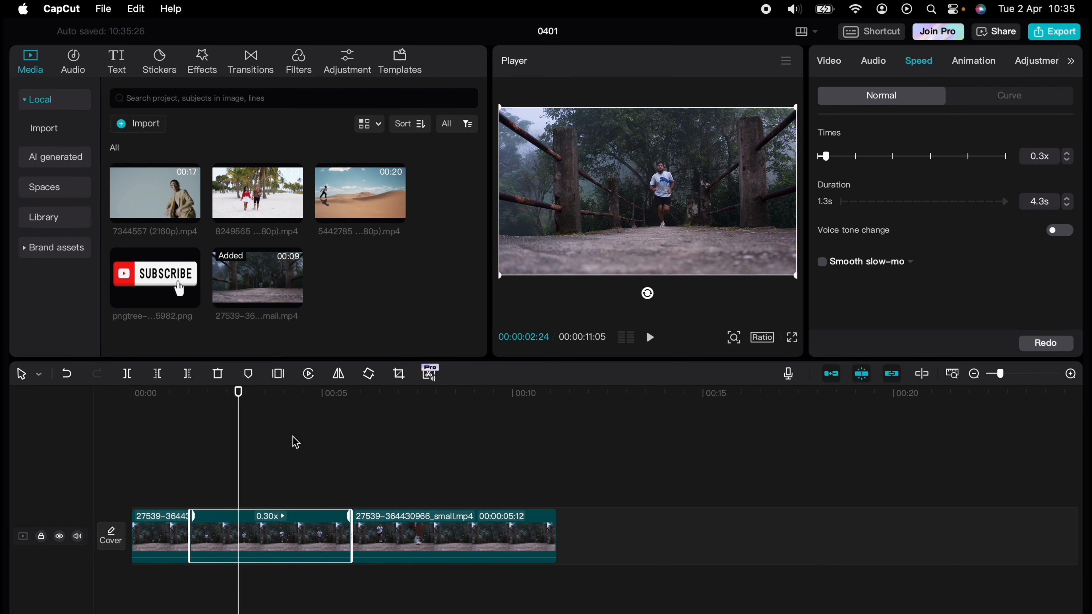
Play the timeline from the start to review the slow-motion segment
{"action": "left_click", "coordinate": [152, 486]}
{"action": "left_click_drag", "start_coordinate": [151, 488], "coordinate": [131, 488]}
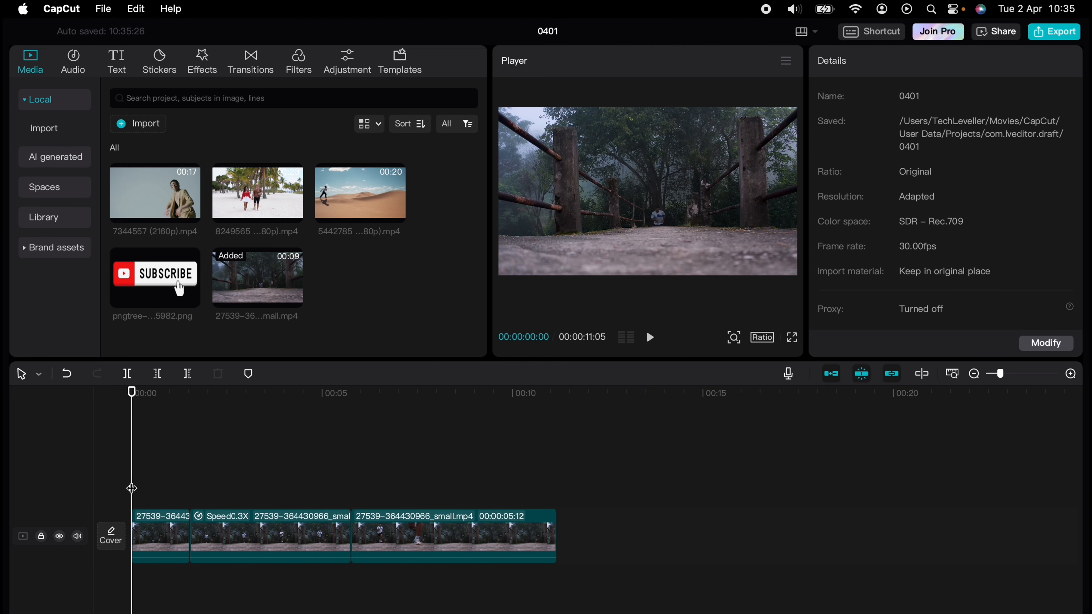
{"action": "key", "text": "space"}
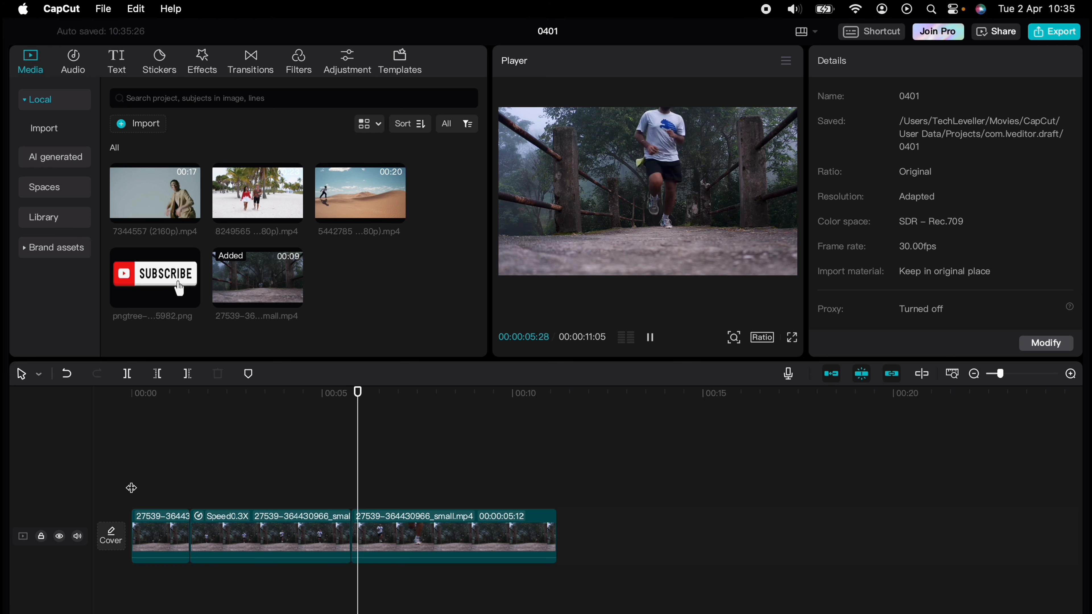
{"action": "key", "text": "space"}
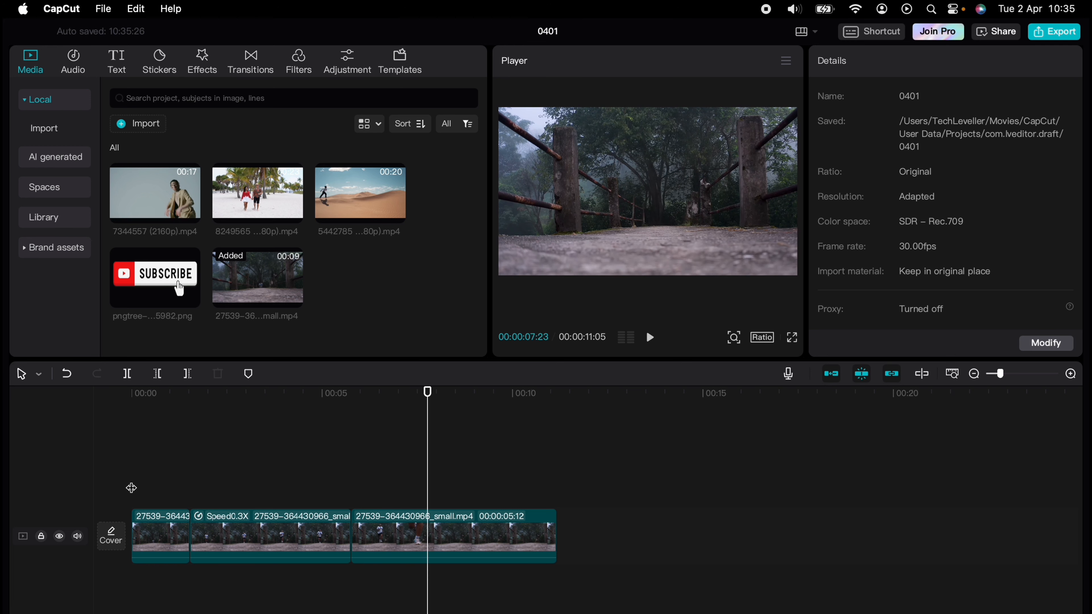
Set the normal speed of the runner clip's middle segment to 0.5x
{"action": "left_click", "coordinate": [307, 485]}
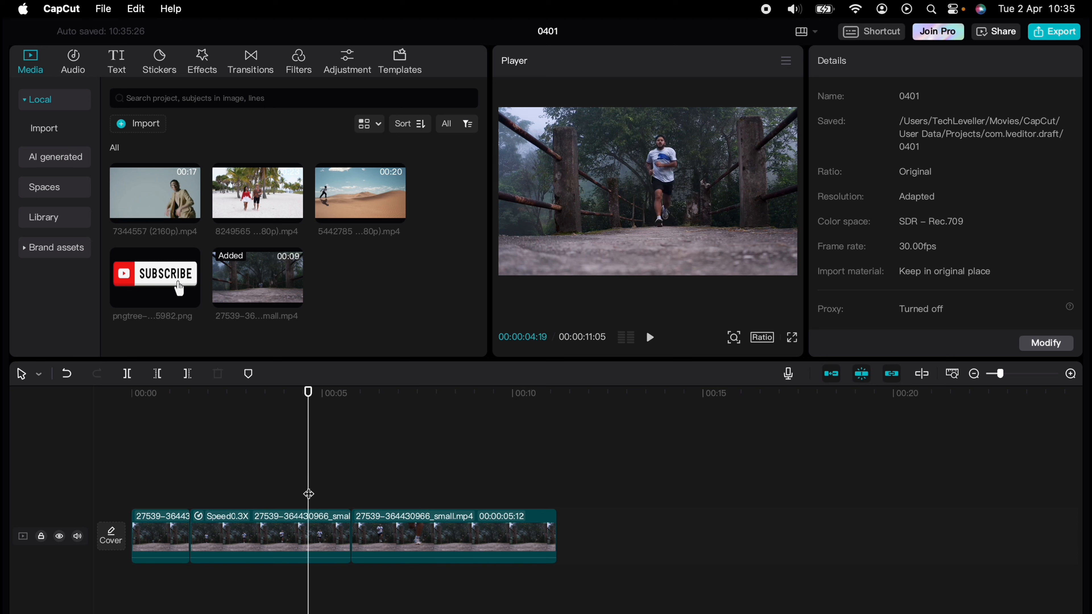
{"action": "left_click", "coordinate": [317, 531]}
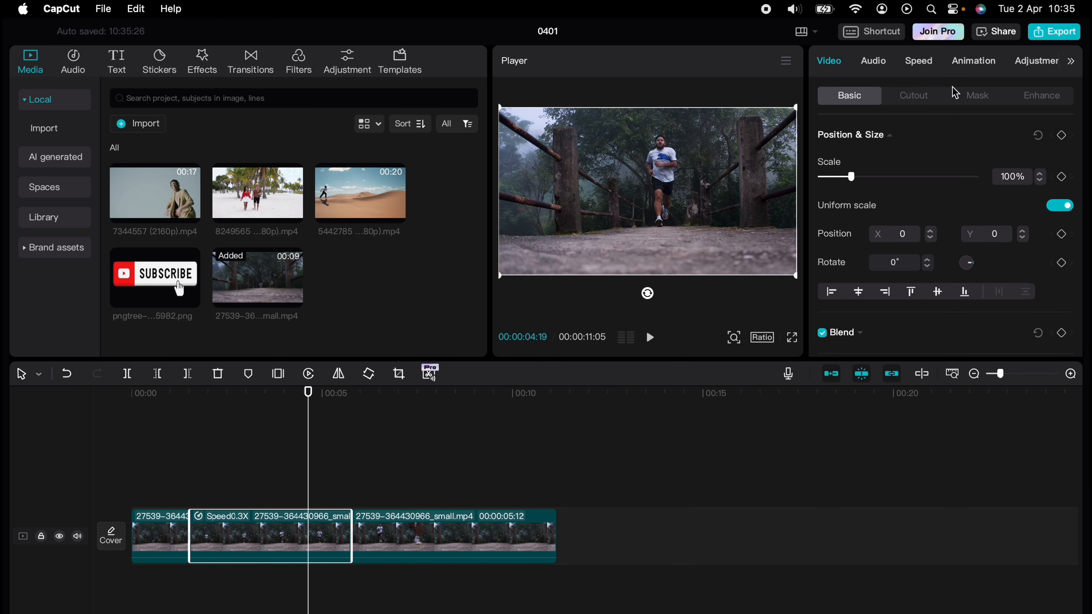
{"action": "left_click", "coordinate": [918, 61]}
{"action": "left_click", "coordinate": [1068, 154]}
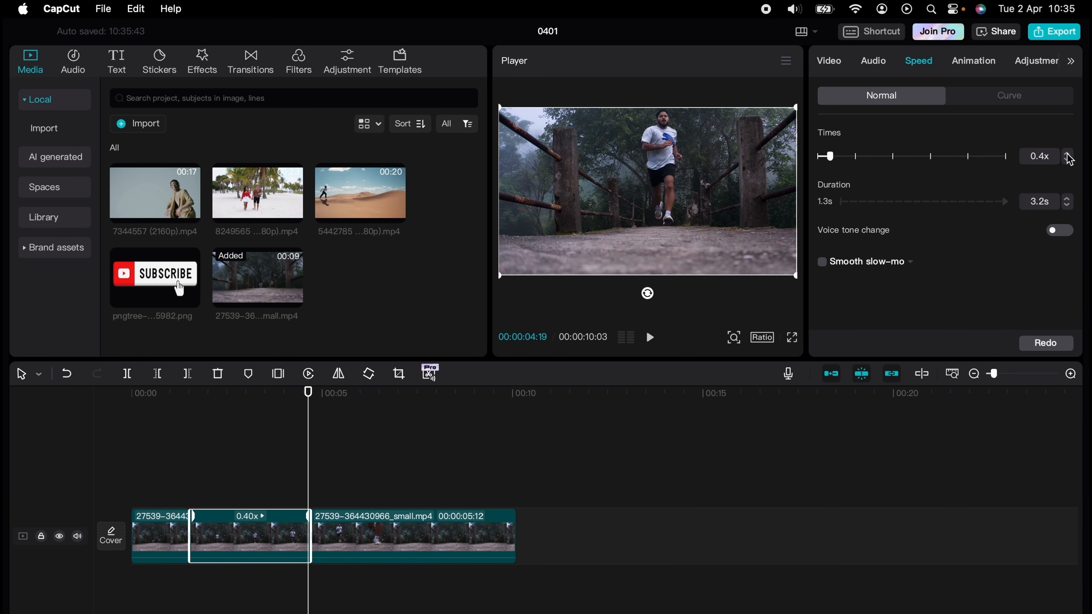
{"action": "left_click", "coordinate": [1069, 155]}
Play the timeline from before the middle segment to review its new speed
{"action": "left_click", "coordinate": [157, 471]}
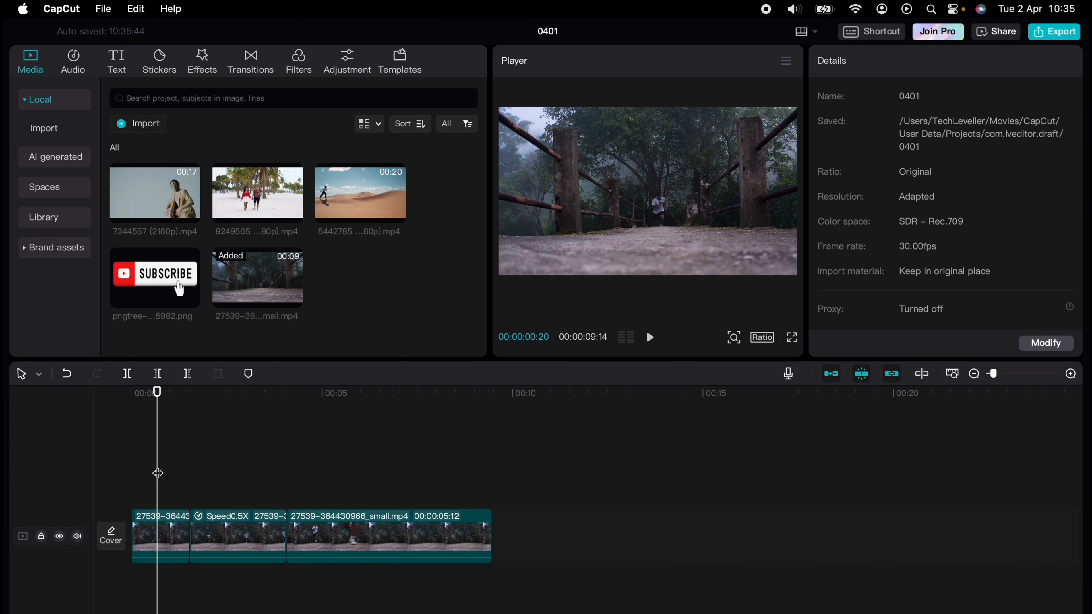
{"action": "key", "text": "space"}
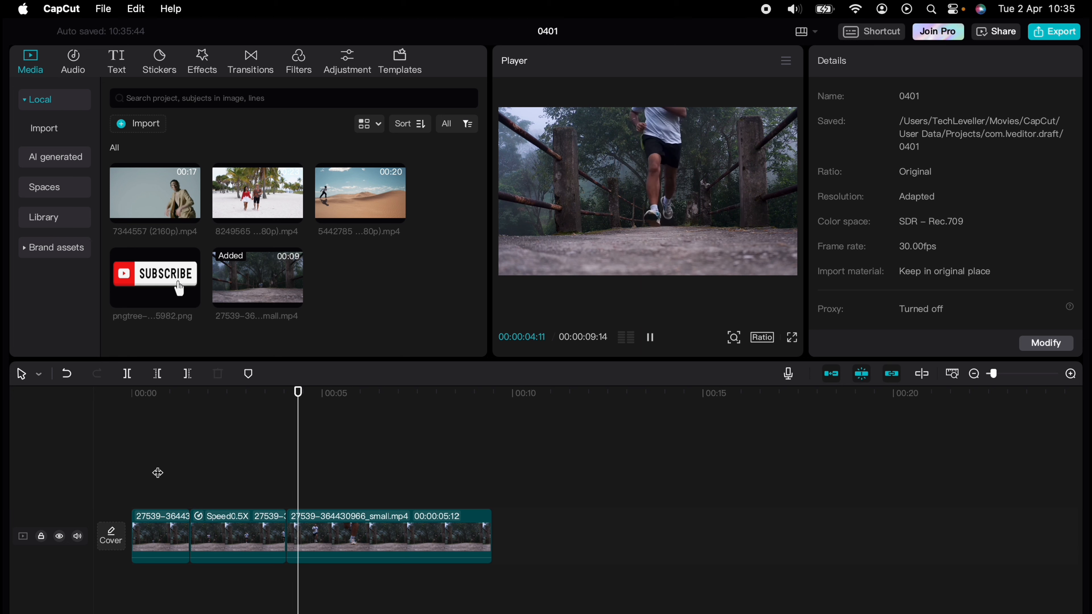
{"action": "key", "text": "space"}
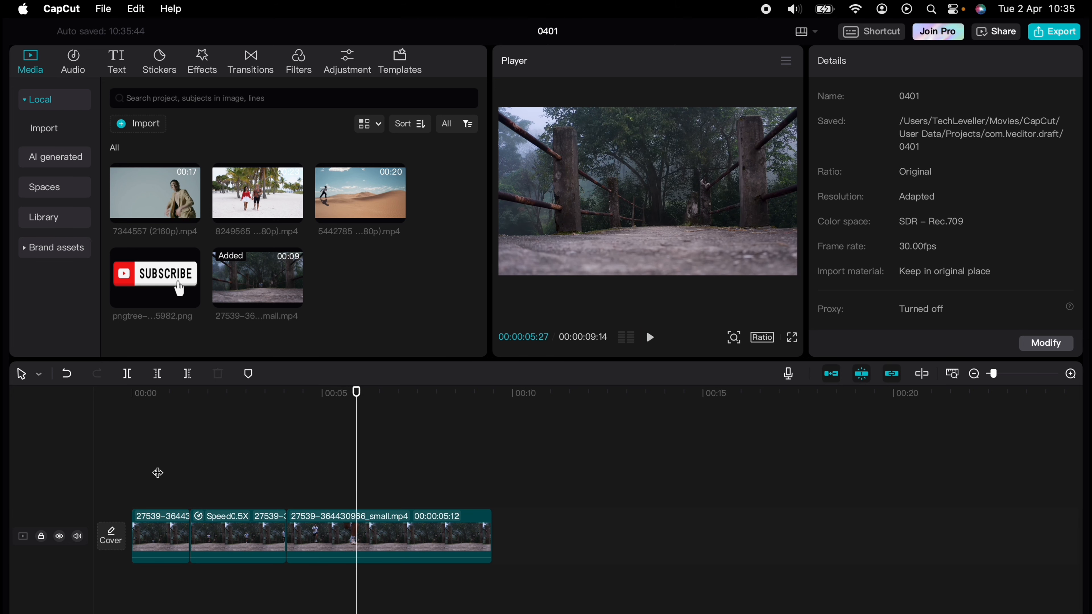
Undo the runner clip's splits and speed changes, and apply the Bullet speed curve to the whole clip
{"action": "key", "text": "super+z"}
{"action": "left_click", "coordinate": [134, 439]}
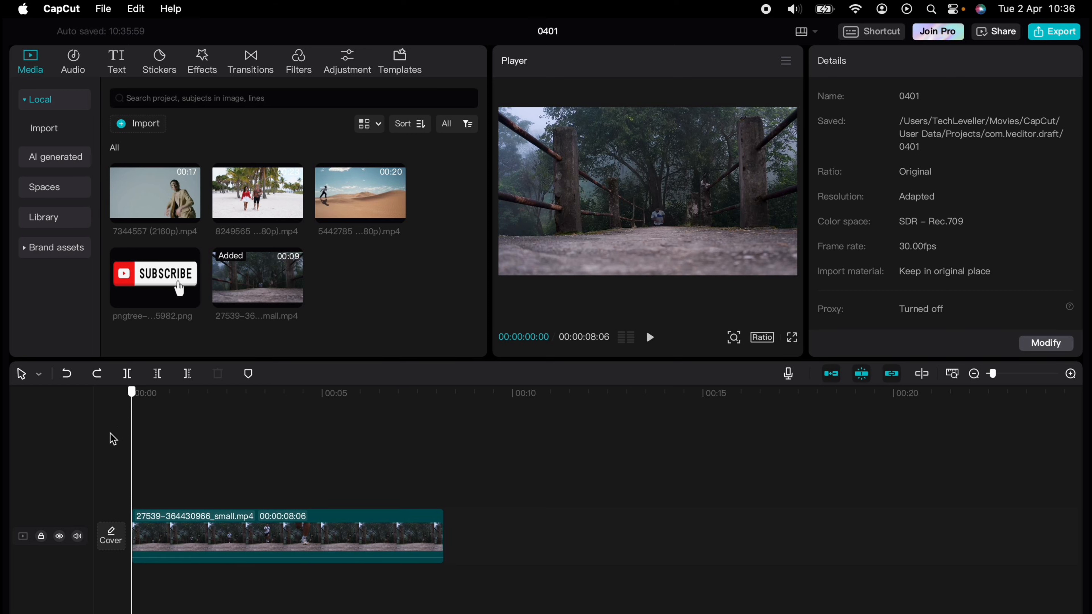
{"action": "left_click", "coordinate": [230, 516]}
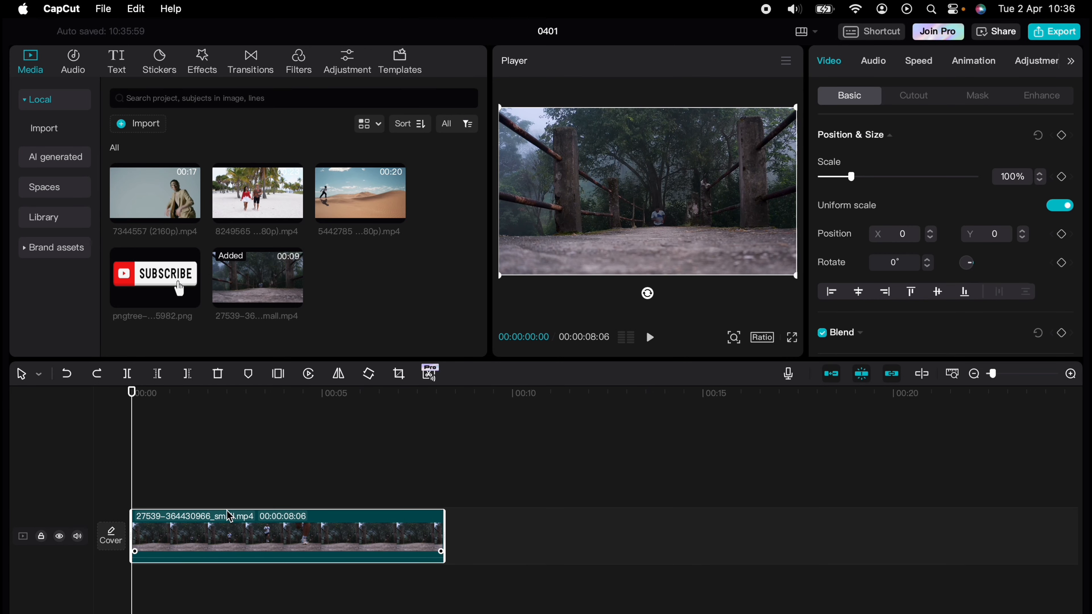
{"action": "left_click", "coordinate": [929, 61]}
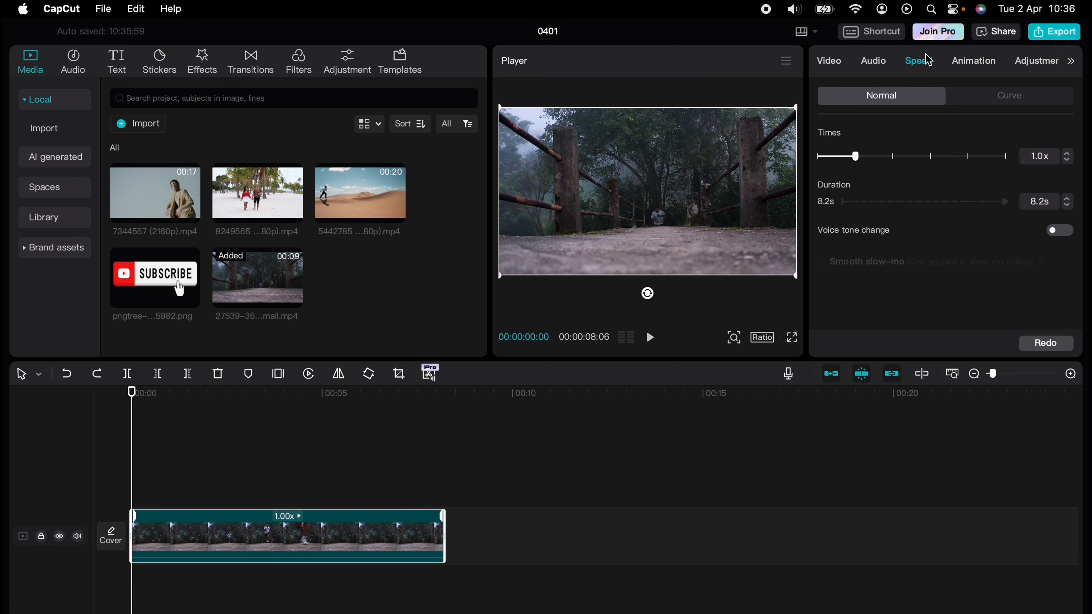
{"action": "left_click", "coordinate": [978, 101]}
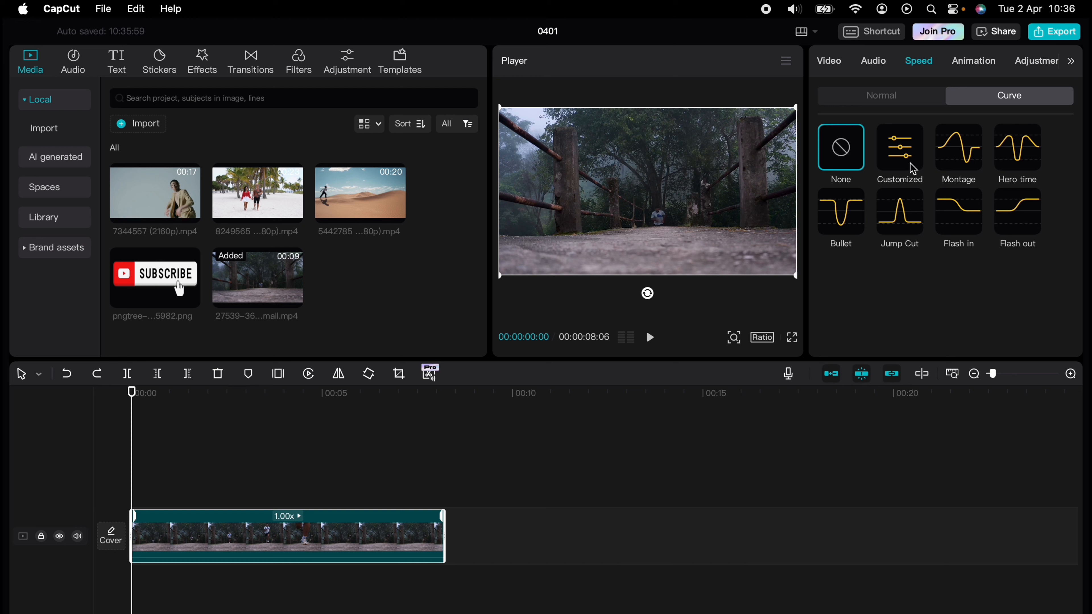
{"action": "left_click", "coordinate": [911, 168]}
{"action": "scroll", "coordinate": [907, 176], "scroll_direction": "down", "scroll_amount": 2}
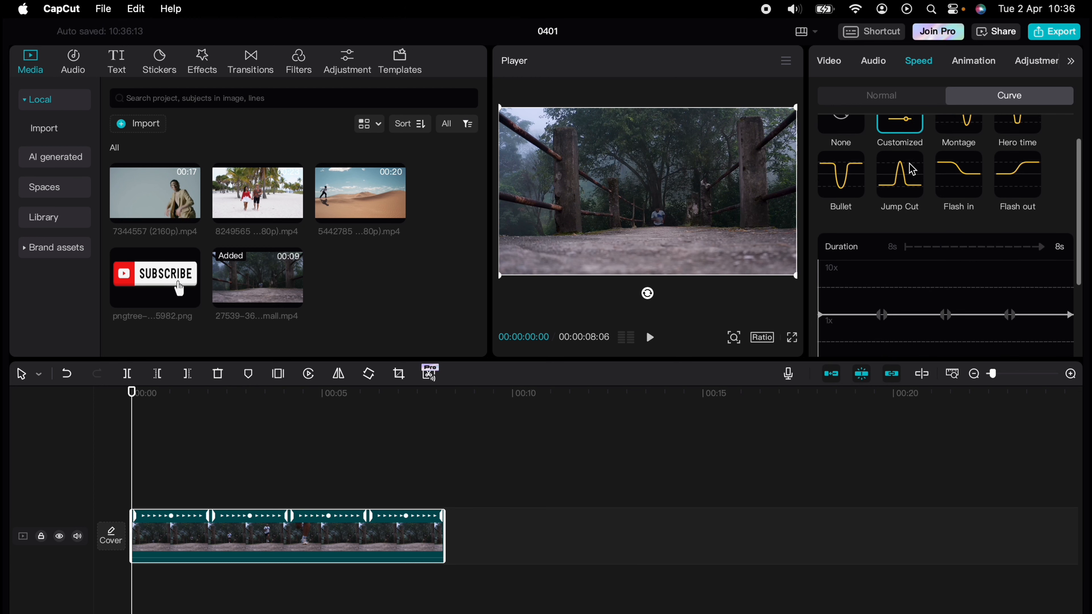
{"action": "left_click", "coordinate": [856, 200]}
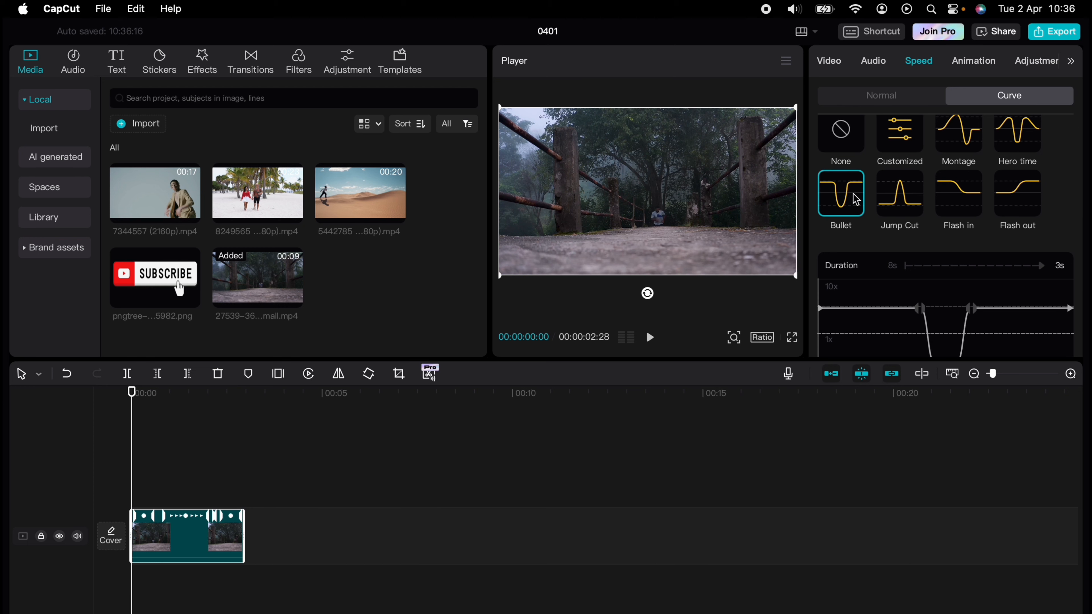
Examine the Bullet curve graph and play the clip from the start to see its effect
{"action": "scroll", "coordinate": [868, 252], "scroll_direction": "down", "scroll_amount": 2}
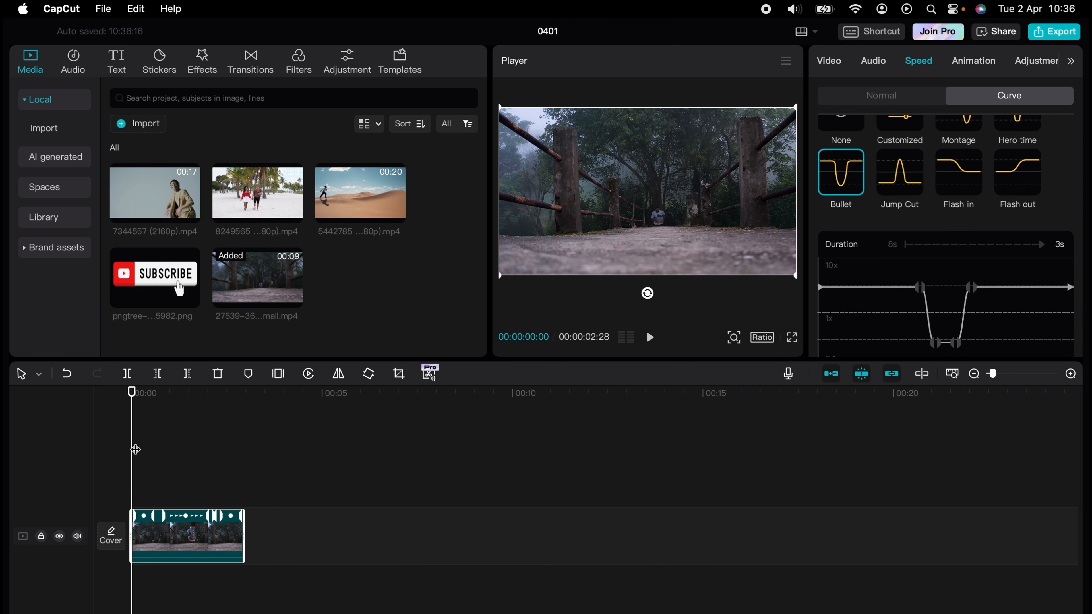
{"action": "key", "text": "space"}
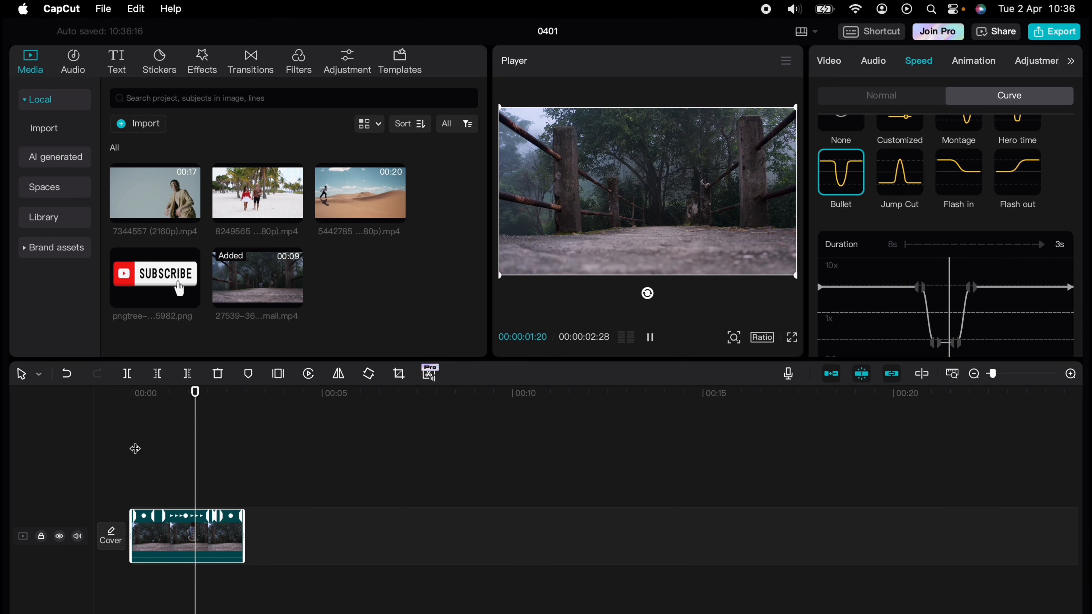
{"action": "key", "text": "space"}
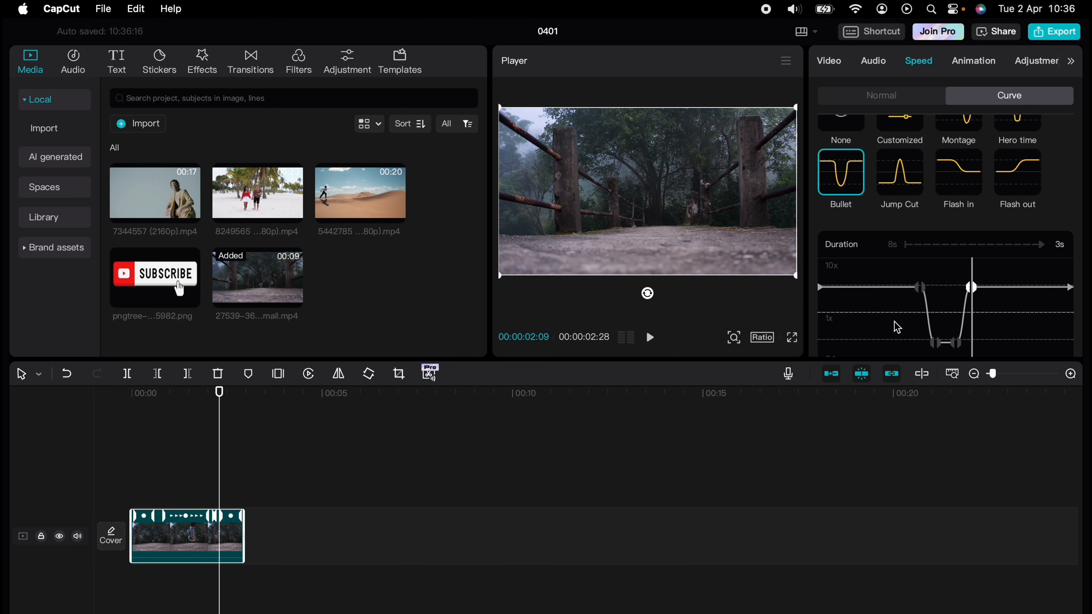
Reshape the Bullet curve by shifting its four points earlier, with a wider slow section starting near the beginning of the clip
{"action": "left_click_drag", "start_coordinate": [920, 287], "coordinate": [849, 287]}
{"action": "left_click", "coordinate": [935, 343]}
{"action": "left_click_drag", "start_coordinate": [934, 342], "coordinate": [885, 344]}
{"action": "scroll", "coordinate": [886, 347], "scroll_direction": "down", "scroll_amount": 3}
{"action": "left_click_drag", "start_coordinate": [849, 246], "coordinate": [840, 246]}
{"action": "left_click_drag", "start_coordinate": [885, 302], "coordinate": [861, 302]}
{"action": "left_click", "coordinate": [955, 302]}
{"action": "left_click_drag", "start_coordinate": [955, 302], "coordinate": [907, 302]}
{"action": "left_click_drag", "start_coordinate": [970, 245], "coordinate": [949, 246]}
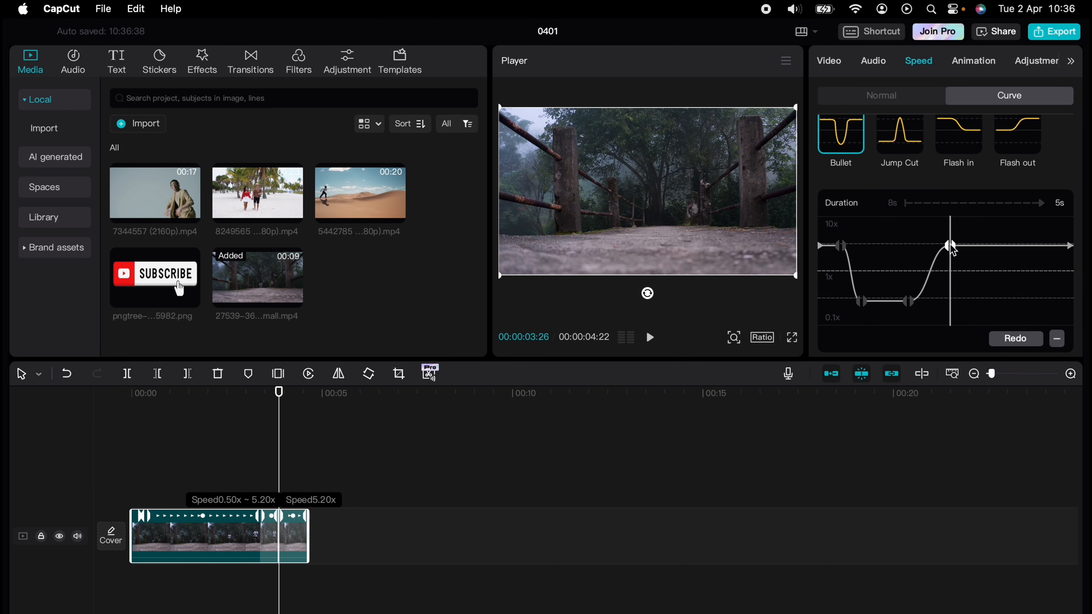
Play the runner clip from the start to review the reshaped speed curve
{"action": "left_click", "coordinate": [142, 469]}
{"action": "left_click", "coordinate": [132, 470]}
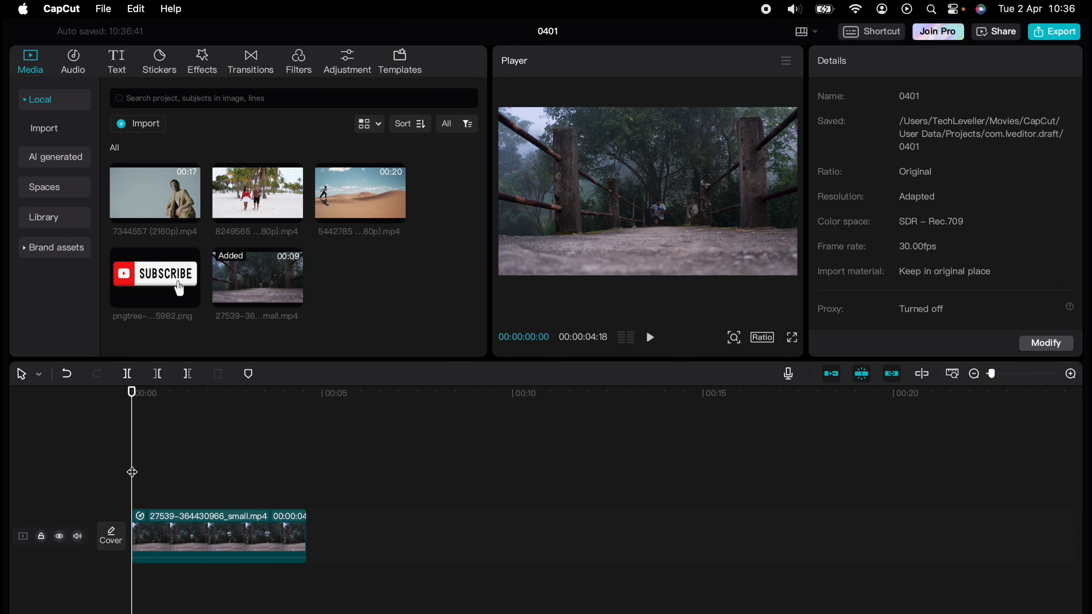
{"action": "key", "text": "space"}
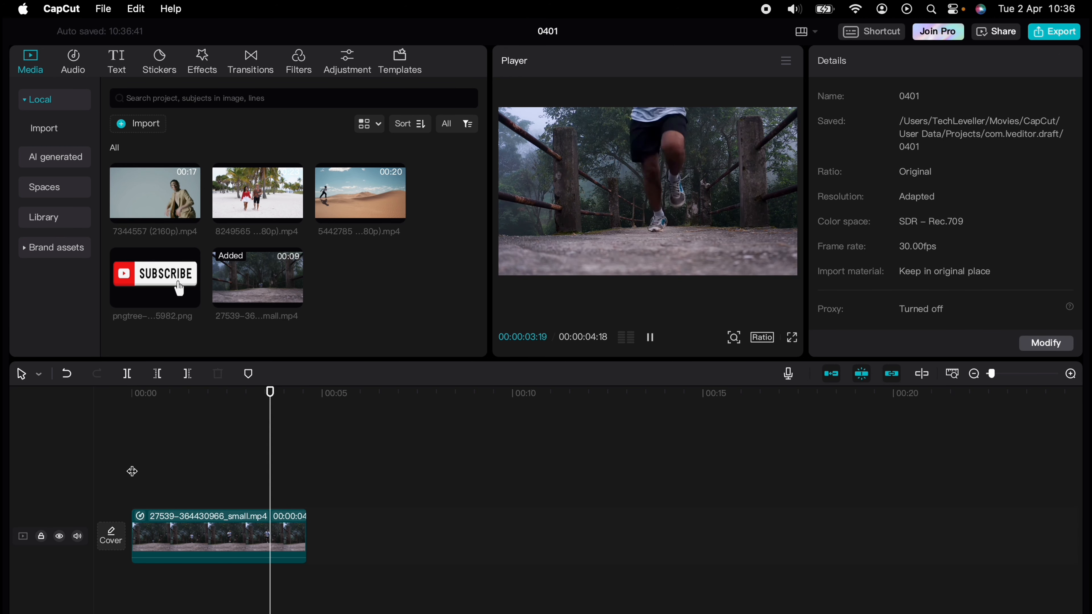
Move the last point of the runner clip's speed curve earlier, just after the end of the slow section
{"action": "left_click", "coordinate": [232, 518]}
{"action": "left_click", "coordinate": [924, 61]}
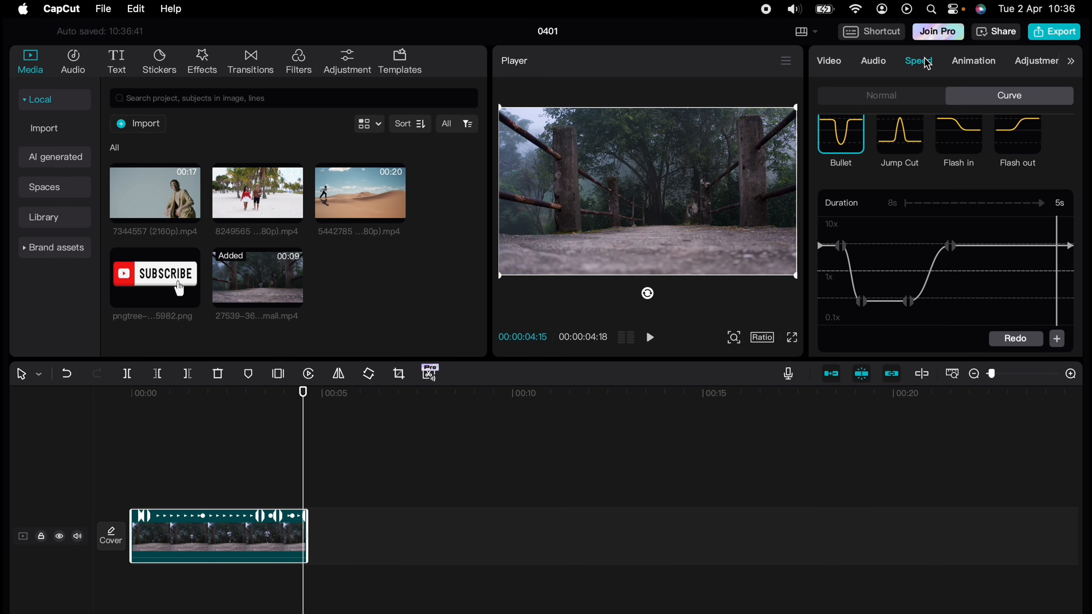
{"action": "left_click_drag", "start_coordinate": [949, 247], "coordinate": [918, 247]}
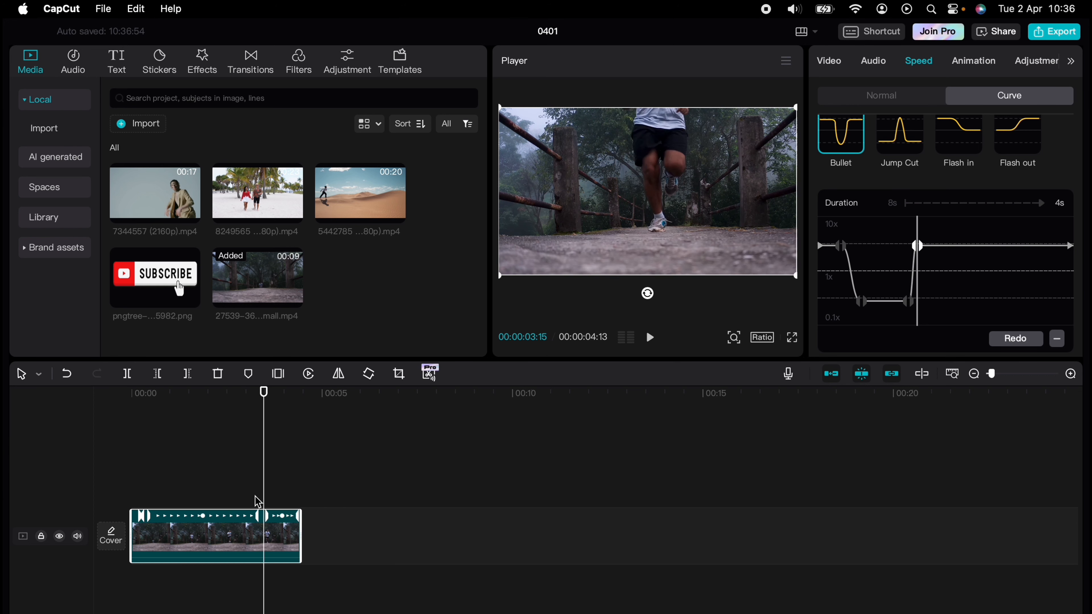
Replay the runner clip from the start to check the steeper speed-up after the slow section
{"action": "left_click", "coordinate": [142, 472]}
{"action": "left_click", "coordinate": [122, 472]}
{"action": "key", "text": "space"}
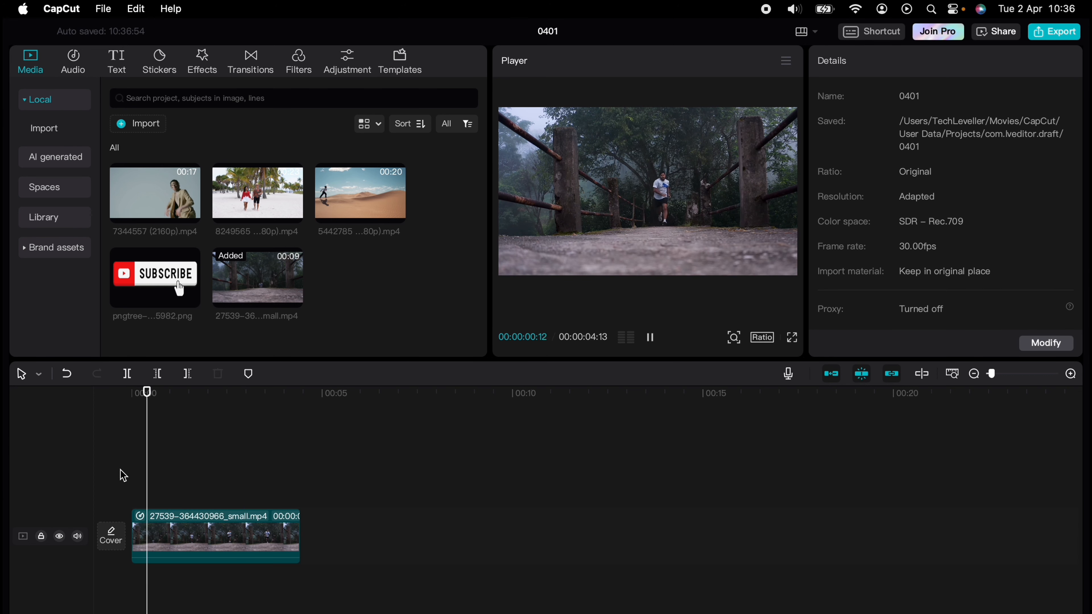
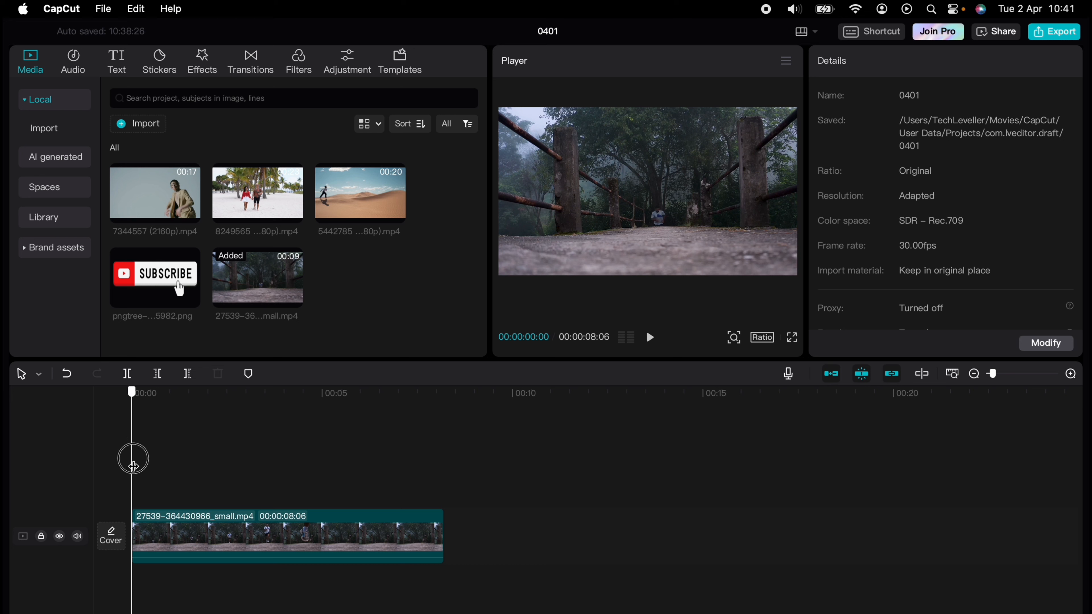
Split the full-length runner clip at 00:00:03:05
{"action": "left_click_drag", "start_coordinate": [134, 458], "coordinate": [252, 455]}
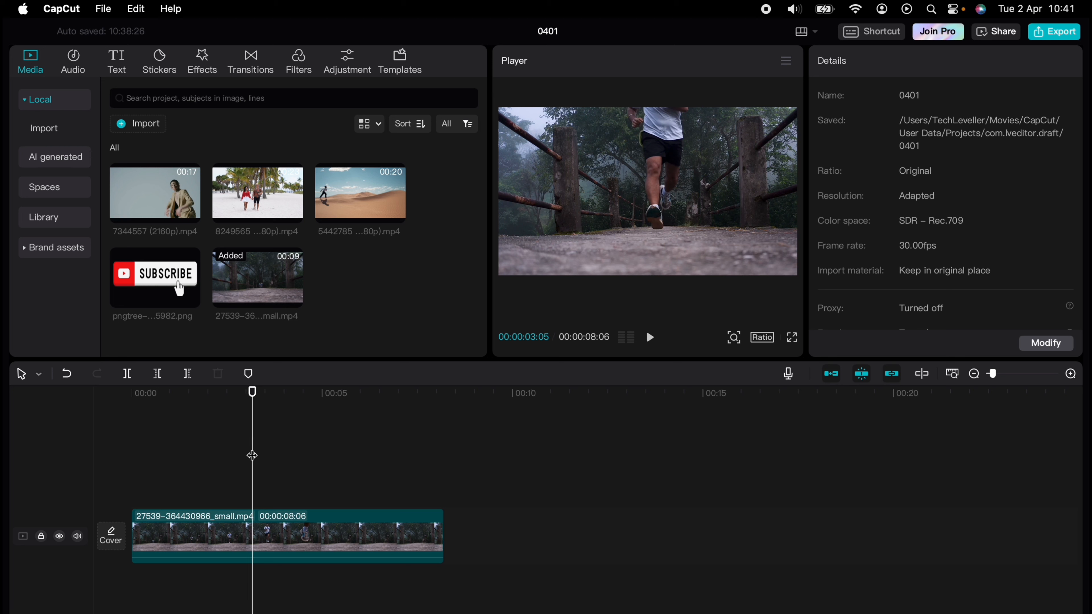
{"action": "left_click", "coordinate": [253, 530]}
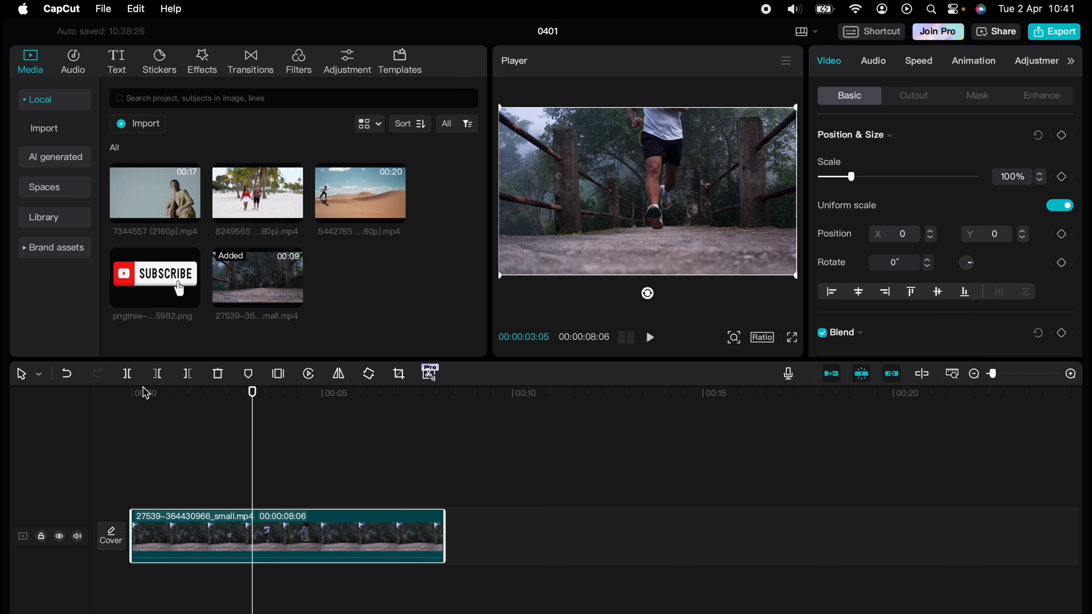
{"action": "left_click", "coordinate": [127, 373]}
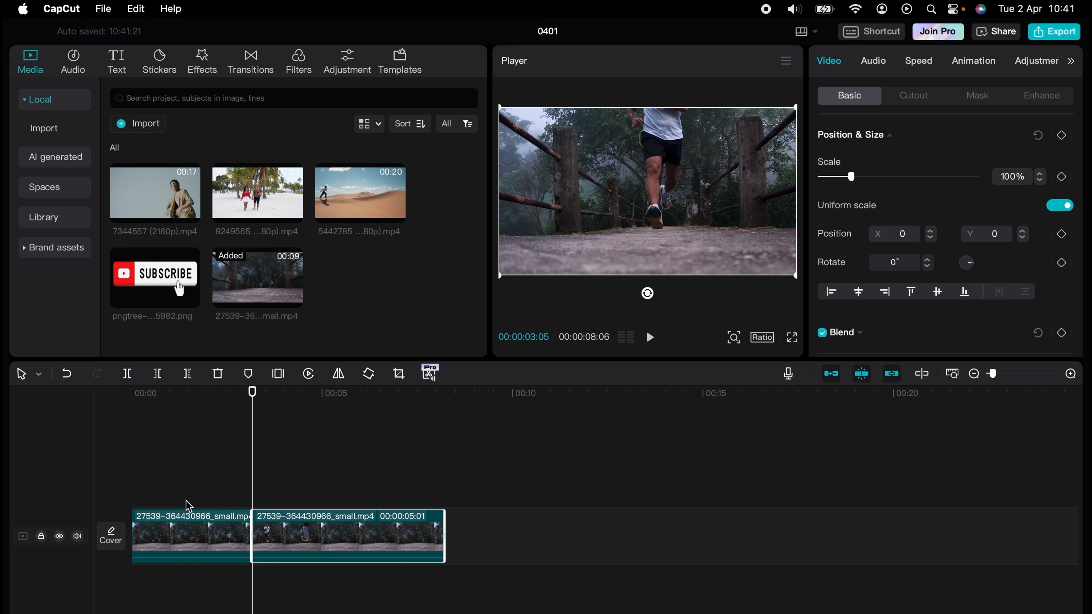
Set the normal speed of the runner clip's first segment to 2.0x
{"action": "left_click", "coordinate": [190, 528]}
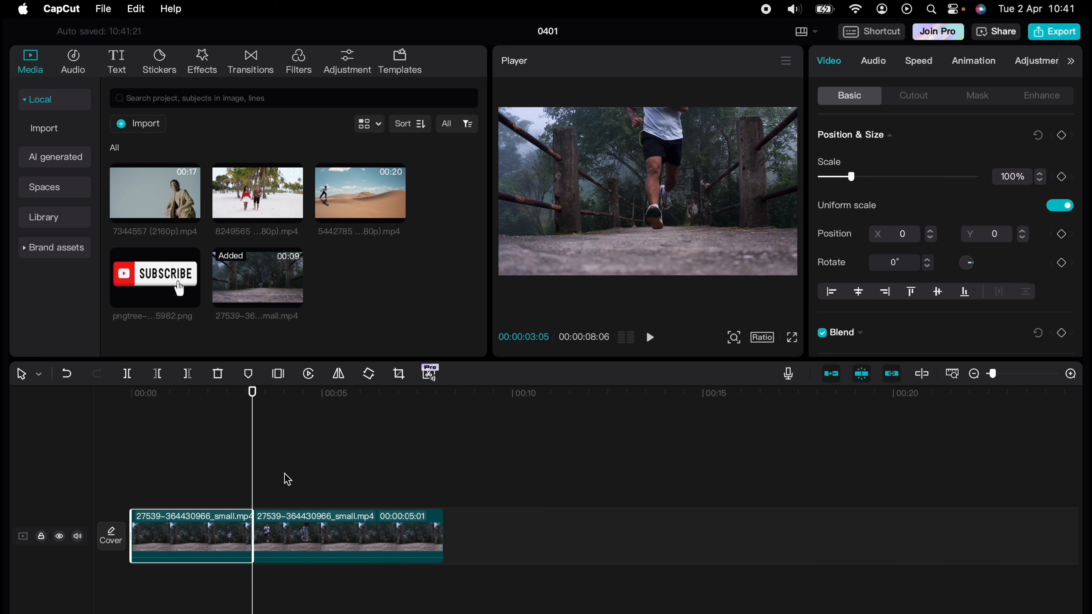
{"action": "left_click", "coordinate": [926, 63]}
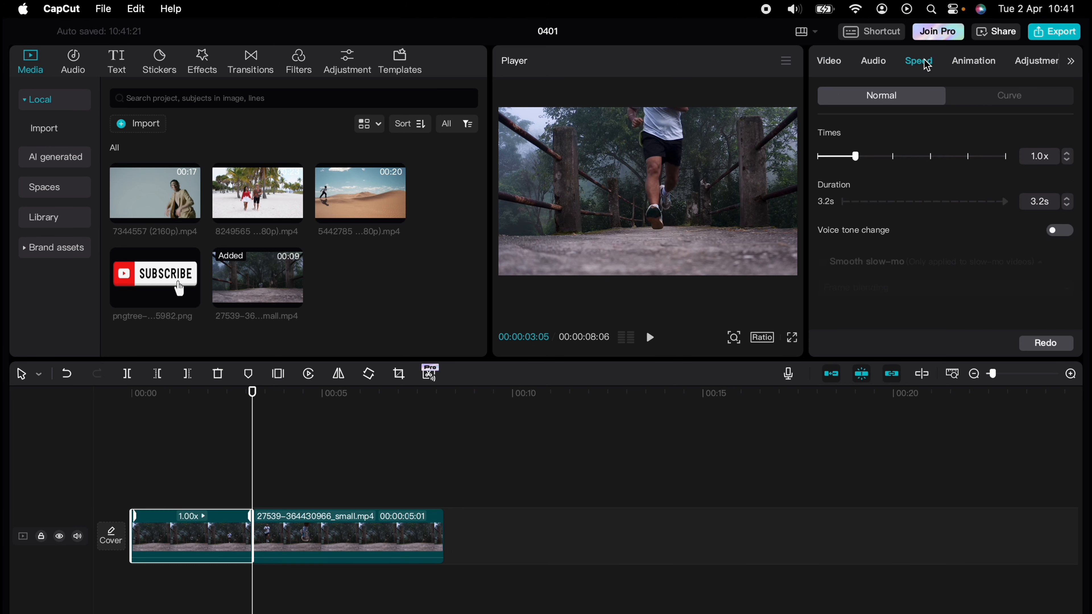
{"action": "left_click", "coordinate": [855, 160]}
{"action": "left_click_drag", "start_coordinate": [926, 156], "coordinate": [838, 163]}
{"action": "left_click_drag", "start_coordinate": [892, 160], "coordinate": [889, 155]}
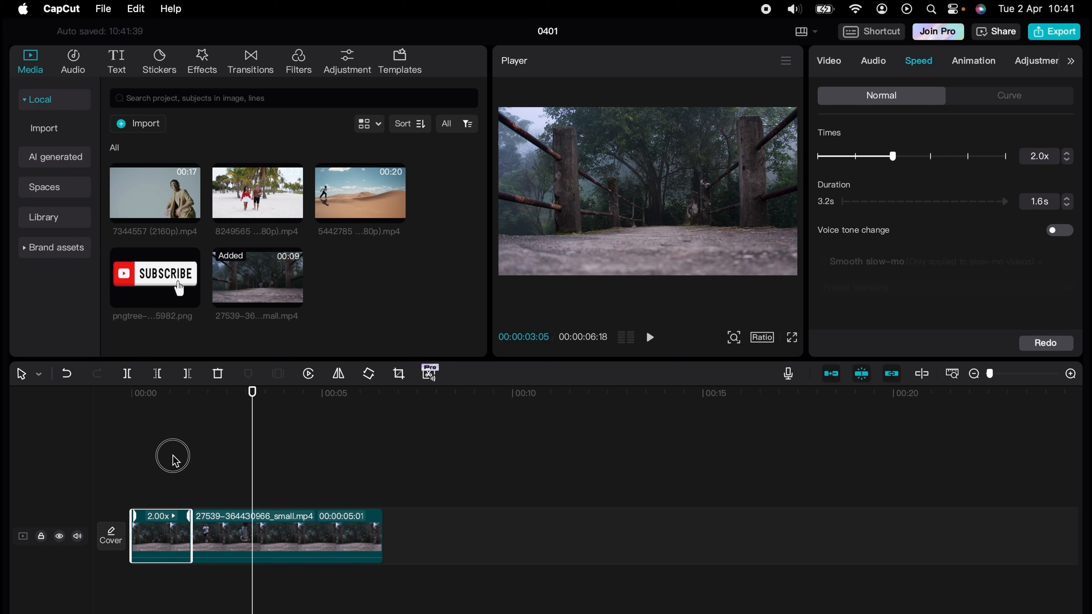
Play the timeline from the start to review the first segment at double speed
{"action": "left_click", "coordinate": [173, 460]}
{"action": "left_click", "coordinate": [118, 458]}
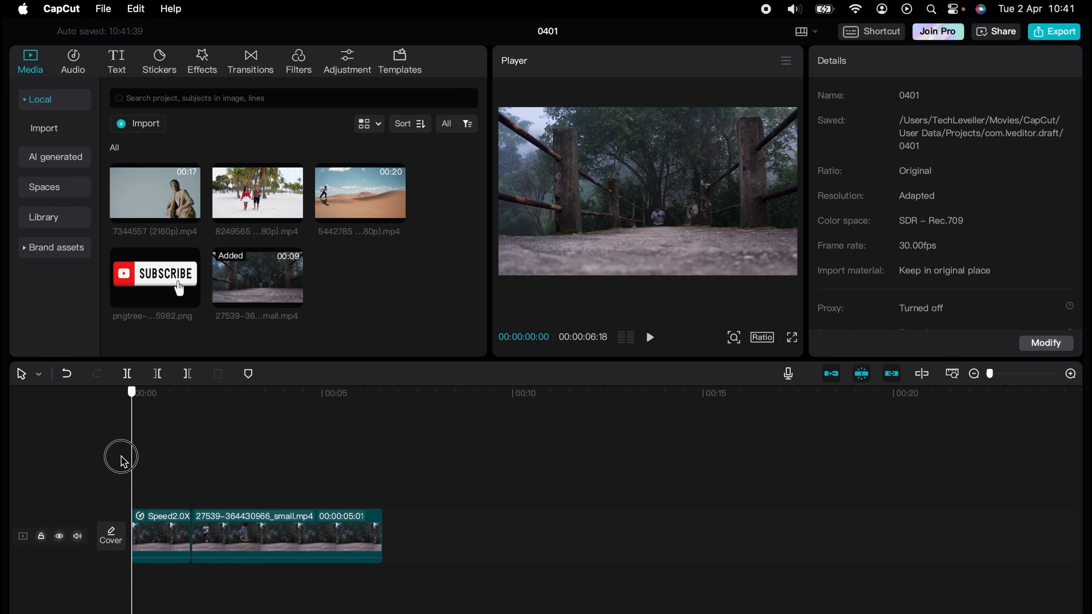
{"action": "key", "text": "space"}
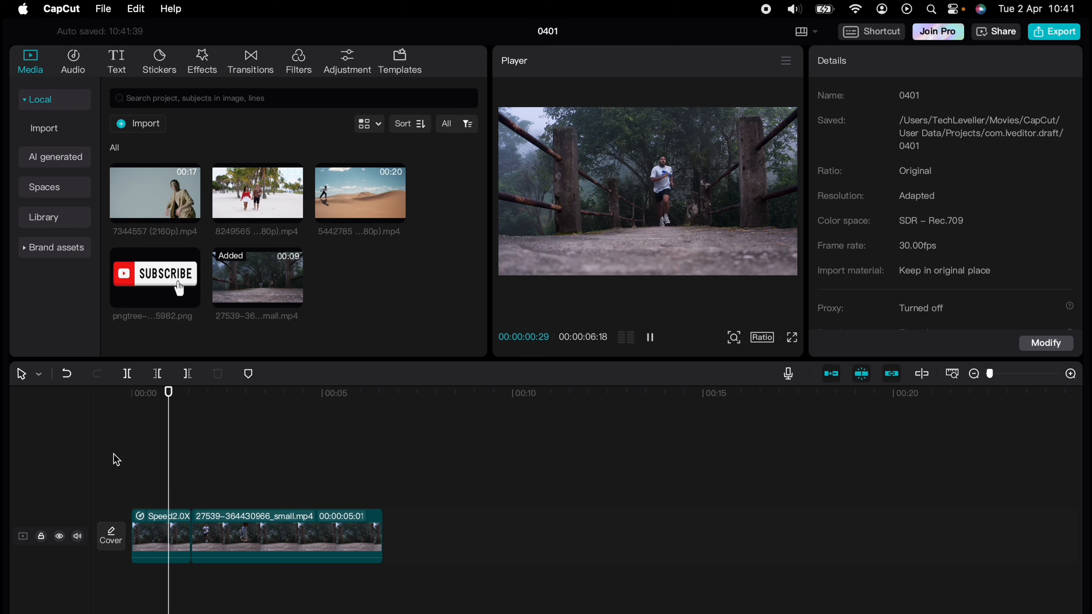
{"action": "key", "text": "space"}
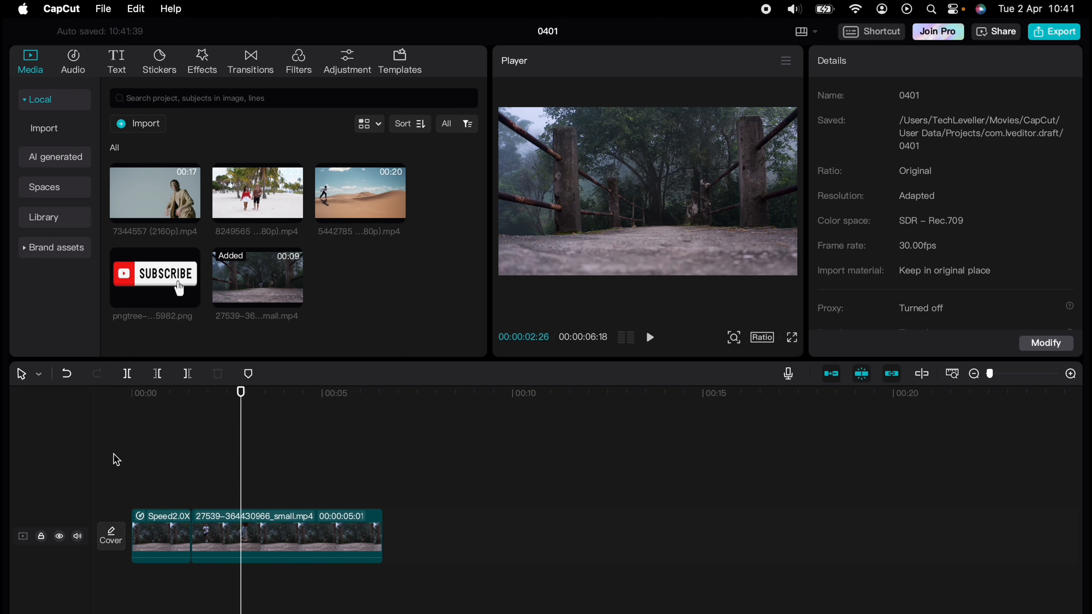
Speed up the first segment of the runner clip to 5.0x
{"action": "left_click", "coordinate": [159, 530]}
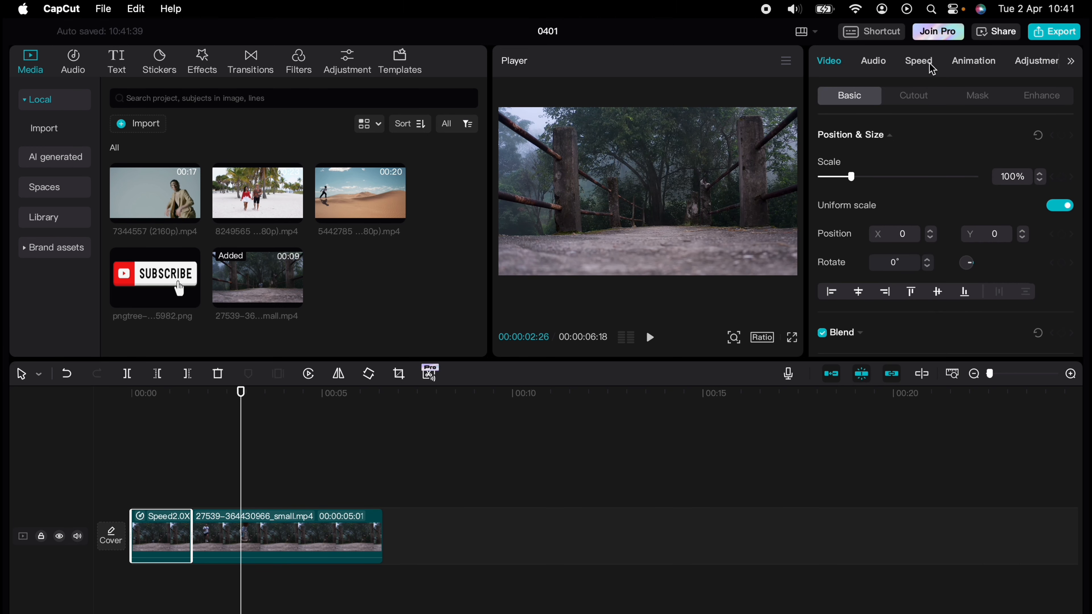
{"action": "left_click", "coordinate": [918, 61]}
{"action": "left_click", "coordinate": [932, 157]}
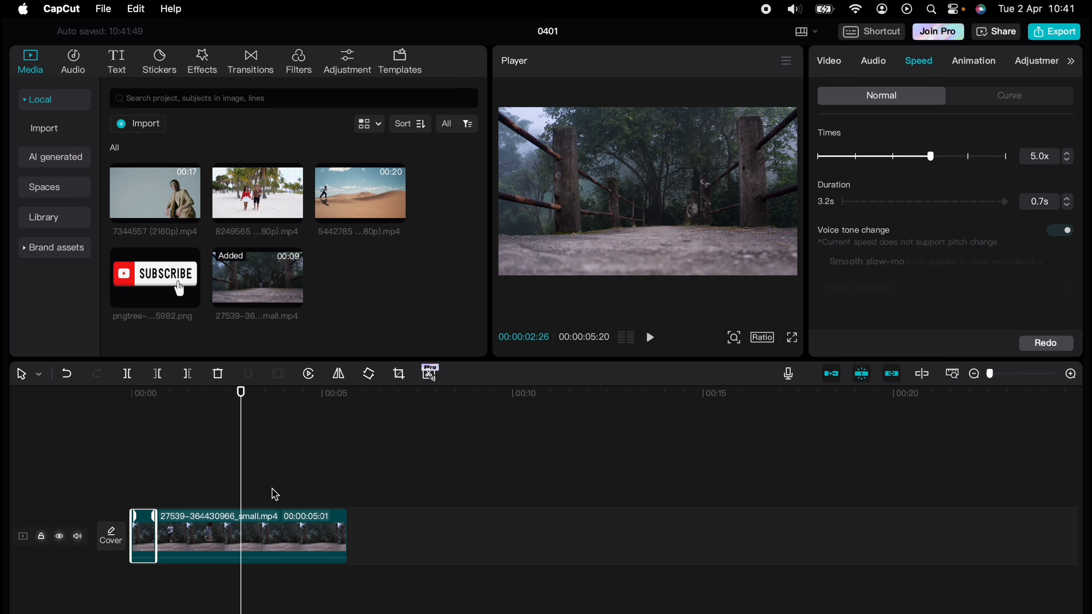
Play the timeline from the start to review the first segment at 5.0x
{"action": "left_click", "coordinate": [121, 491]}
{"action": "key", "text": "space"}
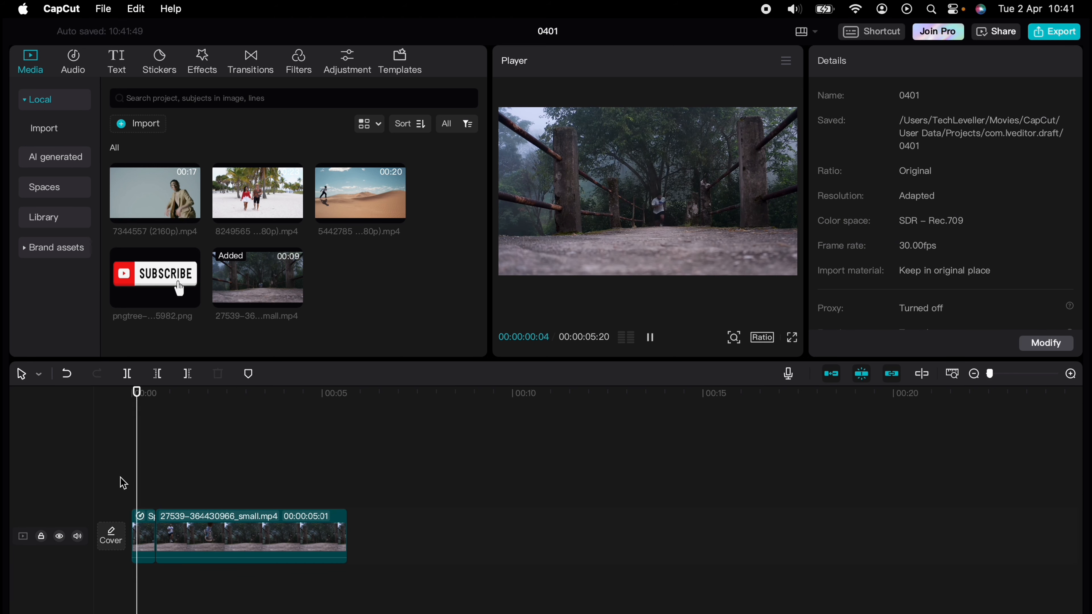
{"action": "key", "text": "space"}
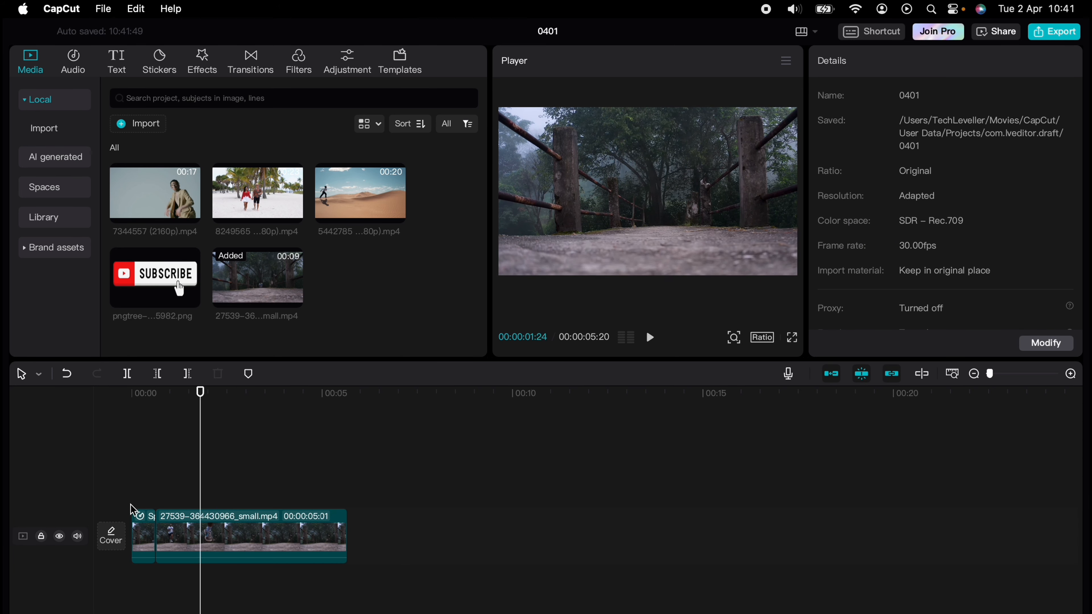
Set the normal speed of the runner clip's first segment to 1.8x and play the timeline to review it
{"action": "left_click", "coordinate": [145, 537]}
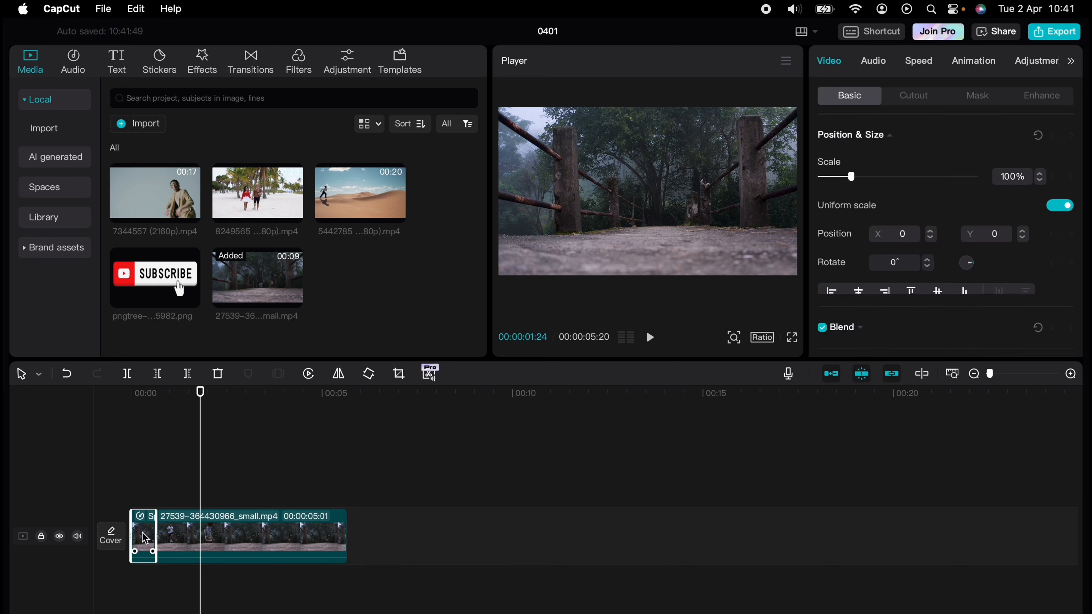
{"action": "left_click", "coordinate": [919, 65]}
{"action": "left_click_drag", "start_coordinate": [928, 158], "coordinate": [884, 158]}
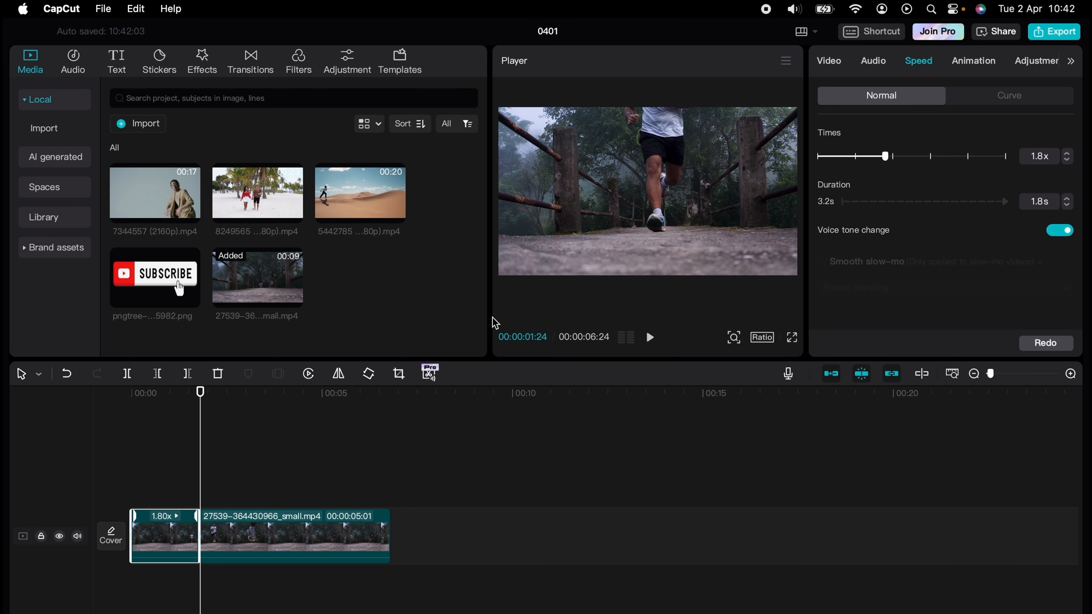
{"action": "left_click", "coordinate": [142, 478]}
{"action": "key", "text": "space"}
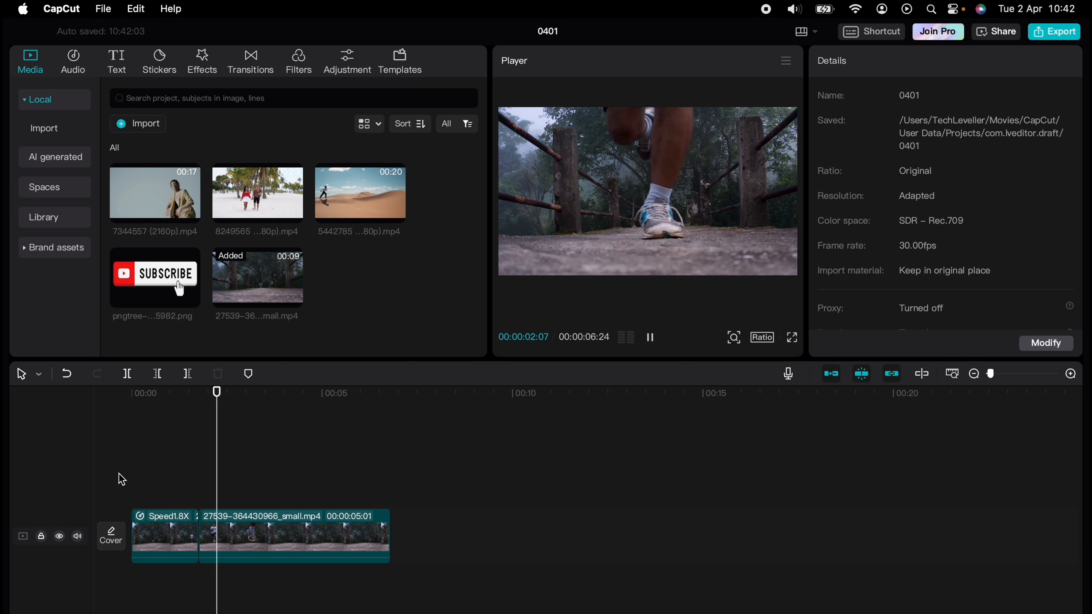
{"action": "key", "text": "space"}
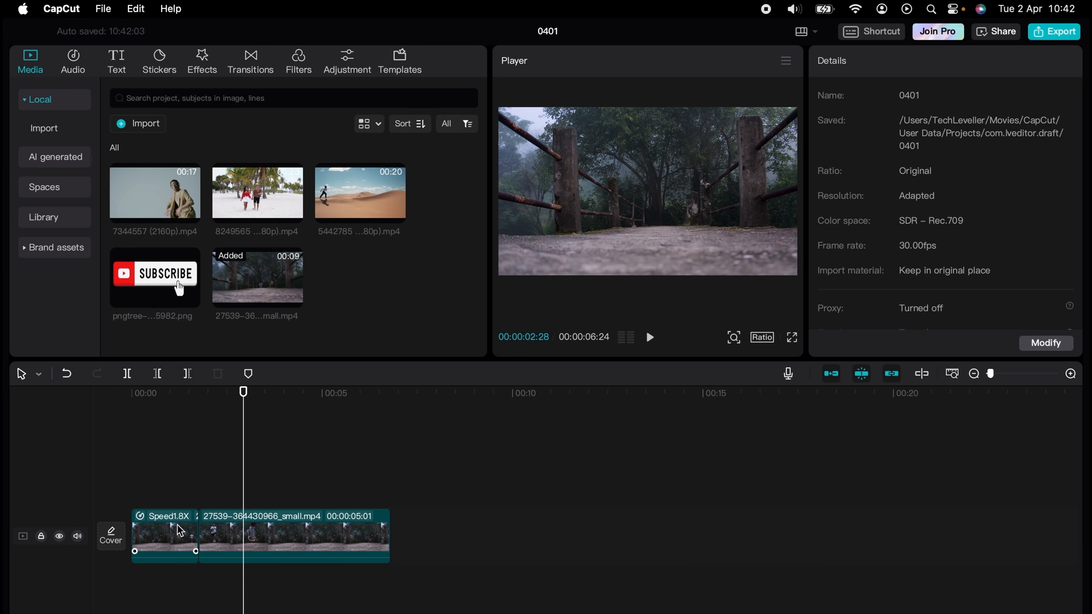
Delete both runner segments from the timeline and add the uncut runner clip 27539 again at the start
{"action": "left_click_drag", "start_coordinate": [349, 426], "coordinate": [171, 574]}
{"action": "key", "text": "Delete"}
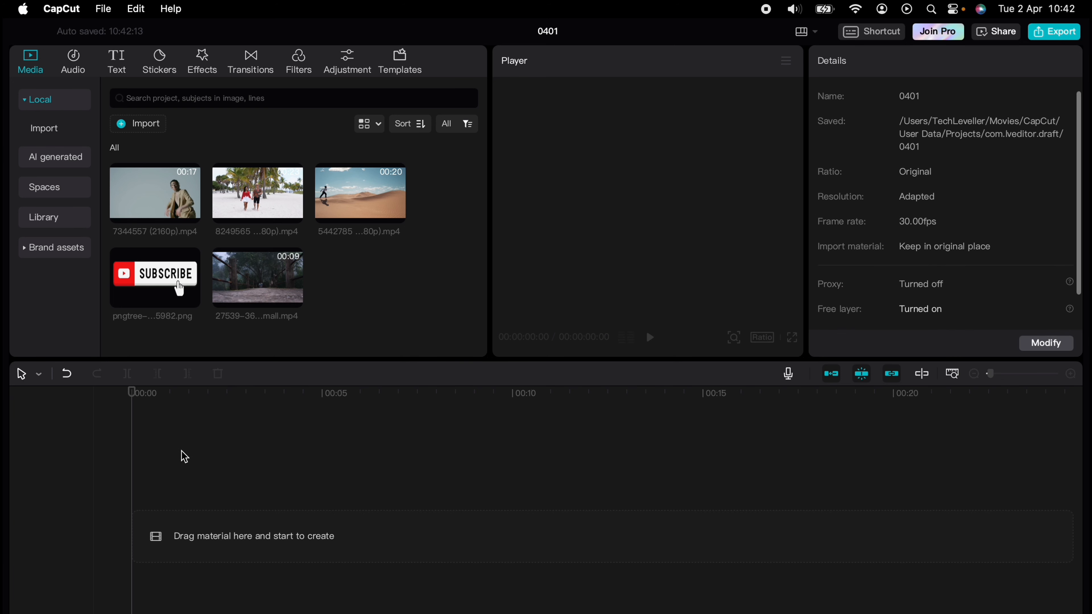
{"action": "left_click_drag", "start_coordinate": [234, 305], "coordinate": [188, 509]}
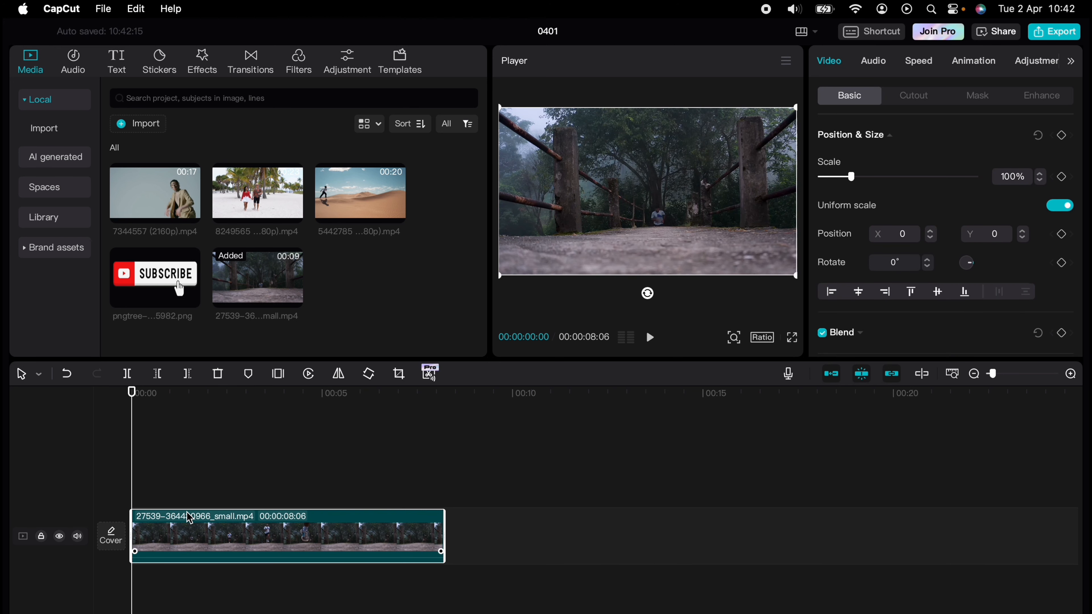
Apply the Jump Cut speed curve to the runner clip and play the timeline to review it
{"action": "left_click", "coordinate": [926, 66]}
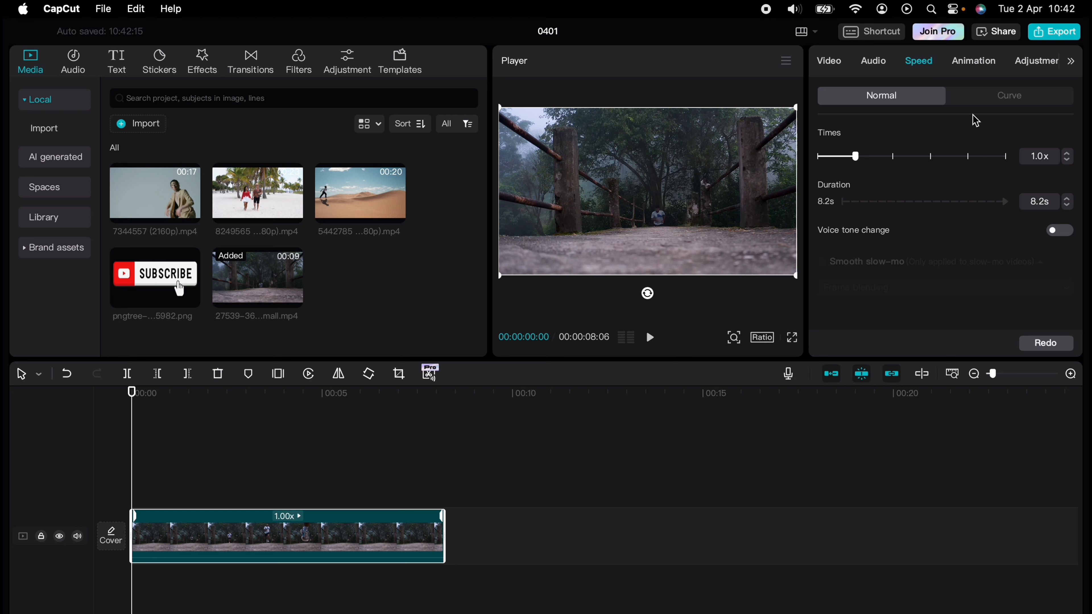
{"action": "left_click", "coordinate": [988, 102]}
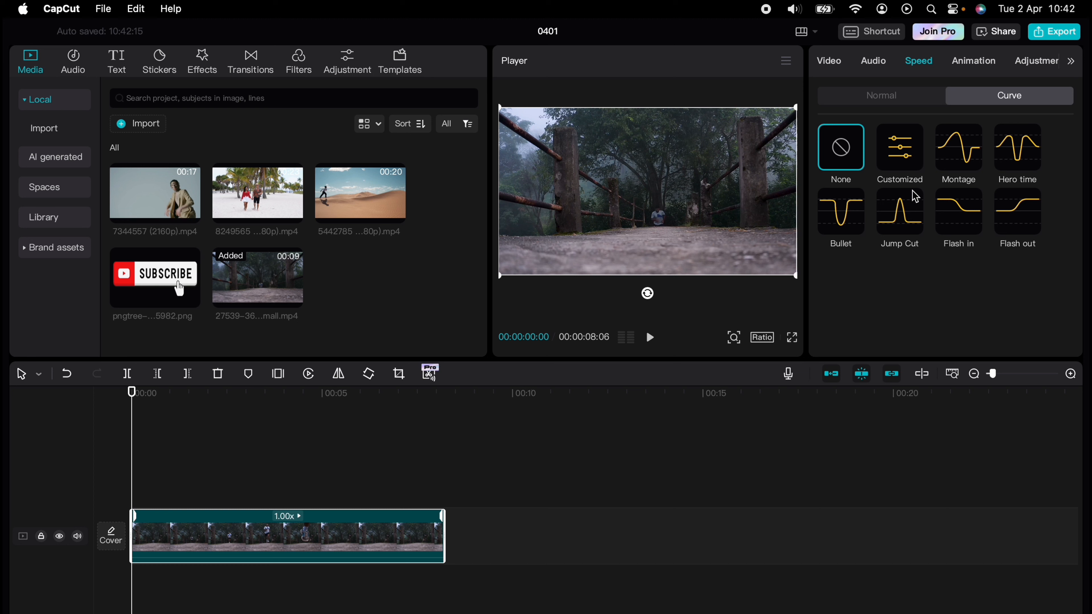
{"action": "left_click", "coordinate": [908, 214]}
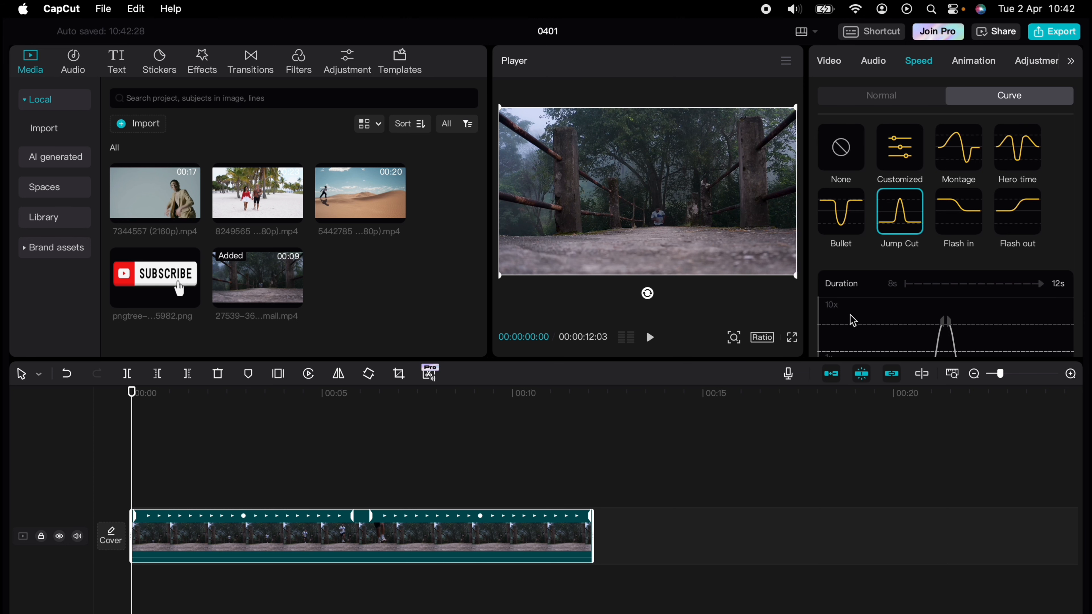
{"action": "scroll", "coordinate": [847, 316], "scroll_direction": "down", "scroll_amount": 1}
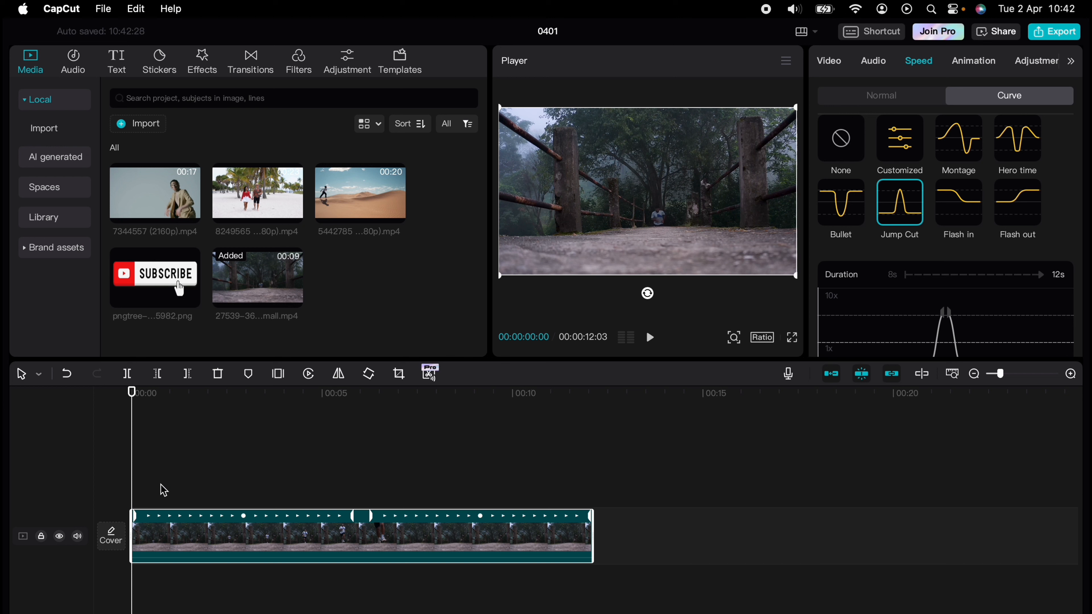
{"action": "key", "text": "space"}
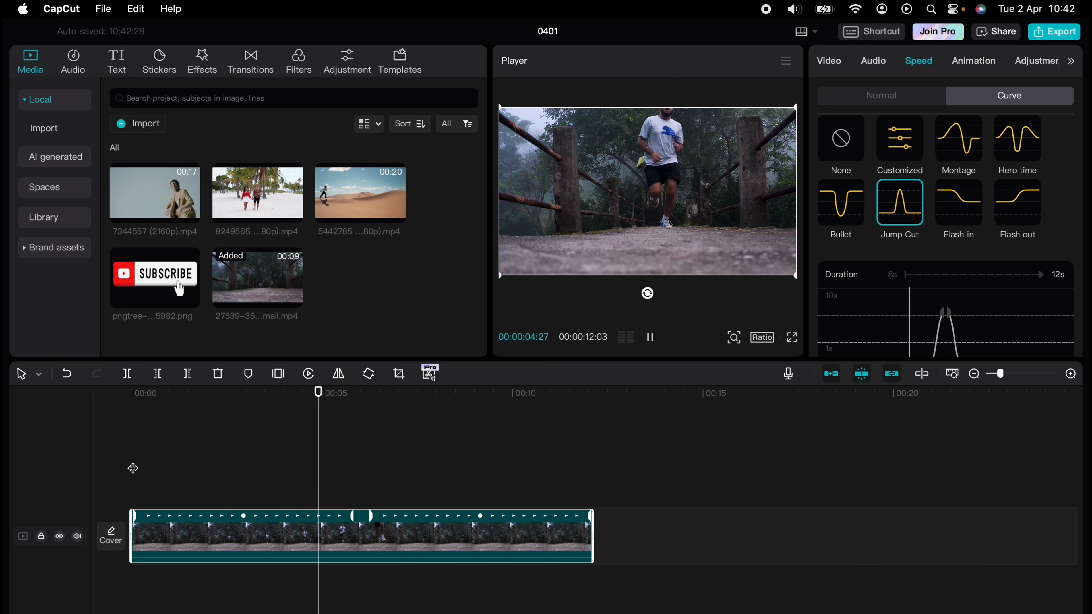
{"action": "key", "text": "space"}
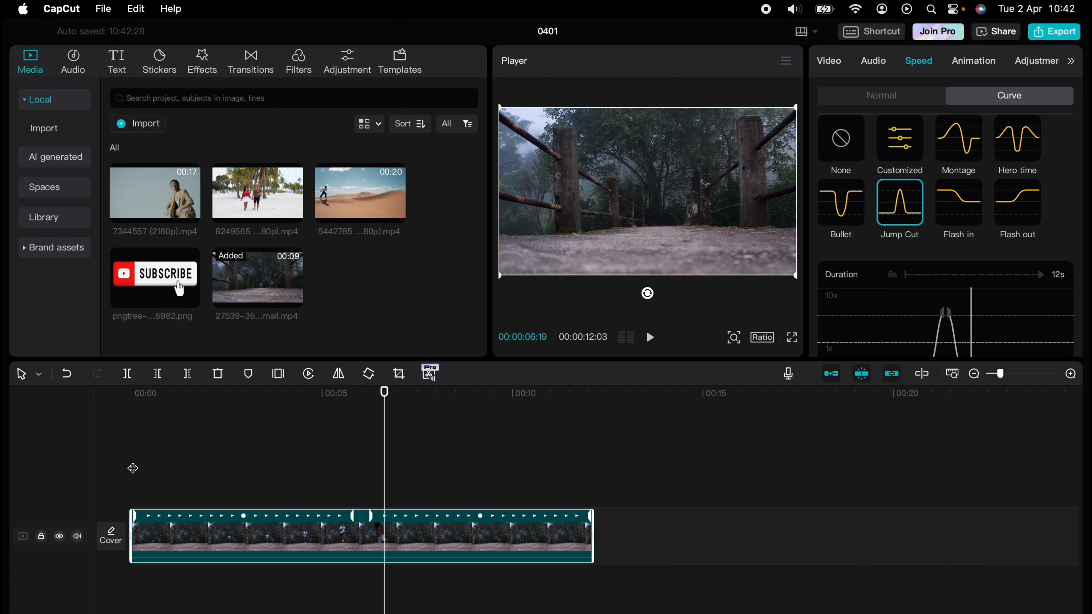
Reshape the Jump Cut curve with an early peak above 1x falling back to 1x near mid-clip, and play the clip from the start
{"action": "scroll", "coordinate": [929, 286], "scroll_direction": "down", "scroll_amount": 2}
{"action": "left_click_drag", "start_coordinate": [821, 317], "coordinate": [888, 259]}
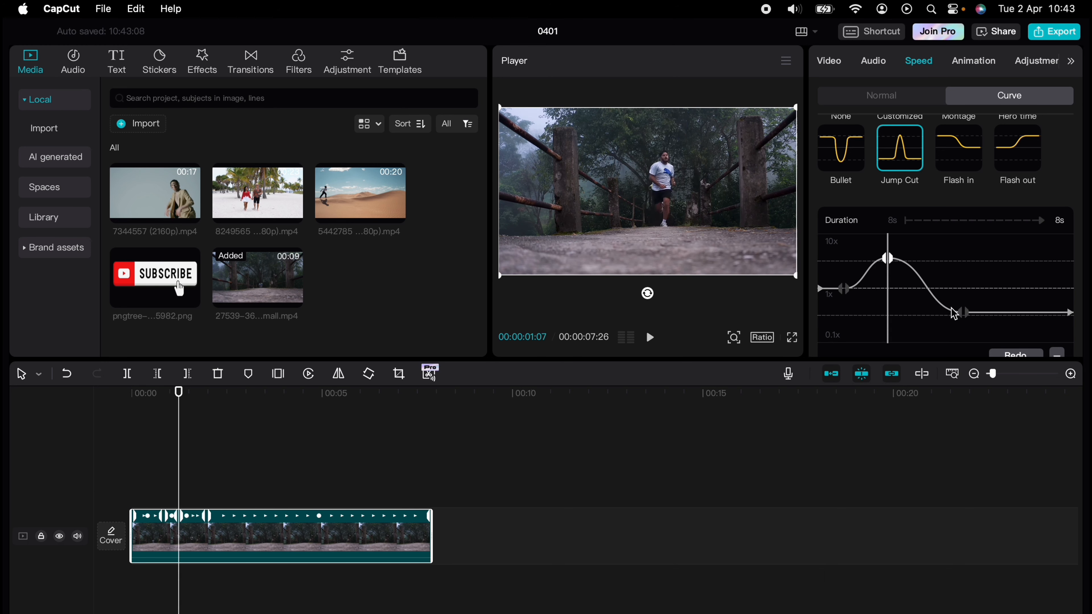
{"action": "left_click_drag", "start_coordinate": [962, 312], "coordinate": [940, 298]}
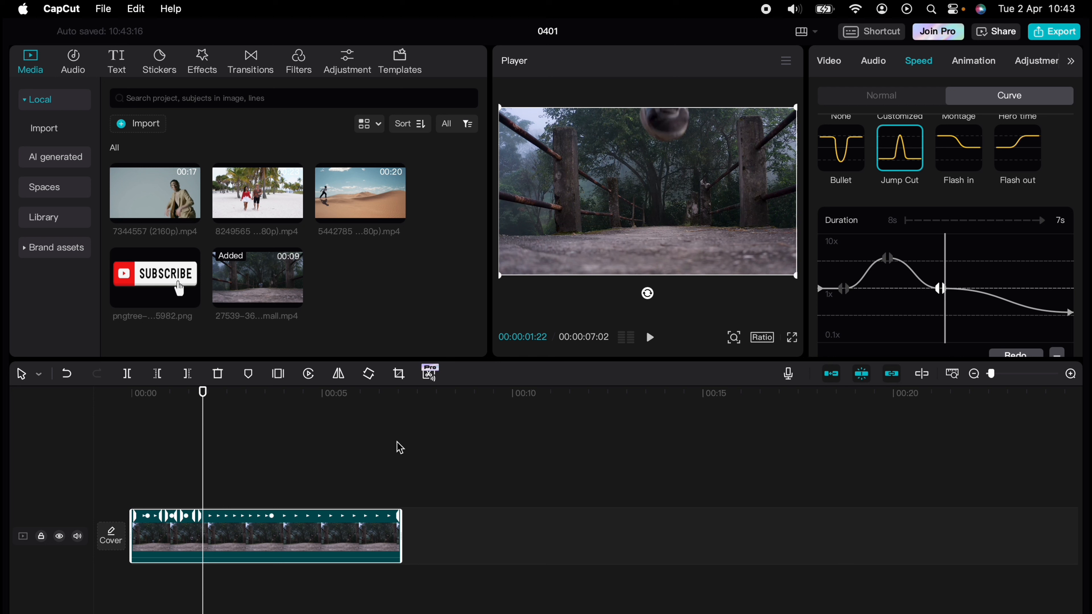
{"action": "left_click_drag", "start_coordinate": [204, 444], "coordinate": [127, 442]}
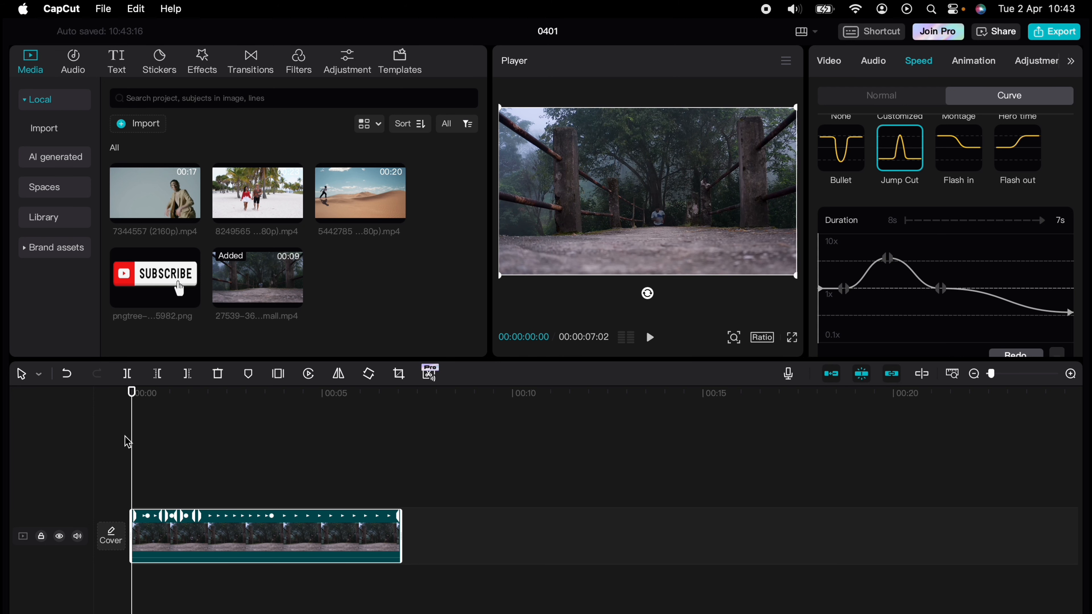
{"action": "key", "text": "space"}
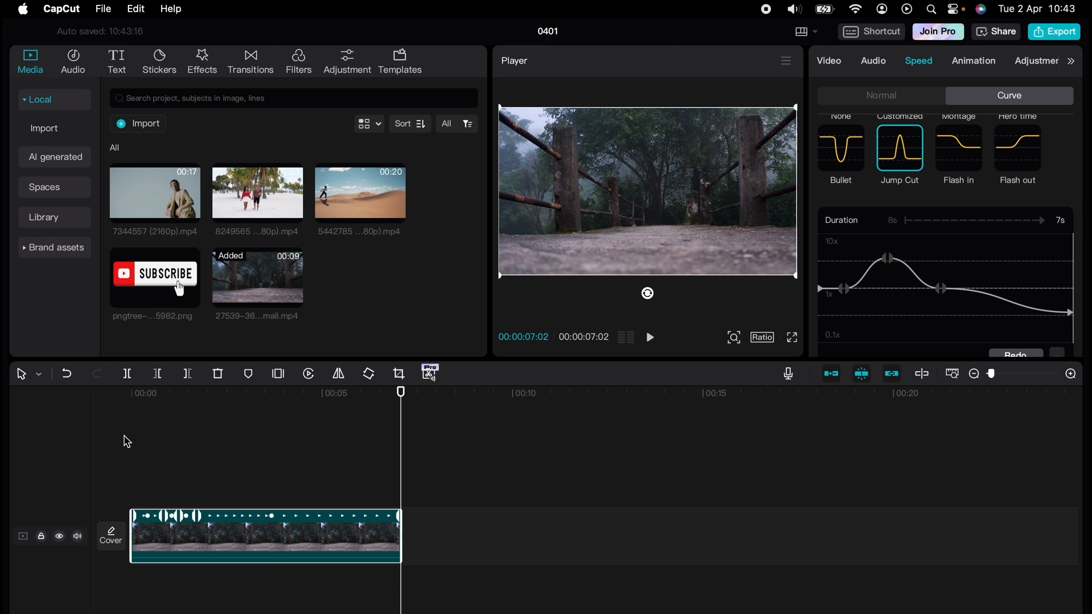
Switch the runner clip's speed curve to Customized and view its curve graph
{"action": "scroll", "coordinate": [880, 275], "scroll_direction": "up", "scroll_amount": 3}
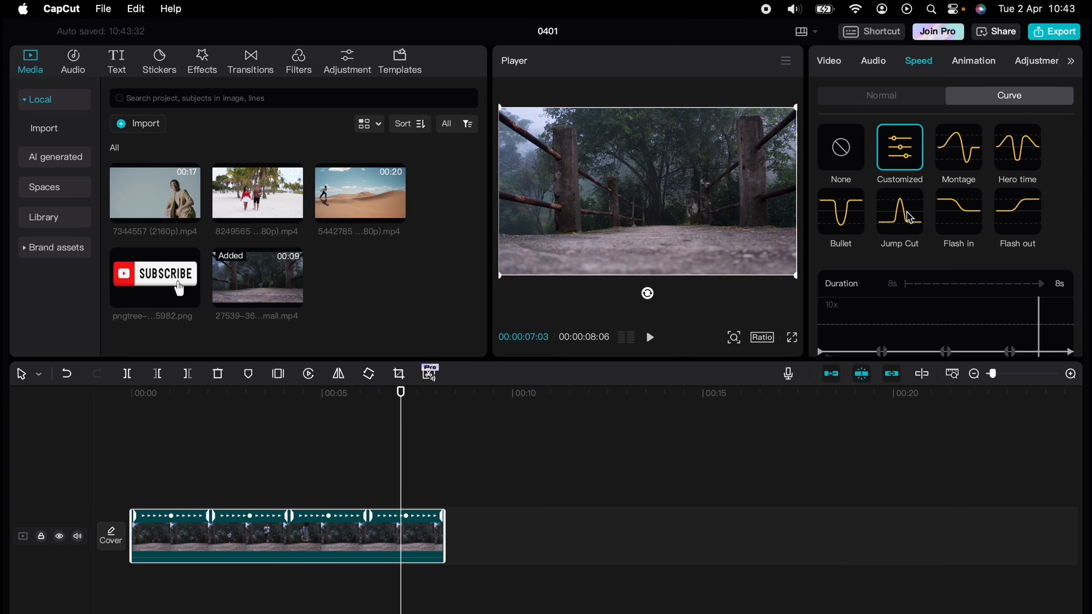
{"action": "scroll", "coordinate": [909, 224], "scroll_direction": "down", "scroll_amount": 4}
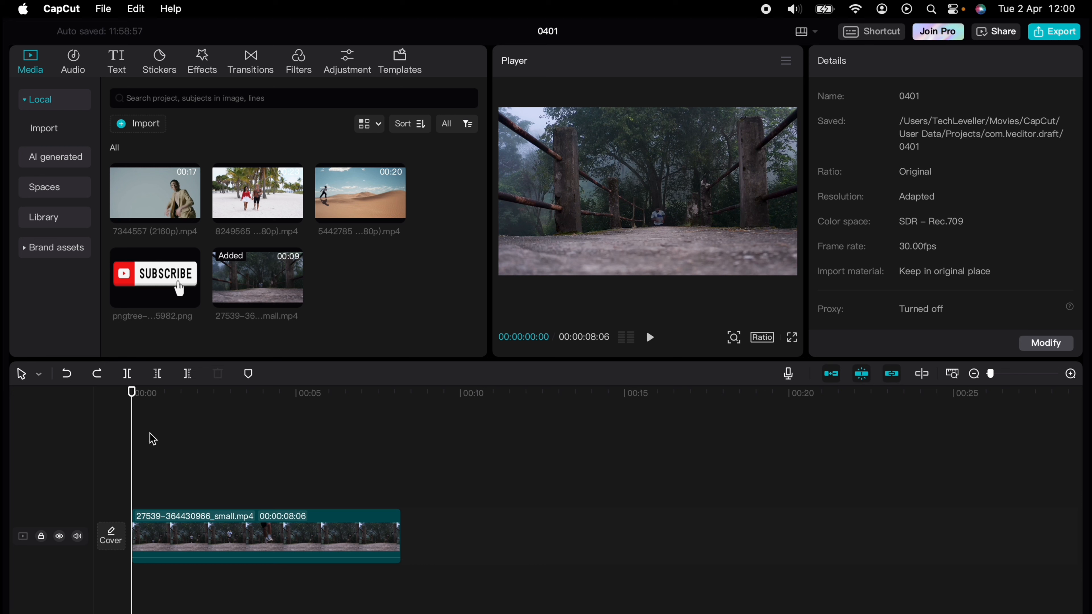
Insert a freeze frame into the runner clip at 00:00:02:21 and try adjusting its end edge
{"action": "left_click_drag", "start_coordinate": [133, 439], "coordinate": [220, 431]}
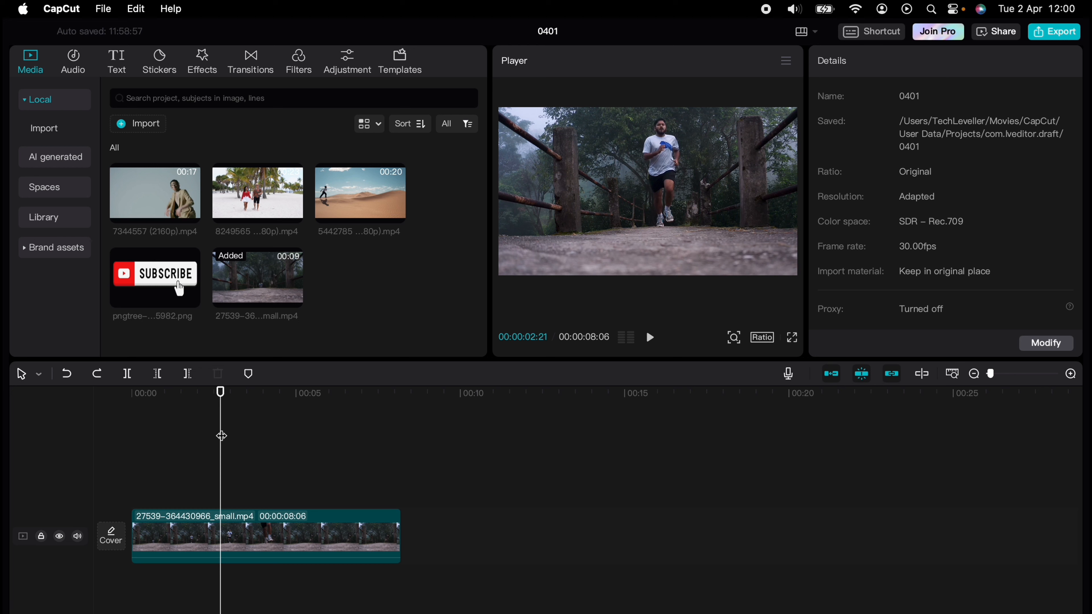
{"action": "left_click", "coordinate": [253, 527]}
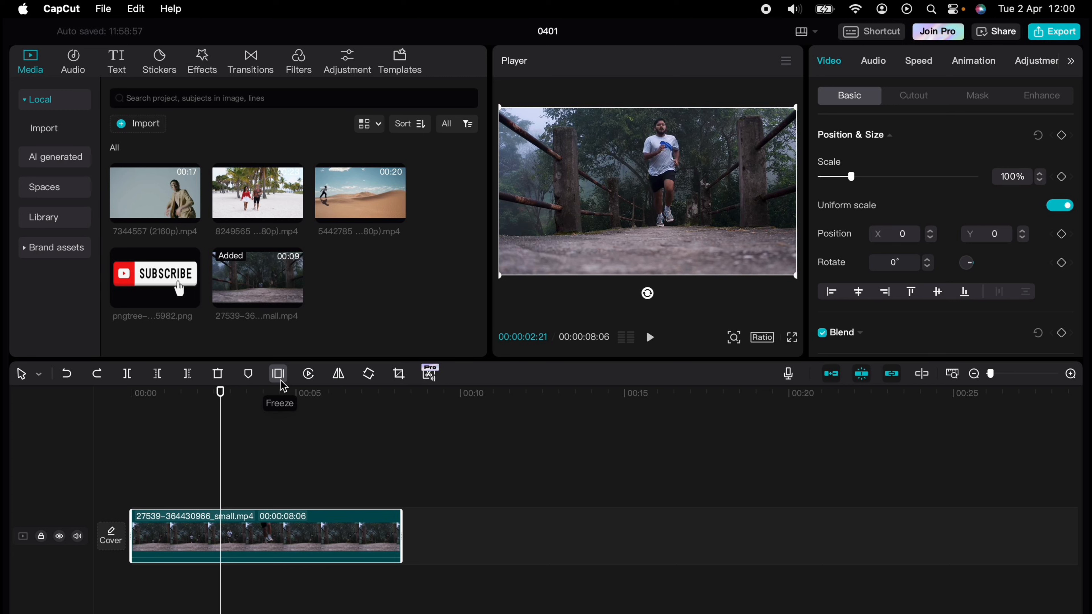
{"action": "left_click", "coordinate": [278, 373]}
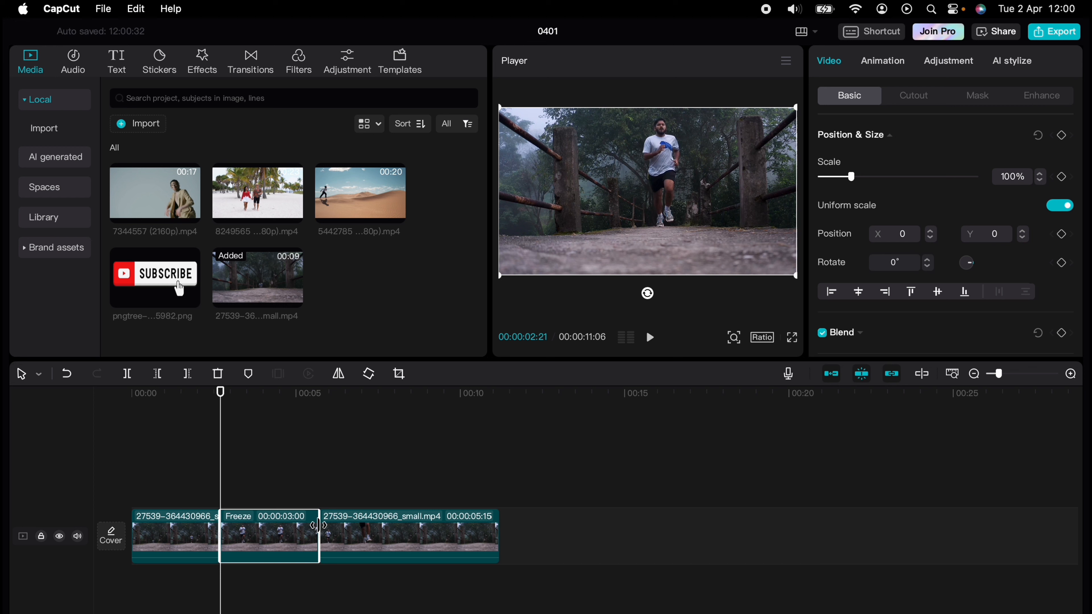
{"action": "mouse_move", "coordinate": [319, 525]}
{"action": "left_mouse_down"}
{"action": "mouse_move", "coordinate": [383, 524]}
{"action": "mouse_move", "coordinate": [314, 524]}
{"action": "left_mouse_up"}
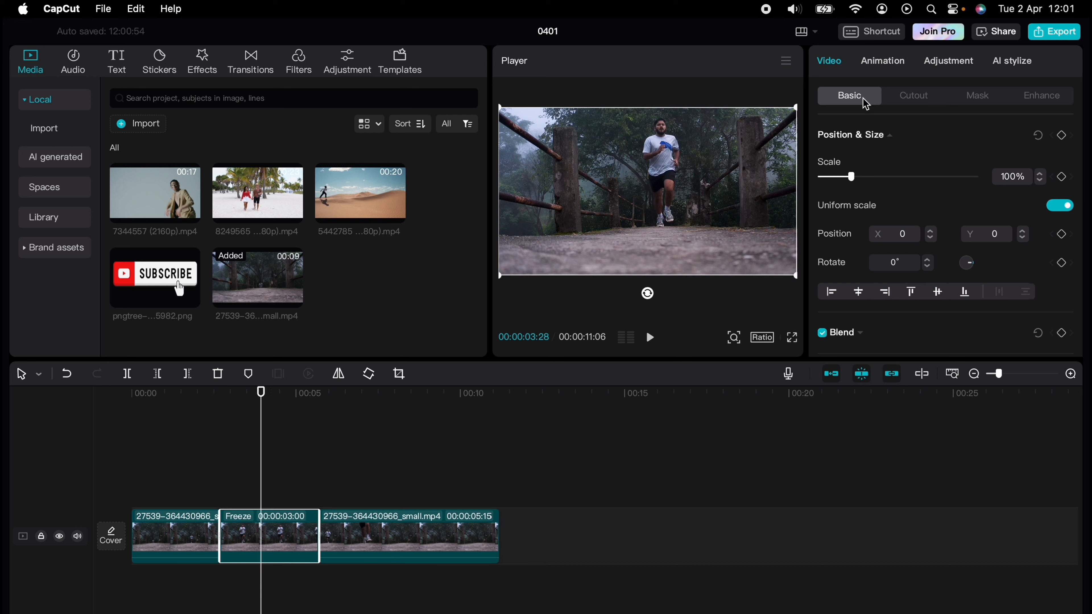
Apply the Kira Magic entrance animation to the freeze frame
{"action": "left_click", "coordinate": [883, 65]}
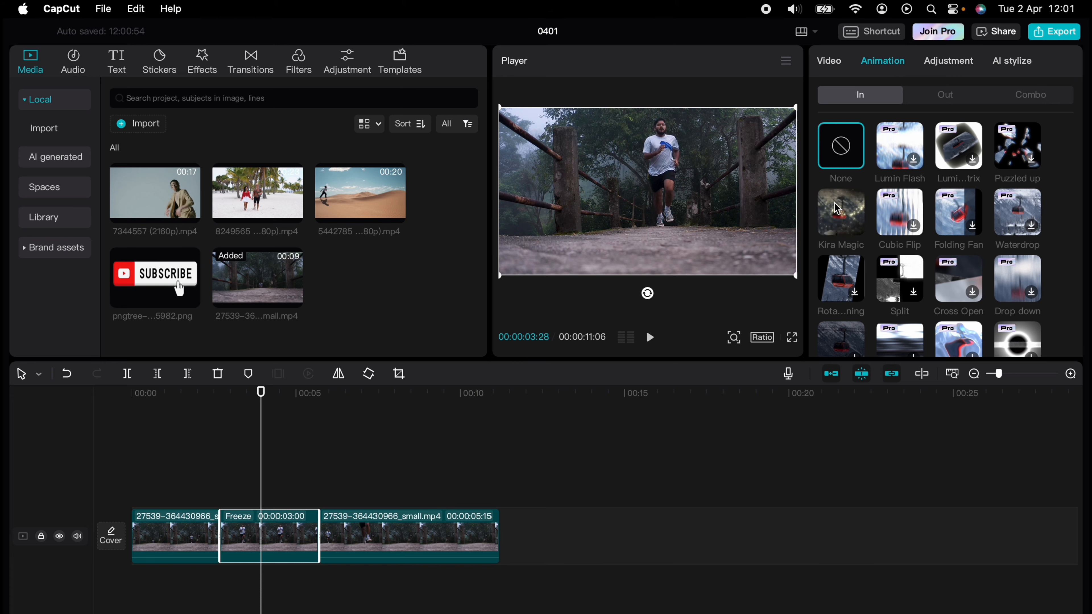
{"action": "left_click", "coordinate": [839, 209]}
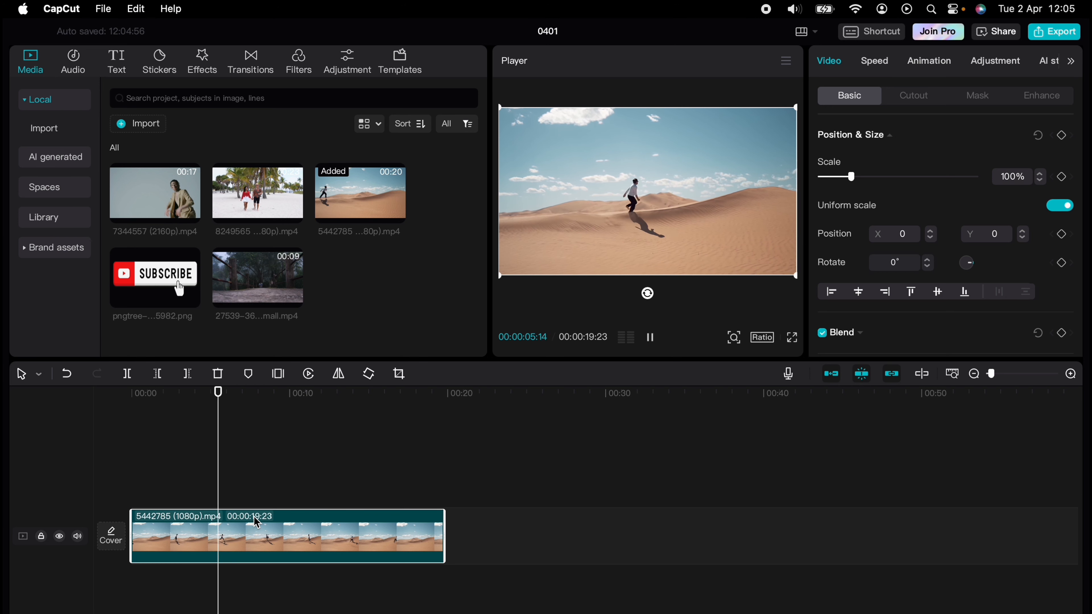
Pause playback, place the playhead at 00:00:06:27, and open the crop settings for the desert clip
{"action": "key", "text": "space"}
{"action": "left_click", "coordinate": [205, 456]}
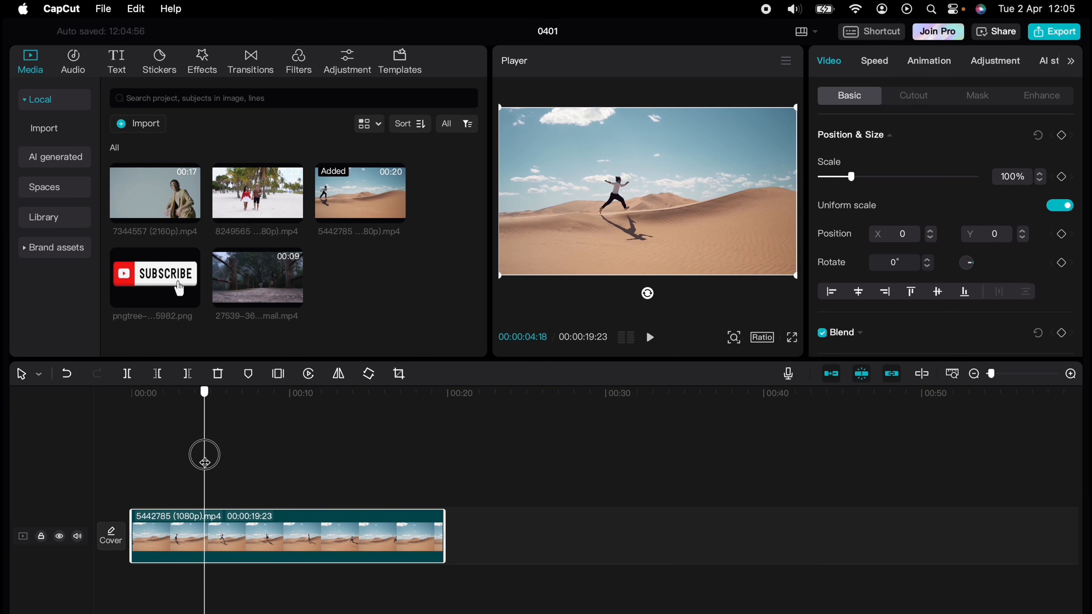
{"action": "left_click", "coordinate": [241, 478]}
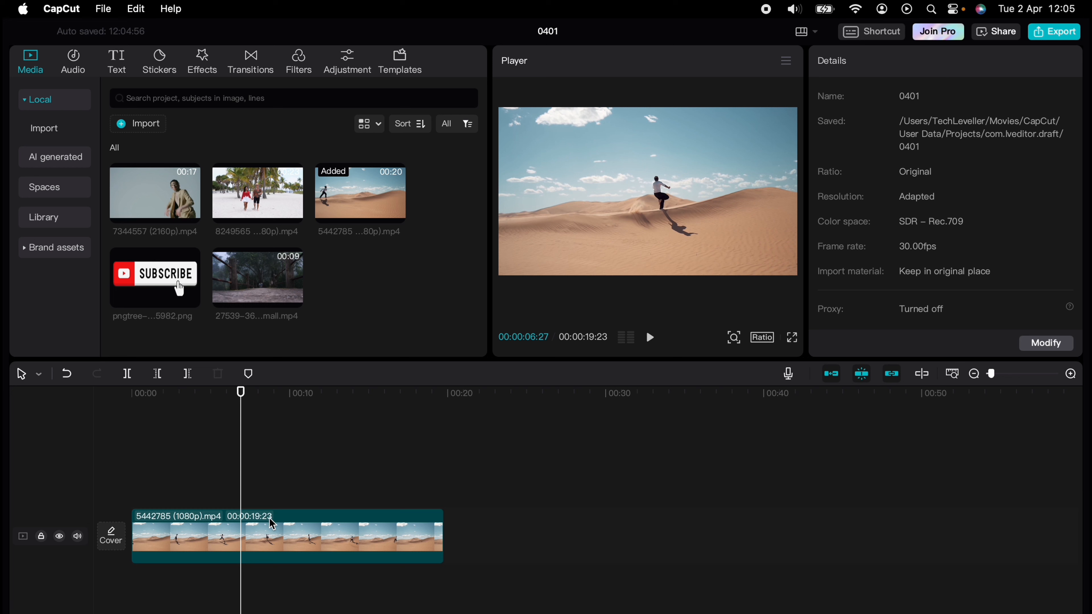
{"action": "left_click", "coordinate": [271, 532]}
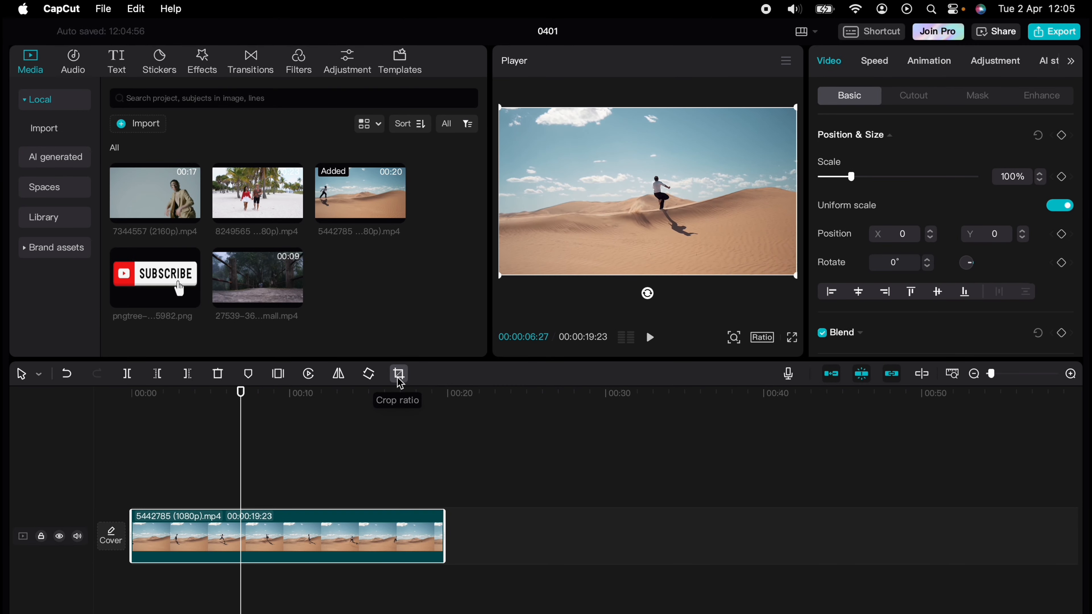
{"action": "left_click", "coordinate": [398, 373]}
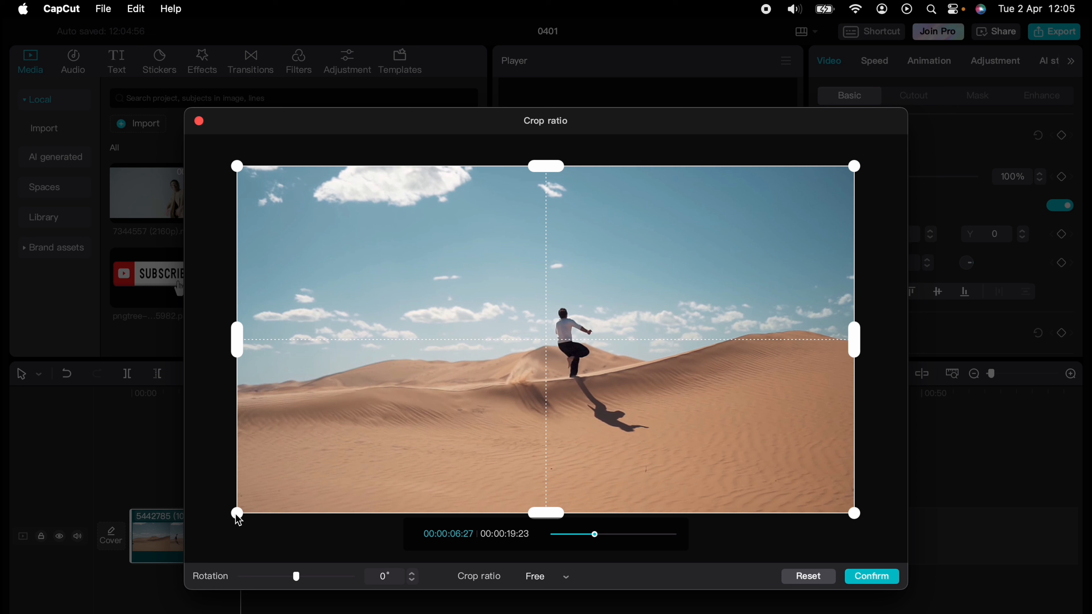
Try a free-form crop by pulling the frame in around the man, and widen it again to nearly the full picture
{"action": "left_click_drag", "start_coordinate": [237, 514], "coordinate": [270, 501]}
{"action": "left_click_drag", "start_coordinate": [273, 336], "coordinate": [532, 361]}
{"action": "left_click_drag", "start_coordinate": [694, 166], "coordinate": [692, 253]}
{"action": "left_click_drag", "start_coordinate": [533, 243], "coordinate": [225, 141]}
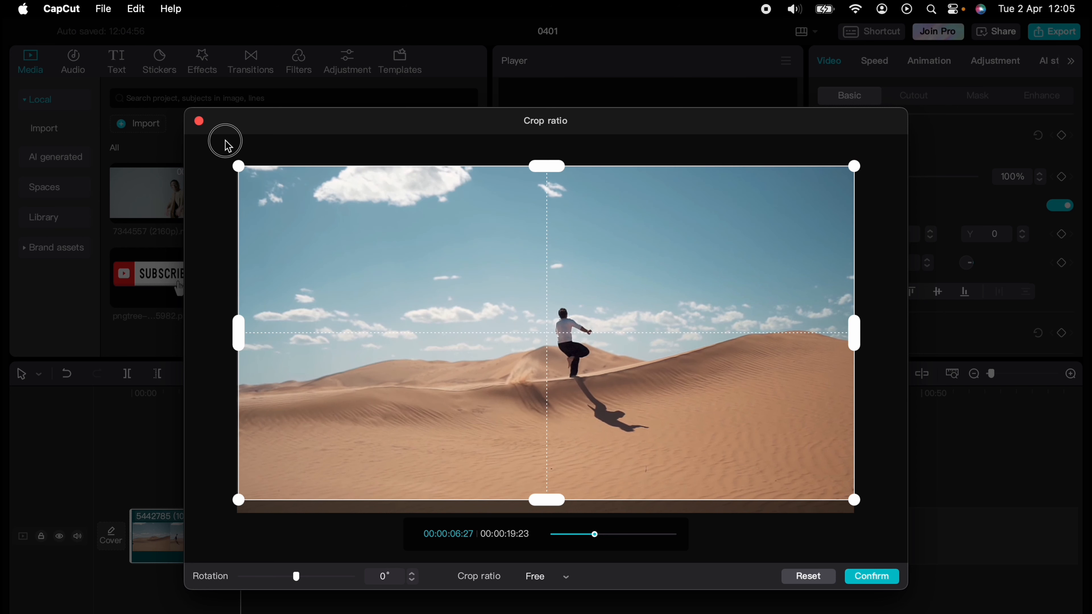
Set the desert clip's crop ratio to 16:9
{"action": "left_click", "coordinate": [555, 577]}
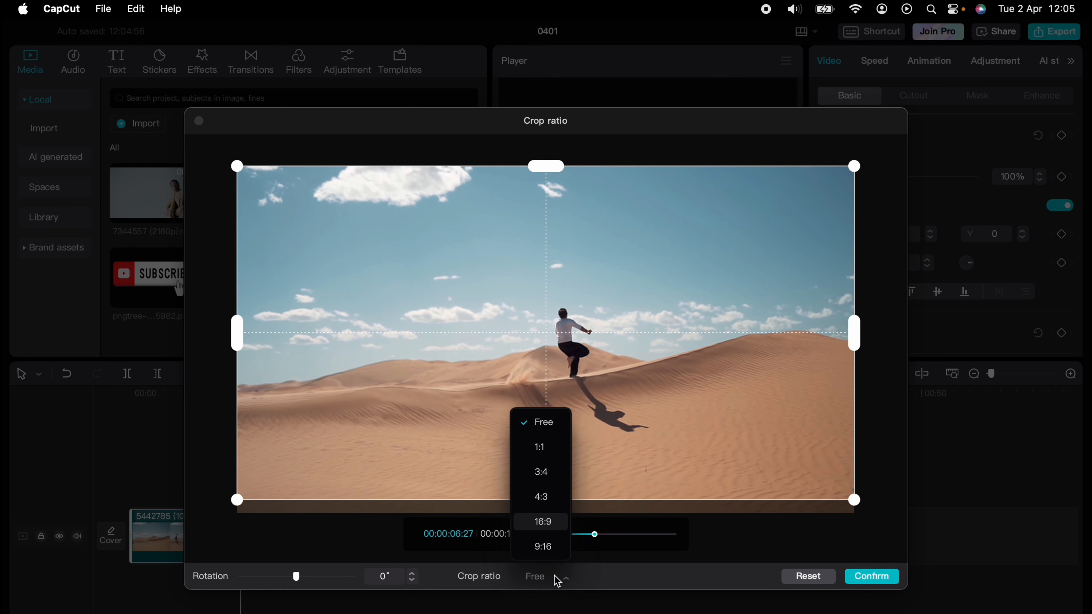
{"action": "left_click", "coordinate": [555, 527]}
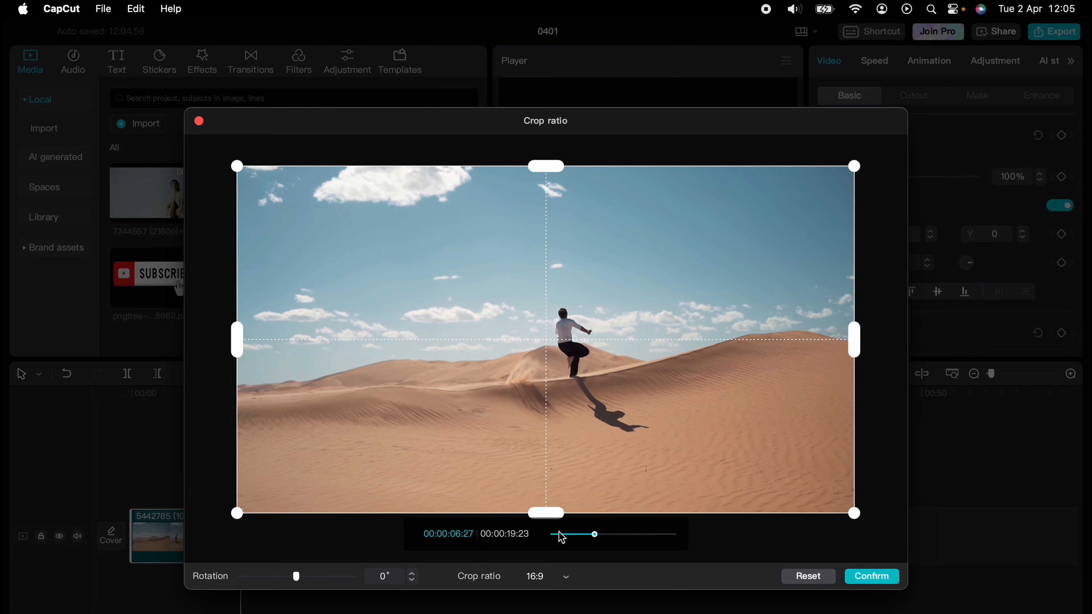
Try a 9:16 crop shrunk and positioned around the man, and return the crop ratio to 16:9
{"action": "left_click", "coordinate": [568, 577]}
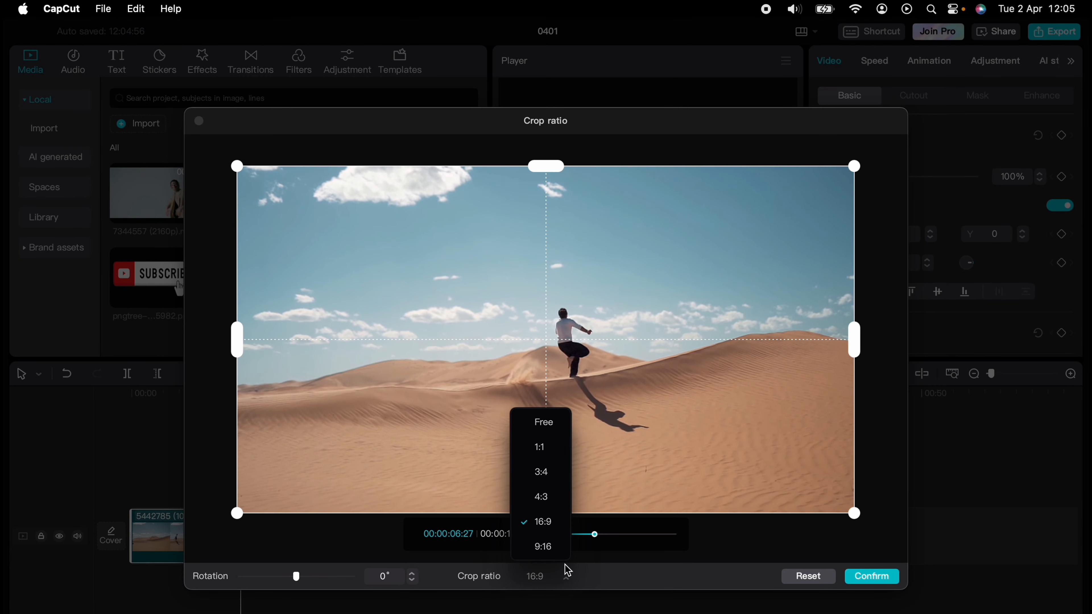
{"action": "left_click", "coordinate": [551, 548]}
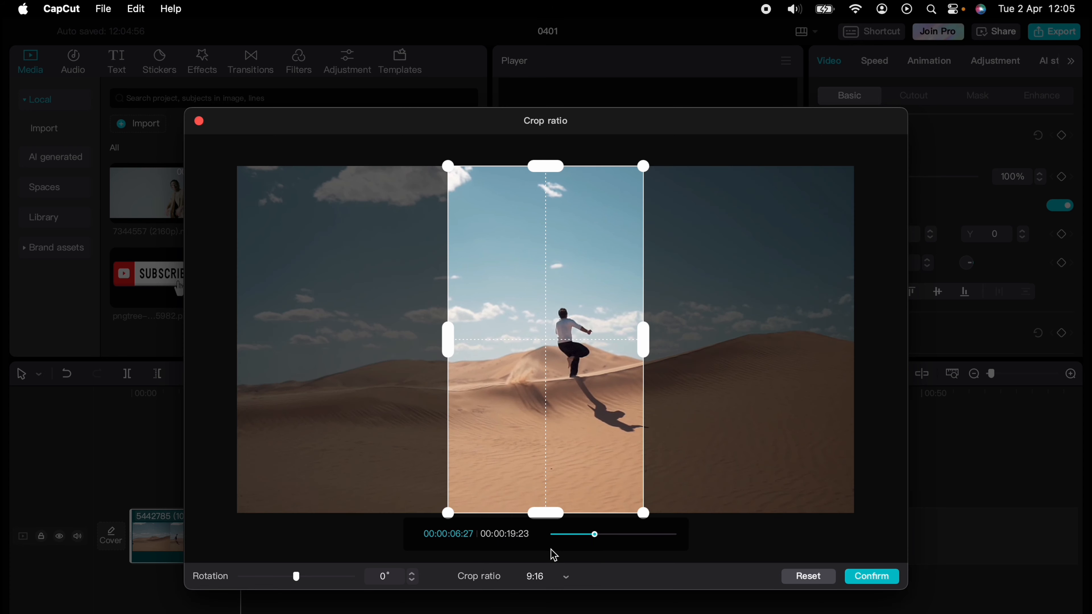
{"action": "mouse_move", "coordinate": [520, 415]}
{"action": "left_mouse_down"}
{"action": "mouse_move", "coordinate": [587, 420]}
{"action": "mouse_move", "coordinate": [480, 410]}
{"action": "mouse_move", "coordinate": [517, 406]}
{"action": "left_mouse_up"}
{"action": "left_click_drag", "start_coordinate": [641, 513], "coordinate": [574, 449]}
{"action": "left_click_drag", "start_coordinate": [511, 359], "coordinate": [571, 421]}
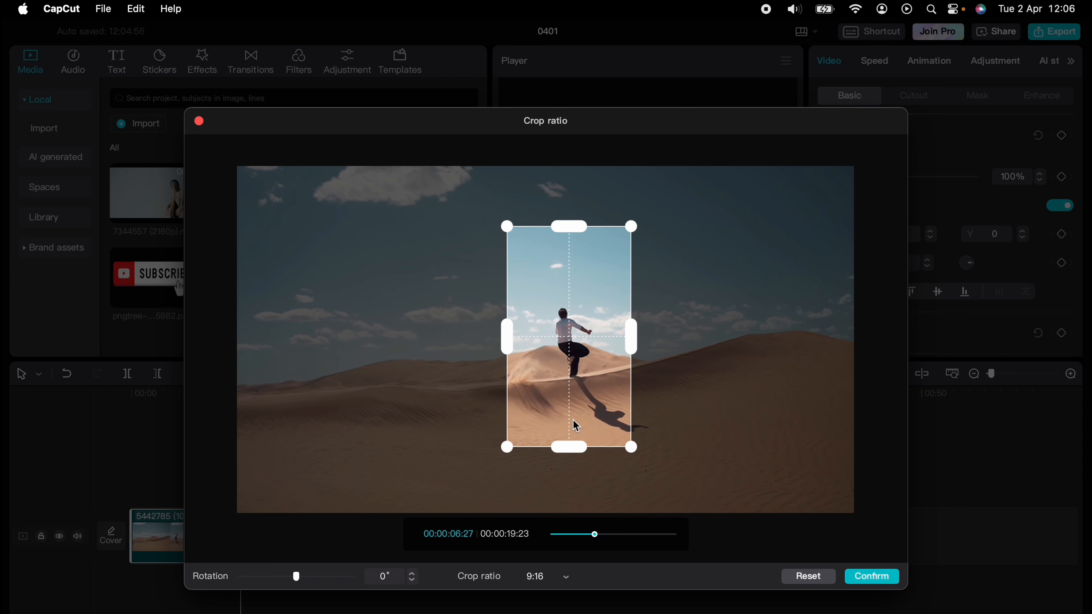
{"action": "left_click", "coordinate": [569, 580]}
{"action": "left_click", "coordinate": [554, 528]}
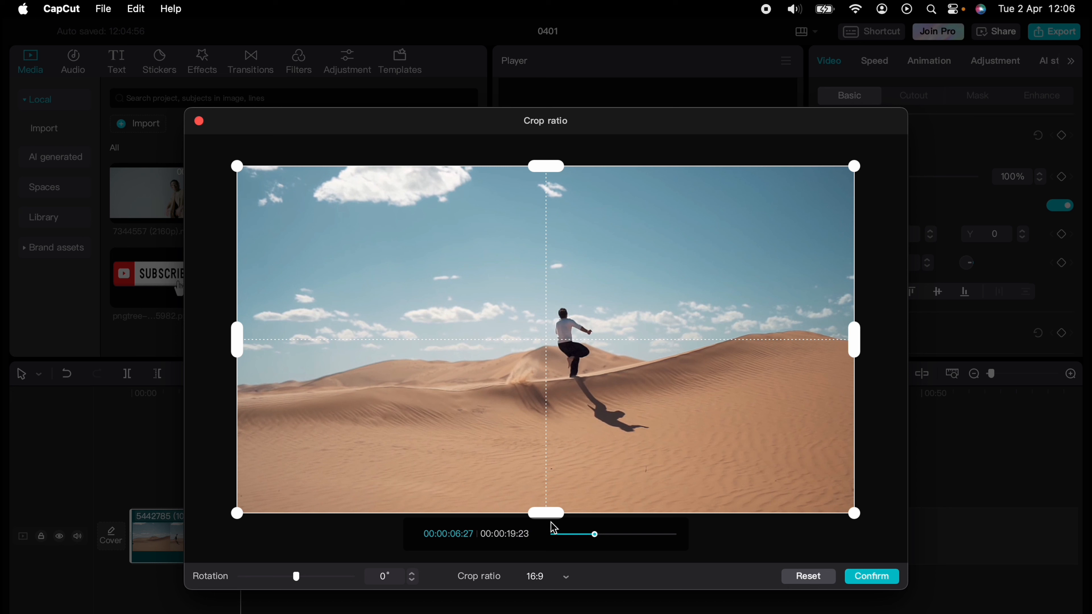
Shrink the 16:9 crop frame around the man in the desert clip and confirm the crop
{"action": "left_click_drag", "start_coordinate": [238, 167], "coordinate": [469, 366]}
{"action": "left_click_drag", "start_coordinate": [602, 388], "coordinate": [511, 358]}
{"action": "left_click_drag", "start_coordinate": [569, 230], "coordinate": [569, 236]}
{"action": "left_click_drag", "start_coordinate": [542, 351], "coordinate": [538, 344]}
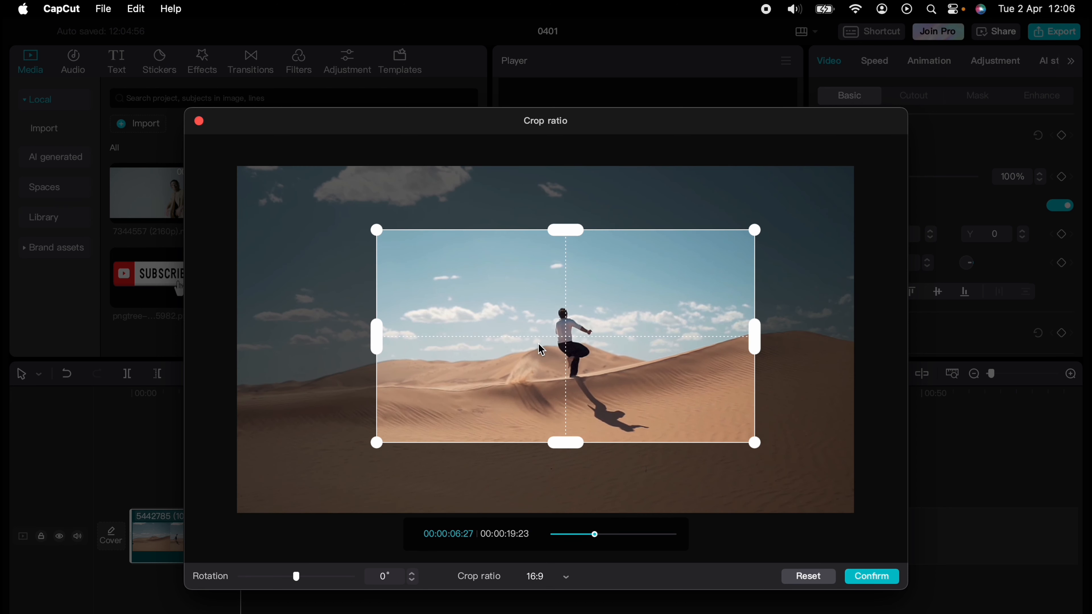
{"action": "mouse_move", "coordinate": [296, 576]}
{"action": "left_mouse_down"}
{"action": "mouse_move", "coordinate": [304, 581]}
{"action": "mouse_move", "coordinate": [286, 578]}
{"action": "mouse_move", "coordinate": [297, 580]}
{"action": "left_mouse_up"}
{"action": "left_click", "coordinate": [867, 579]}
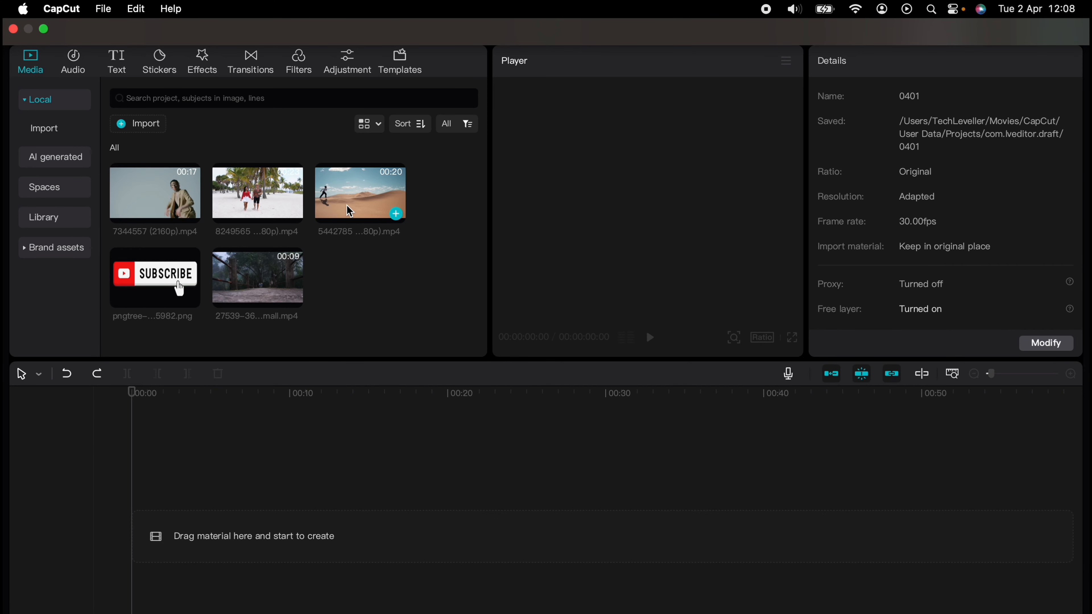
Add the desert clip 5442785 to the start of the empty timeline and show its Position & Size settings
{"action": "left_click_drag", "start_coordinate": [349, 211], "coordinate": [154, 531]}
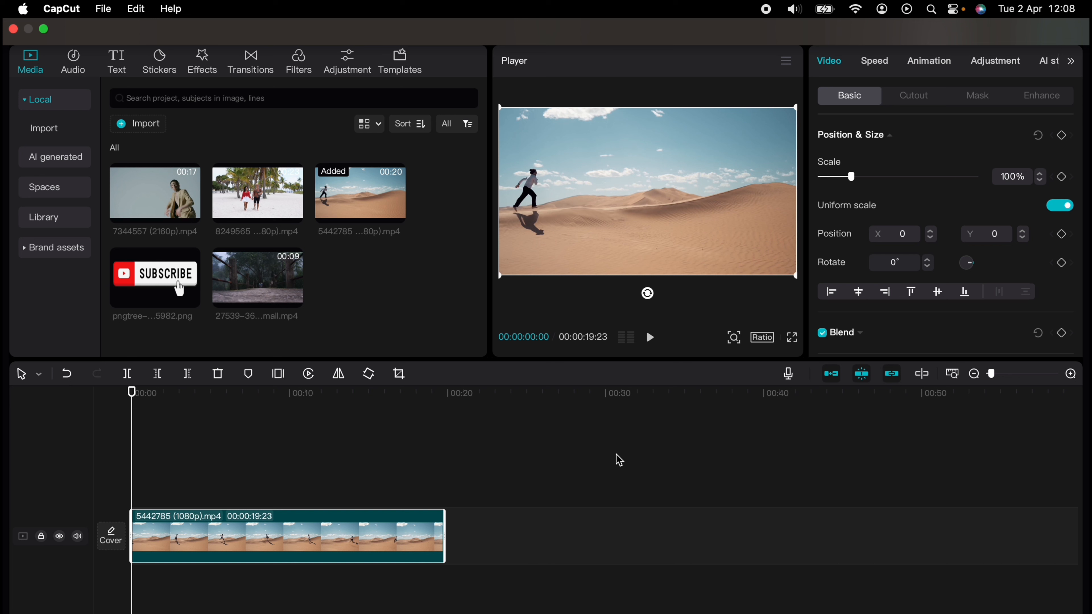
{"action": "left_click", "coordinate": [887, 136]}
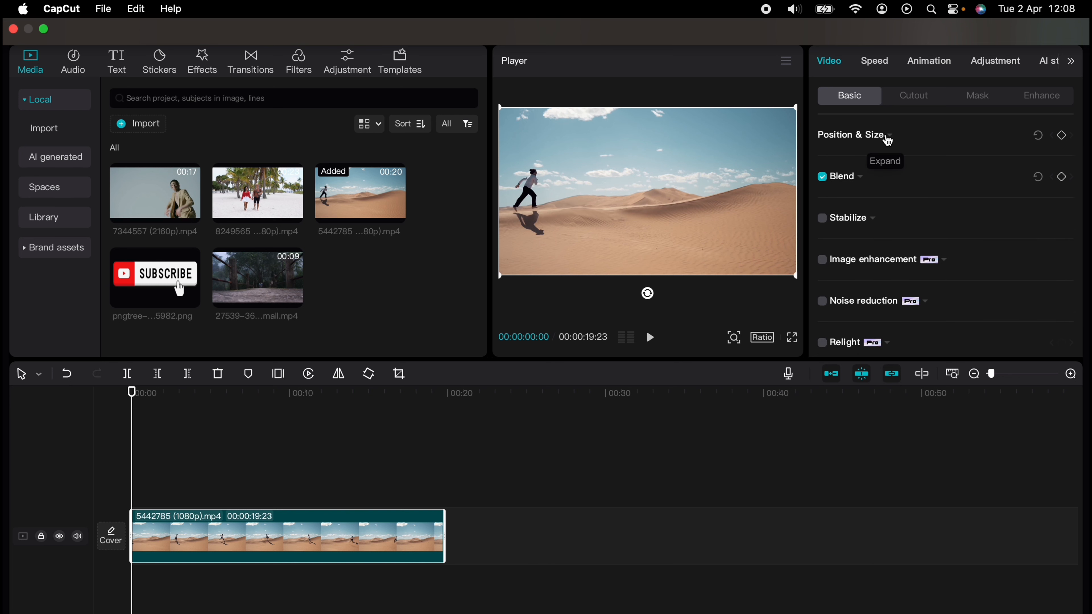
{"action": "left_click", "coordinate": [887, 138]}
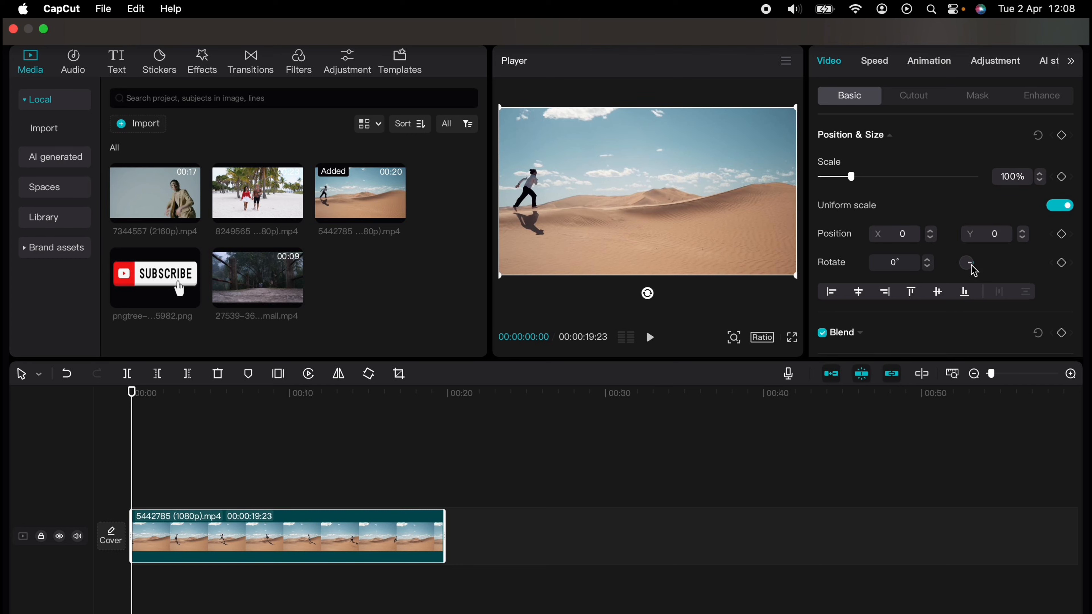
Try rotating the desert clip to 37° using its rotation settings
{"action": "left_click_drag", "start_coordinate": [974, 269], "coordinate": [928, 261]}
{"action": "left_click", "coordinate": [929, 260]}
{"action": "left_click", "coordinate": [928, 260]}
{"action": "left_click", "coordinate": [928, 260]}
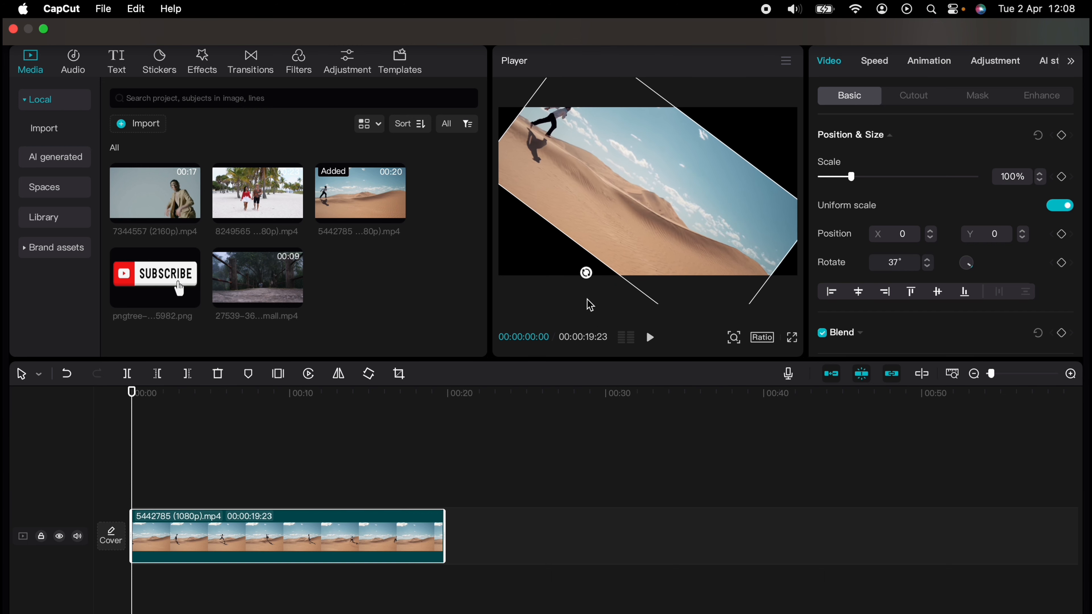
Try rotating the desert clip freehand in the player preview and bring it back upright
{"action": "left_click_drag", "start_coordinate": [586, 278], "coordinate": [618, 275]}
{"action": "left_click_drag", "start_coordinate": [575, 211], "coordinate": [633, 215]}
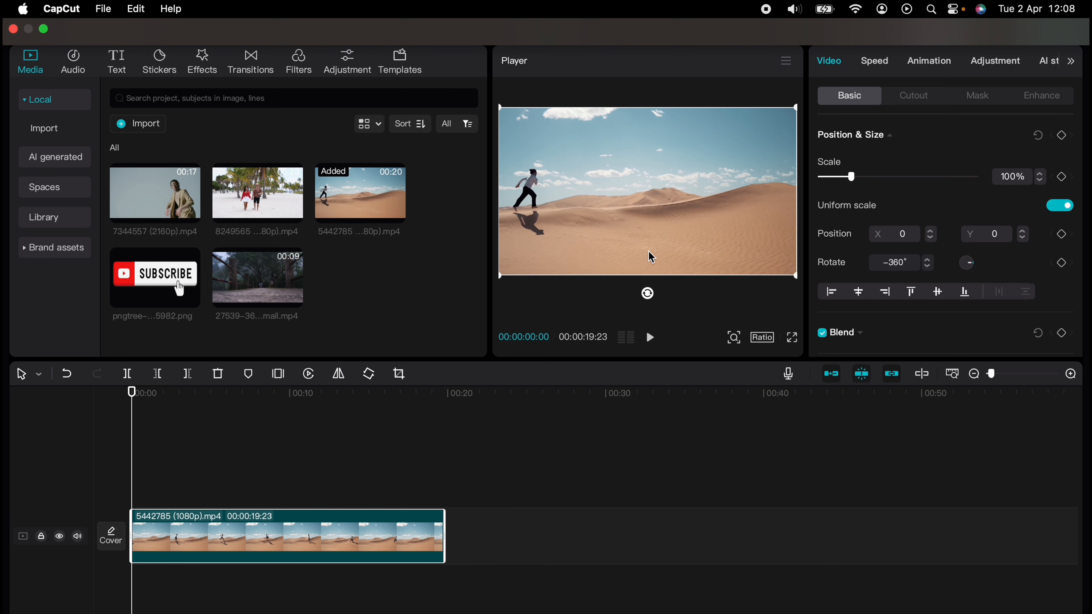
{"action": "left_click_drag", "start_coordinate": [646, 290], "coordinate": [658, 238]}
Rotate the desert clip in 90° increments to 360°, and try mirroring it horizontally and back
{"action": "left_click", "coordinate": [370, 379]}
{"action": "left_click", "coordinate": [371, 378]}
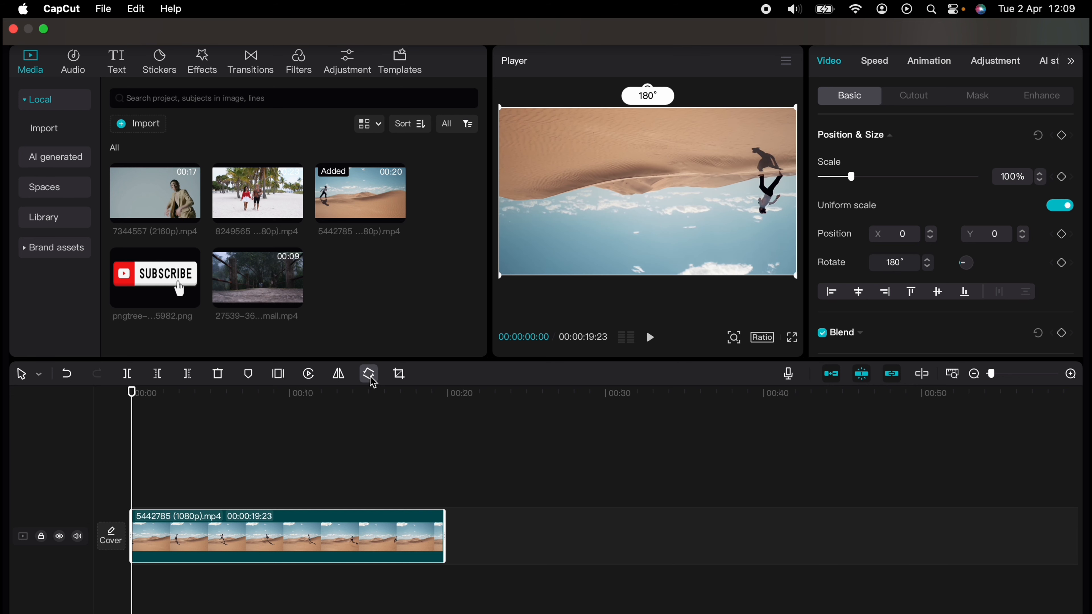
{"action": "left_click", "coordinate": [370, 378]}
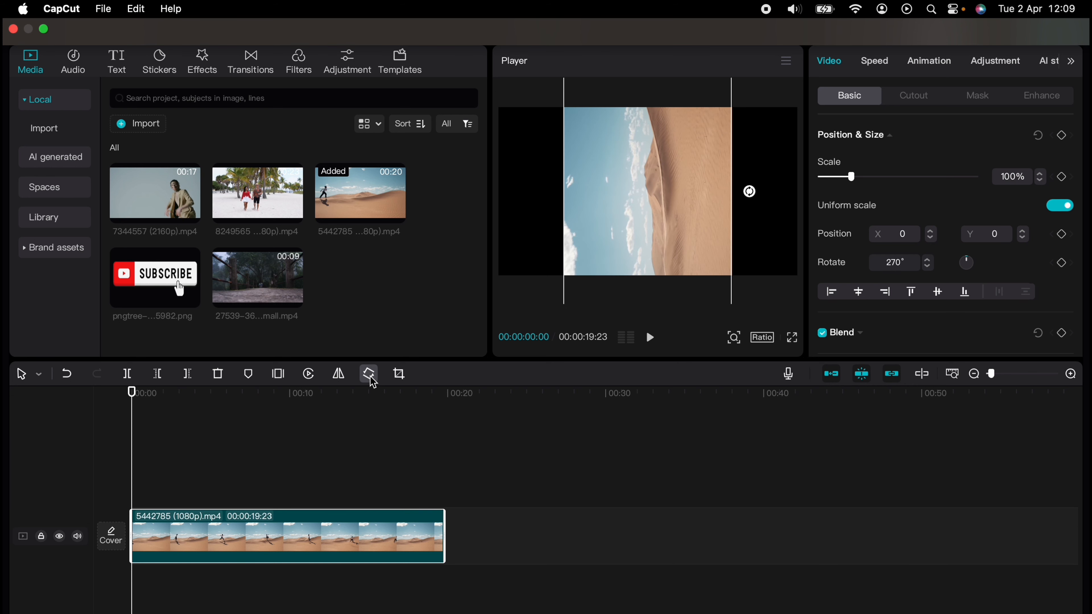
{"action": "left_click", "coordinate": [370, 378]}
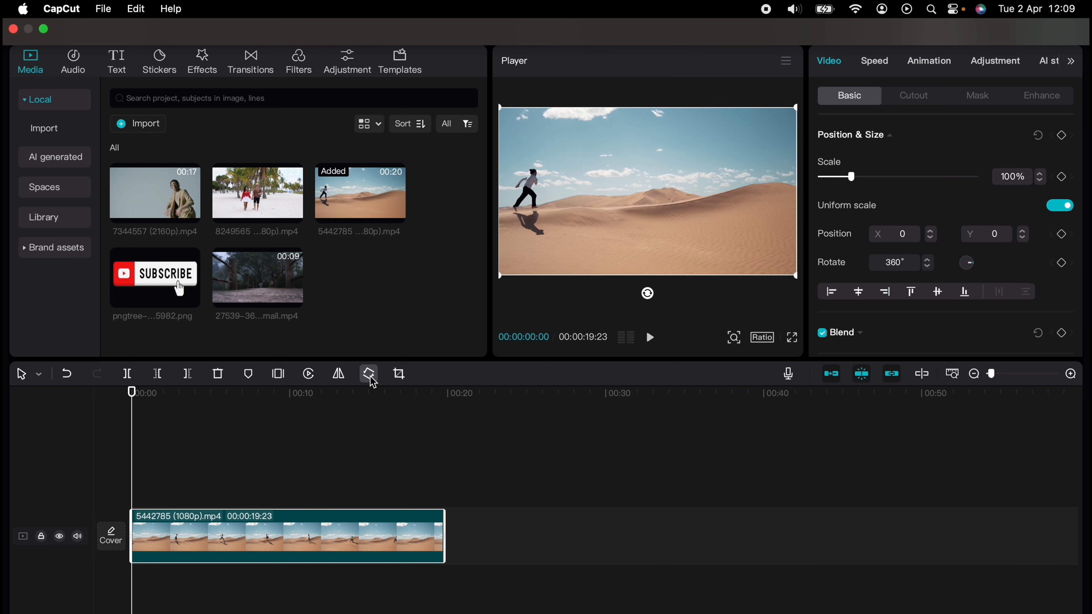
{"action": "left_click", "coordinate": [339, 374]}
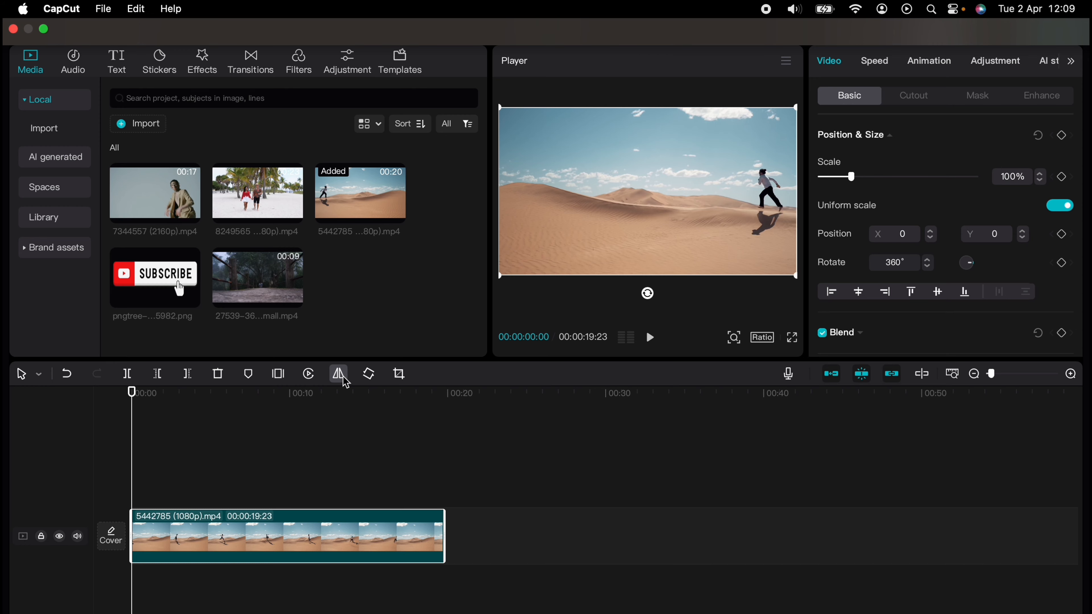
{"action": "left_click", "coordinate": [339, 373]}
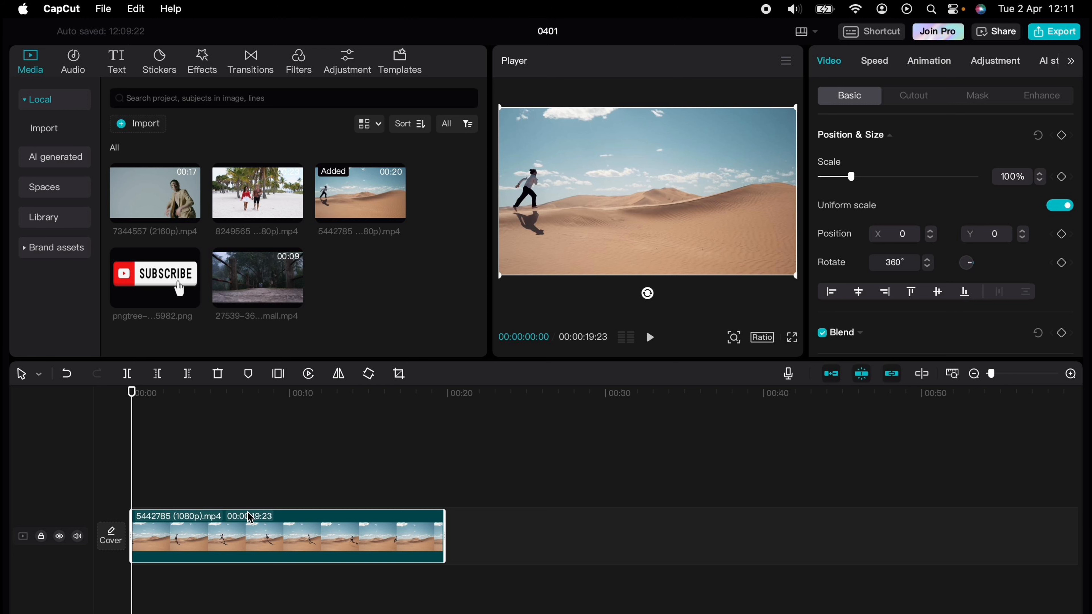
Change the project's aspect ratio to 9:16 with the desert clip selected
{"action": "left_click", "coordinate": [233, 477]}
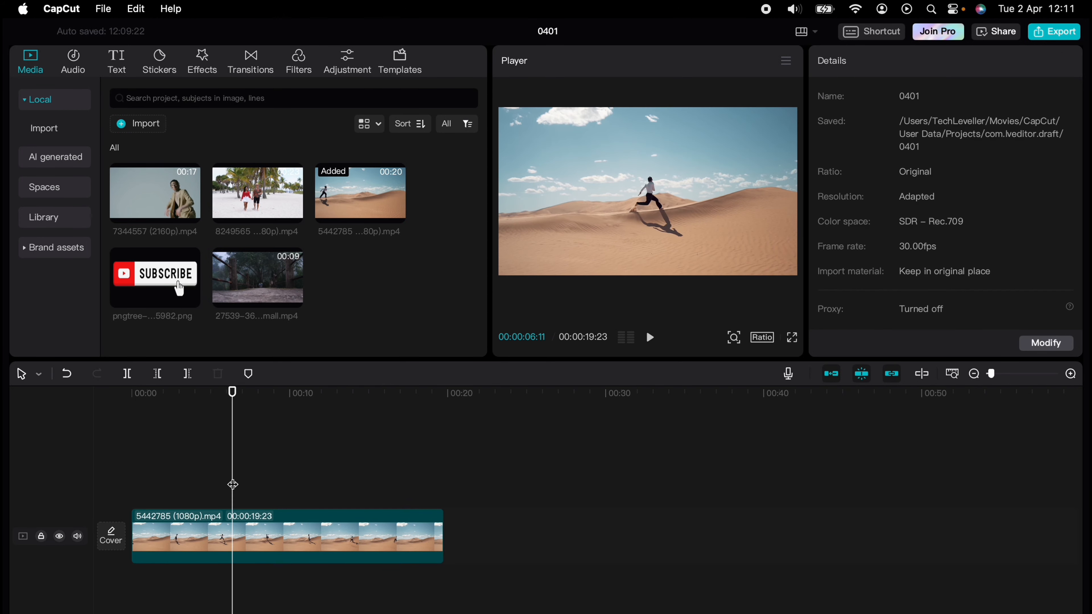
{"action": "left_click", "coordinate": [170, 519]}
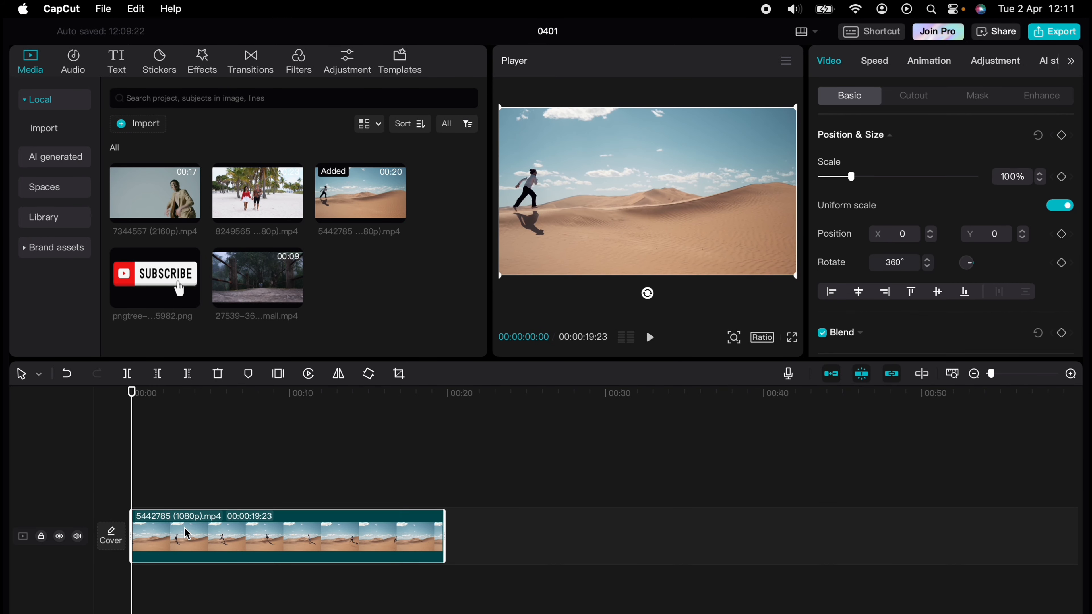
{"action": "left_click", "coordinate": [773, 341]}
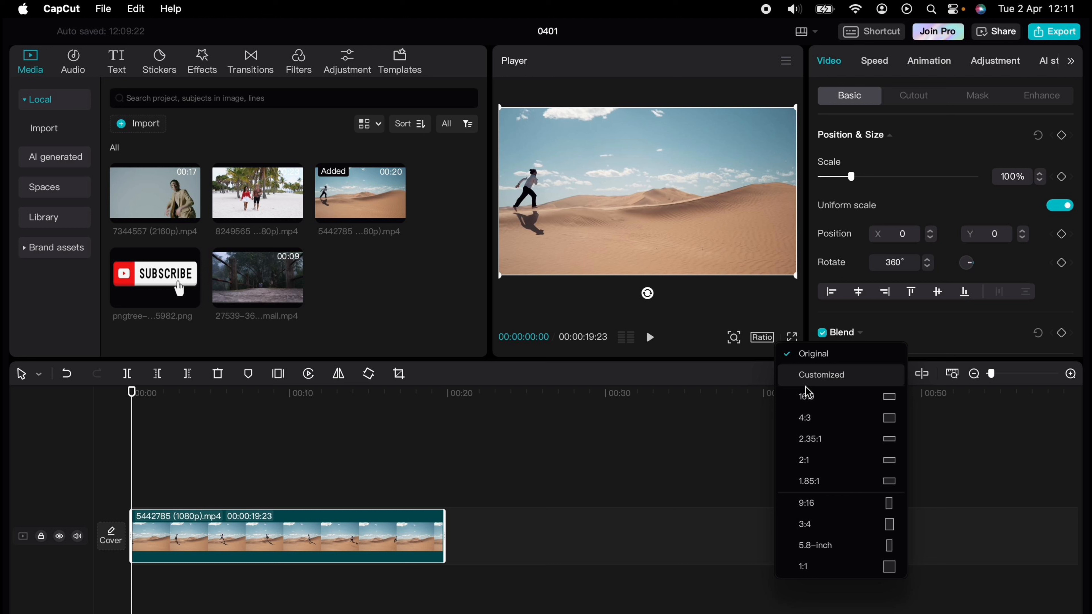
{"action": "left_click", "coordinate": [845, 502]}
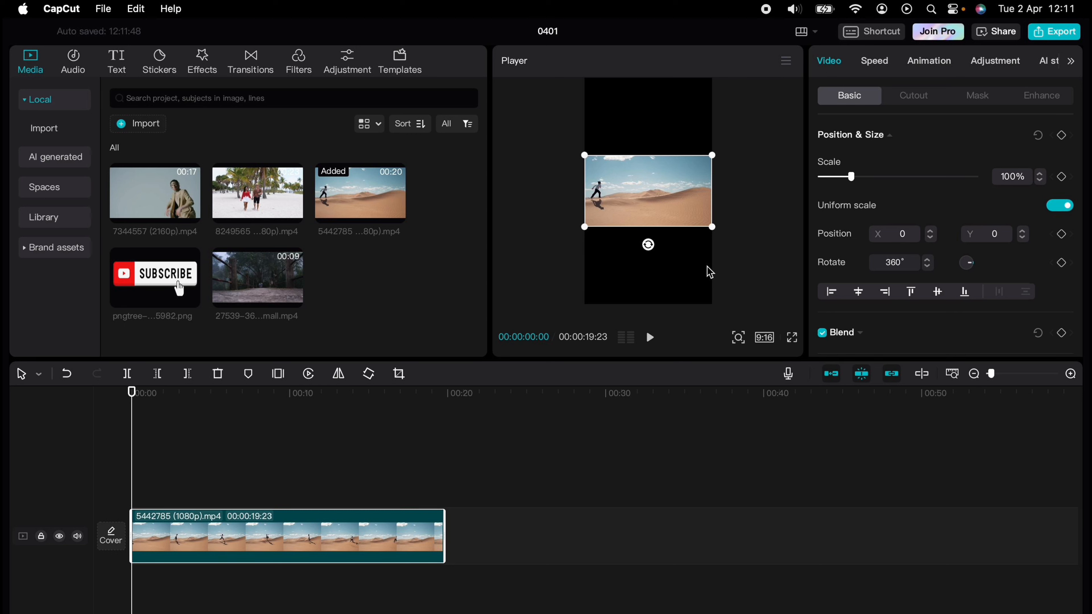
Try a Blur canvas background behind the desert clip, using the second blur strength
{"action": "scroll", "coordinate": [865, 308], "scroll_direction": "down", "scroll_amount": 1}
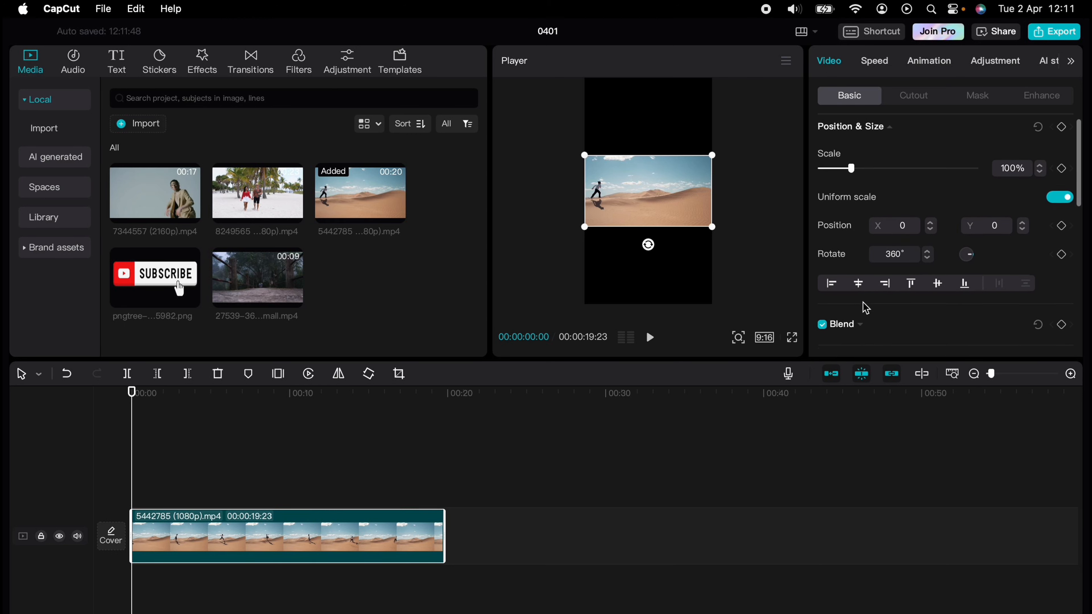
{"action": "scroll", "coordinate": [865, 307], "scroll_direction": "down", "scroll_amount": 10}
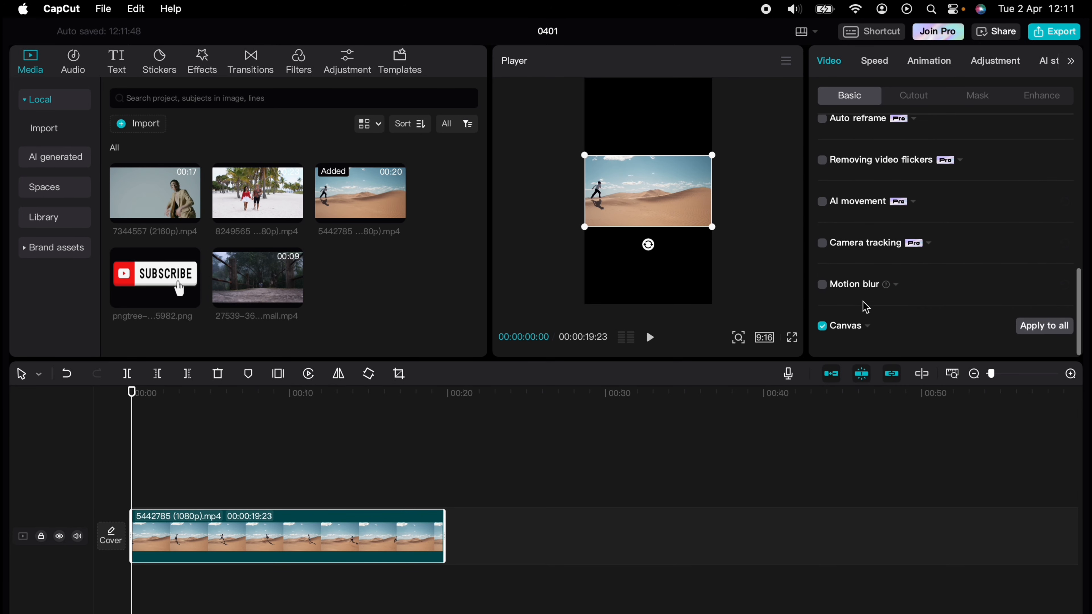
{"action": "left_click", "coordinate": [868, 330]}
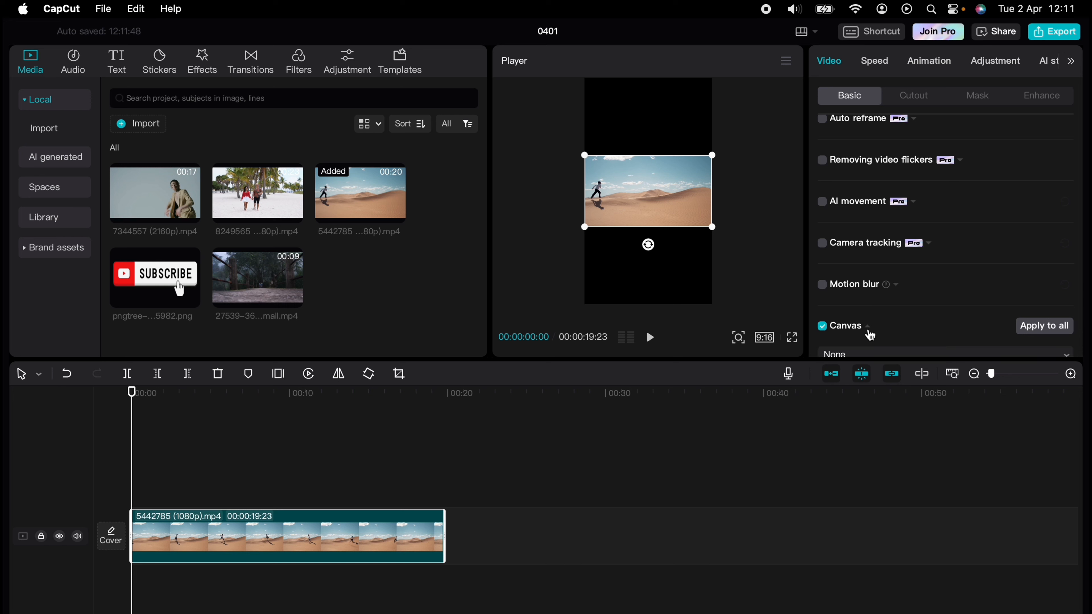
{"action": "left_click", "coordinate": [868, 332]}
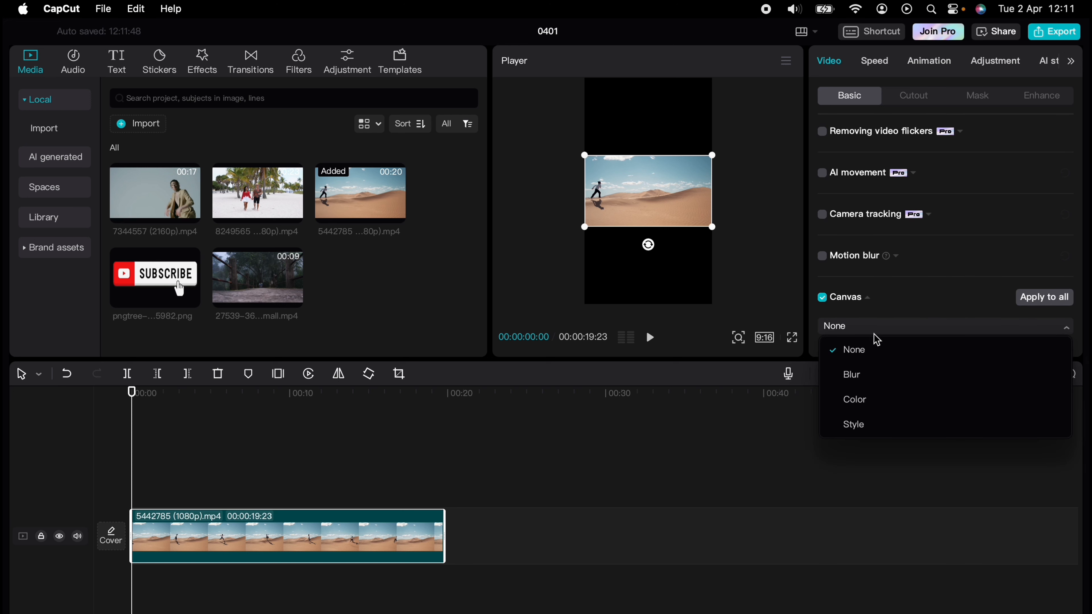
{"action": "left_click", "coordinate": [873, 375]}
{"action": "scroll", "coordinate": [879, 320], "scroll_direction": "down", "scroll_amount": 3}
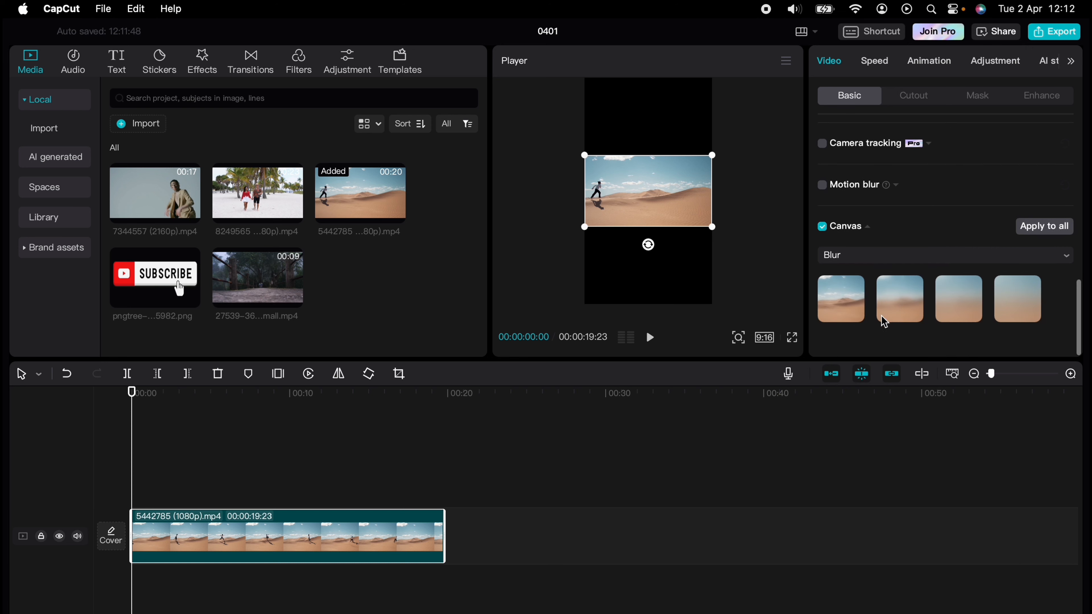
{"action": "left_click", "coordinate": [897, 316]}
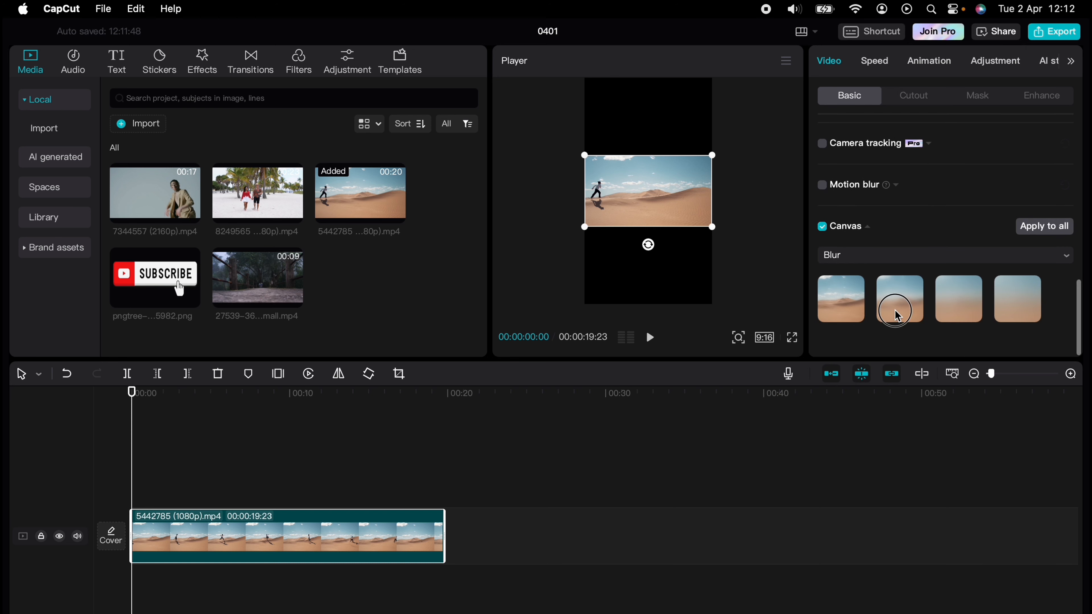
Try white, bright yellow and golden yellow as the desert clip's Color canvas, and switch the canvas off
{"action": "left_click", "coordinate": [877, 262]}
{"action": "left_click", "coordinate": [871, 329]}
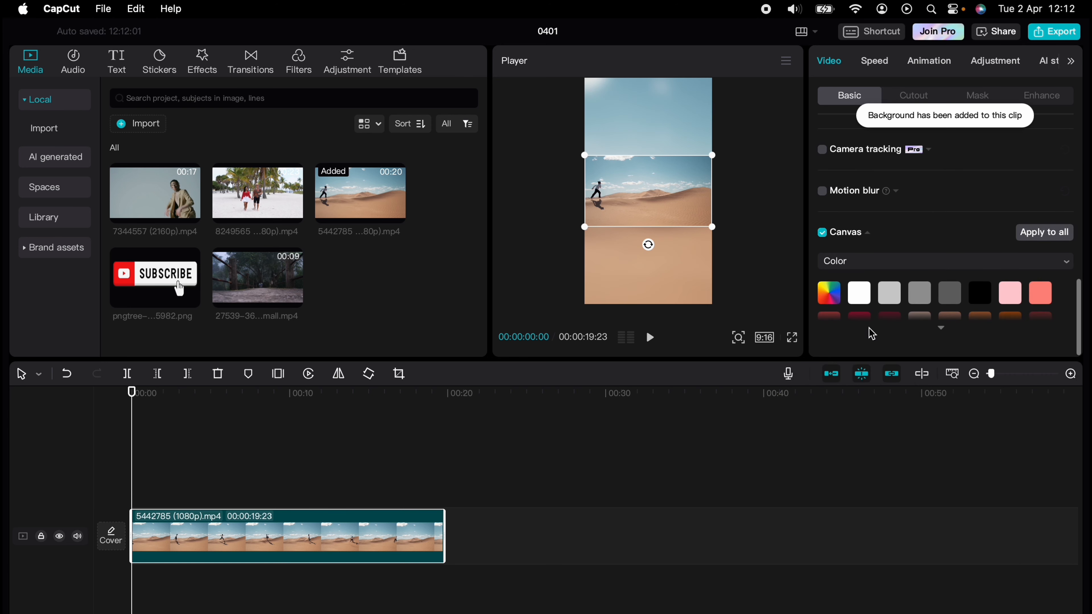
{"action": "left_click", "coordinate": [870, 297]}
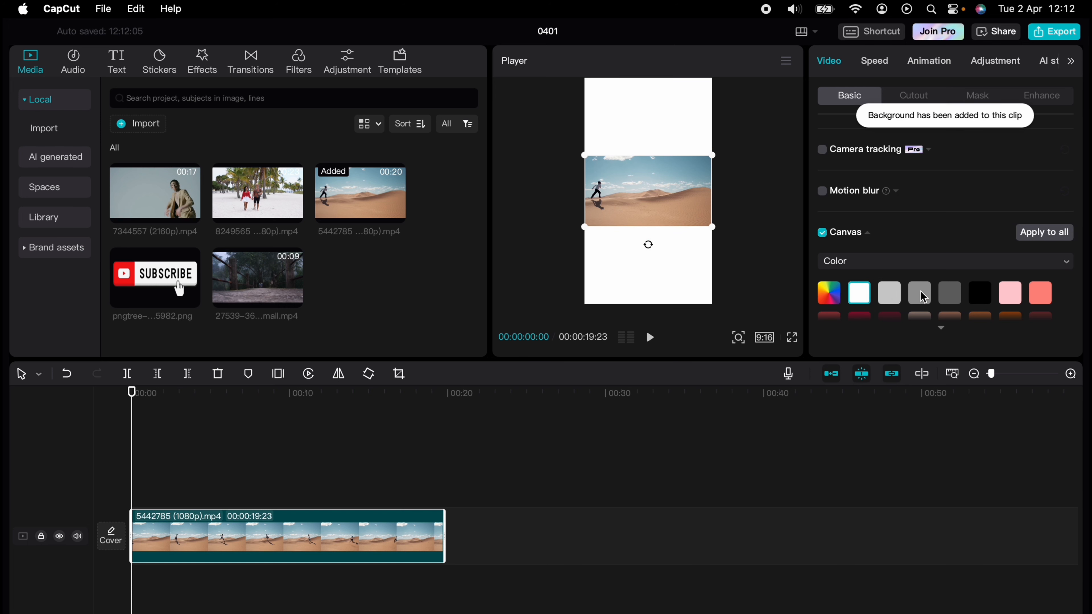
{"action": "scroll", "coordinate": [897, 296], "scroll_direction": "down", "scroll_amount": 3}
{"action": "left_click", "coordinate": [858, 293]}
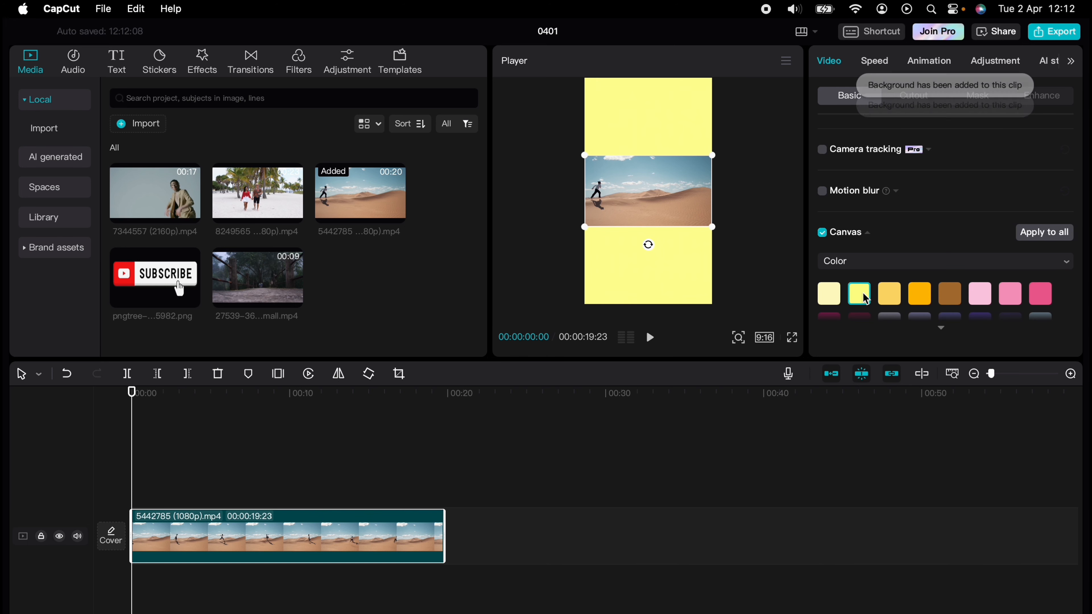
{"action": "left_click", "coordinate": [894, 296]}
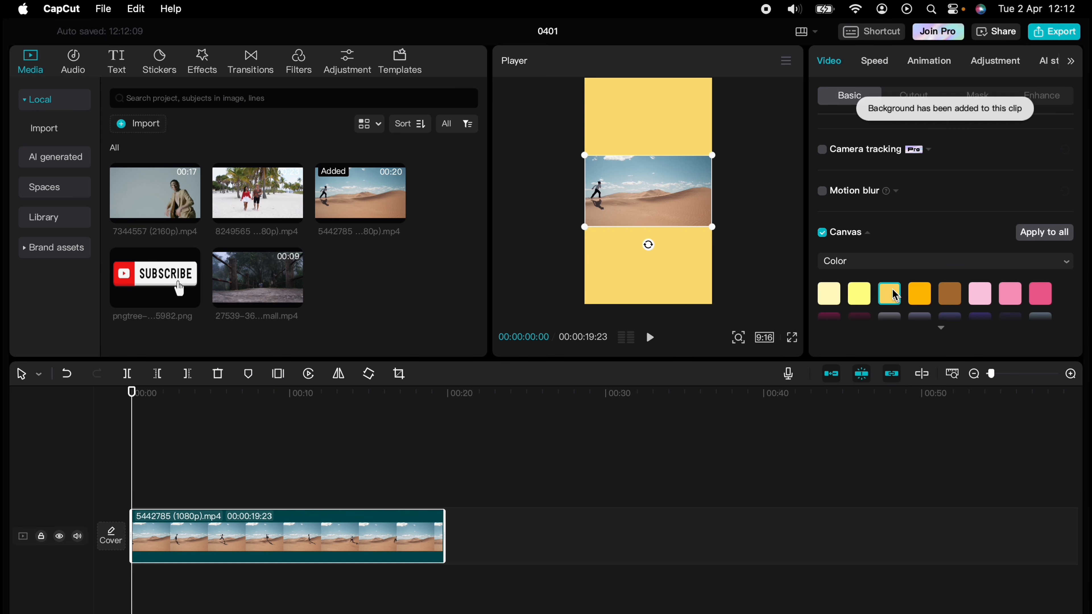
{"action": "left_click", "coordinate": [822, 234]}
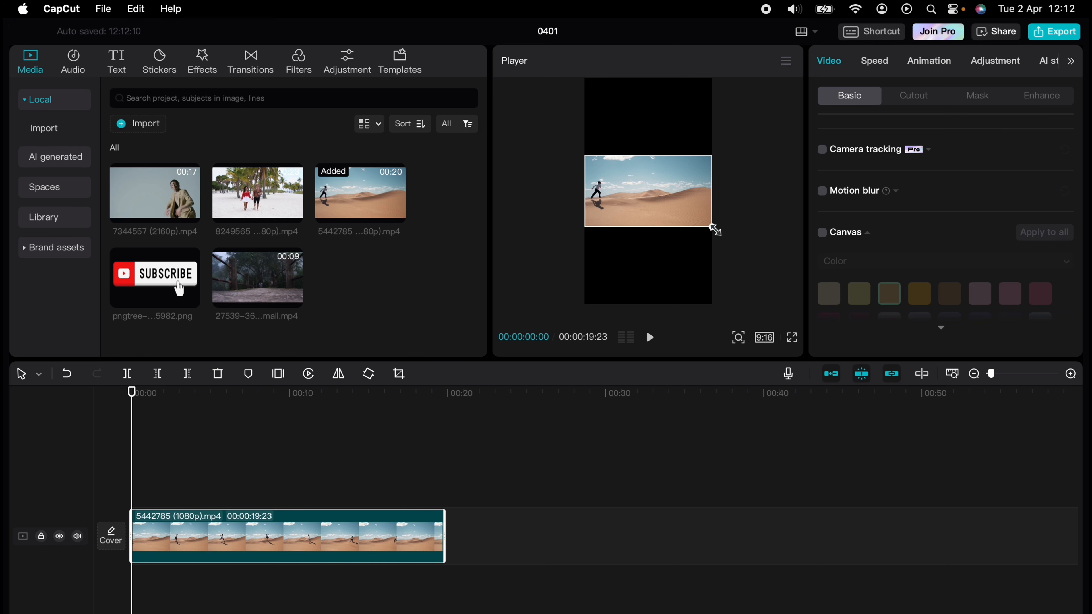
Enlarge the desert clip to fill the 9:16 frame, shift it sideways to bring the man into view, and play it
{"action": "left_click_drag", "start_coordinate": [712, 227], "coordinate": [910, 359]}
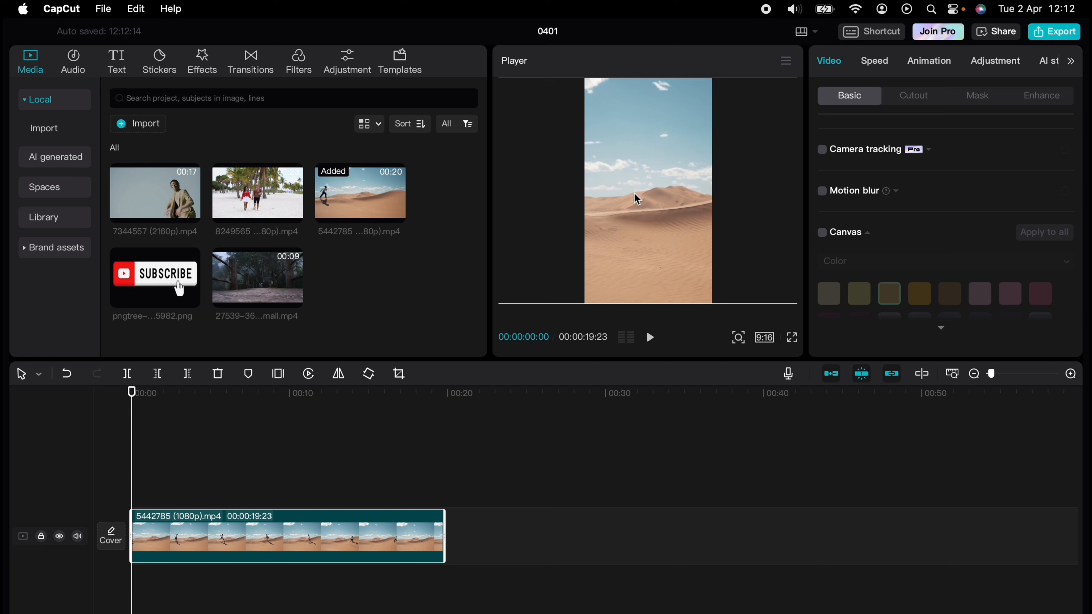
{"action": "left_click_drag", "start_coordinate": [635, 199], "coordinate": [763, 190]}
{"action": "key", "text": "space"}
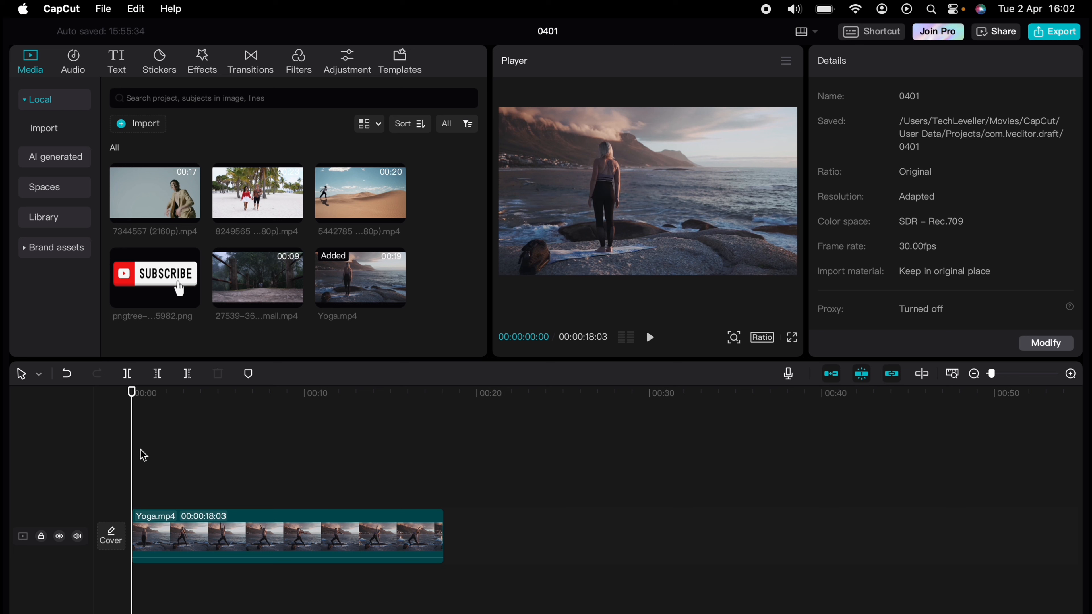
Select the Yoga.mp4 clip on the timeline and open its Blend settings
{"action": "left_click", "coordinate": [155, 522]}
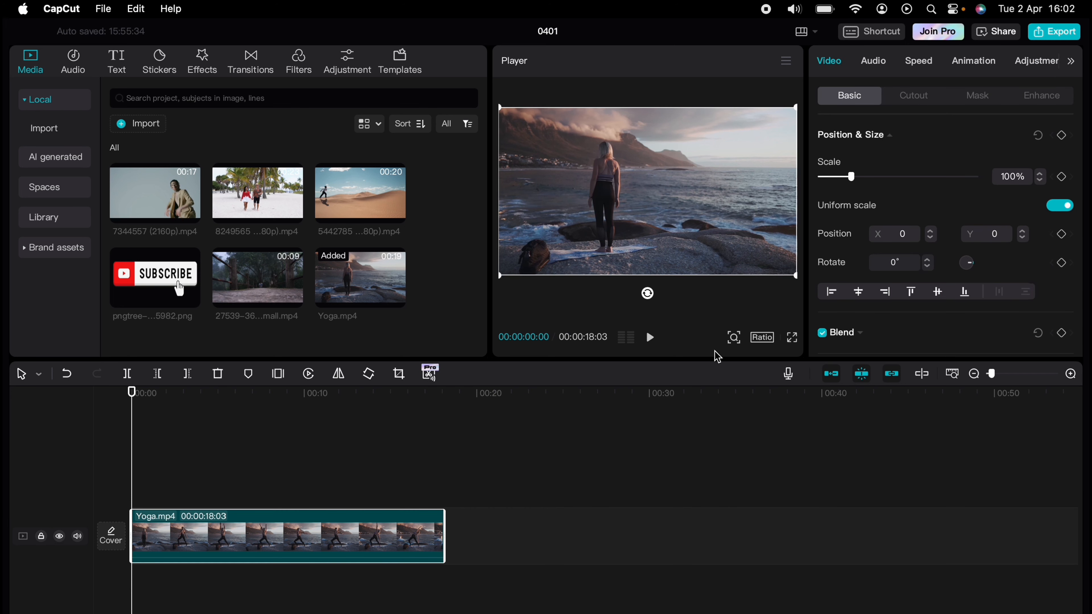
{"action": "scroll", "coordinate": [854, 253], "scroll_direction": "down", "scroll_amount": 4}
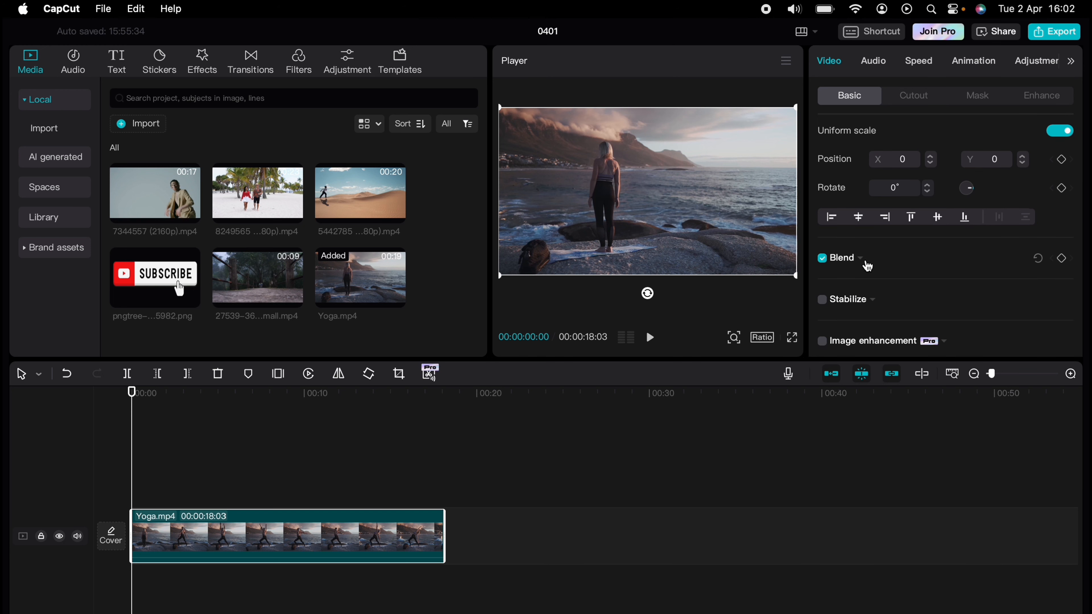
{"action": "left_click", "coordinate": [863, 261]}
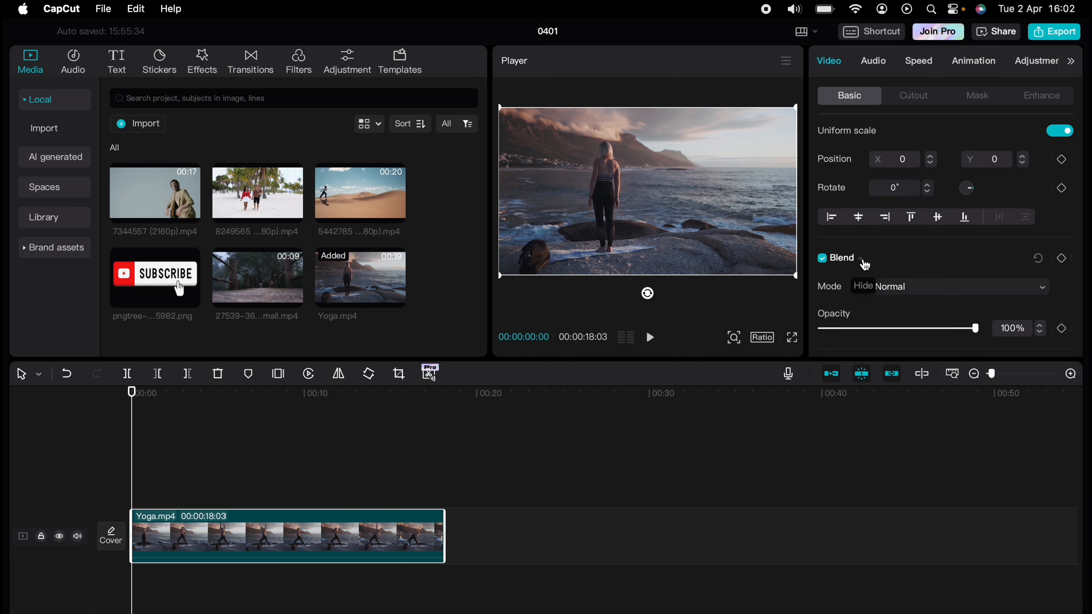